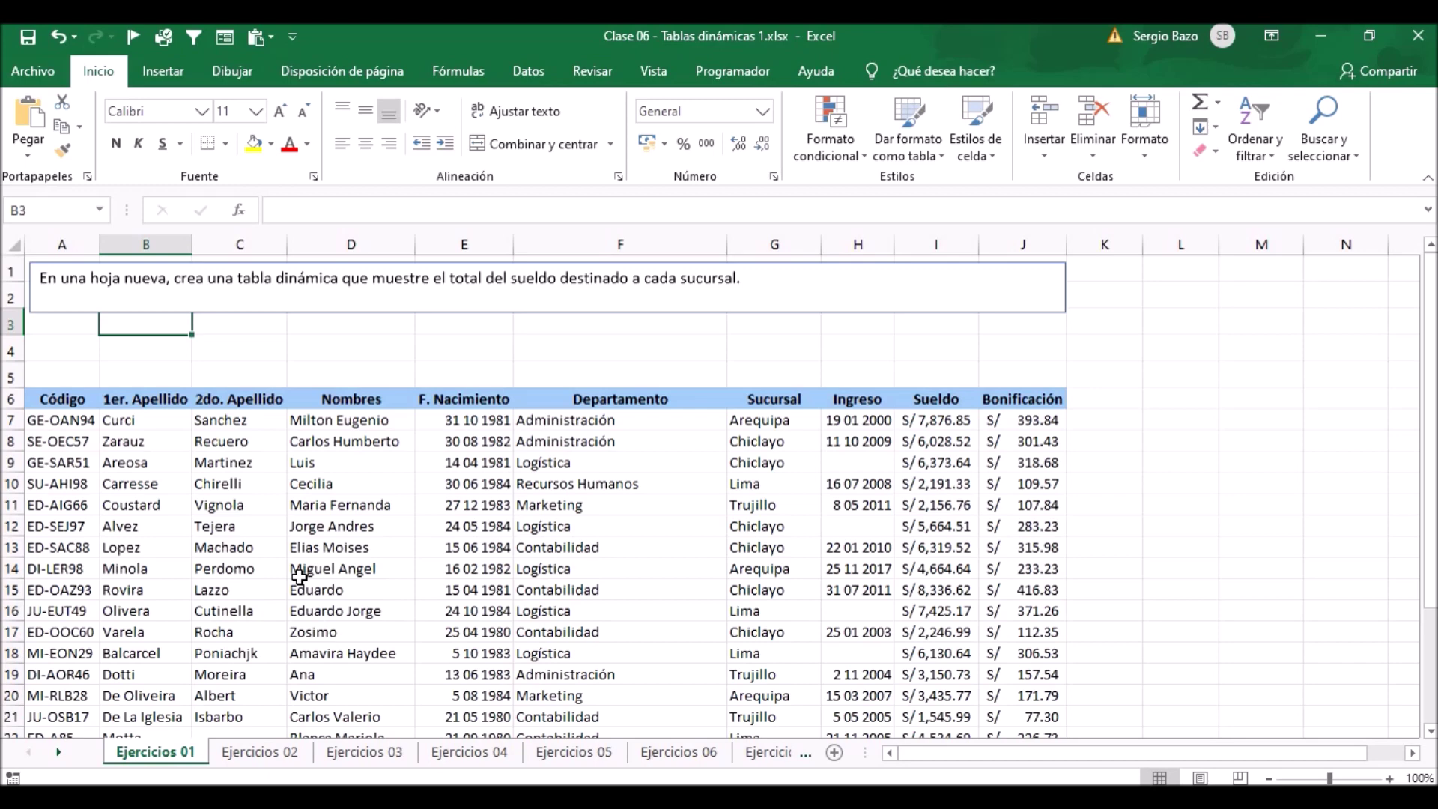
Select cell D11 in the employee table and bring up the Insertar ribbon commands.
left_click(327, 506)
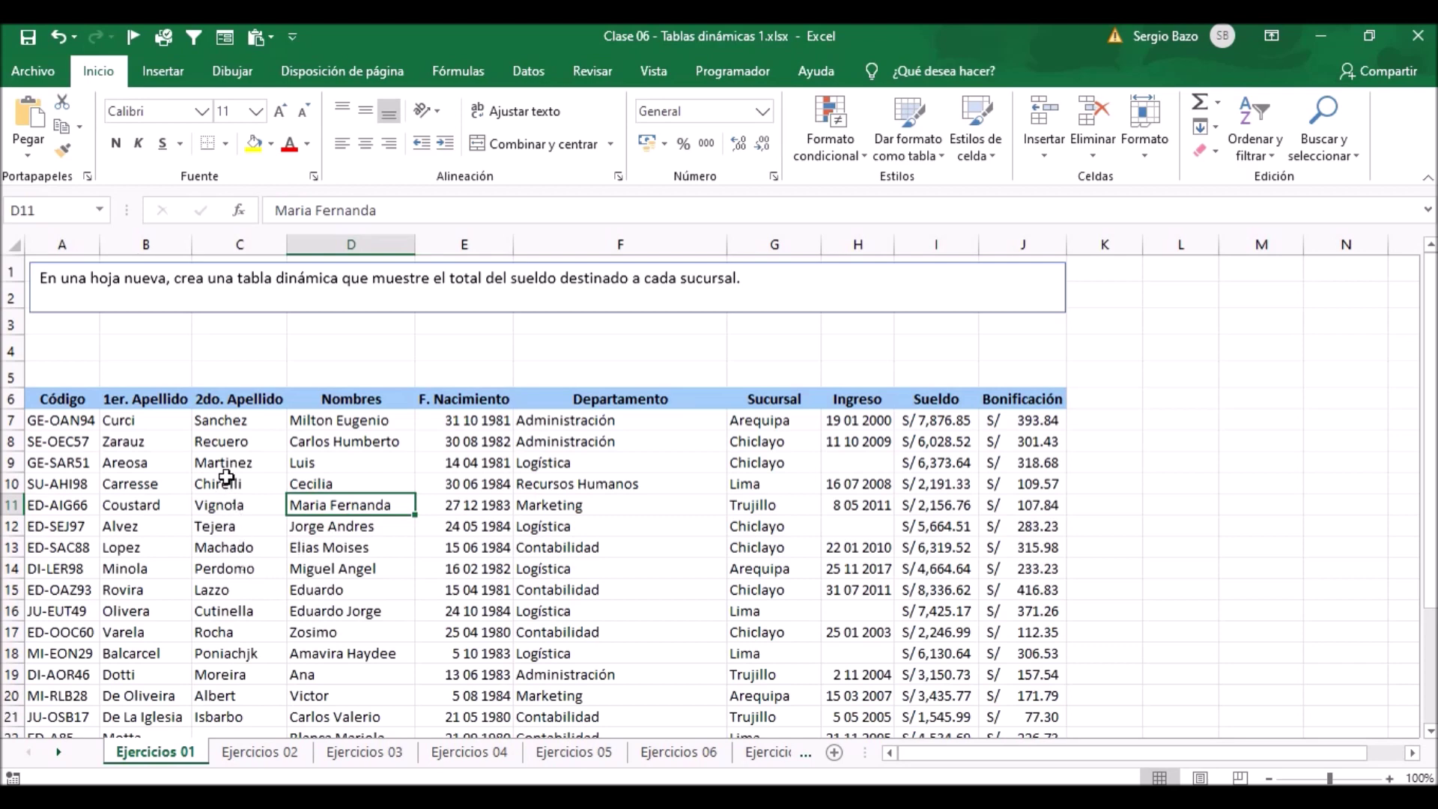
left_click(164, 77)
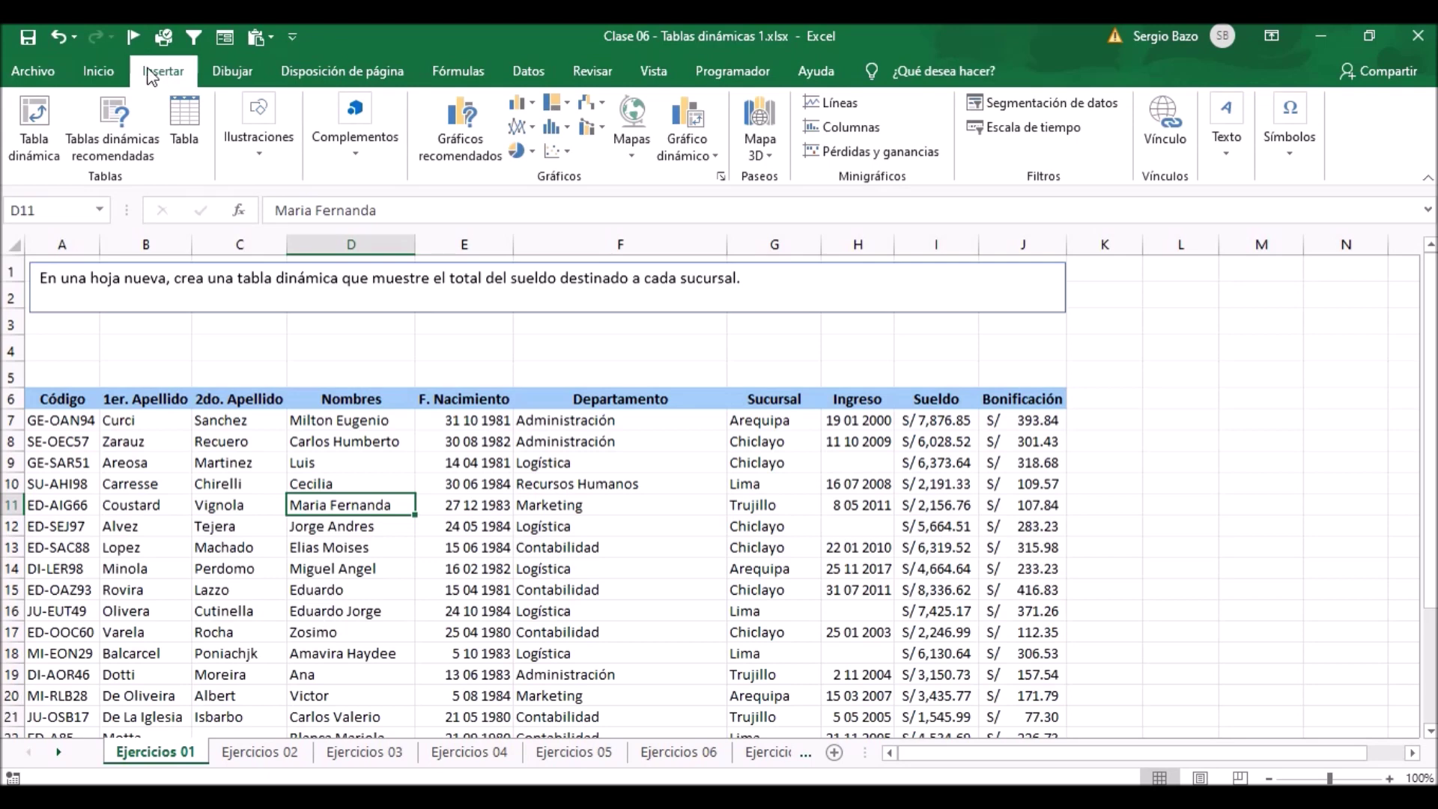
Insert a pivot table from 'Ejercicios 01'!$A$6:$J$28 onto a new worksheet, Hoja1.
left_click(33, 135)
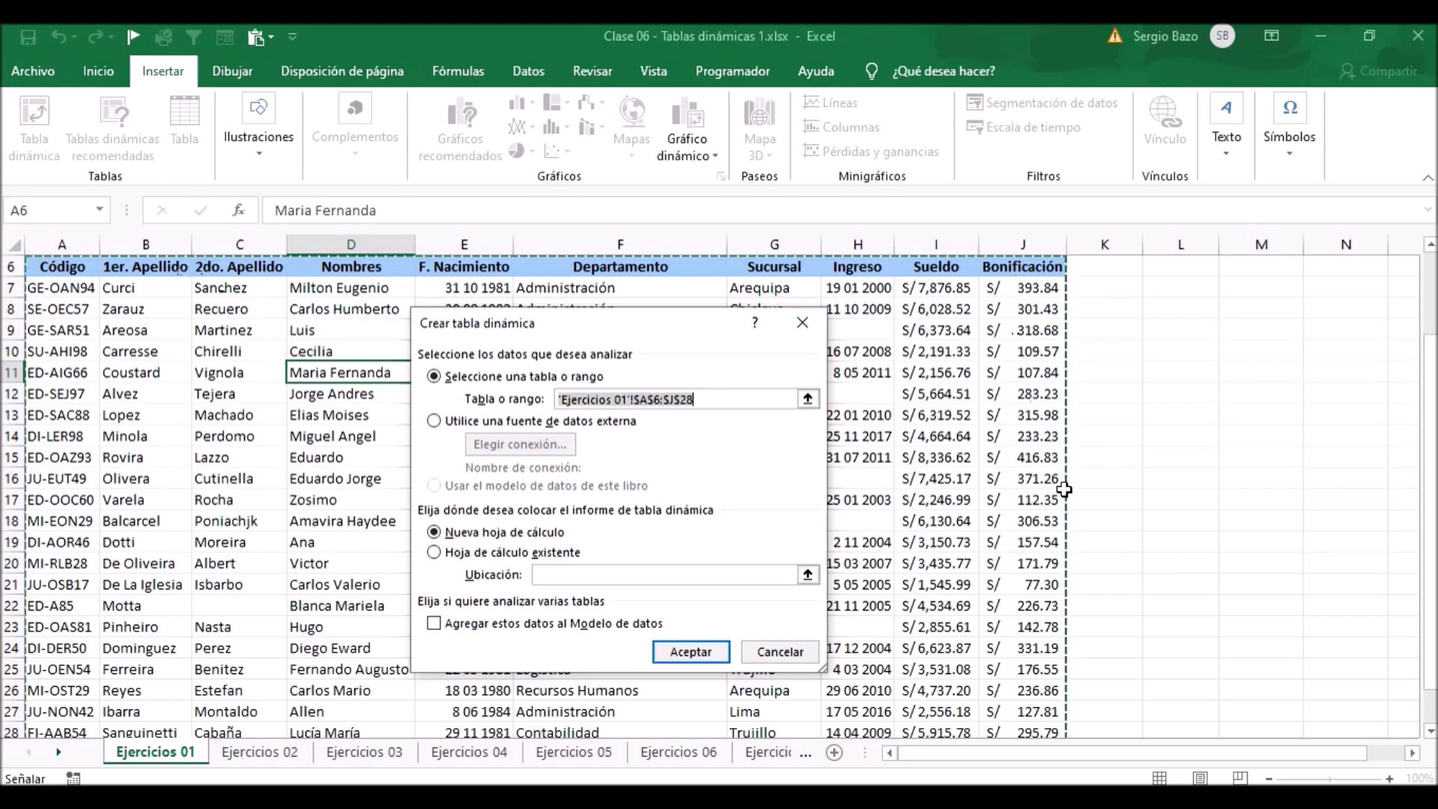
left_click_drag(1428, 410, 1427, 393)
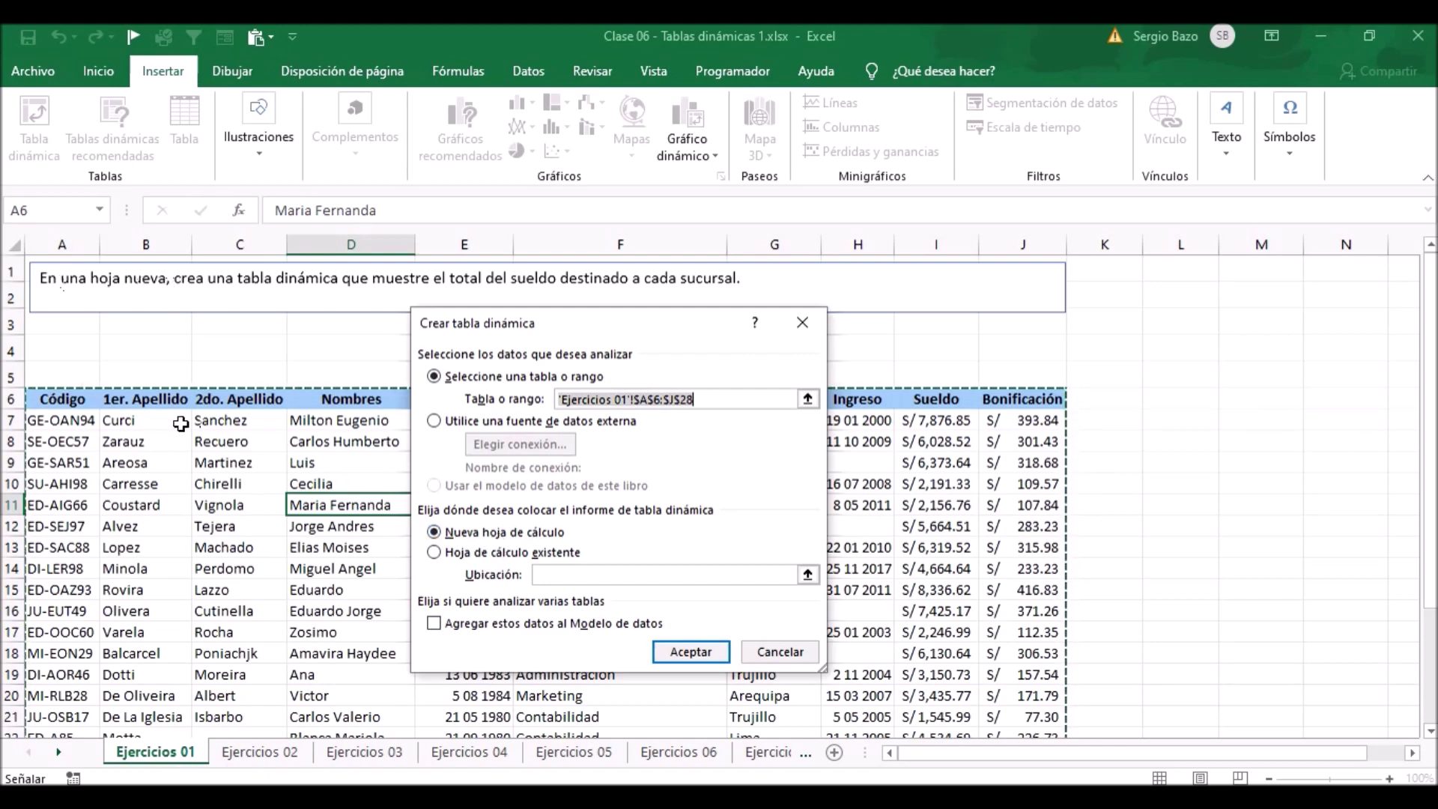
left_click(503, 533)
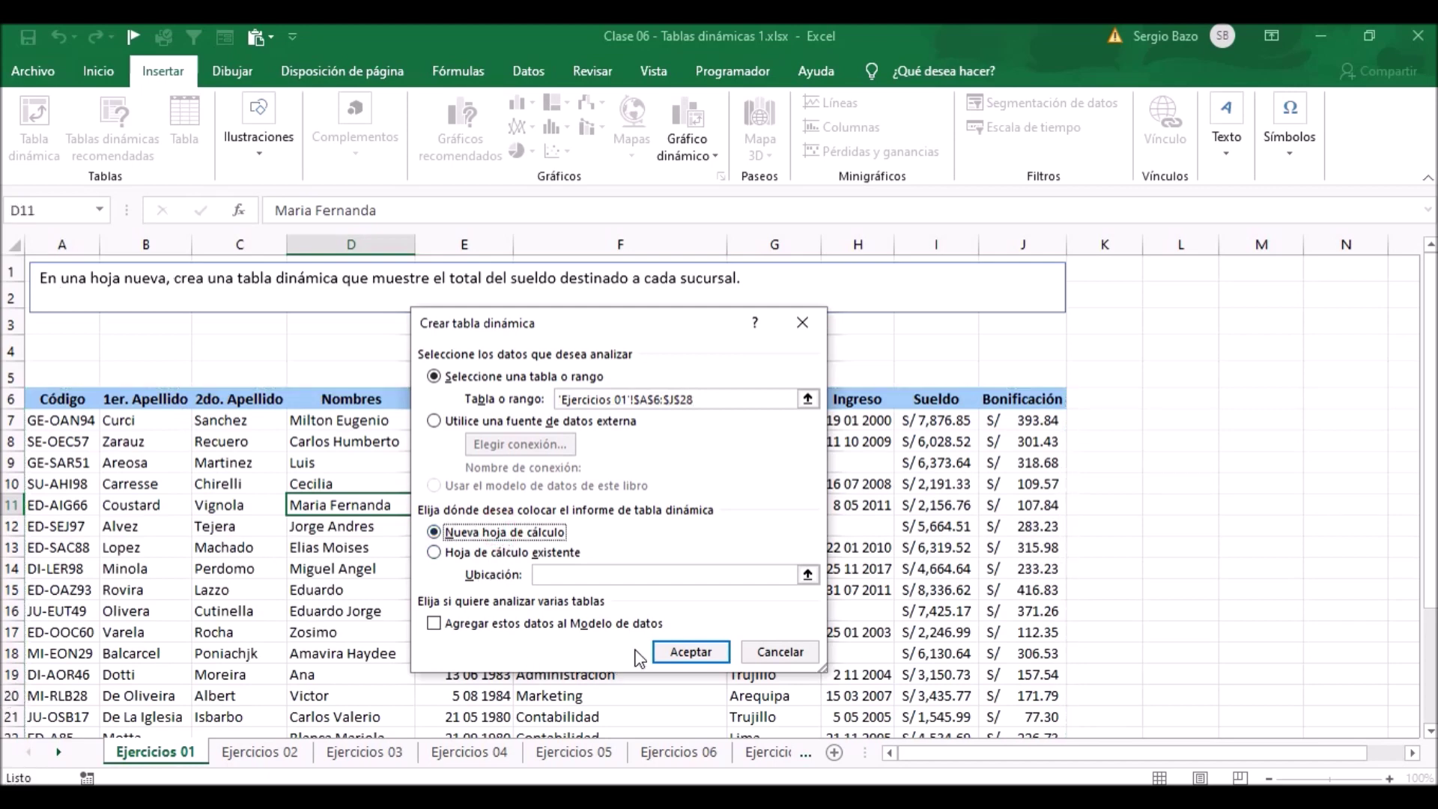
left_click(690, 651)
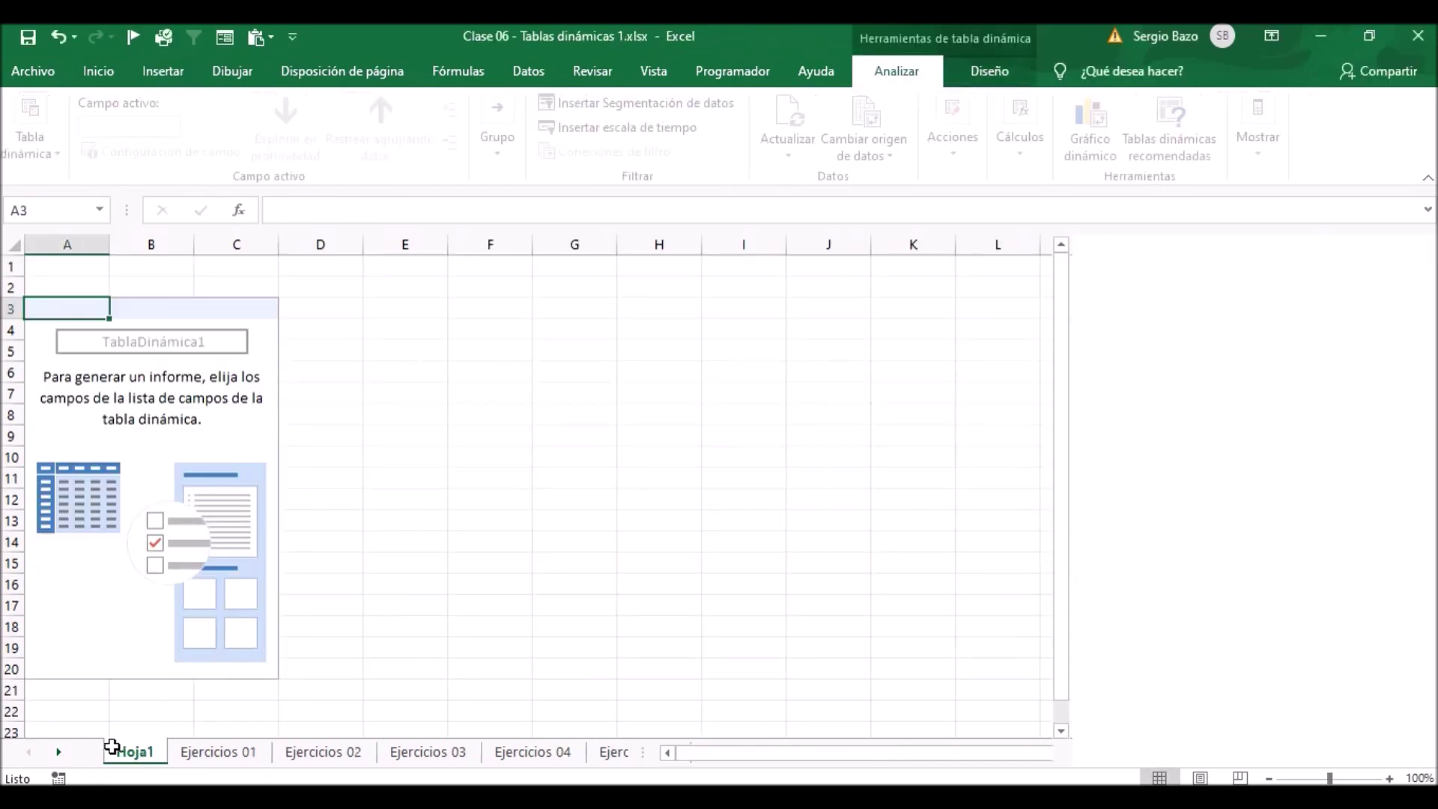
Compare Ejercicios 01 with Hoja1, select the empty pivot and browse its field list.
left_click(237, 752)
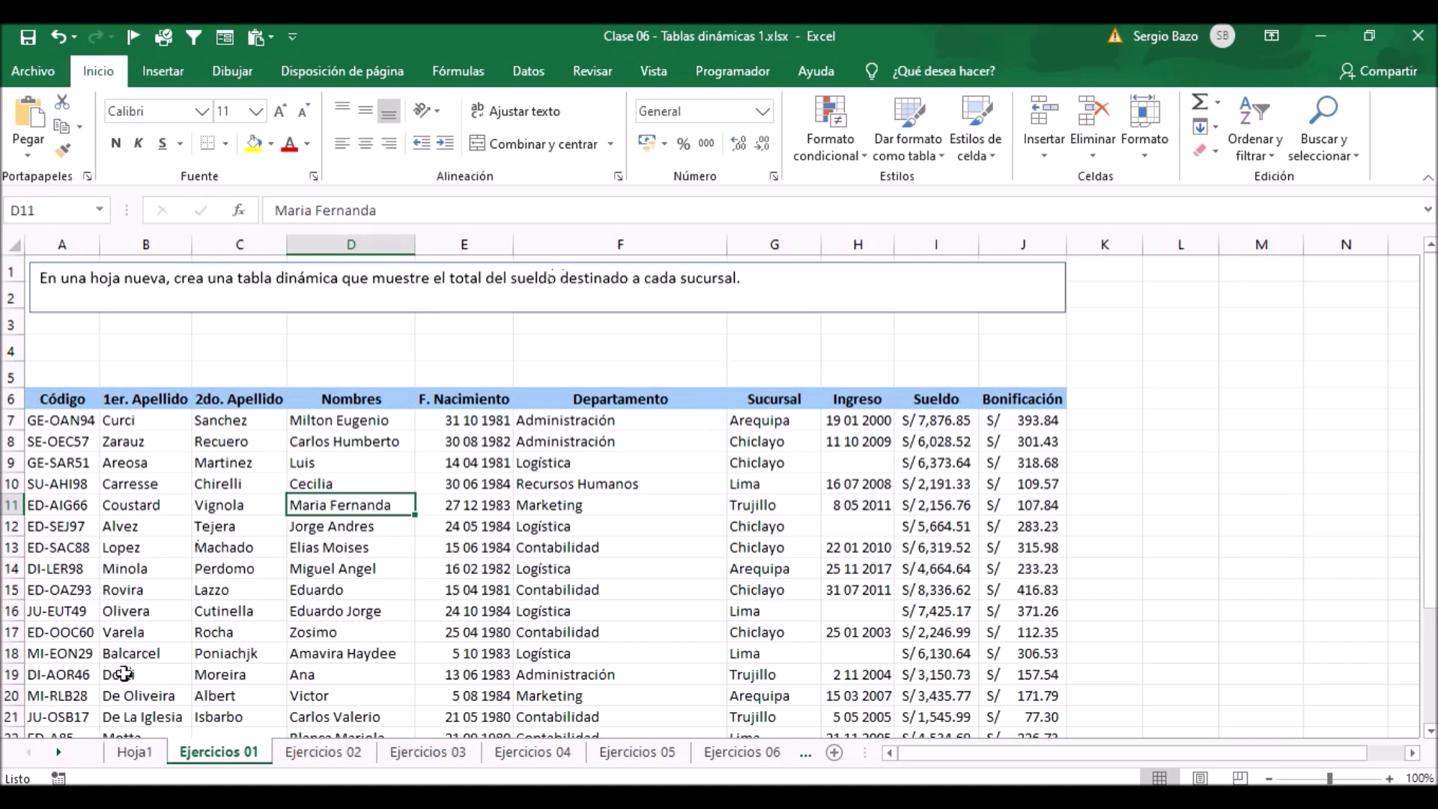
left_click(137, 755)
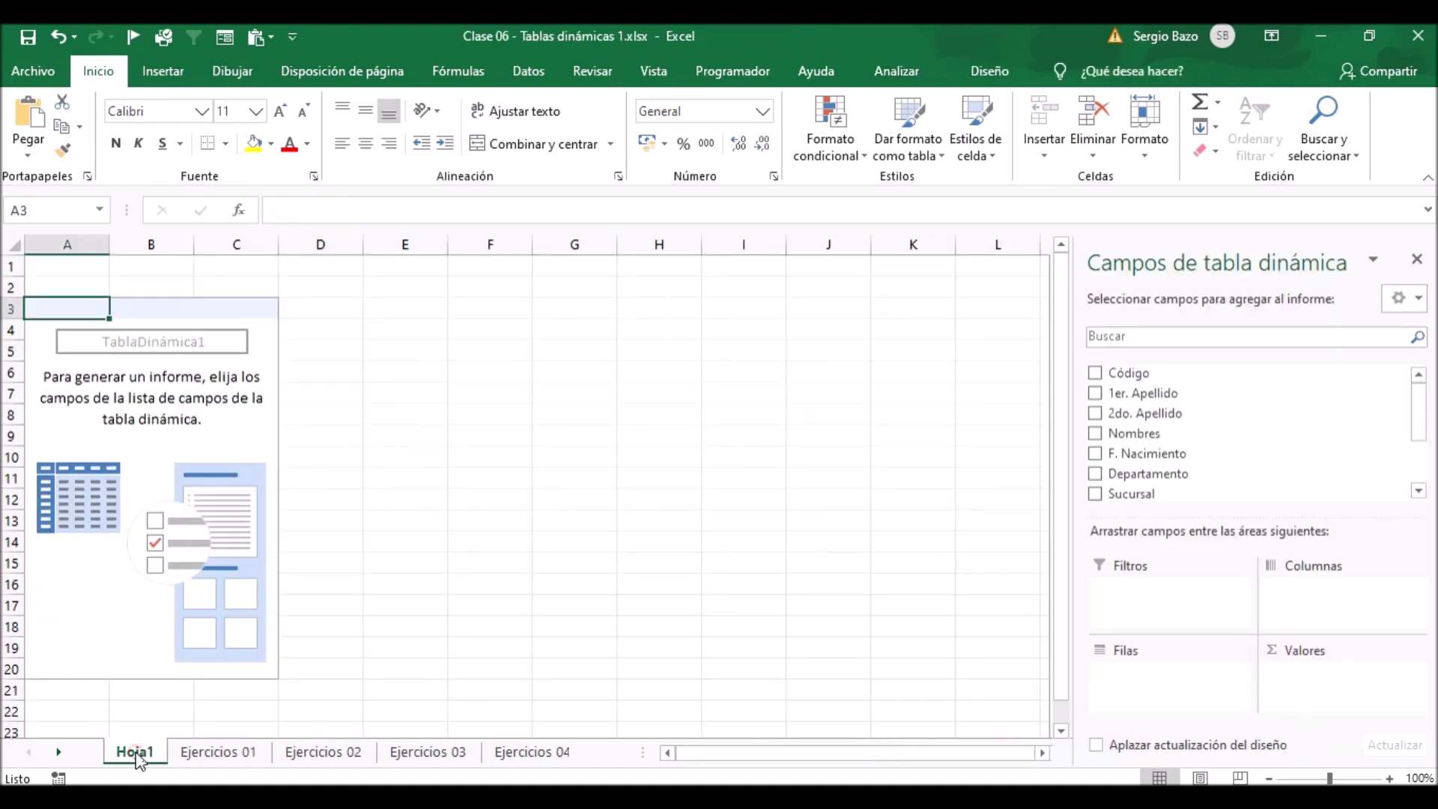
left_click(156, 394)
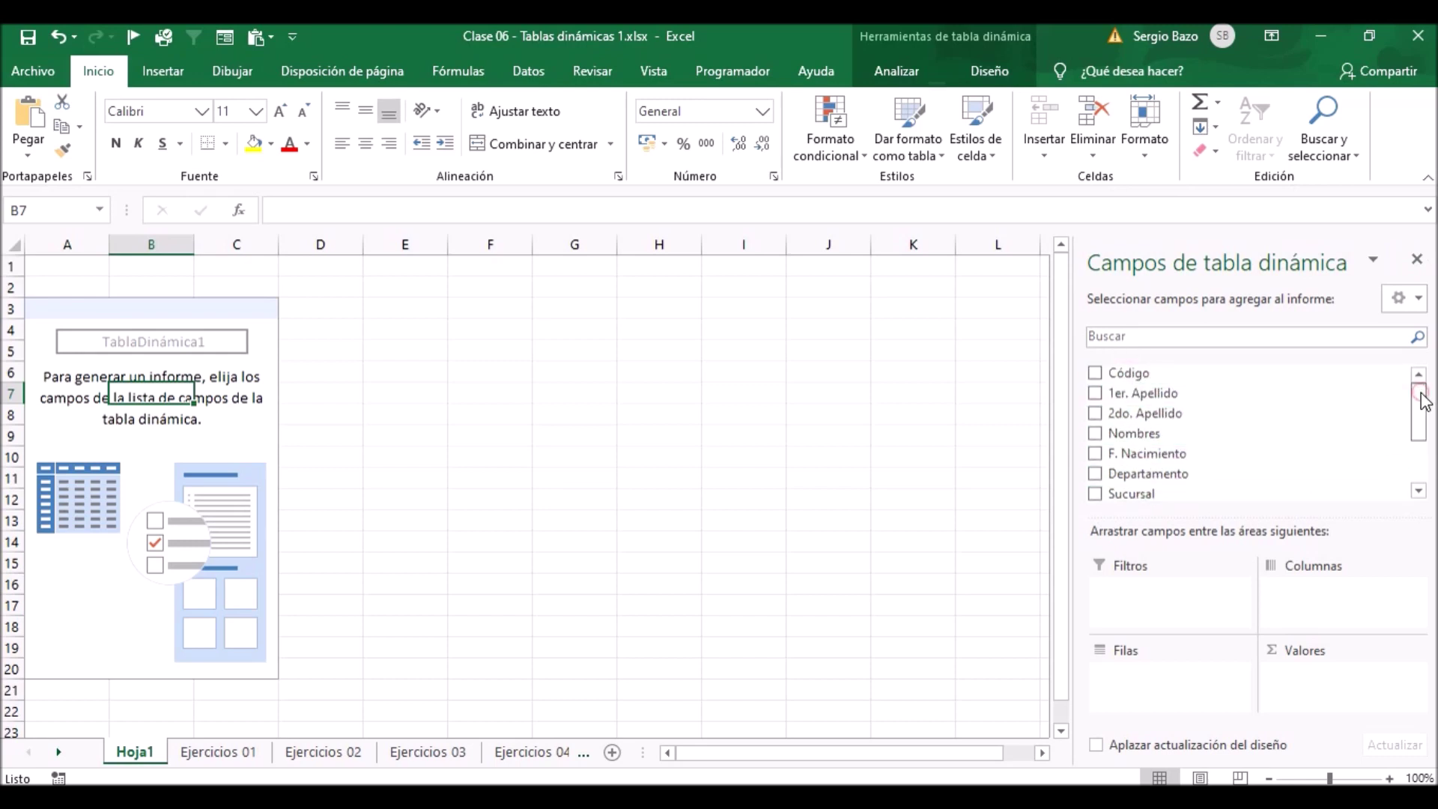
mouse_move(1425, 402)
left_mouse_down()
mouse_move(1425, 436)
mouse_move(1425, 402)
left_mouse_up()
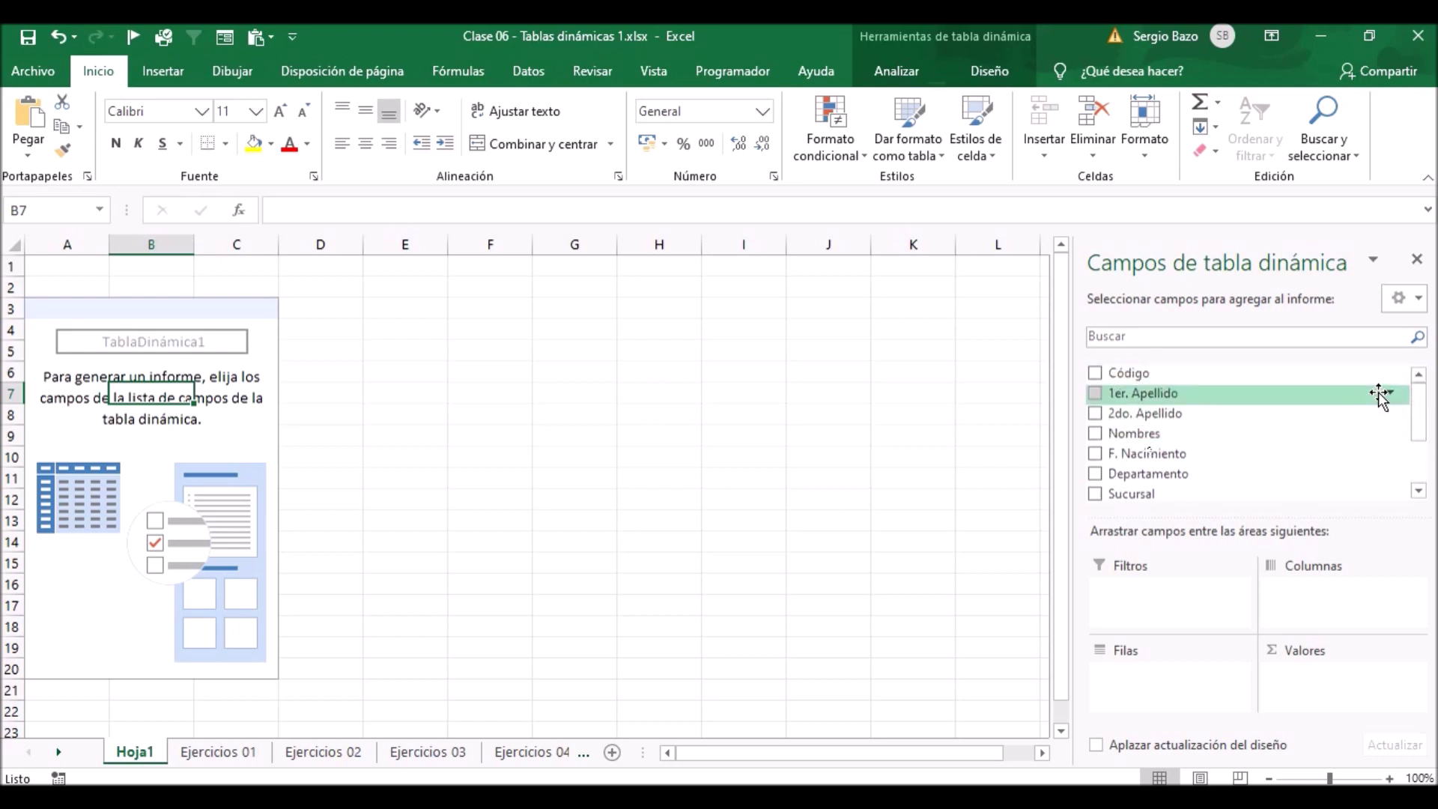
left_click_drag(1425, 406, 1422, 449)
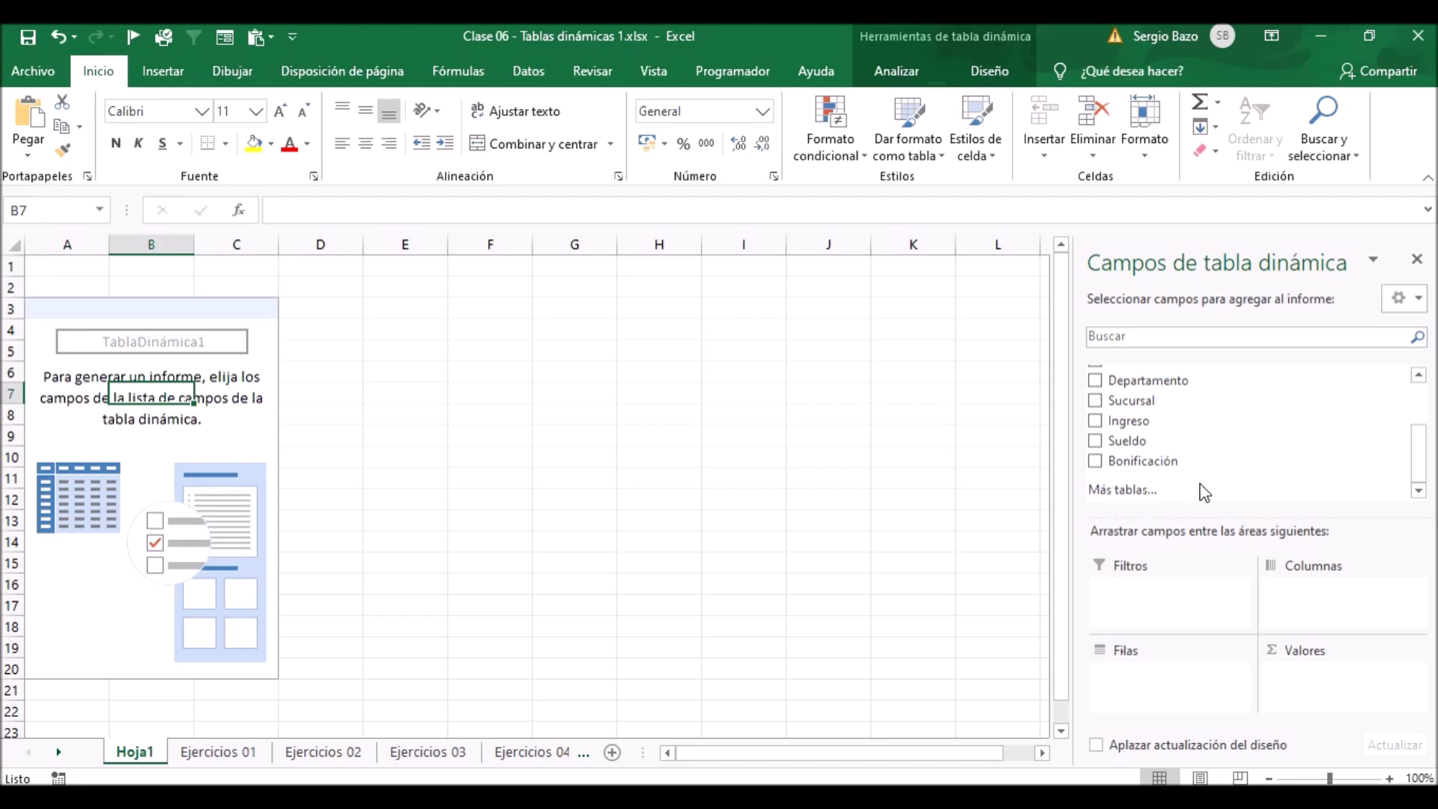
left_click_drag(1417, 450, 1417, 410)
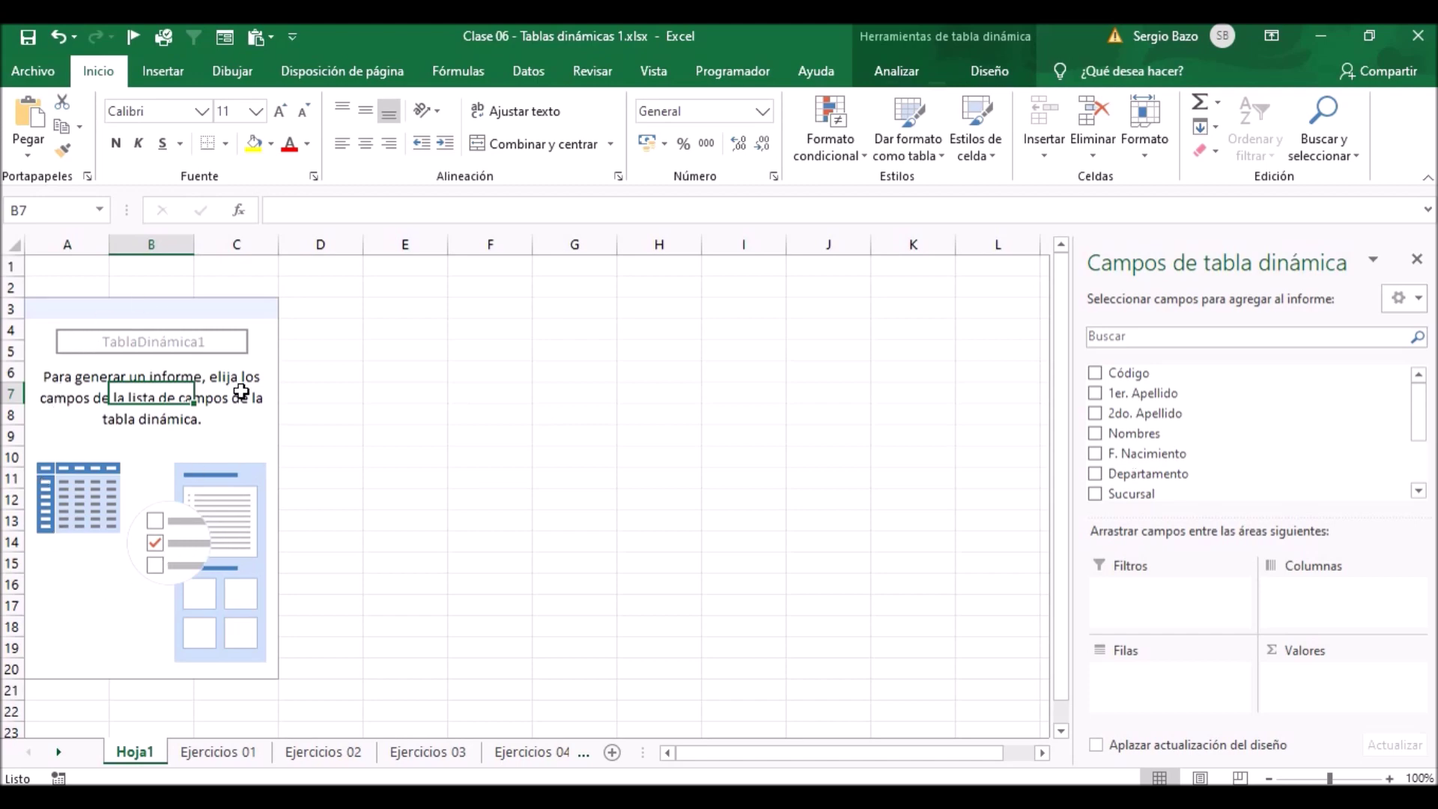
left_click(225, 752)
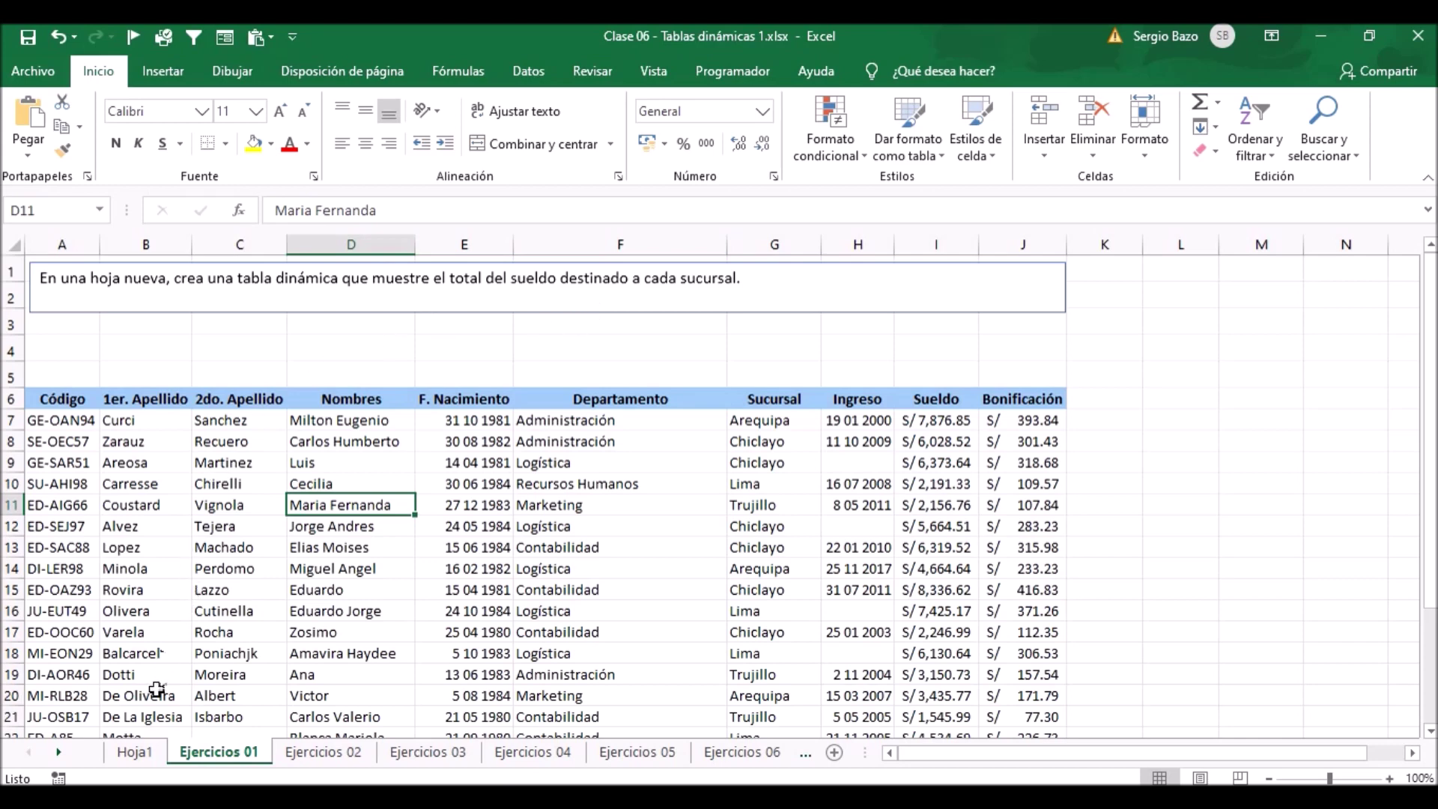
left_click(133, 752)
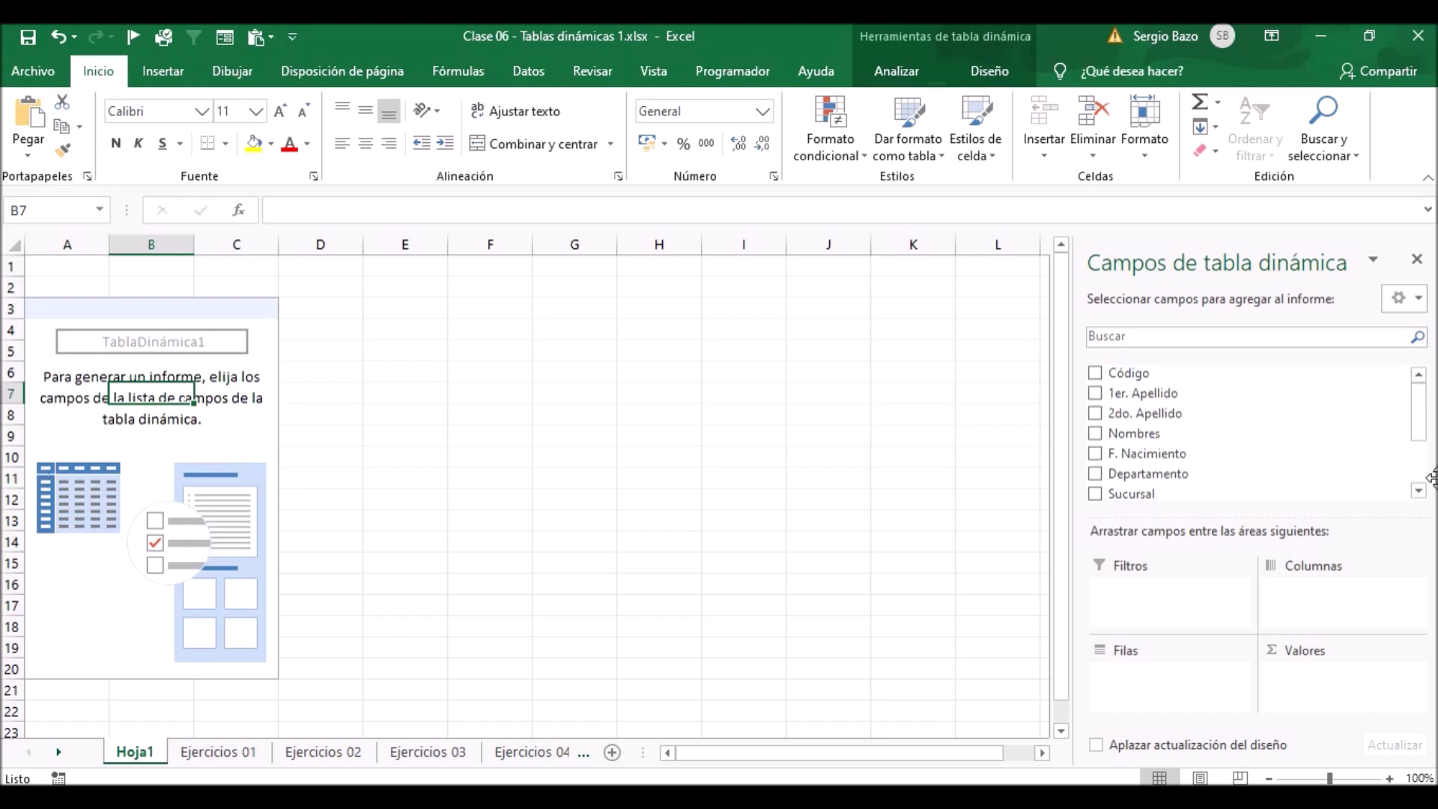
Put Sucursal in the pivot rows (Trujillo, Lima, Arequipa, Chiclayo), then return to Ejercicios 01.
left_click_drag(1424, 419, 1424, 438)
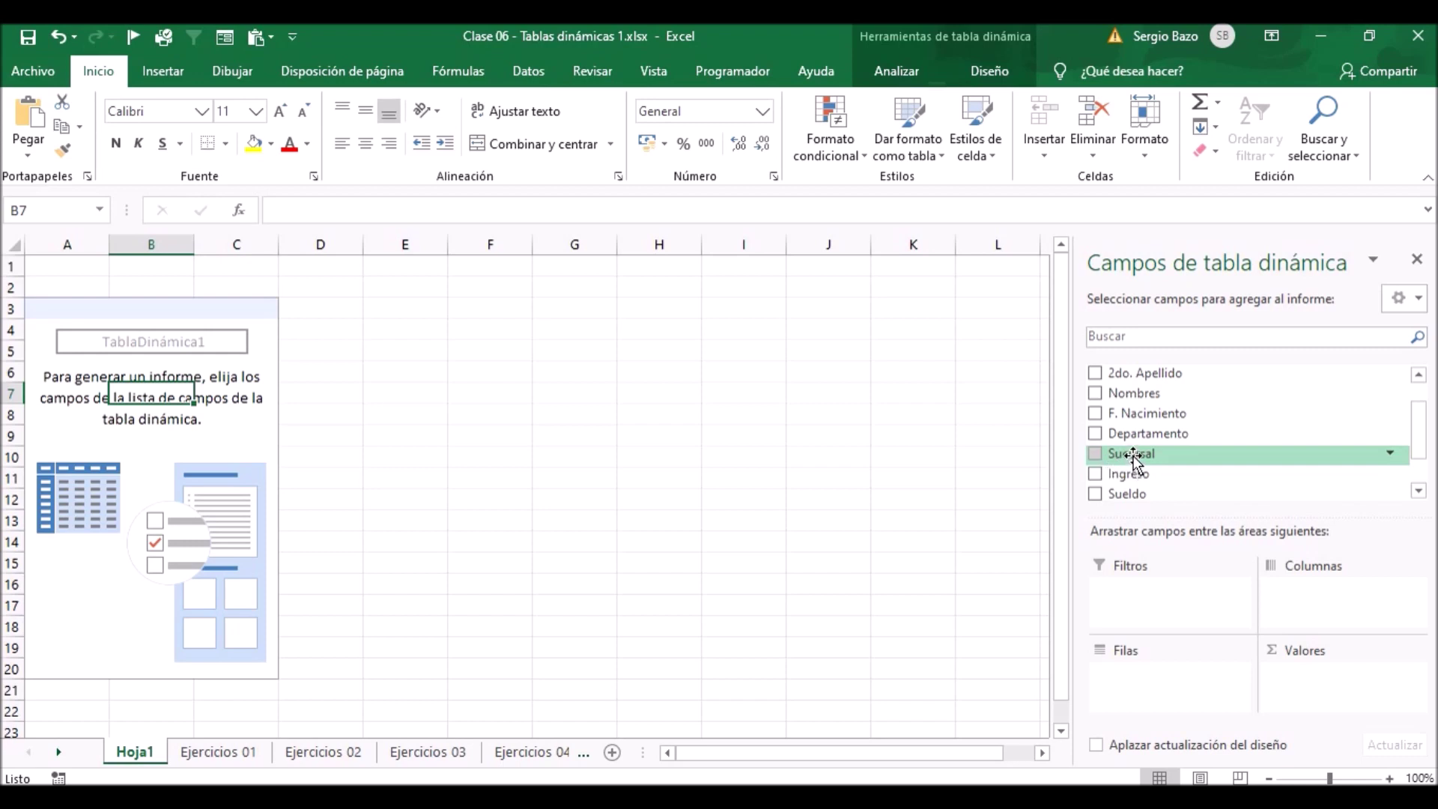
left_click_drag(1133, 455, 1141, 695)
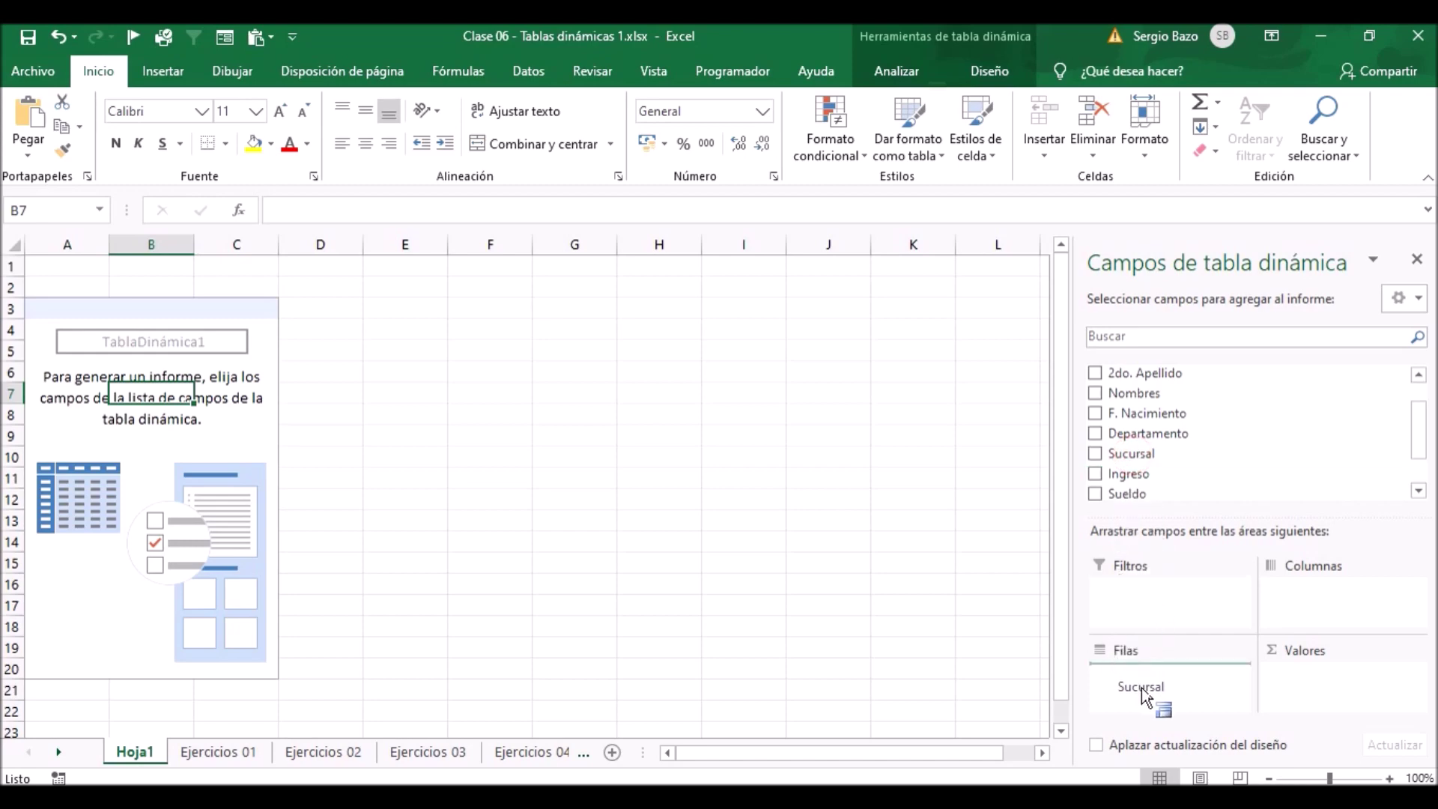
left_click_drag(1141, 687, 1141, 687)
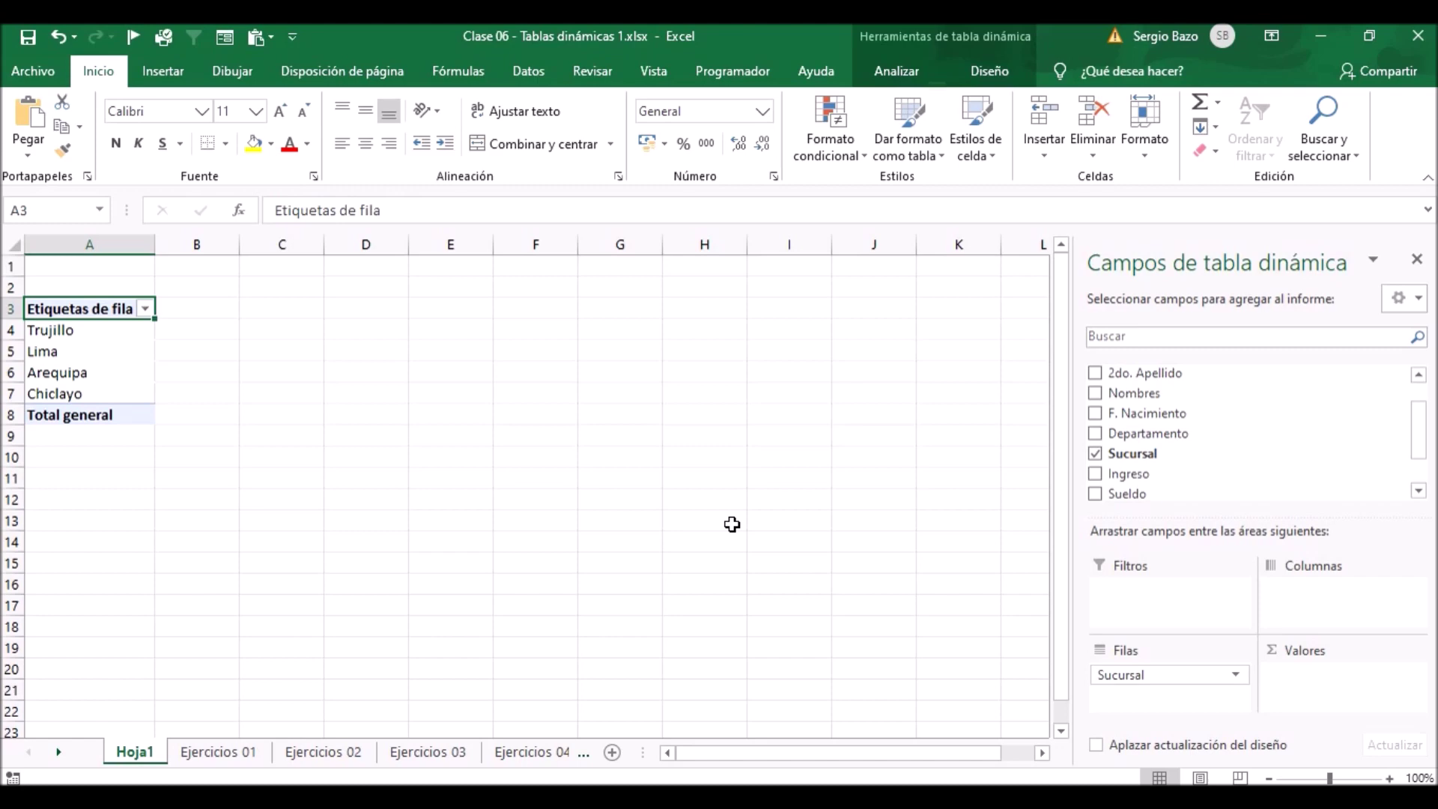
left_click(225, 751)
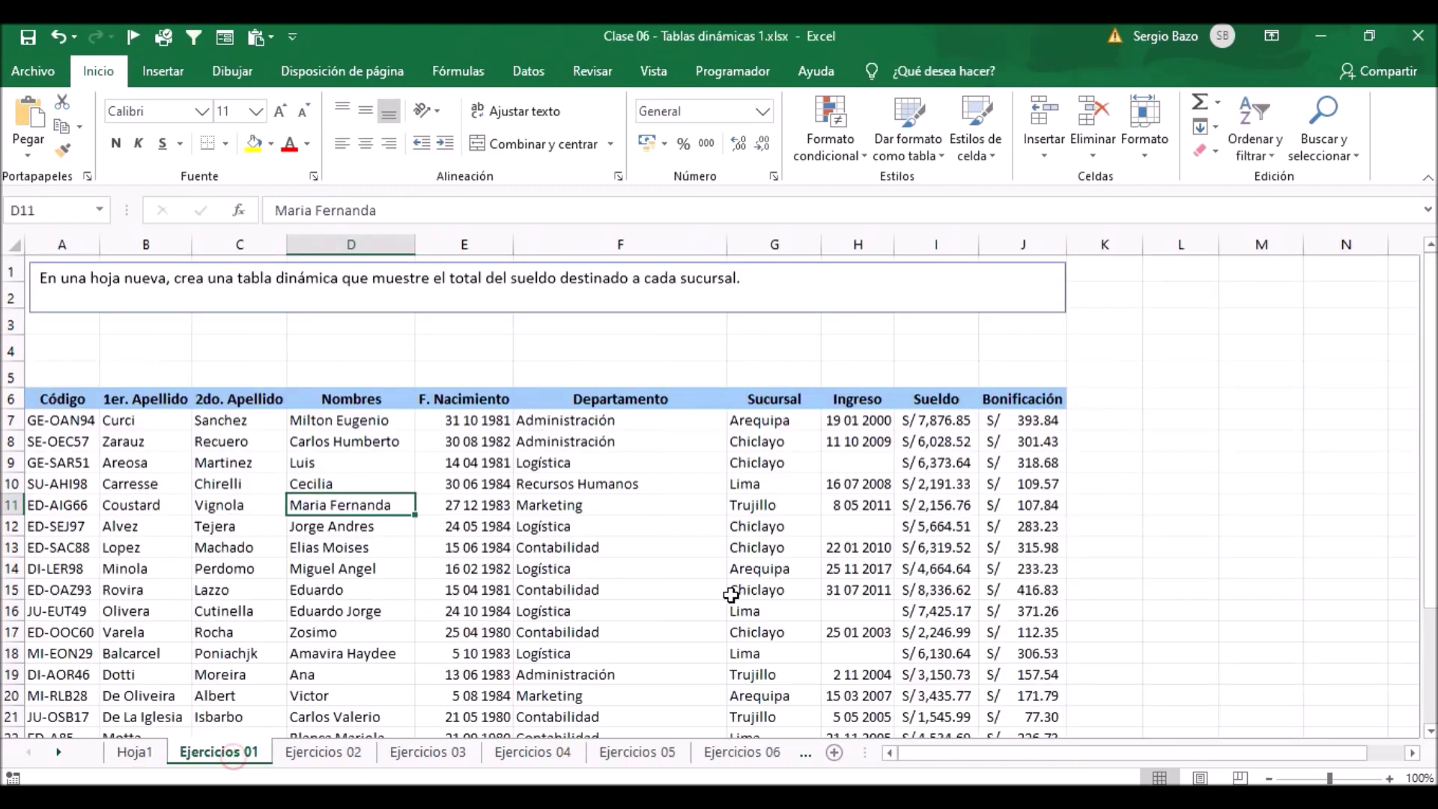
Select the Sueldo values I7:I20 on Ejercicios 01, then go back to the Hoja1 pivot.
left_click_drag(945, 421, 940, 709)
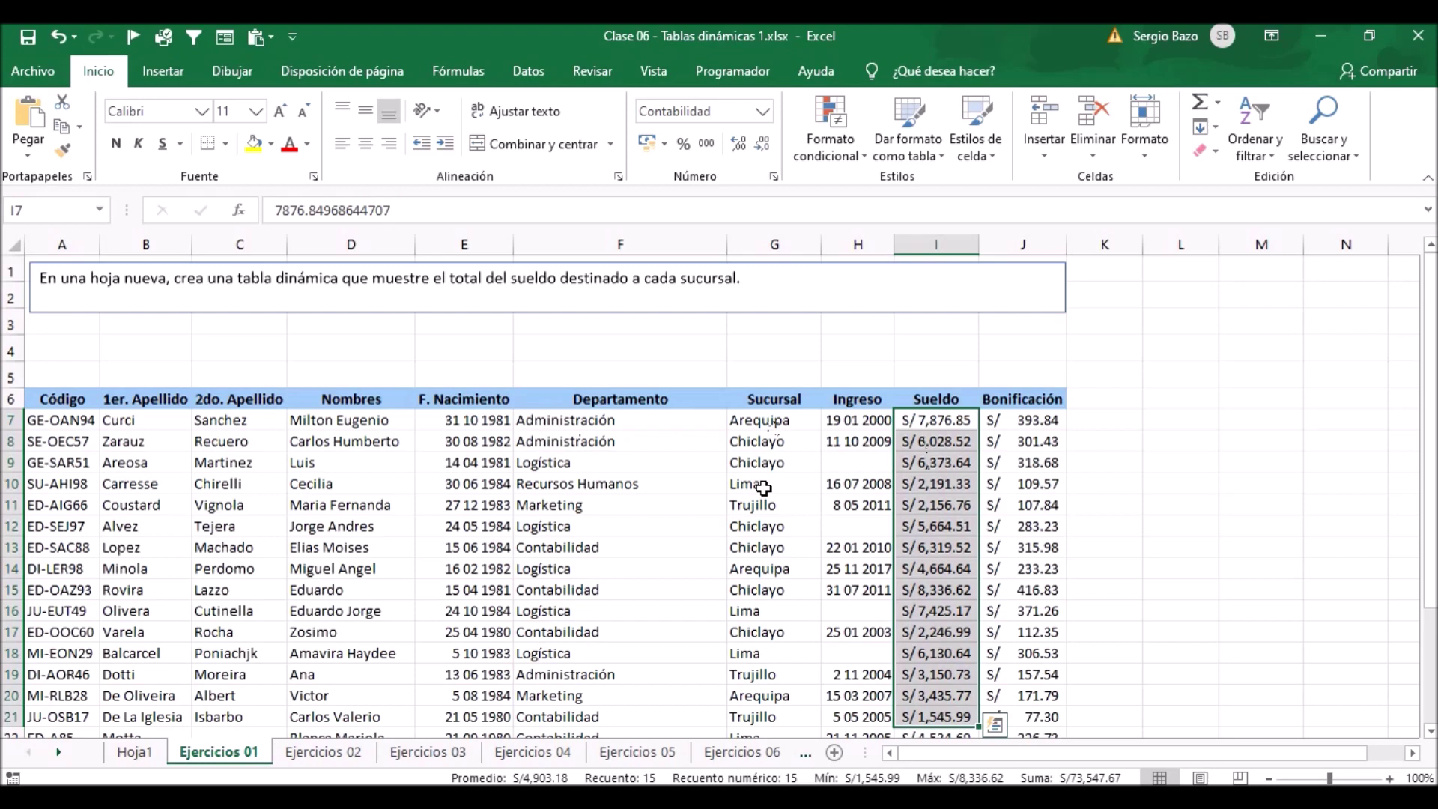
left_click(144, 763)
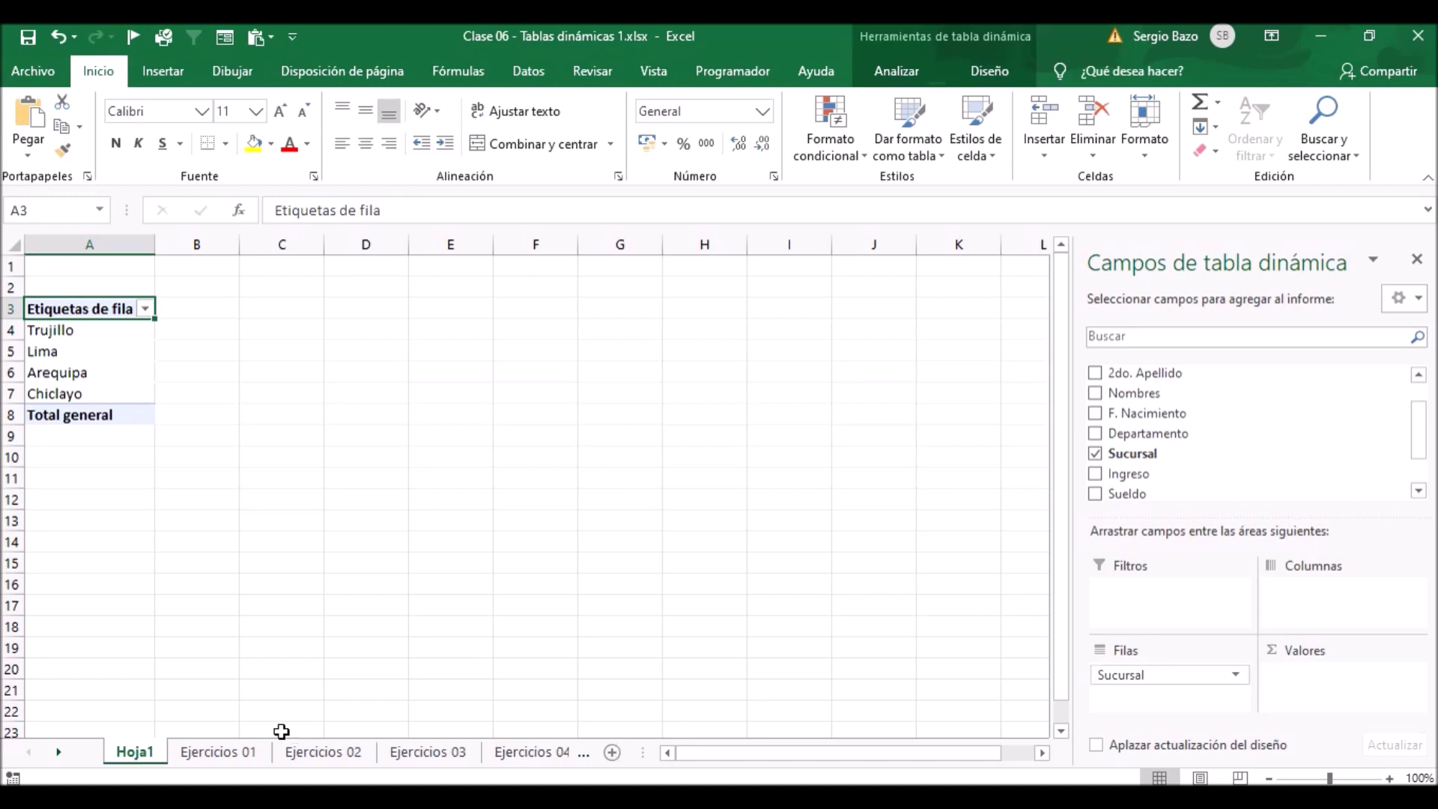
left_click(218, 750)
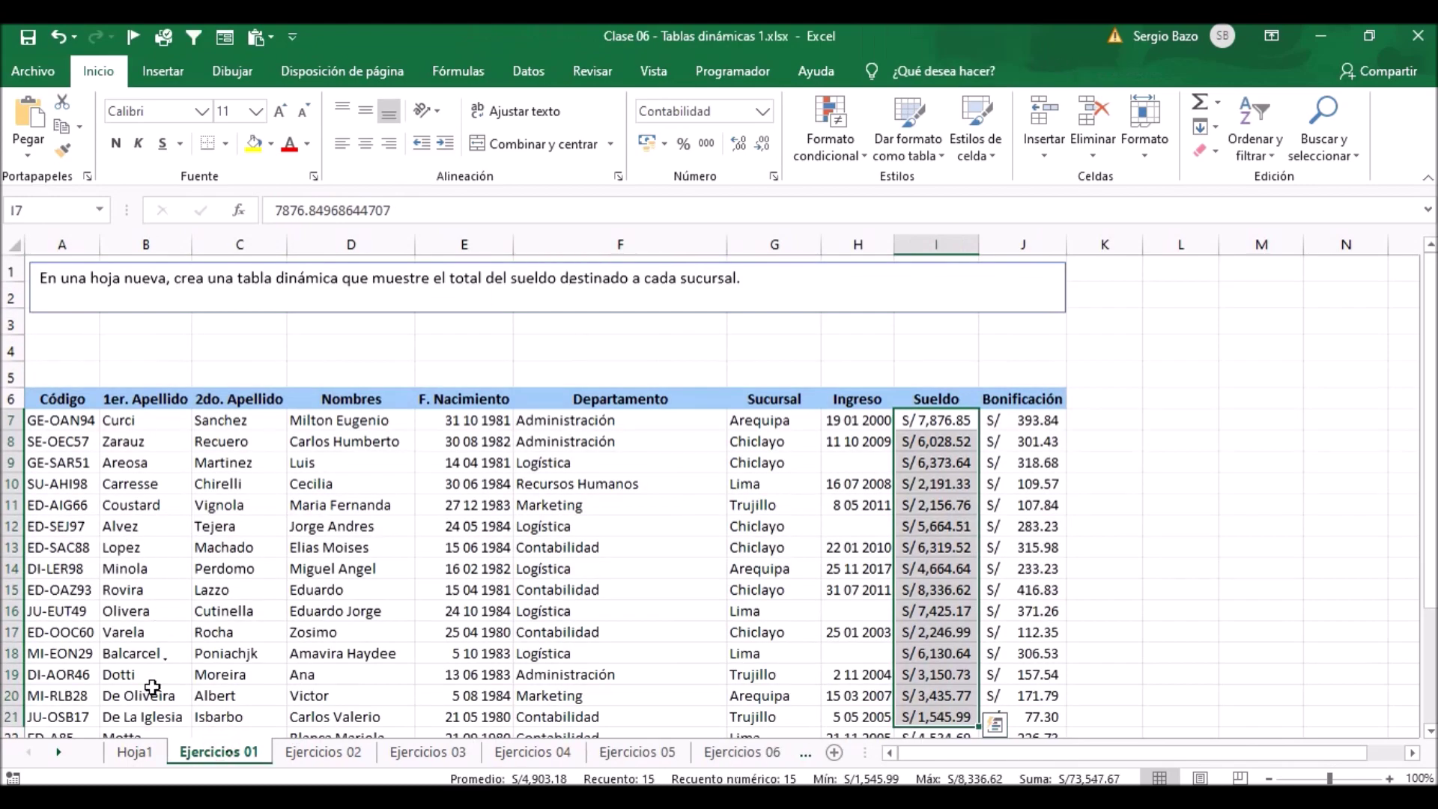
left_click(135, 751)
mouse_move(1132, 493)
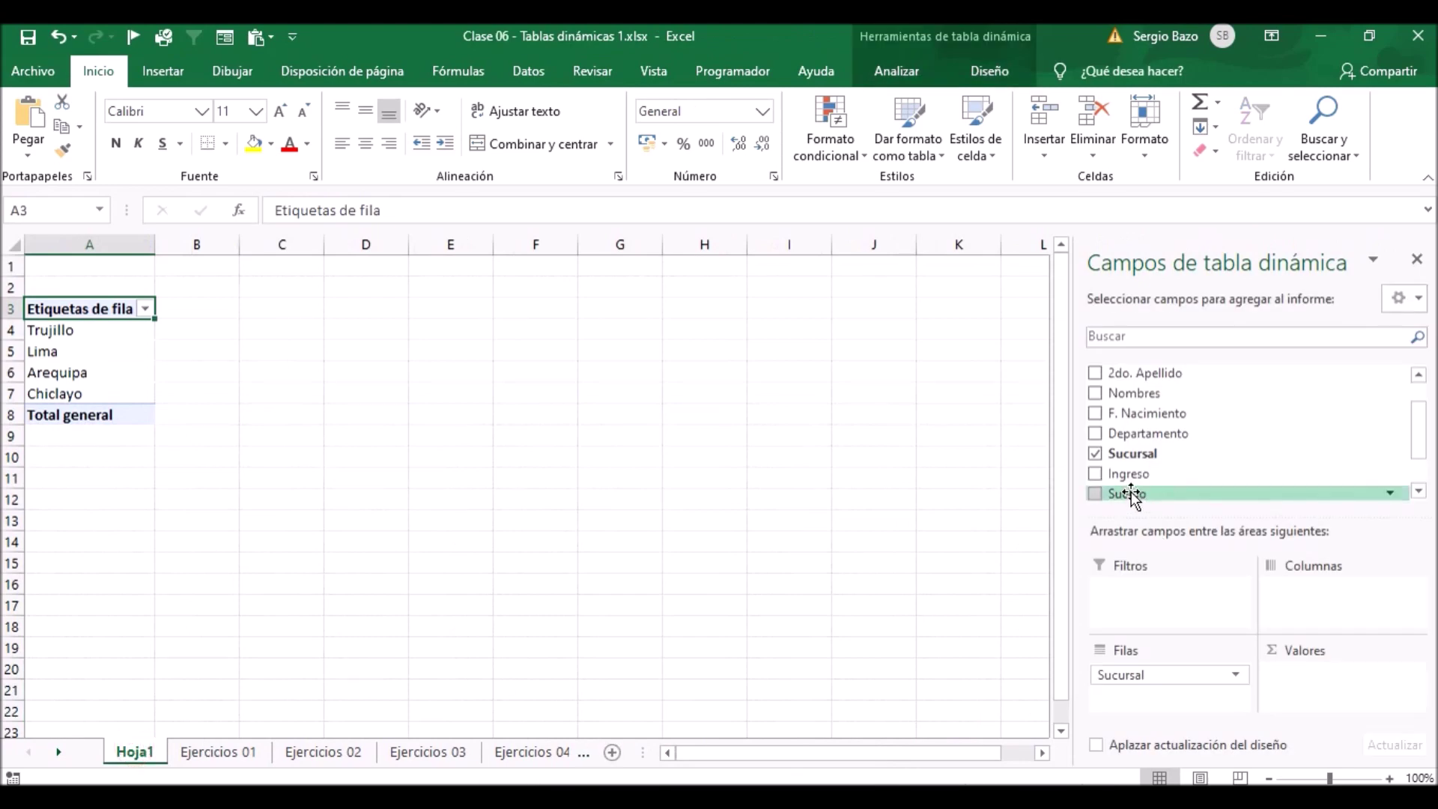
Add Suma de Sueldo to the values, cross-check the data, and select the totals down to 104302.0738.
mouse_move(1131, 494)
left_mouse_down()
mouse_move(1304, 648)
mouse_move(1322, 693)
mouse_move(1316, 681)
left_mouse_up()
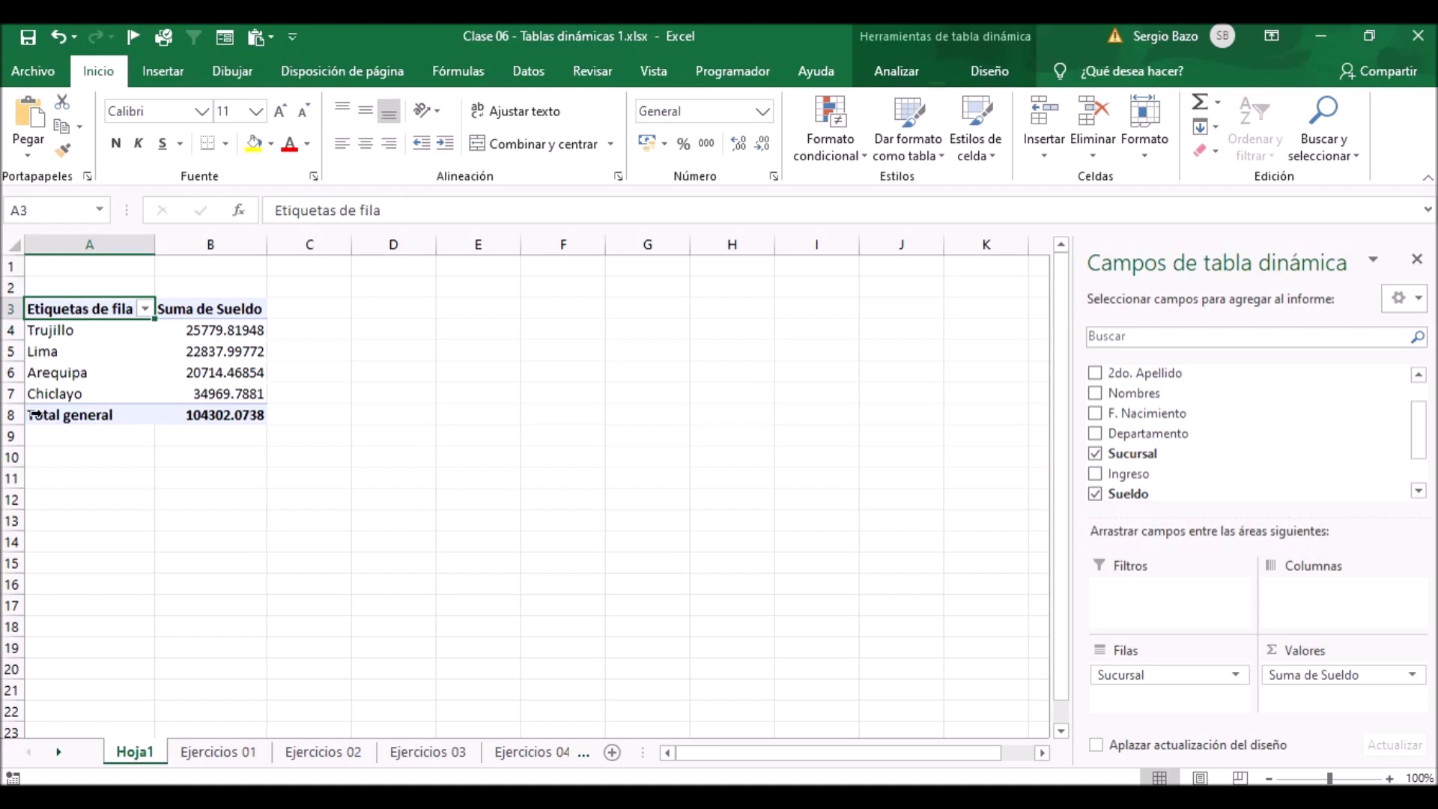
left_click(212, 752)
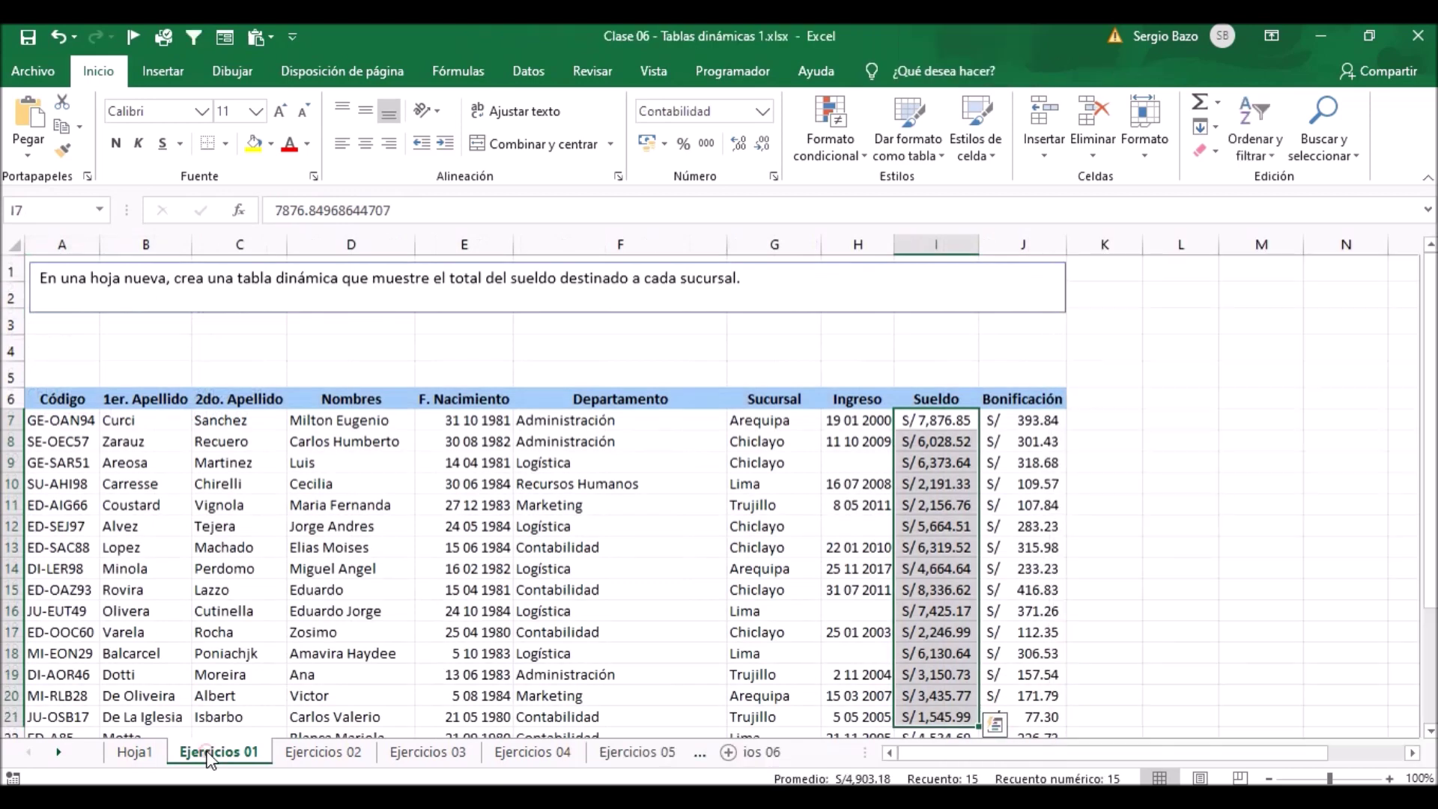
left_click(925, 484)
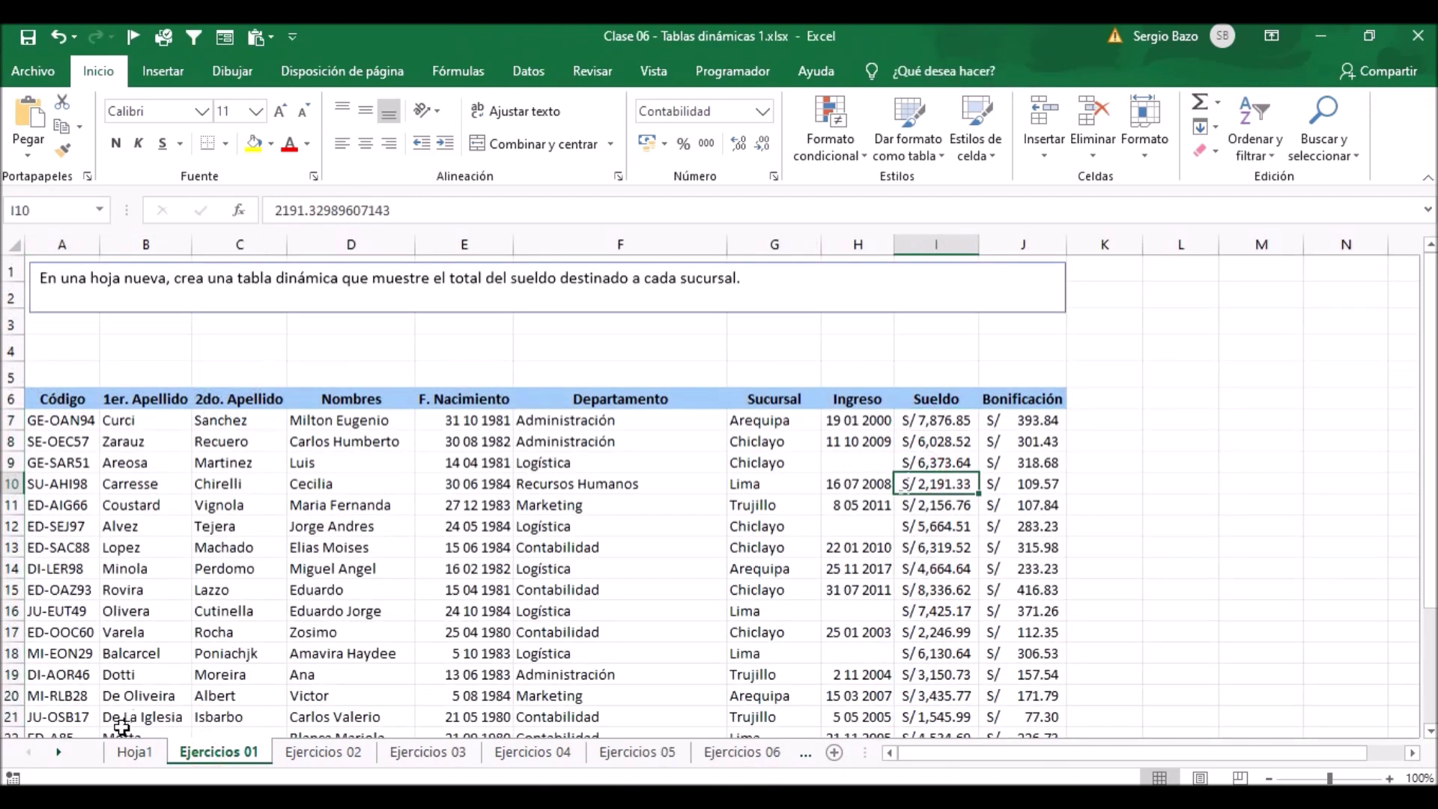
left_click(128, 754)
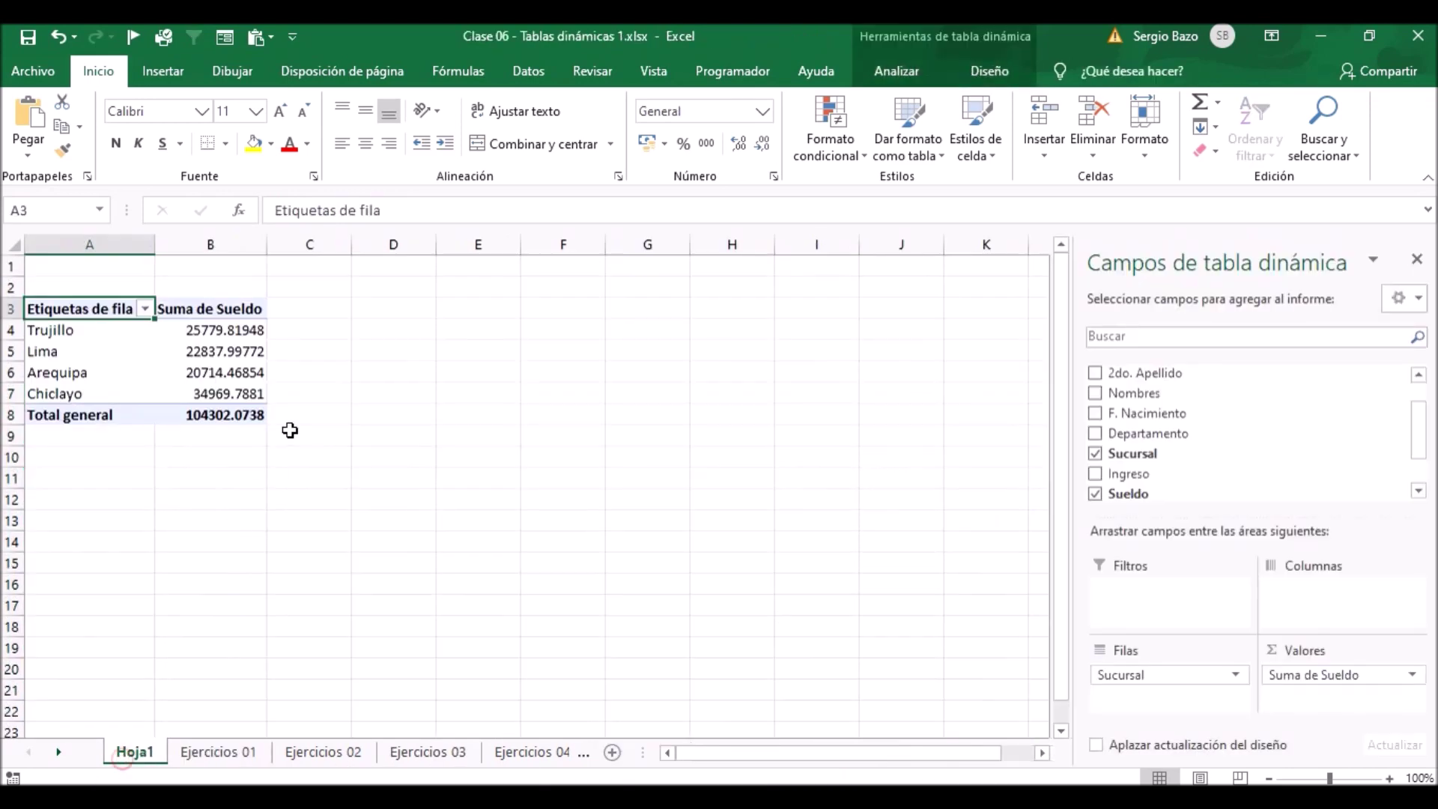
left_click(218, 330)
left_click_drag(218, 329, 218, 394)
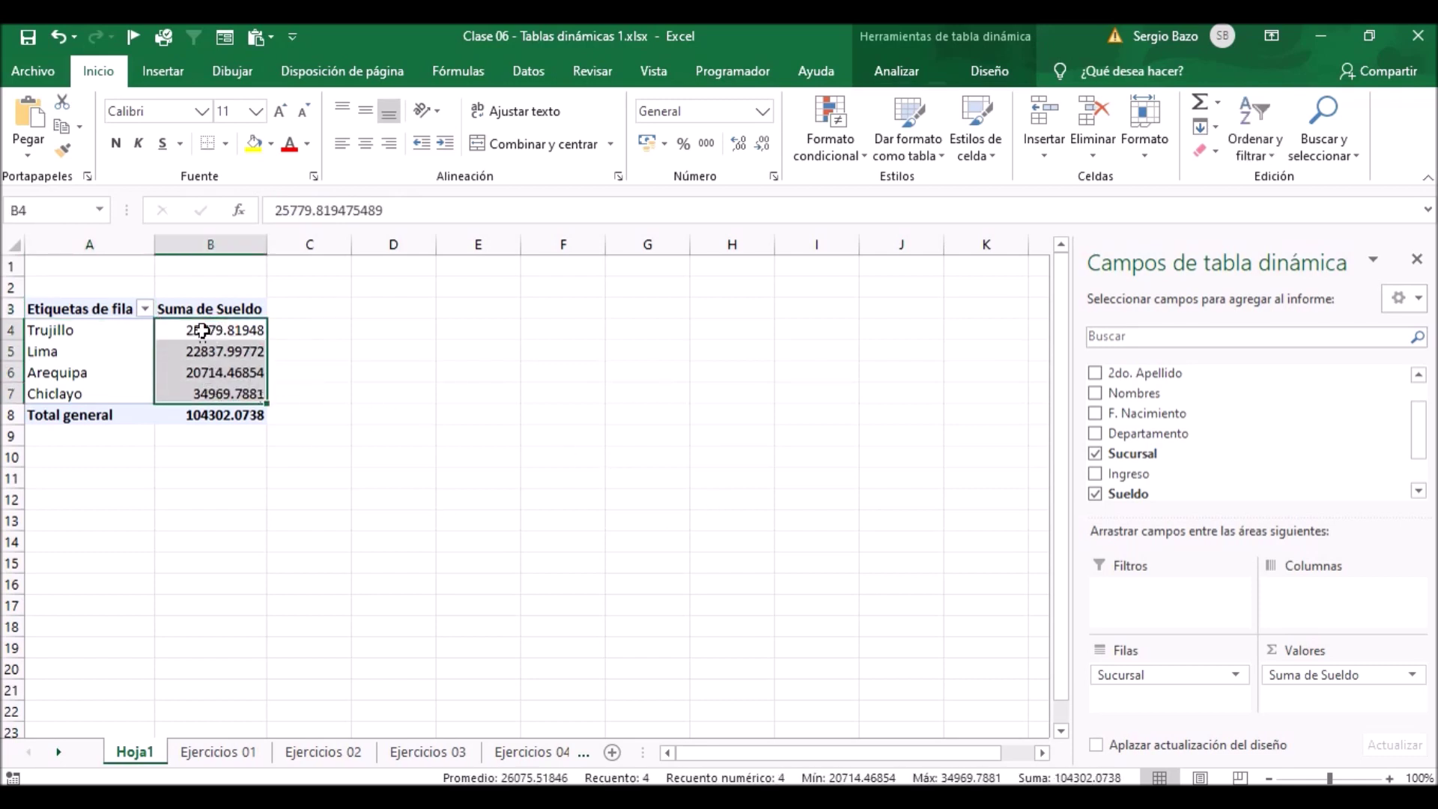
left_click_drag(204, 322, 199, 416)
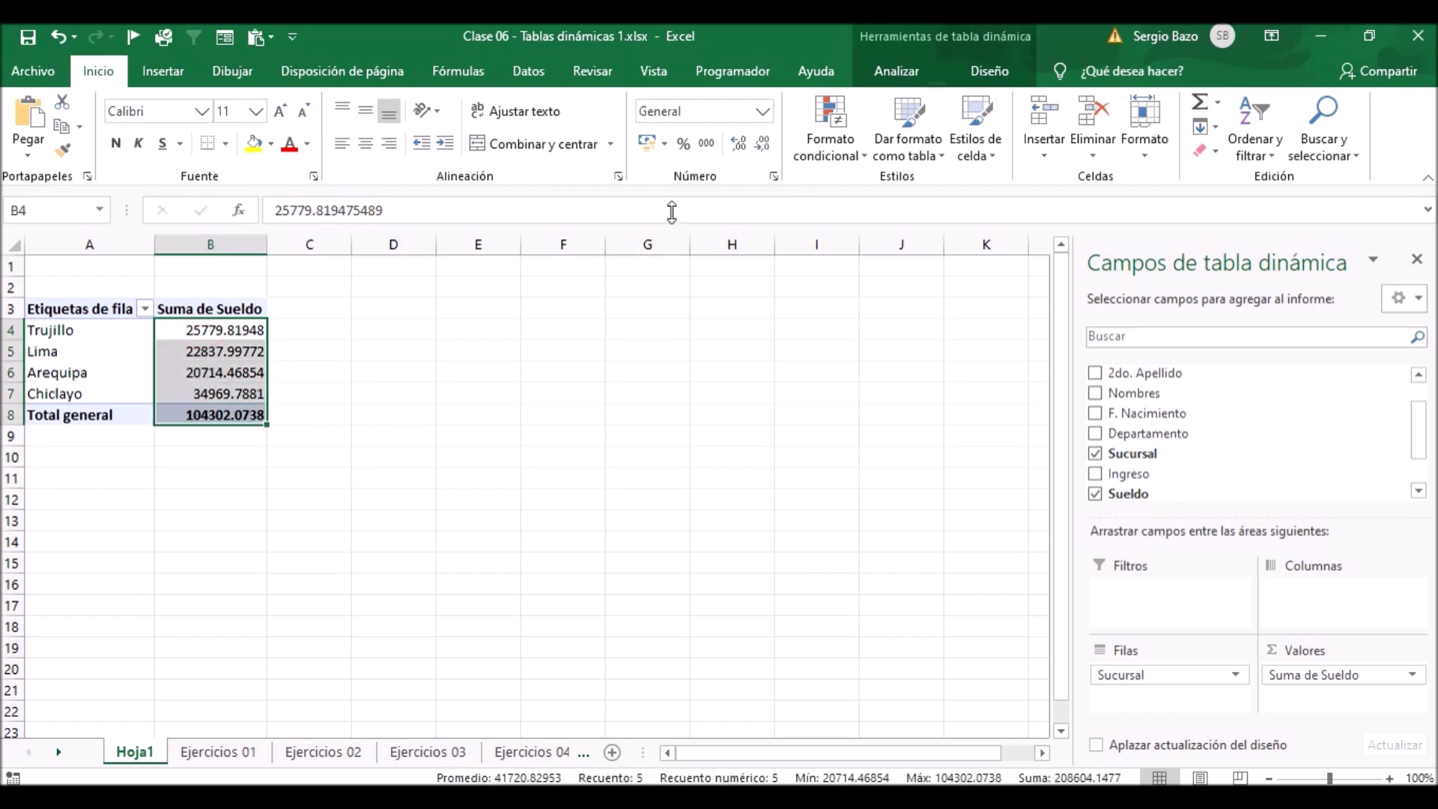
left_click(648, 148)
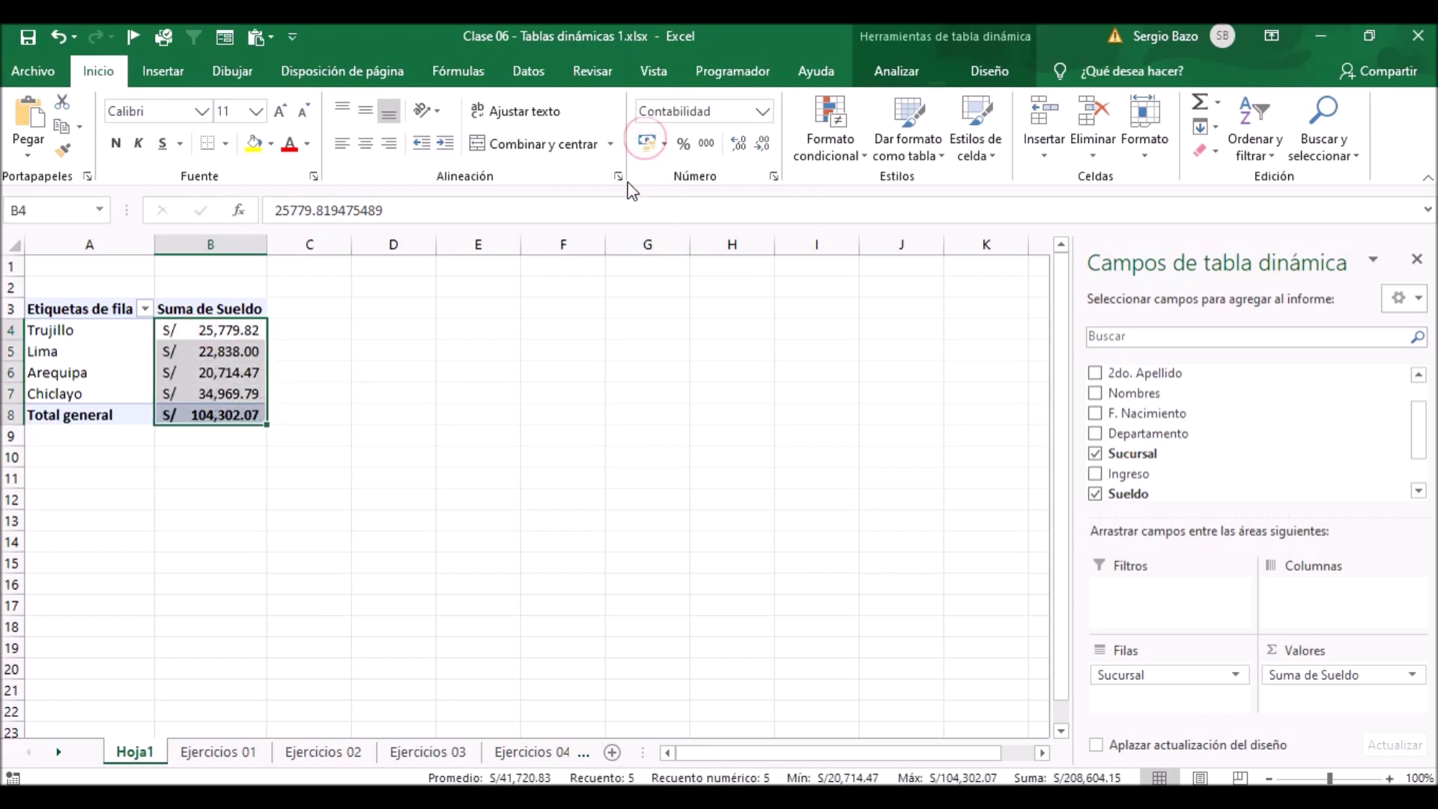
left_click(221, 368)
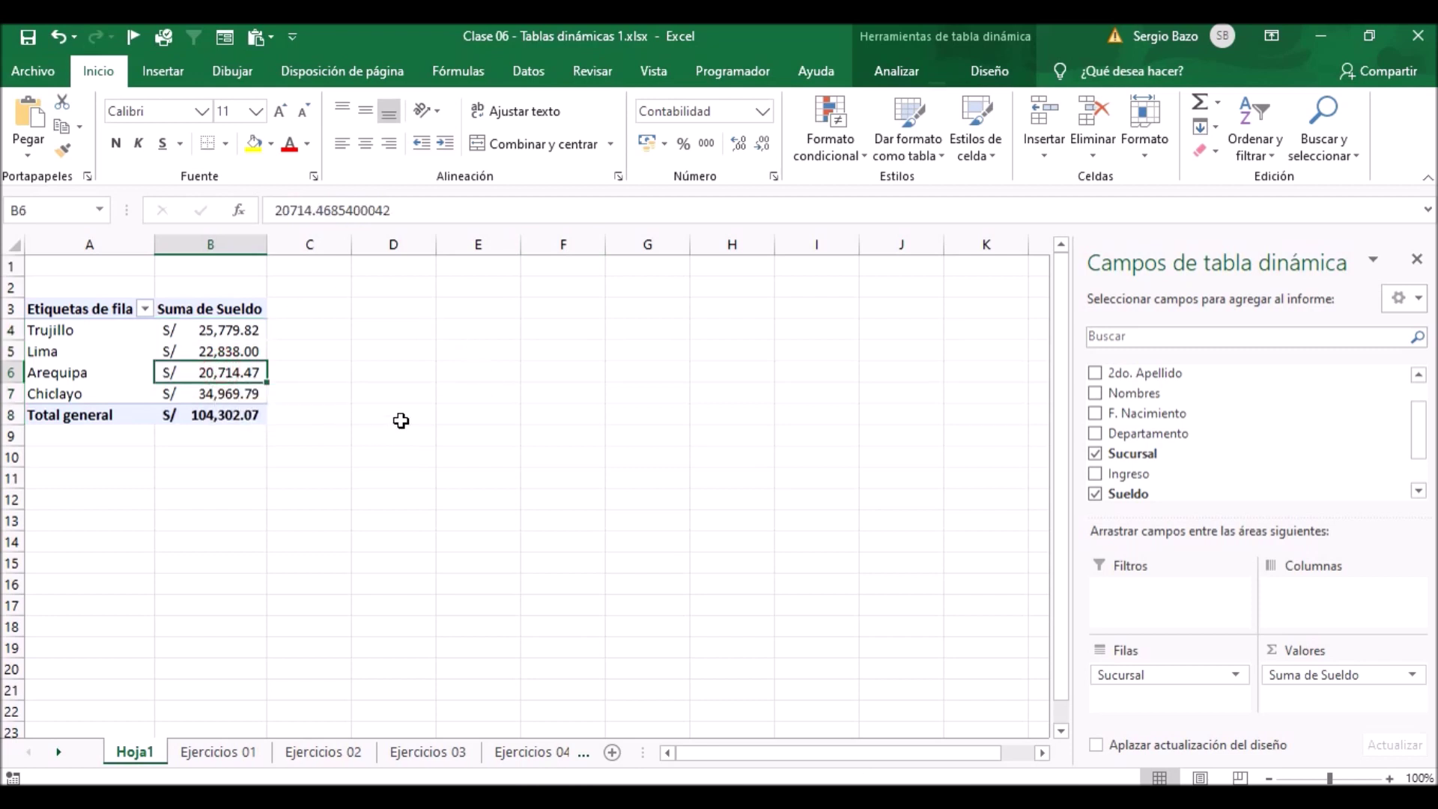
left_click(37, 309)
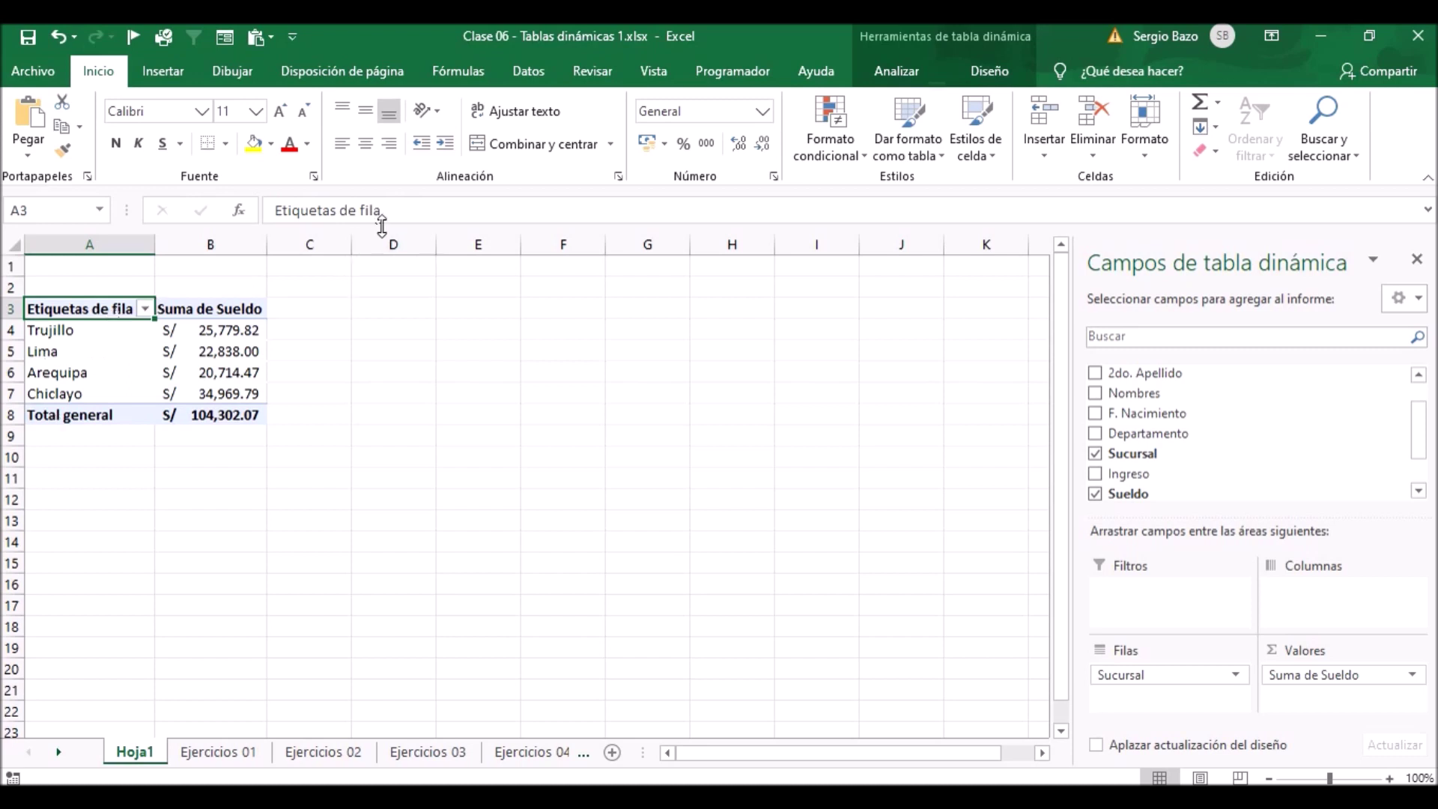
Replace the 'Etiquetas de fila' header in A3 with 'Sucursales'.
left_click_drag(397, 210, 259, 204)
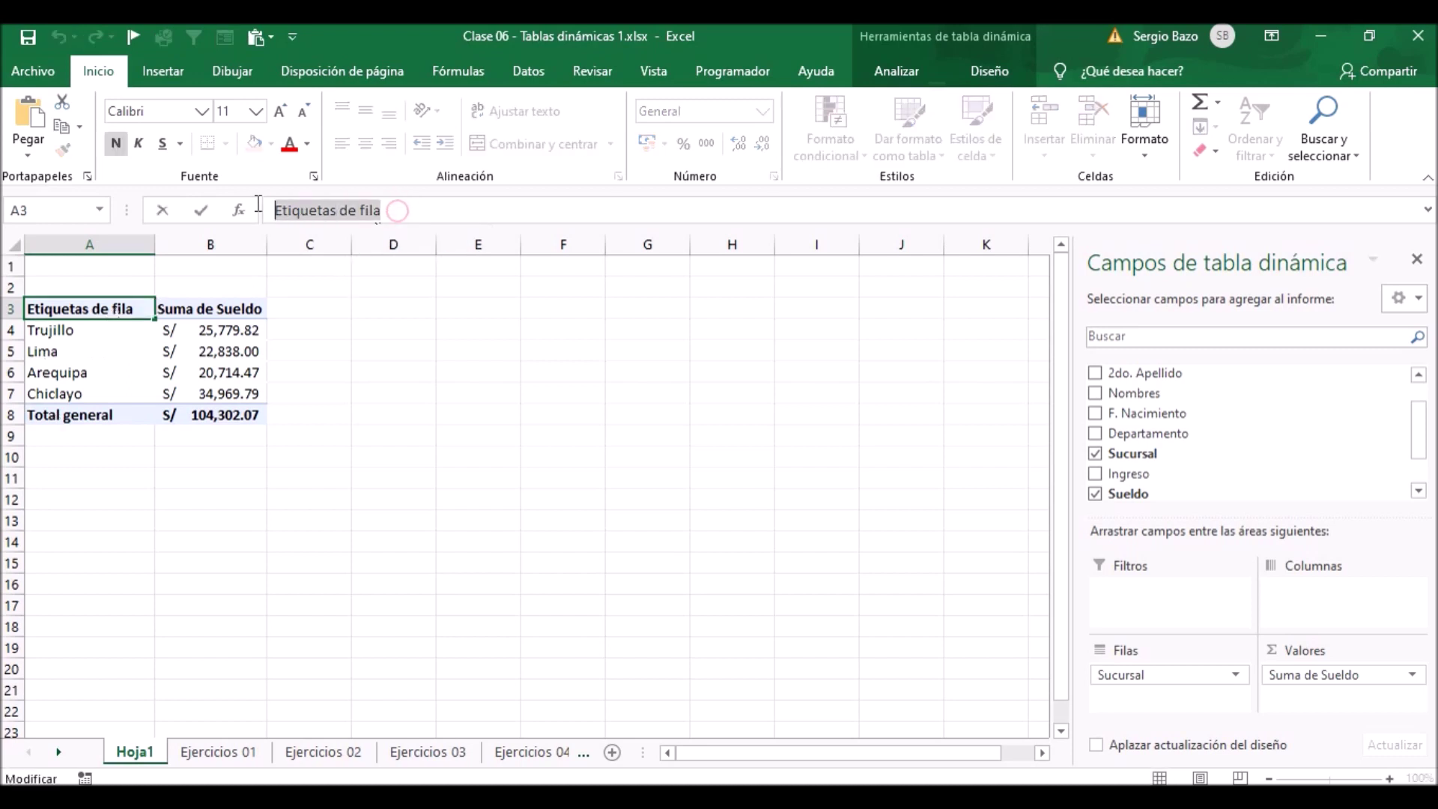
key("BackSpace")
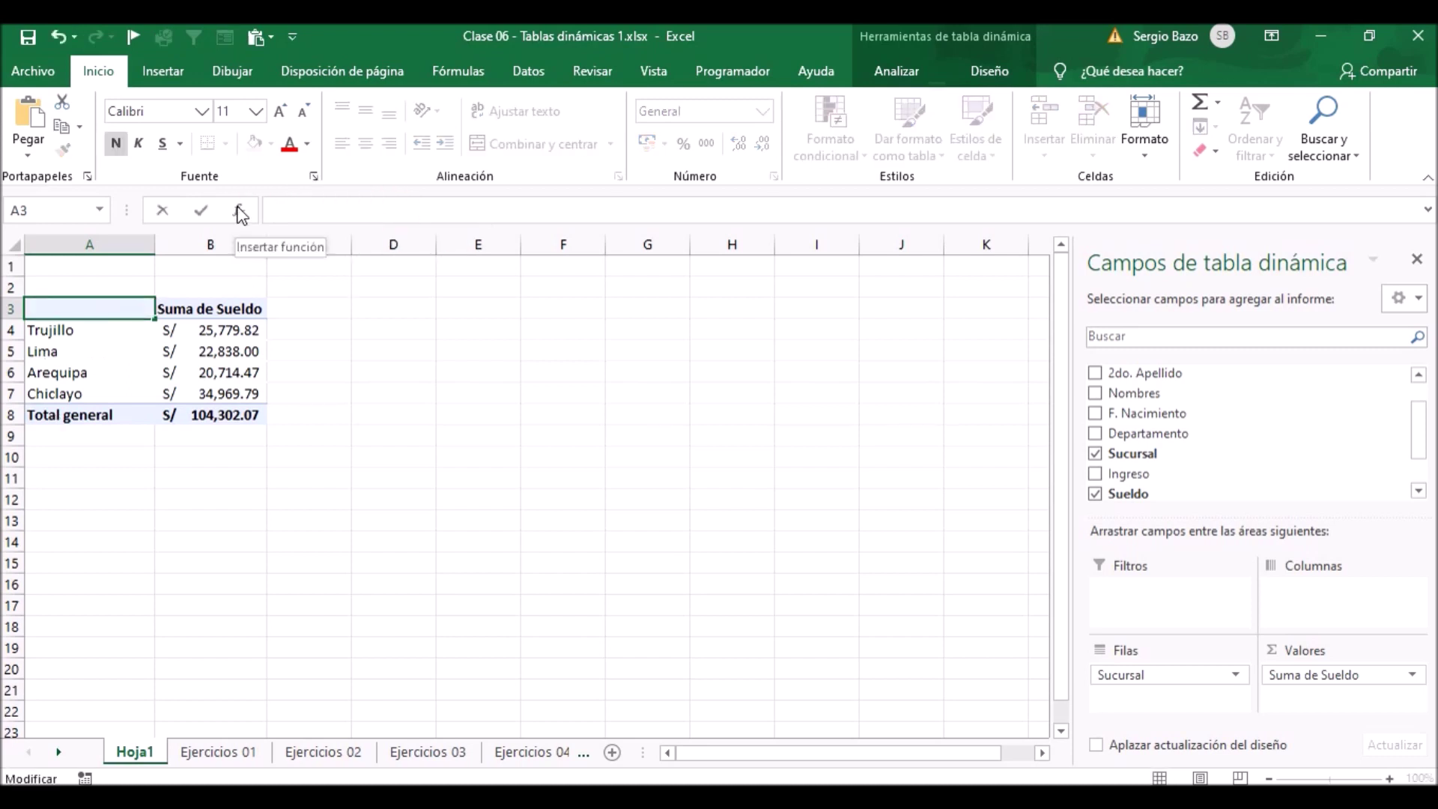
type("Sucur")
type("sales")
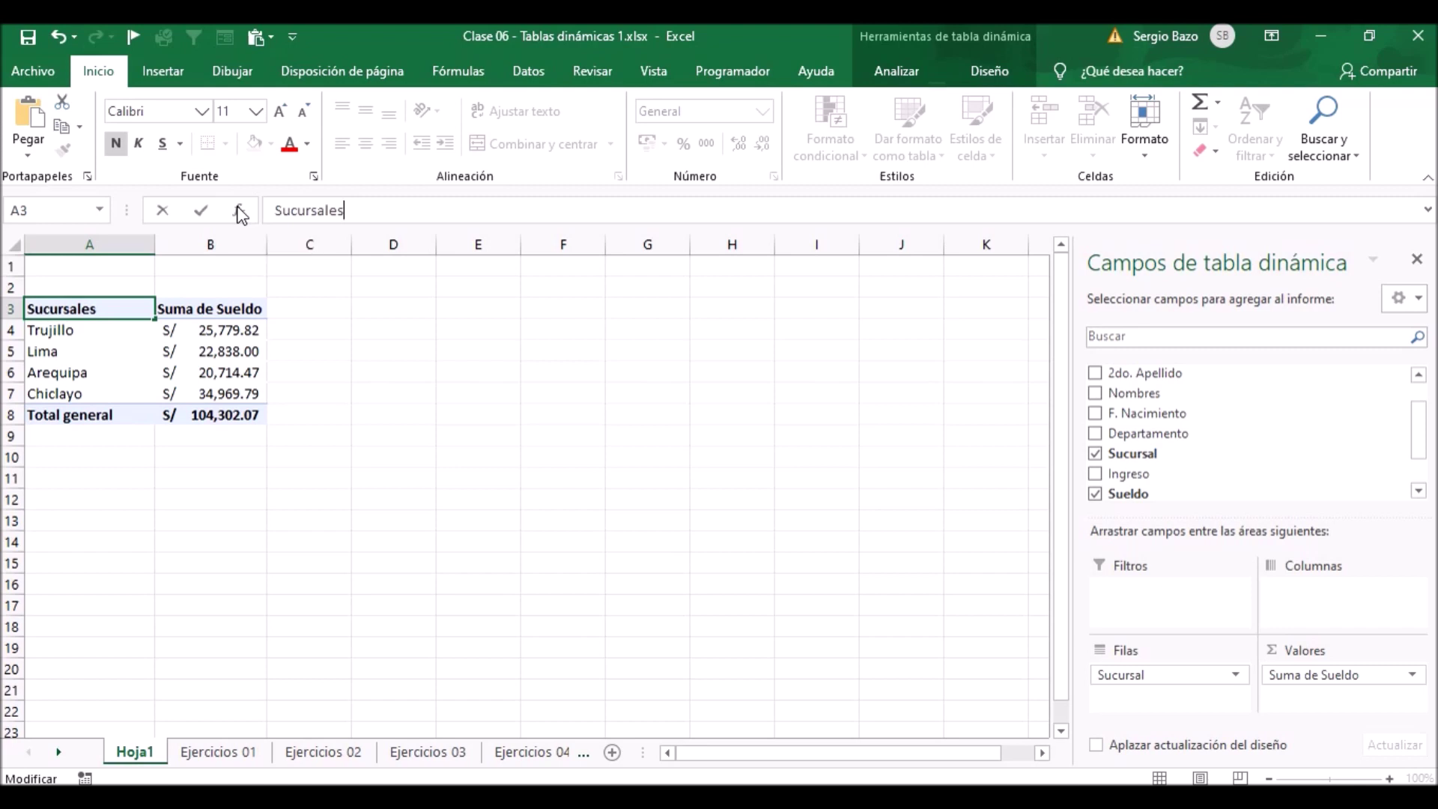
key("Return")
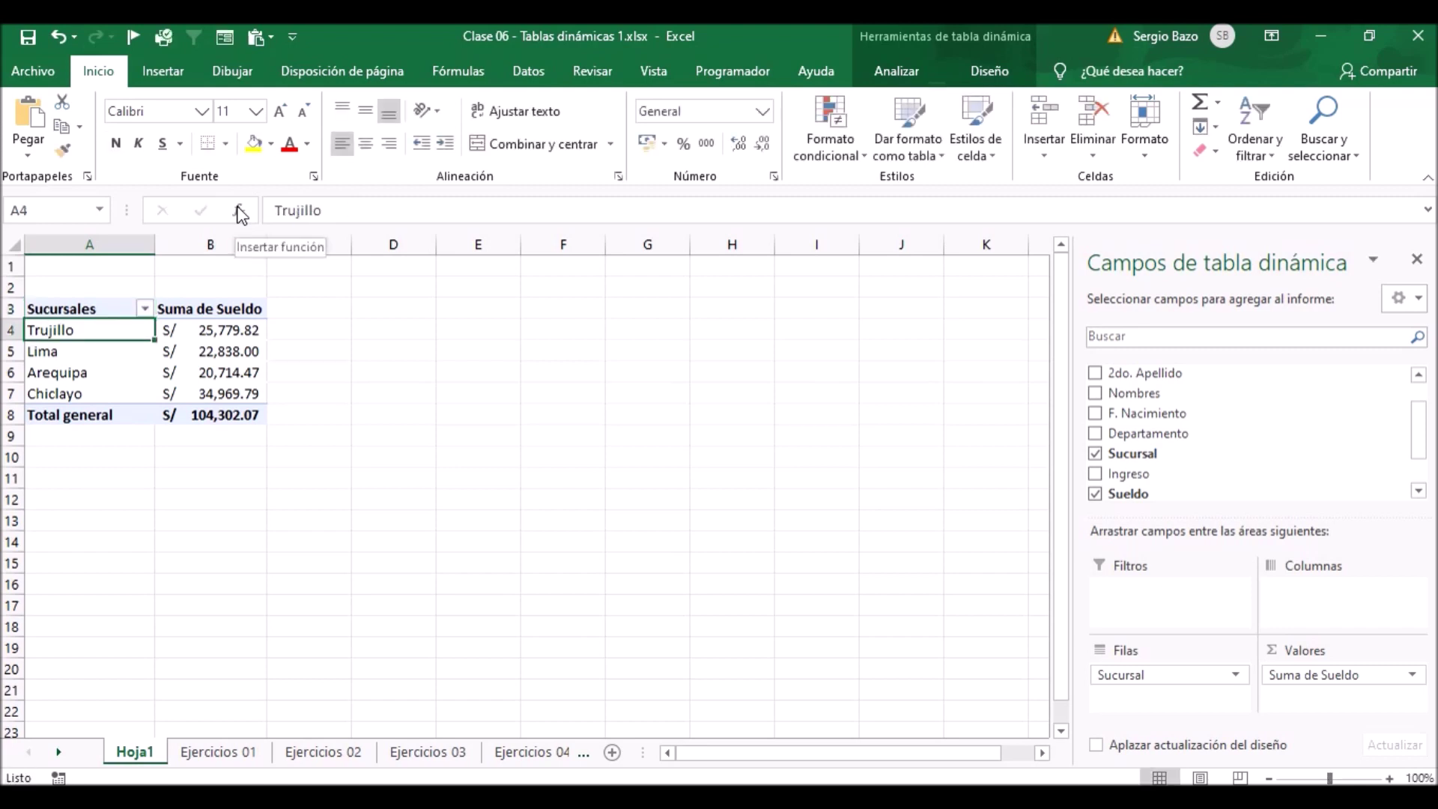
left_click(101, 372)
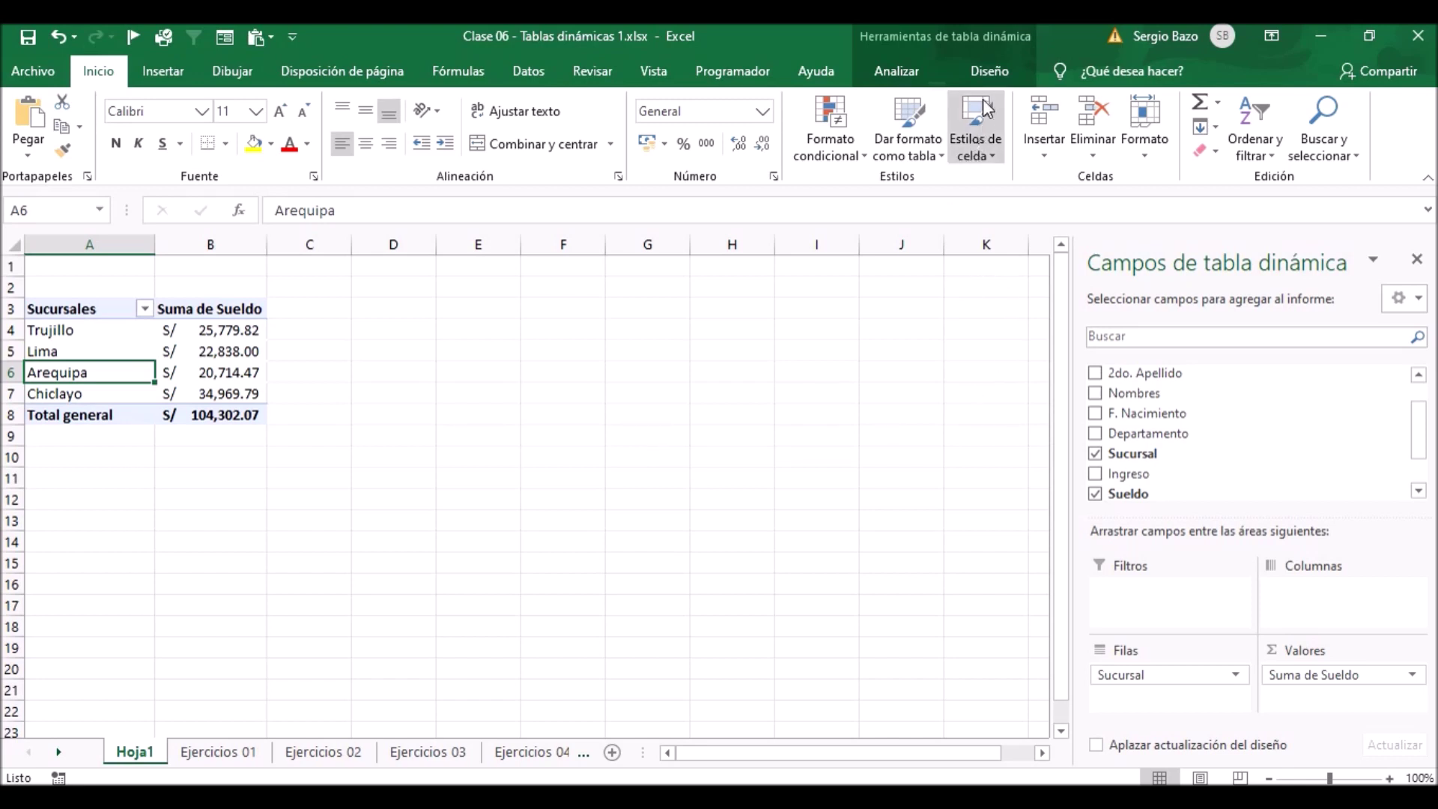
left_click(200, 351)
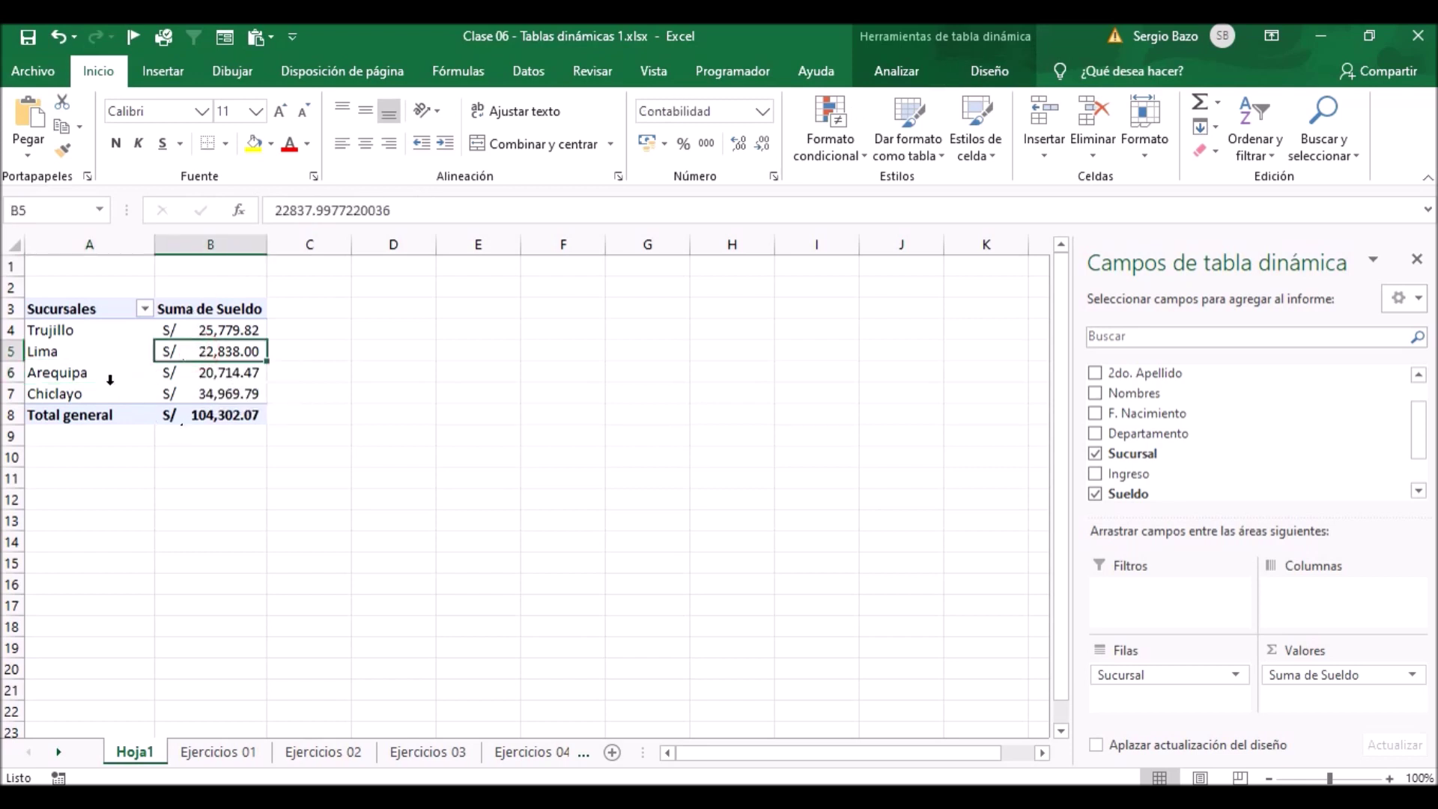
left_click(78, 374)
left_click(88, 339)
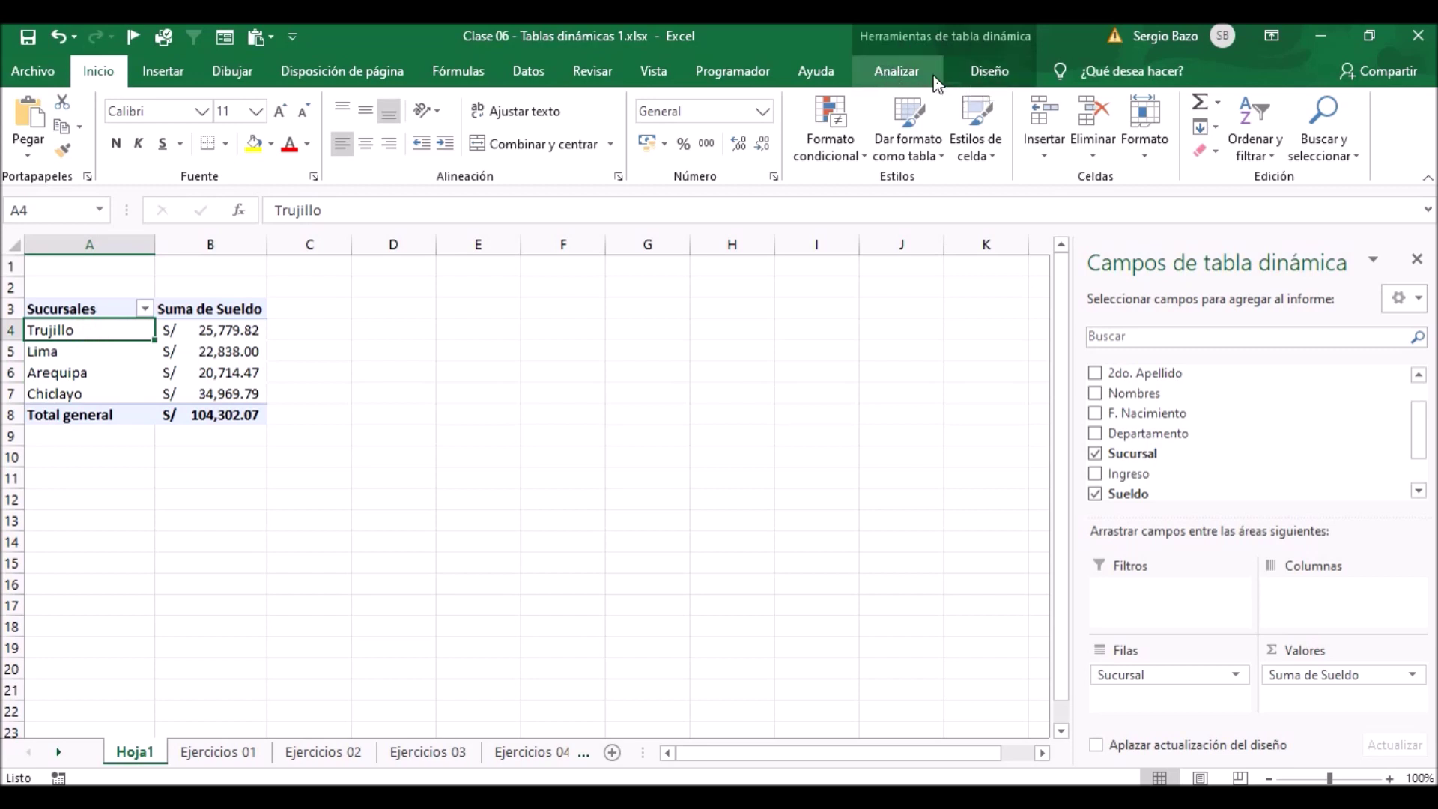
left_click(545, 360)
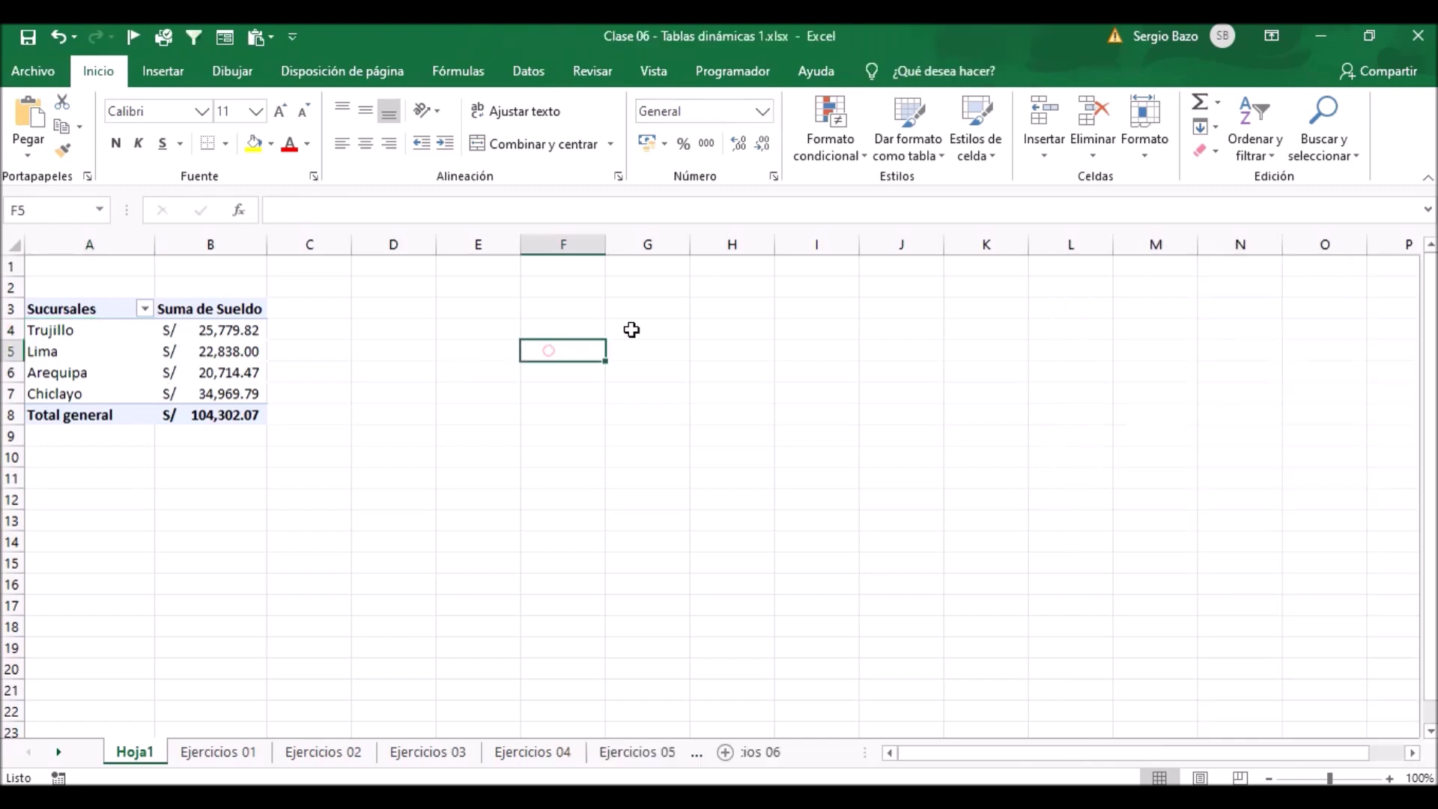
left_click(93, 357)
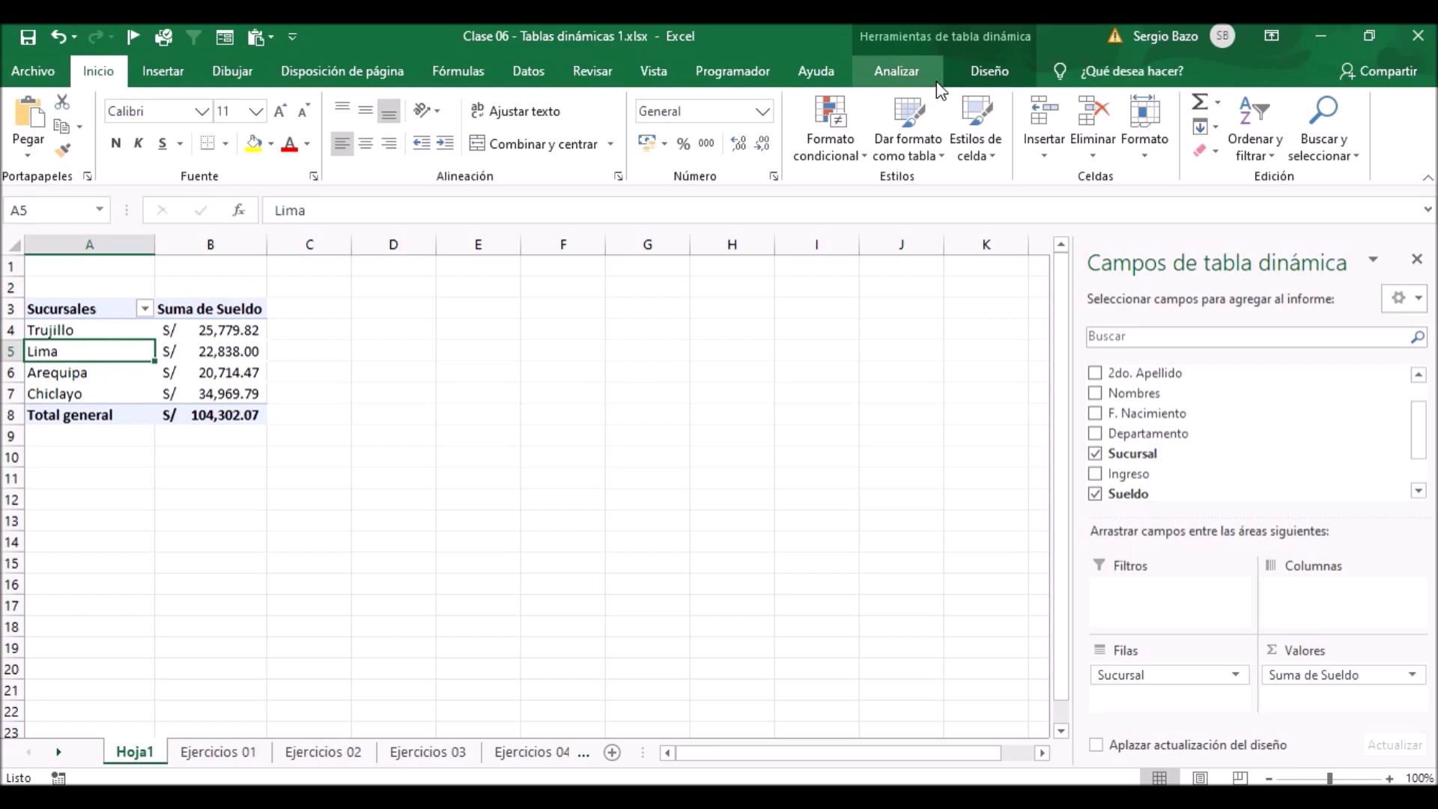
Apply the dark orange pivot style from the Diseño gallery, then switch to the Ejercicios 02 sheet.
left_click(992, 68)
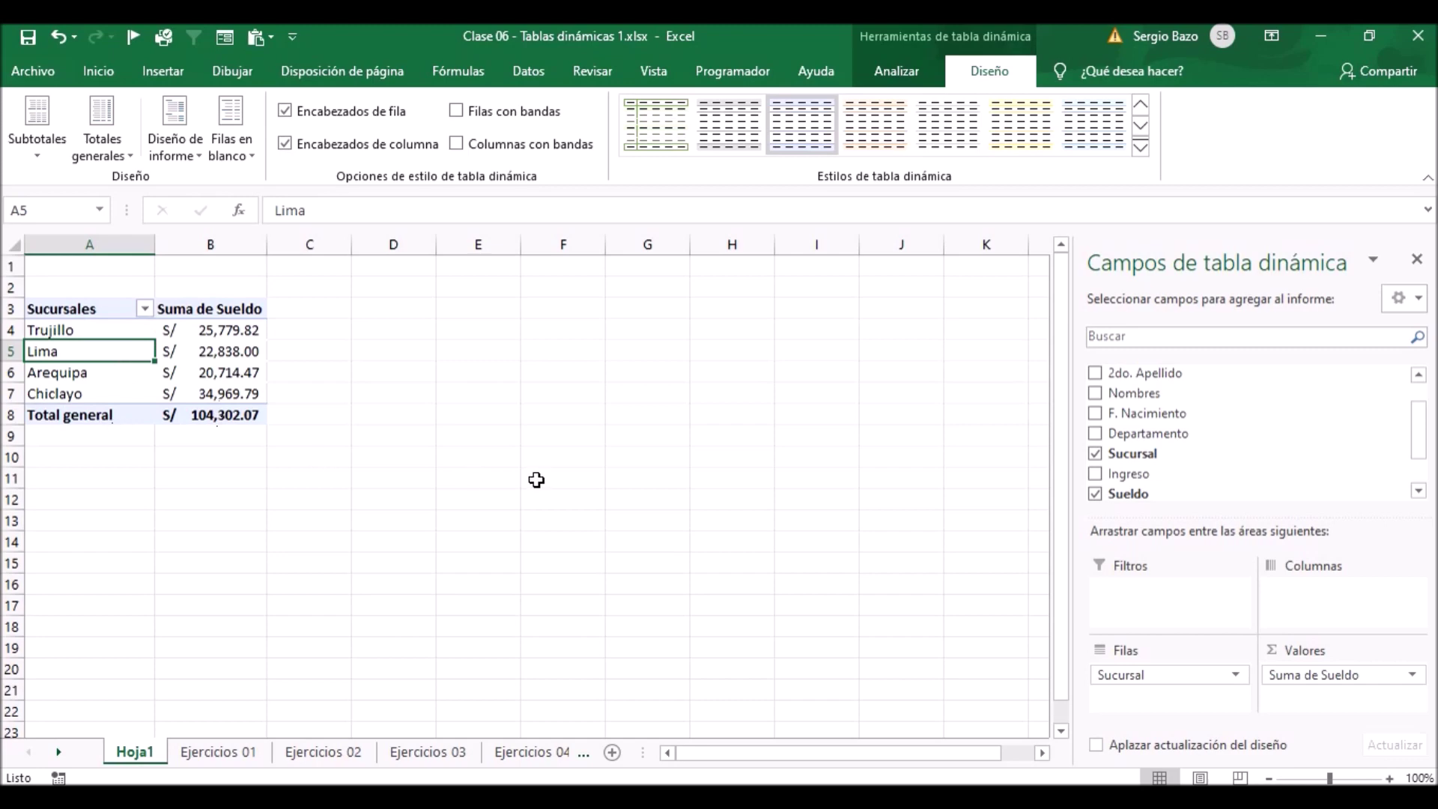
left_click(1139, 147)
left_click_drag(1143, 160, 1181, 411)
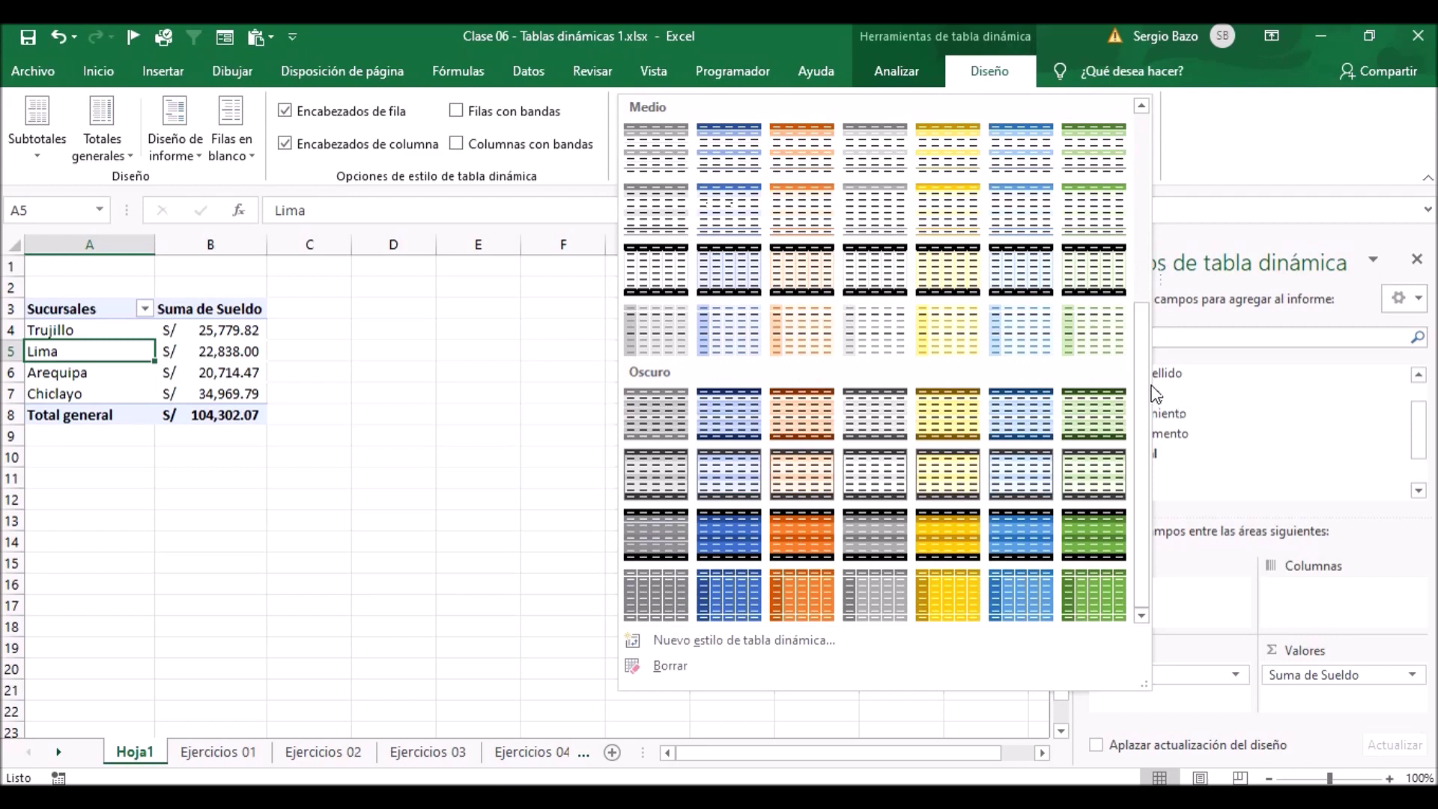
left_click(795, 533)
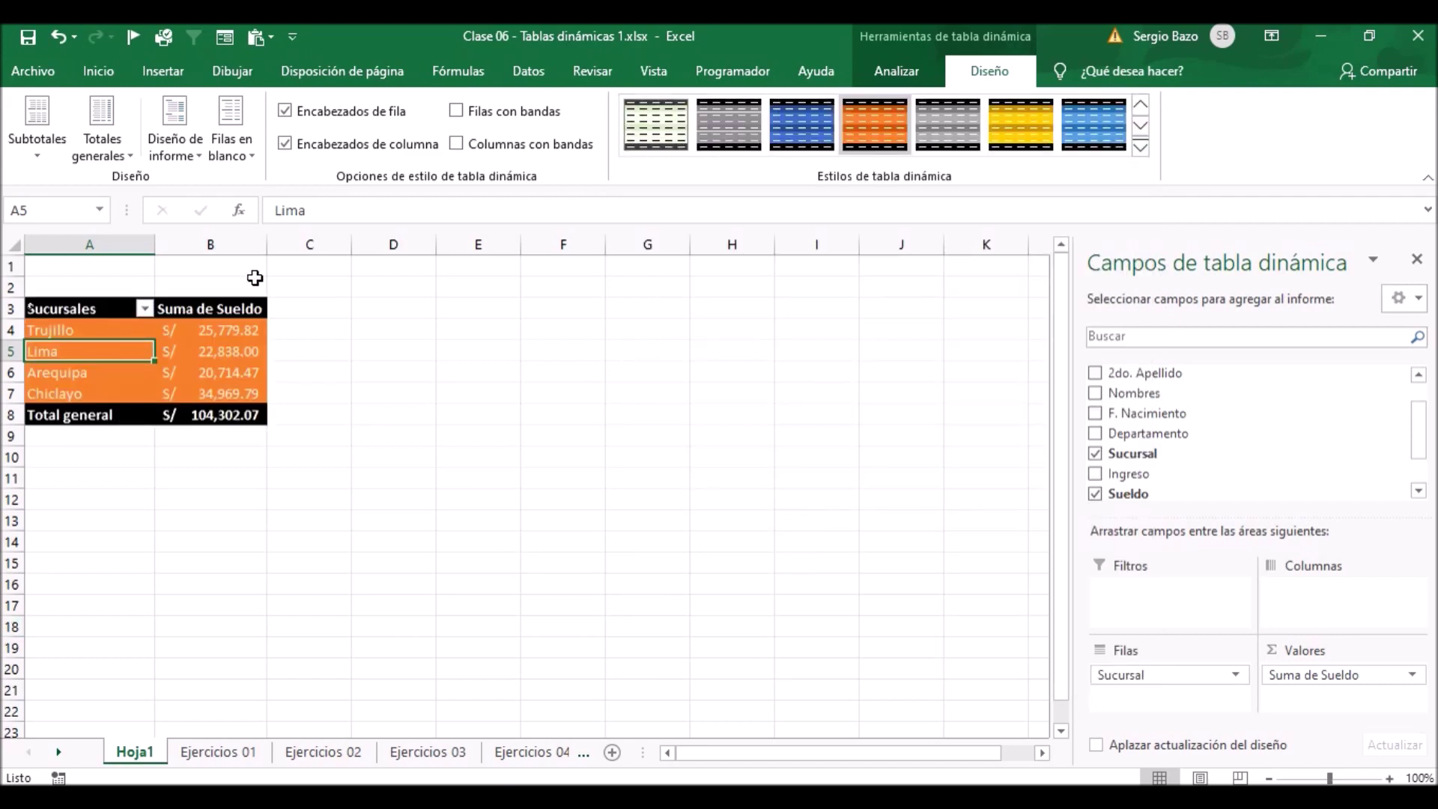
left_click(235, 330)
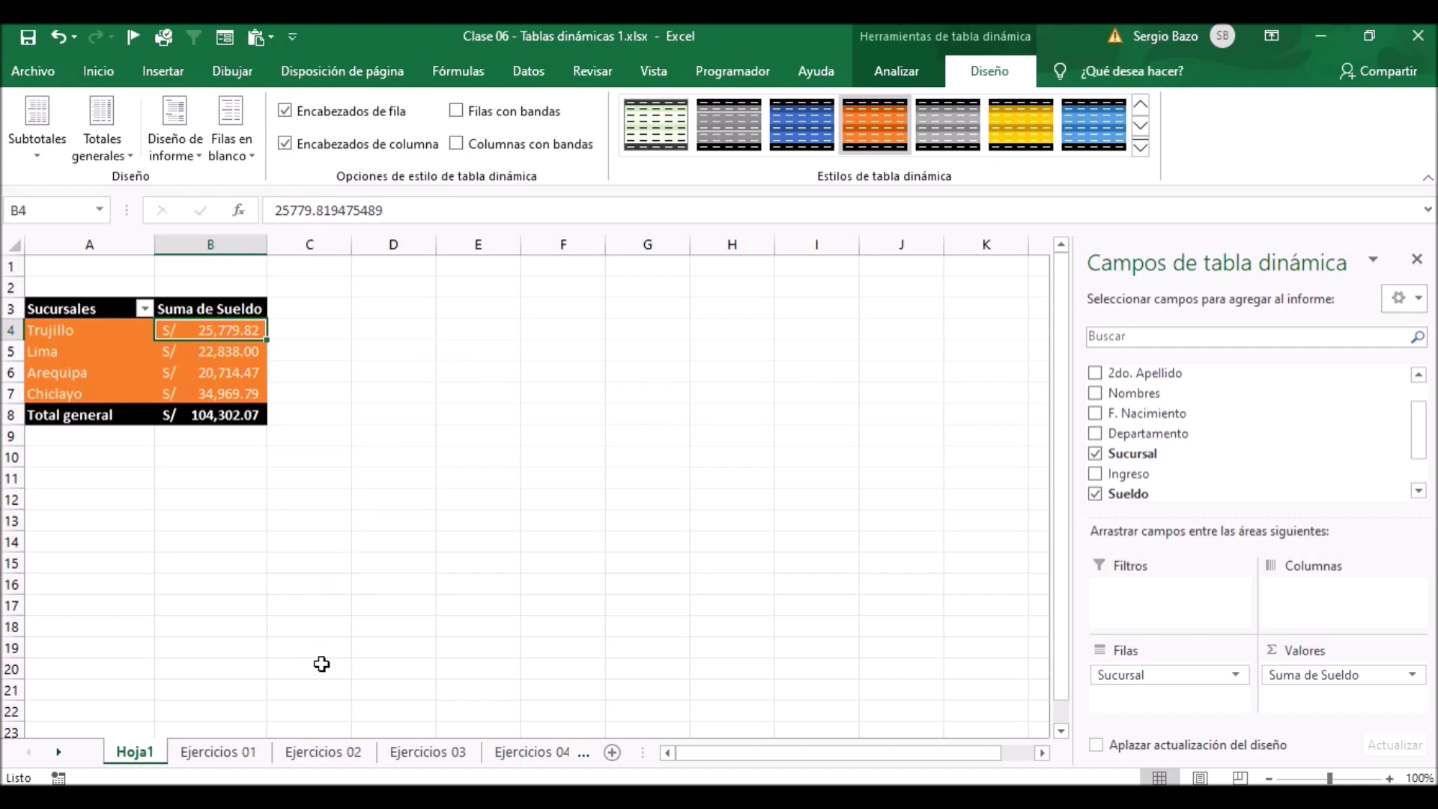
left_click(337, 752)
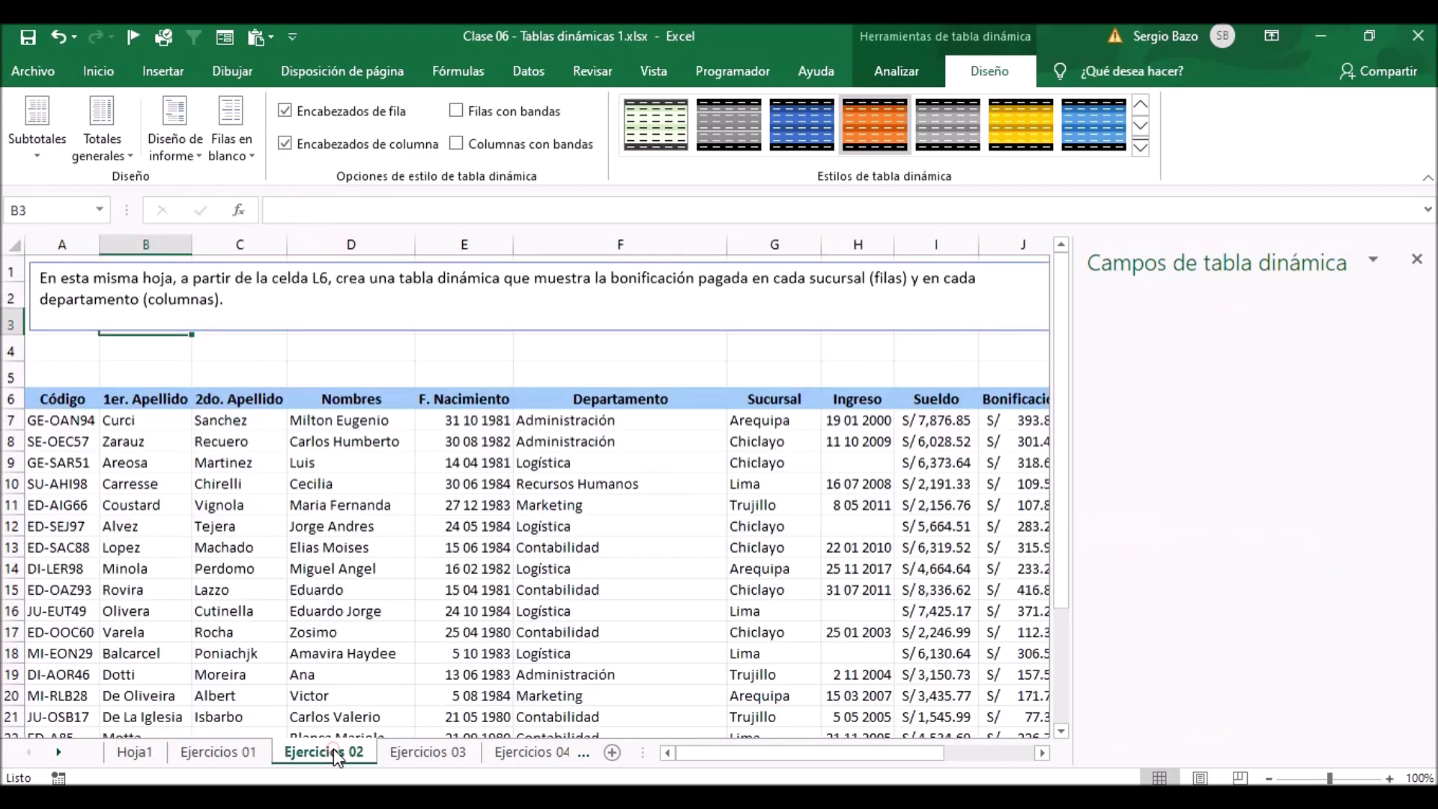
left_click(487, 344)
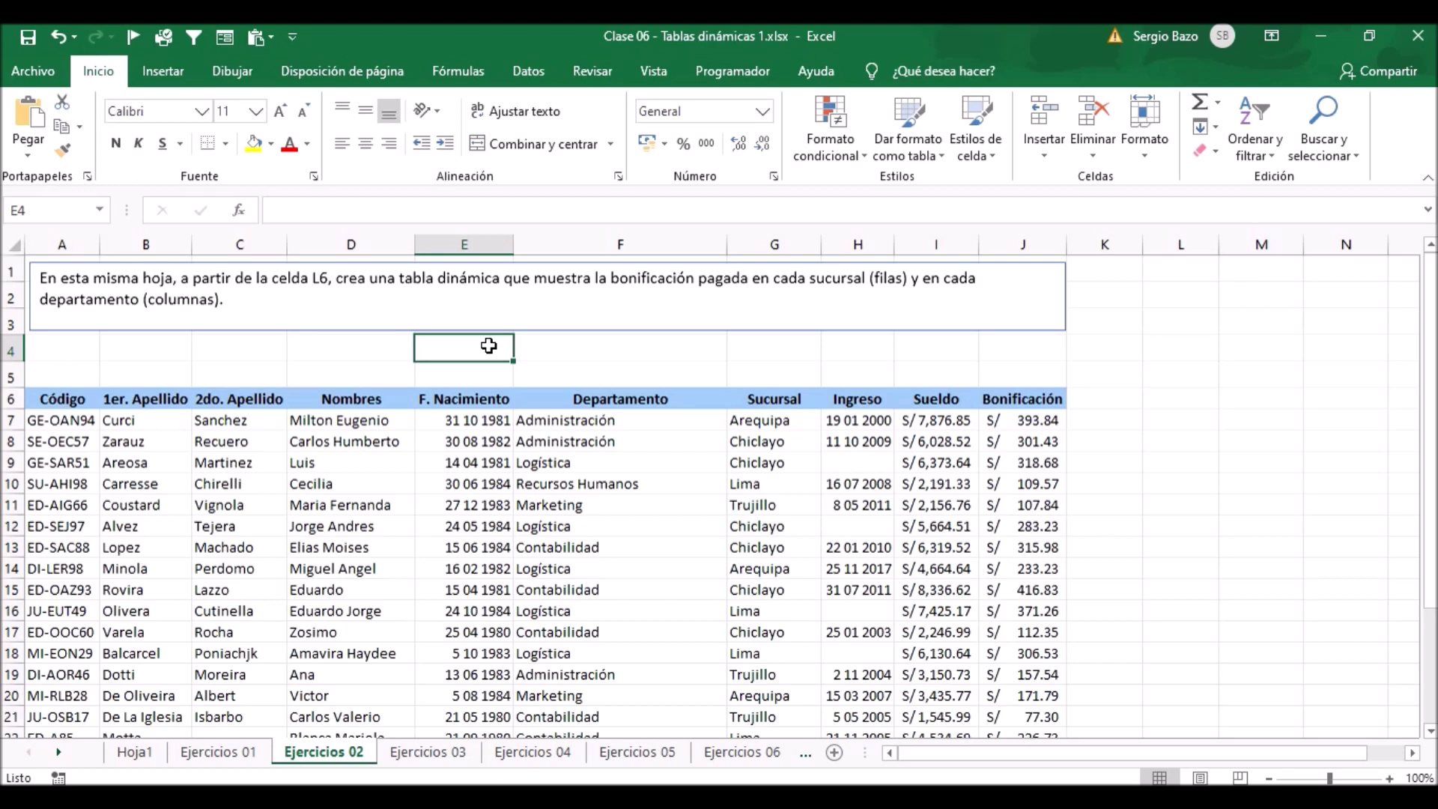
left_click(364, 466)
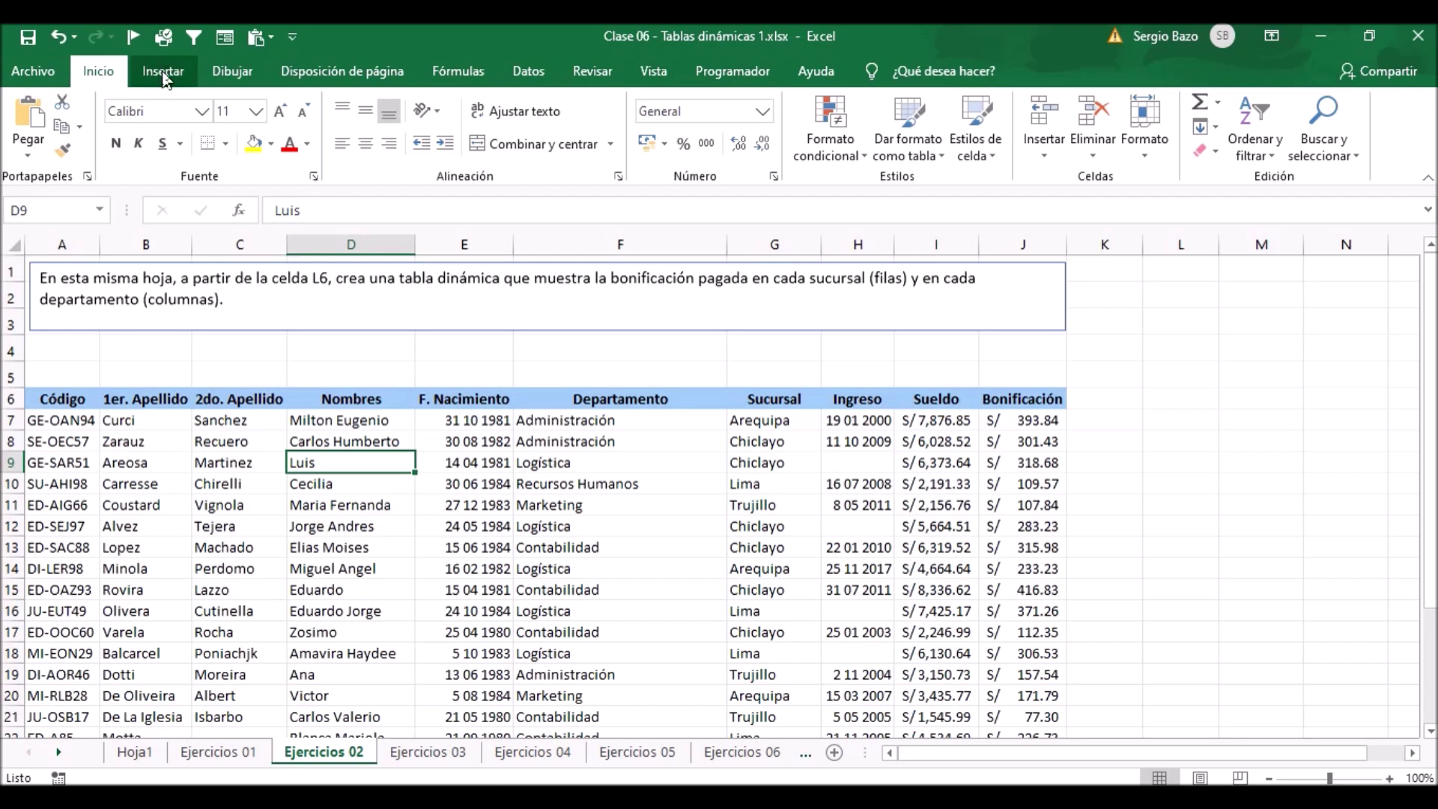
Insert a pivot table from A6:J28 at cell L6 on the existing Ejercicios 02 sheet.
left_click(164, 75)
left_click(30, 131)
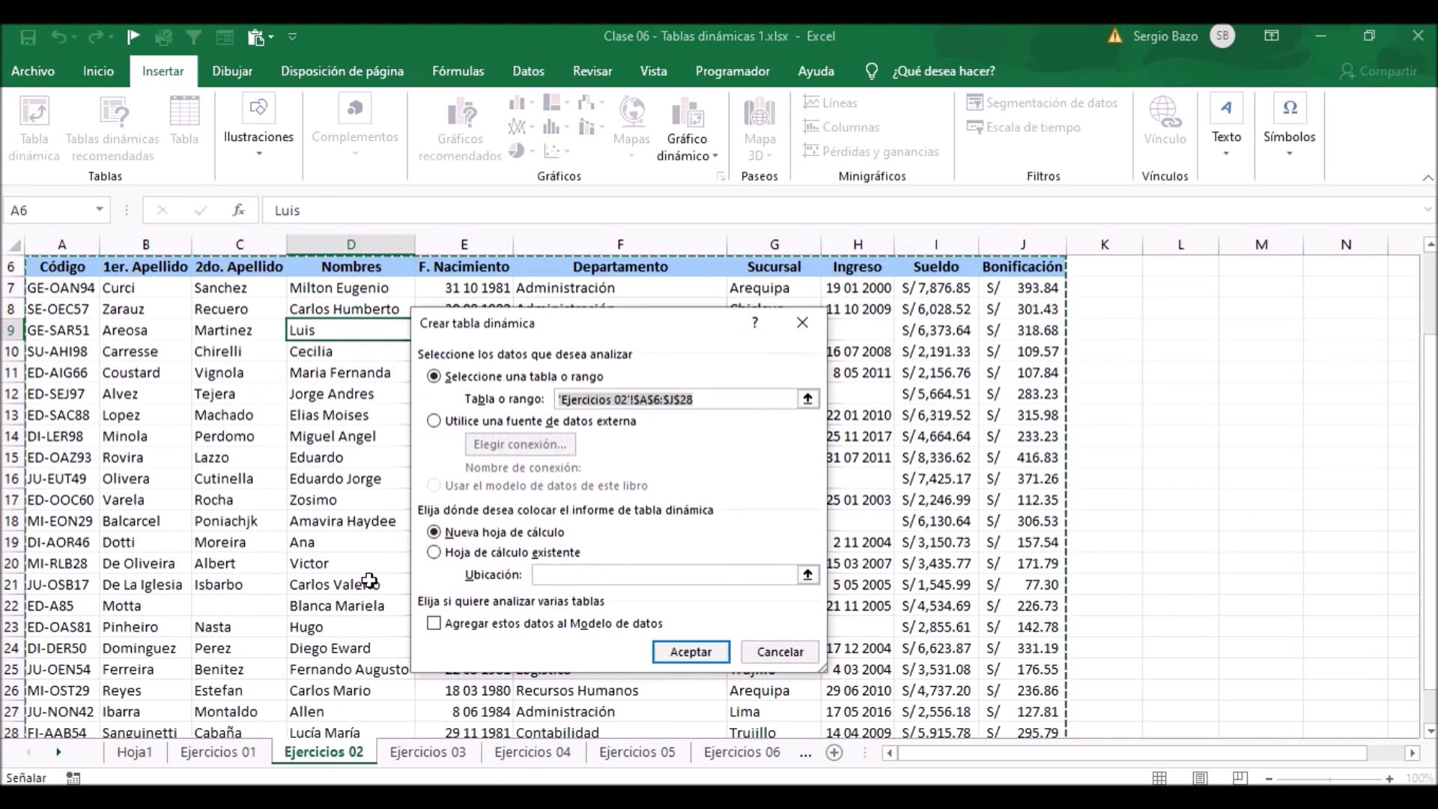
left_click(434, 554)
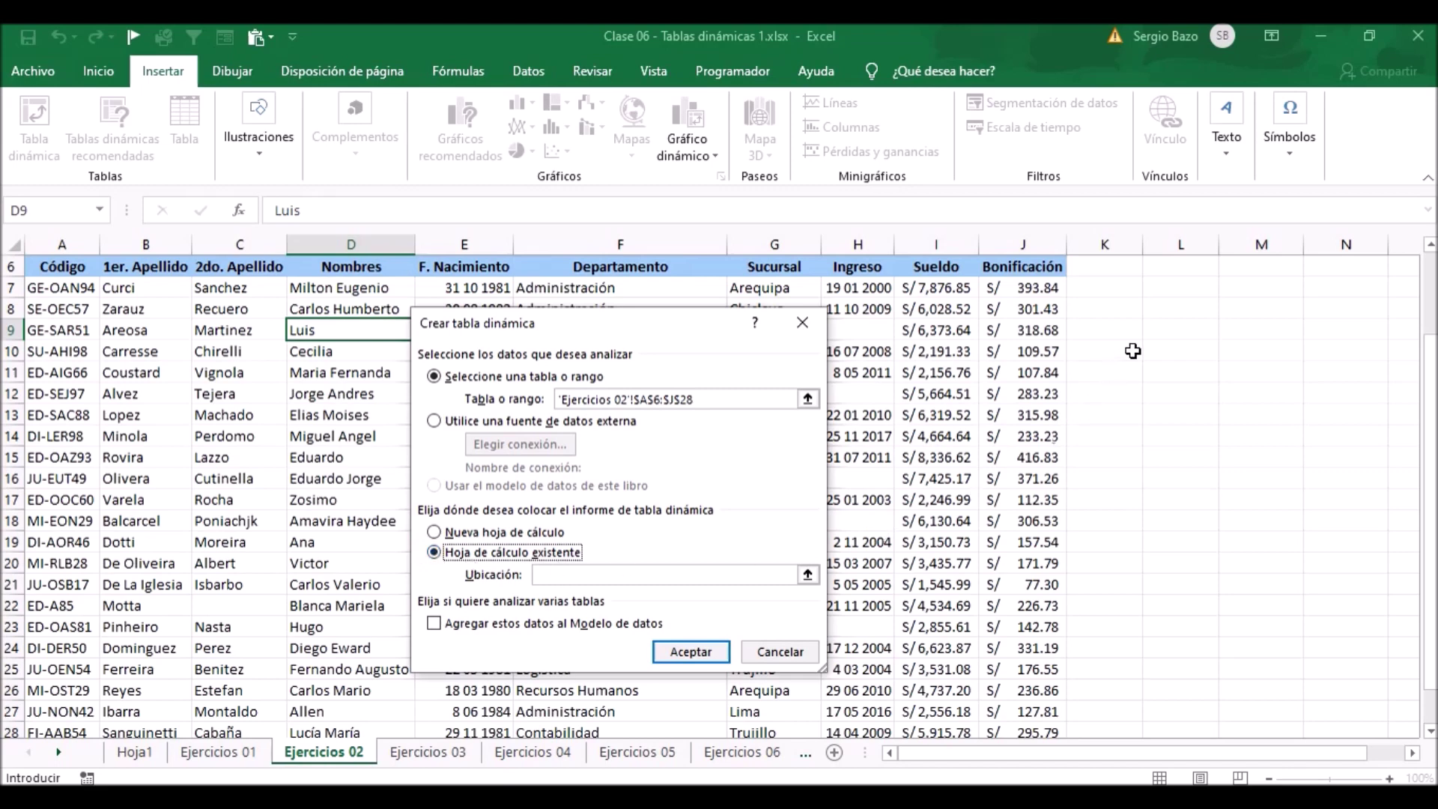
left_click(1185, 268)
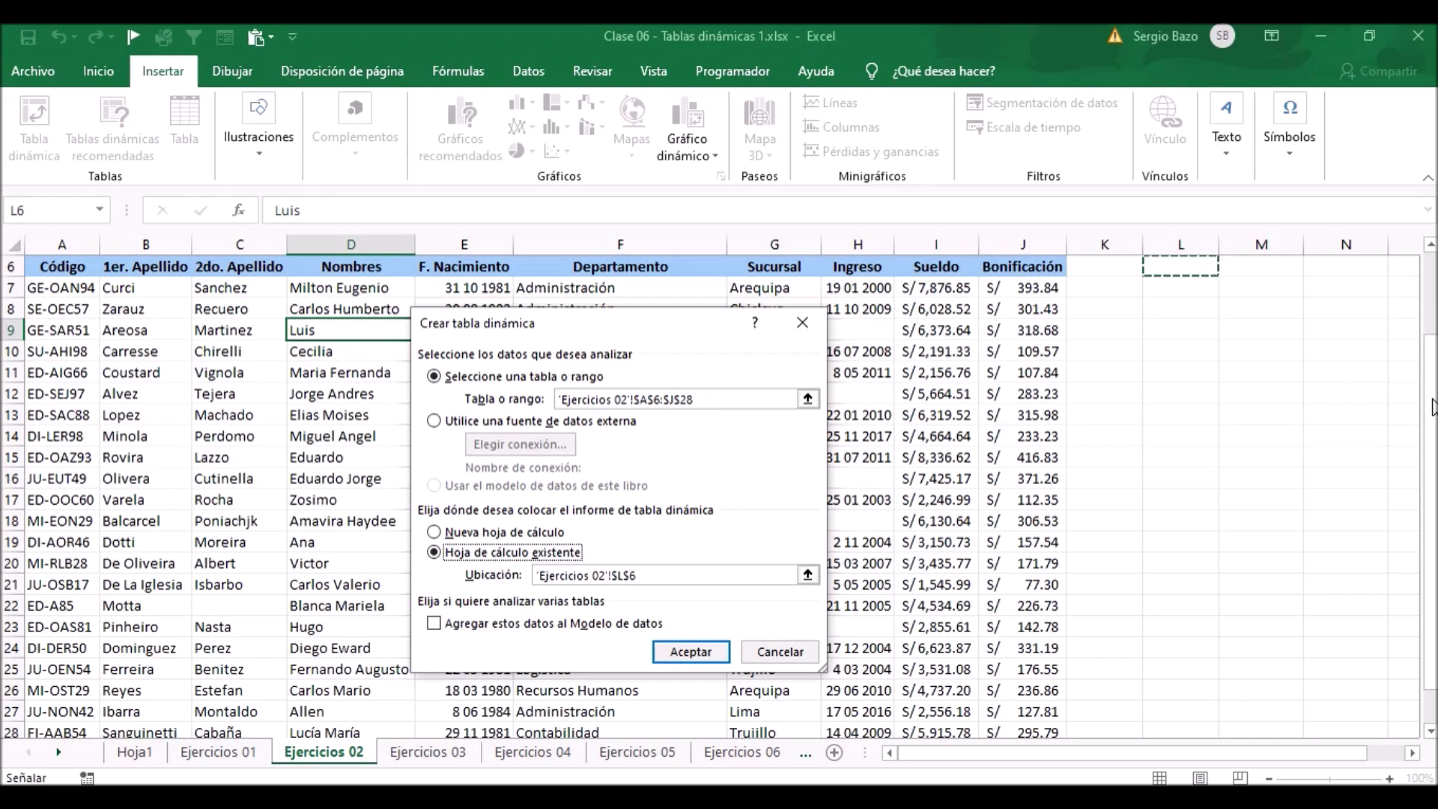
left_click_drag(1430, 408, 1430, 395)
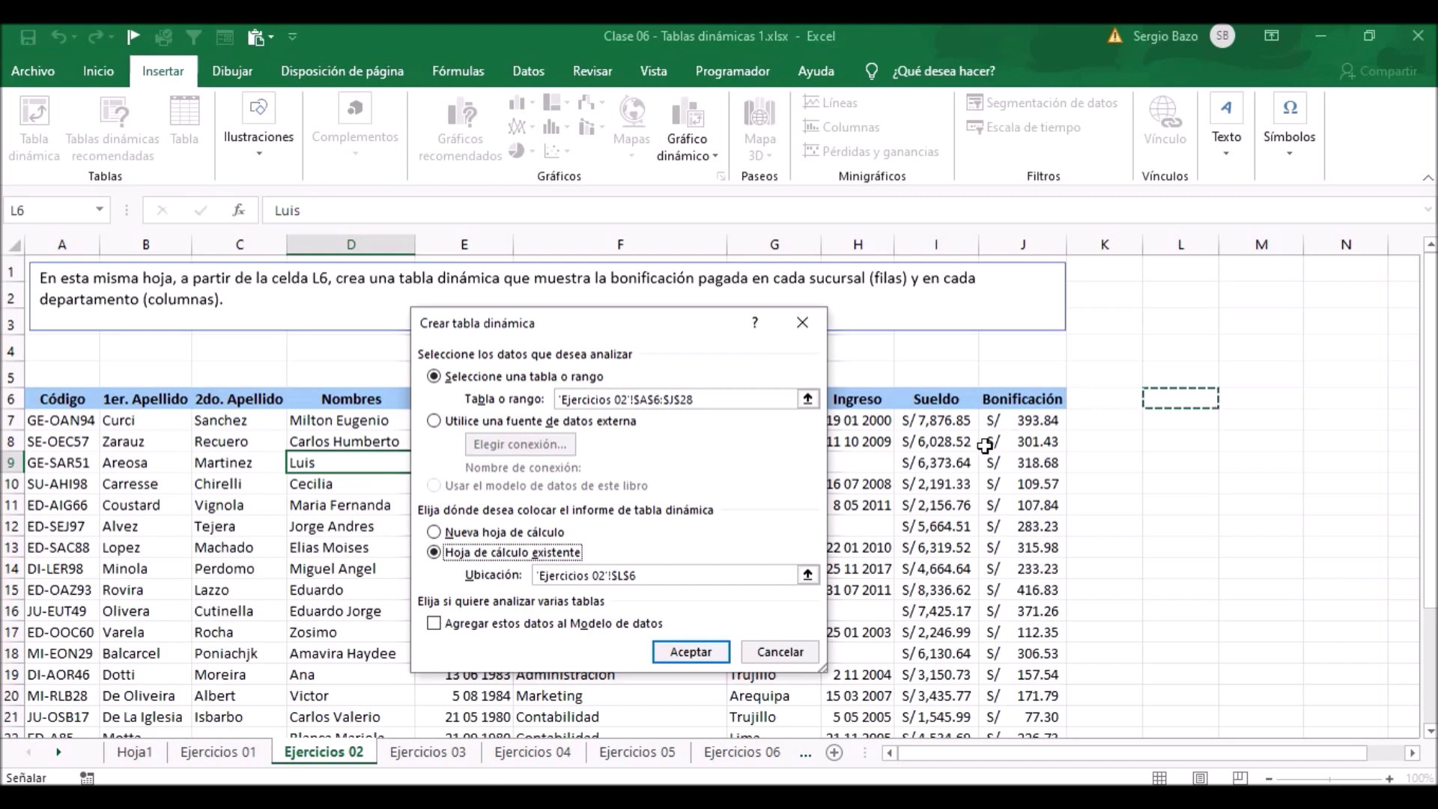
left_click(705, 654)
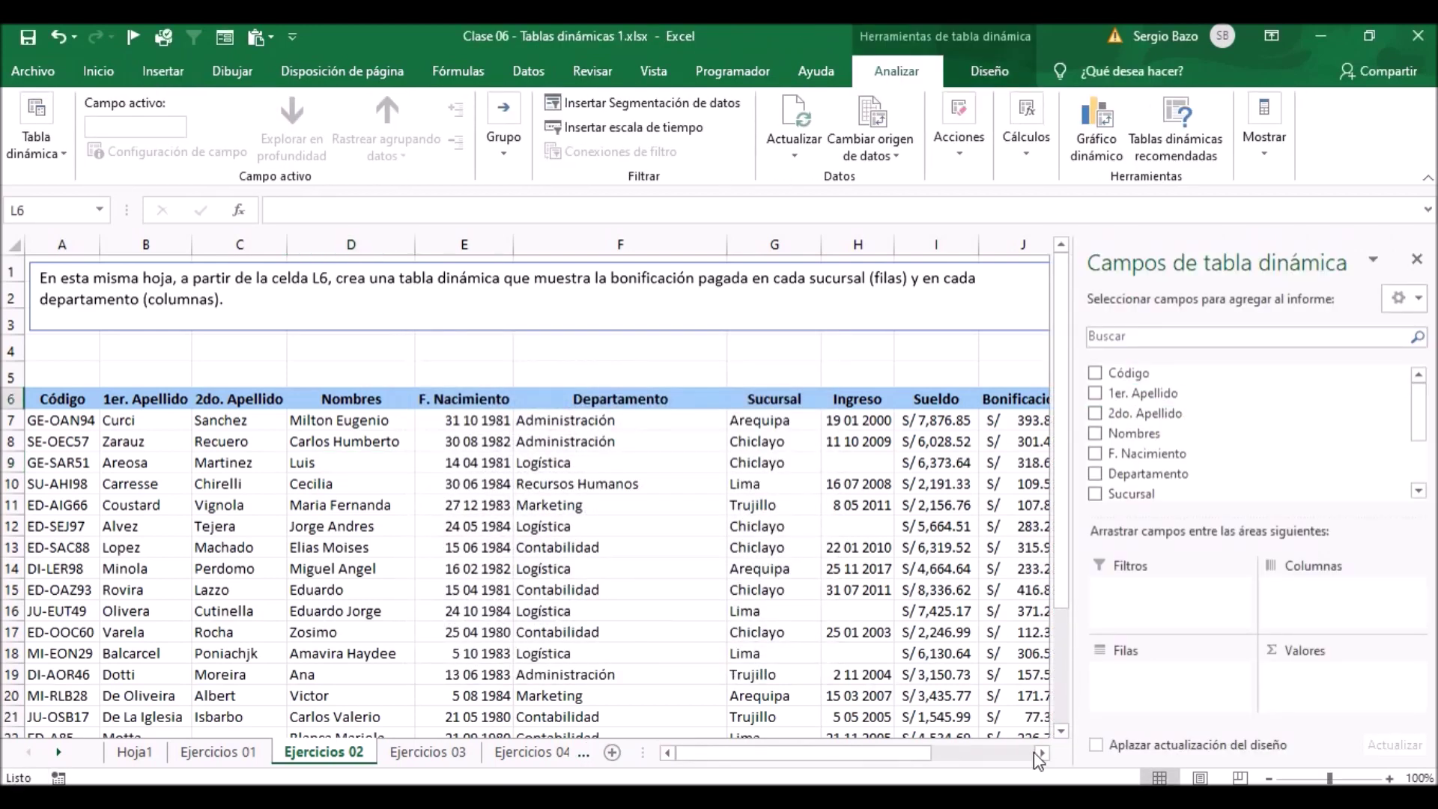
Add Suma de Bonificación to the L6 pivot's values, totalling 5215.103692.
left_click(1040, 752)
left_click(1040, 751)
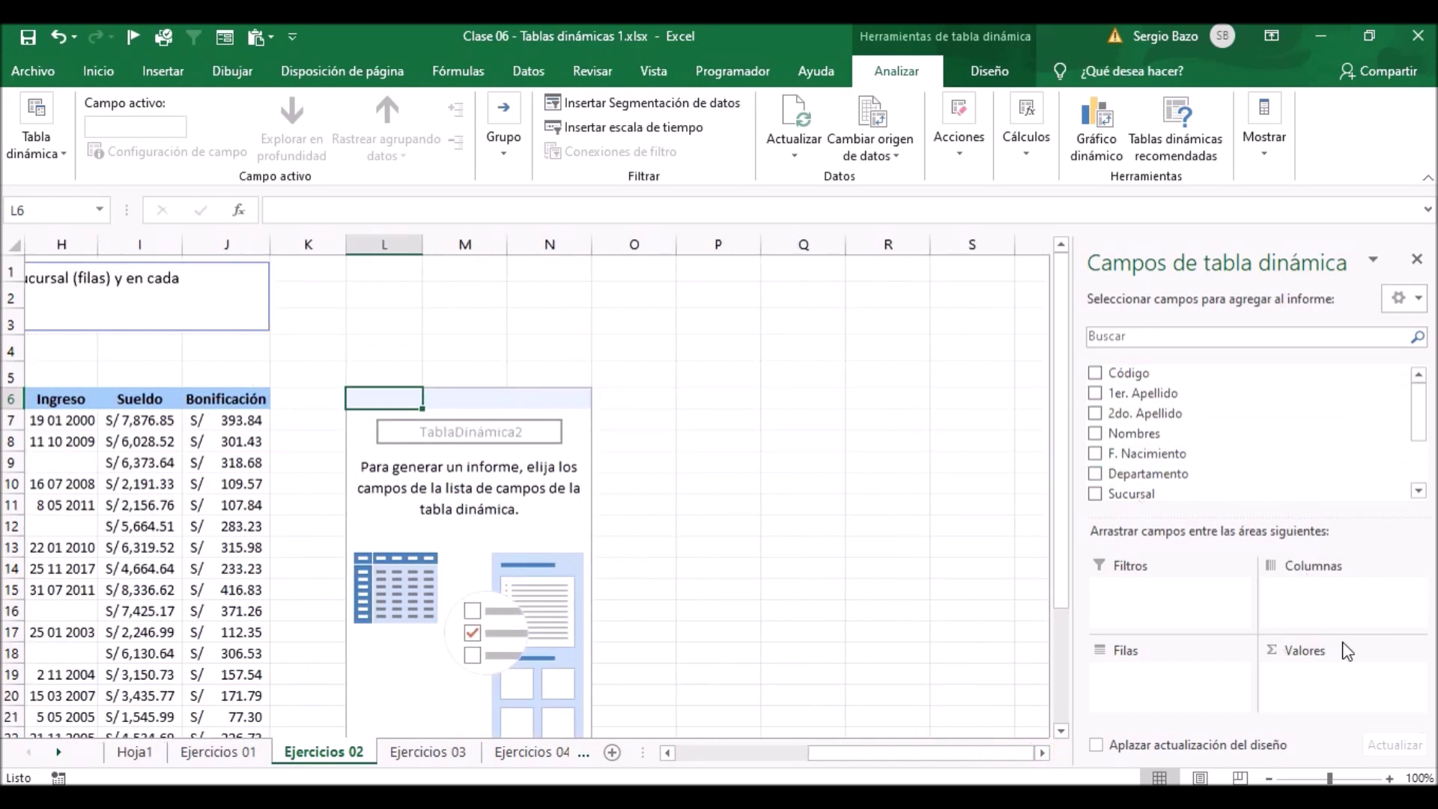
left_click_drag(942, 753, 749, 735)
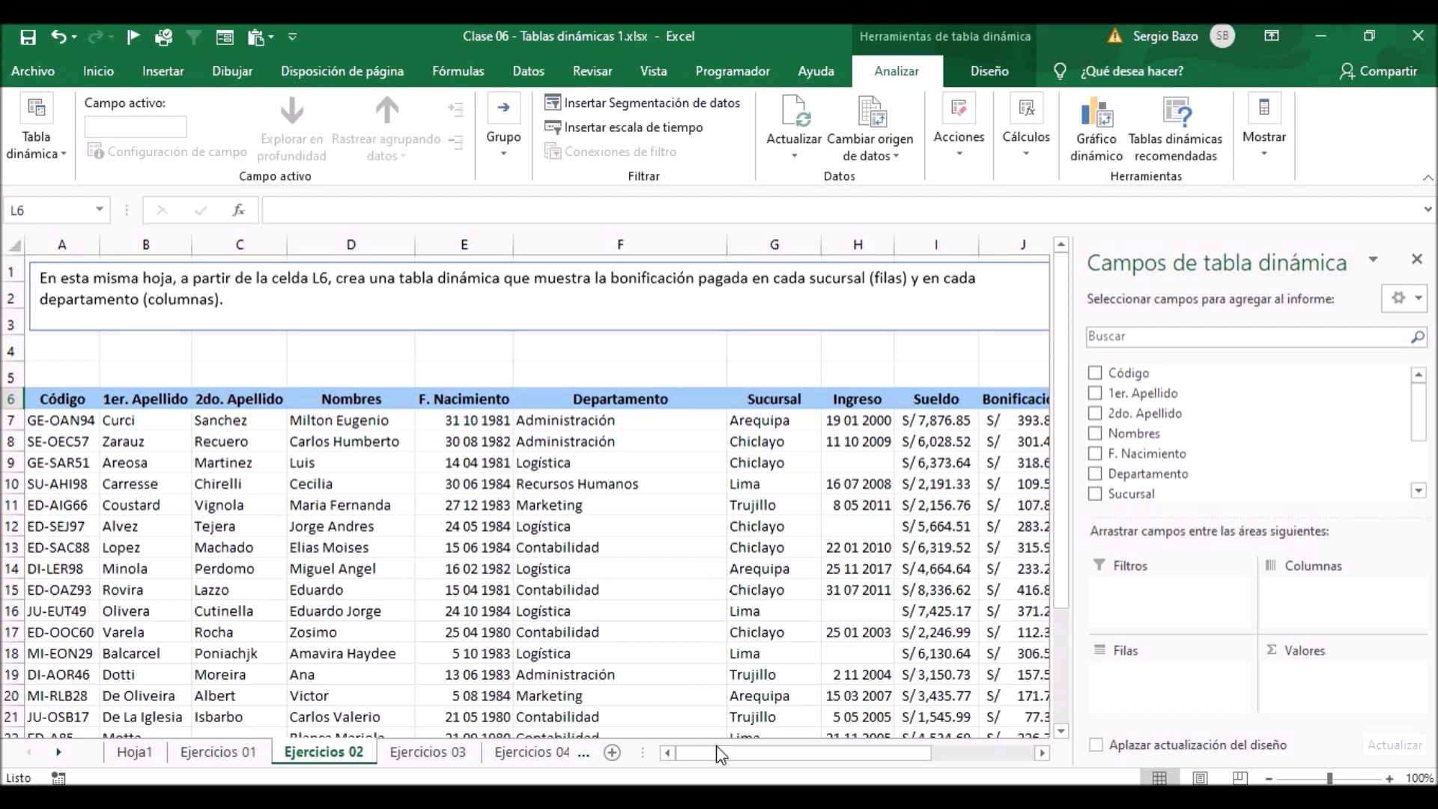
left_click_drag(722, 752, 923, 771)
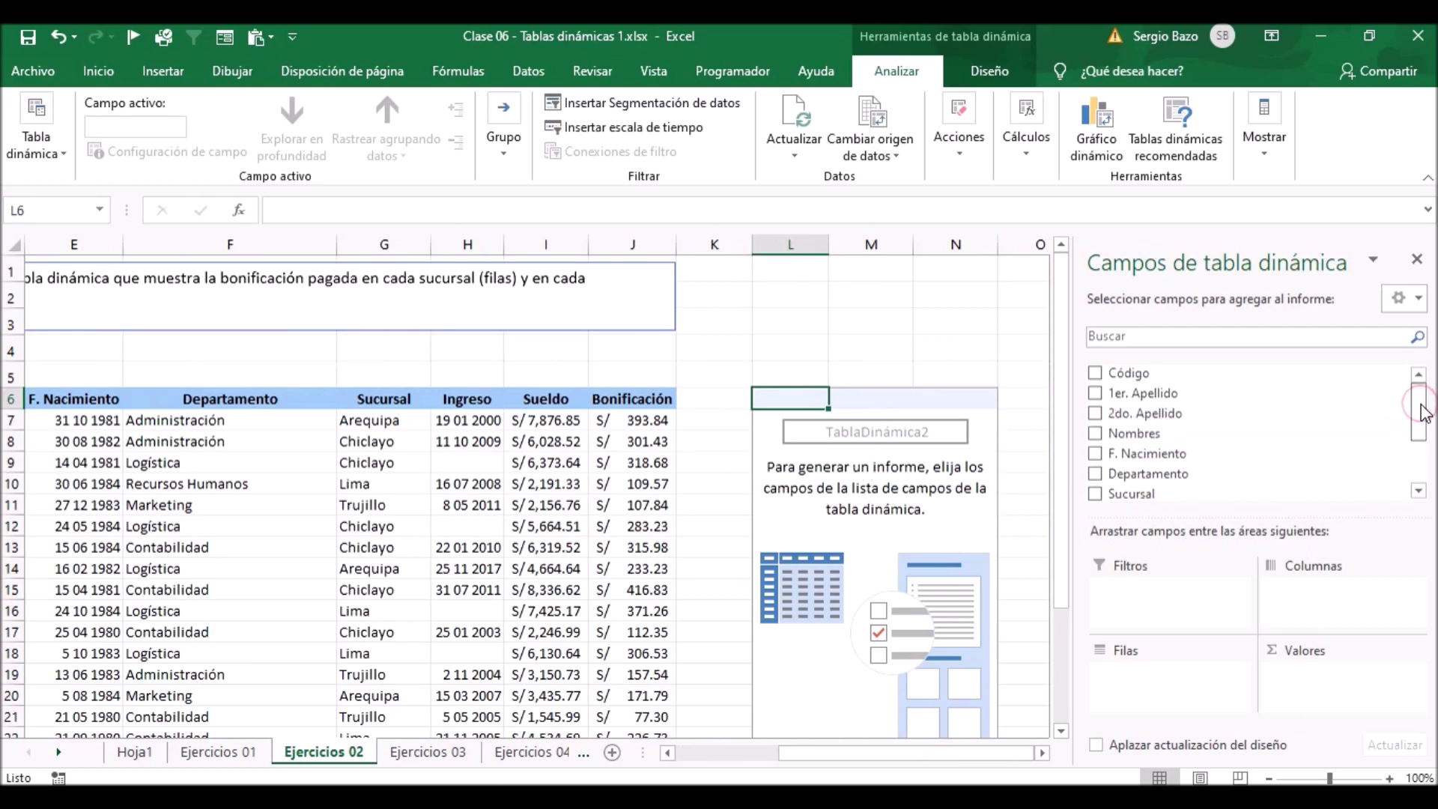
left_click_drag(1423, 410, 1421, 451)
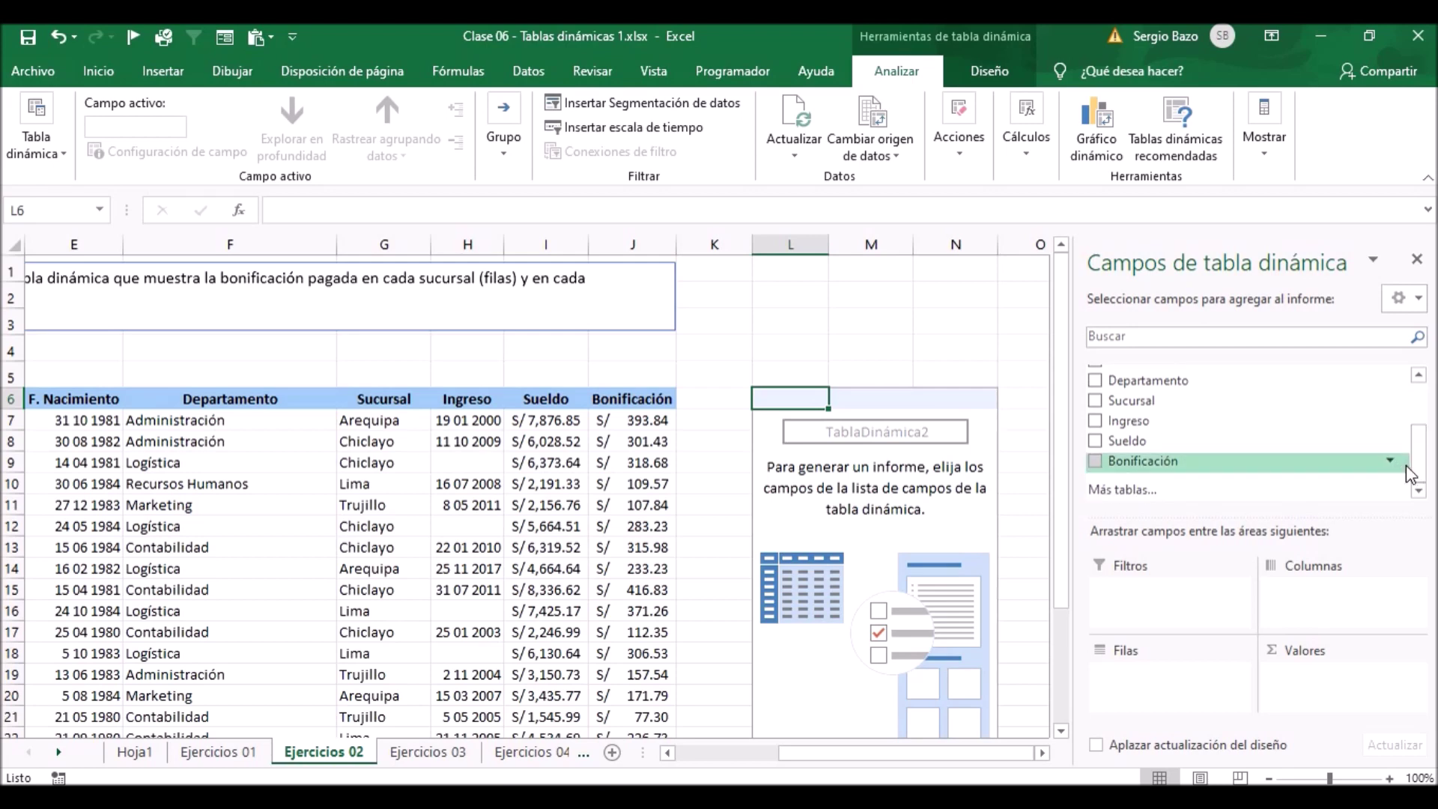
left_click_drag(1143, 464, 1332, 677)
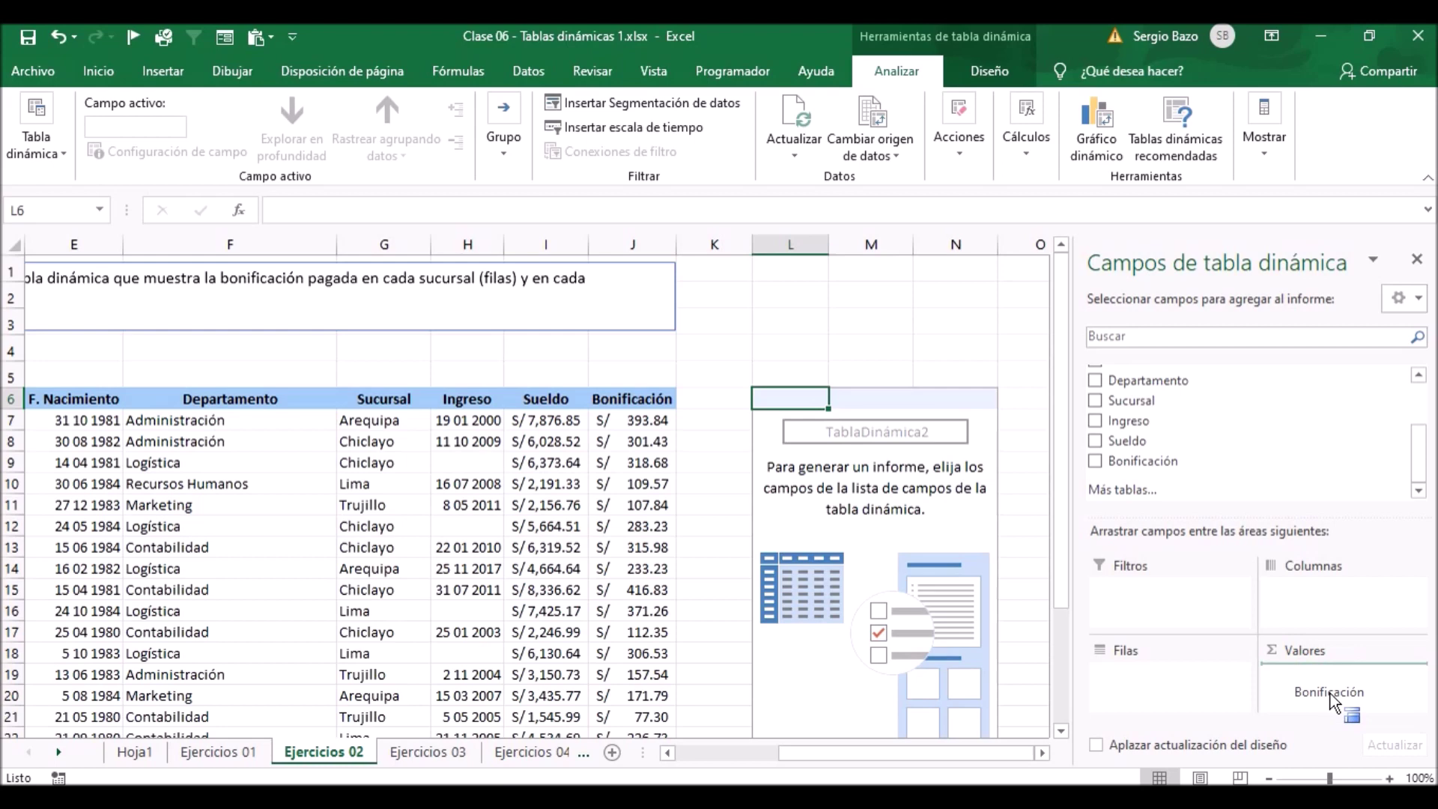
left_click_drag(1331, 702, 1331, 701)
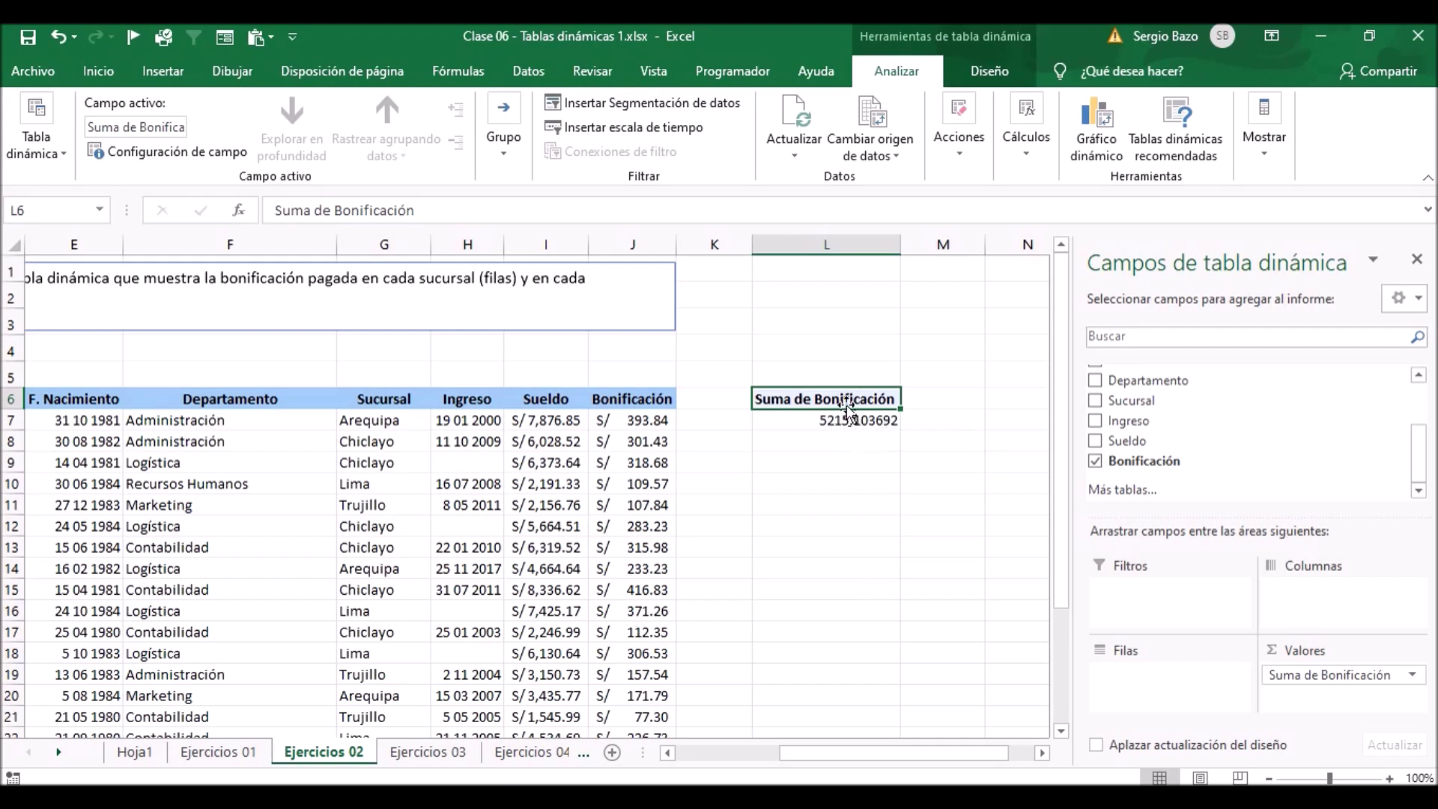
Place the Sucursal field in the pivot rows.
left_click_drag(887, 749, 844, 754)
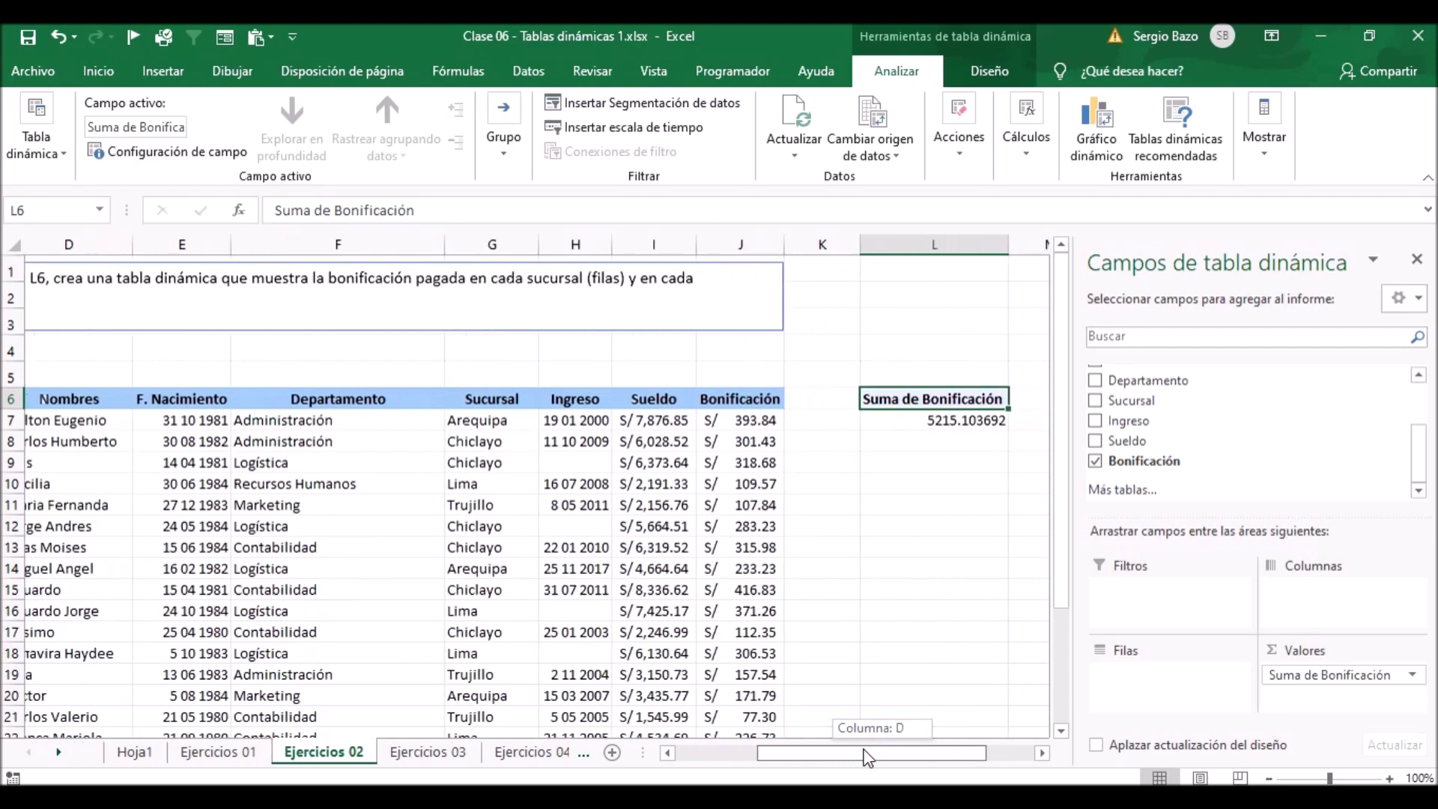
left_click_drag(844, 754, 889, 754)
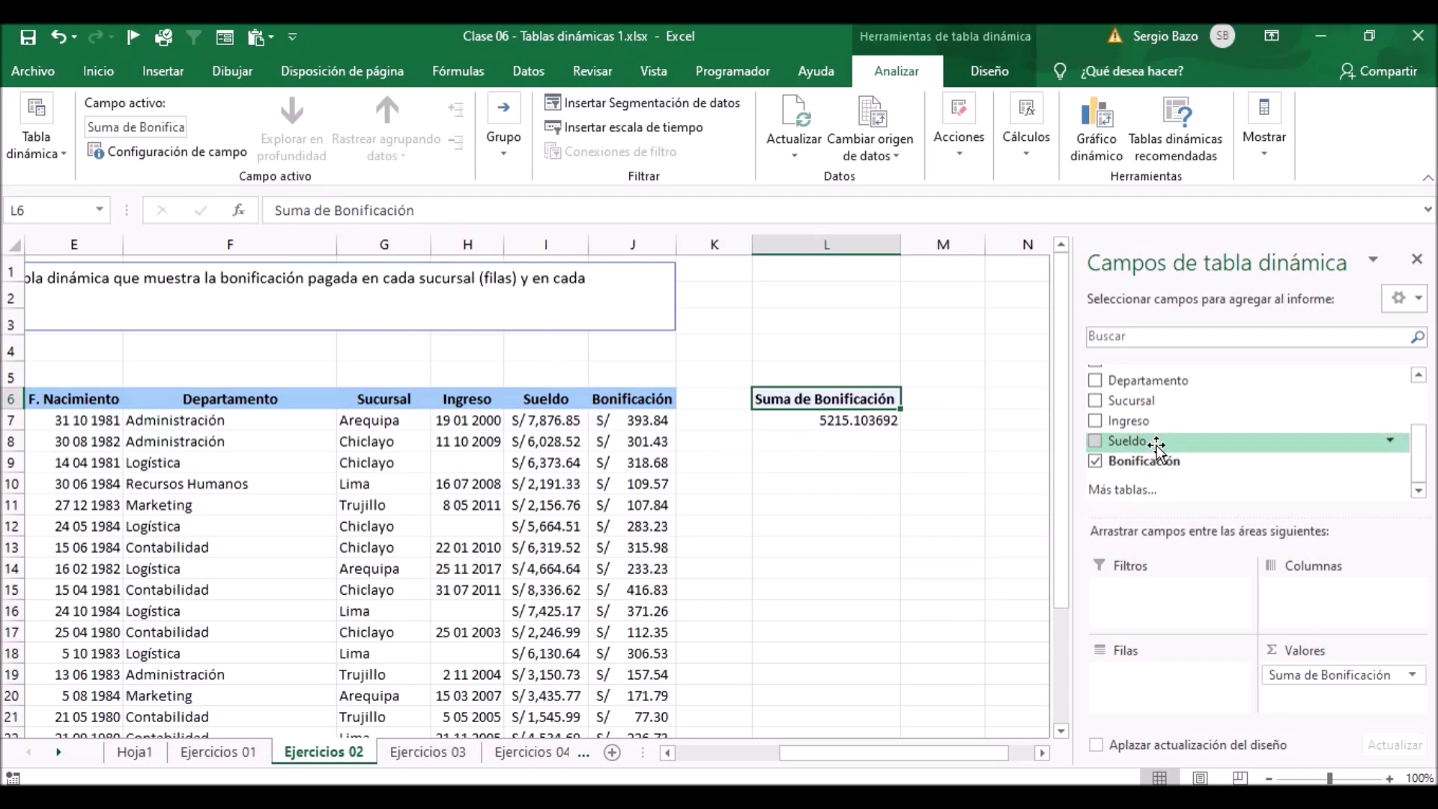
mouse_move(1145, 399)
left_mouse_down()
mouse_move(1106, 425)
mouse_move(1135, 680)
left_mouse_up()
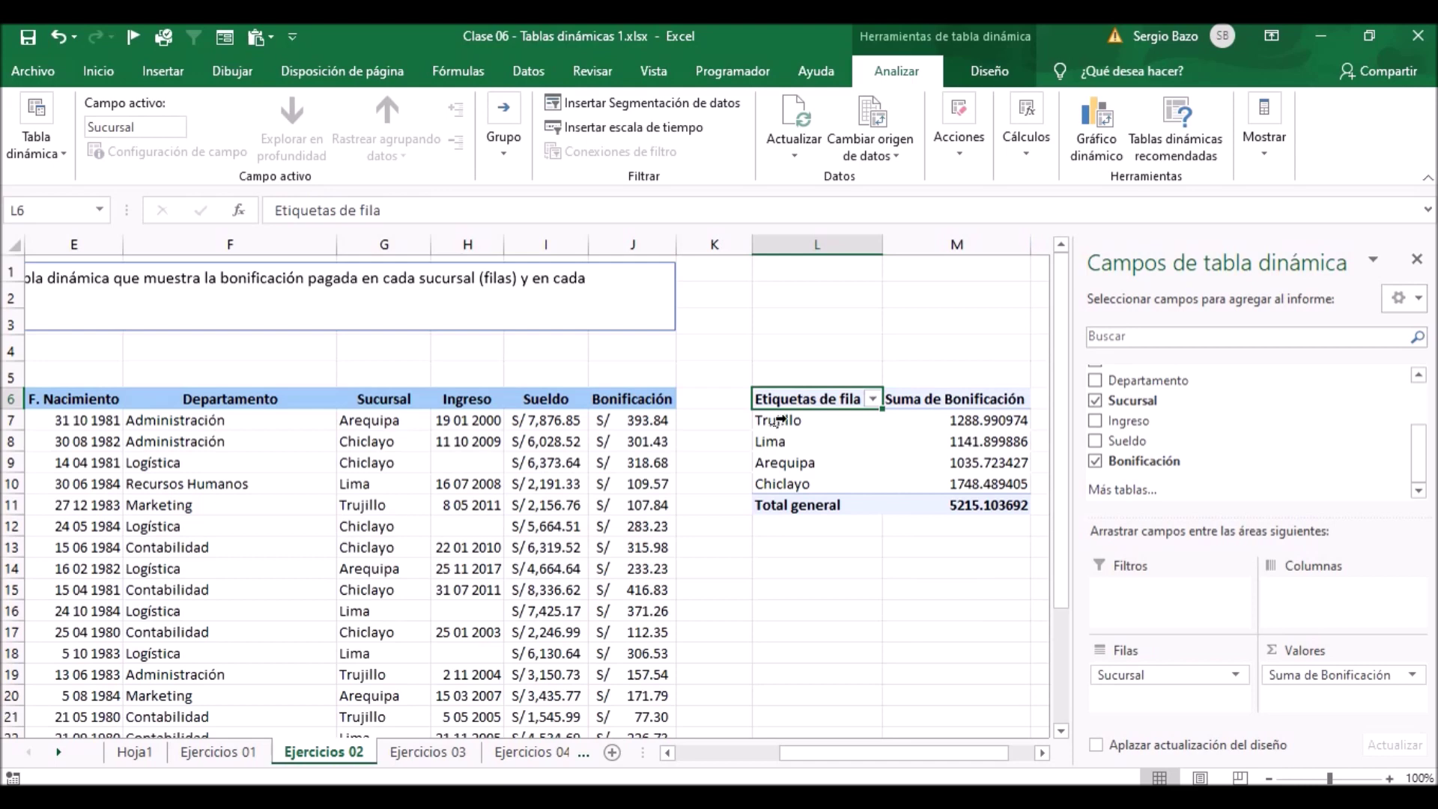
Check the Trujillo, Lima, Arequipa and Chiclayo branch rows and their bonus totals.
left_click(827, 421)
left_click(822, 441)
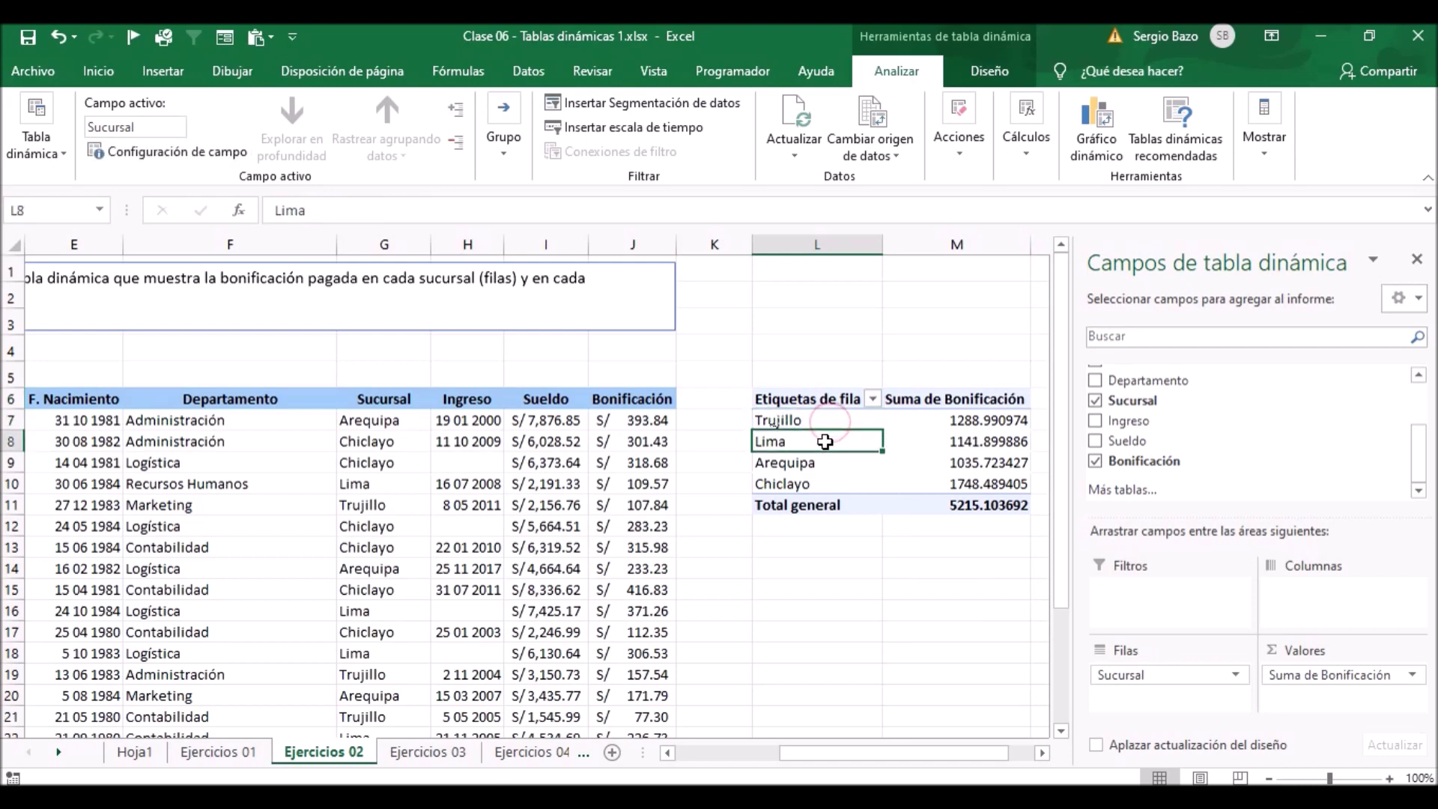
left_click(824, 462)
left_click(828, 483)
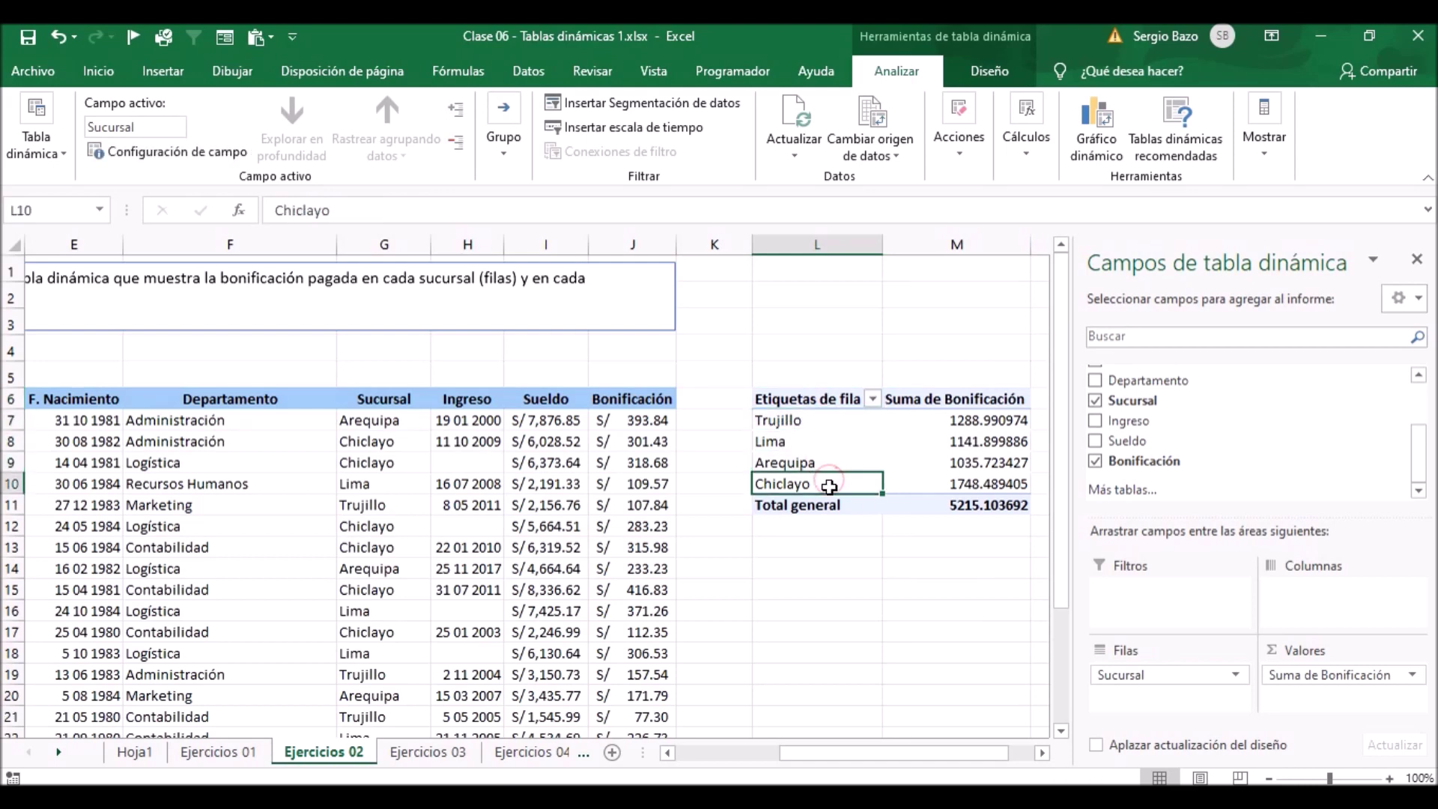
key("Right")
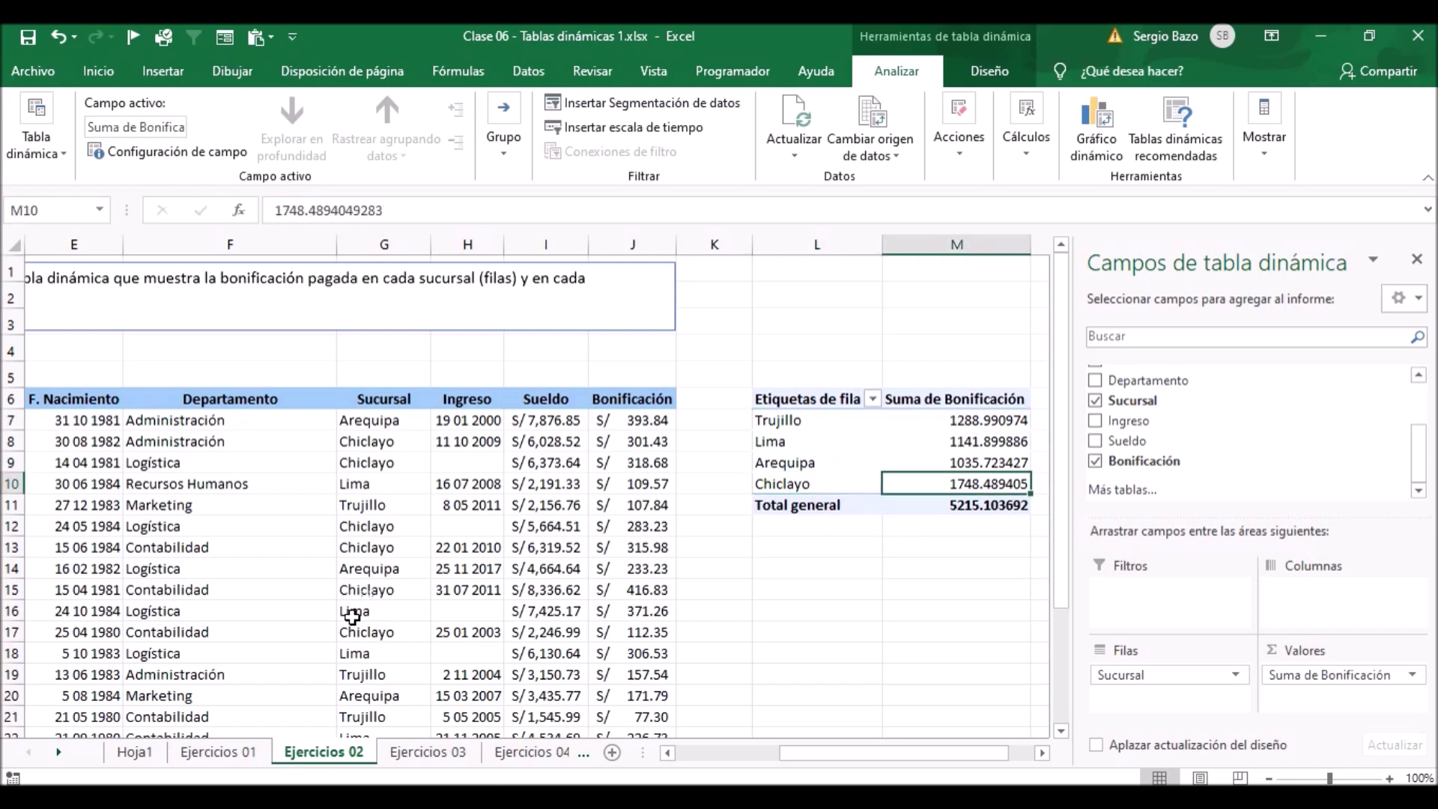
left_click(965, 423)
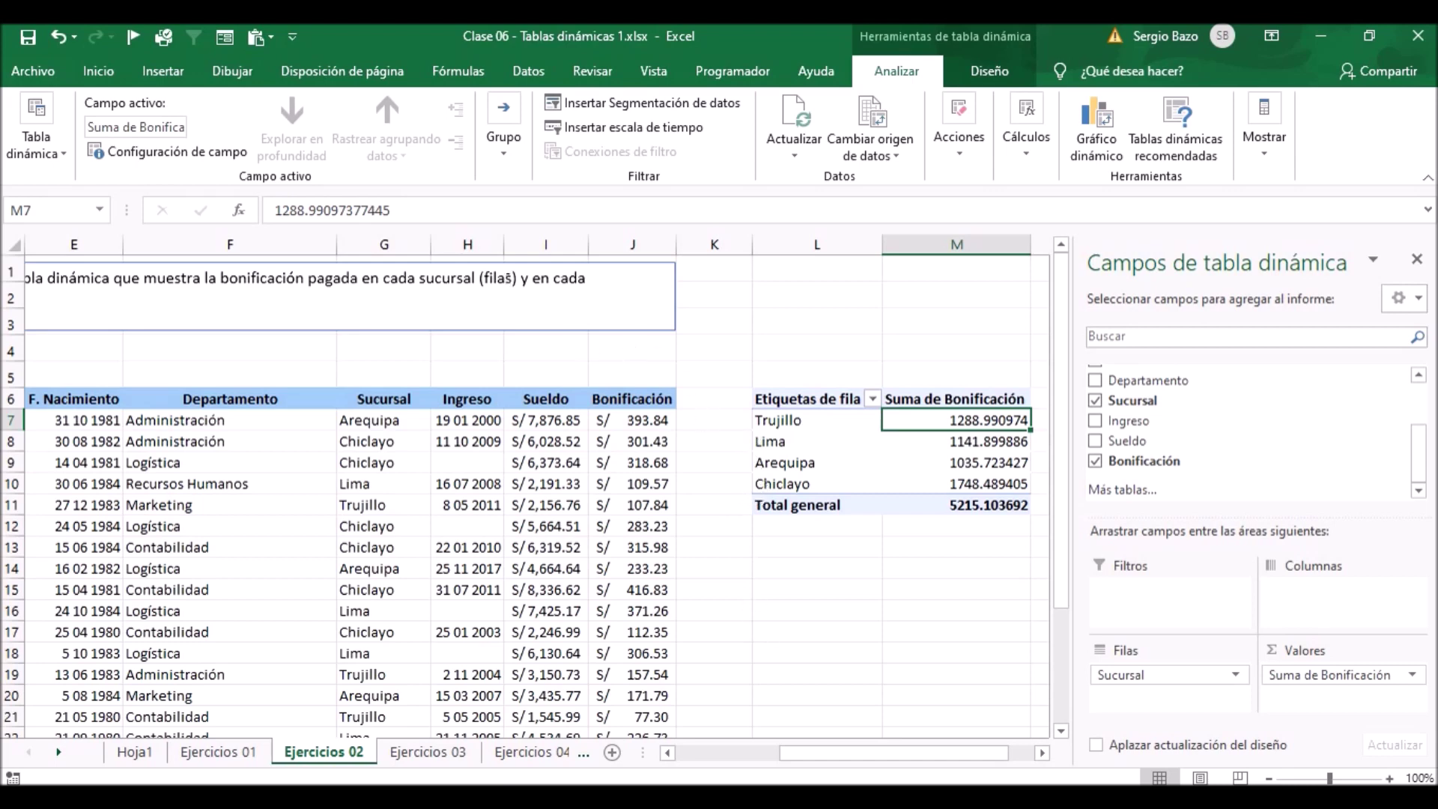
Scroll the sheet right to view the whole pivot table.
left_click_drag(837, 759, 738, 759)
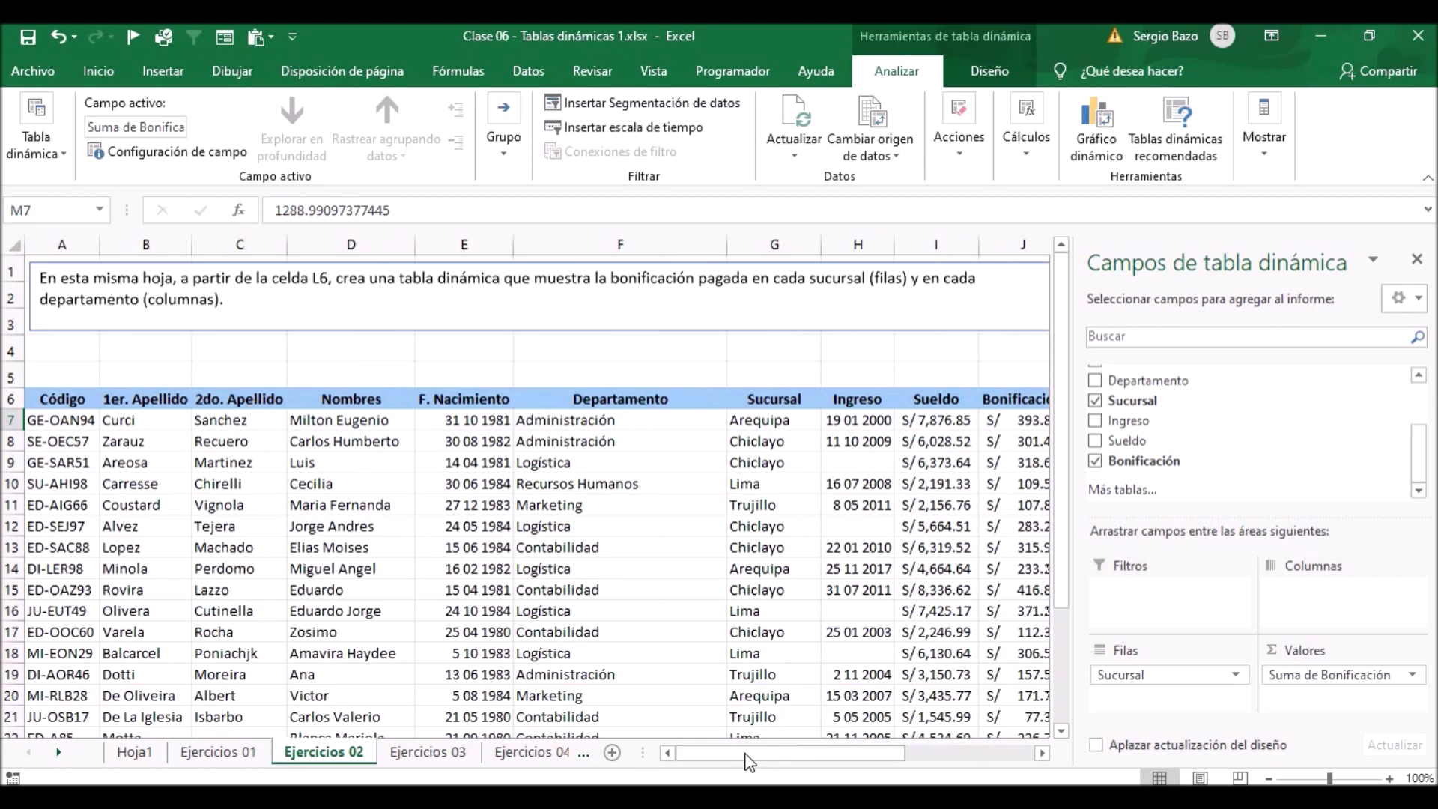
left_click_drag(747, 760, 1046, 756)
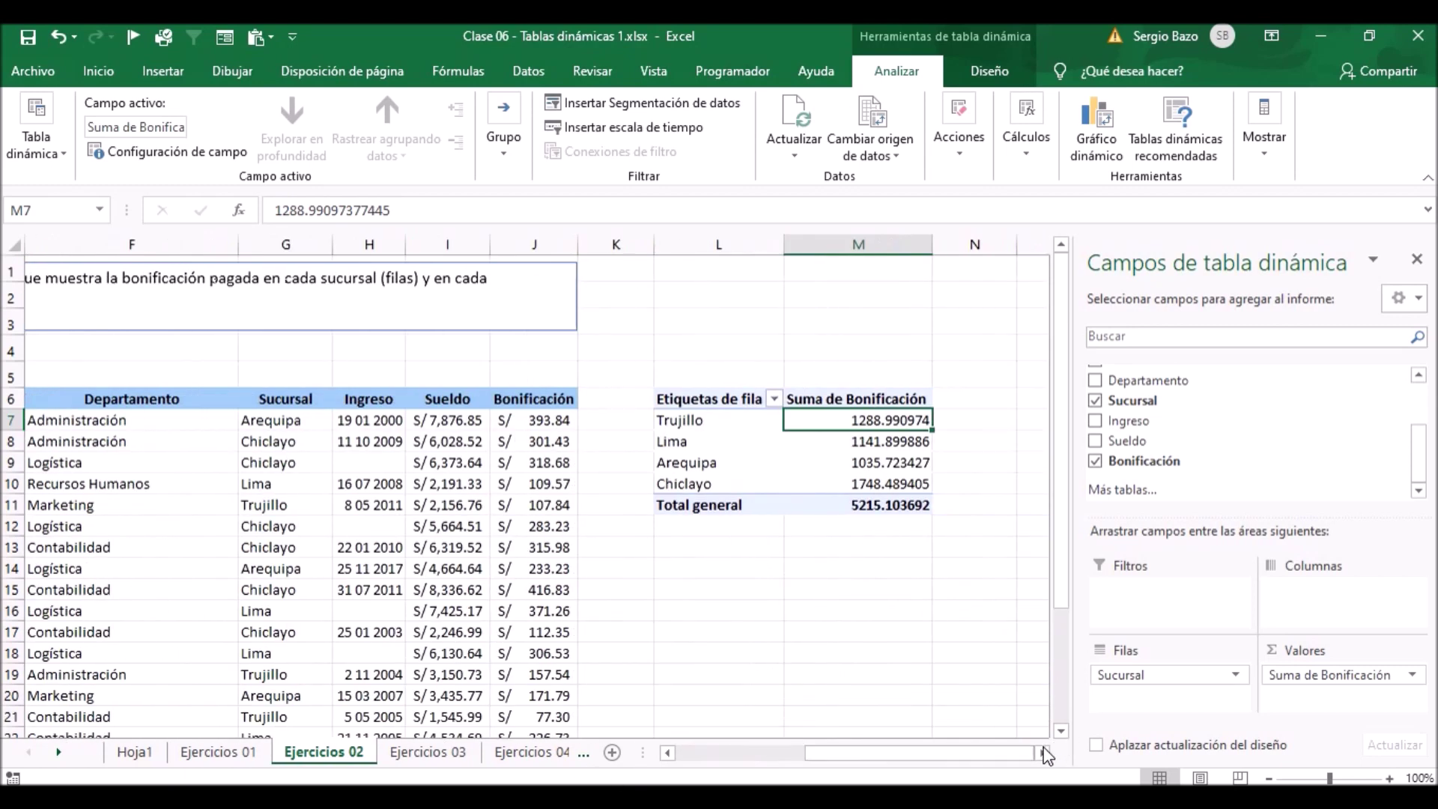
left_click(1041, 753)
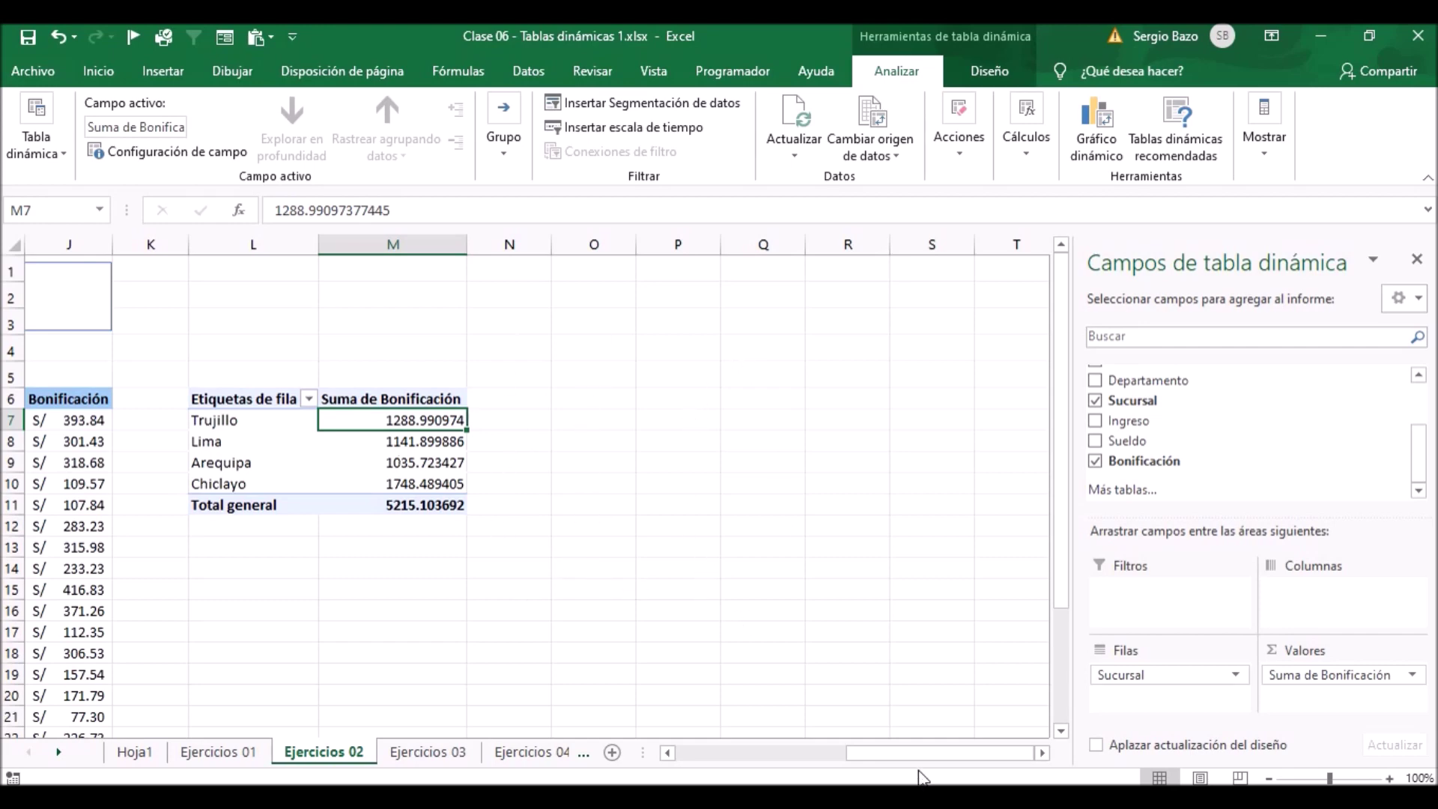
left_click_drag(918, 750, 1001, 774)
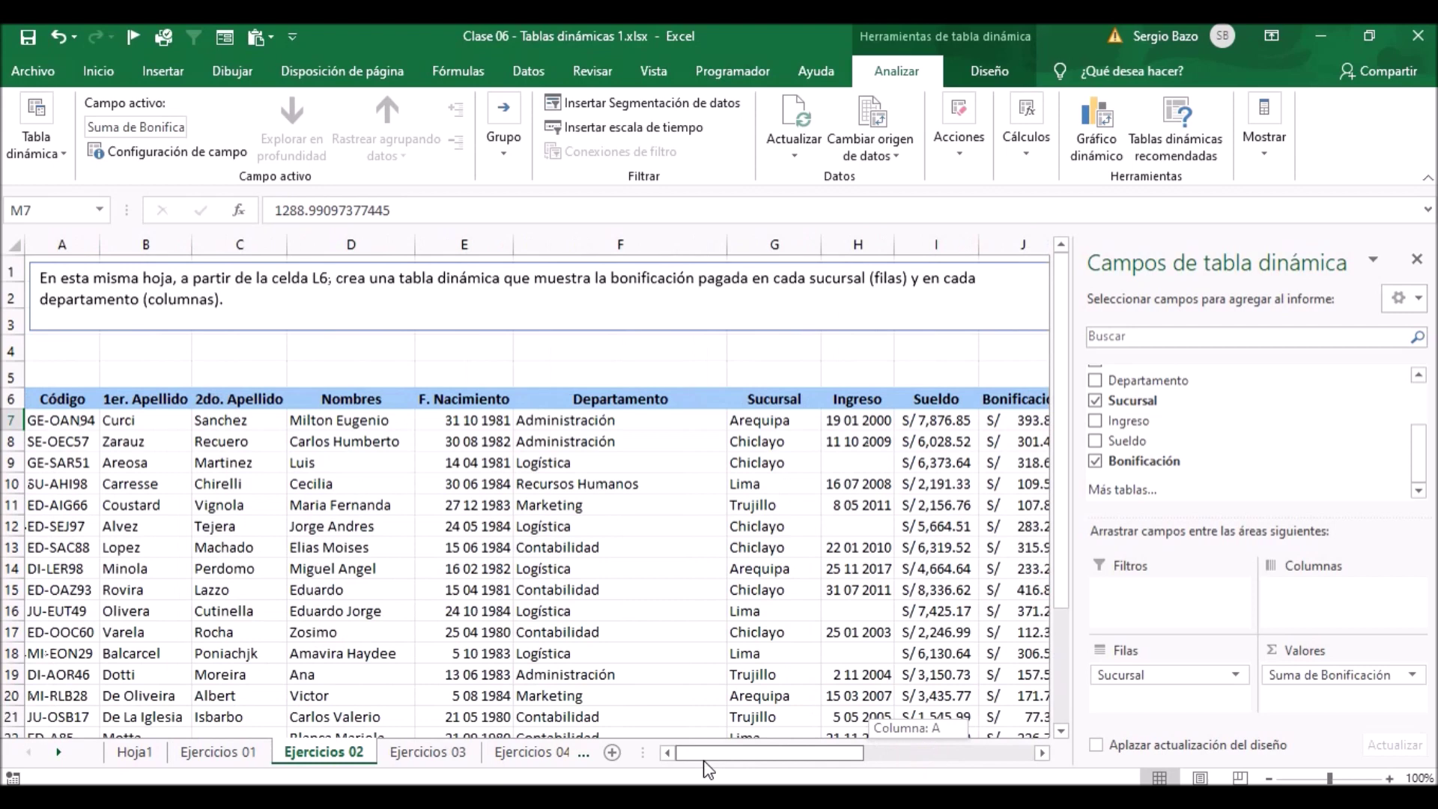
Add the Departamento field to the pivot's Columnas area.
left_click_drag(1000, 774, 1034, 766)
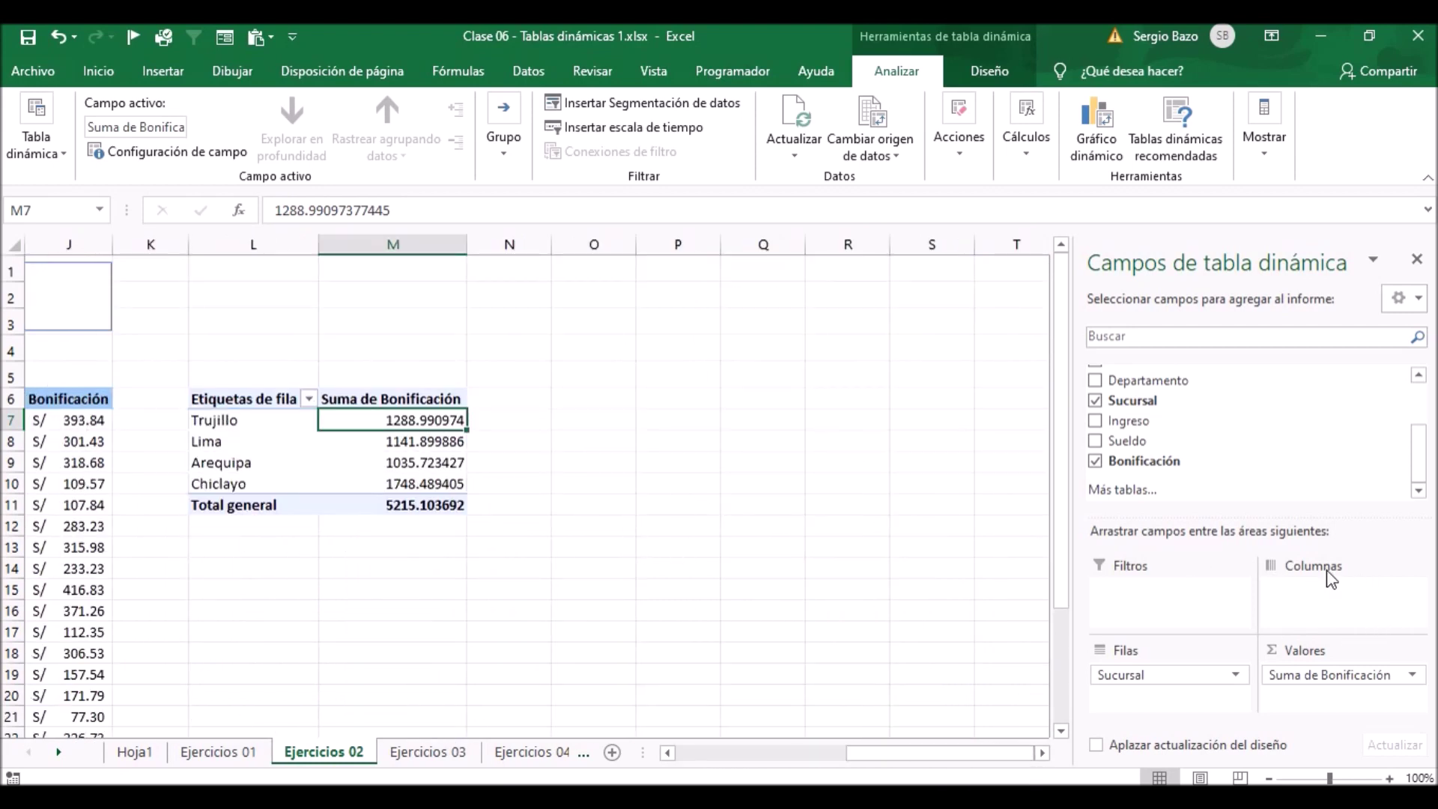
left_click_drag(1153, 384, 1350, 609)
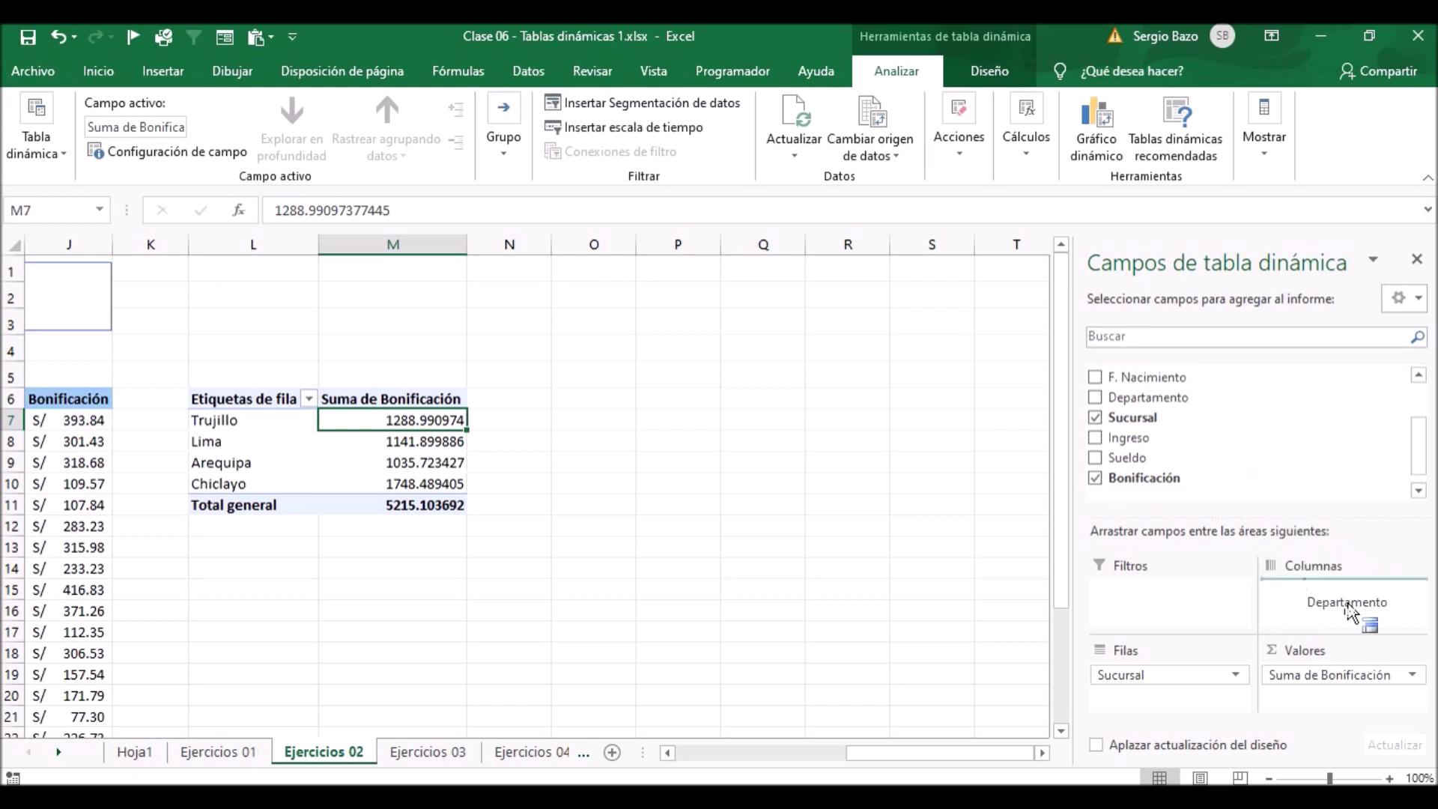
left_click_drag(1349, 610, 1348, 608)
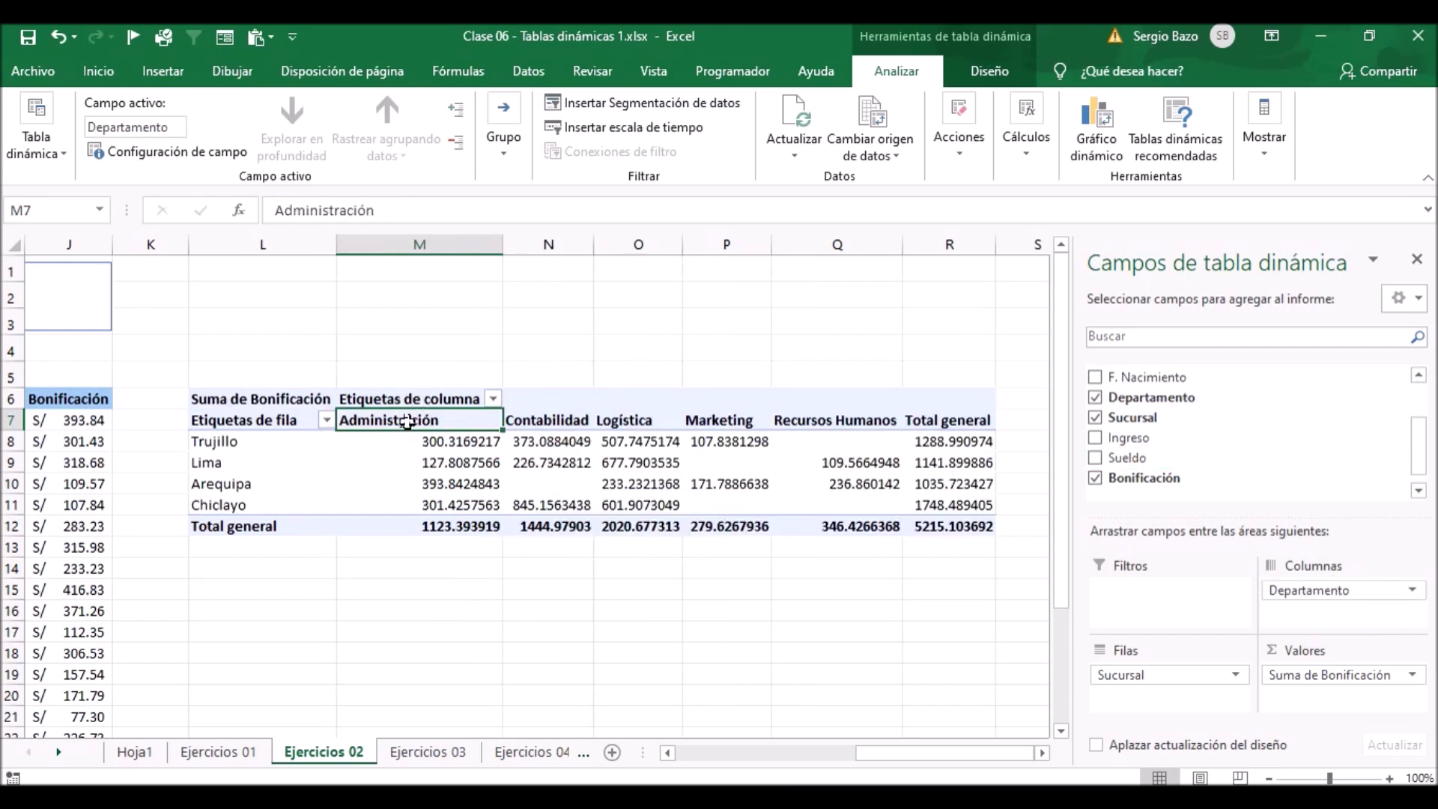
Check the department headers and Total general, then select all the pivot's bonus values.
left_click(554, 419)
left_click(647, 420)
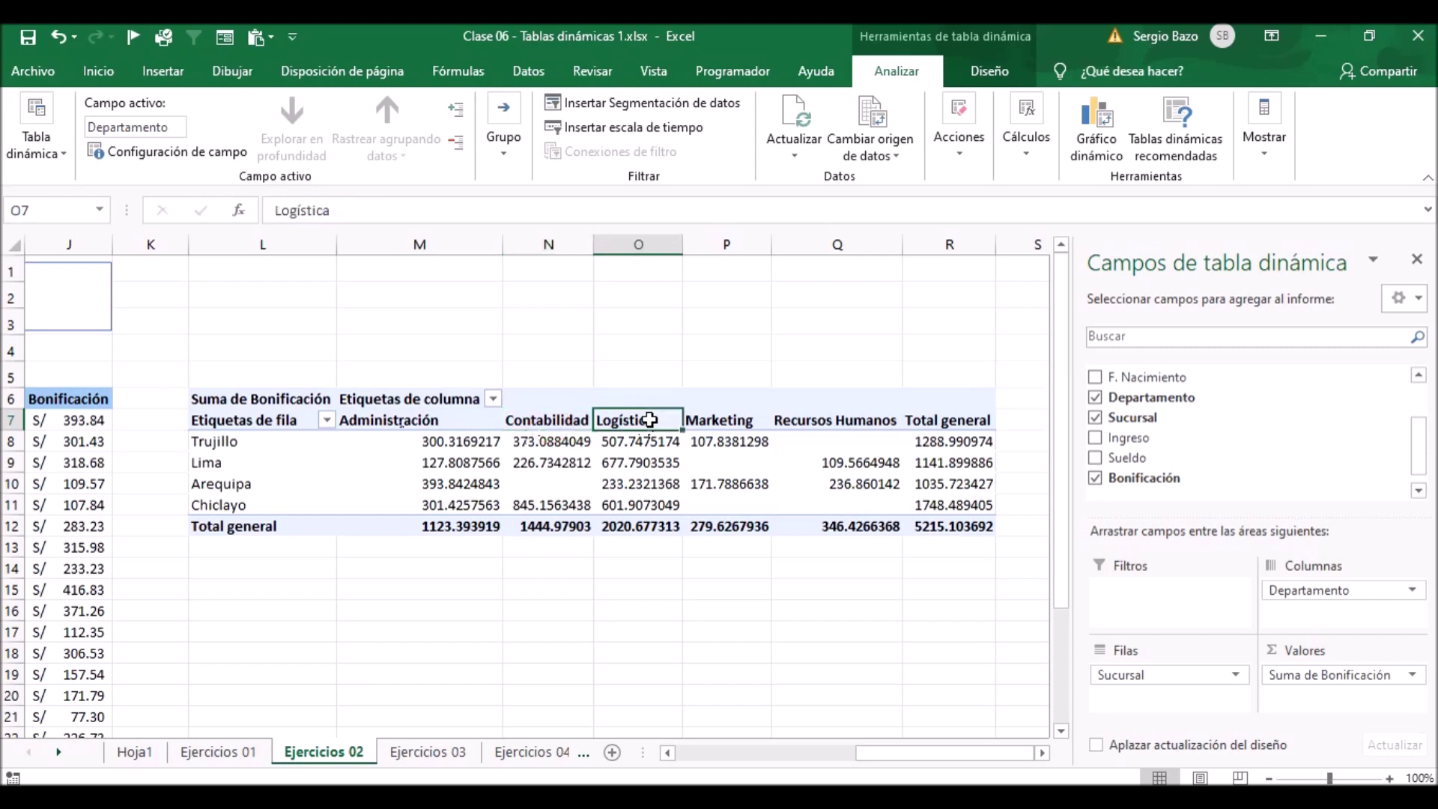
left_click(730, 420)
left_click(824, 417)
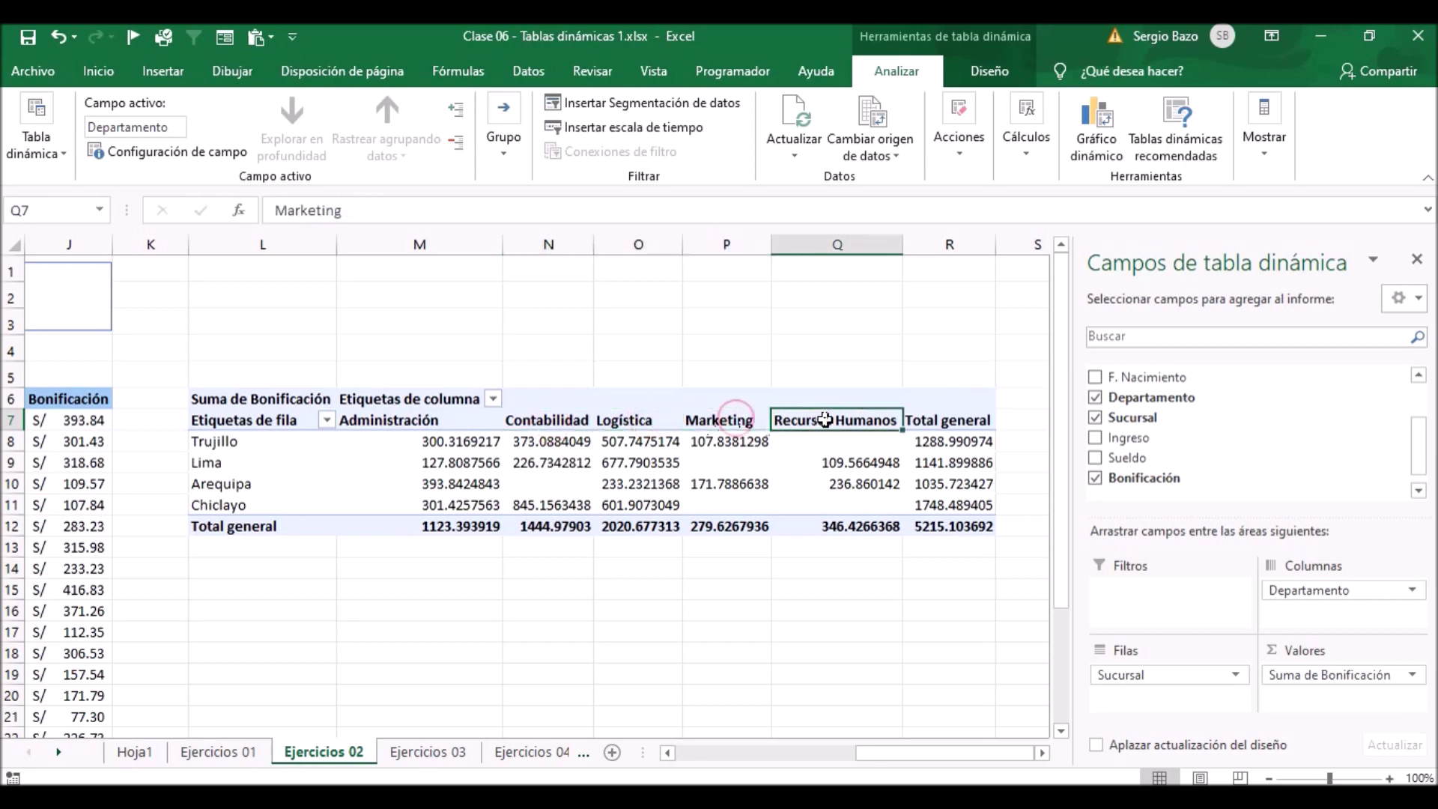
left_click(963, 419)
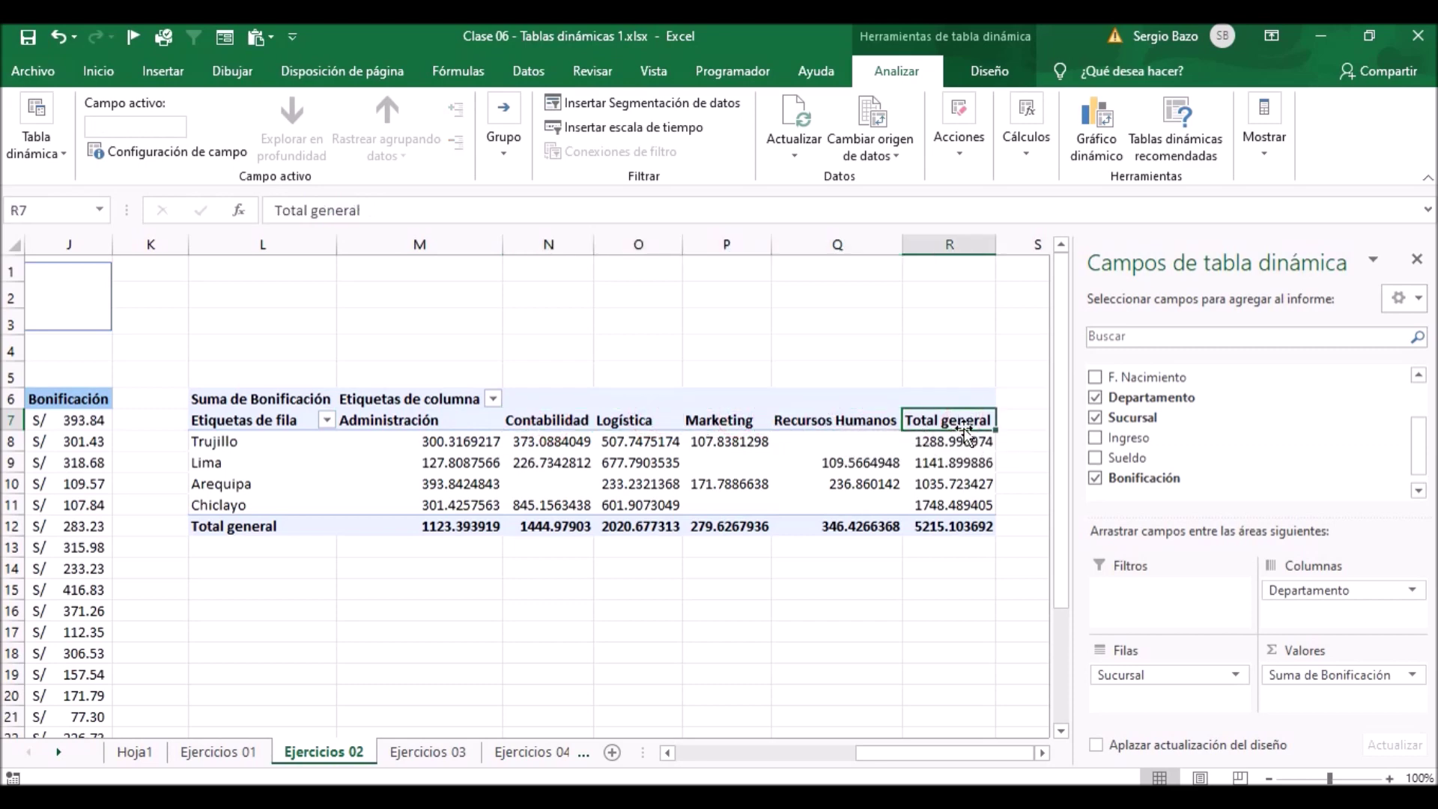
left_click(218, 527)
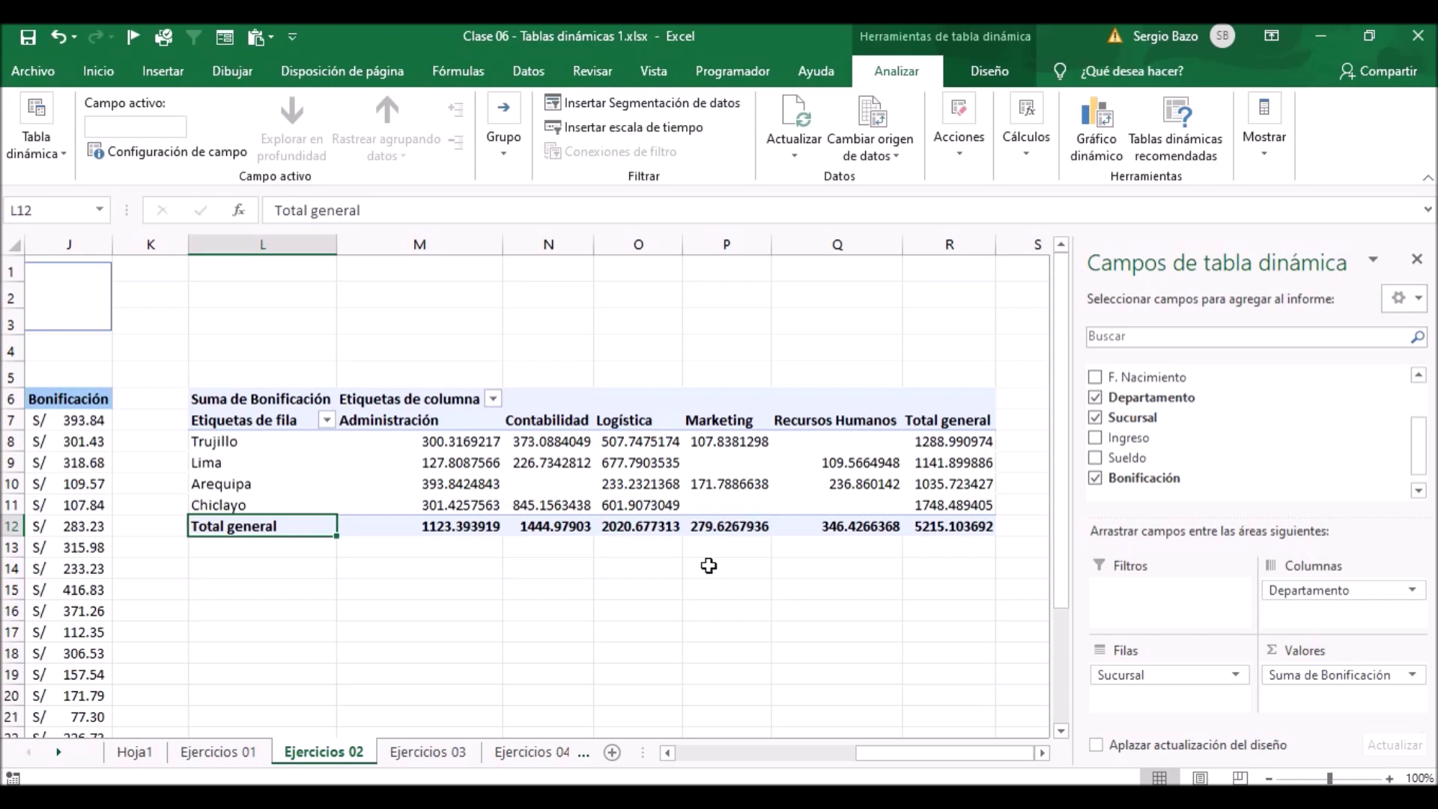
left_click_drag(433, 445, 966, 526)
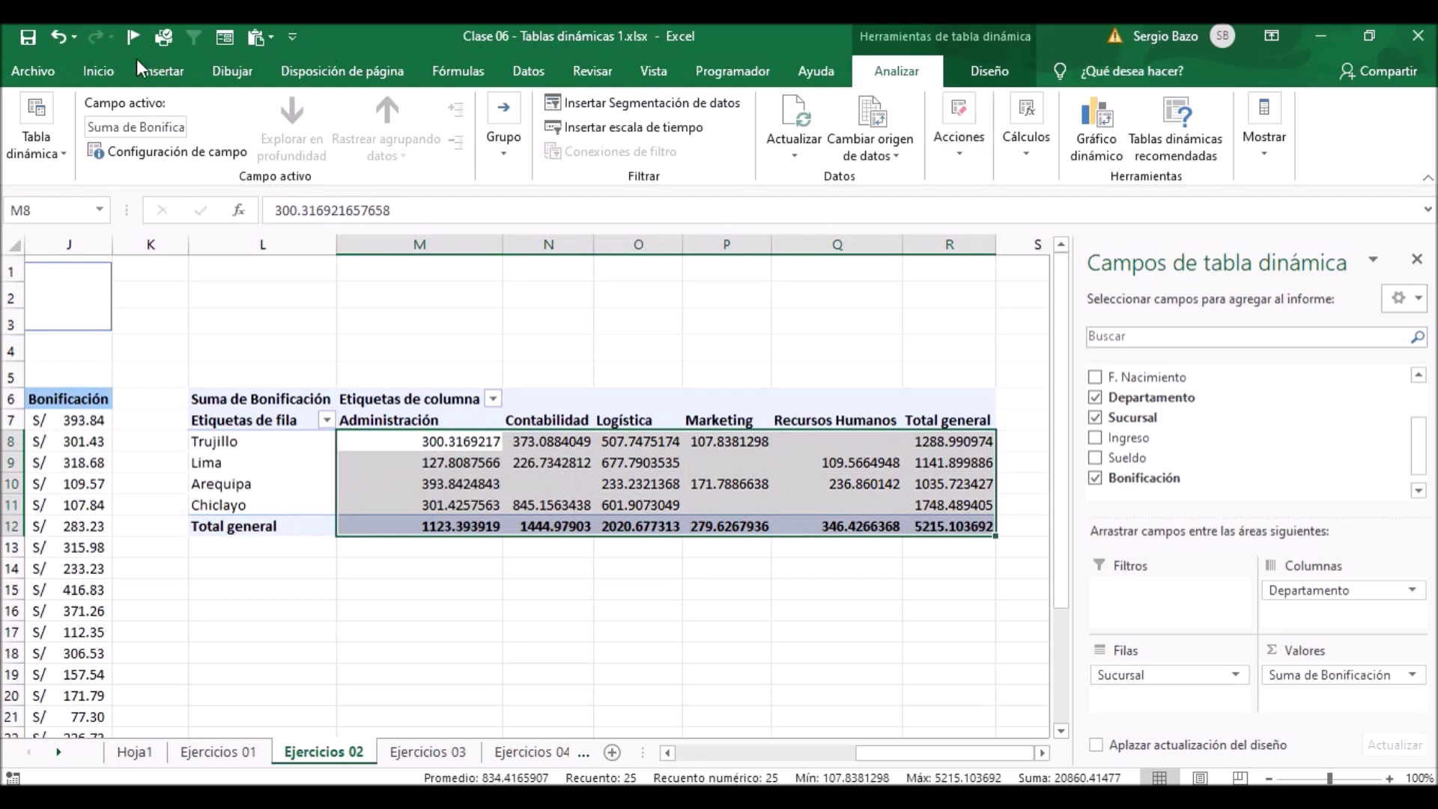
Format the selected bonus values as S/ accounting with two decimals.
left_click(98, 71)
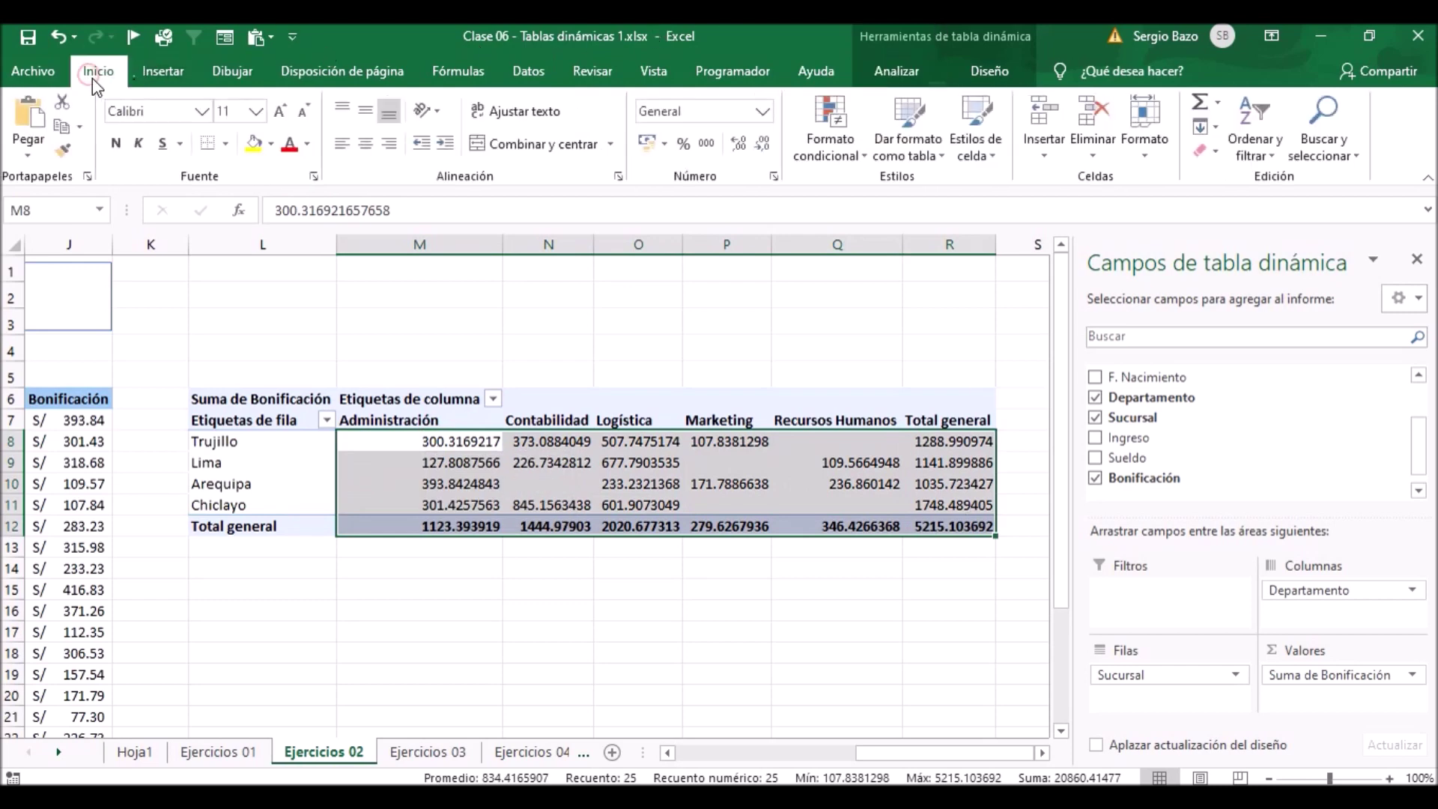
left_click(646, 143)
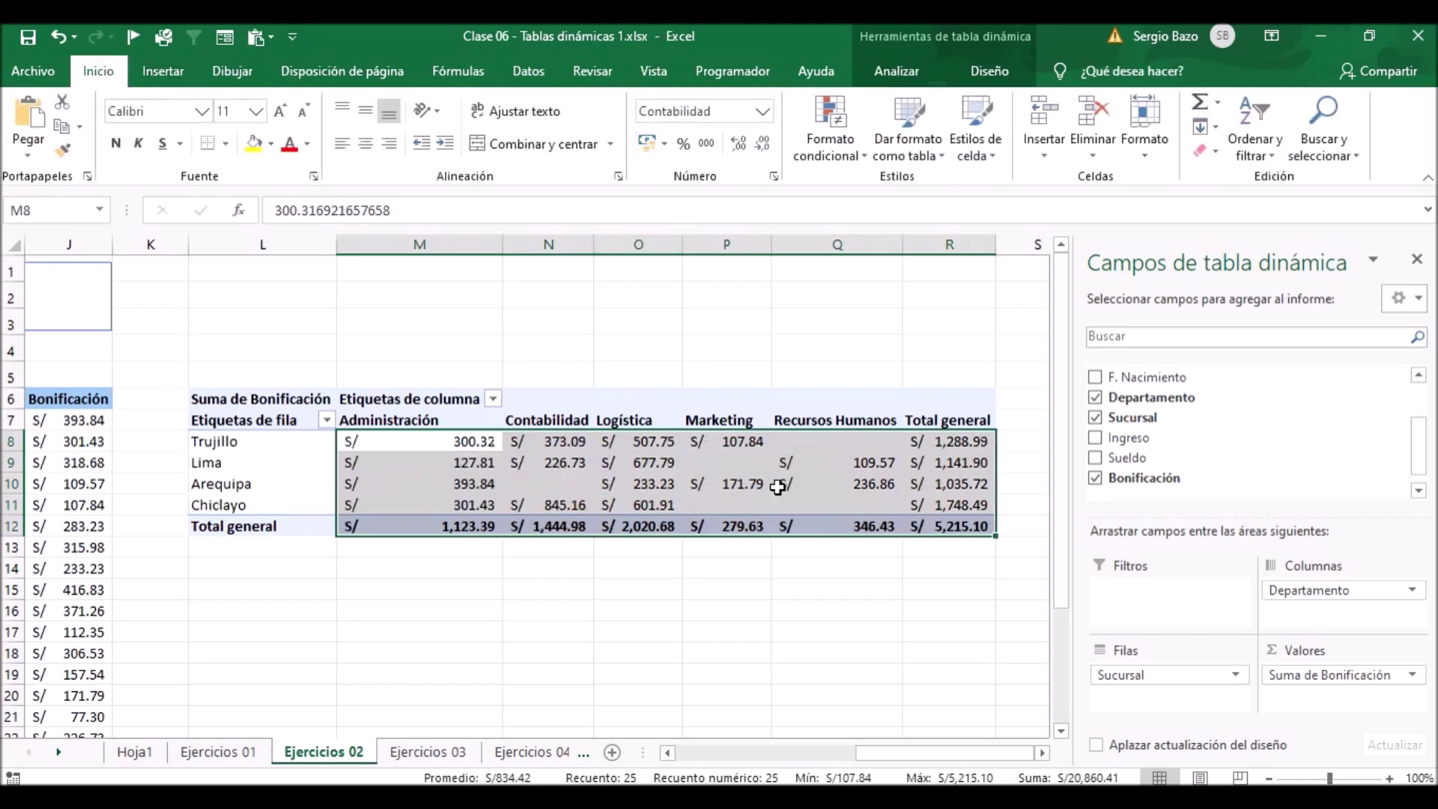
left_click(724, 483)
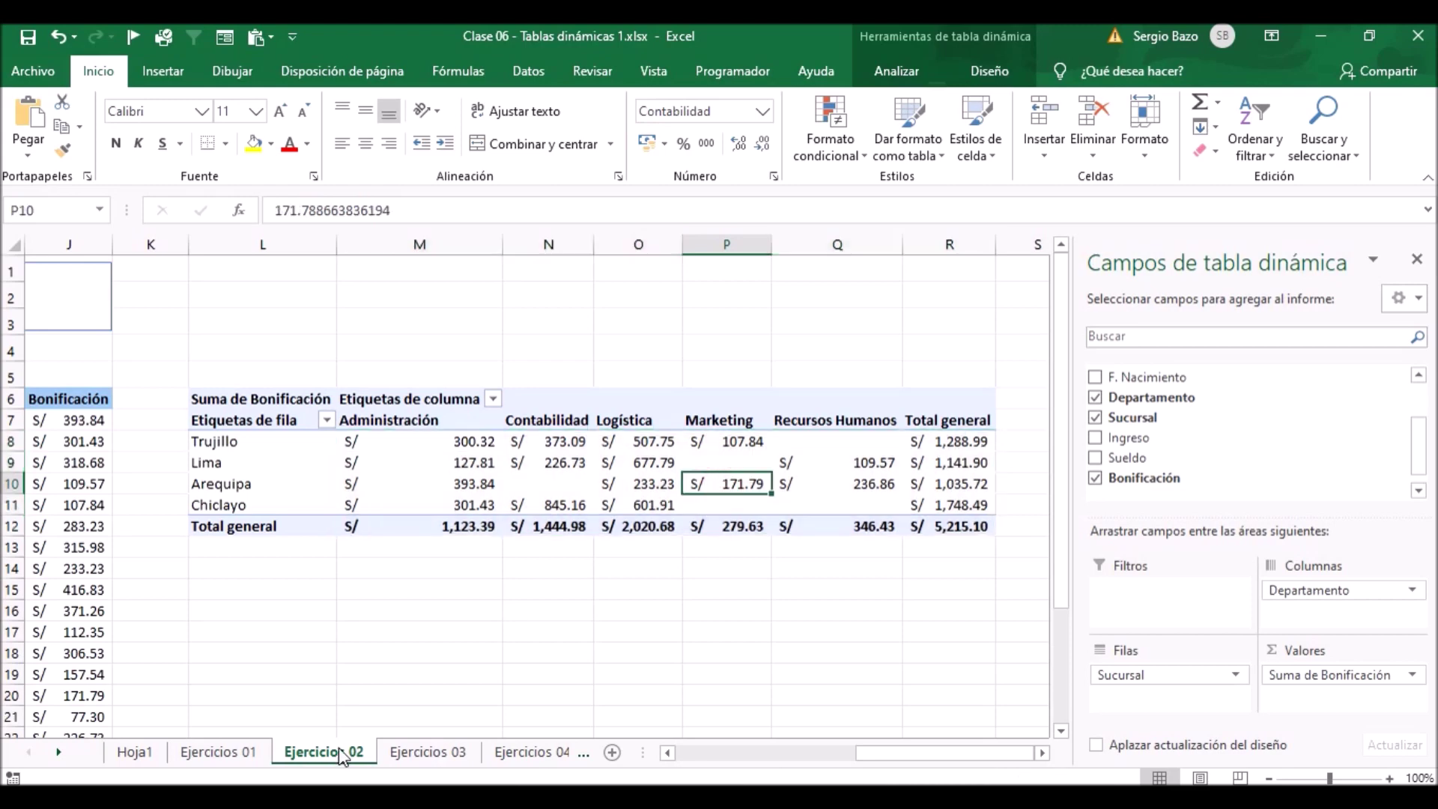
Replace 'Etiquetas de fila' with 'Sucursal' and 'Etiquetas de columna' with 'Departamento'.
left_click(240, 419)
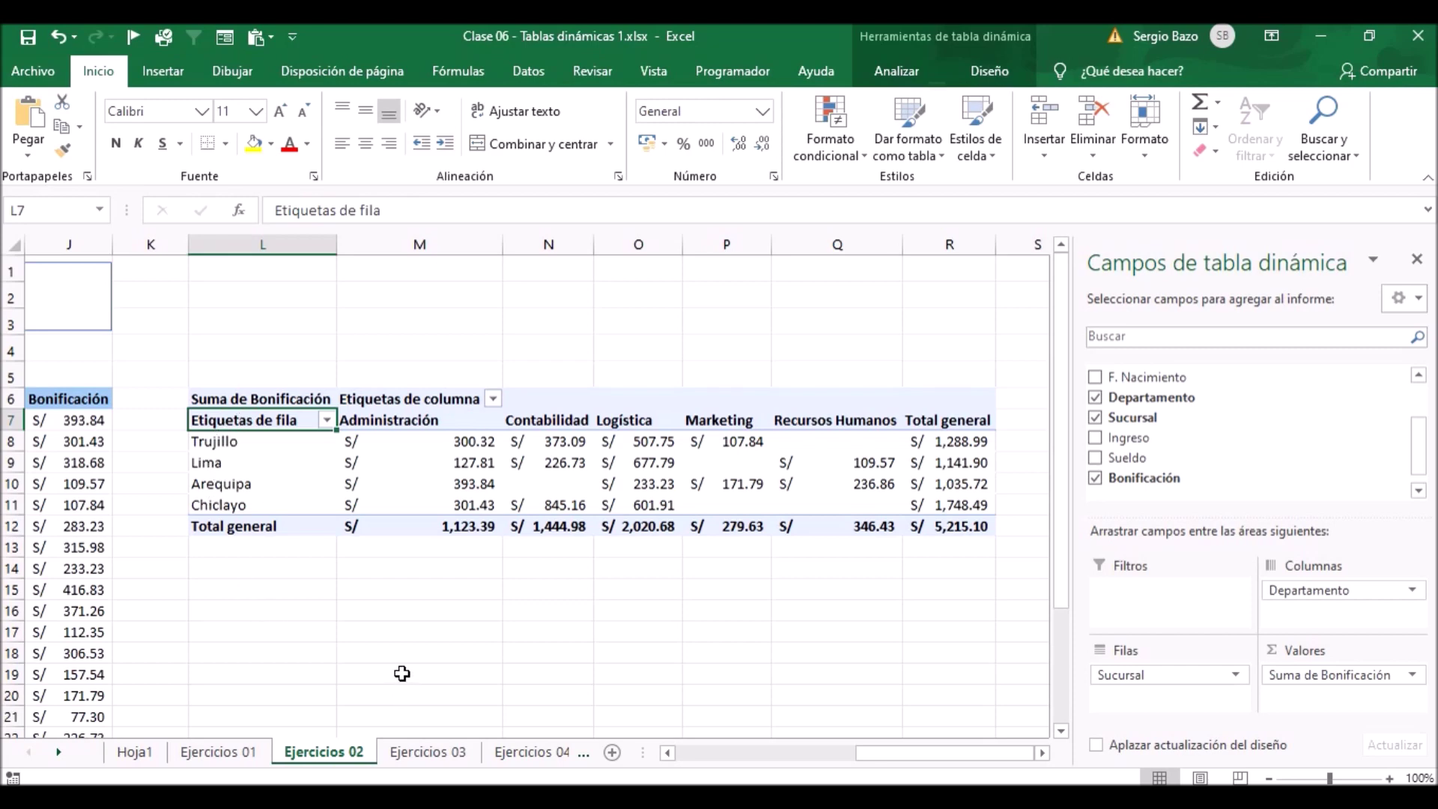
type("Sum")
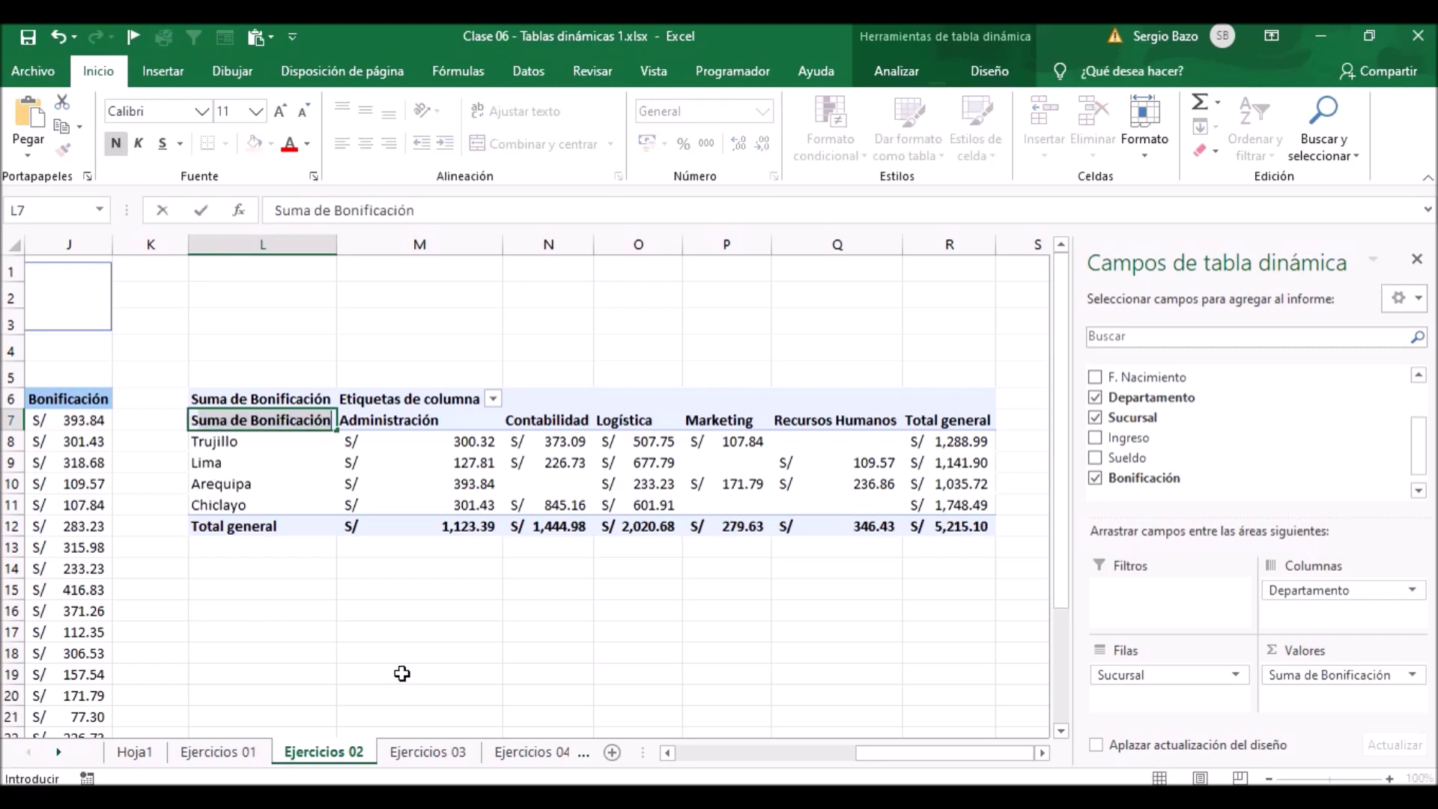
type("ucursal")
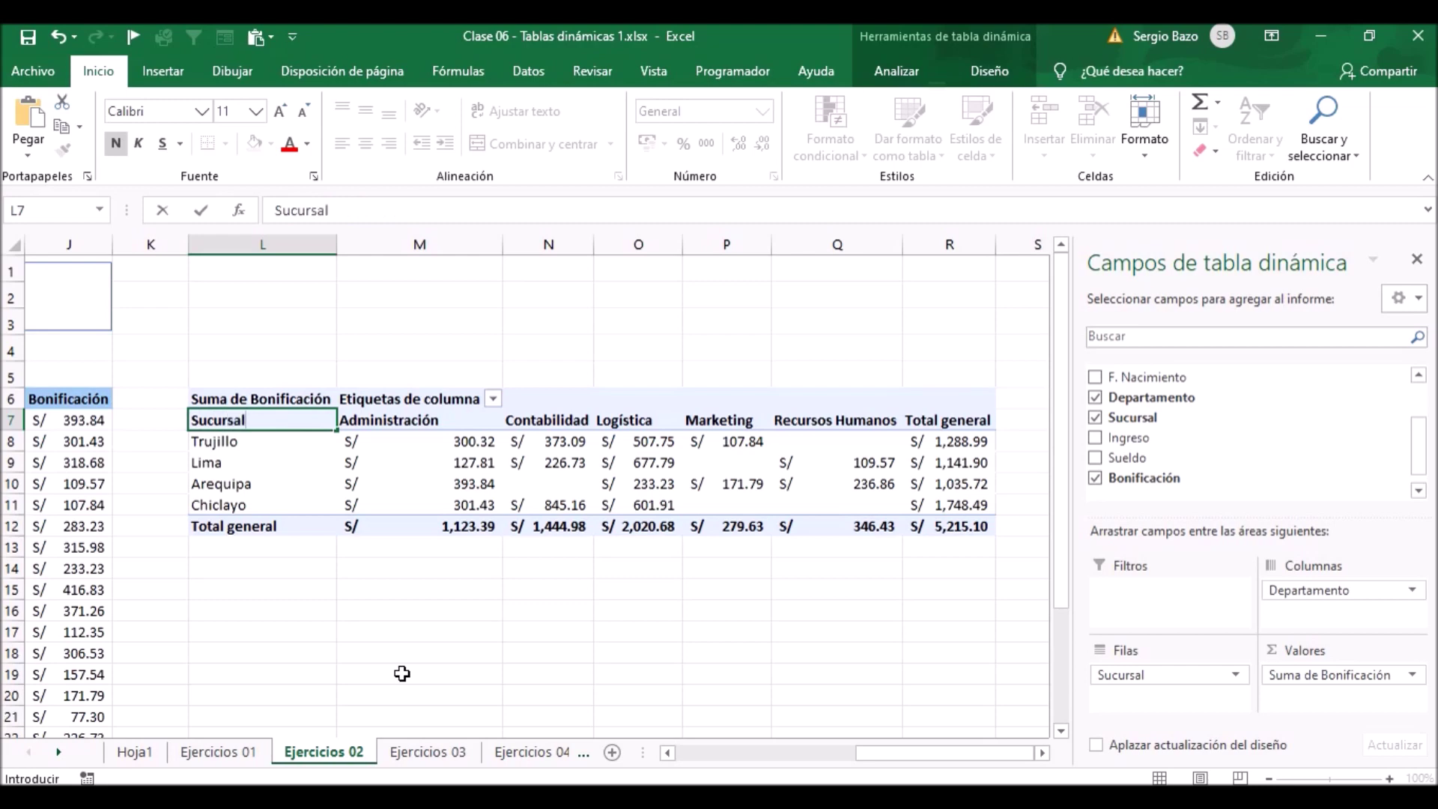
key("Return")
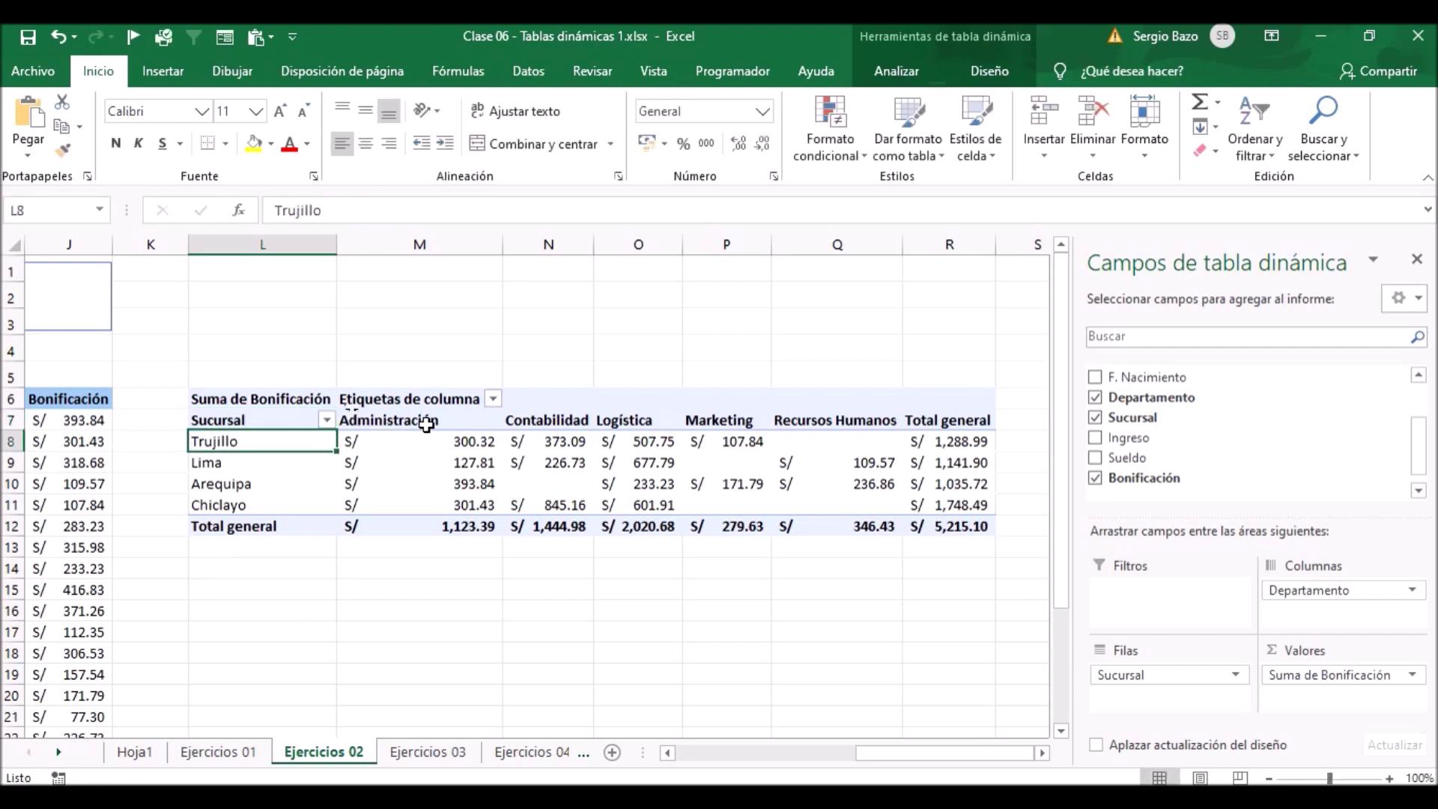
left_click(424, 399)
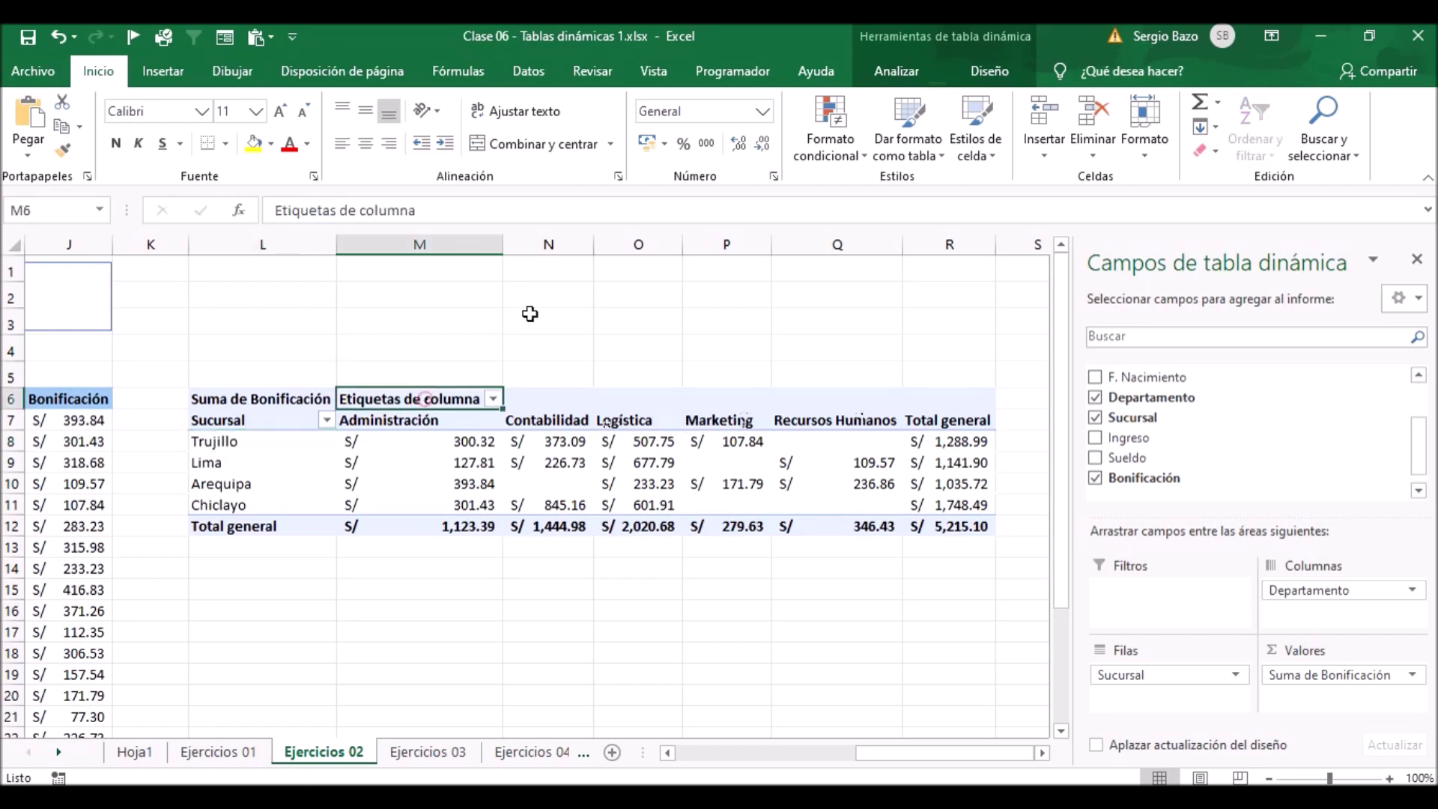
type("De")
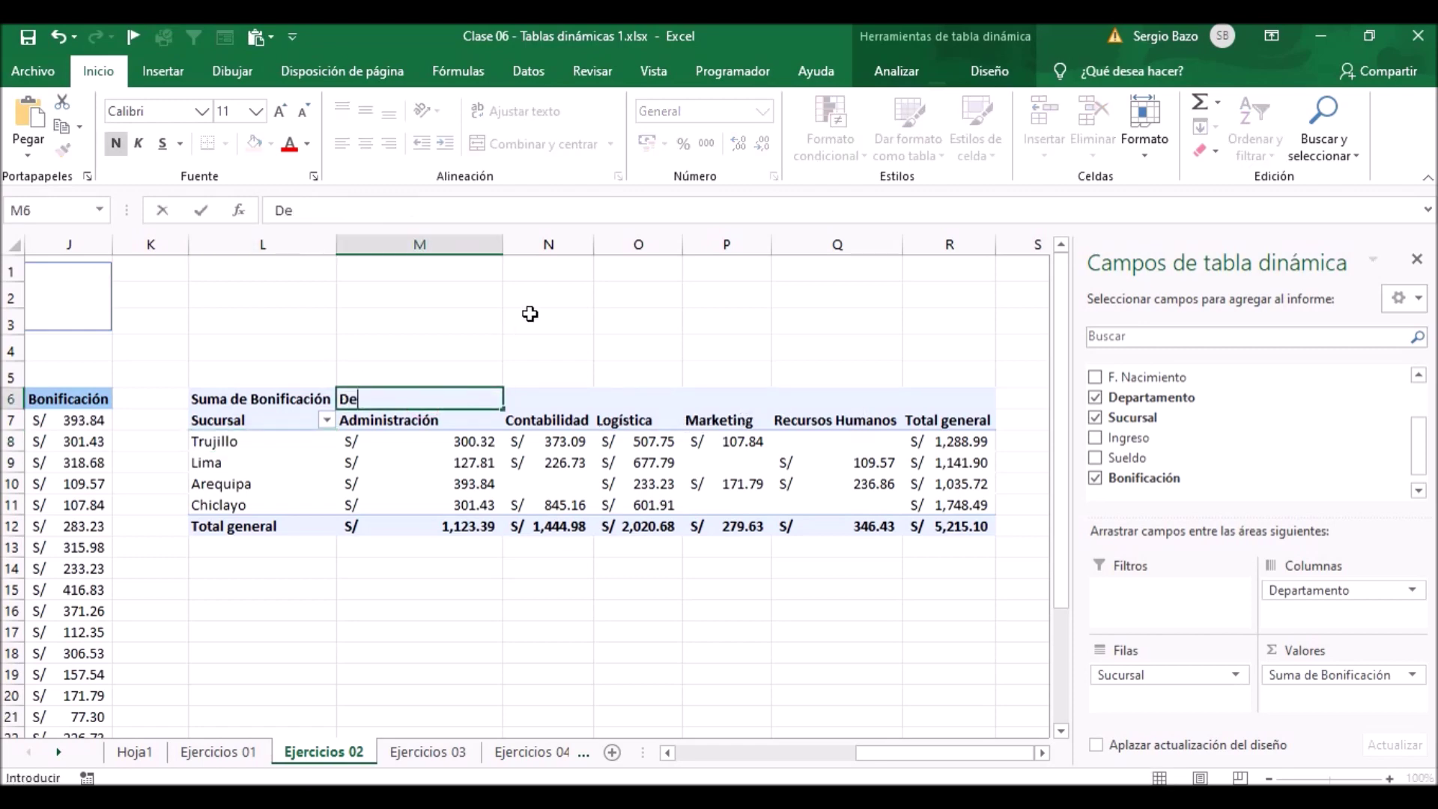
type("partamento")
key("Return")
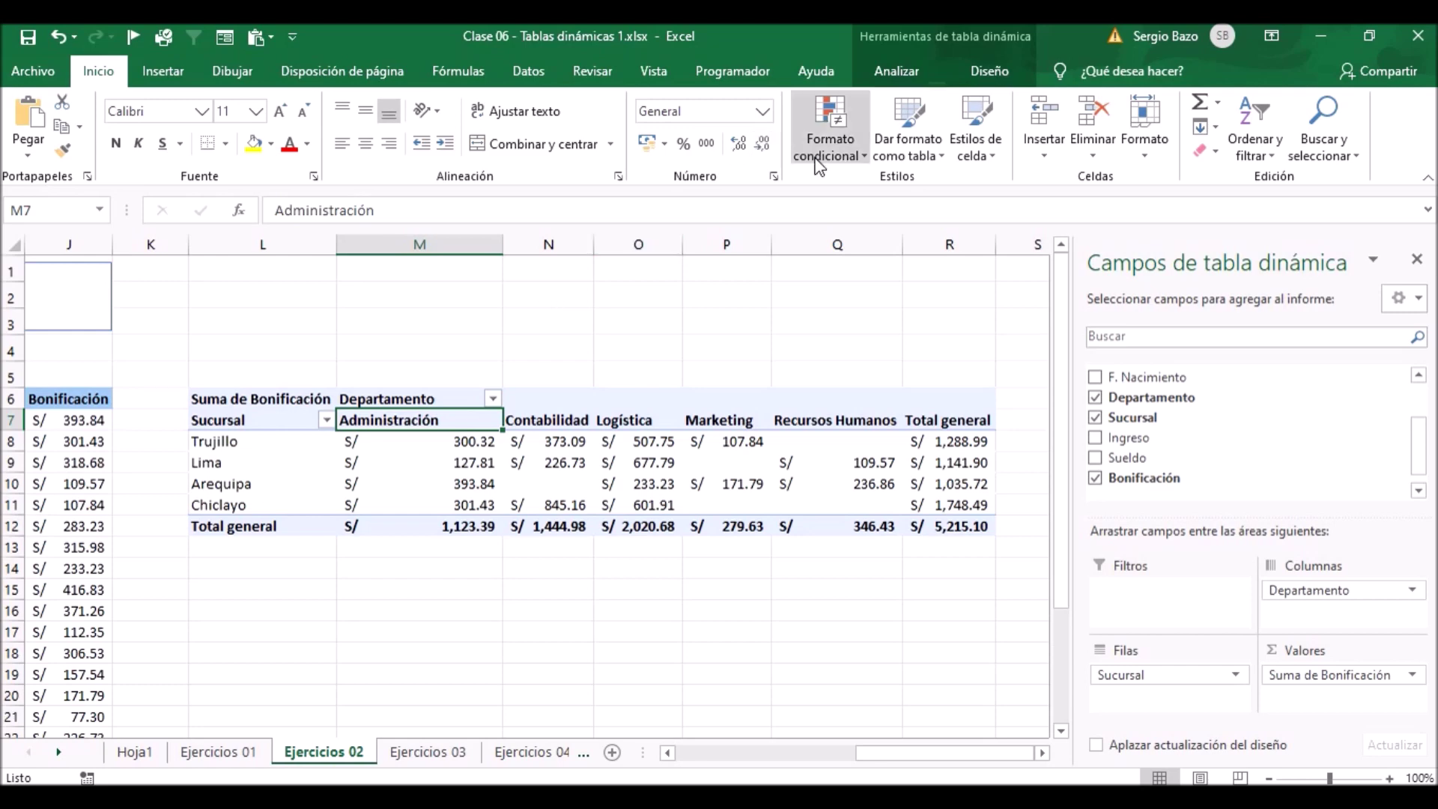
left_click(1011, 71)
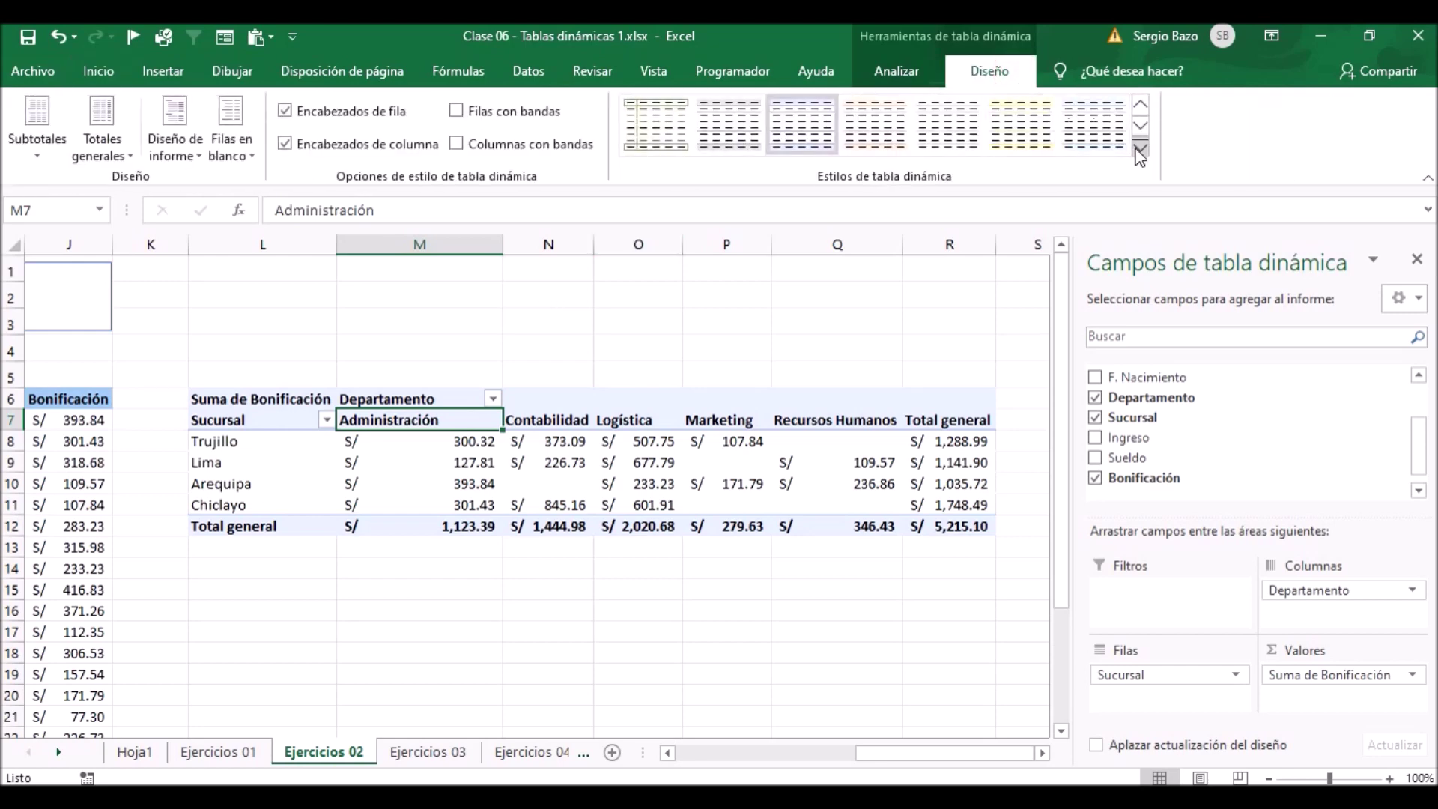
Apply the yellow style from the Medio group of the pivot style gallery.
left_click(1140, 147)
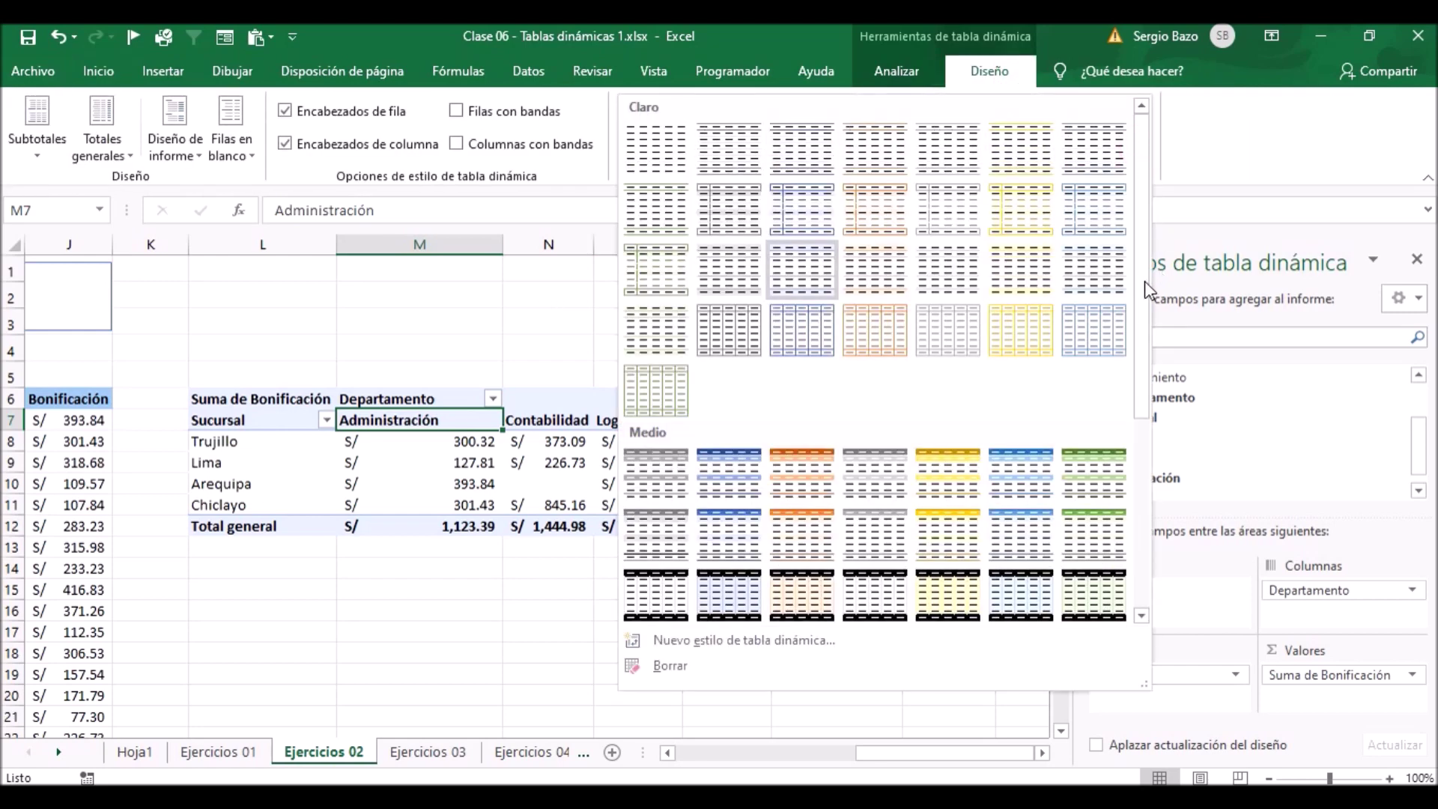
left_click_drag(1144, 281, 1152, 361)
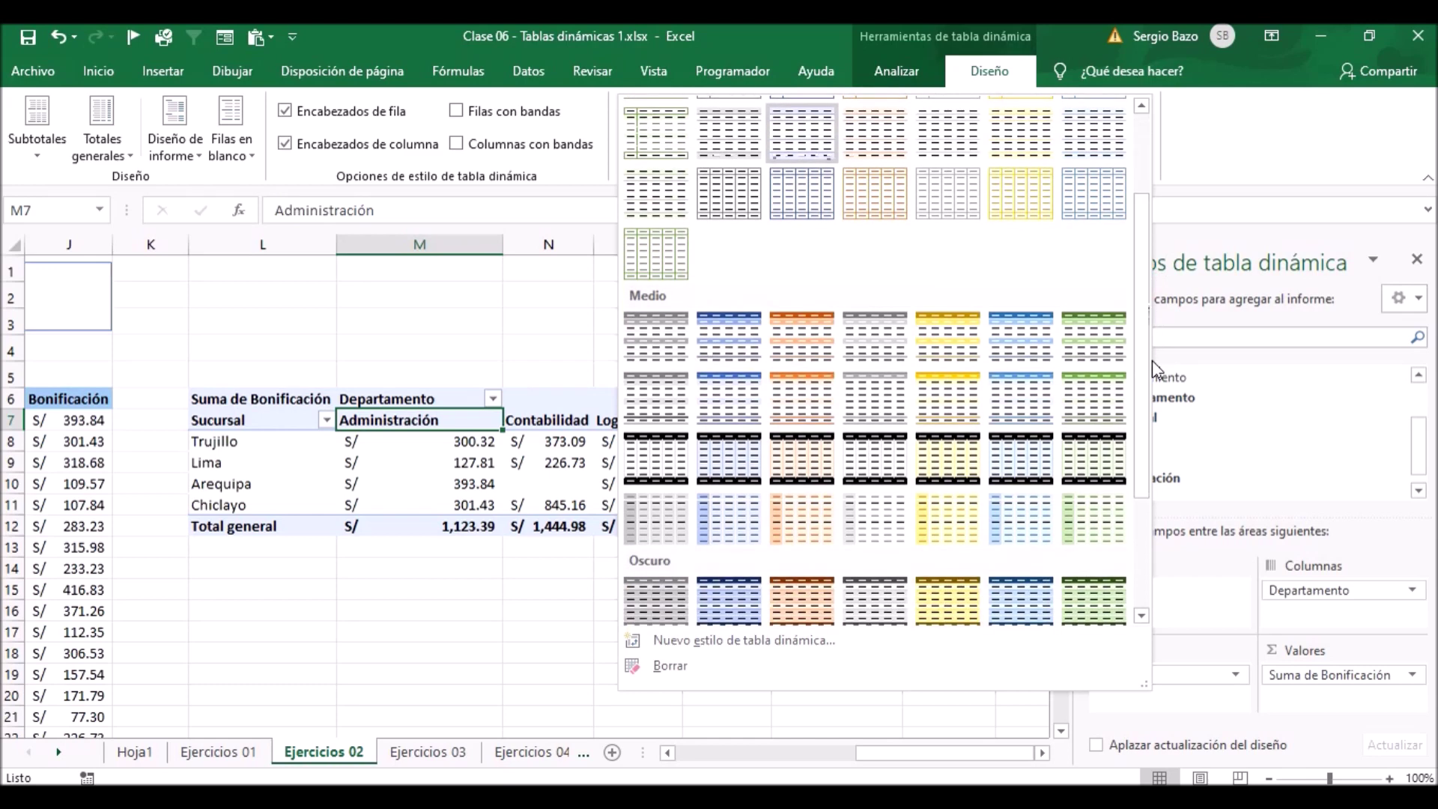
left_click(947, 399)
left_click(645, 474)
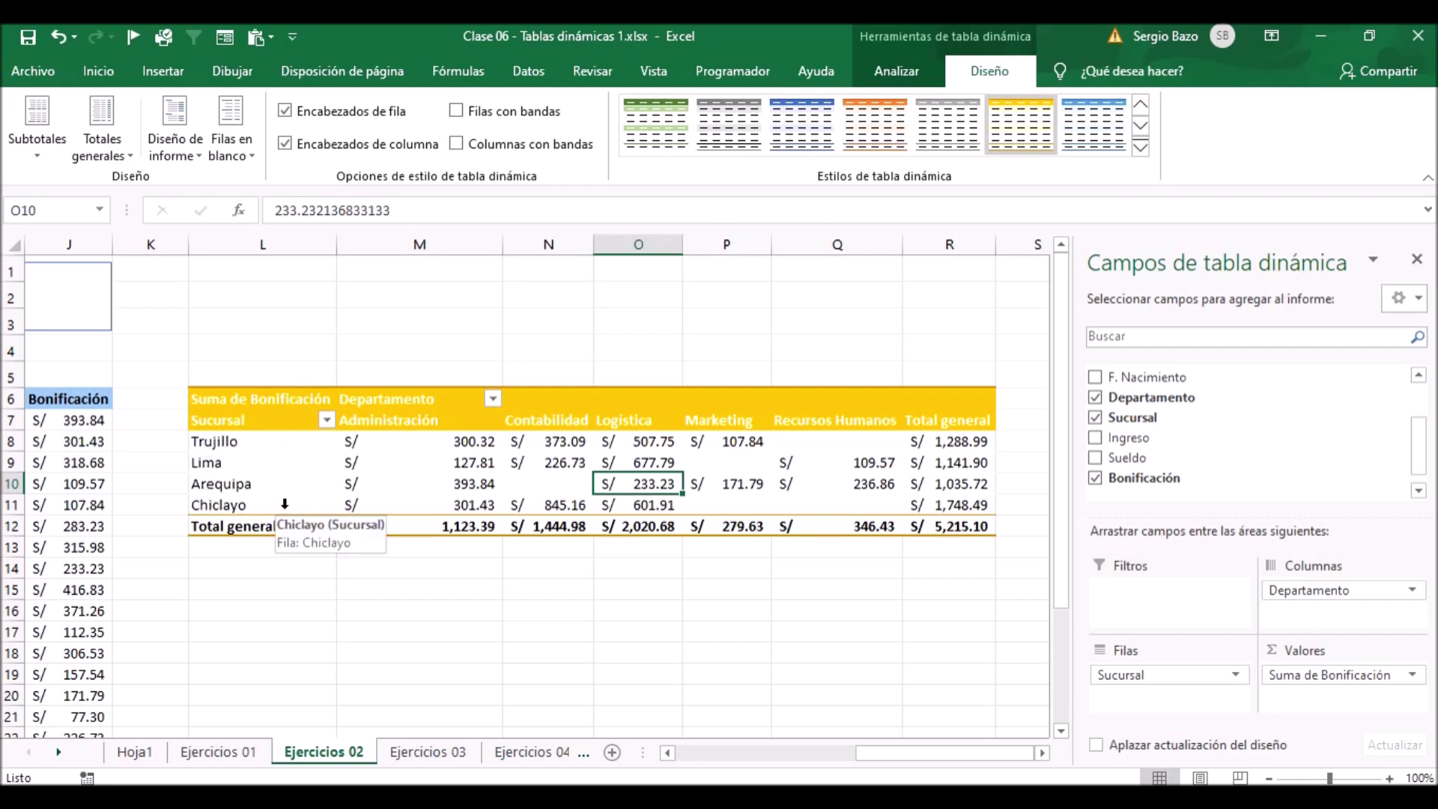
Filter Sucursal to only Lima and Chiclayo, giving a Total general of S/ 2,890.39.
left_click(327, 420)
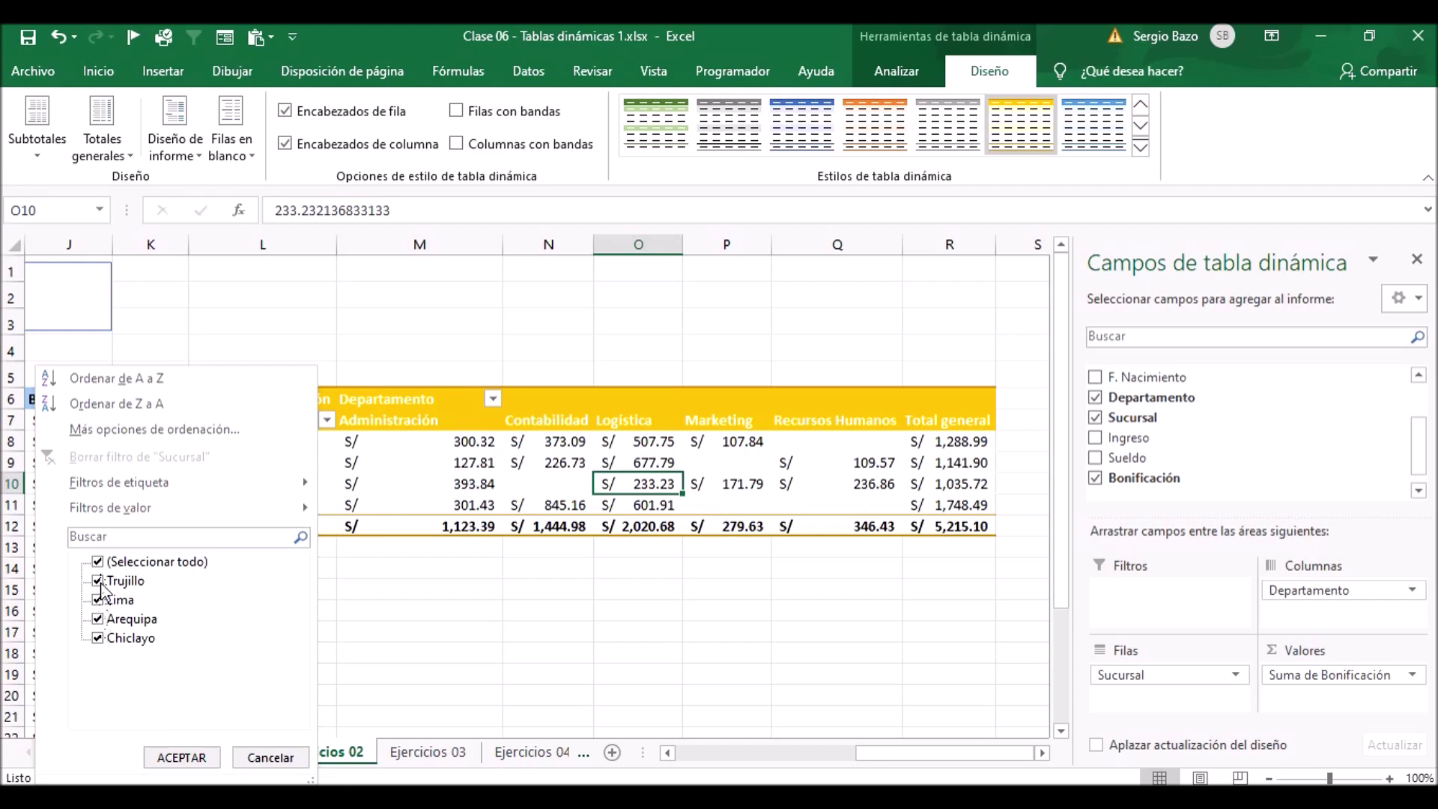
left_click(98, 563)
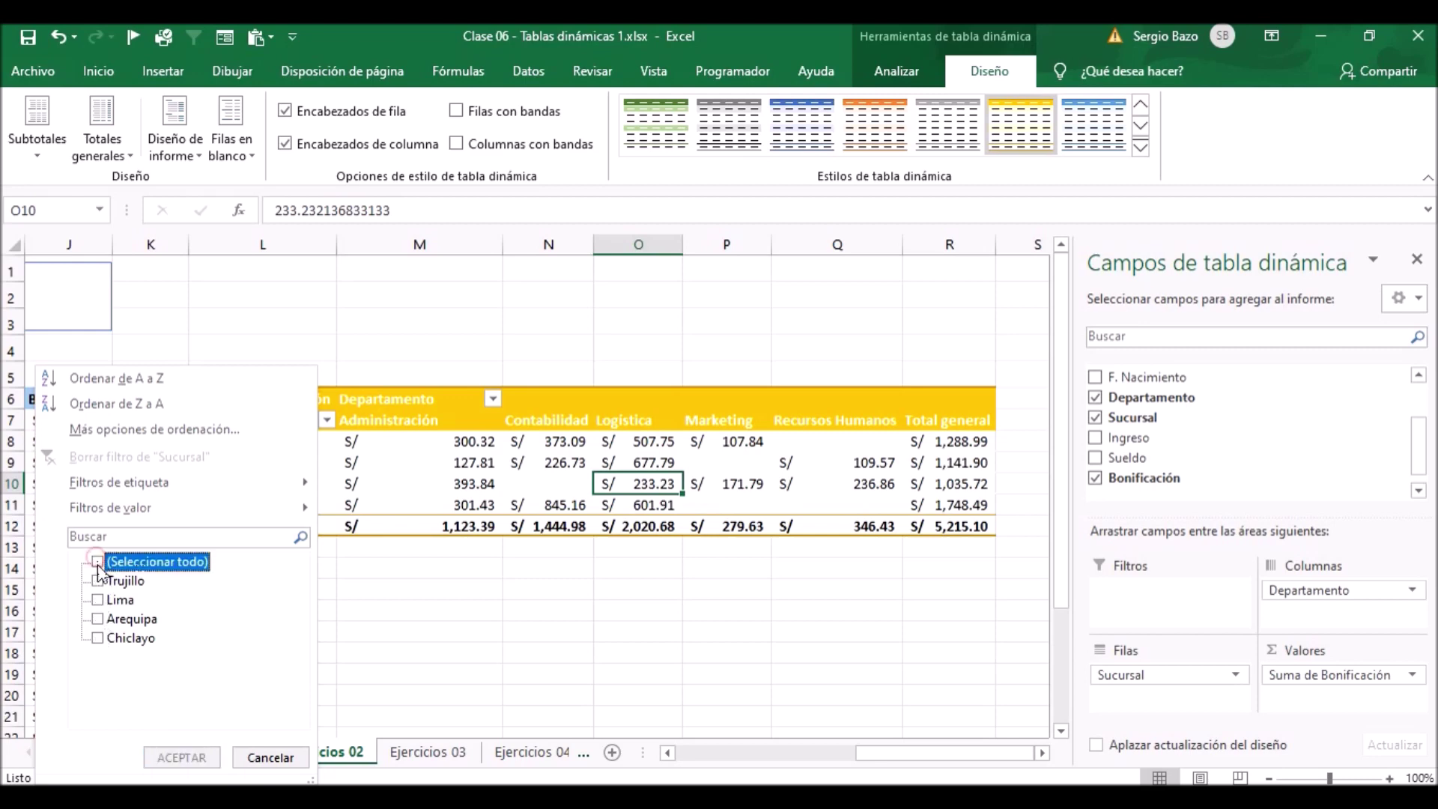
left_click(97, 600)
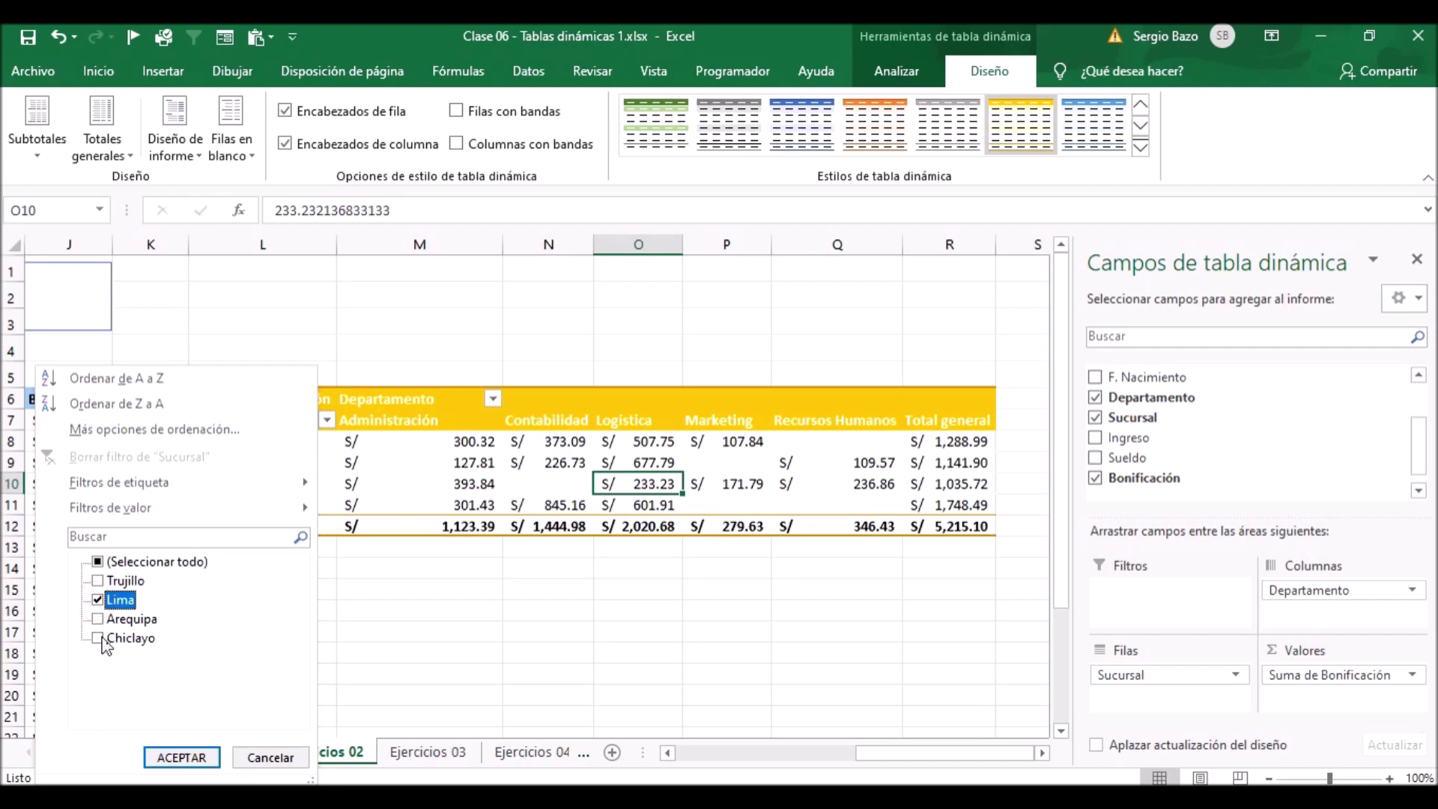
left_click(100, 638)
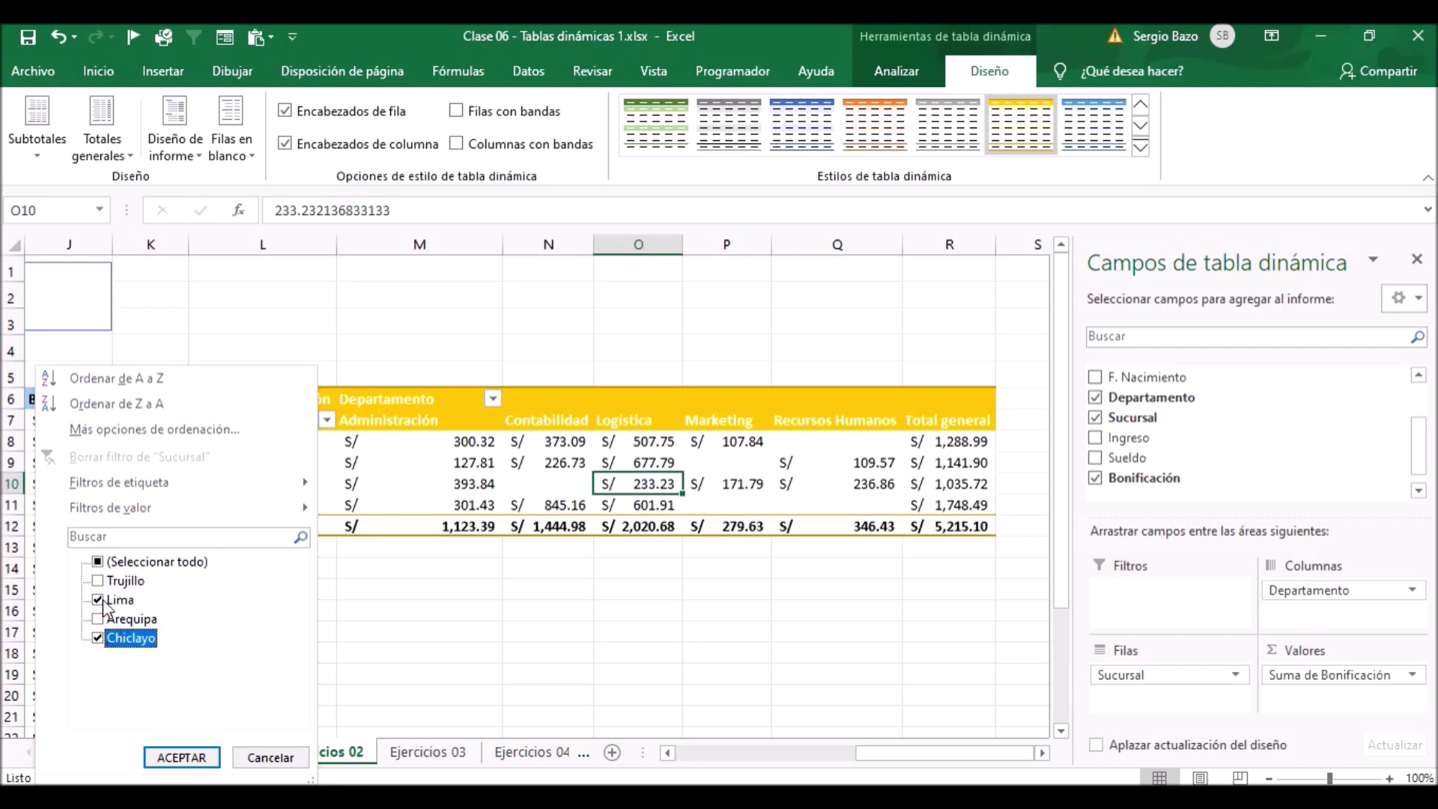
left_click(185, 757)
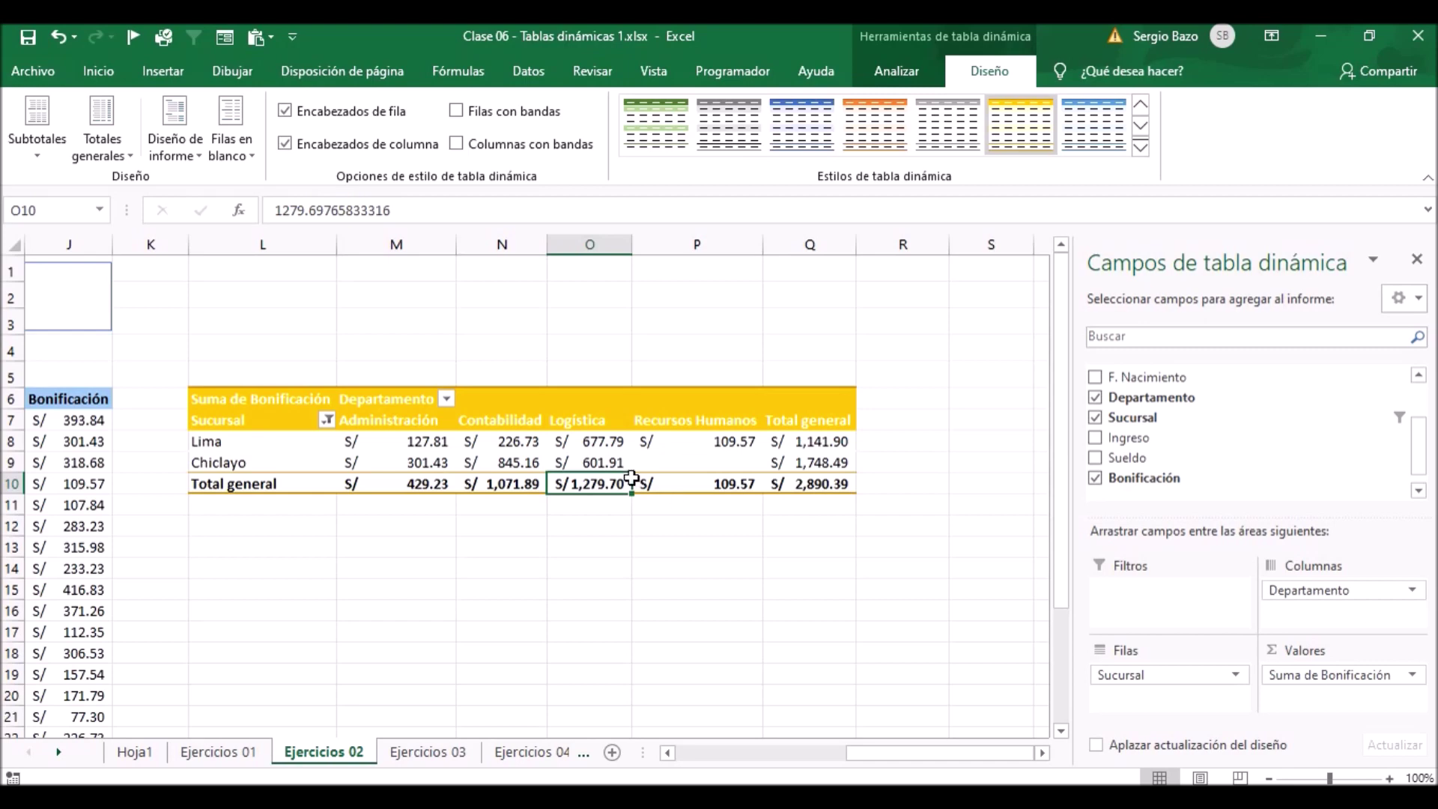
Untick Recursos Humanos in the Departamento filter, leaving a Total general of S/ 2,780.82.
left_click(446, 400)
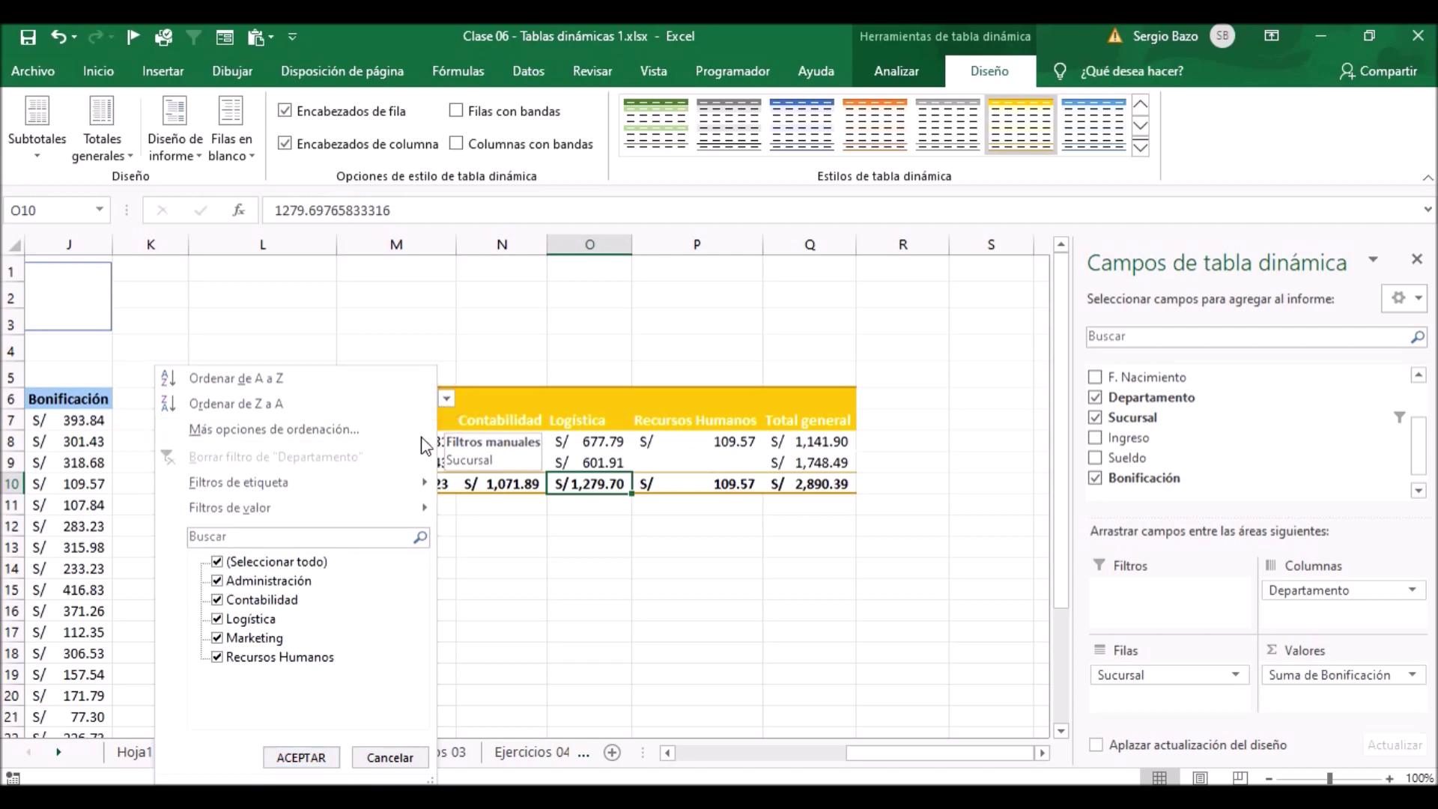
left_click(218, 658)
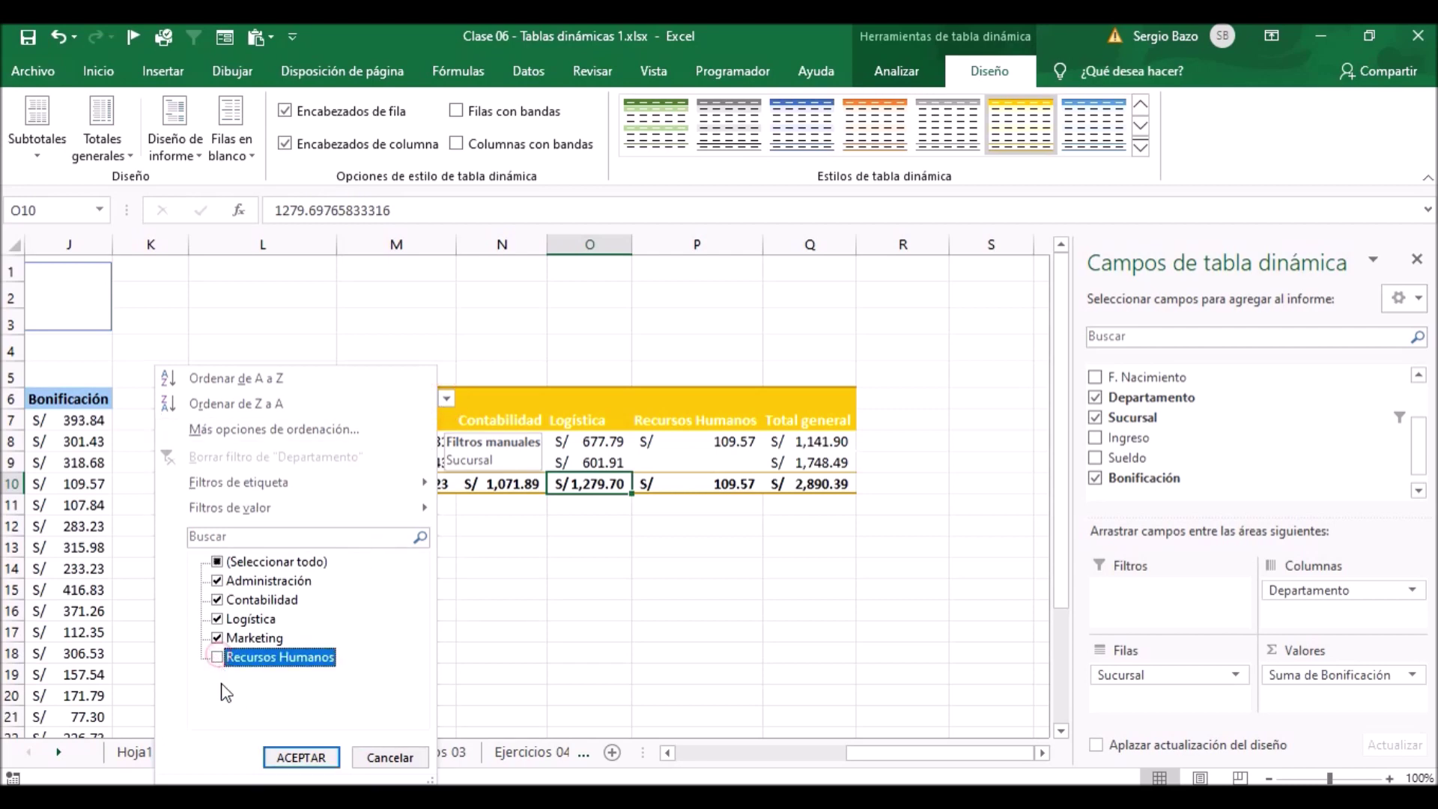
left_click(300, 757)
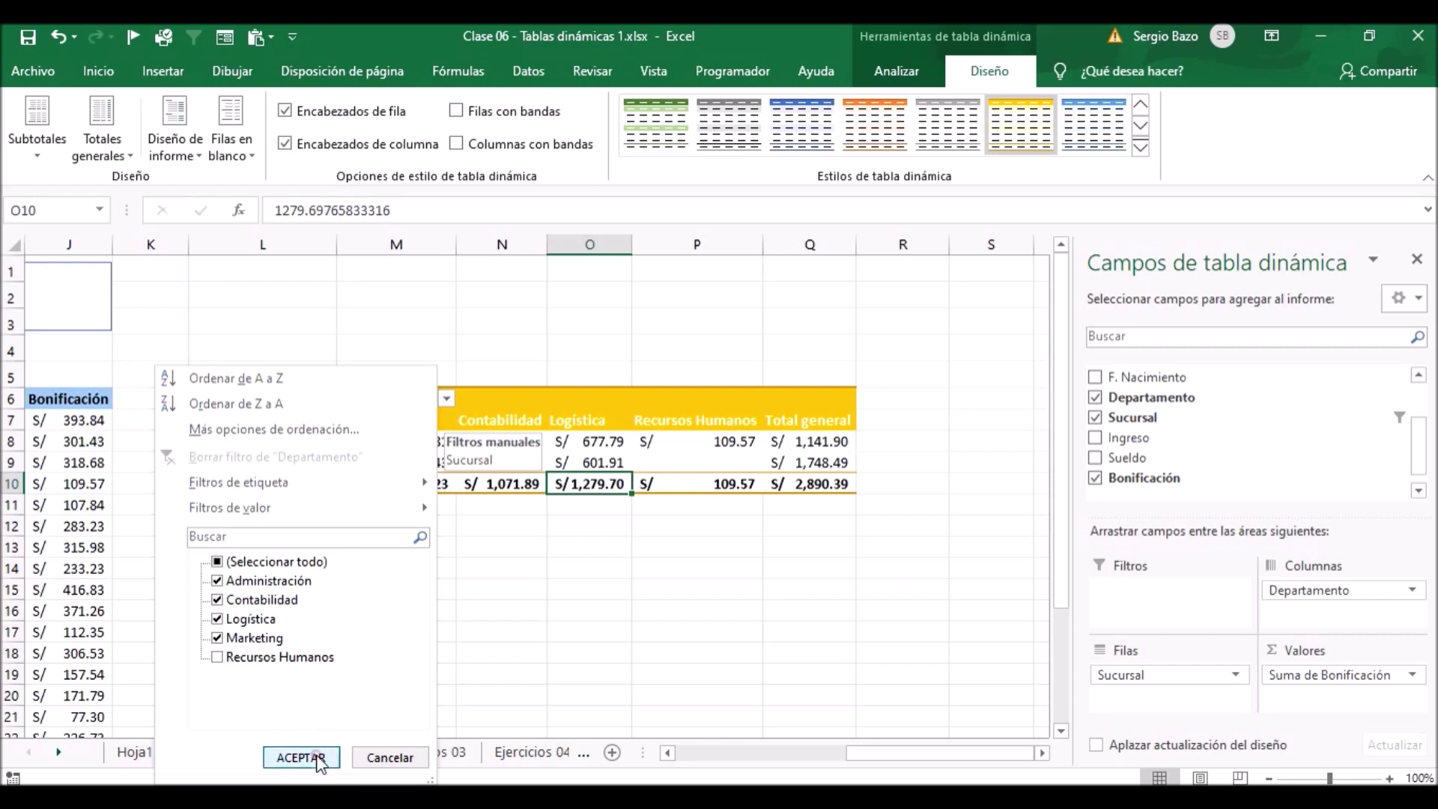
left_click(578, 444)
mouse_move(588, 441)
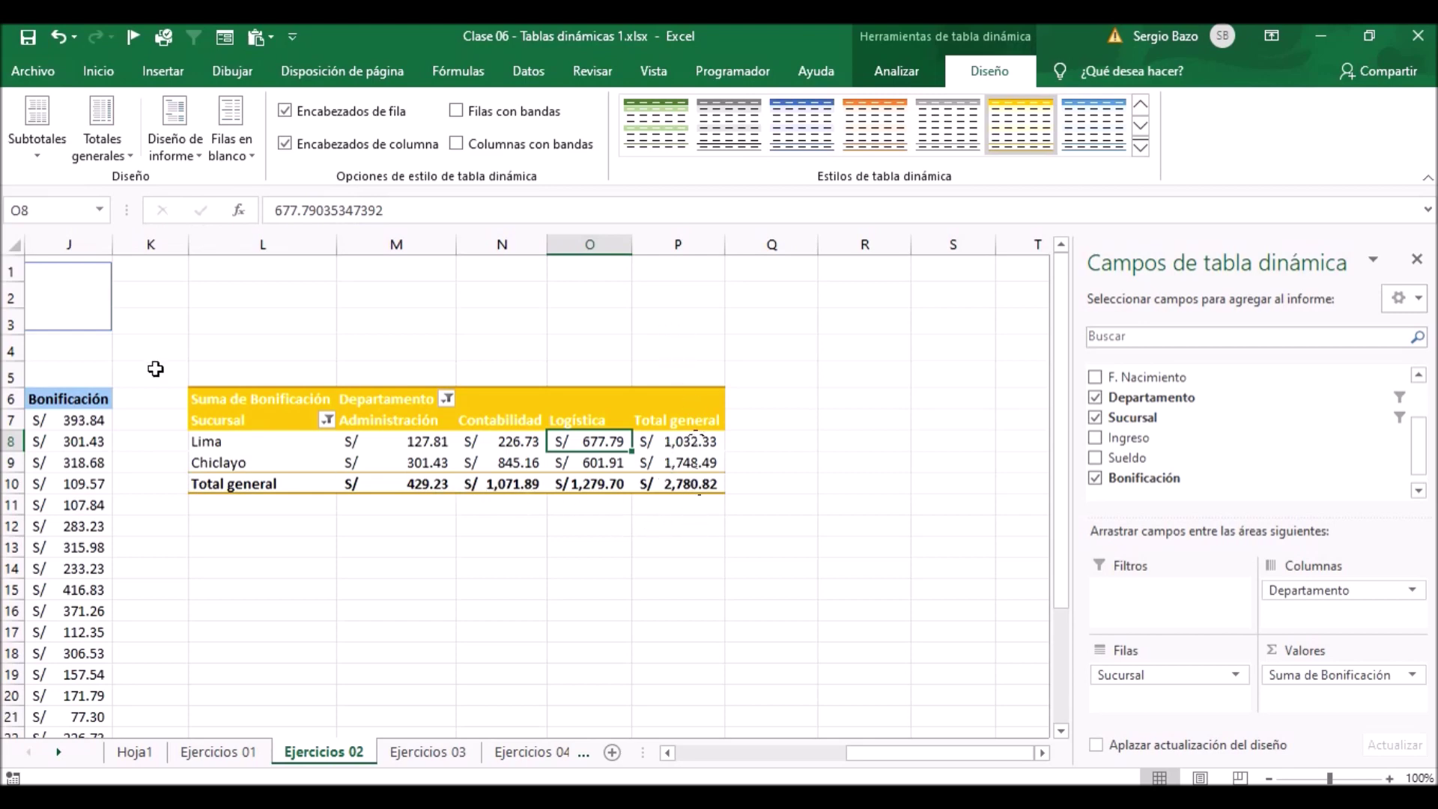
left_click(102, 149)
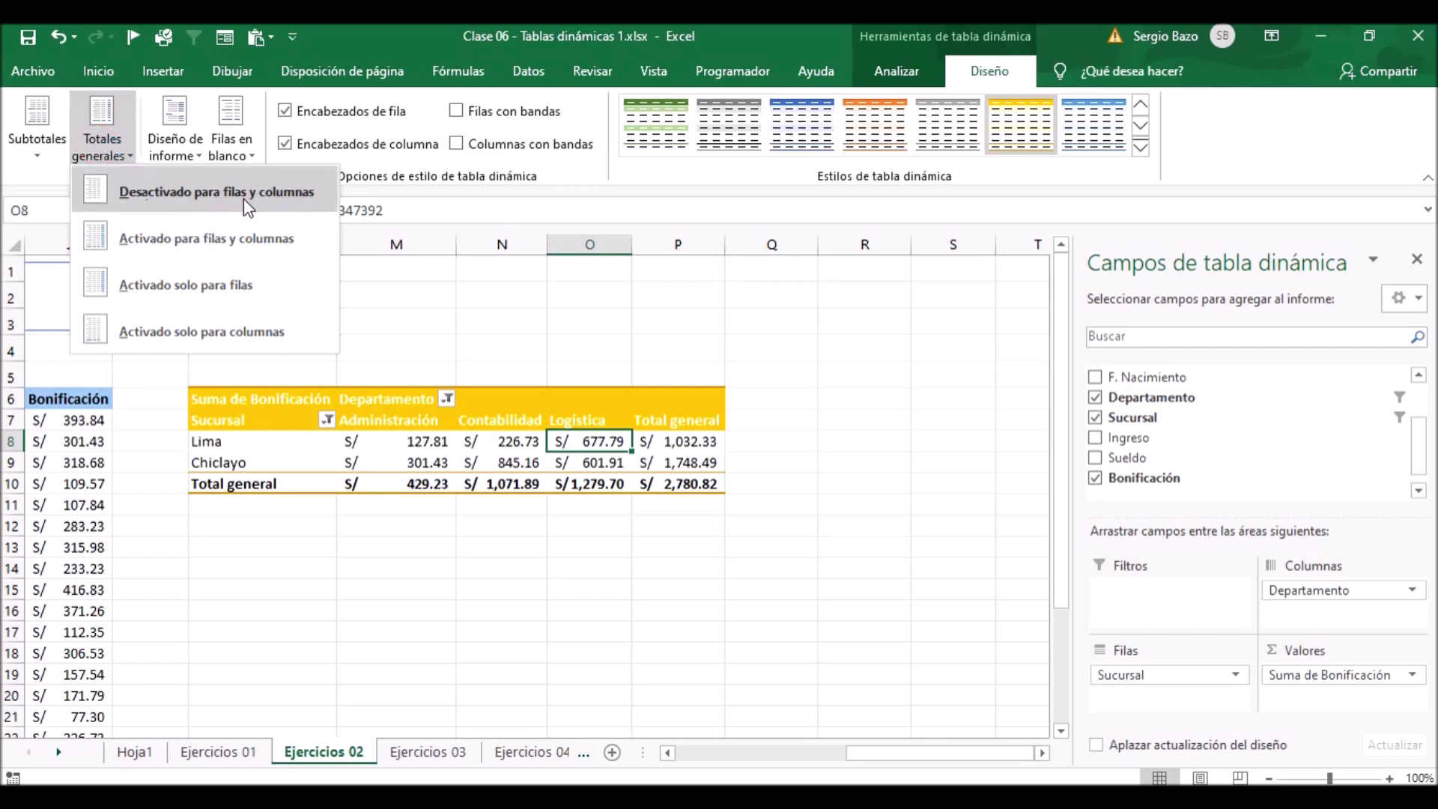
left_click(280, 197)
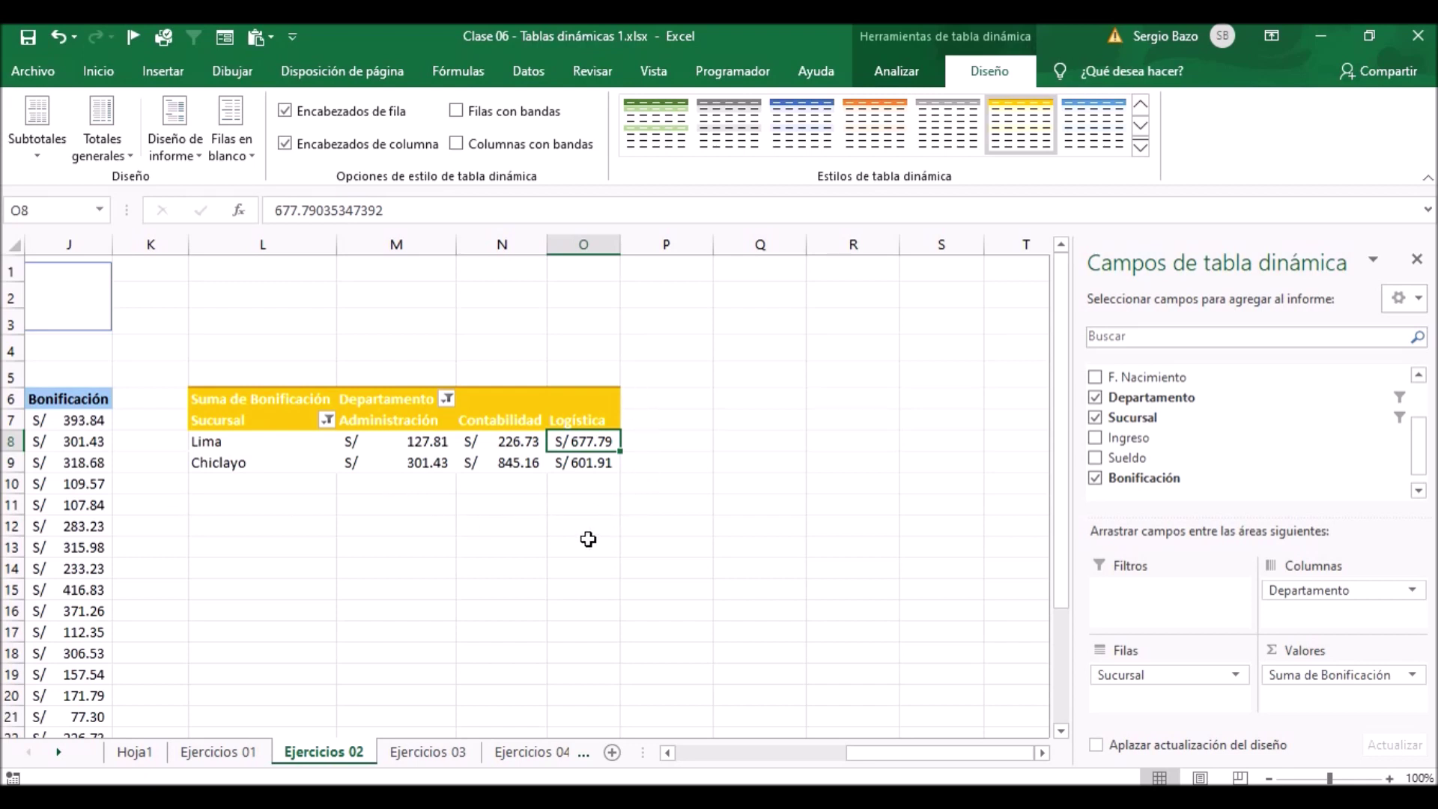
left_click(110, 129)
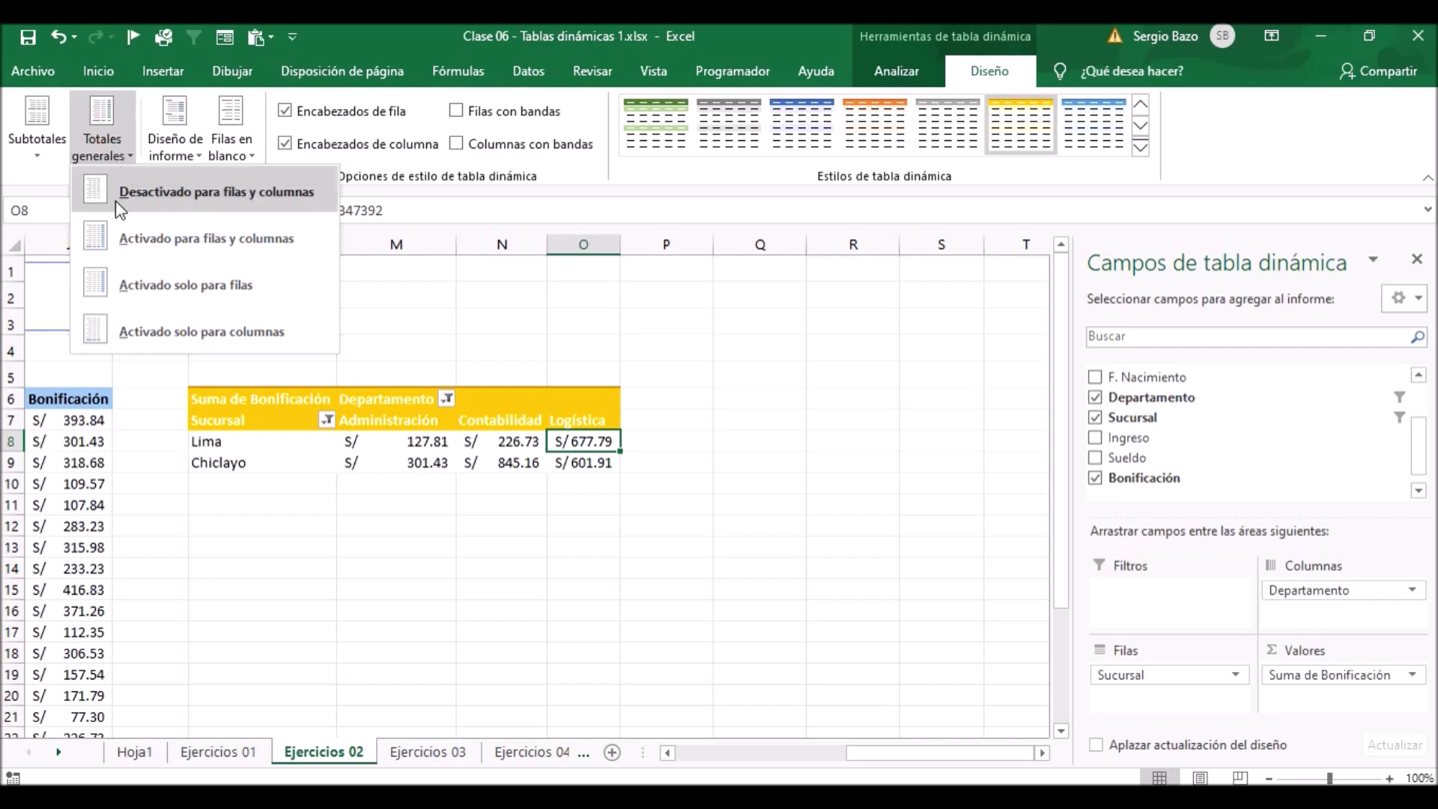
left_click(177, 302)
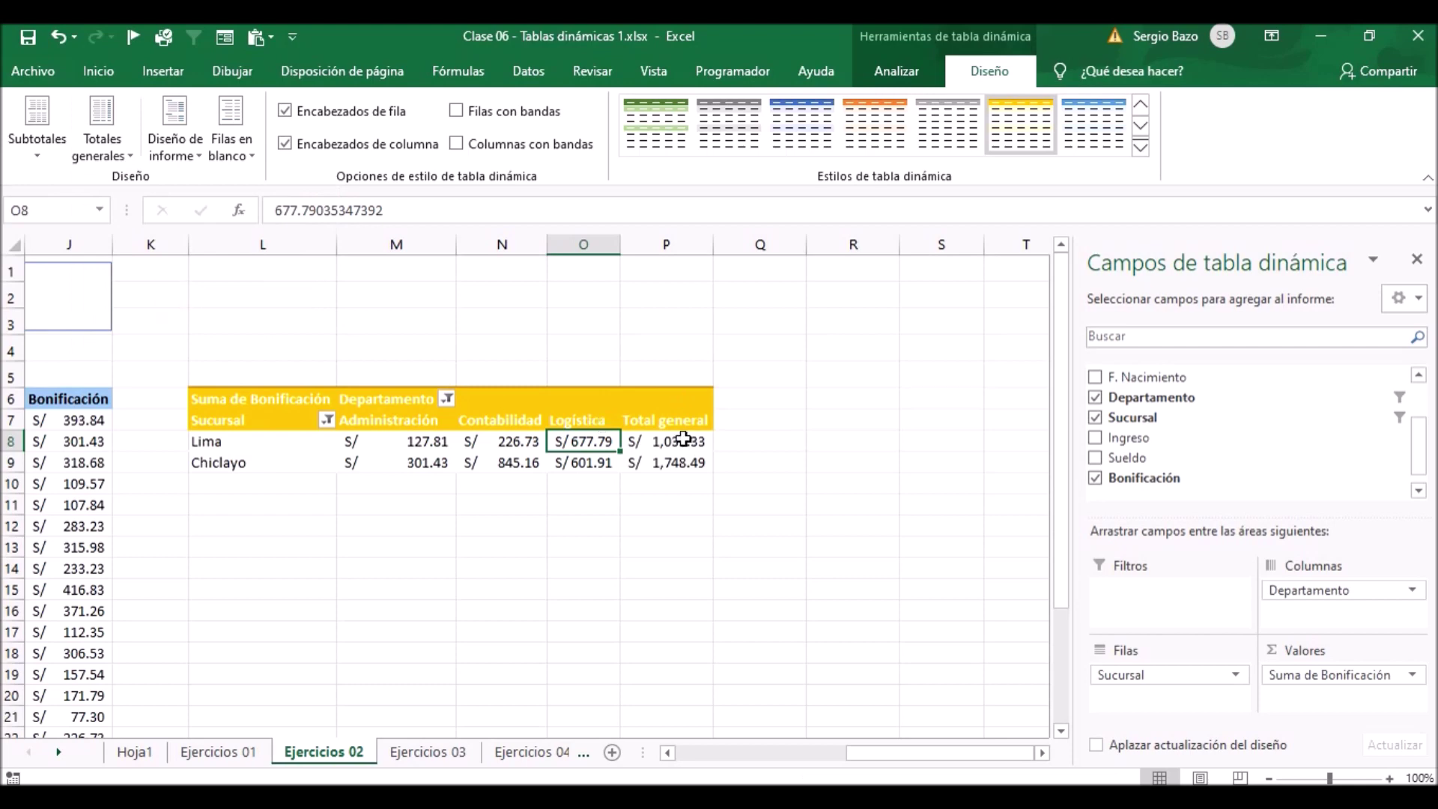
left_click(103, 138)
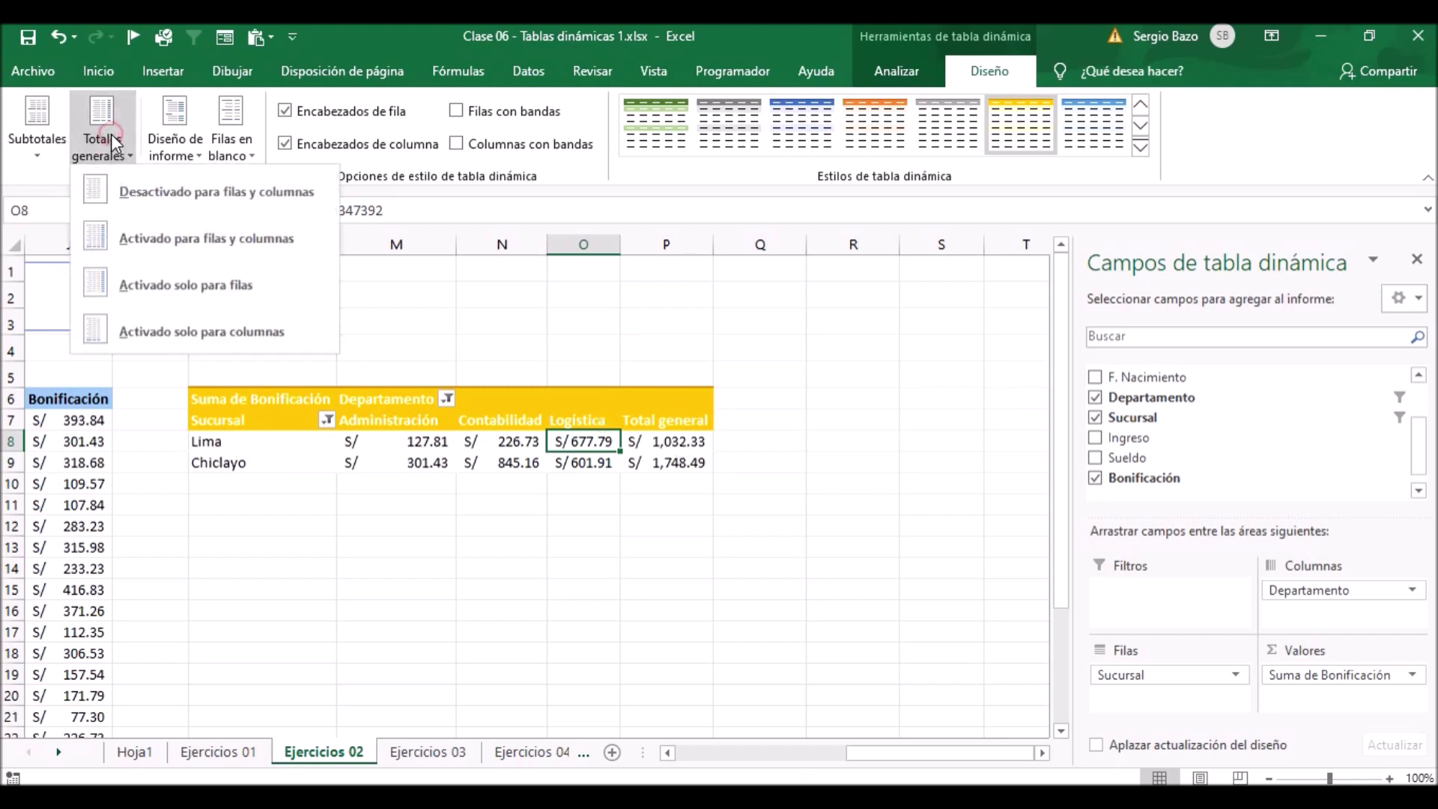
left_click(216, 341)
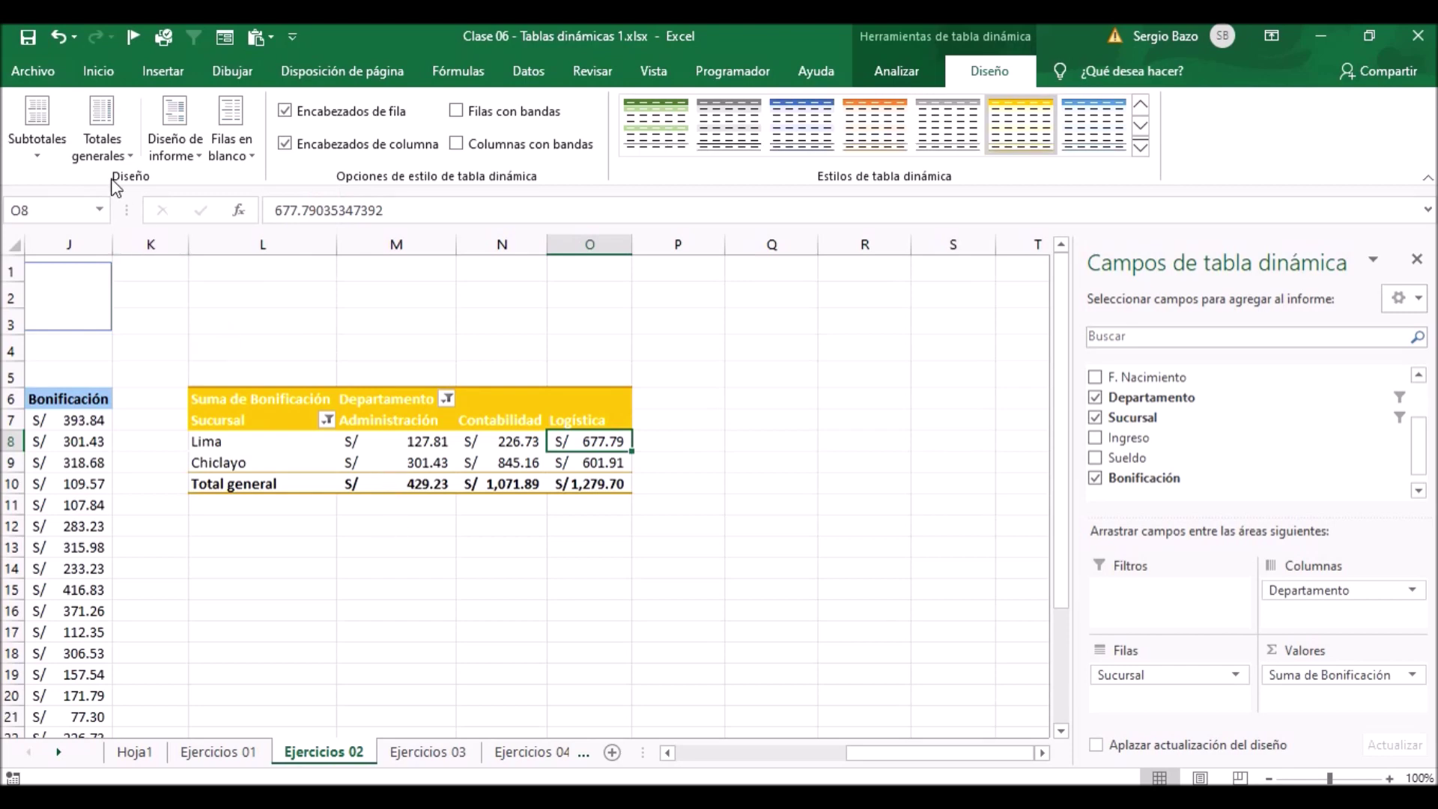
left_click(97, 142)
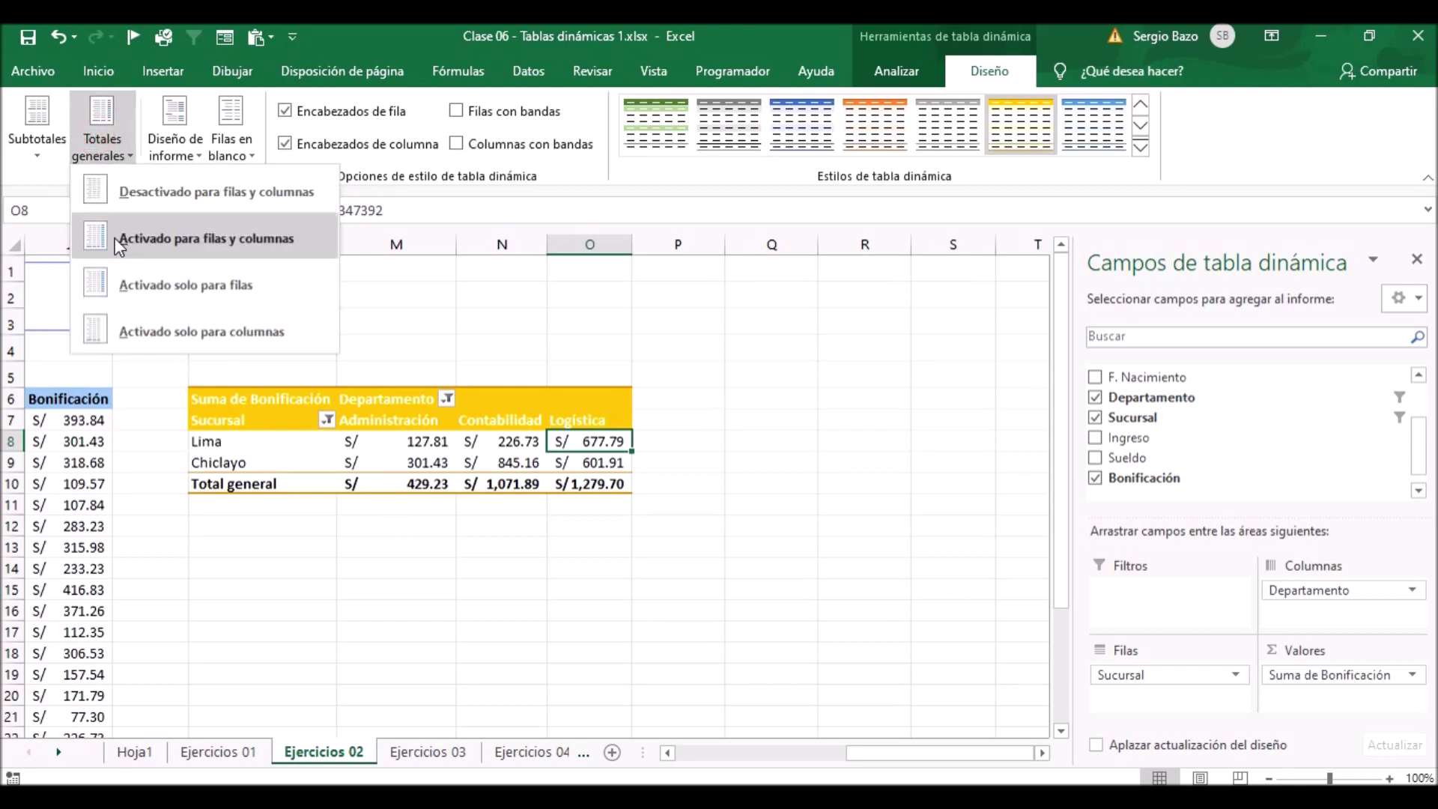
left_click(259, 244)
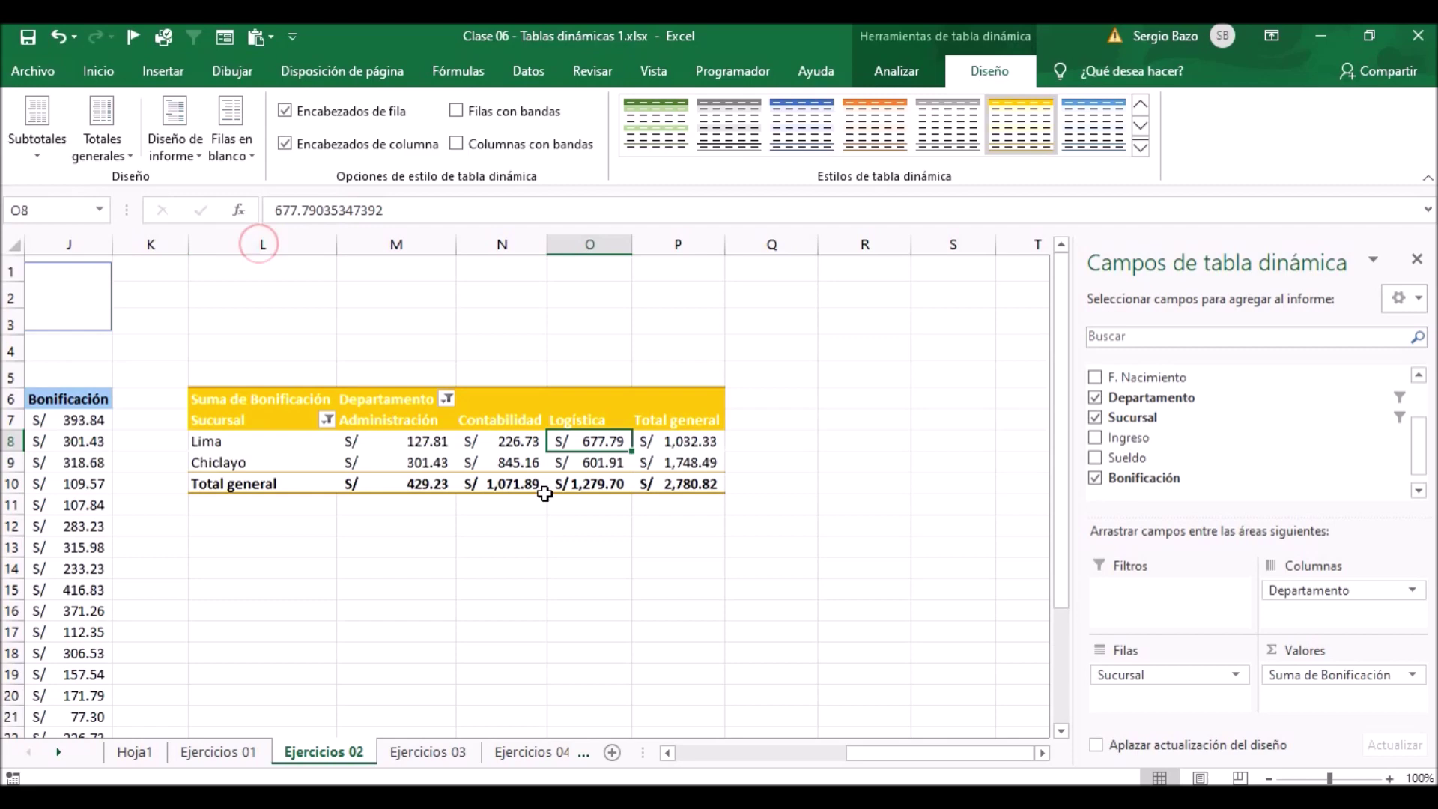
key("Left")
key("Left")
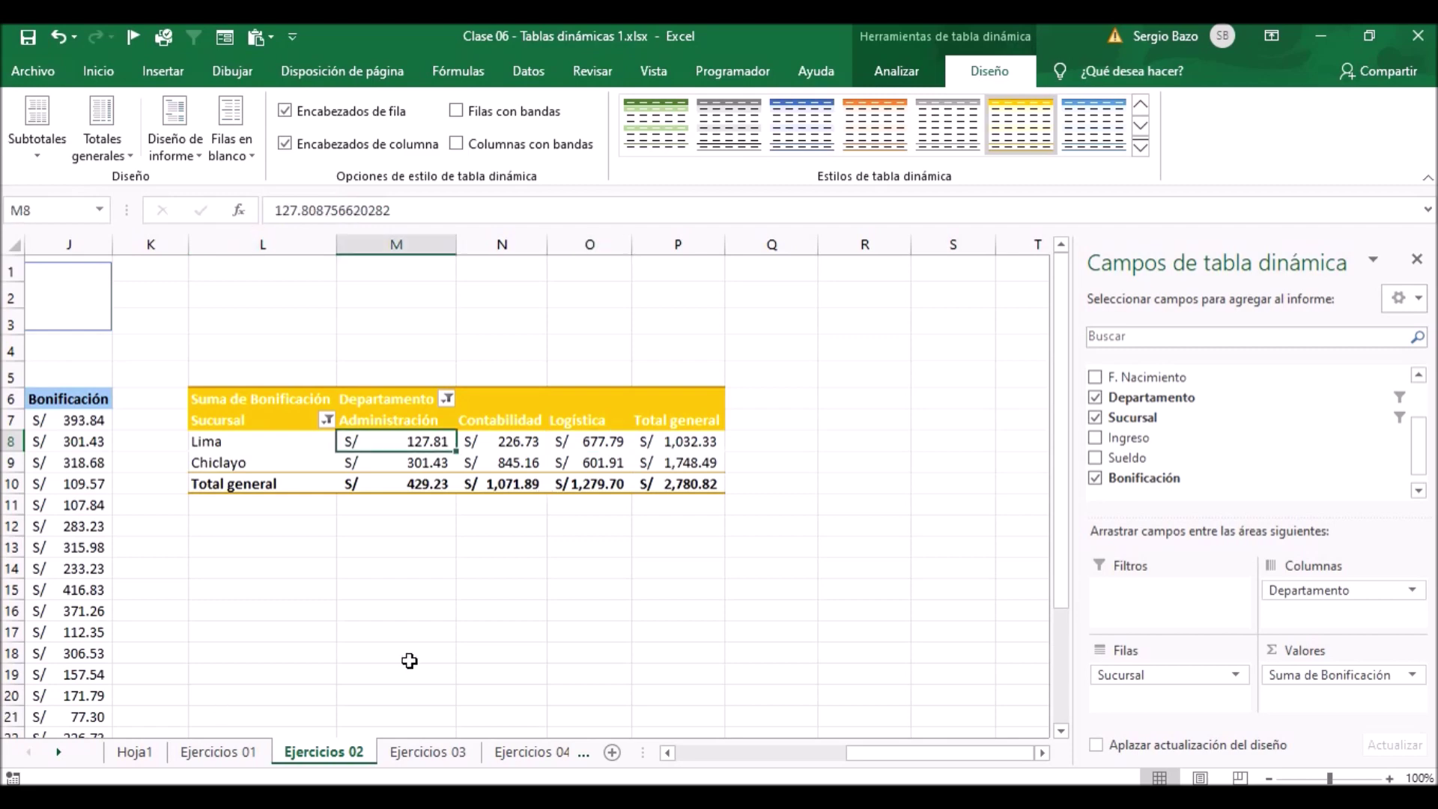
Insert a pivot table from the Ejercicios 03 employee data on a new worksheet.
left_click(427, 752)
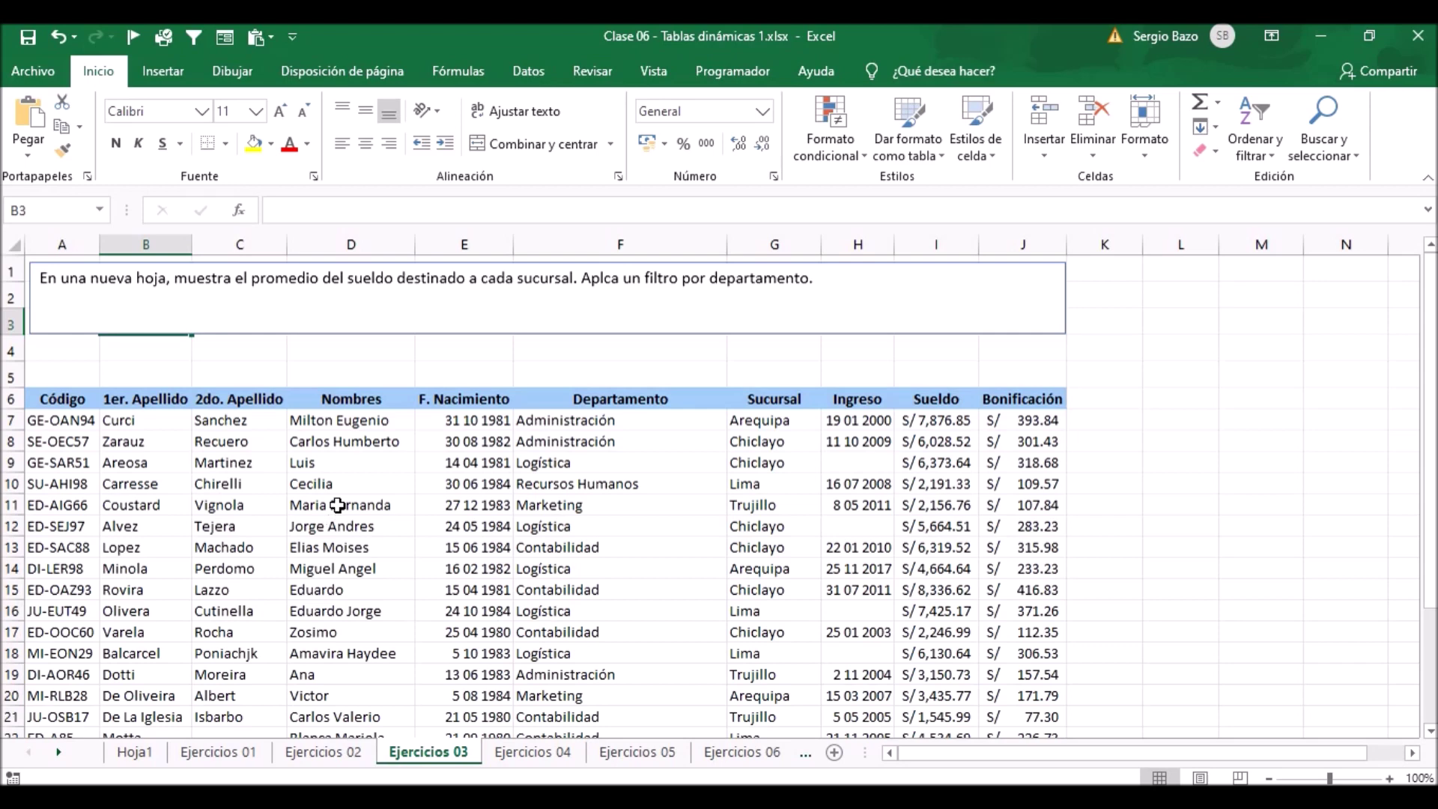
left_click(338, 506)
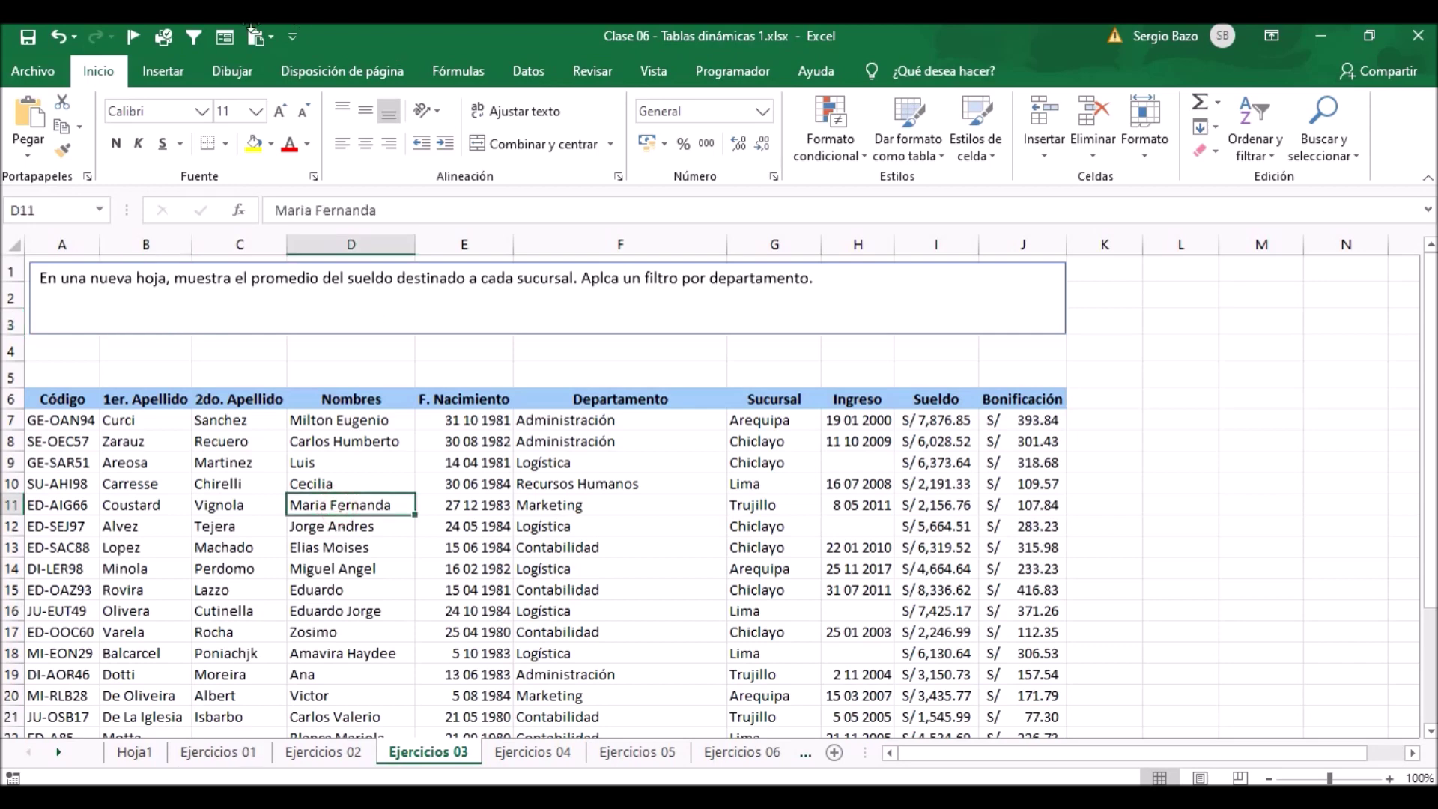
left_click(164, 72)
left_click(34, 124)
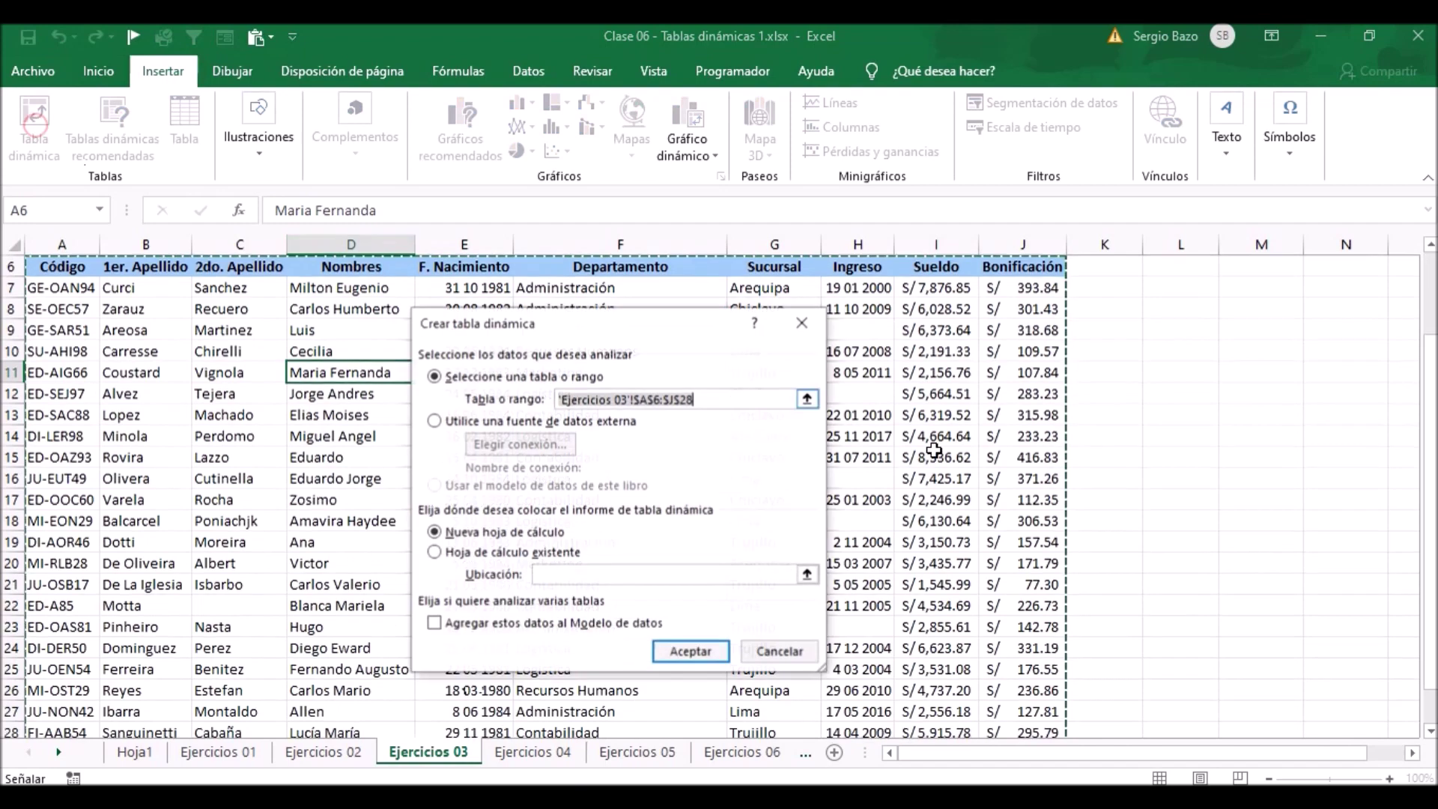
left_click(690, 650)
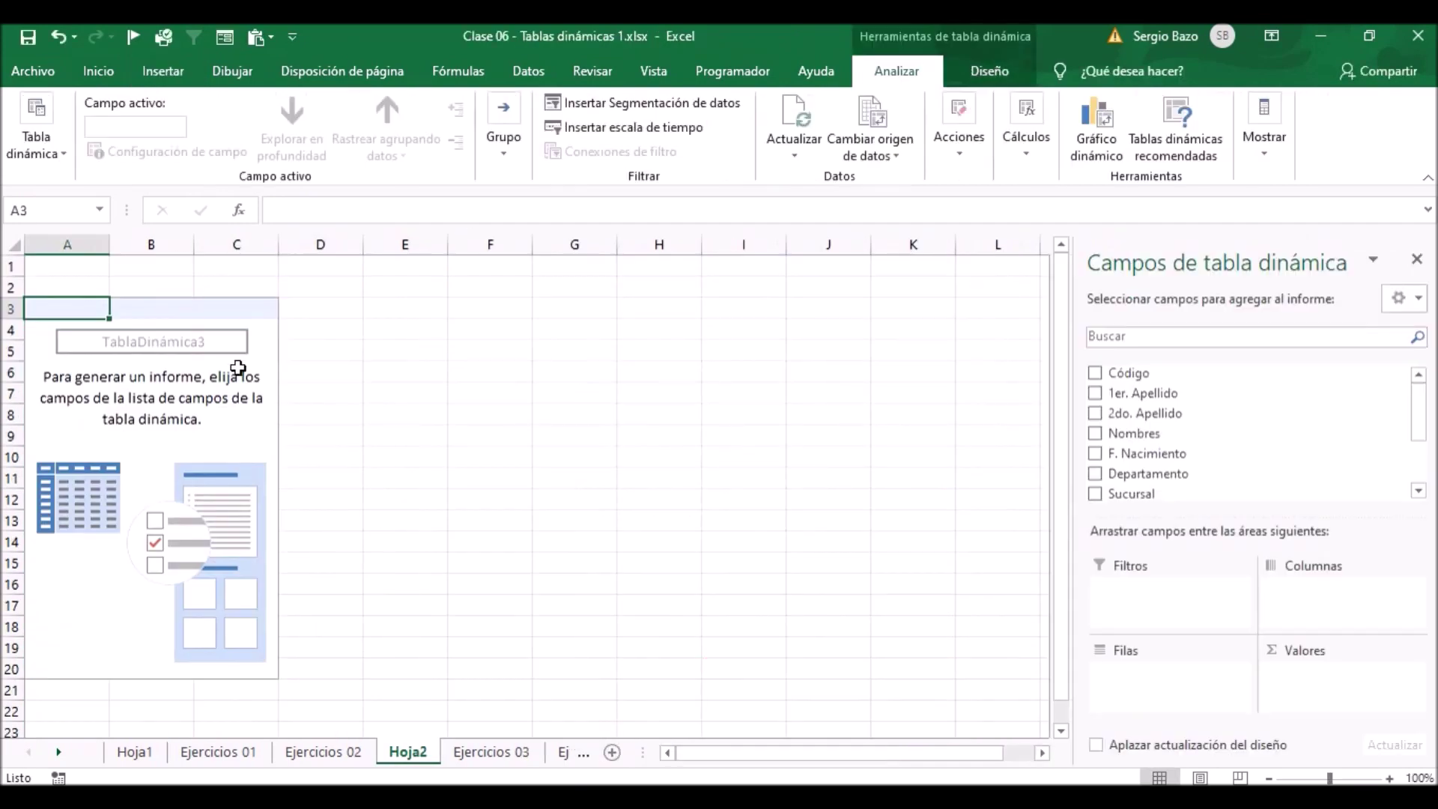
left_click(170, 441)
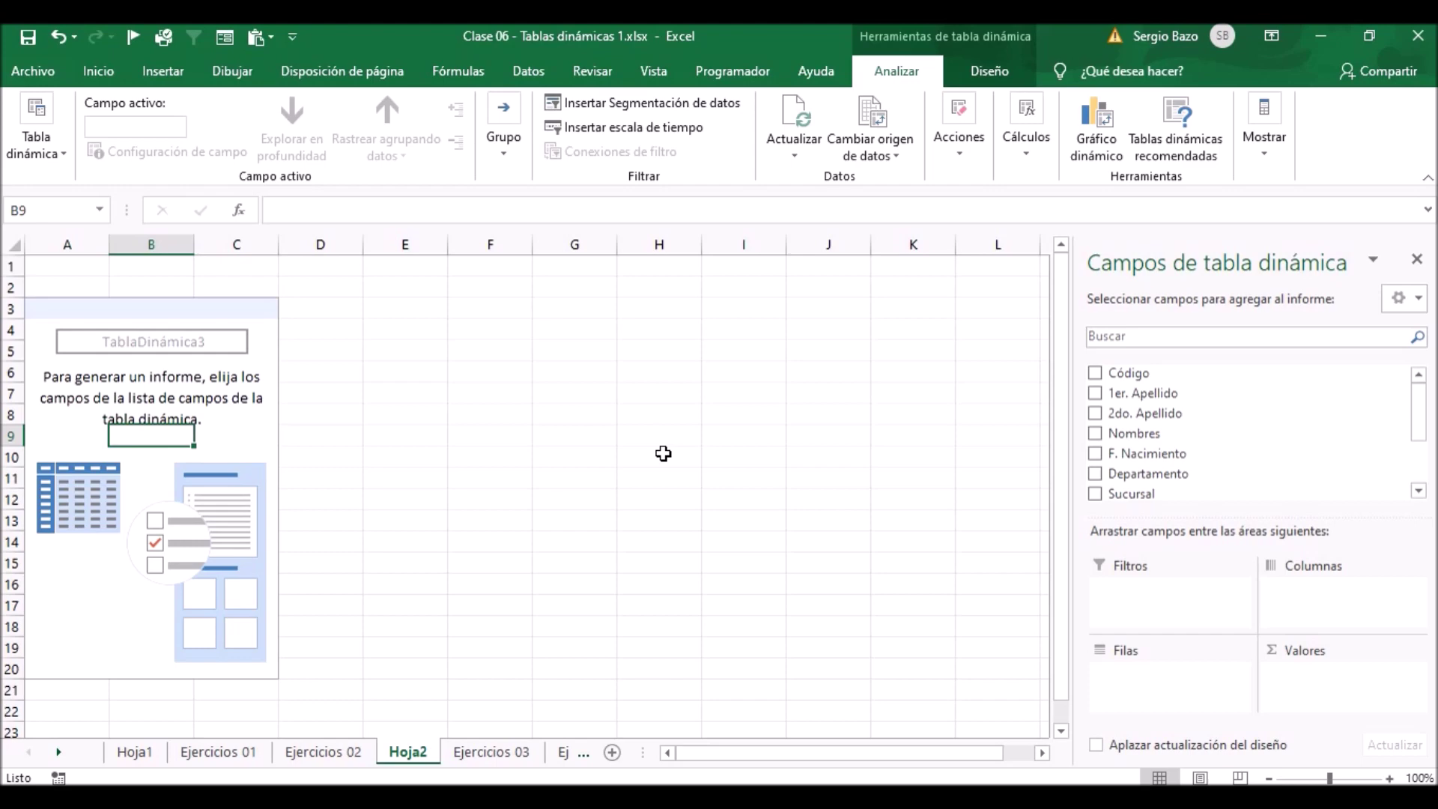
Review the task text on Ejercicios 03, then return to Hoja2.
left_click(488, 751)
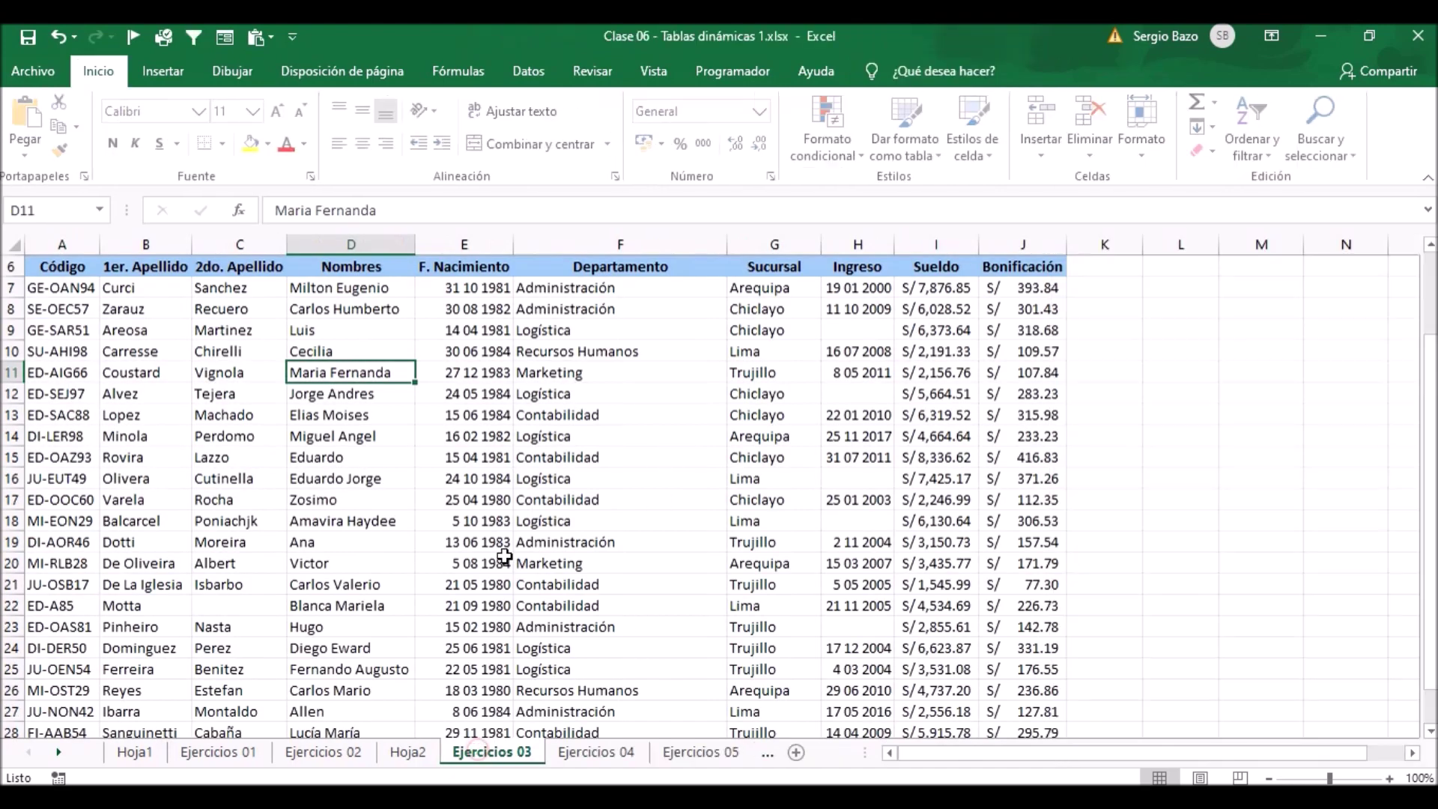
scroll(405, 666, "up", 2)
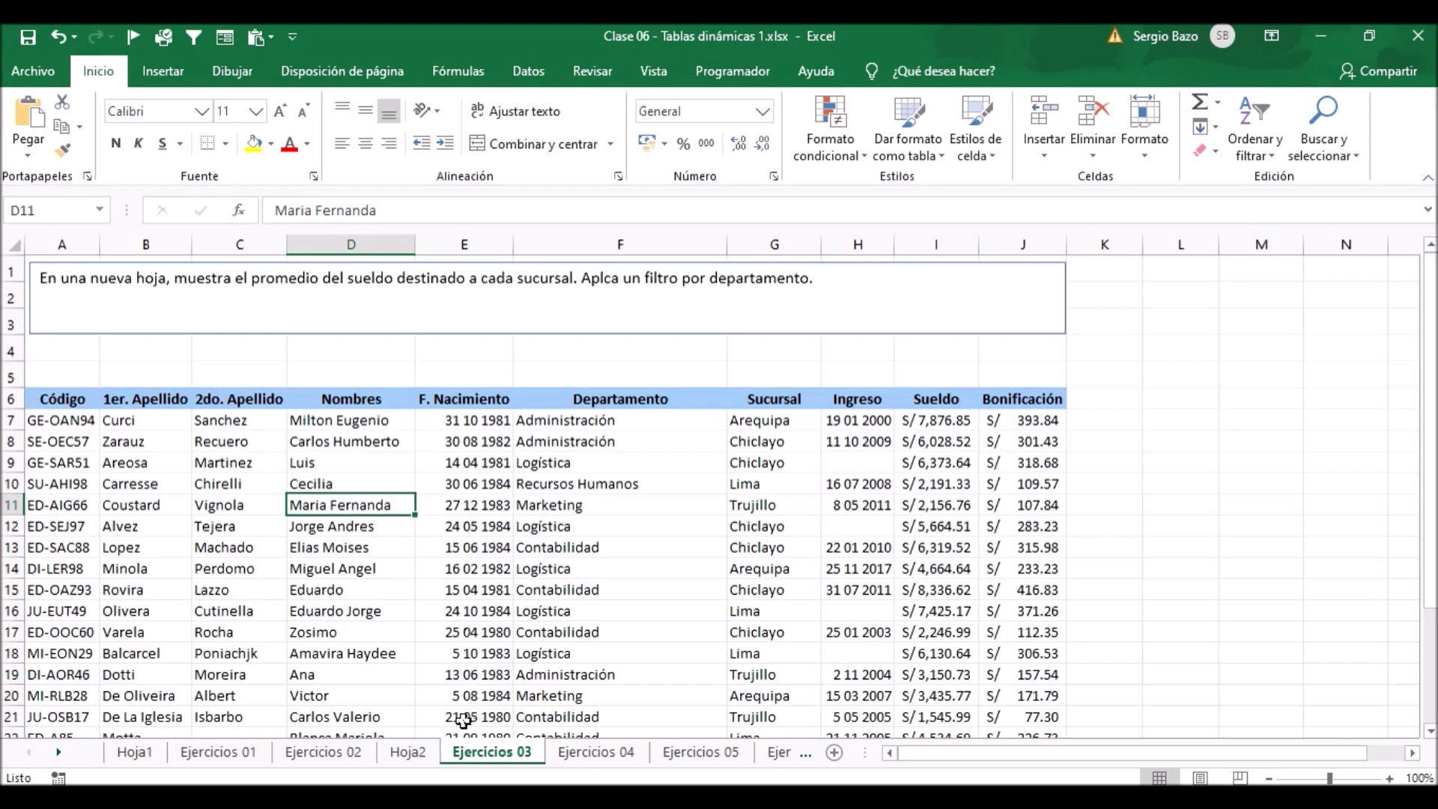
left_click(408, 752)
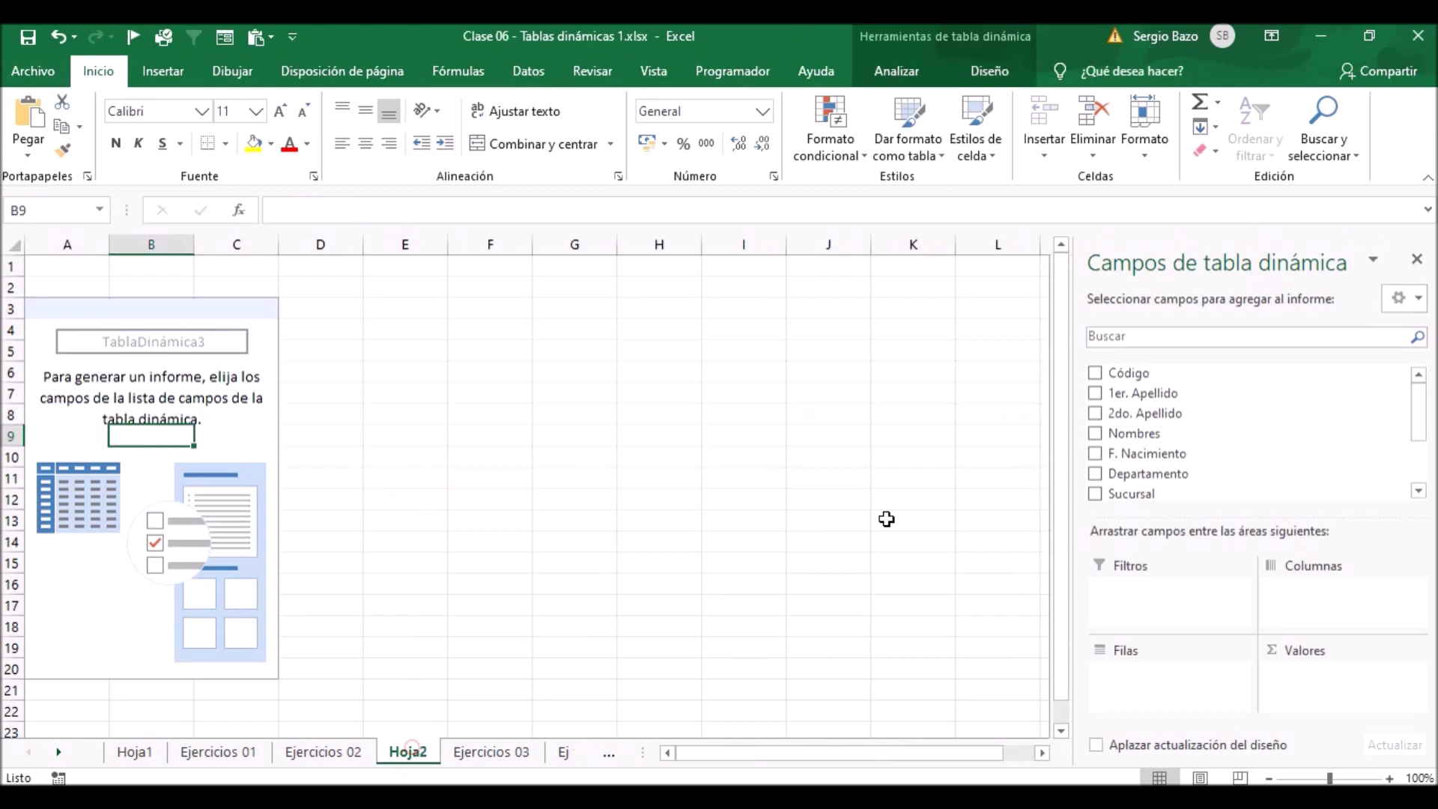
Drag Sueldo into the Valores area, giving a Suma de Sueldo of 104302.0738.
left_click(1418, 490)
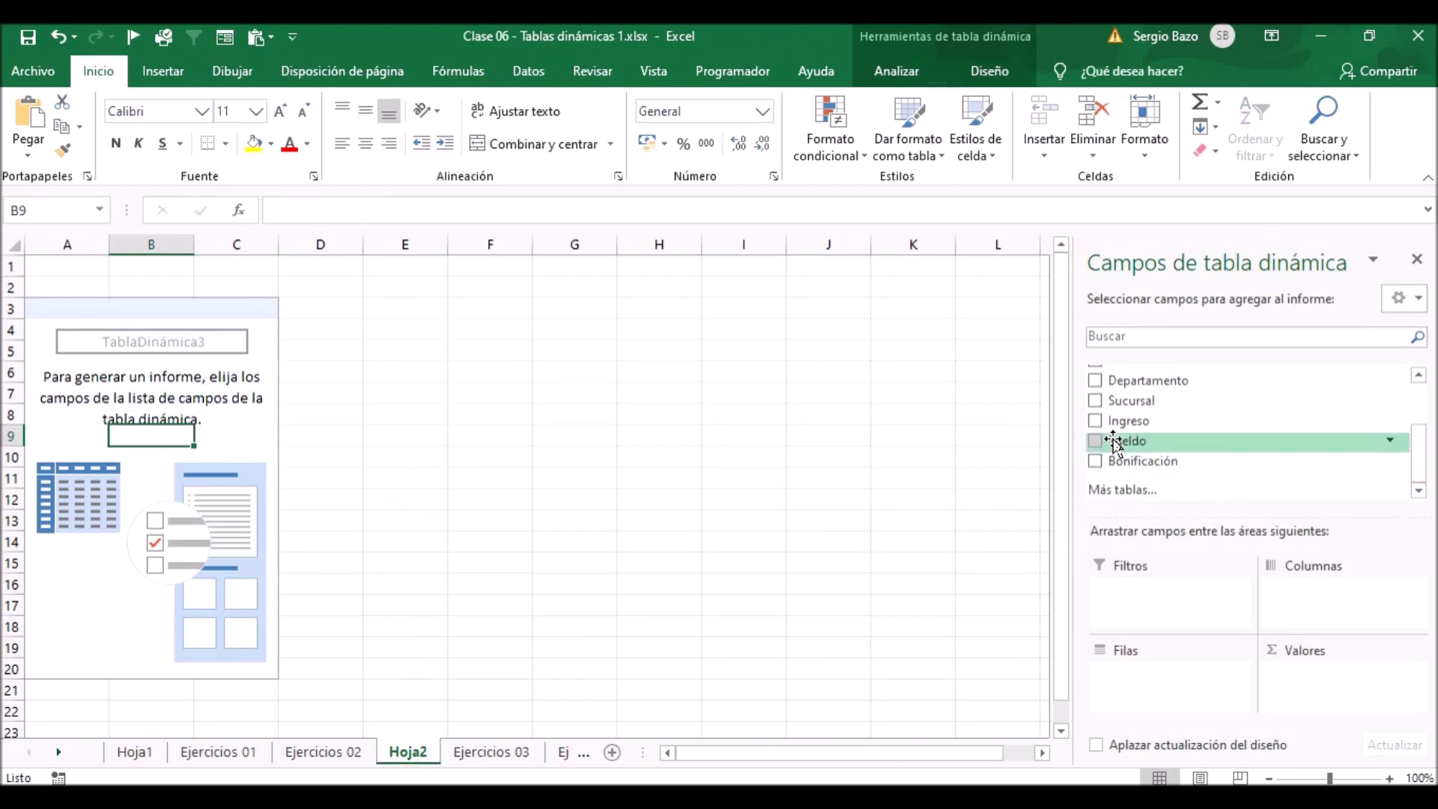
mouse_move(1116, 440)
left_mouse_down()
mouse_move(1265, 584)
mouse_move(1305, 674)
left_mouse_up()
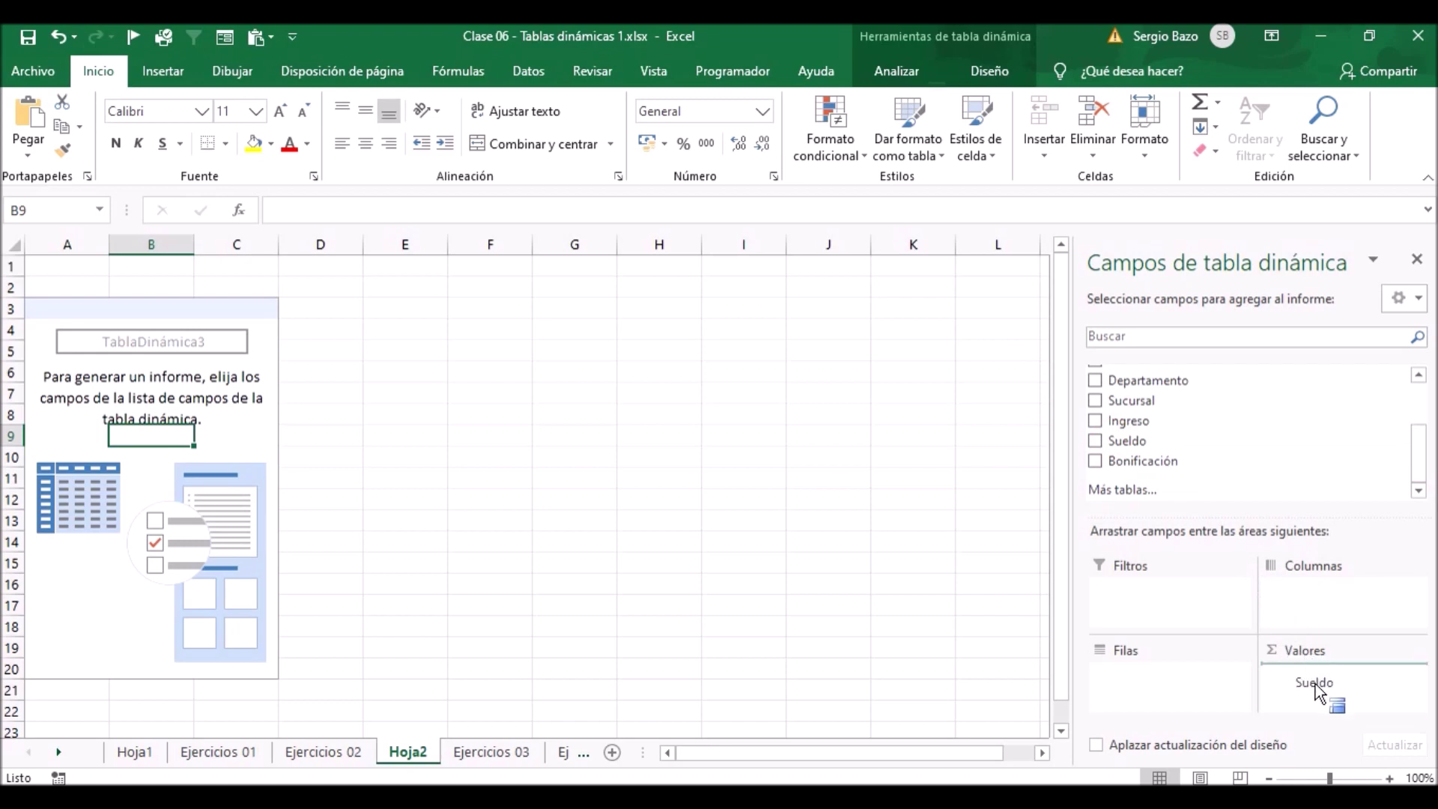
left_click_drag(1315, 684, 1315, 684)
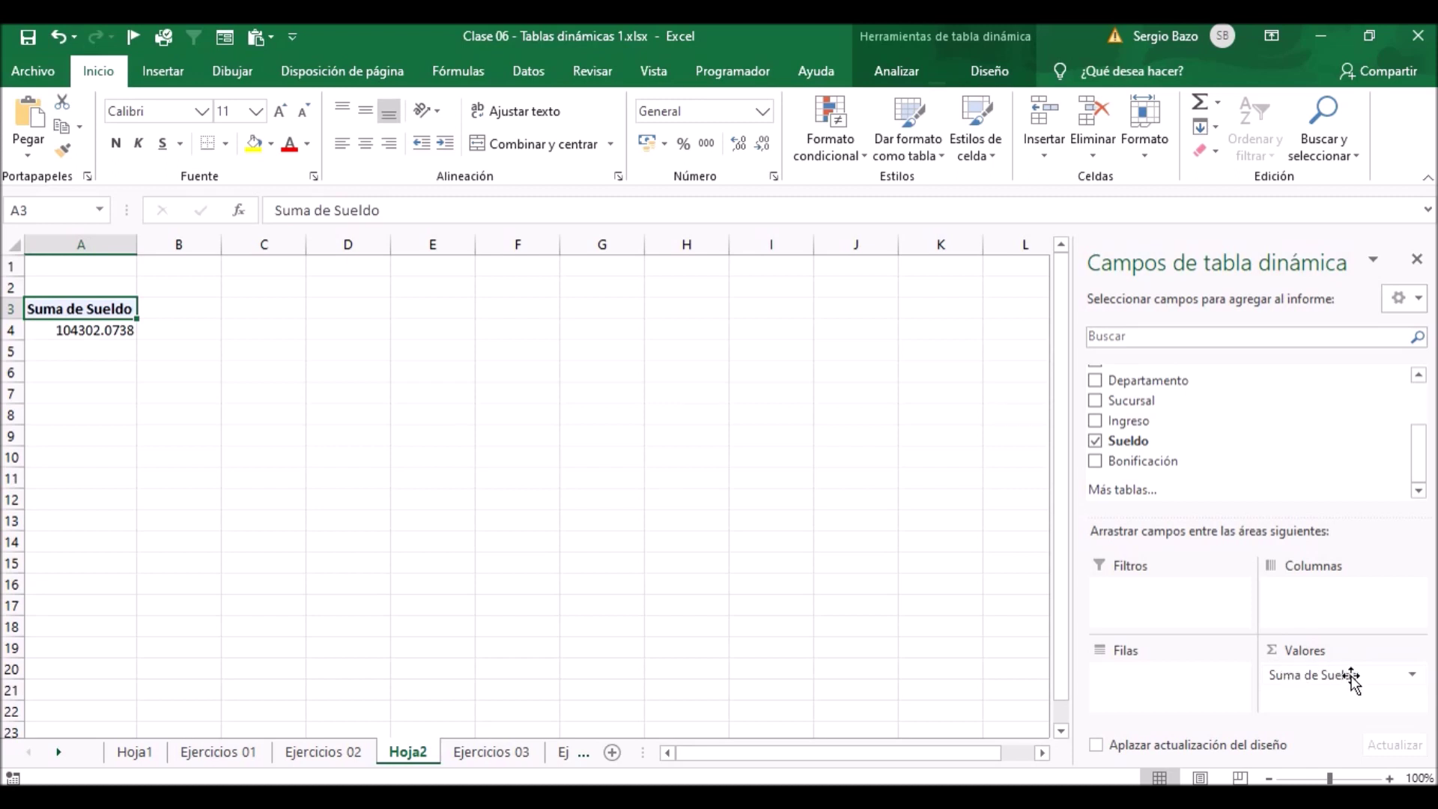
left_click(1347, 676)
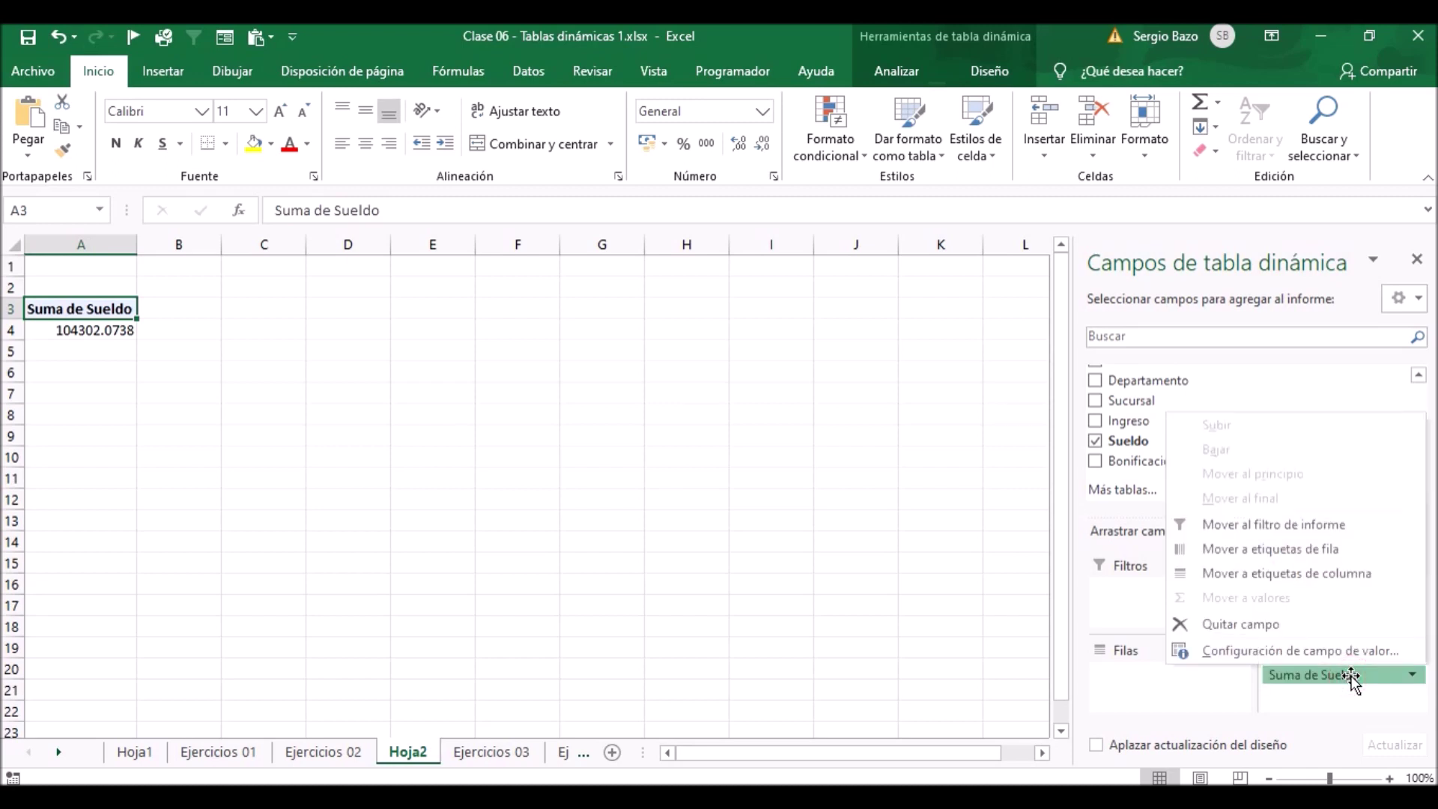
Change the Sueldo value field to Promedio, showing 4741.003356.
left_click(1300, 653)
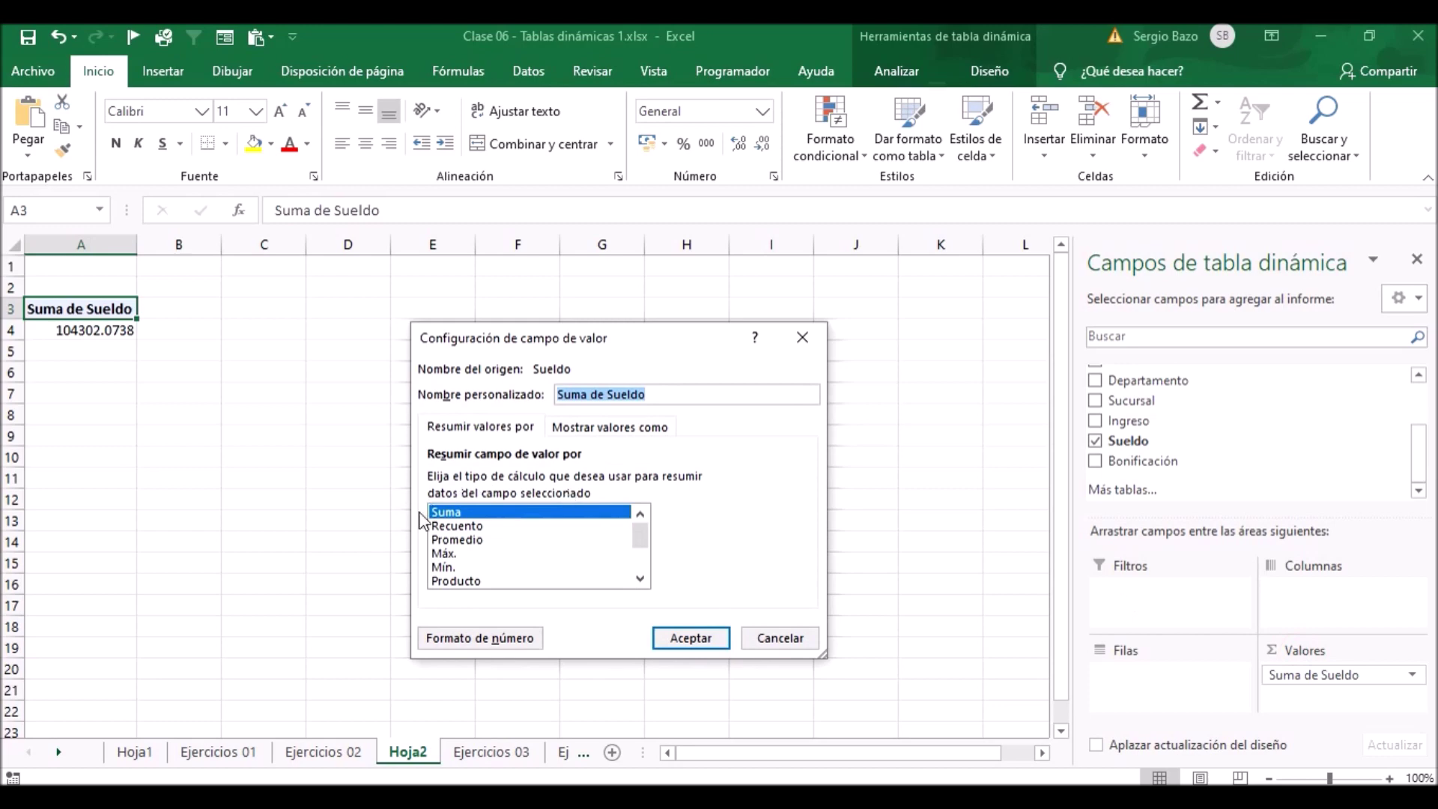
mouse_move(637, 524)
left_mouse_down()
mouse_move(639, 563)
mouse_move(638, 524)
left_mouse_up()
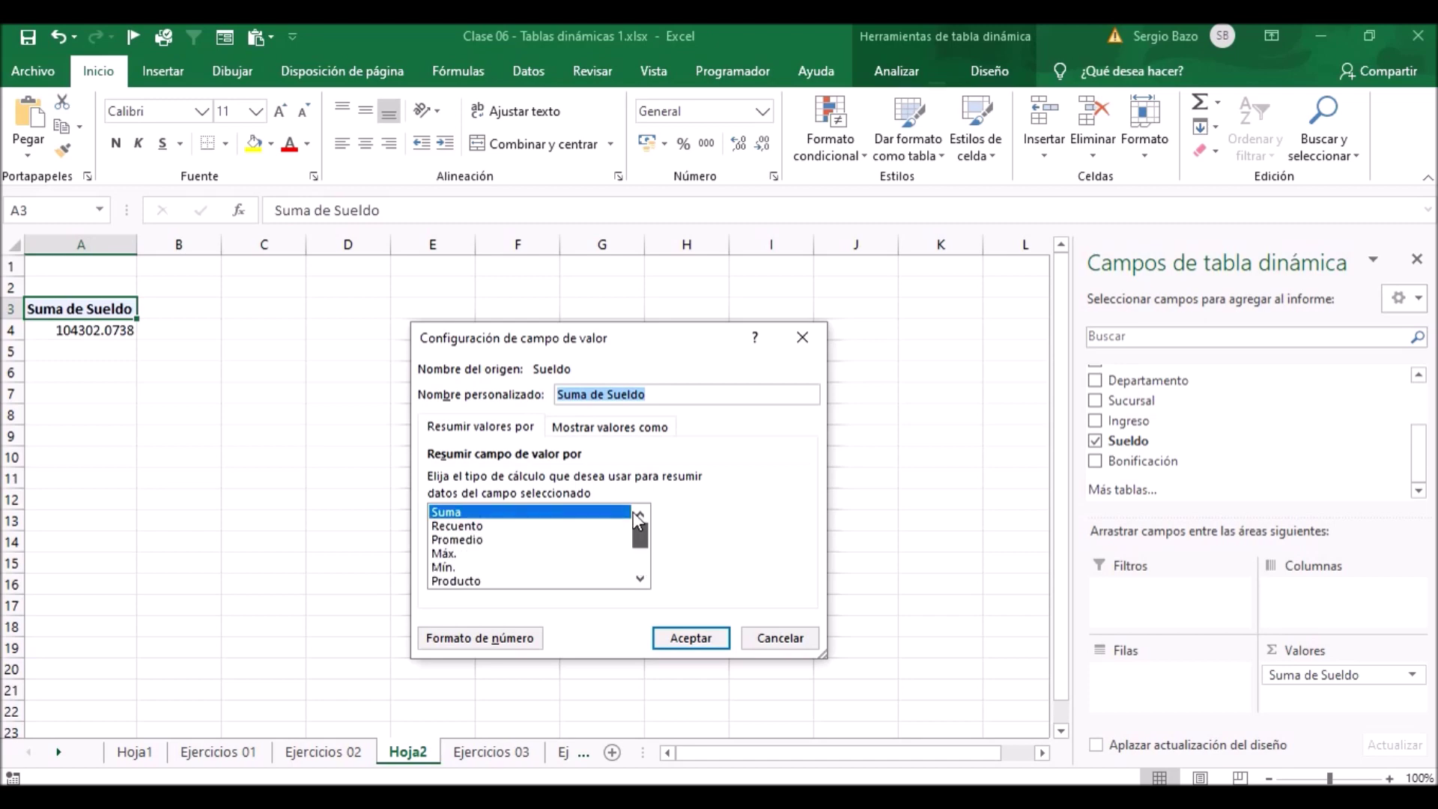
left_click(453, 540)
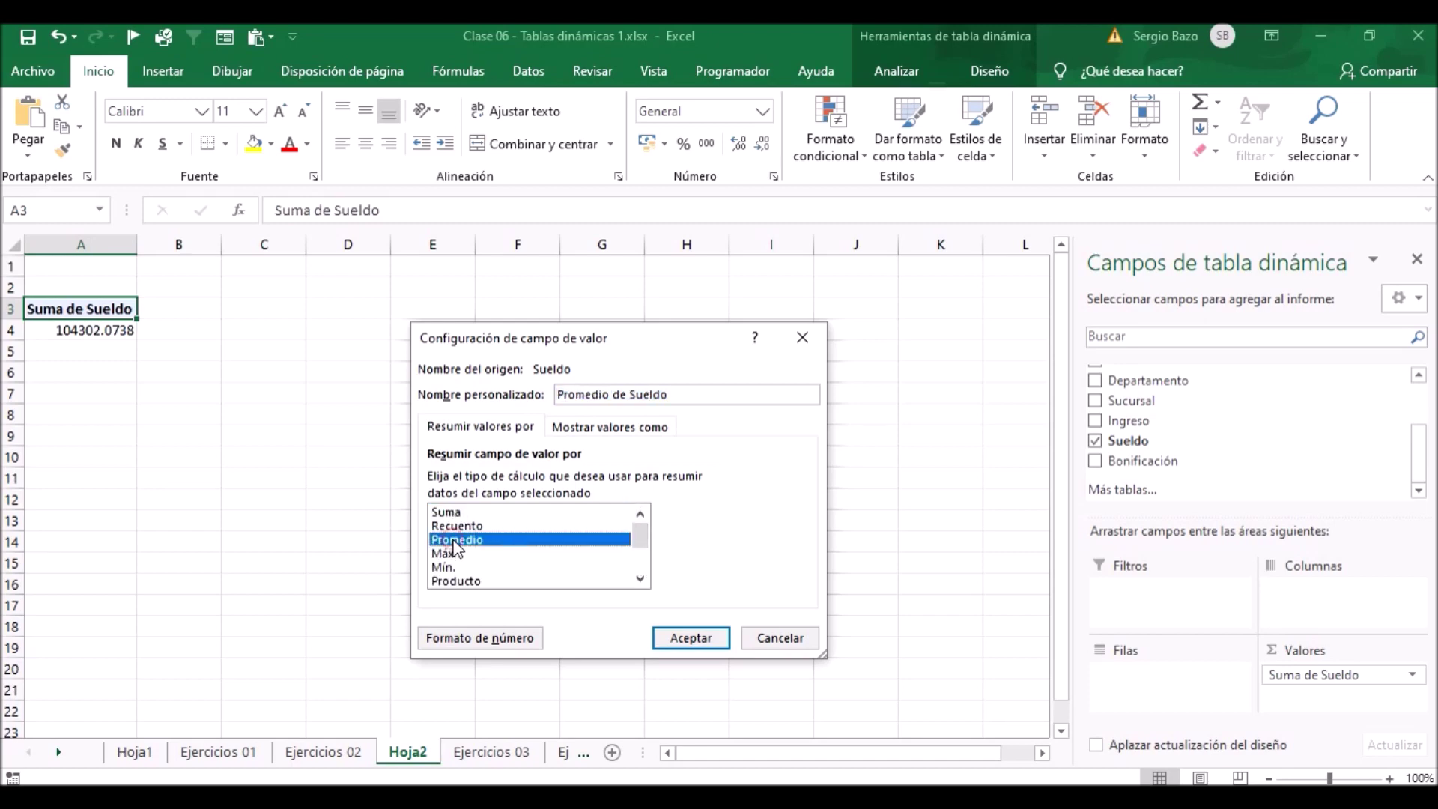
left_click(703, 639)
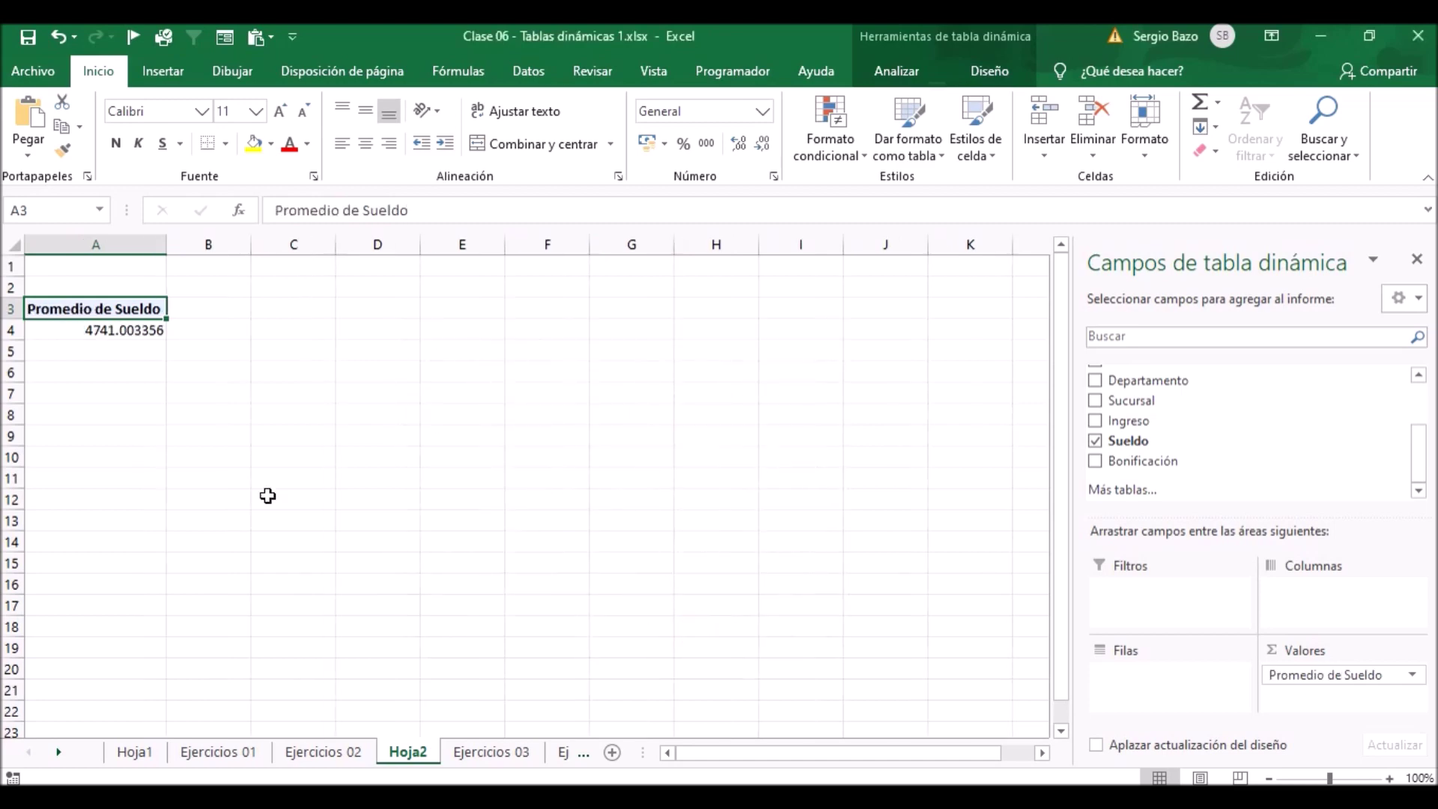
left_click(75, 330)
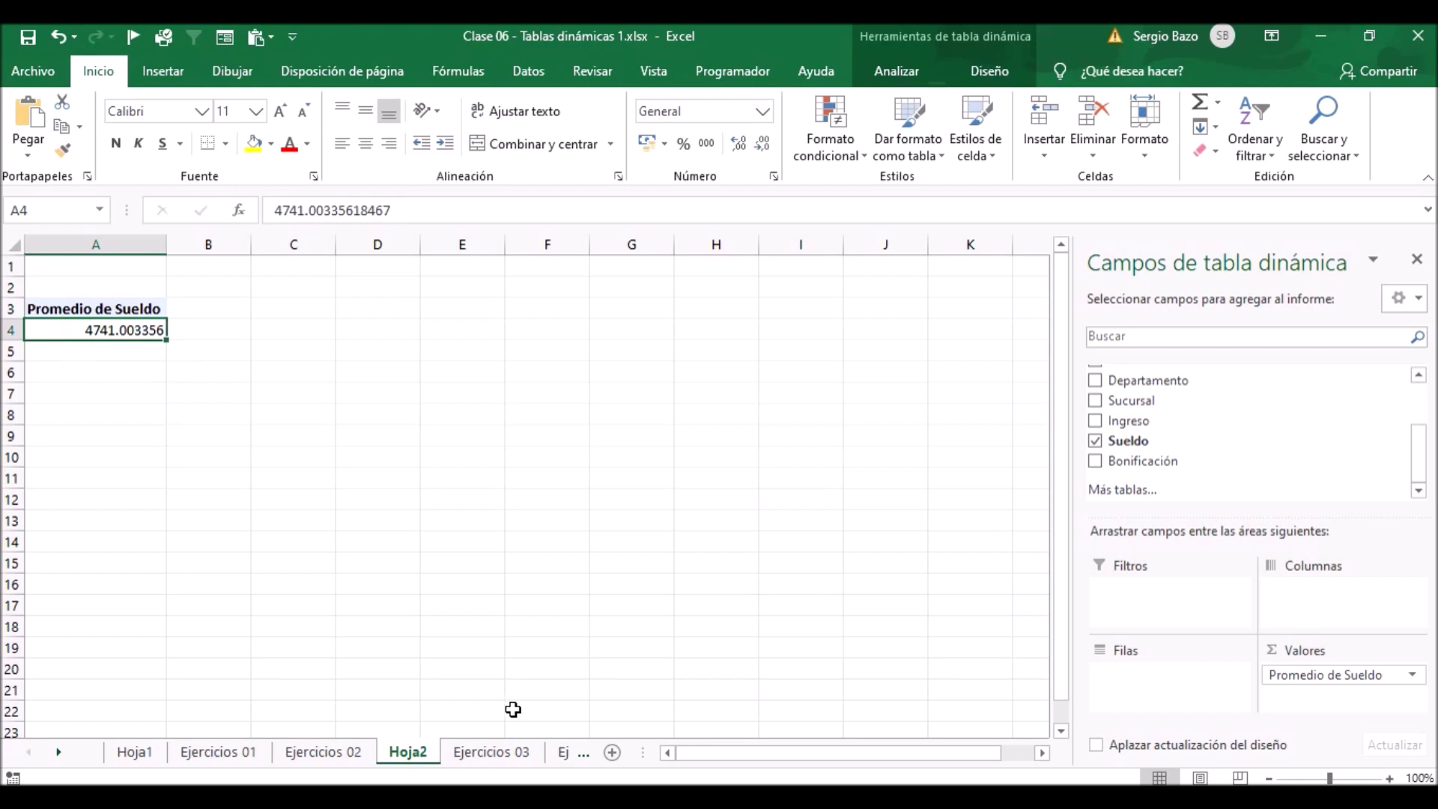
List each Sucursal as a pivot row and format the averages in B4:B8 as S/ accounting.
left_click(487, 752)
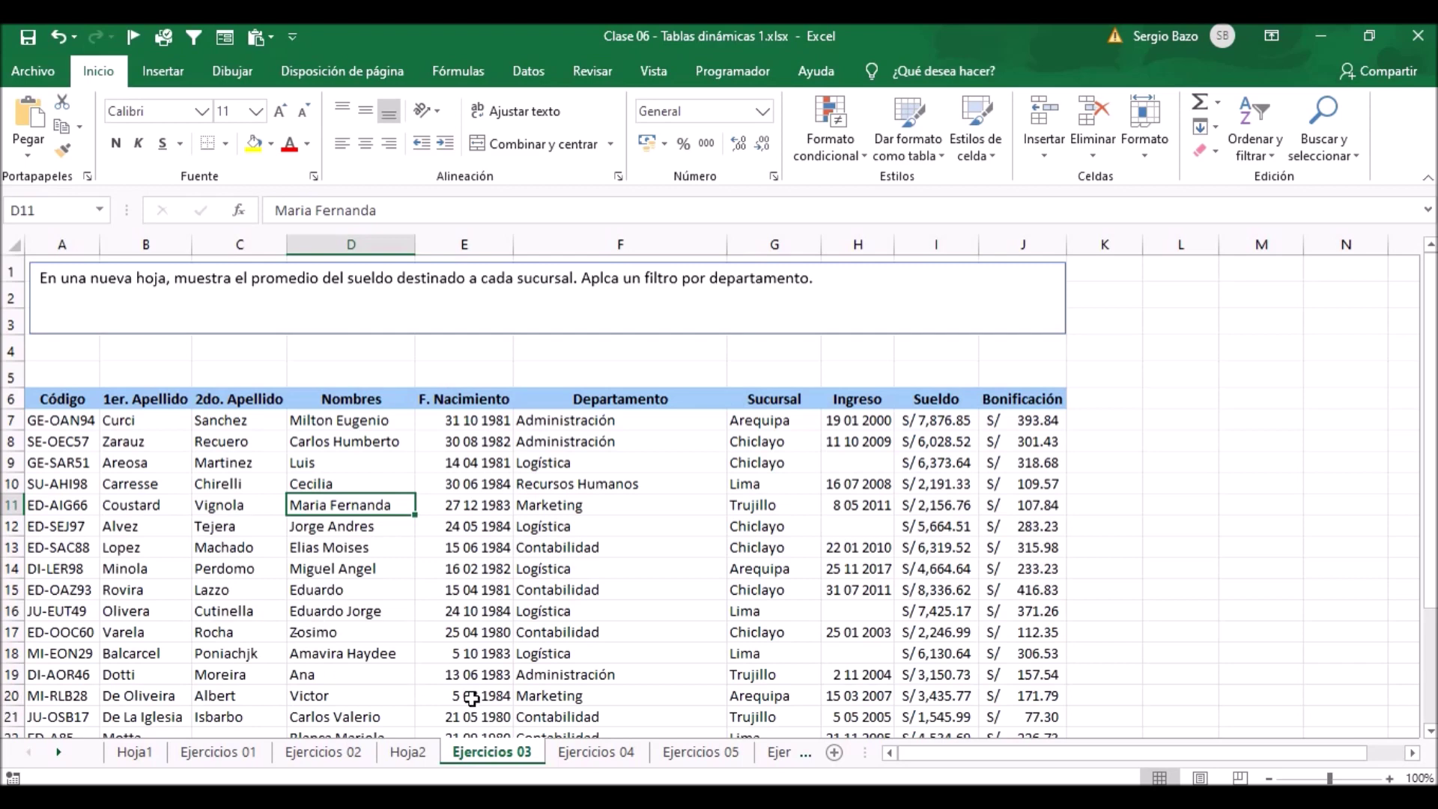
left_click(410, 752)
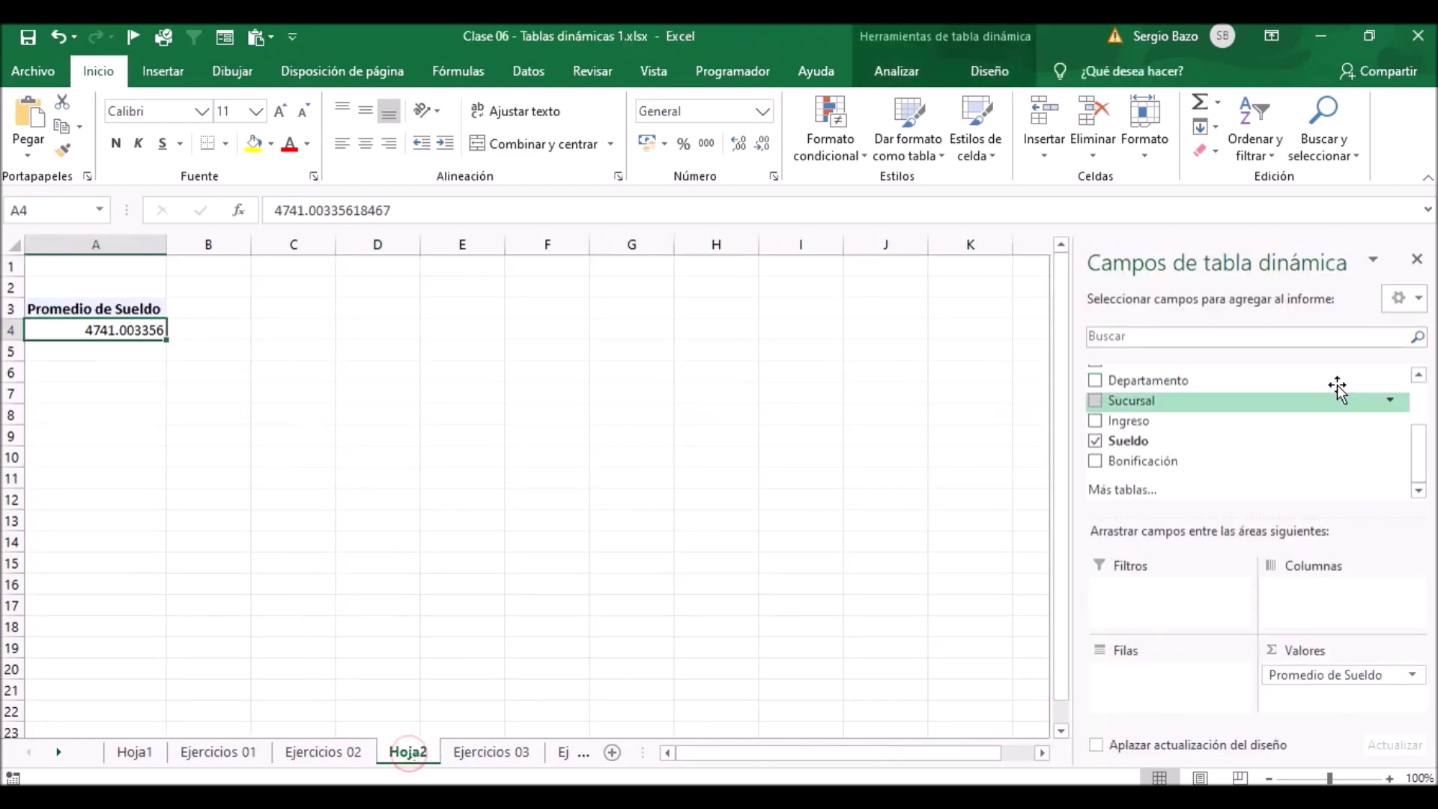
left_click_drag(1150, 402, 1130, 688)
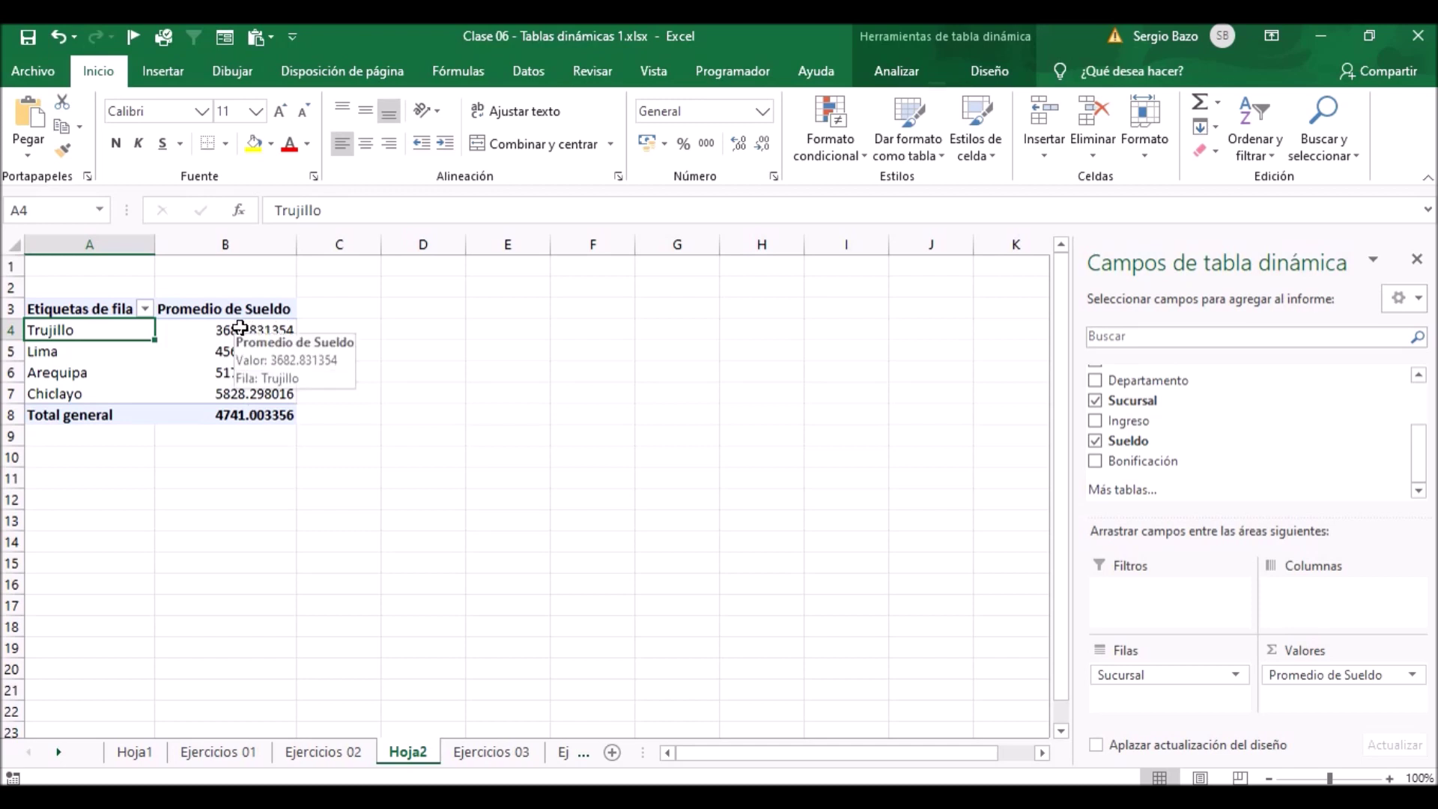
left_click_drag(244, 327, 234, 417)
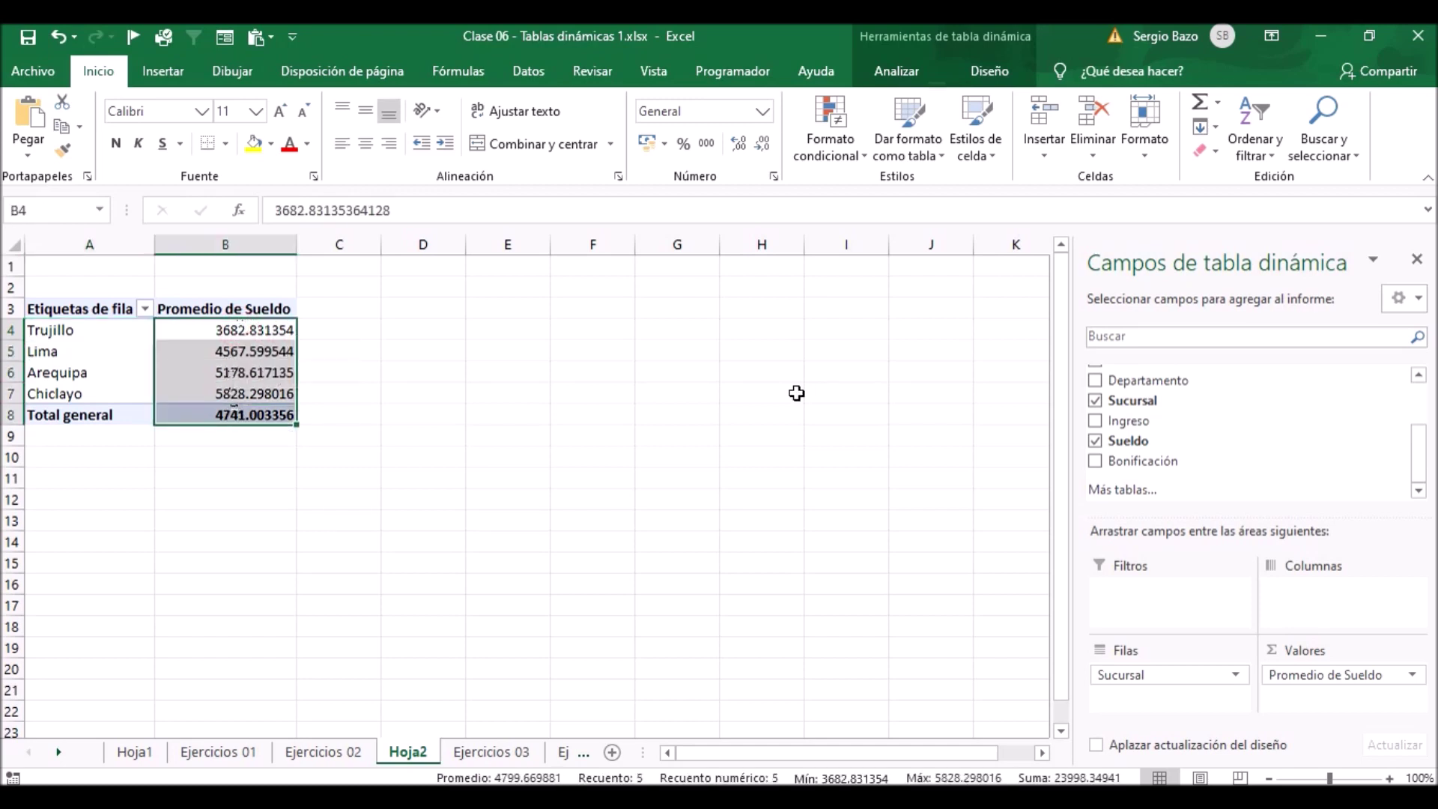
left_click(647, 143)
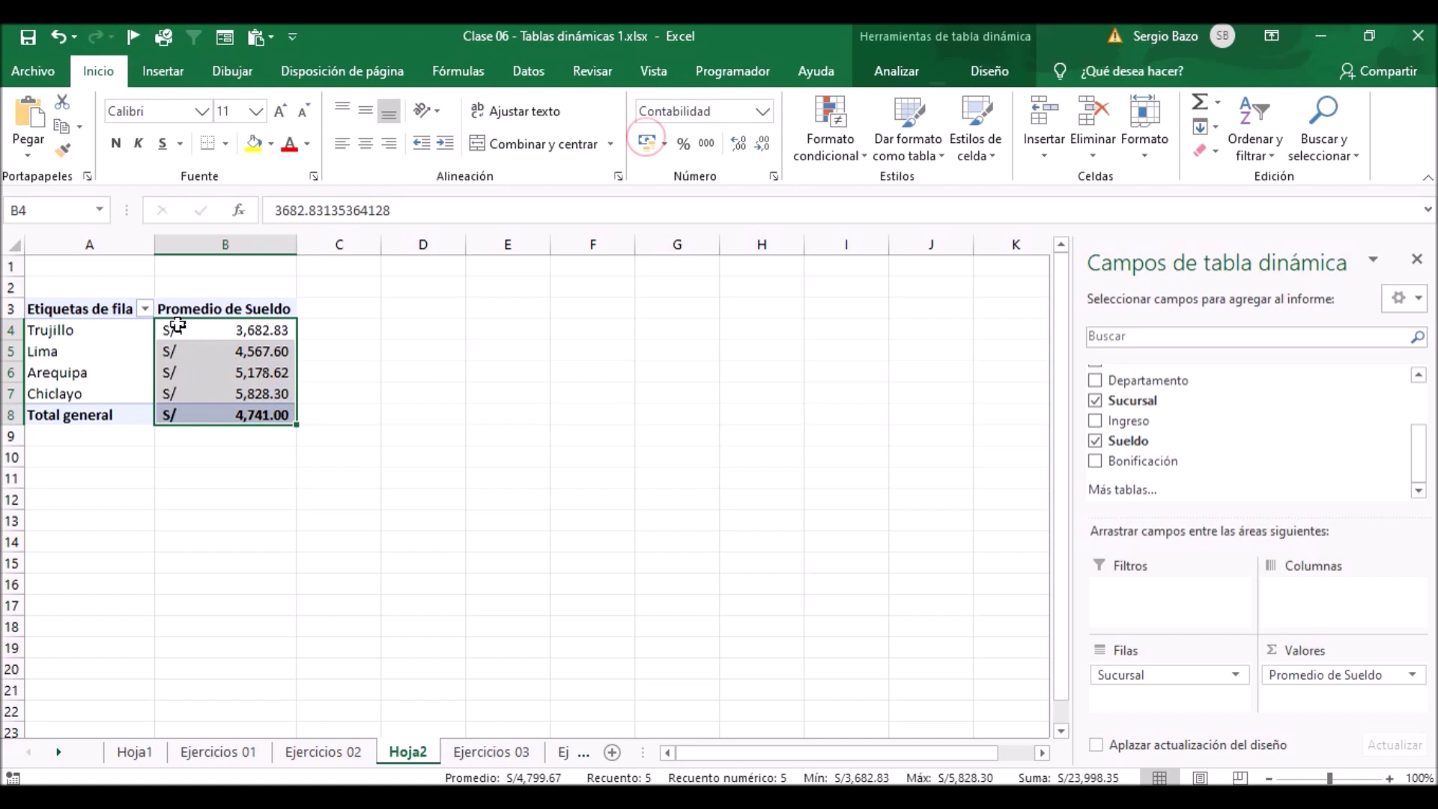
Retitle the A3 row-label header as 'Sucursal'.
left_click(81, 310)
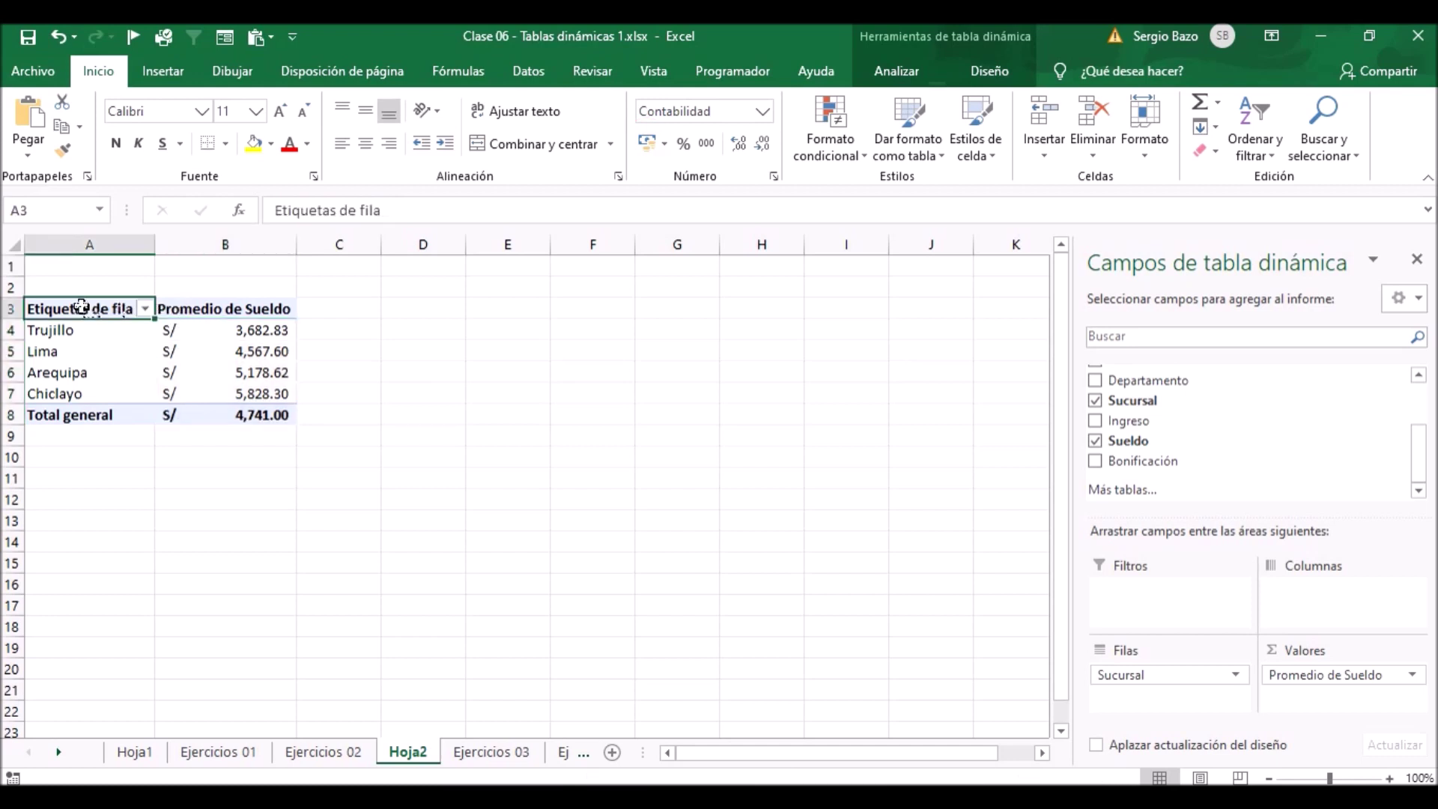
type("S")
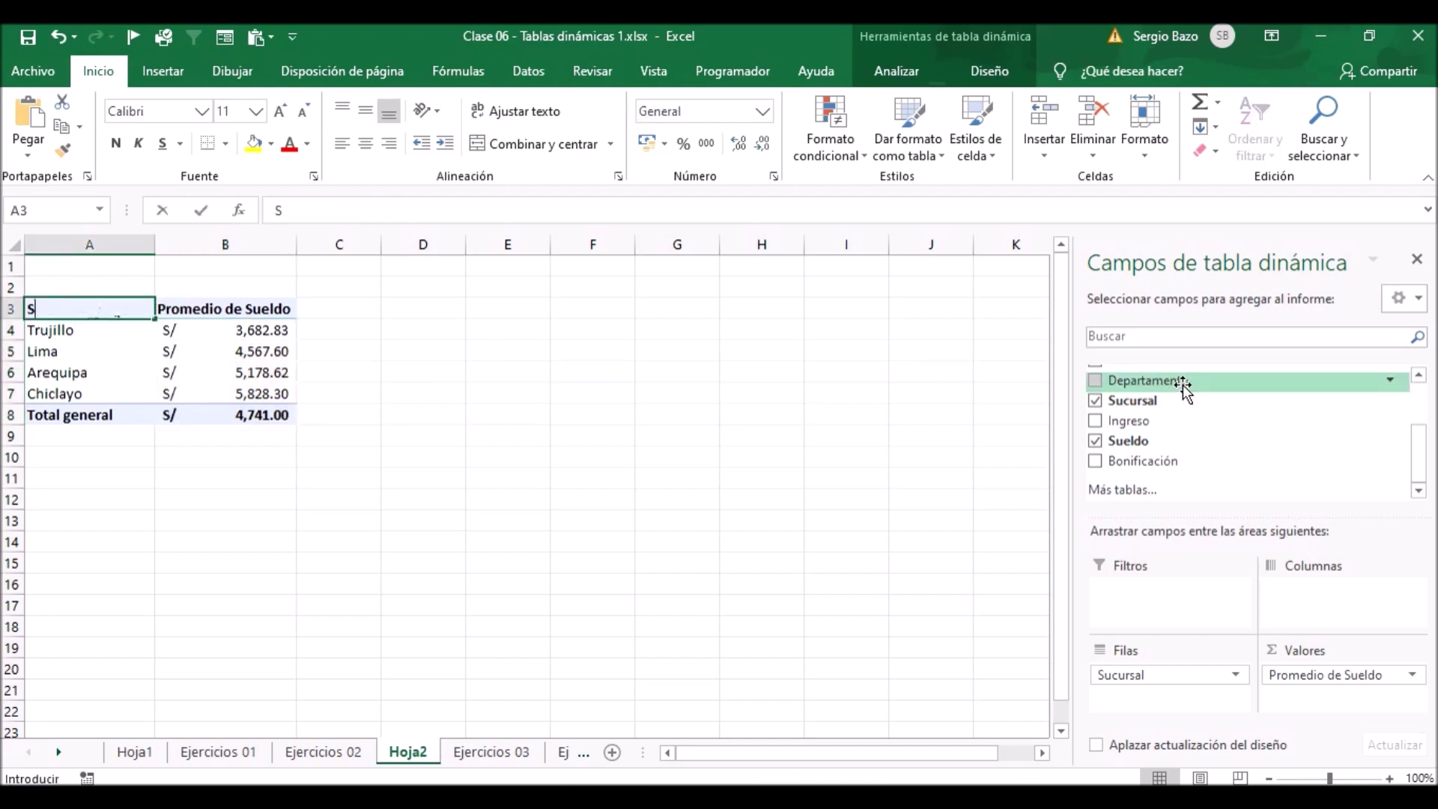
type("ucursal")
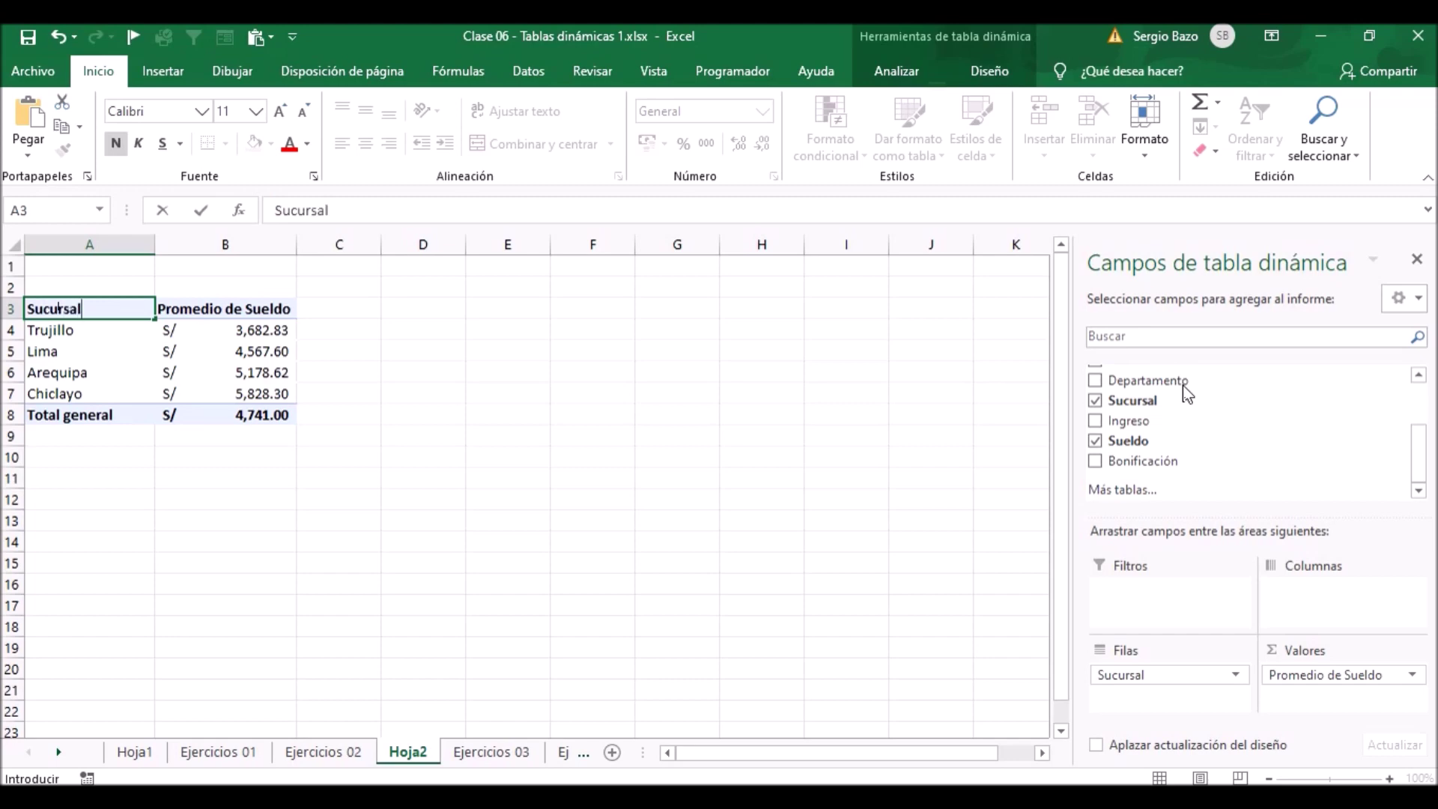
key("Return")
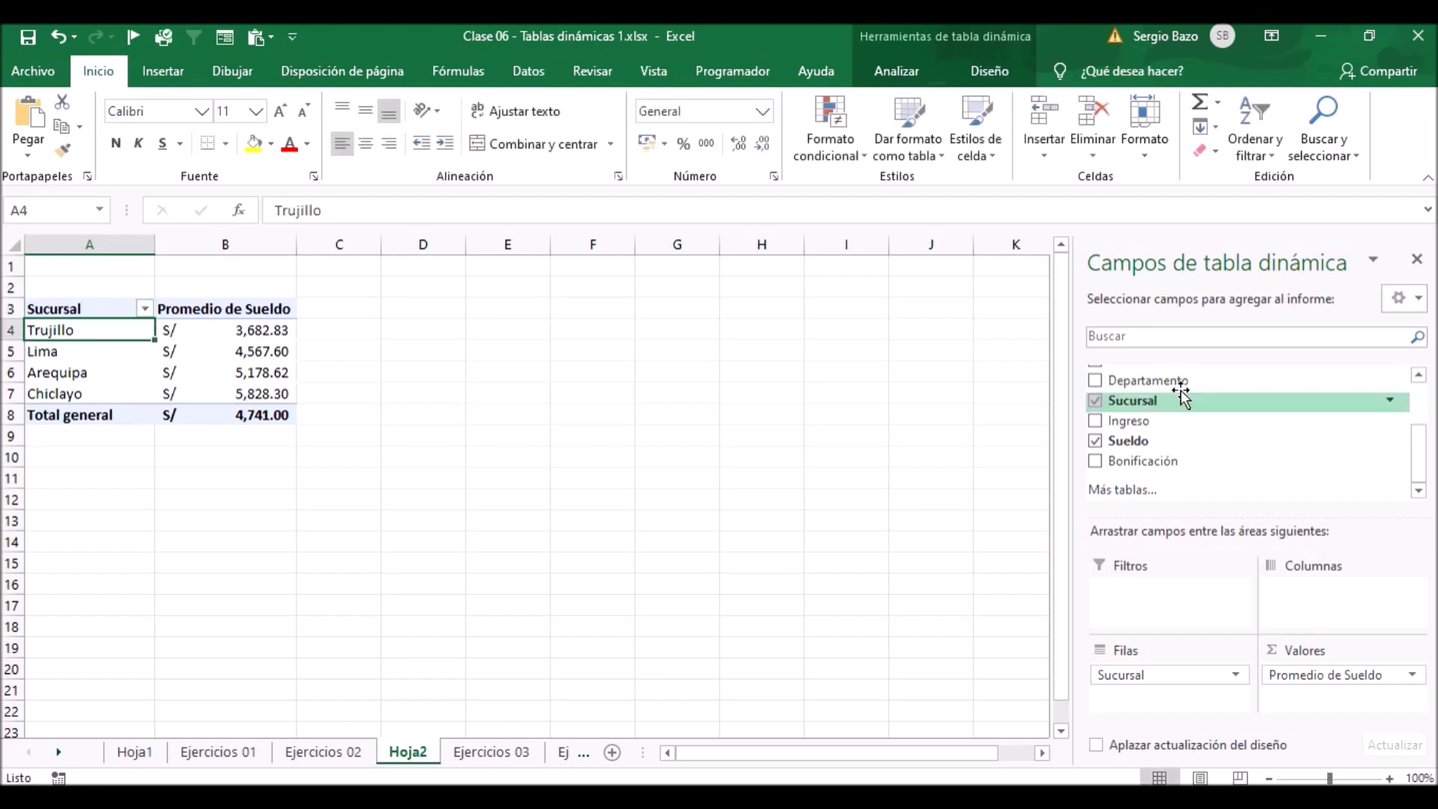
left_click(491, 752)
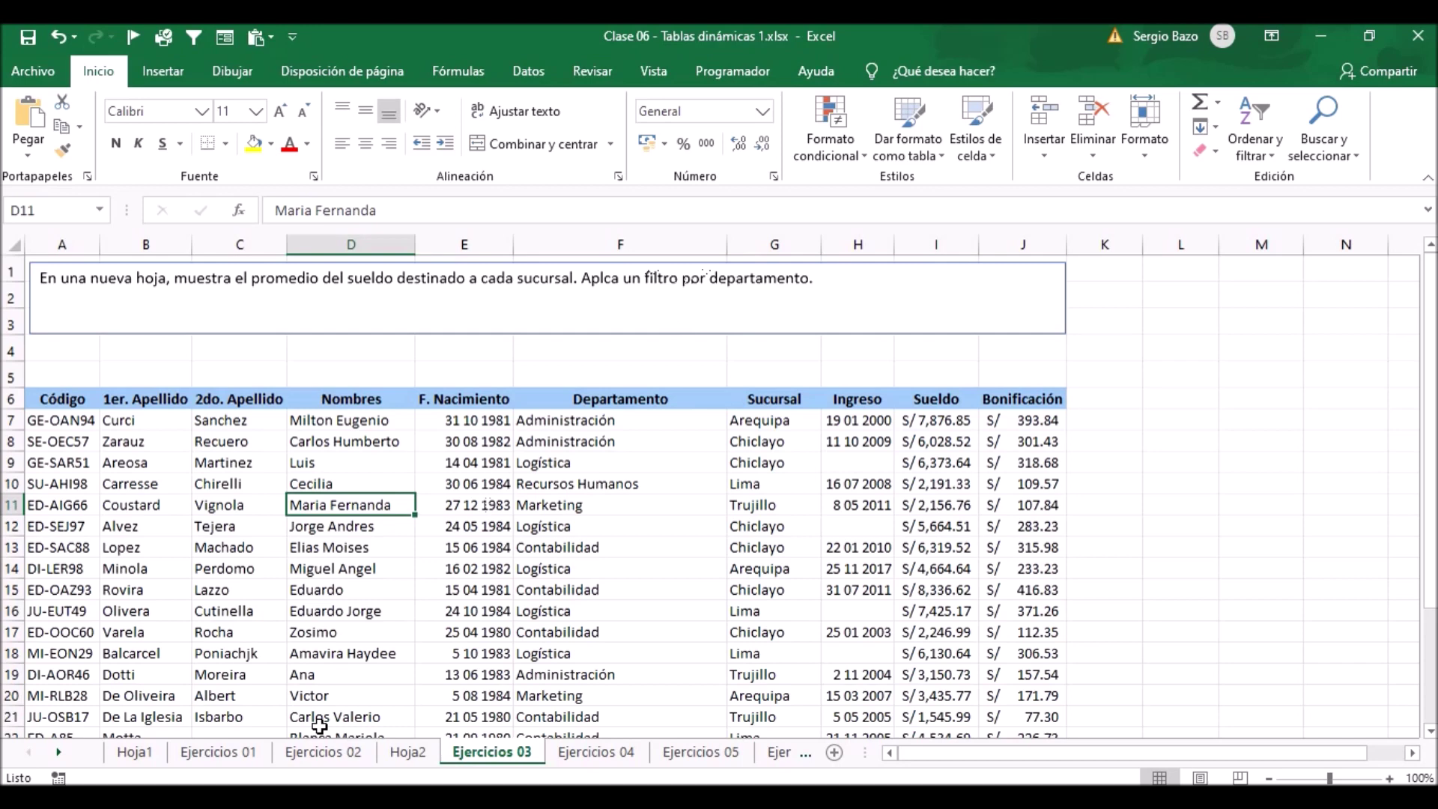
Add Departamento as a report filter above the average-salary pivot, left at (Todas).
left_click(406, 752)
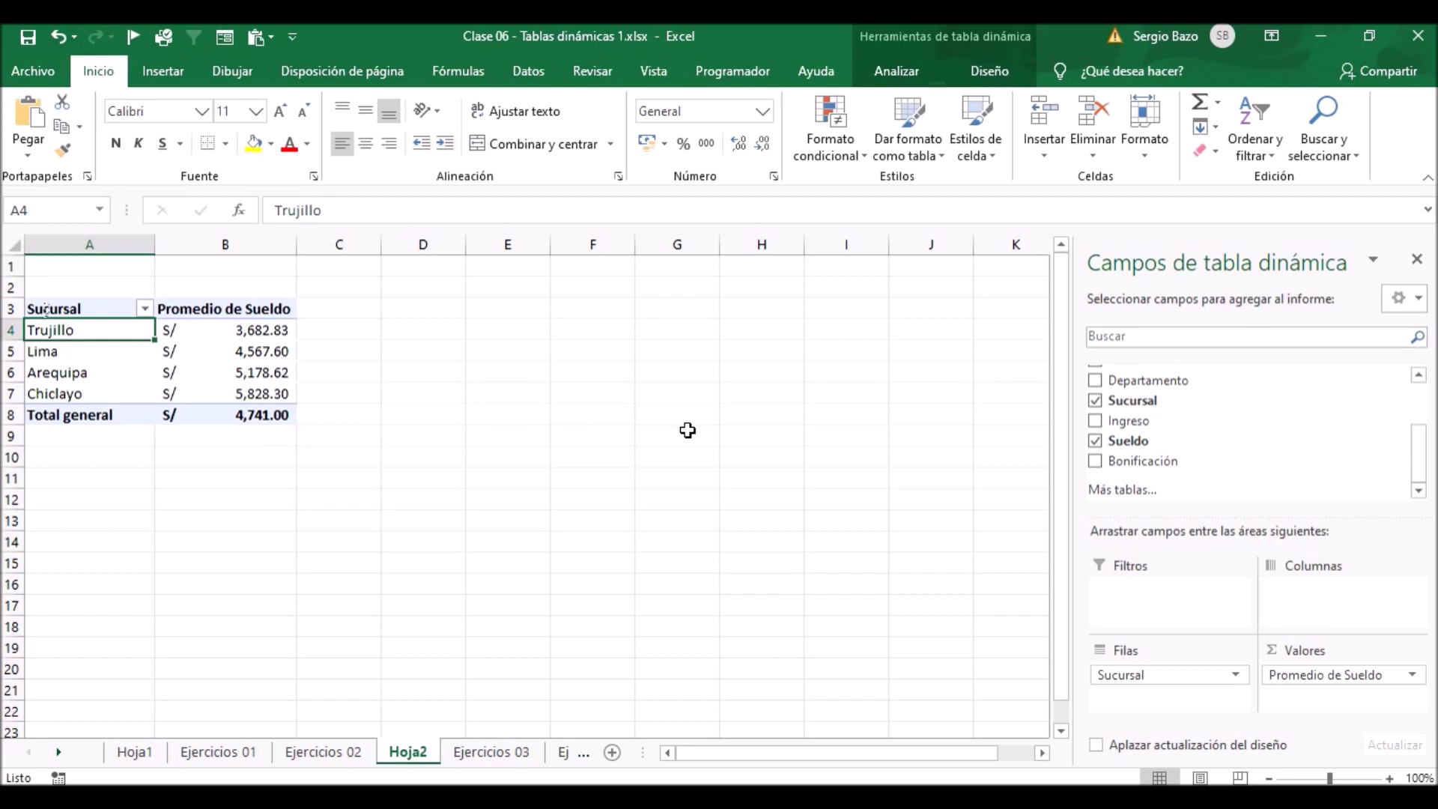
mouse_move(1148, 379)
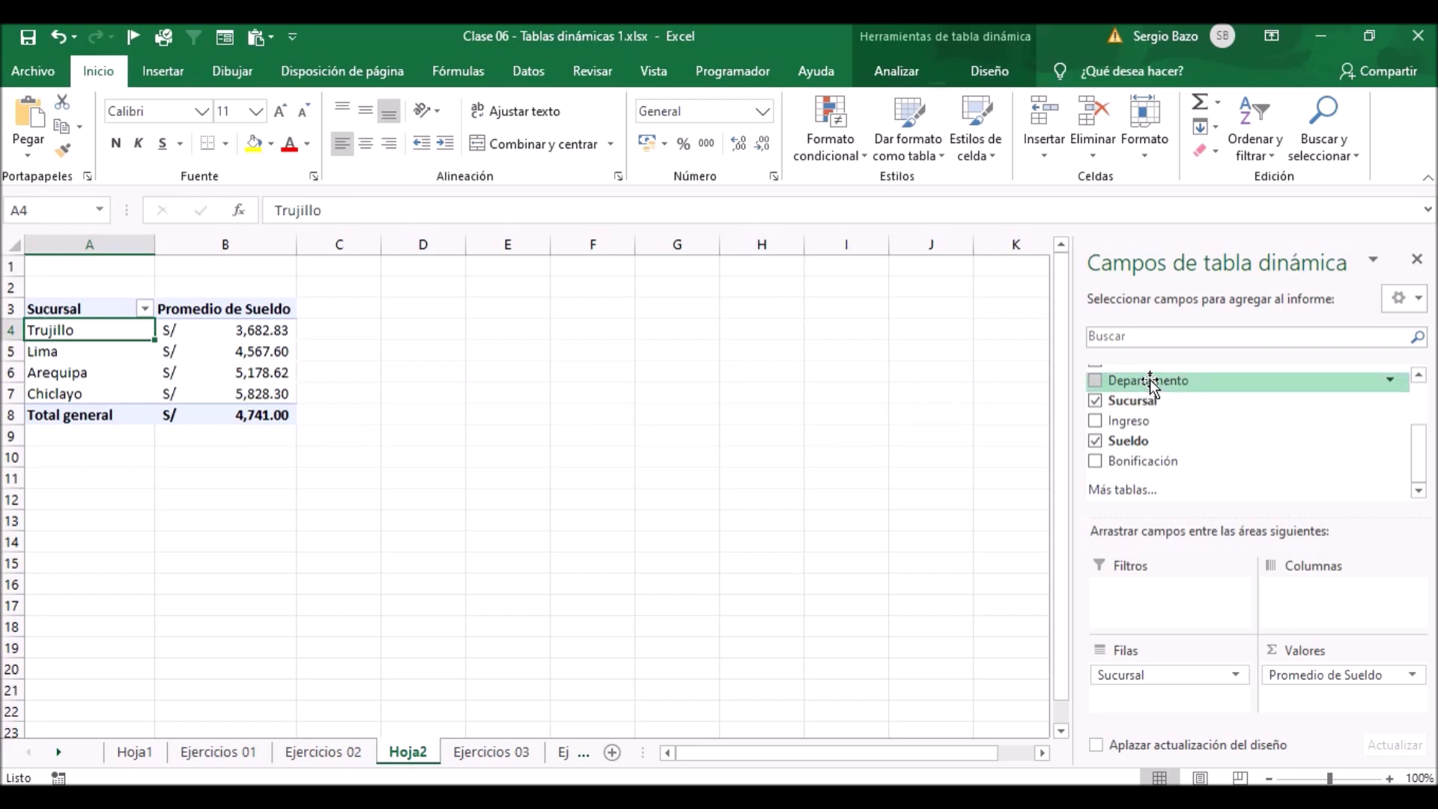
left_click_drag(1143, 380, 1148, 605)
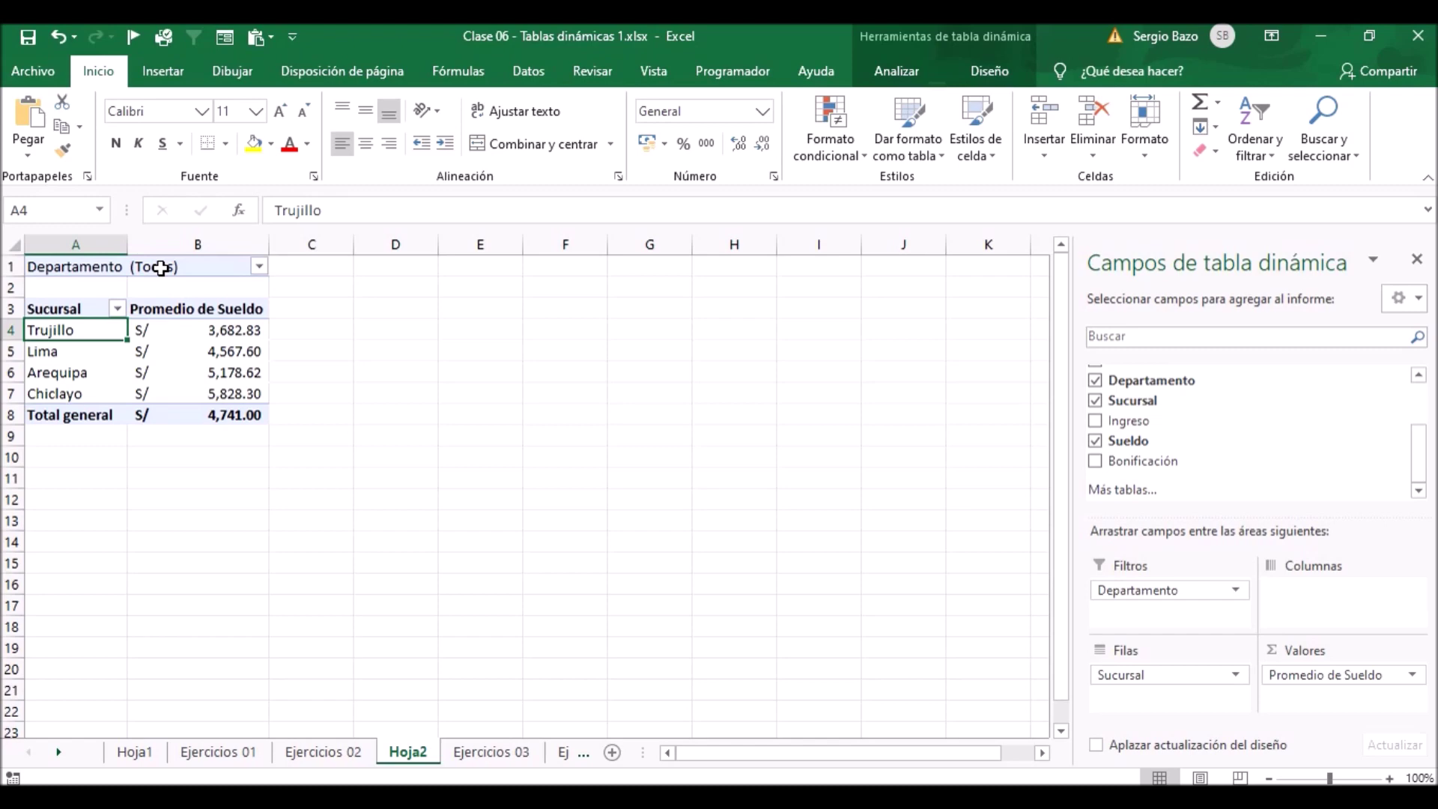
left_click(258, 266)
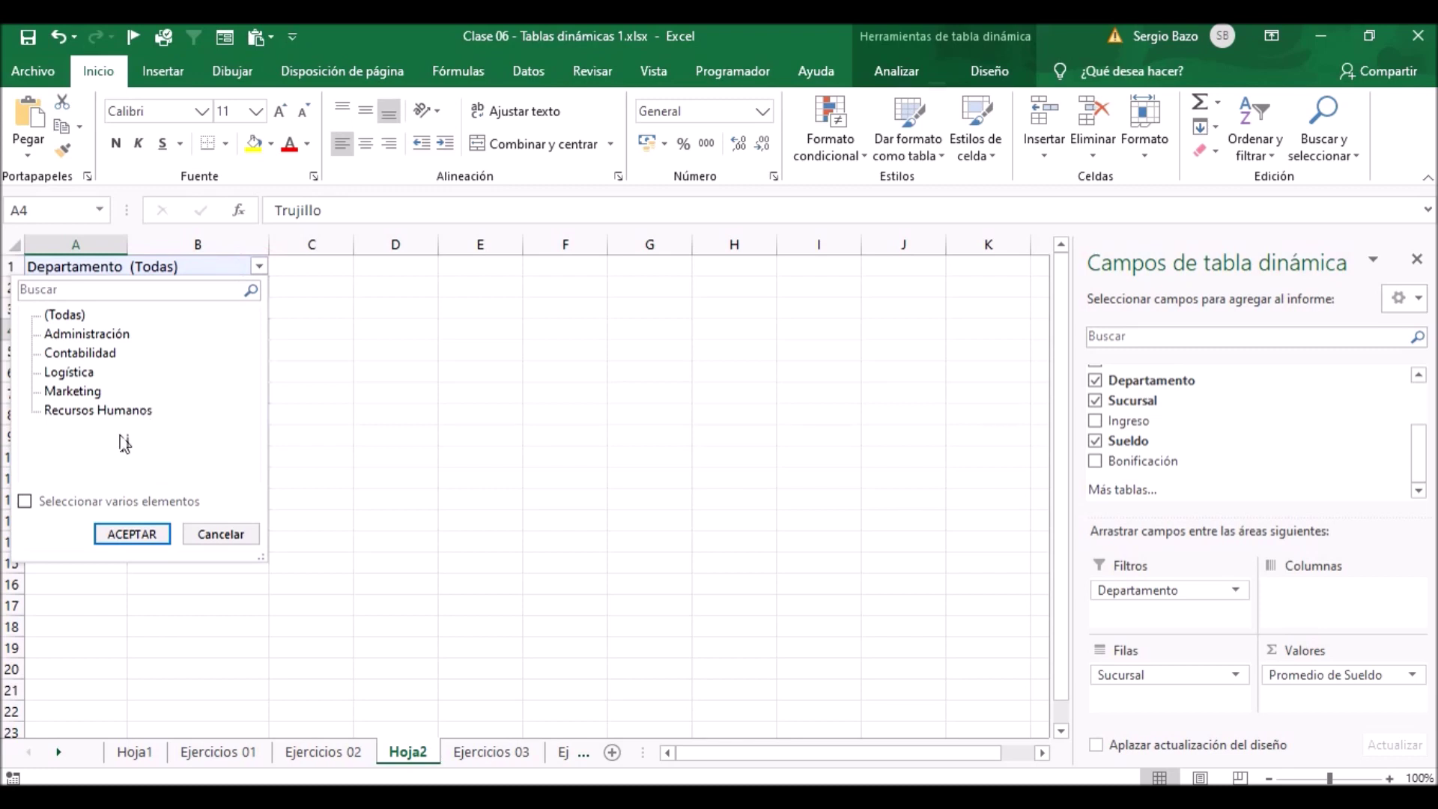
Filter the pivot's Departamento field to Logística.
key("Escape")
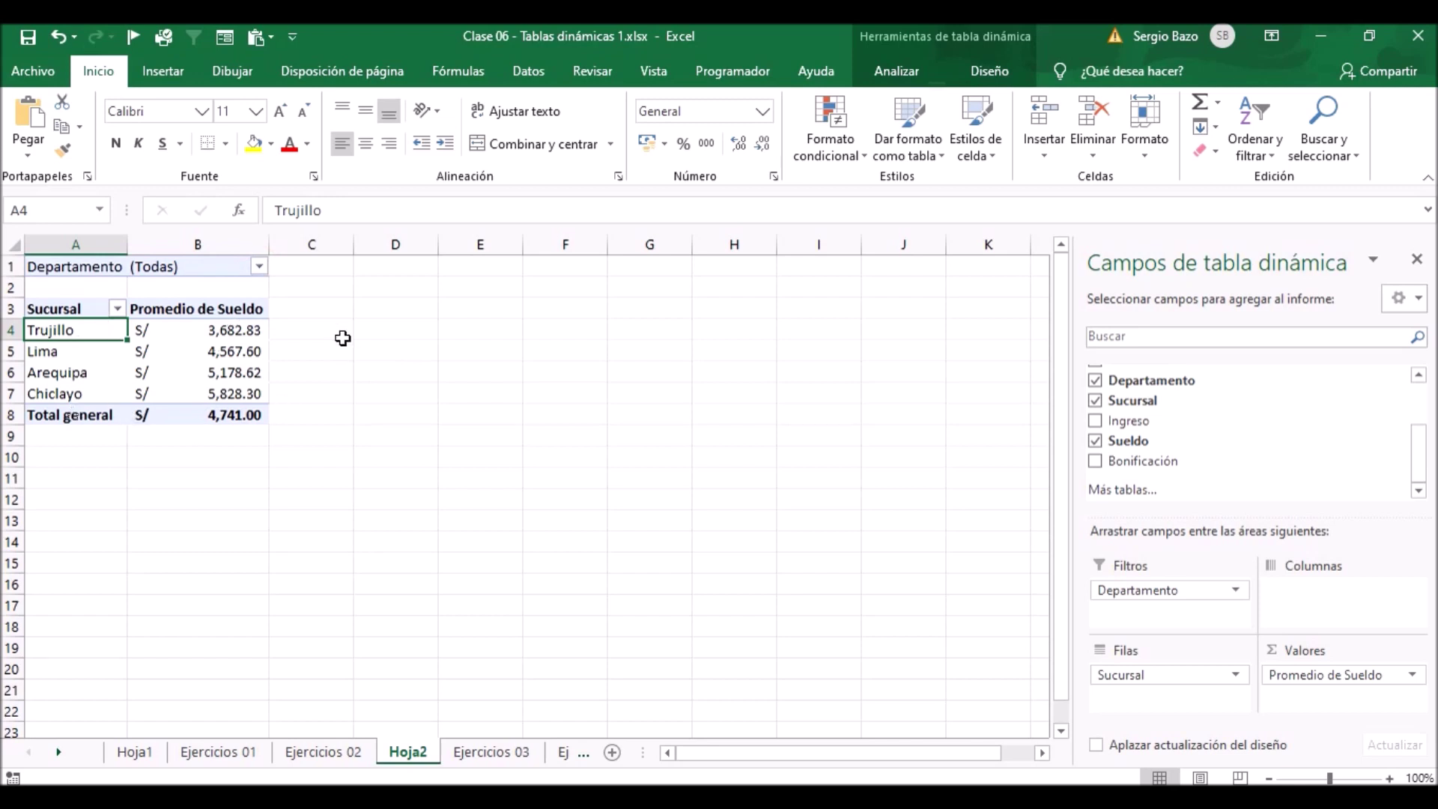
left_click(259, 266)
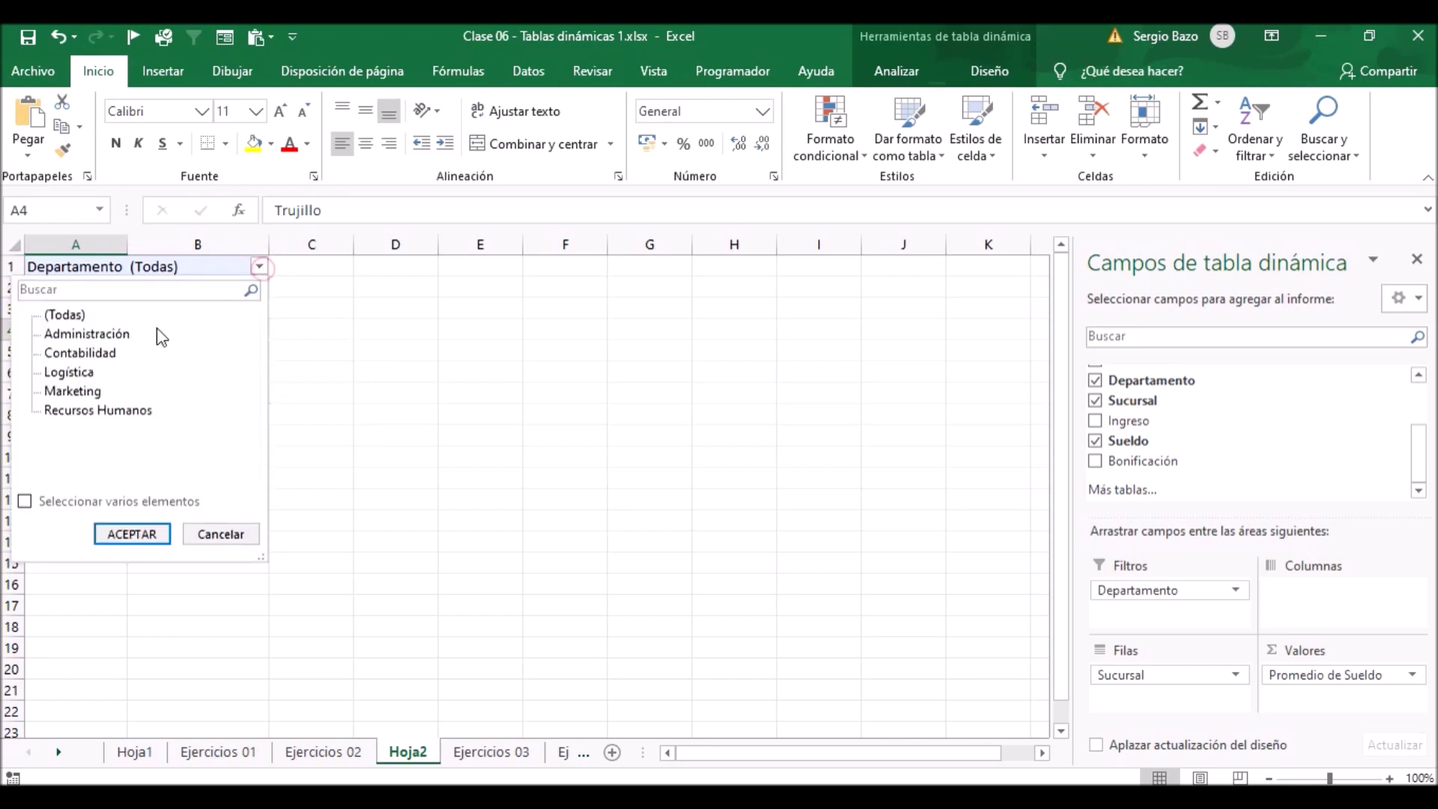
left_click(73, 374)
left_click(127, 535)
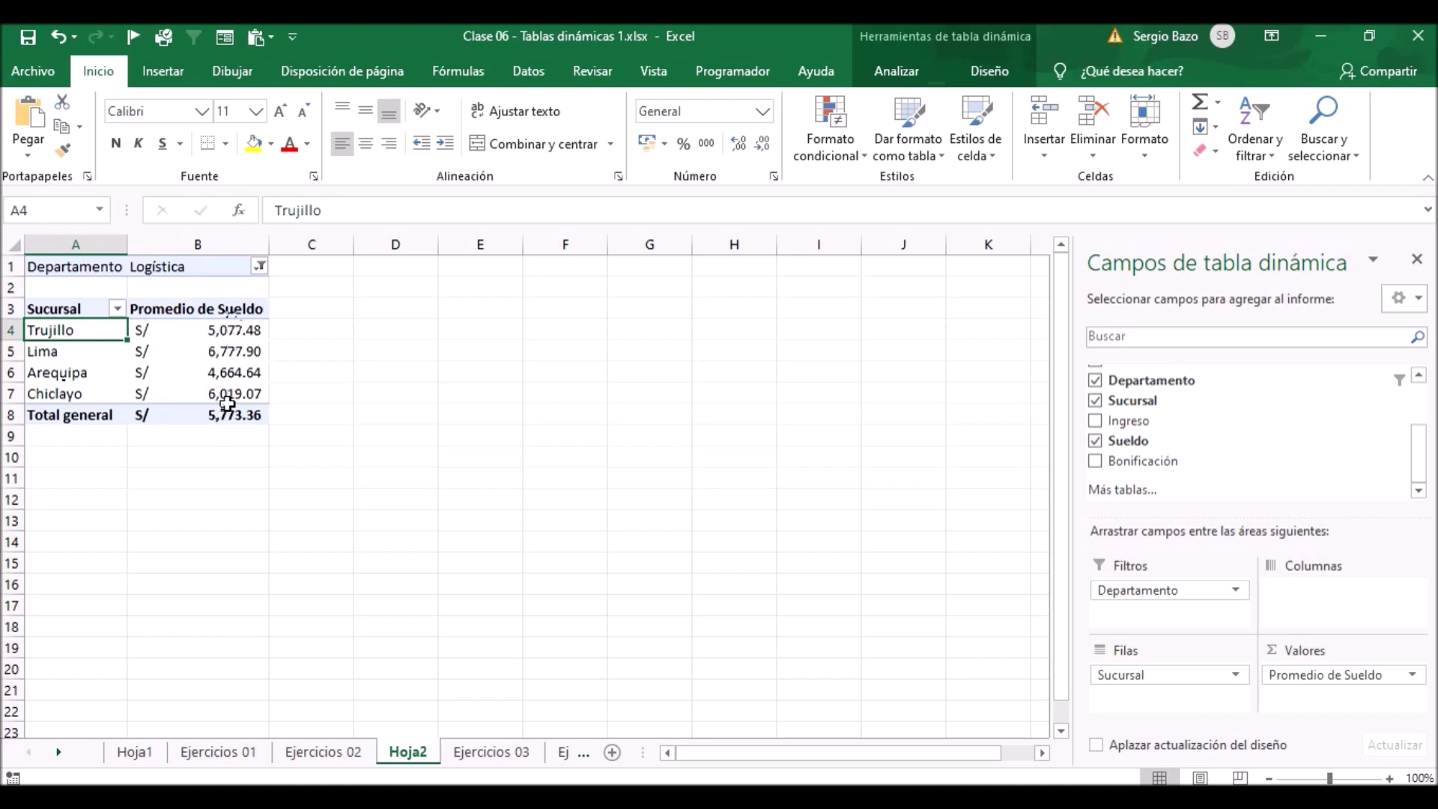
Switch the Departamento filter to Recursos Humanos, leaving only Lima and Arequipa averages.
left_click(260, 266)
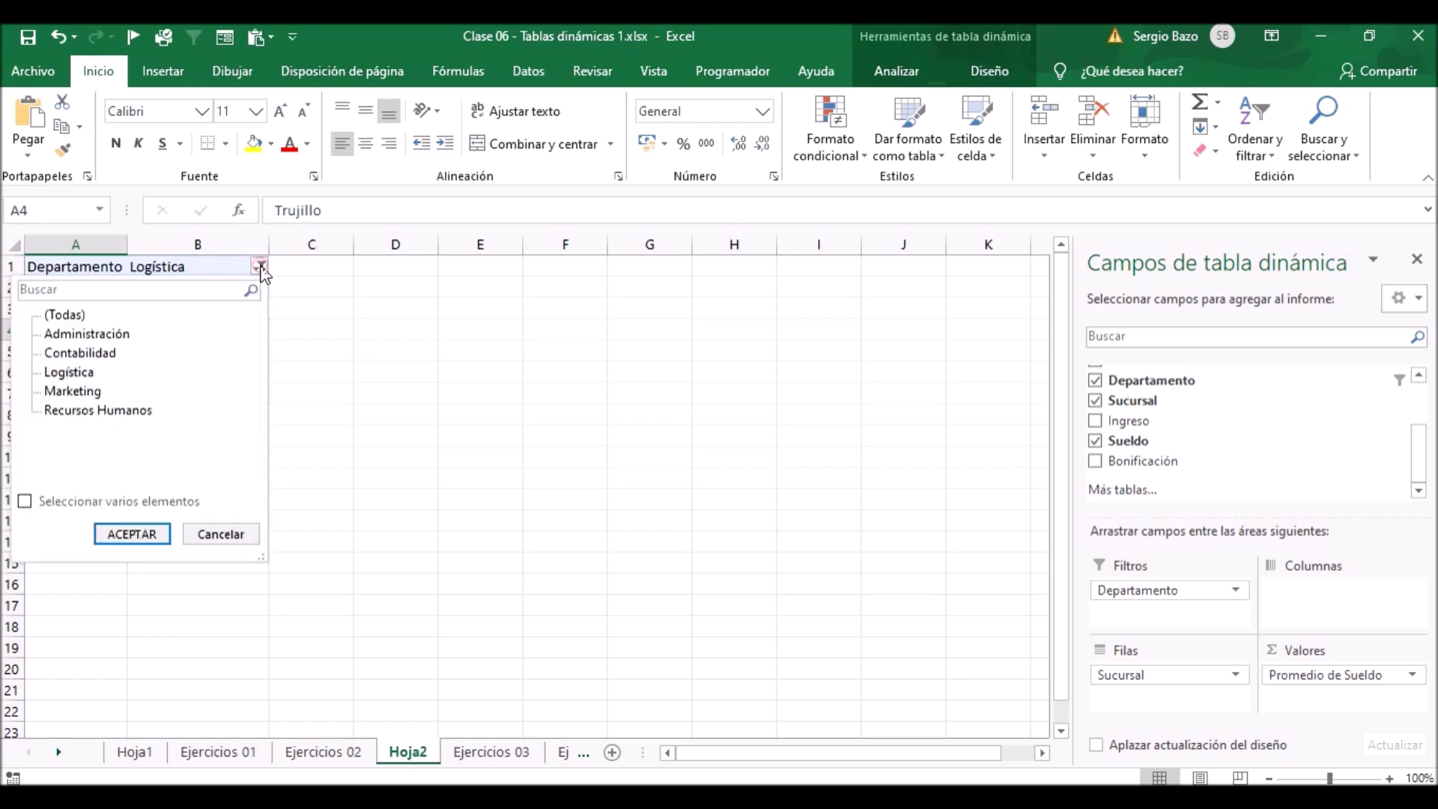
left_click(88, 412)
left_click(88, 411)
left_click(129, 534)
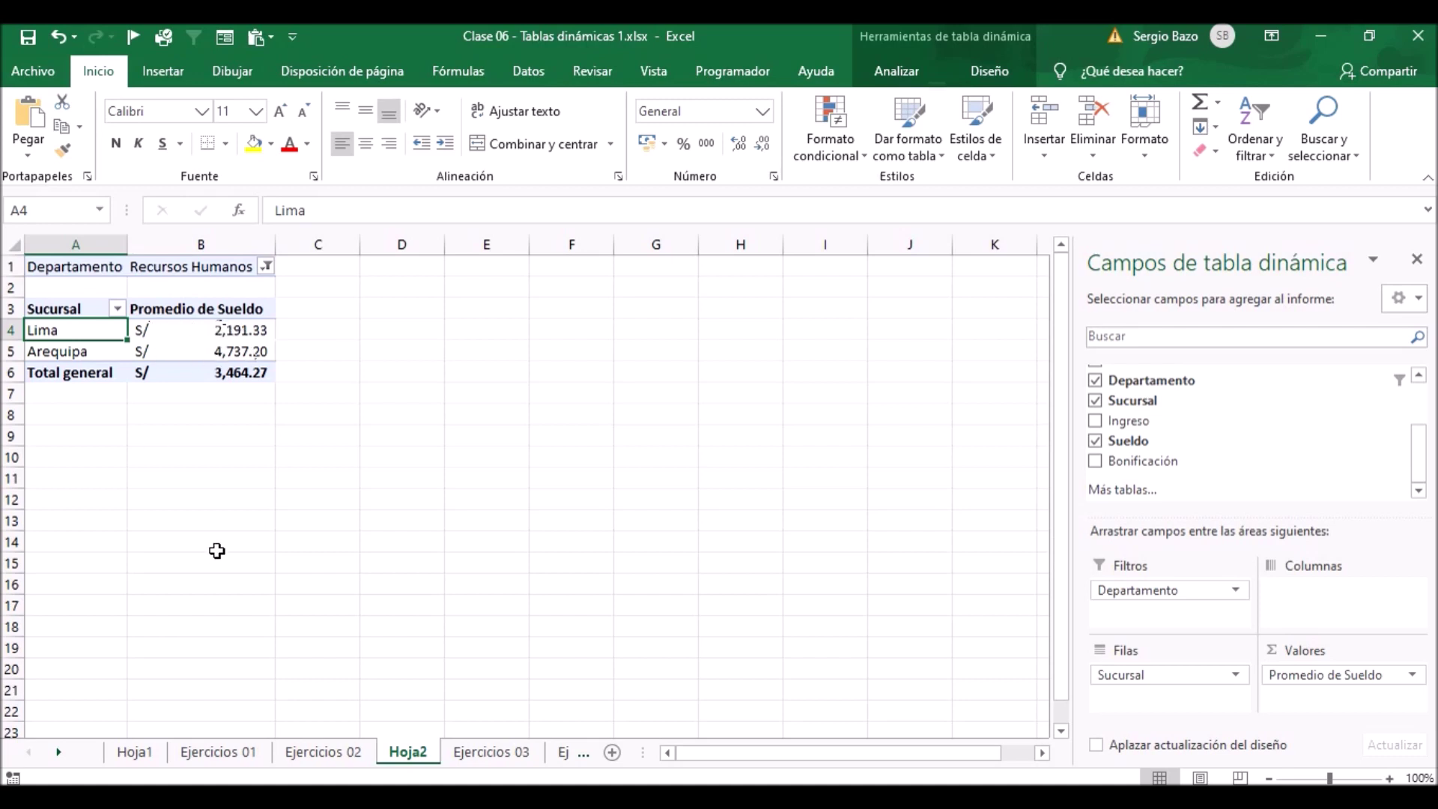
left_click(267, 267)
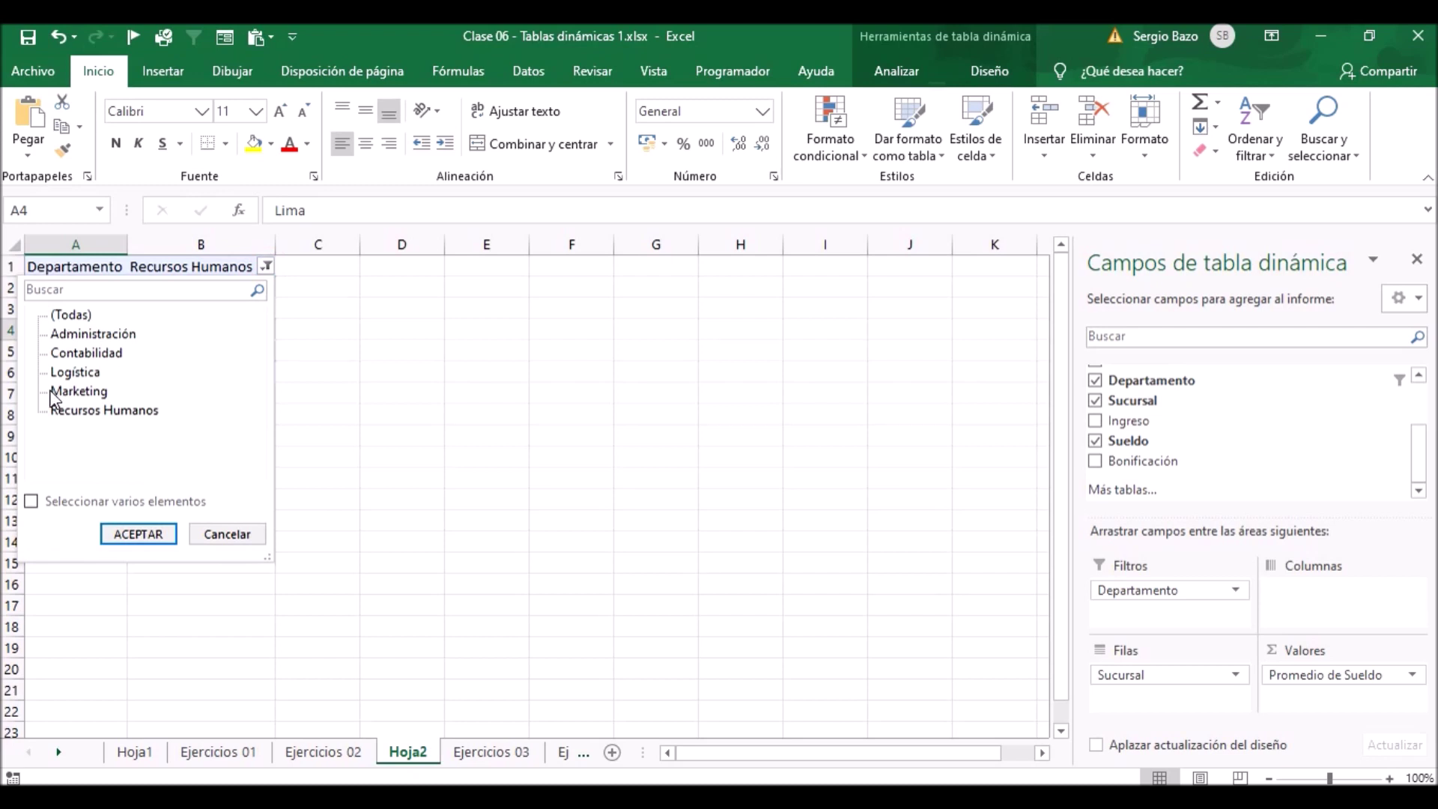
left_click(32, 502)
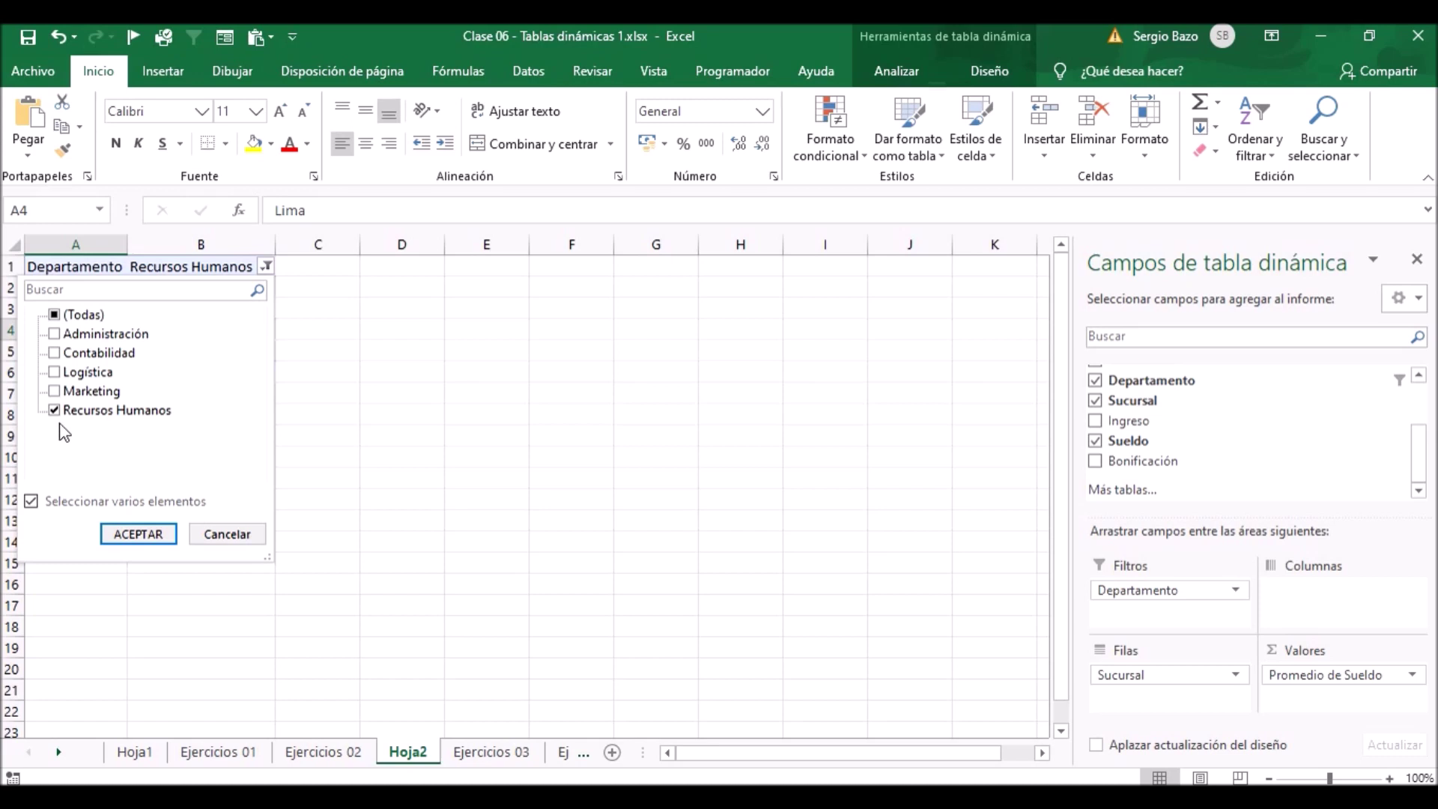
left_click(54, 372)
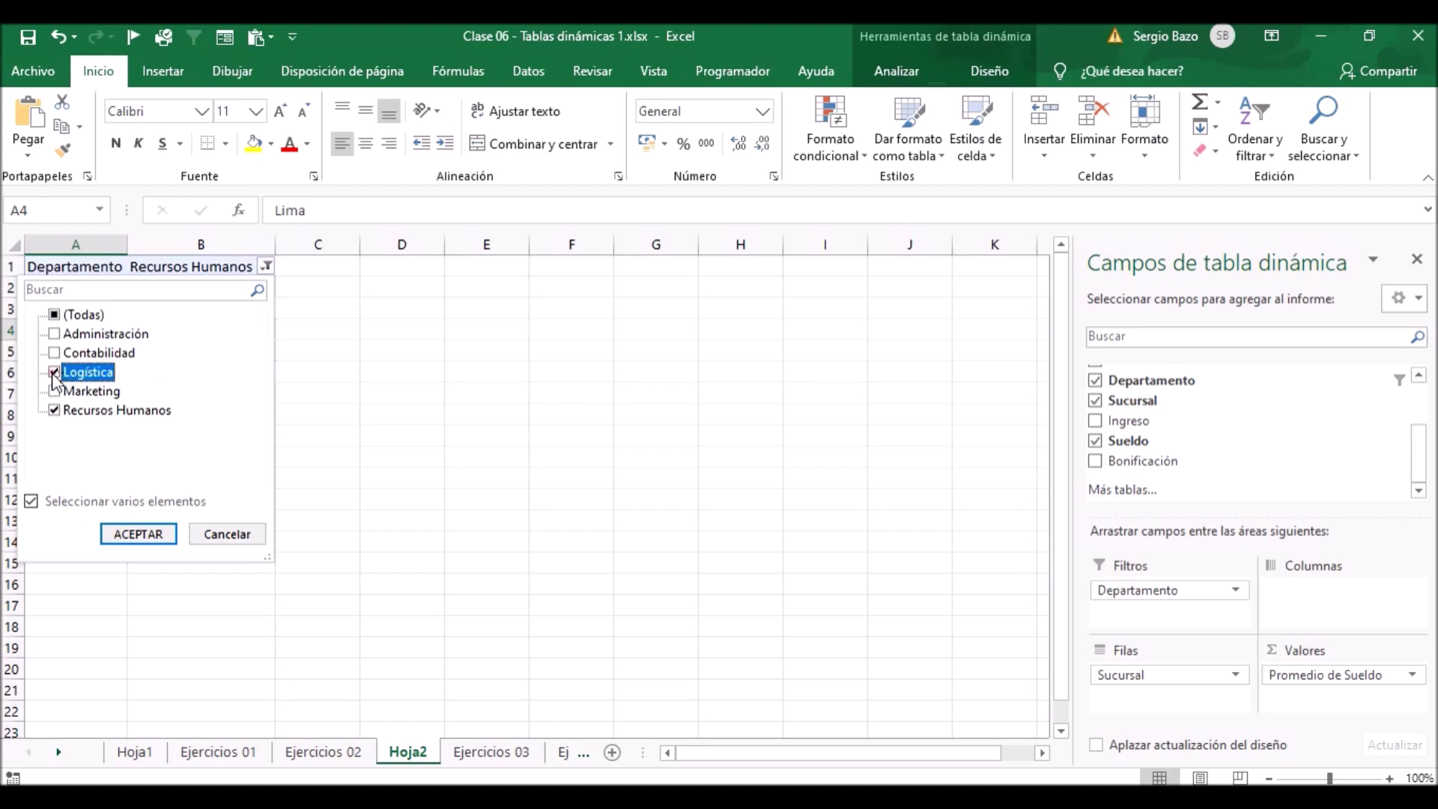
left_click(54, 334)
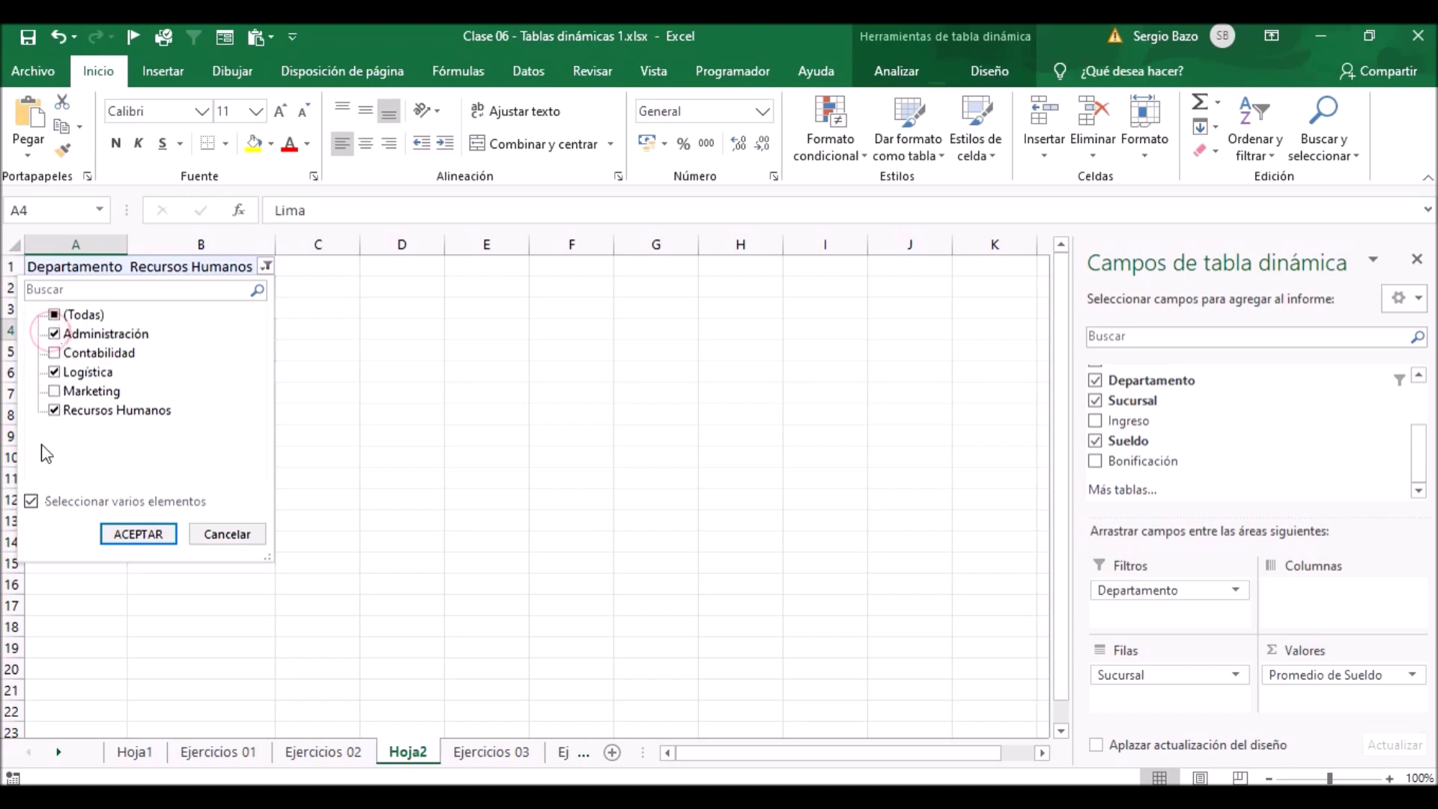
left_click(122, 533)
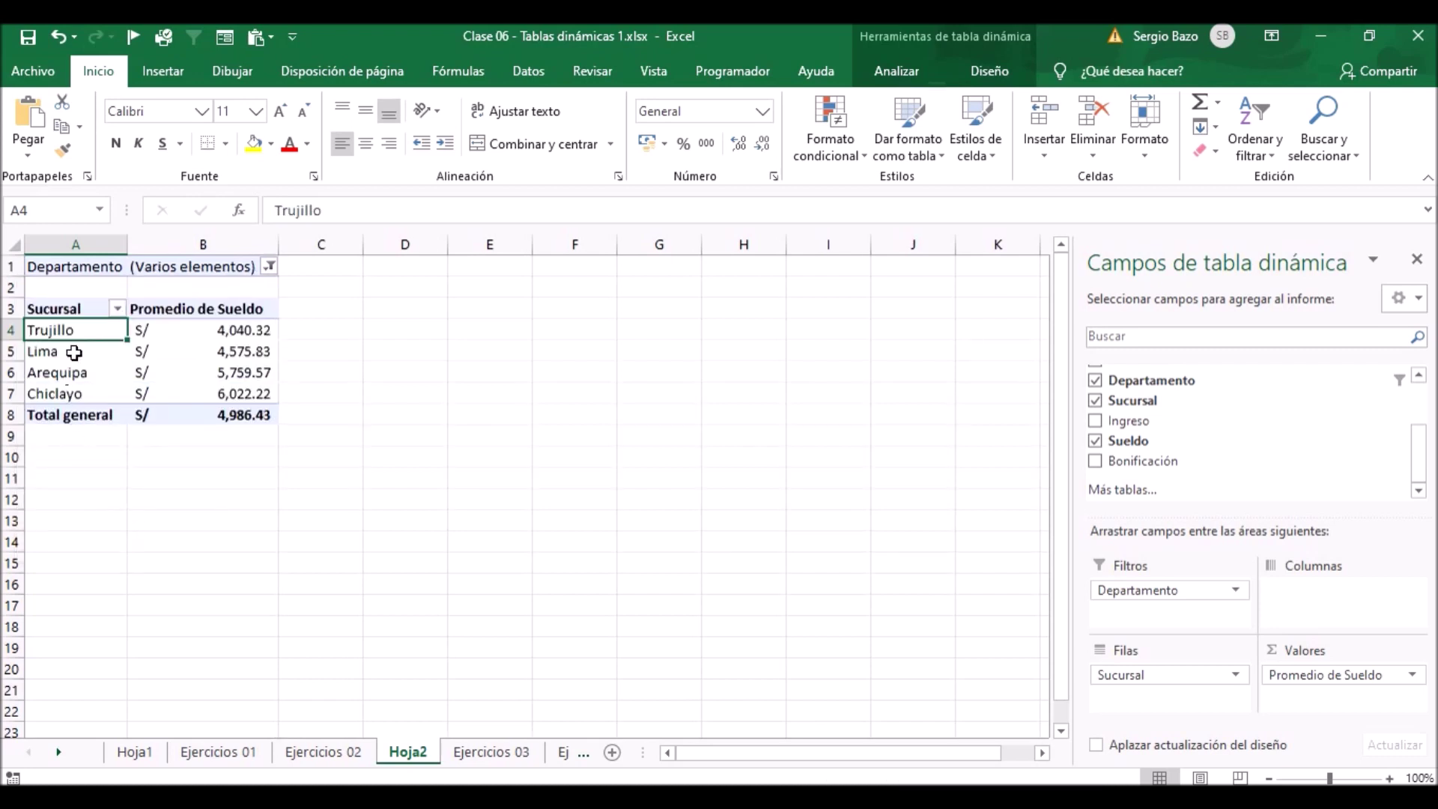
left_click_drag(241, 330, 244, 393)
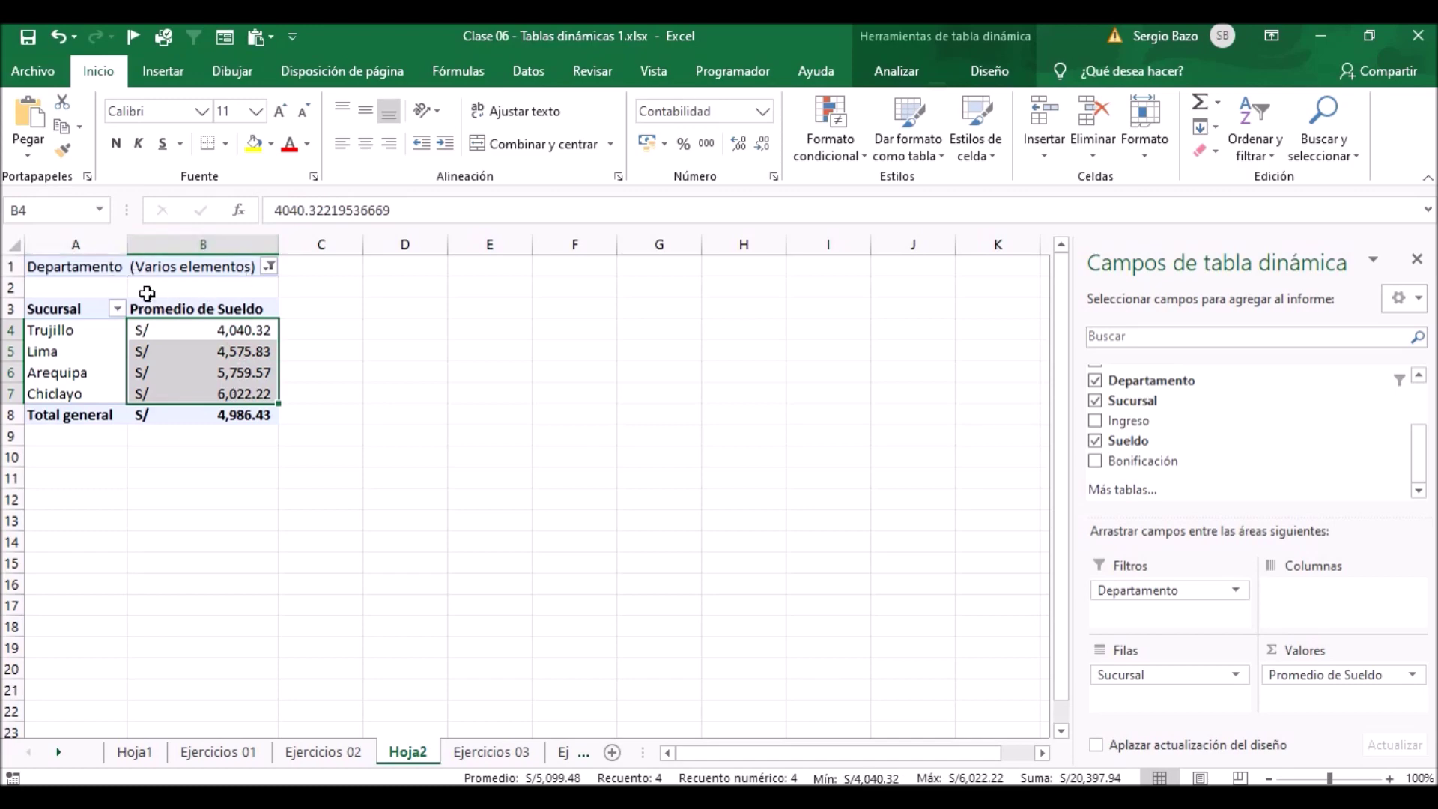
left_click(69, 332)
left_click(68, 351)
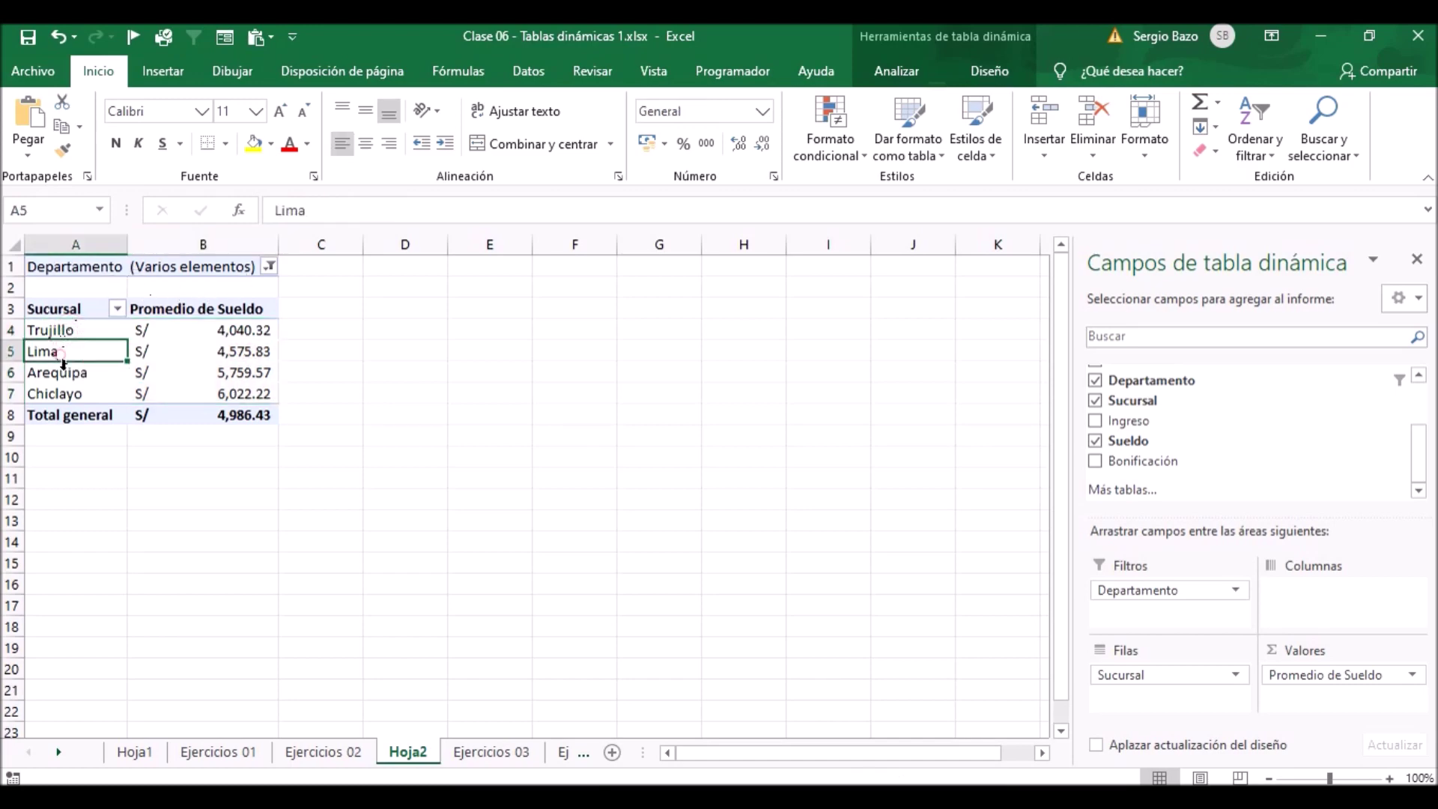
left_click(66, 372)
left_click(69, 392)
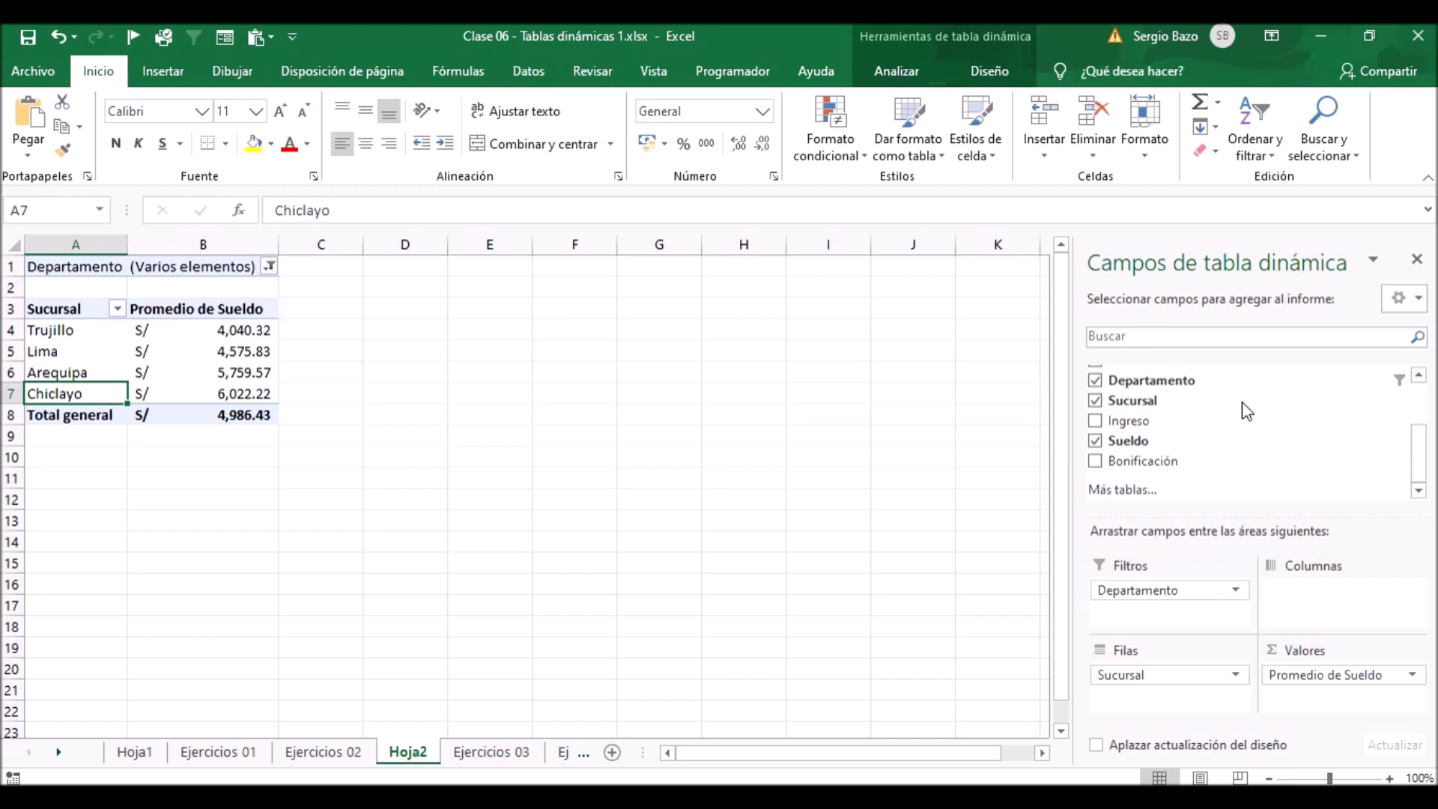
Apply the dark green Oscuro pivot table style to the Hoja2 pivot.
left_click(1004, 71)
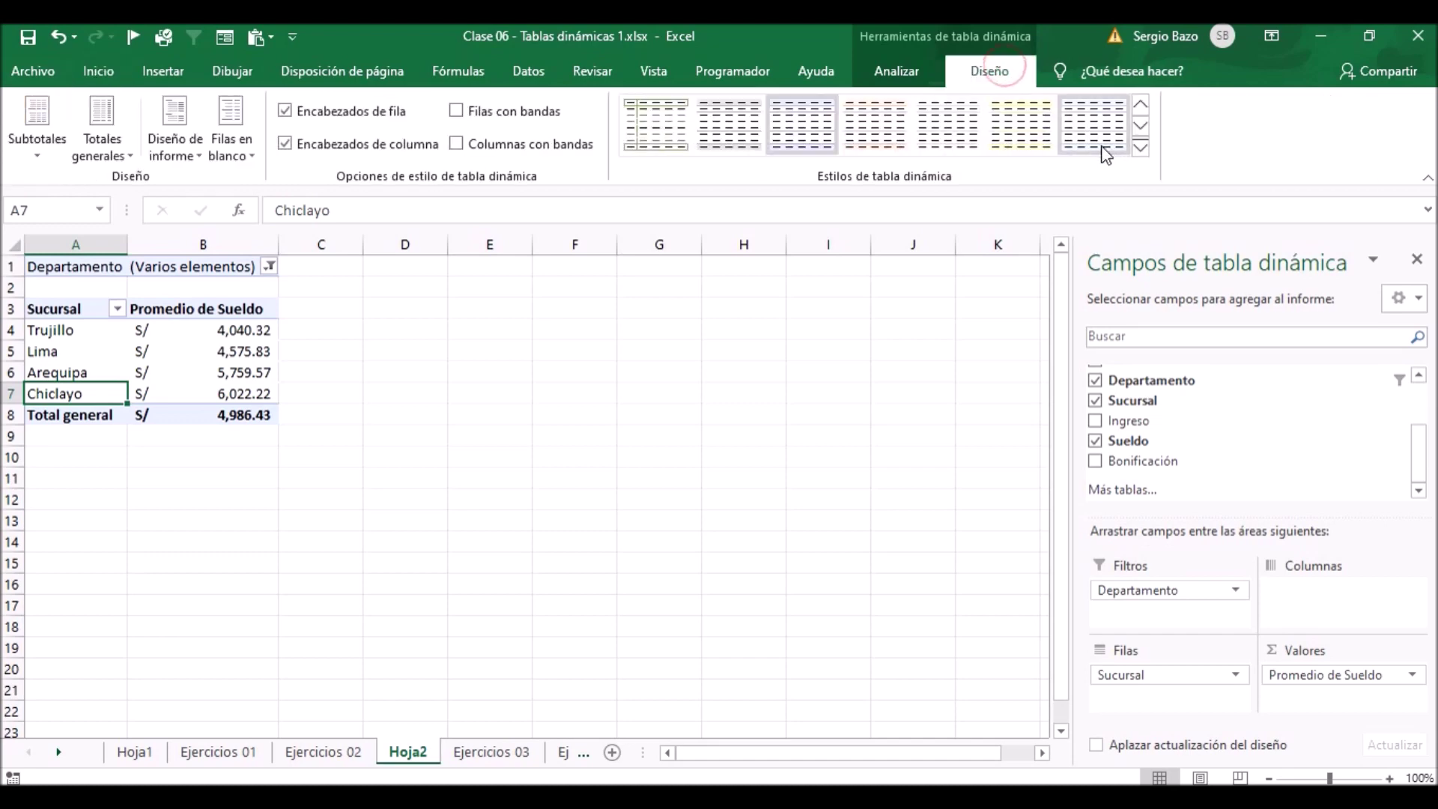
left_click(1141, 147)
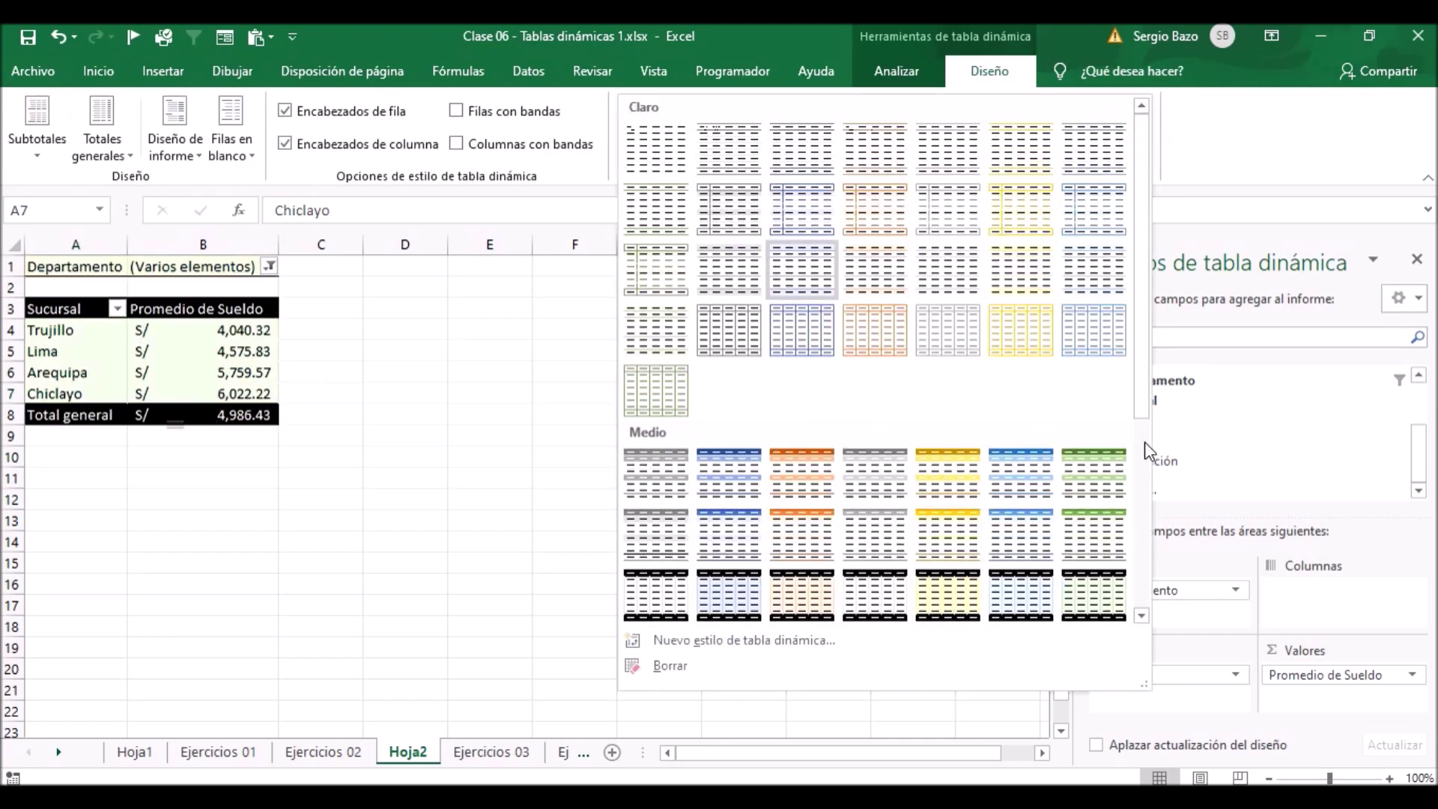
left_click_drag(1135, 371, 1136, 561)
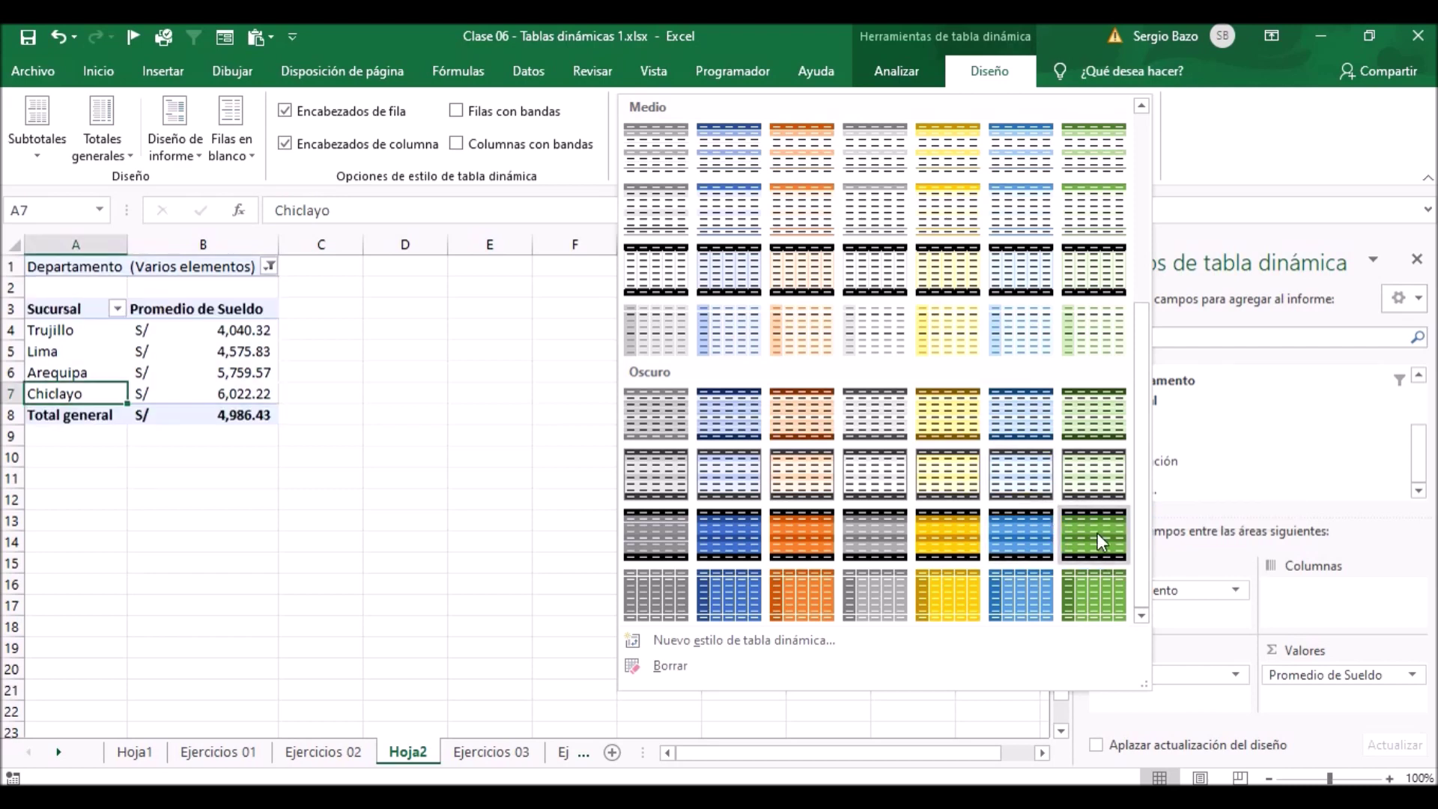
left_click(1098, 533)
Turn banded rows on, then back off, and scroll the sheet tabs into view.
left_click(197, 329)
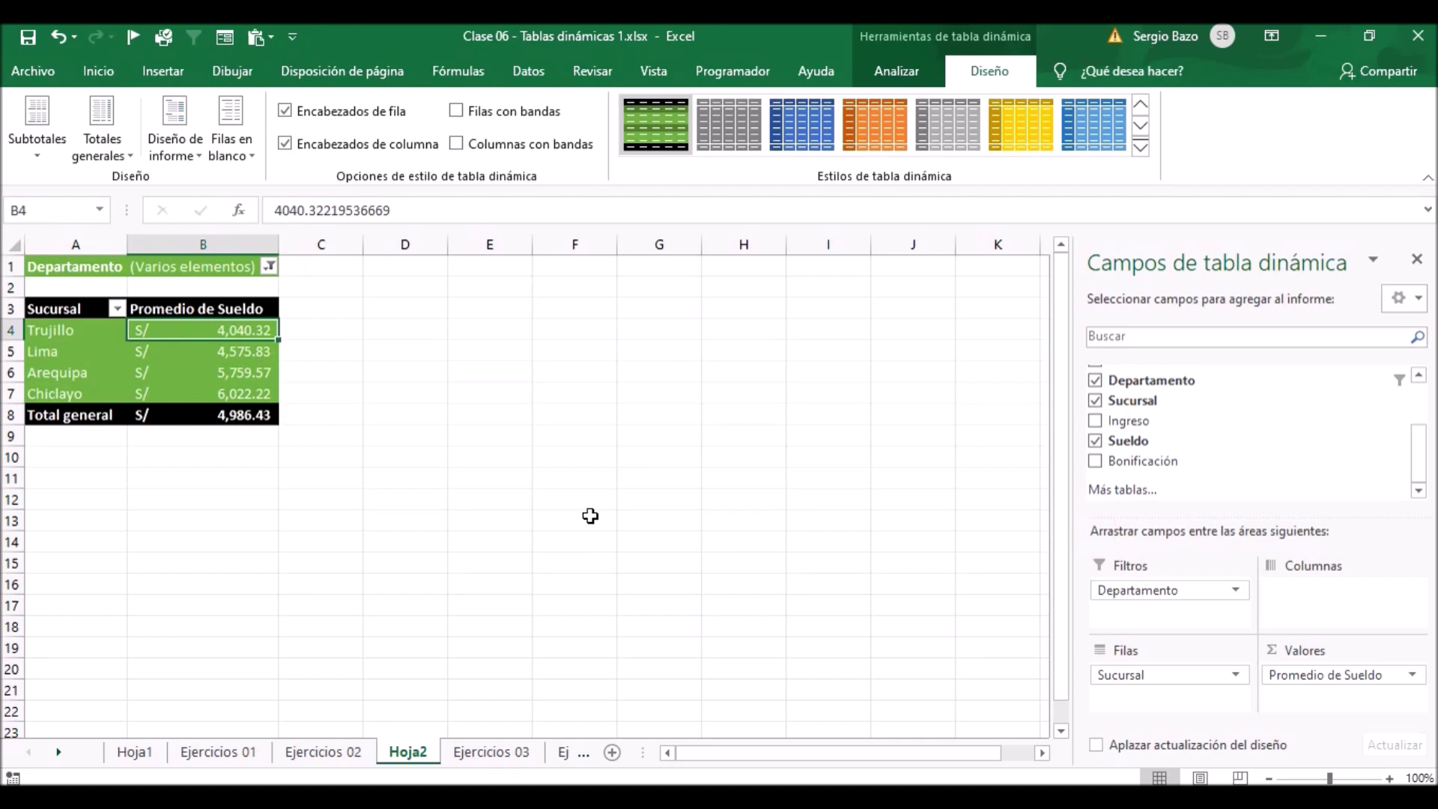
left_click(494, 111)
left_click(494, 113)
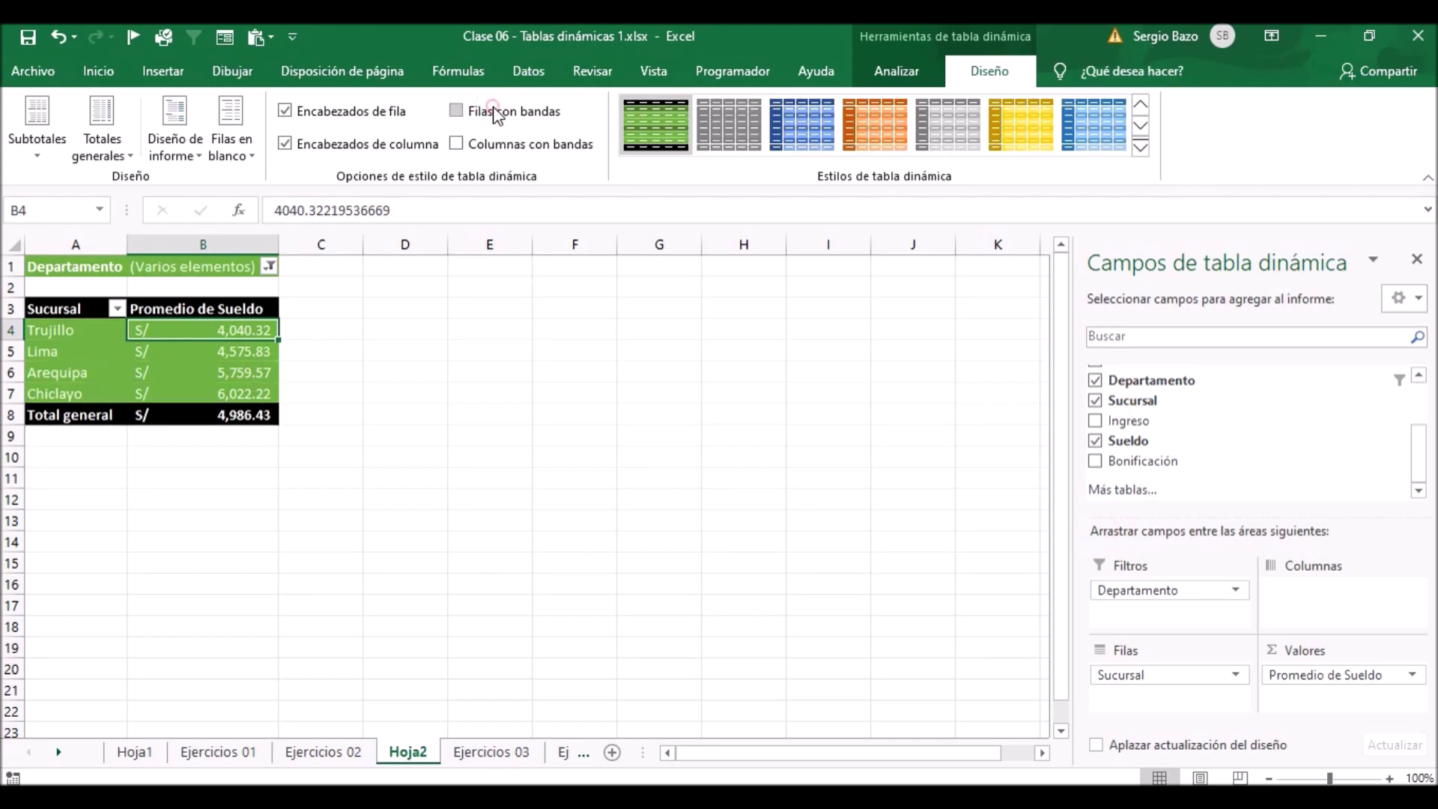
left_click(167, 374)
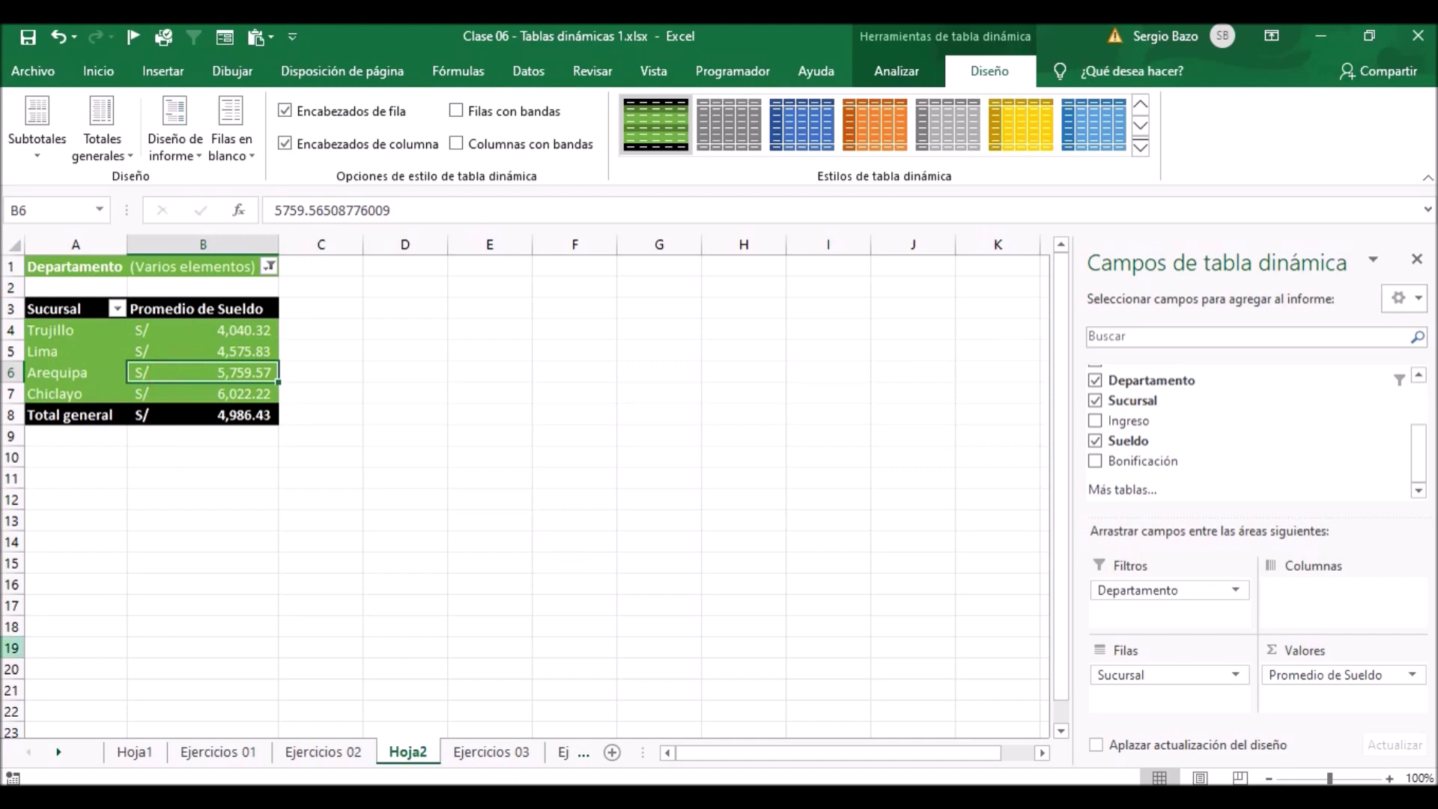
left_click(59, 751)
left_click(59, 751)
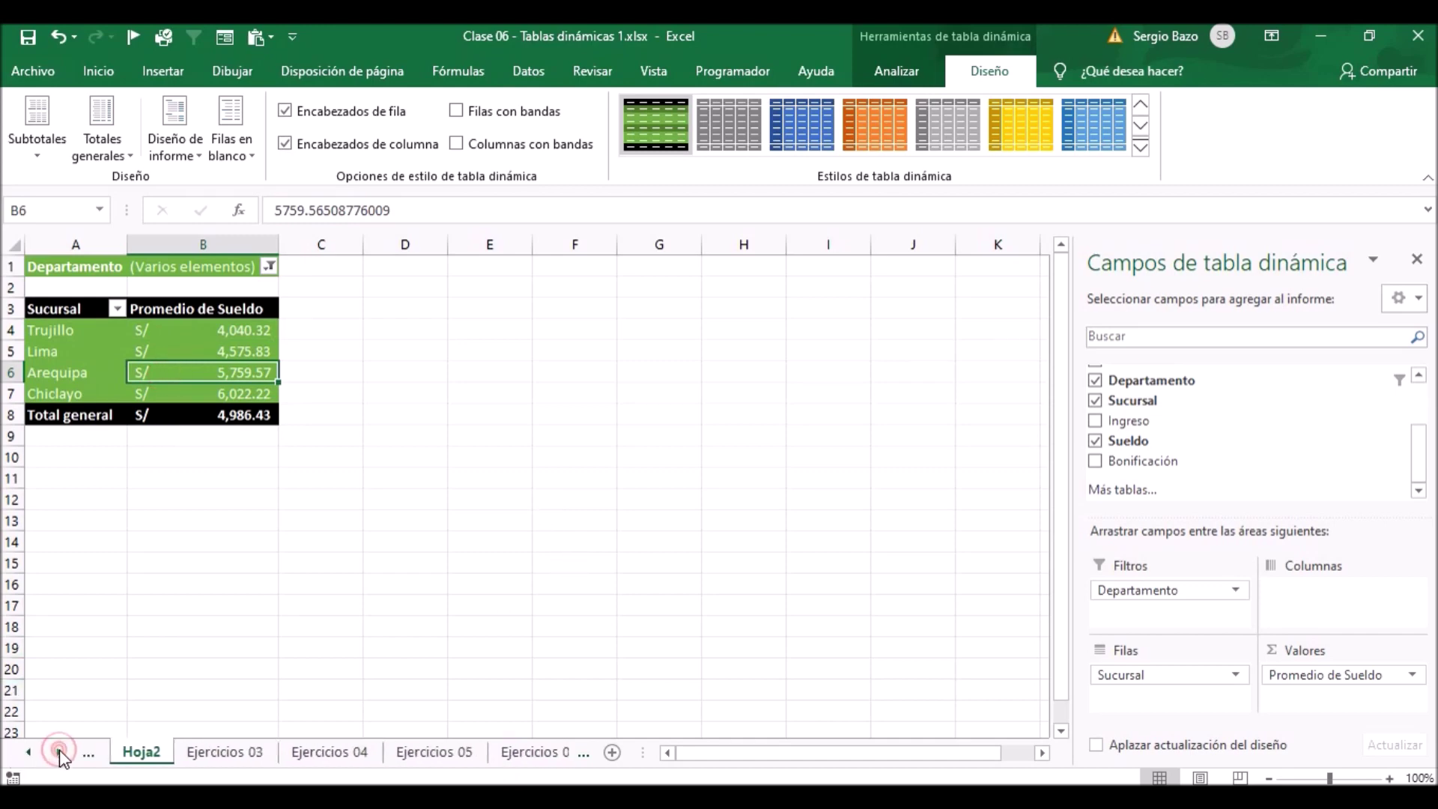
Open the Ejercicios 04 sheet with the employee data and its task.
left_click(335, 751)
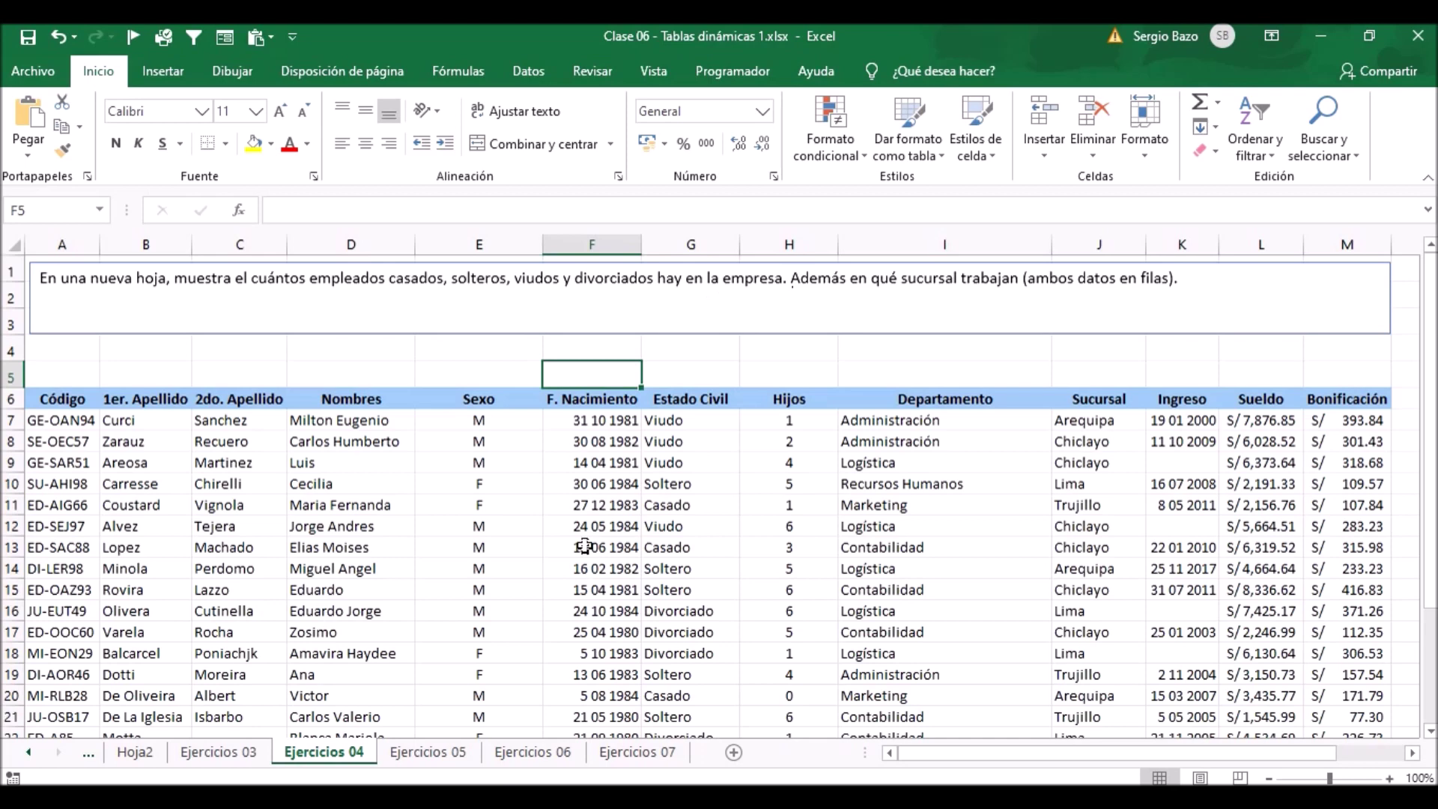
left_click(618, 546)
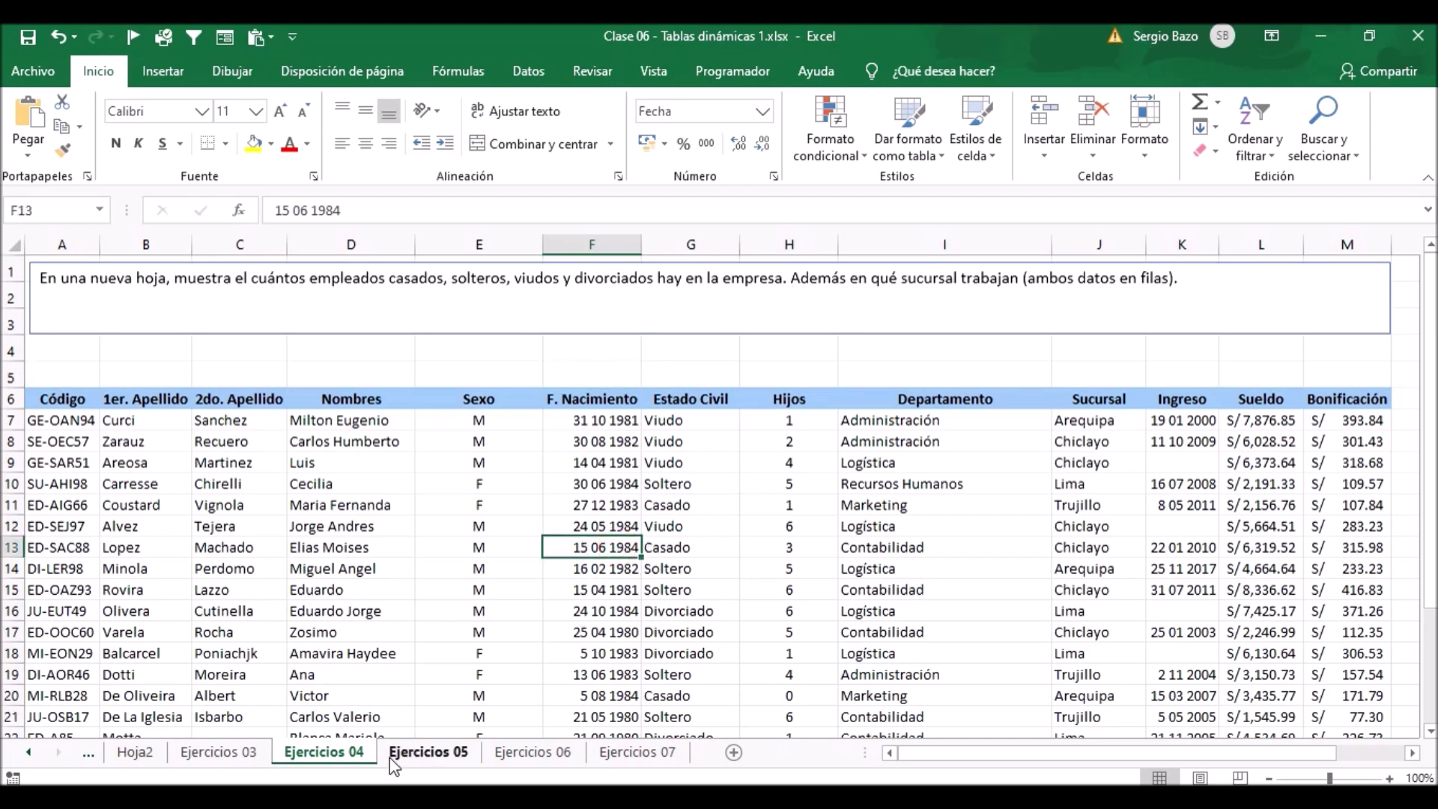
Insert a pivot table from 'Ejercicios 04'!$A$6:$M$28 onto a new worksheet, Hoja3.
left_click(685, 608)
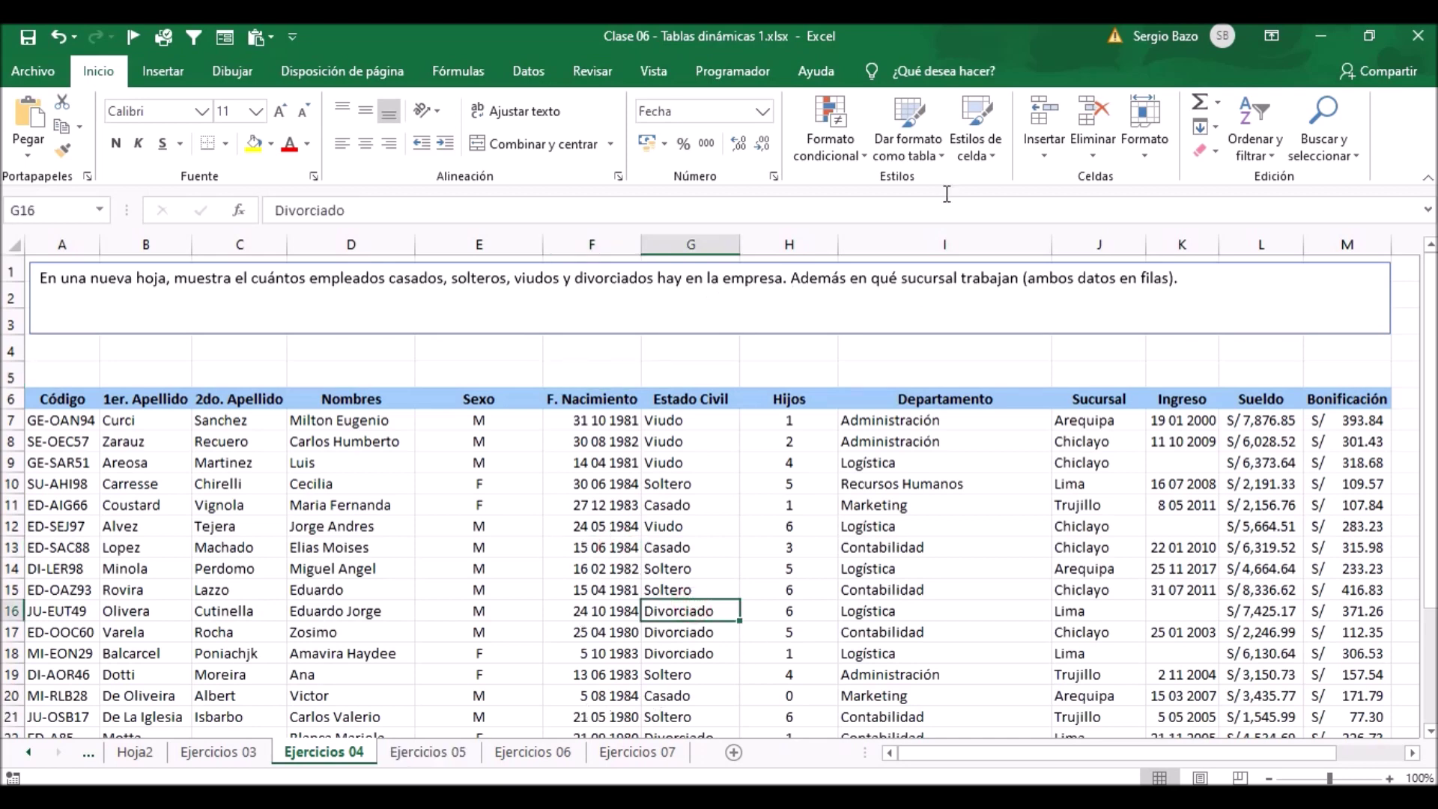
left_click(161, 72)
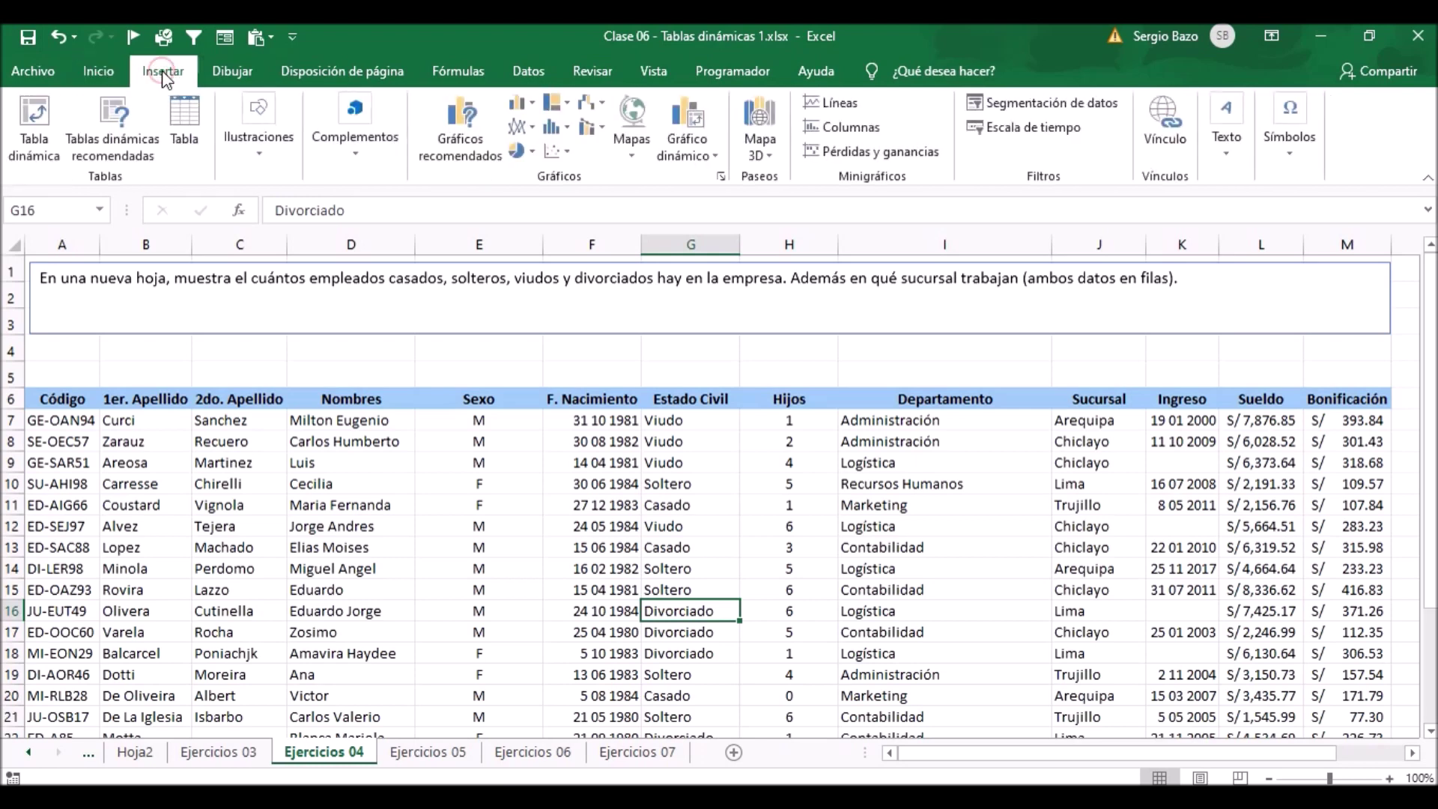
left_click(34, 125)
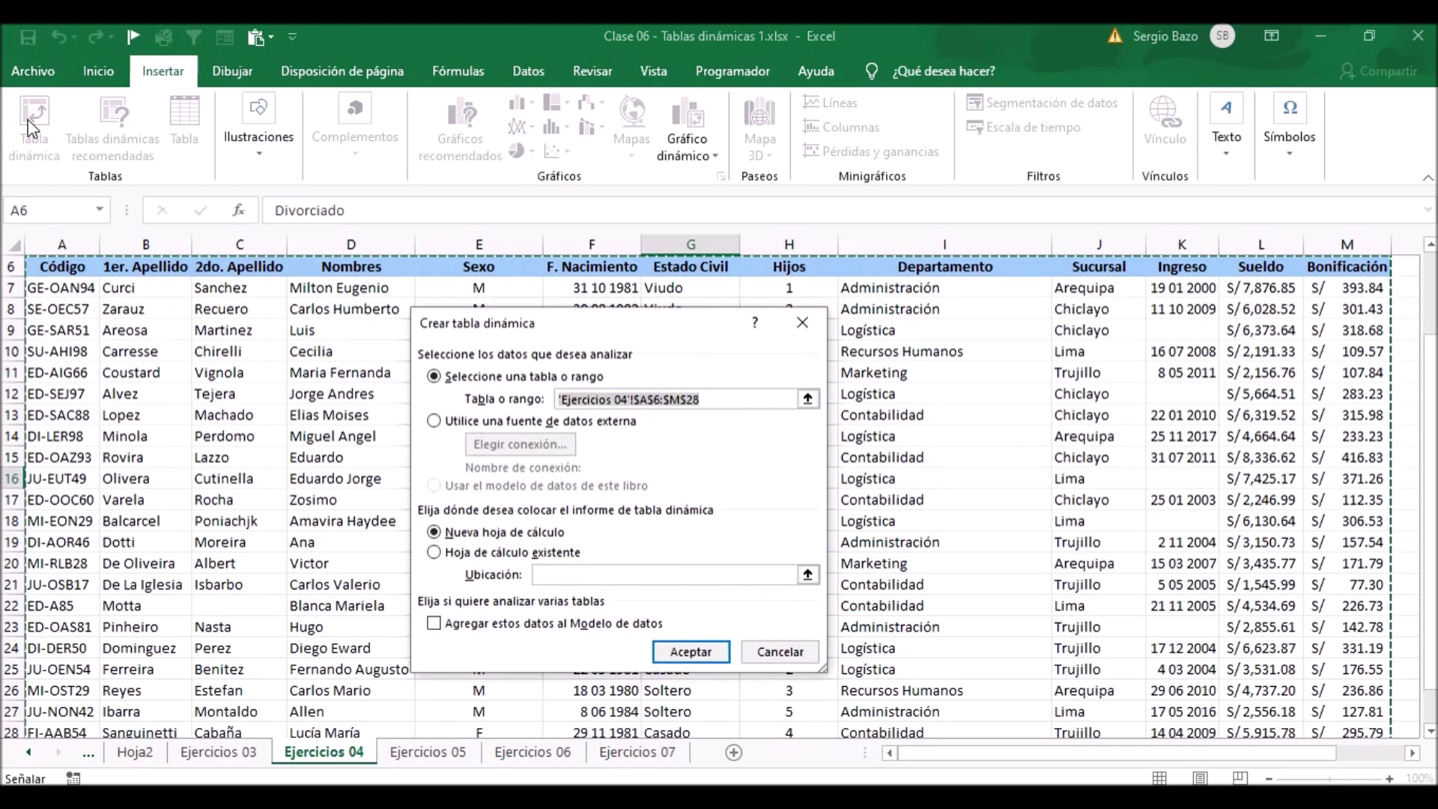
left_click(689, 651)
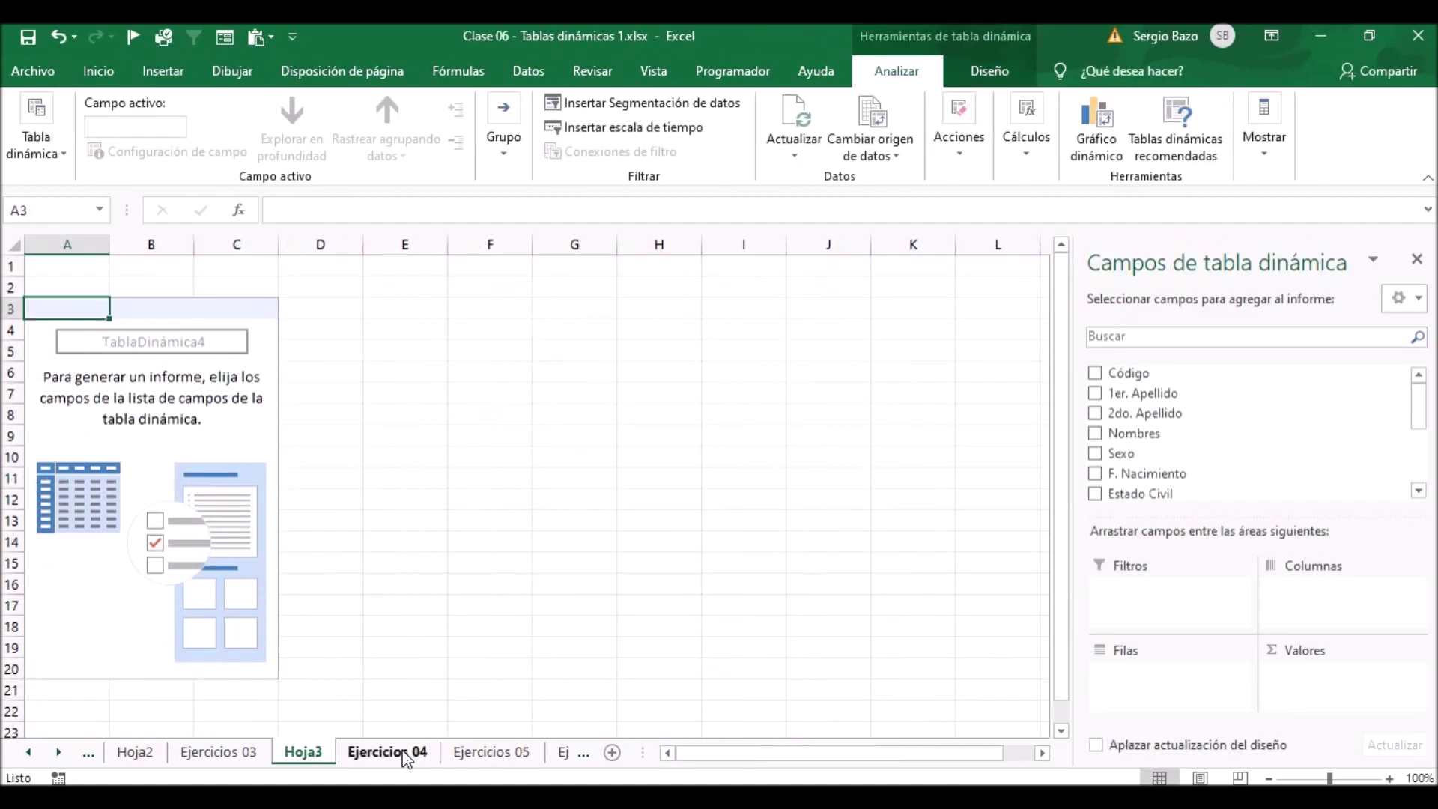
left_click(400, 749)
scroll(384, 419, "up", 2)
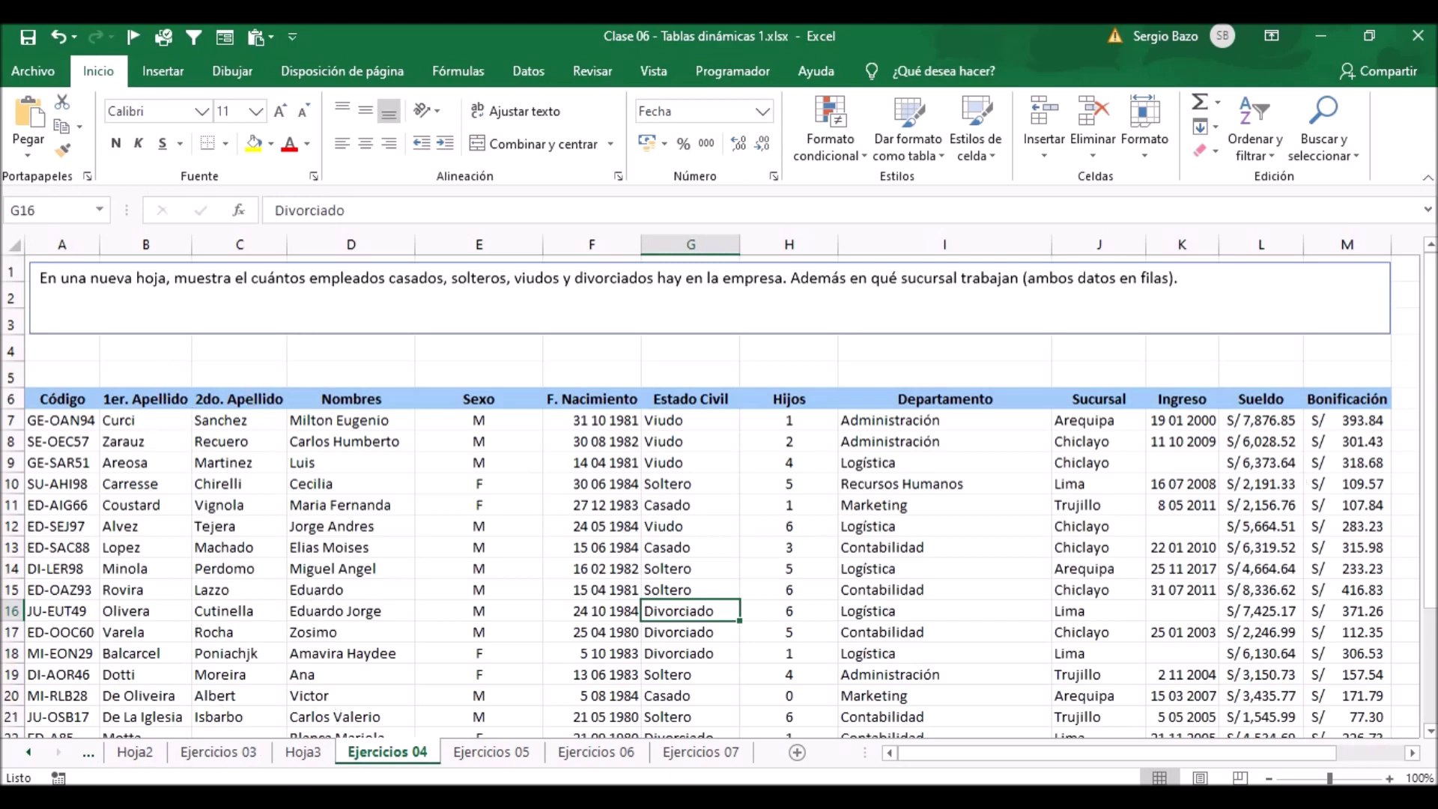
Add Código to Valores on Hoja3 so the pivot shows Cuenta de Código of 22.
left_click_drag(1433, 358, 1380, 279)
left_click(303, 752)
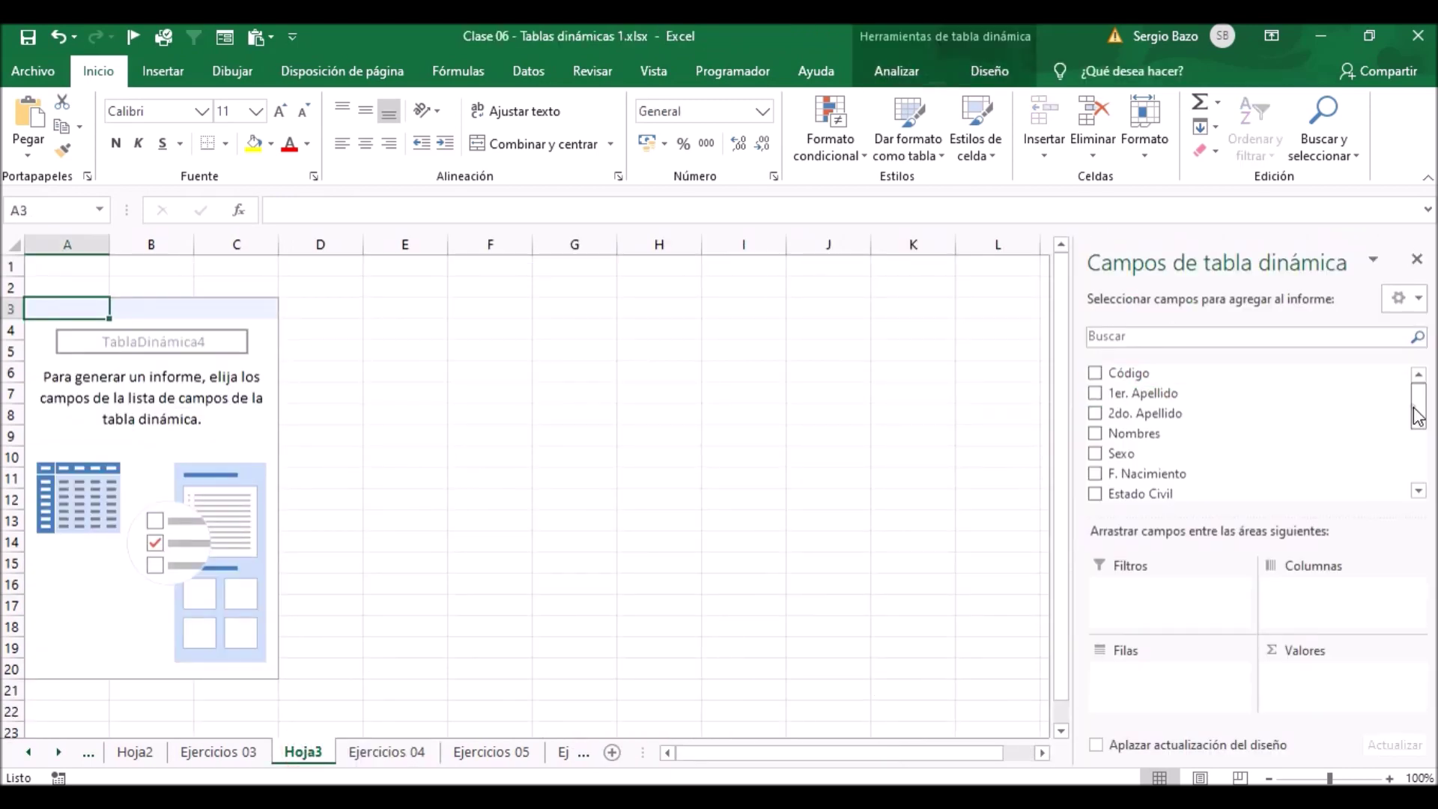
mouse_move(1129, 373)
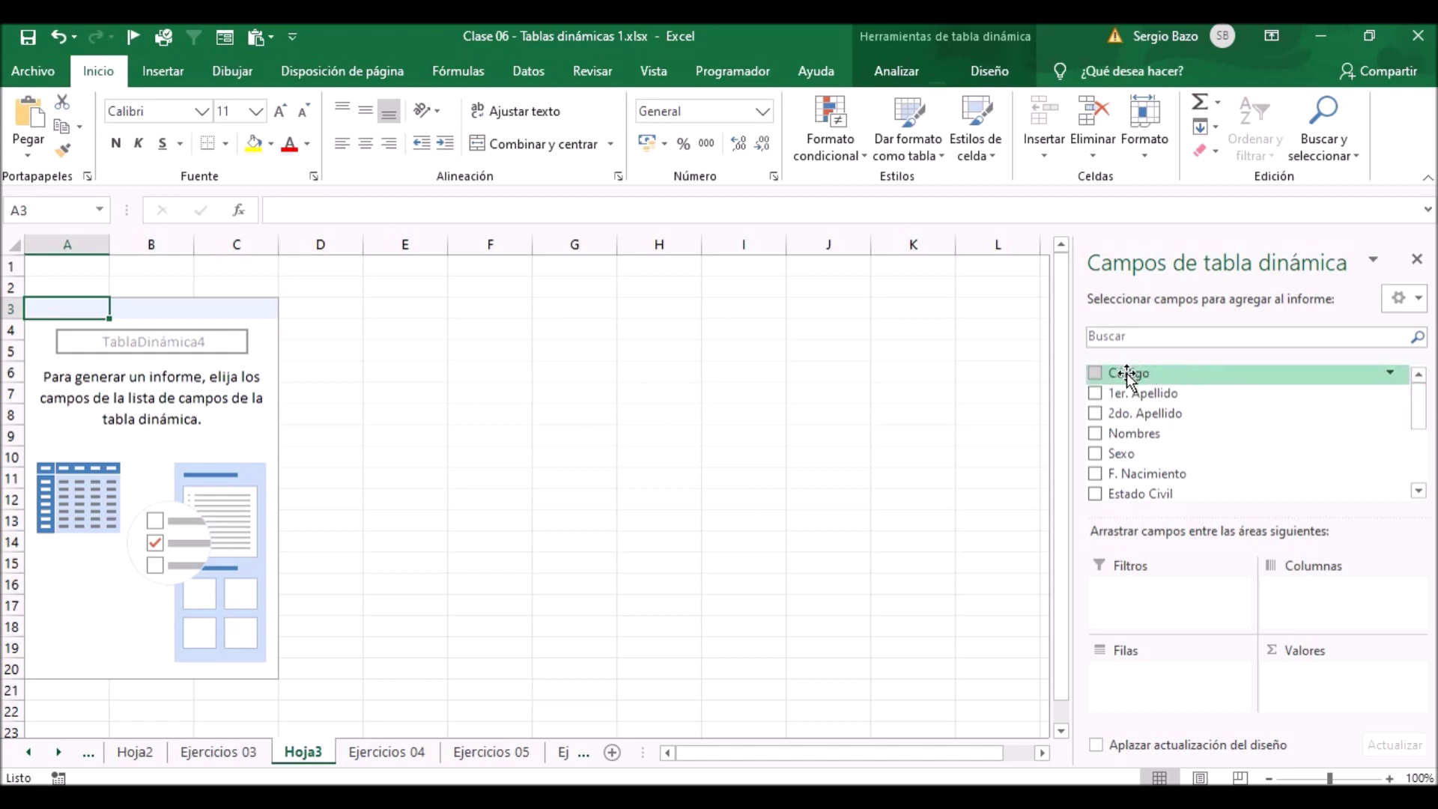
mouse_move(1127, 375)
left_mouse_down()
mouse_move(1397, 615)
mouse_move(1388, 681)
mouse_move(1308, 683)
left_mouse_up()
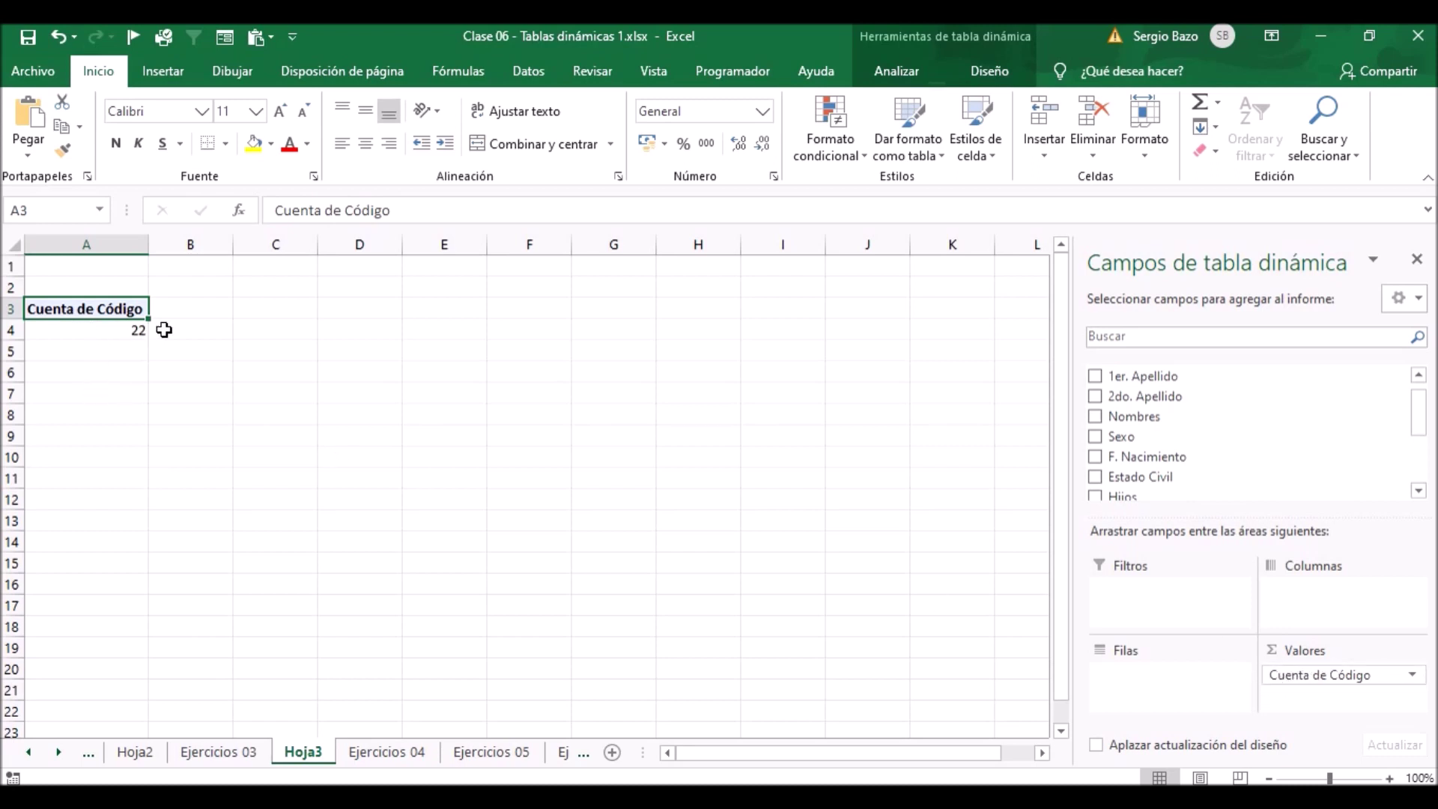
left_click(378, 752)
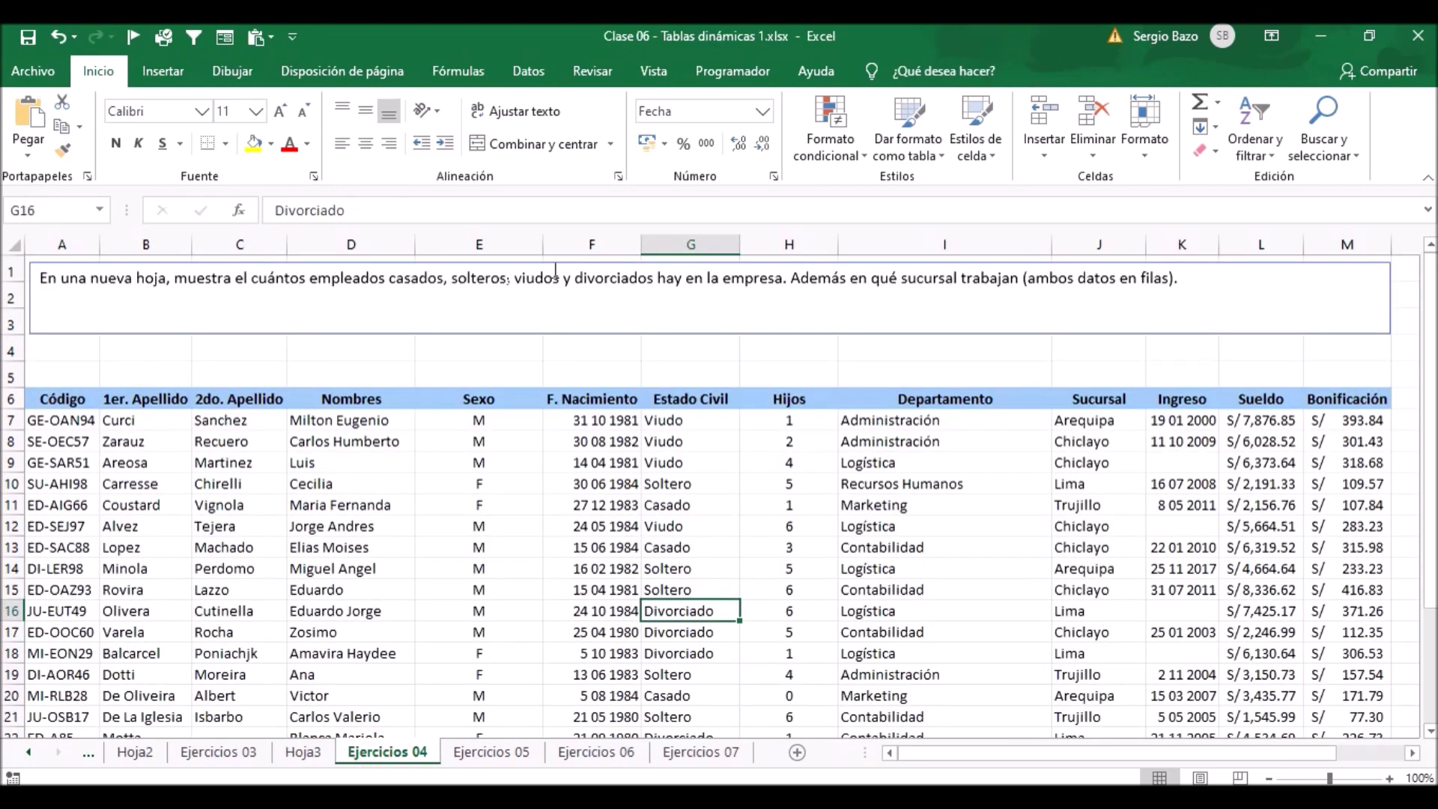
left_click(494, 752)
left_click(386, 751)
Put Estado Civil in the pivot rows: Casado 6, Divorciado 4, Soltero 7, Viudo 5.
left_click(303, 752)
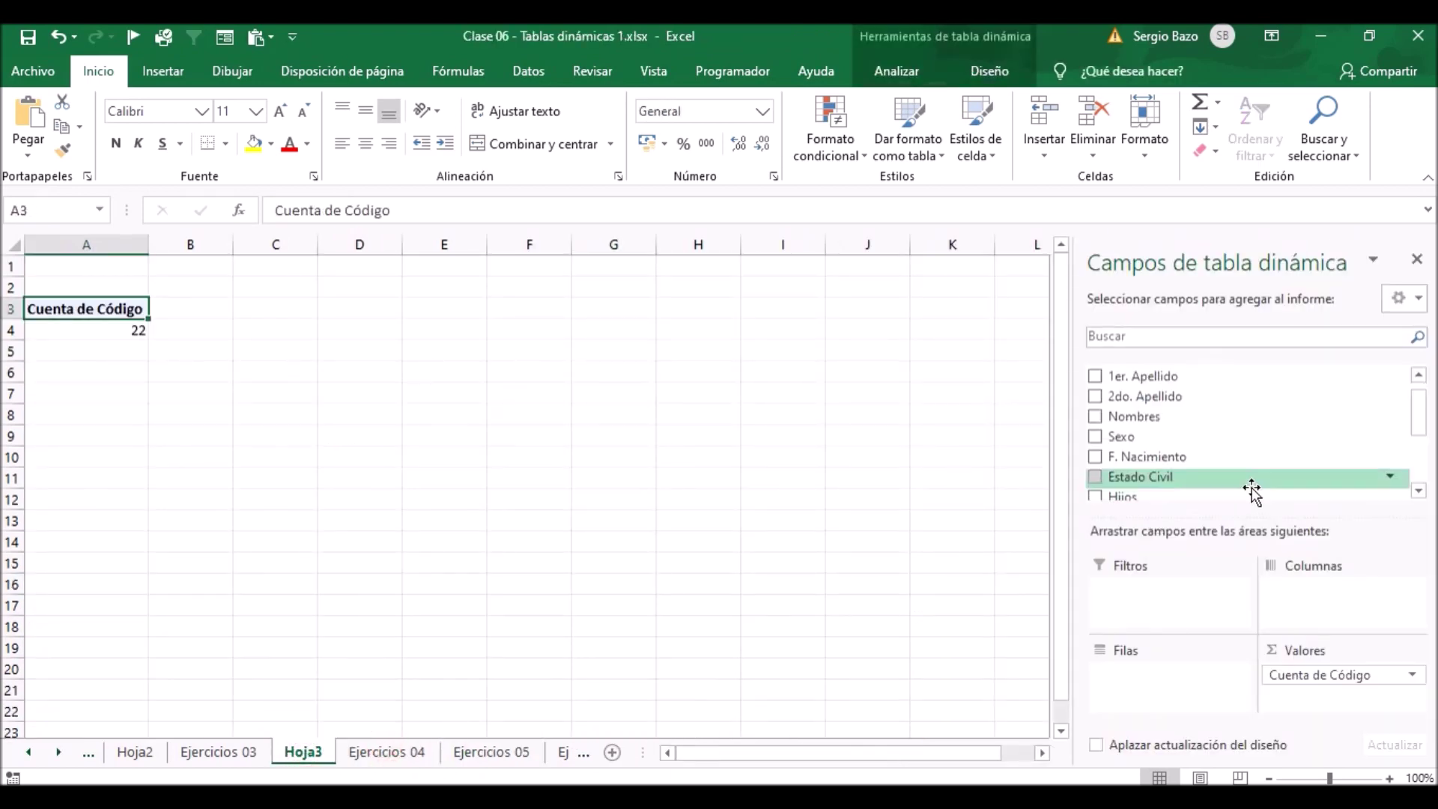
left_click_drag(1145, 476, 1148, 686)
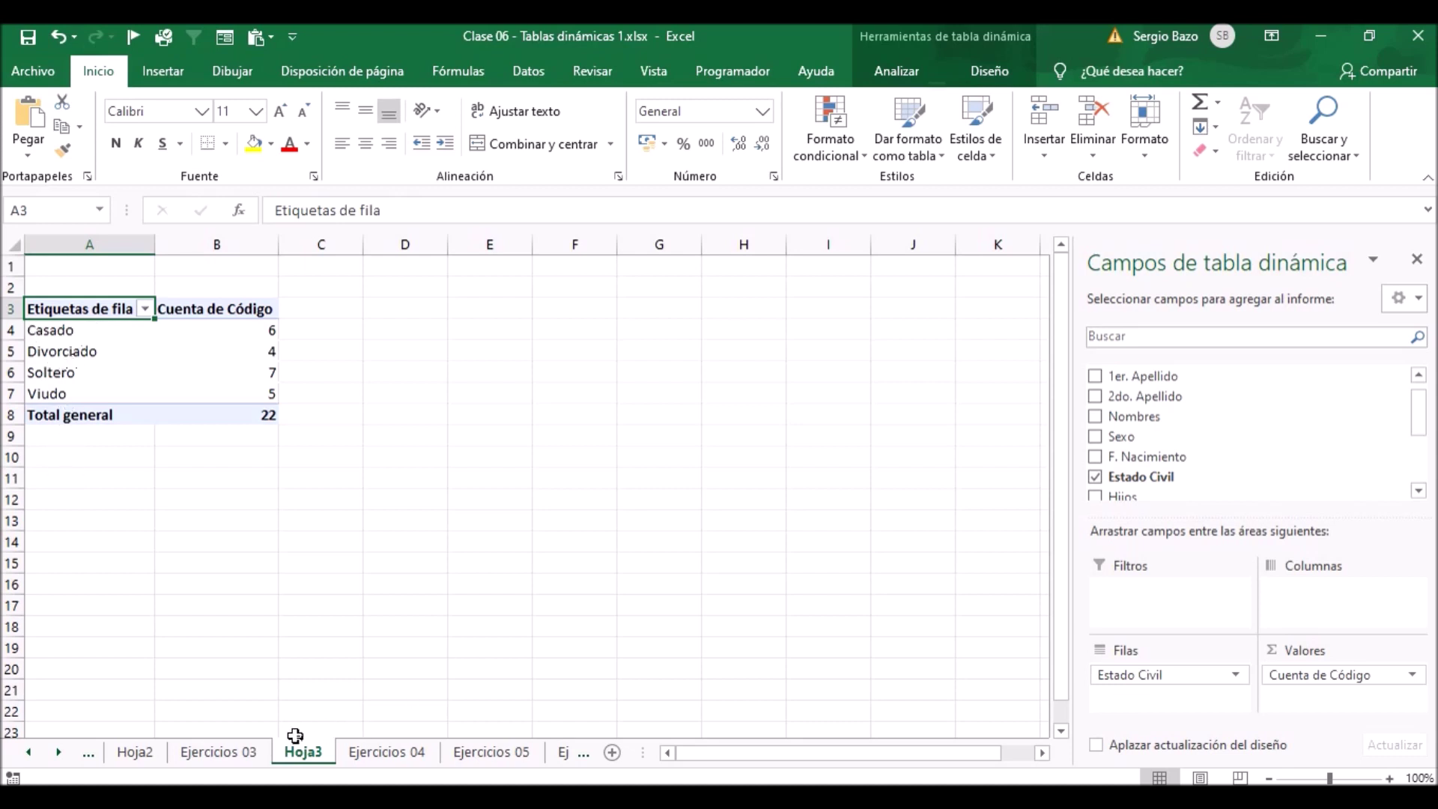
left_click(386, 752)
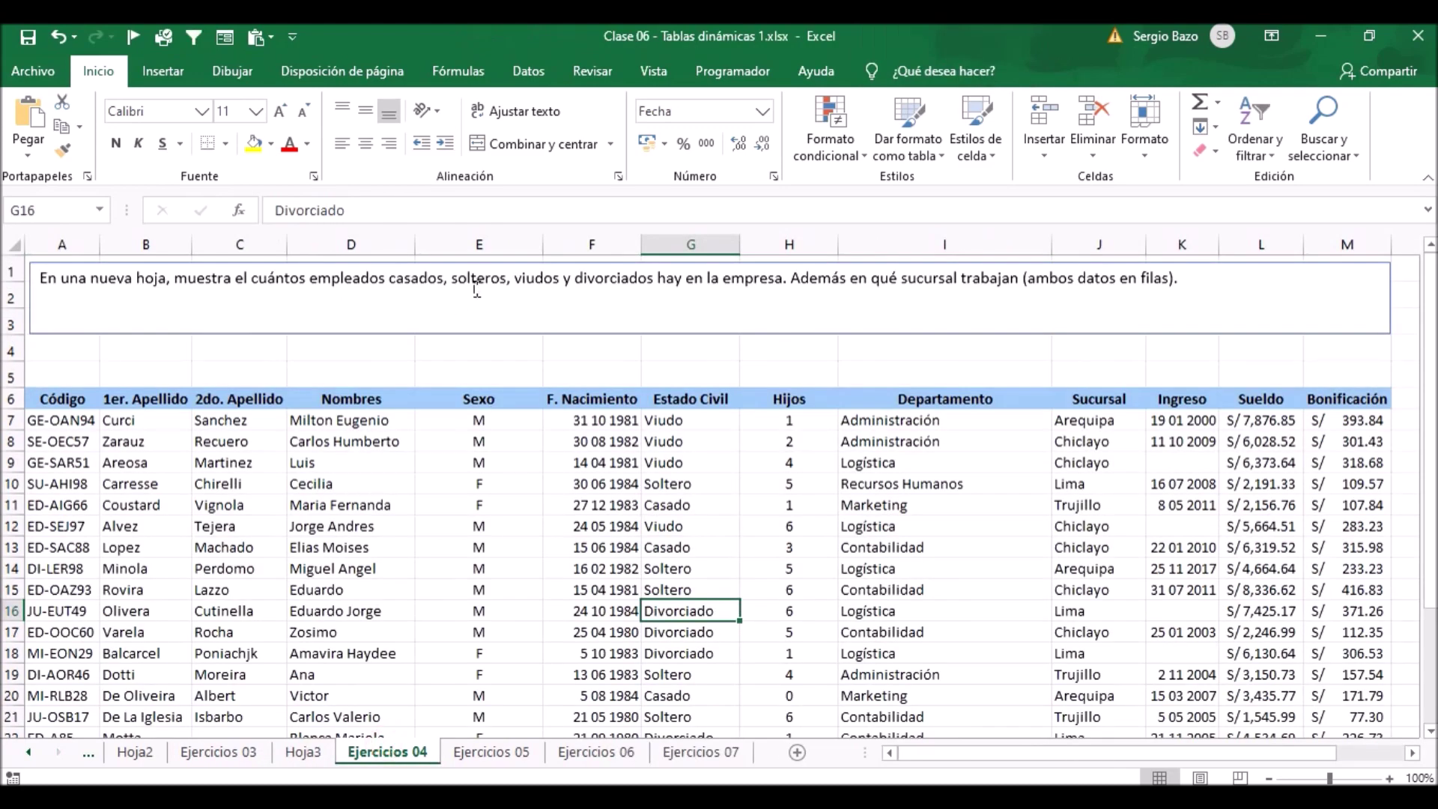
left_click(303, 751)
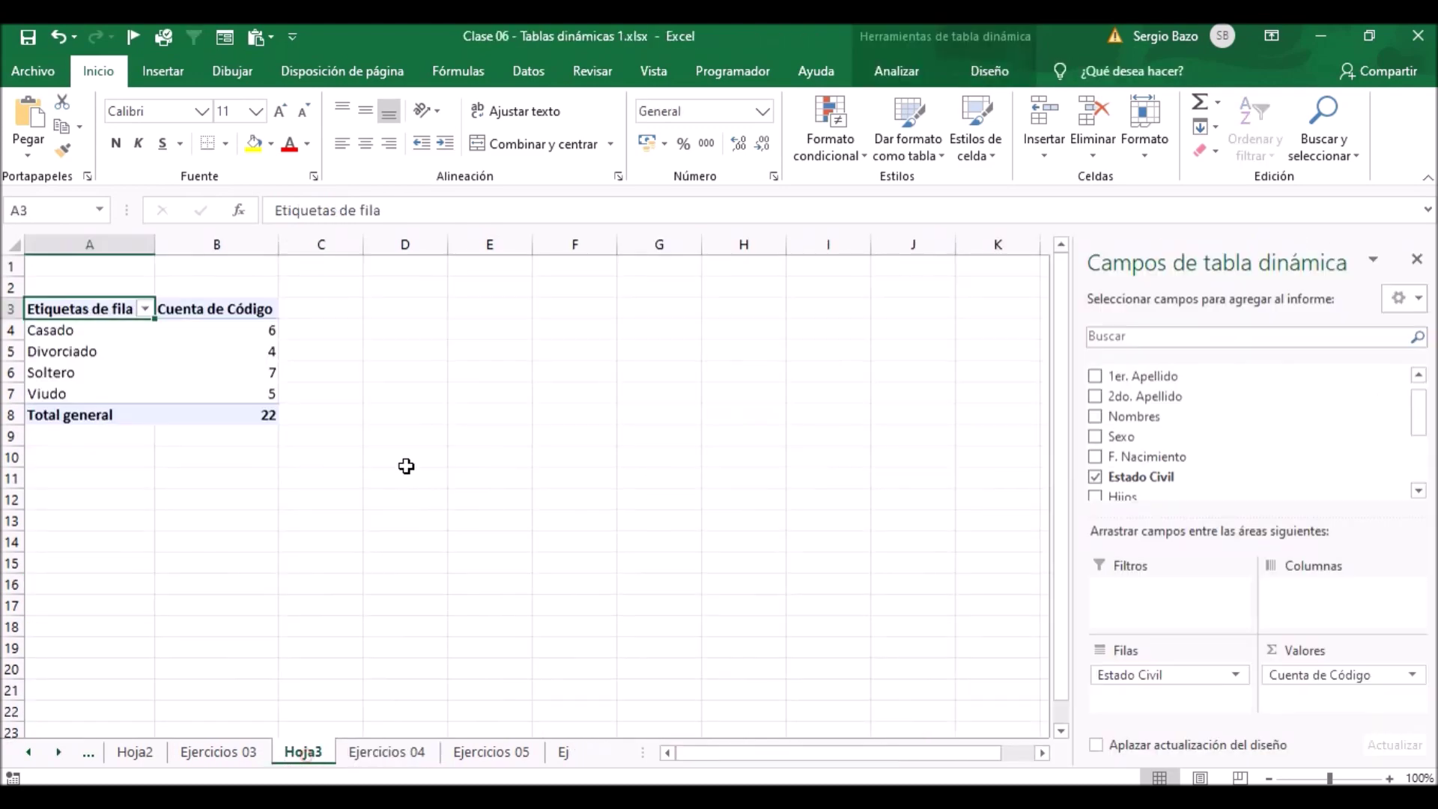
left_click(66, 375)
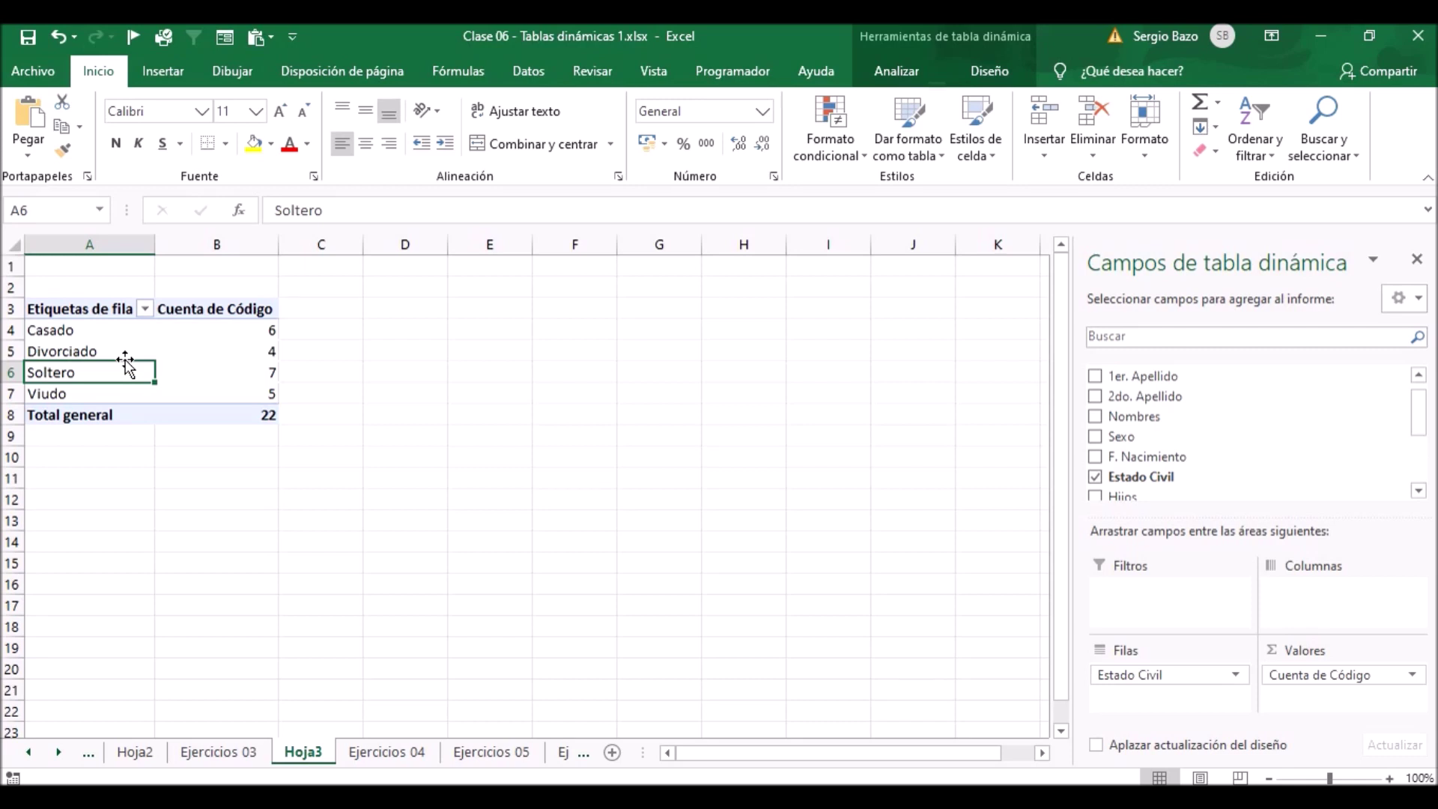
Move Soltero up to second place in the Estado Civil row list.
left_click_drag(125, 364, 137, 343)
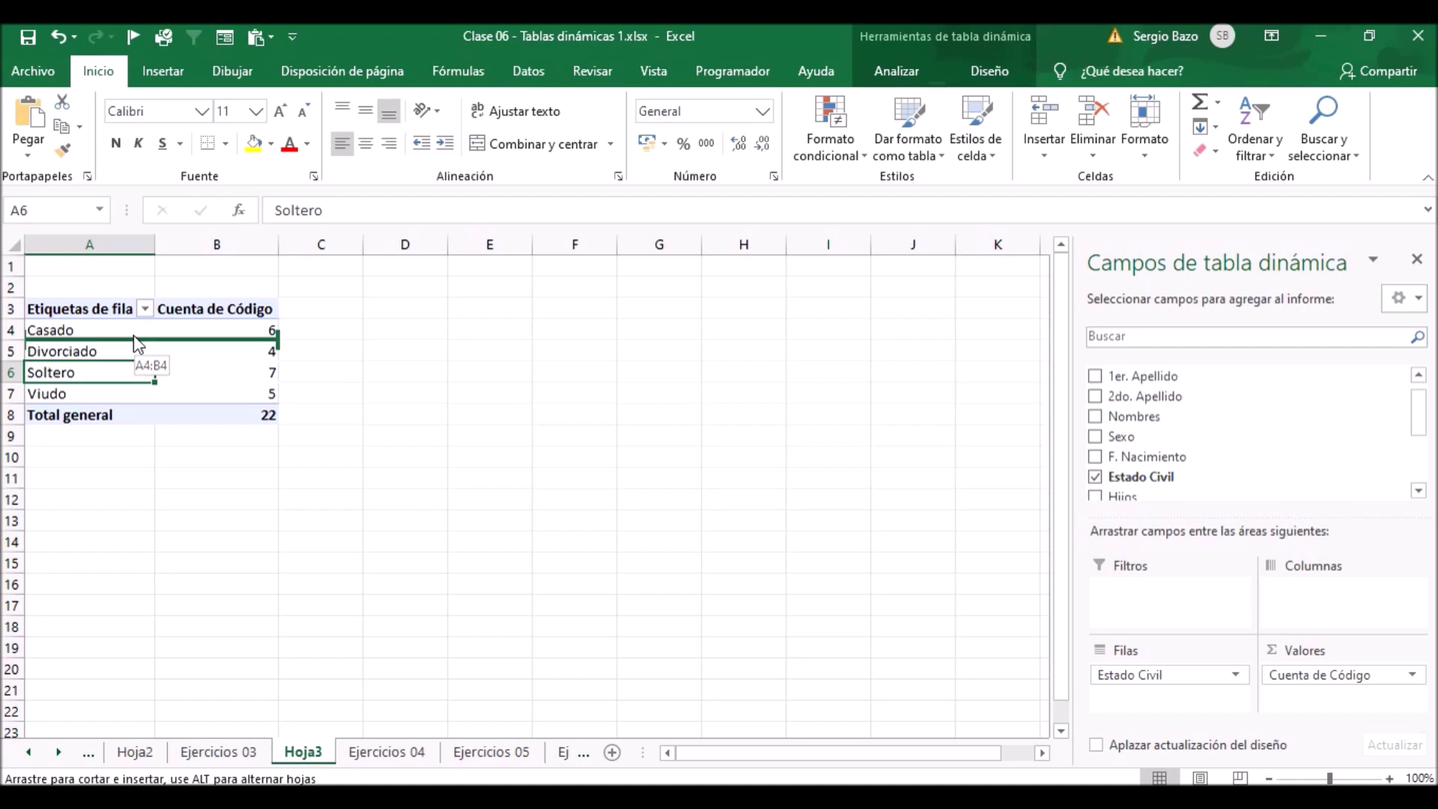
left_click_drag(137, 343, 137, 345)
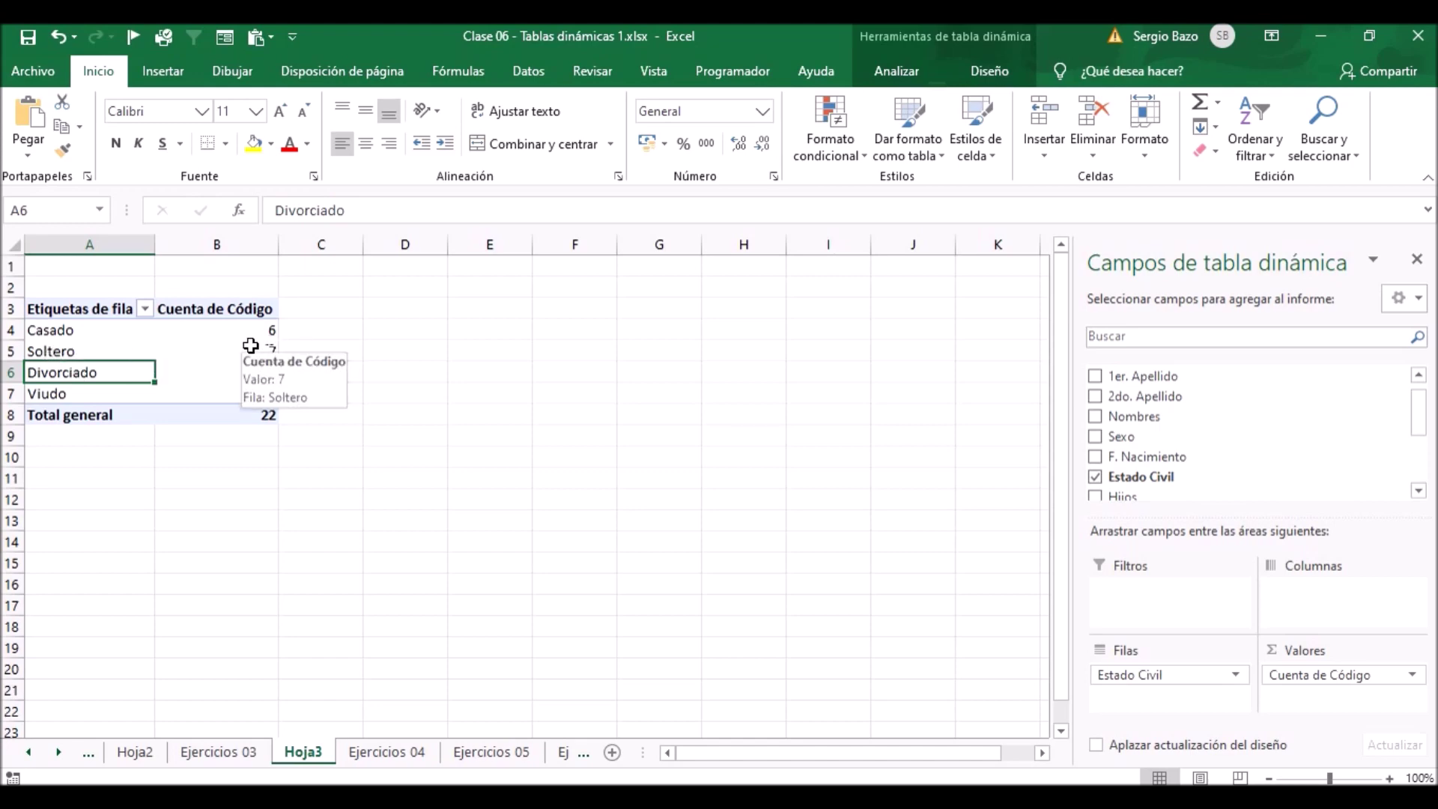
left_click(377, 755)
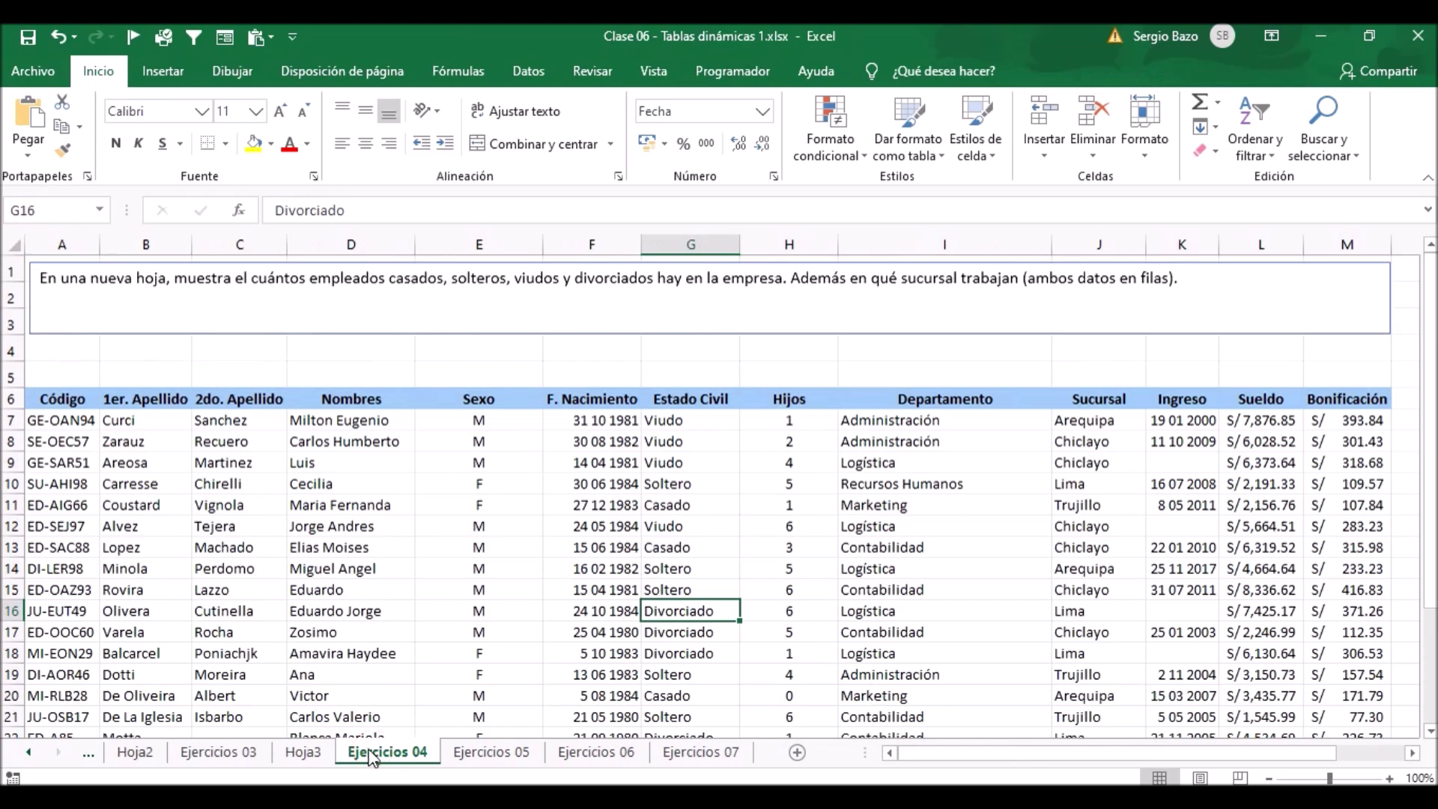
left_click(303, 753)
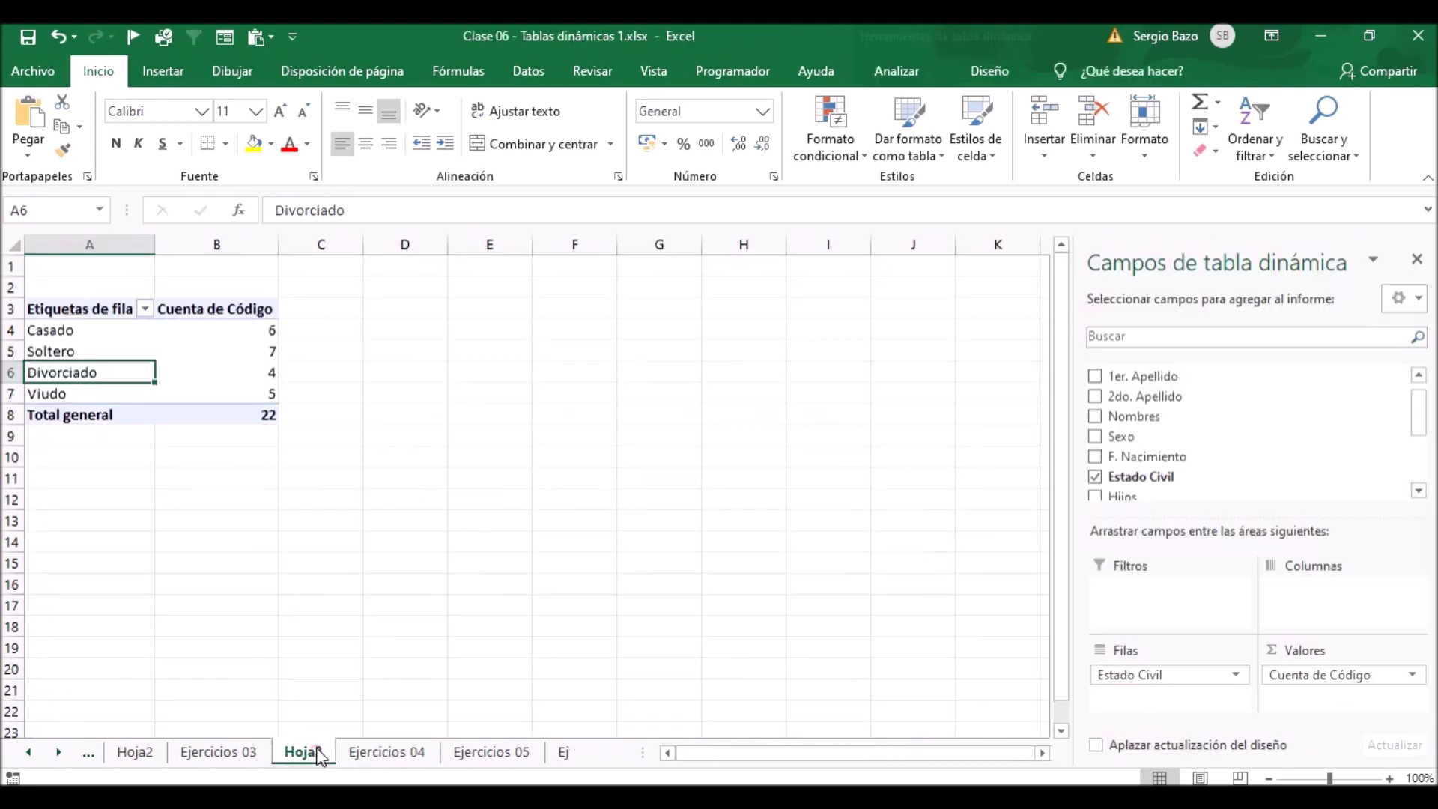
Move Viudo above Divorciado, giving the order Casado, Soltero, Viudo, Divorciado.
left_click(91, 395)
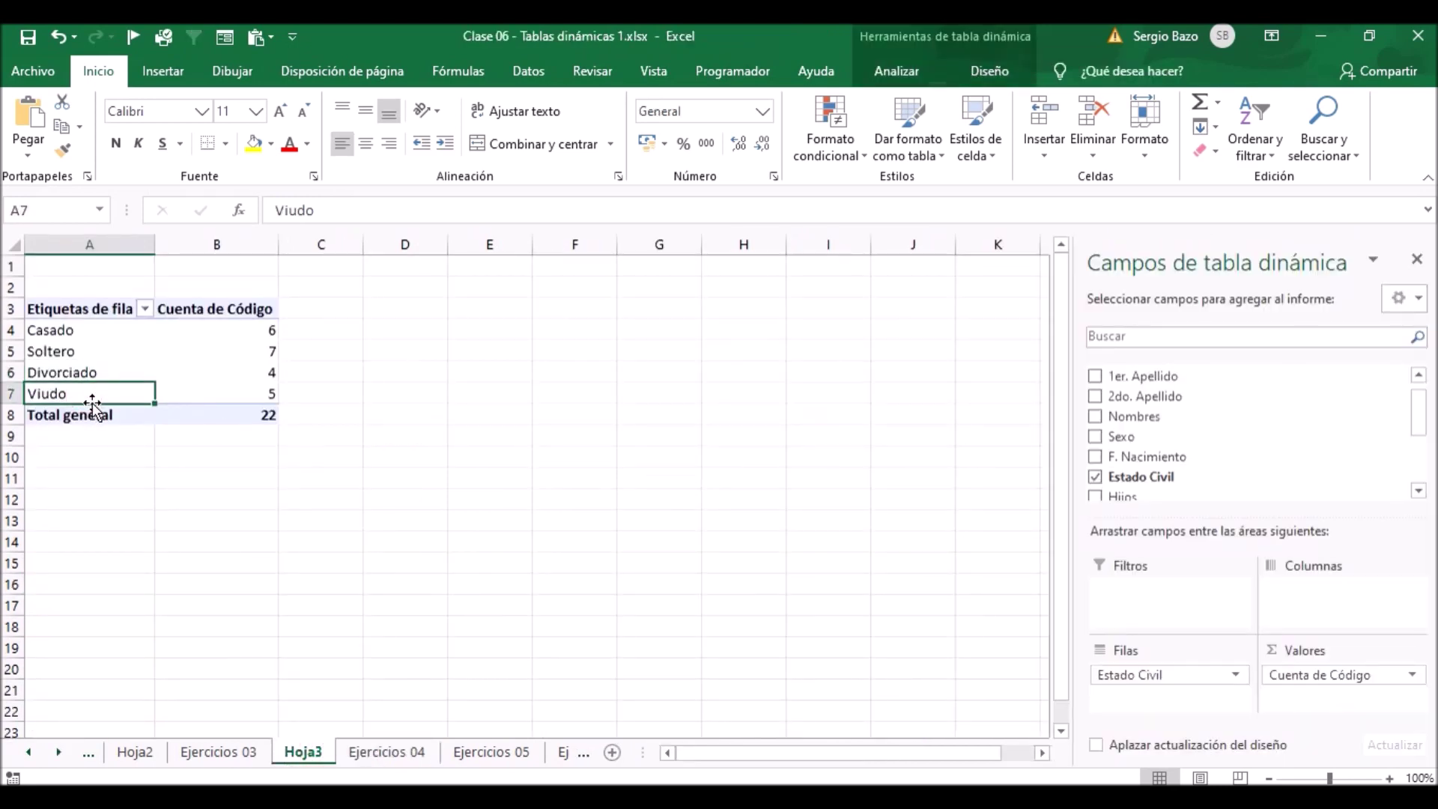
left_click_drag(92, 404, 96, 367)
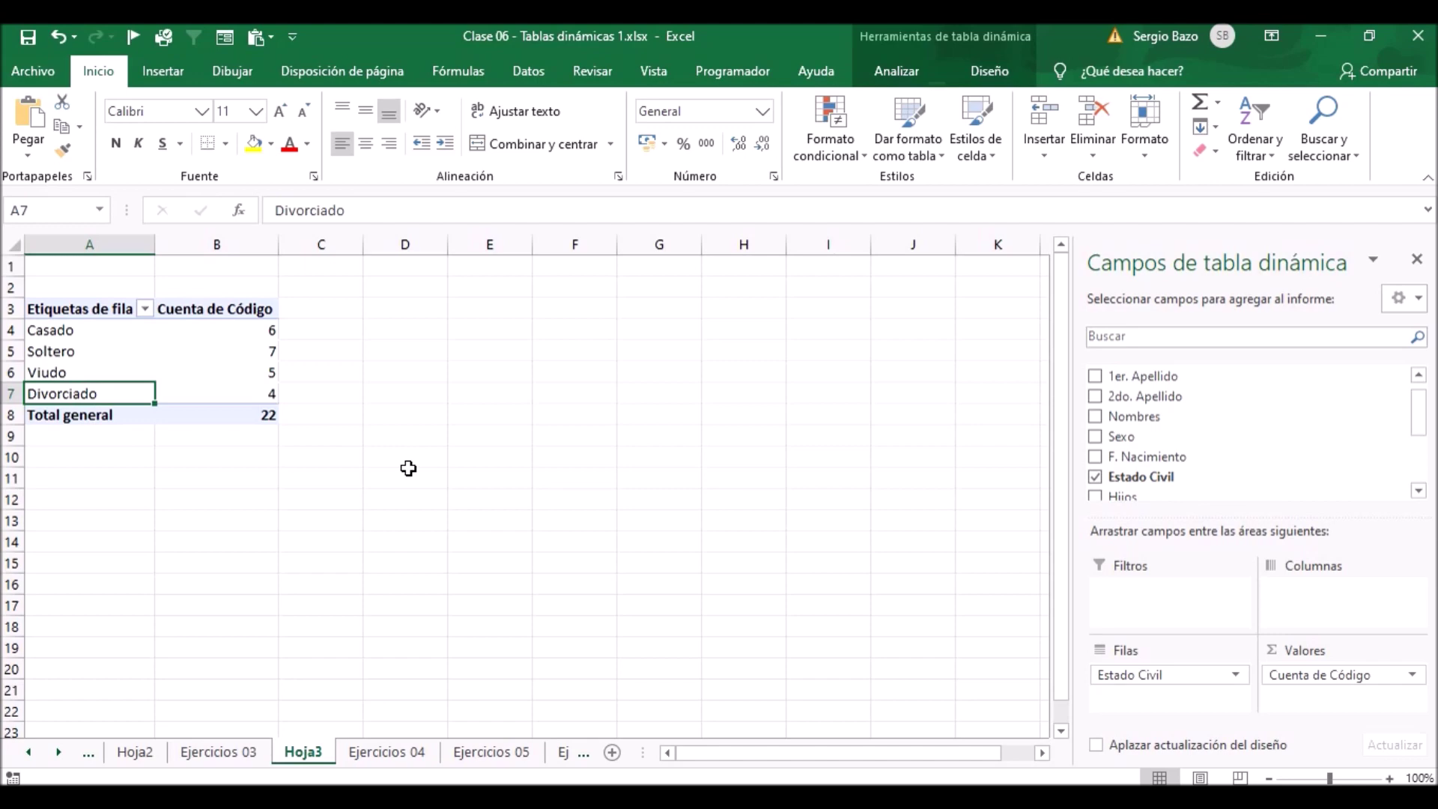
left_click(394, 751)
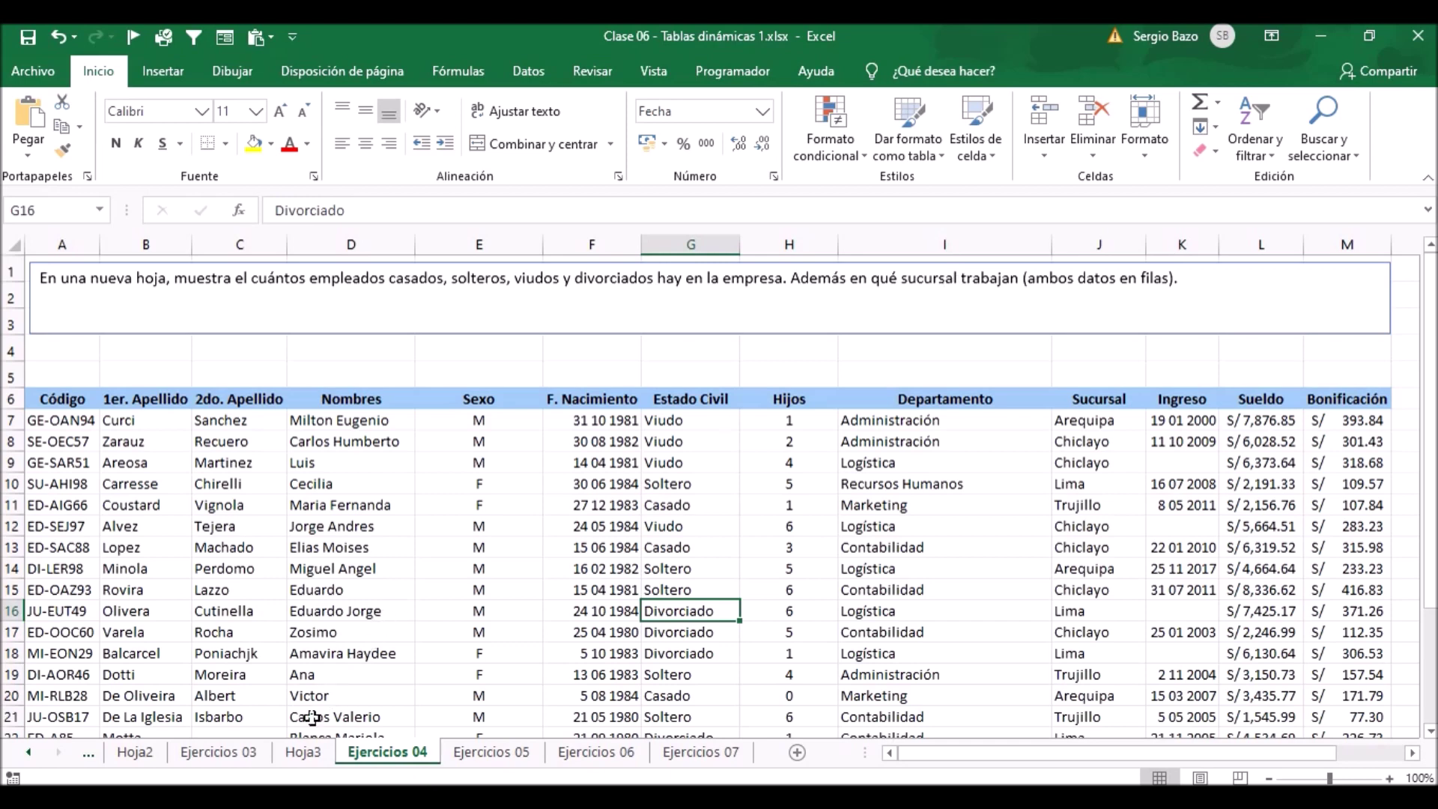
left_click(303, 752)
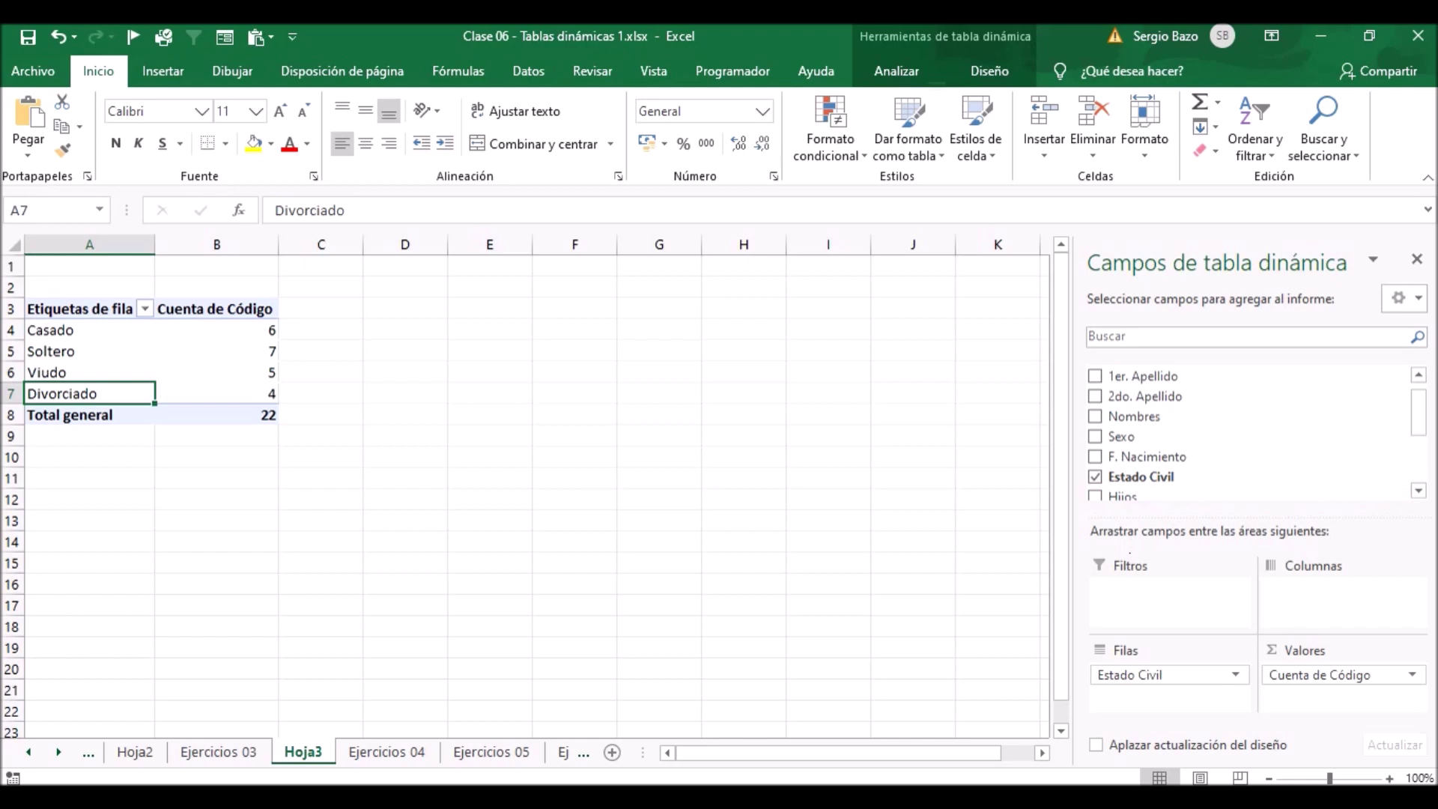
Nest Sucursal under Estado Civil in the pivot's Filas area.
left_click_drag(1423, 418, 1419, 452)
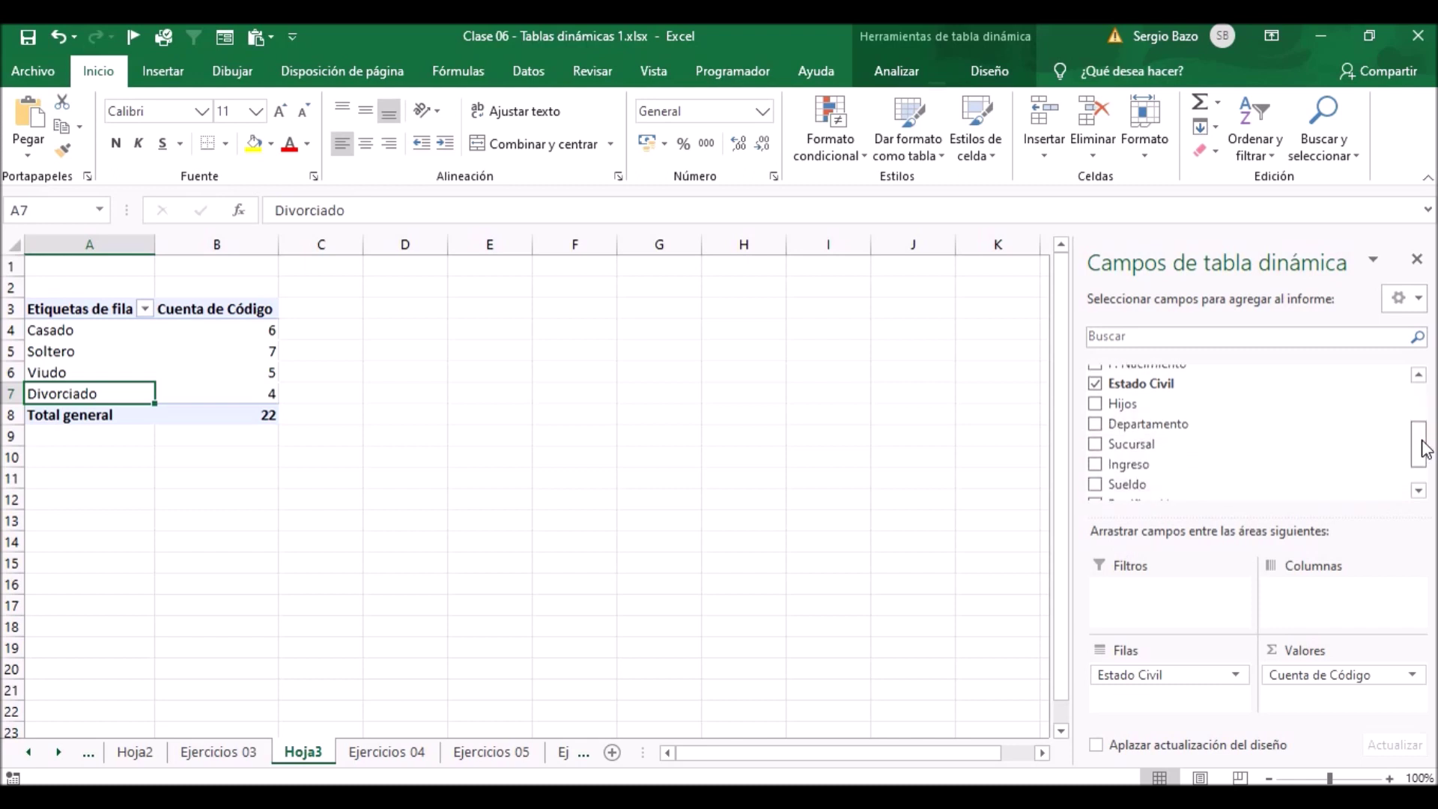
left_click_drag(1115, 441, 1138, 696)
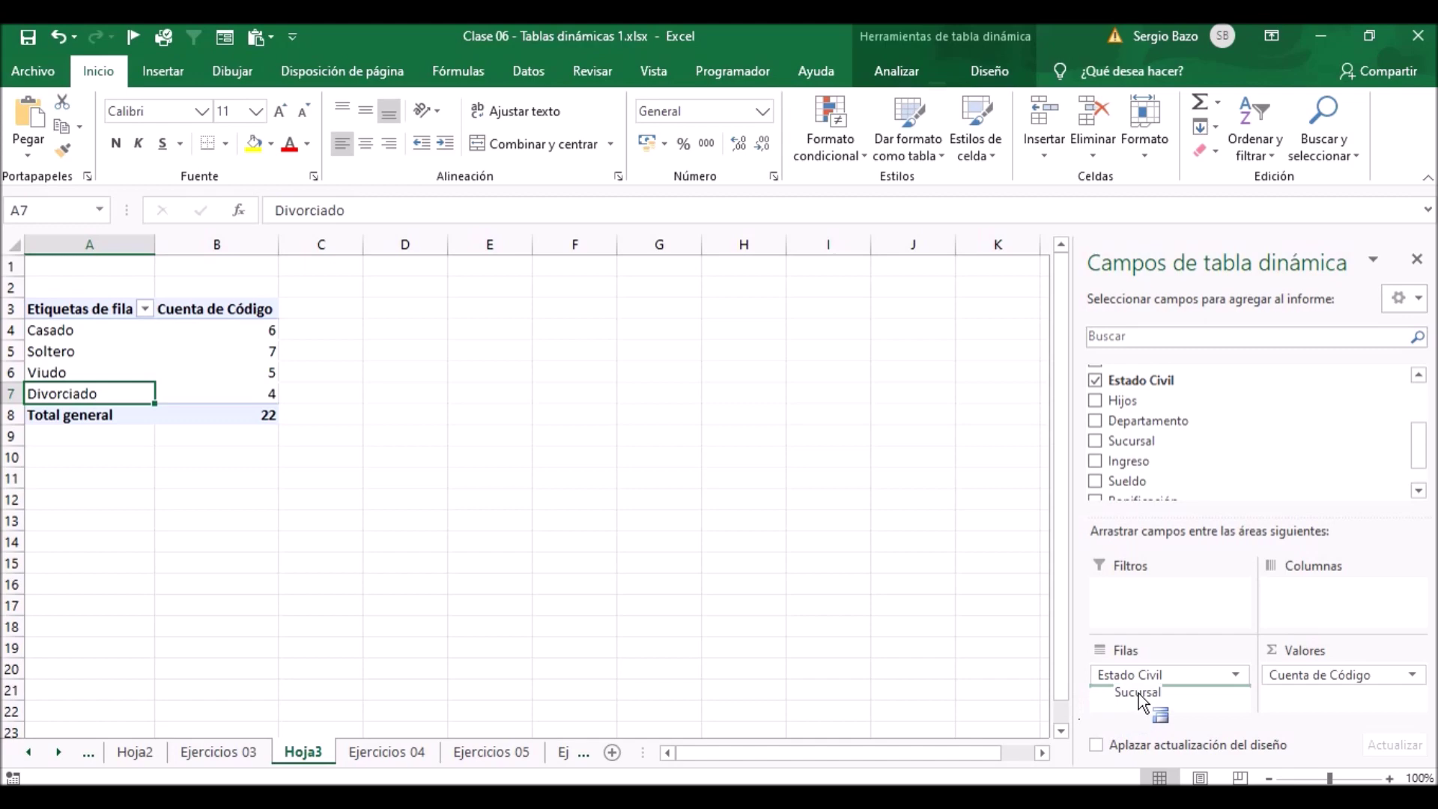
left_click_drag(1142, 700, 1141, 700)
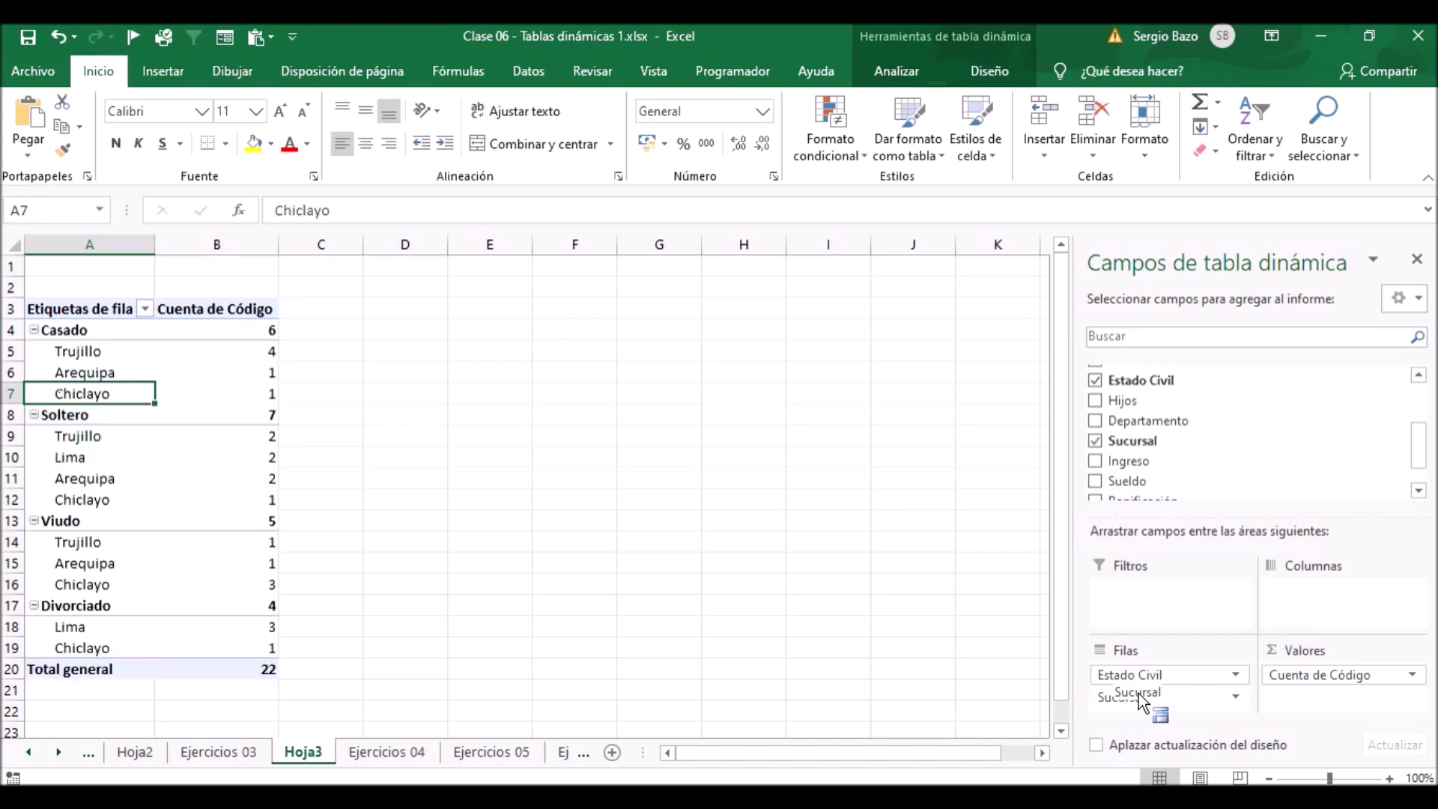
Review the branch counts under each marital status, e.g. Casado: Trujillo 4, Arequipa 1, Chiclayo 1.
left_click(90, 336)
left_click_drag(87, 352, 90, 395)
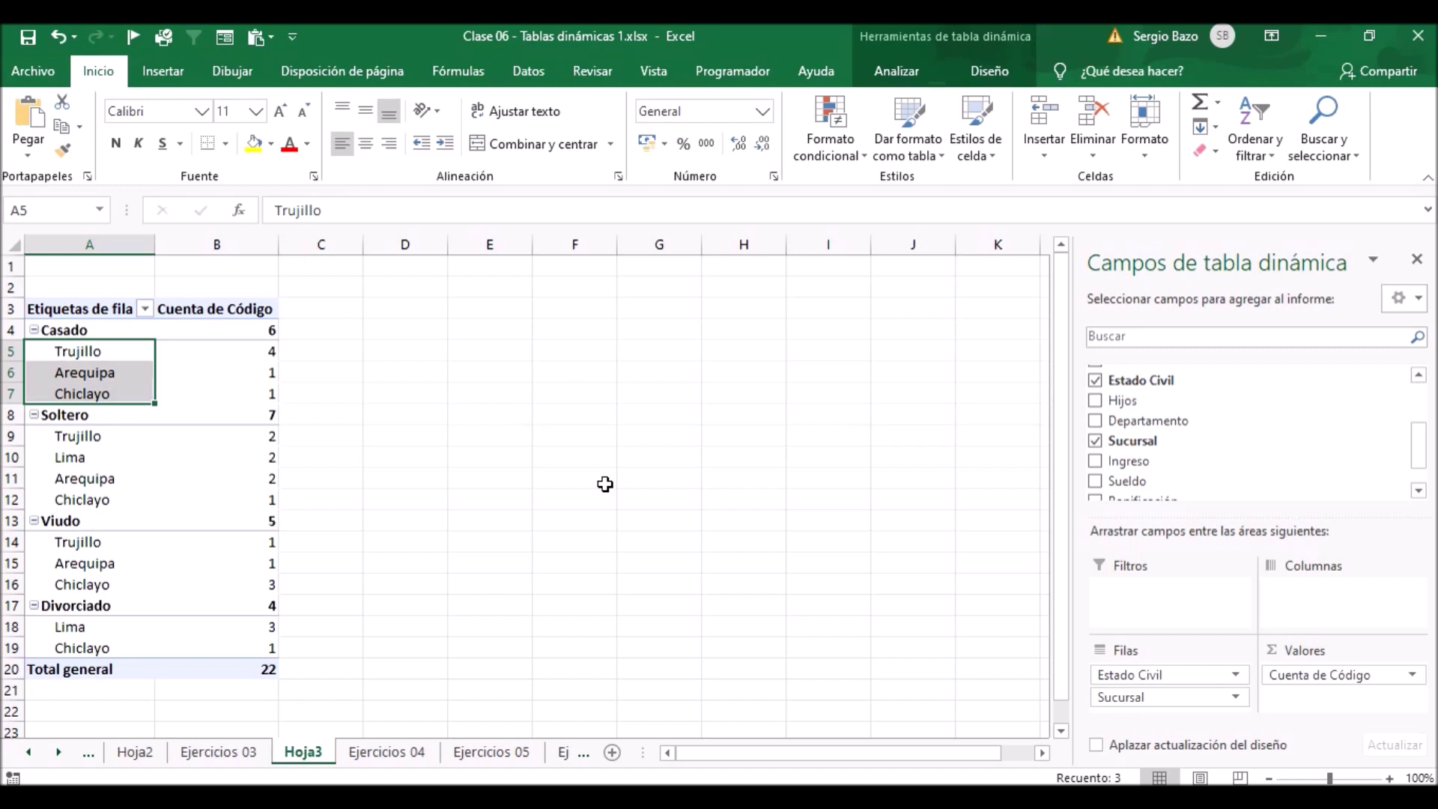
left_click_drag(94, 439, 80, 583)
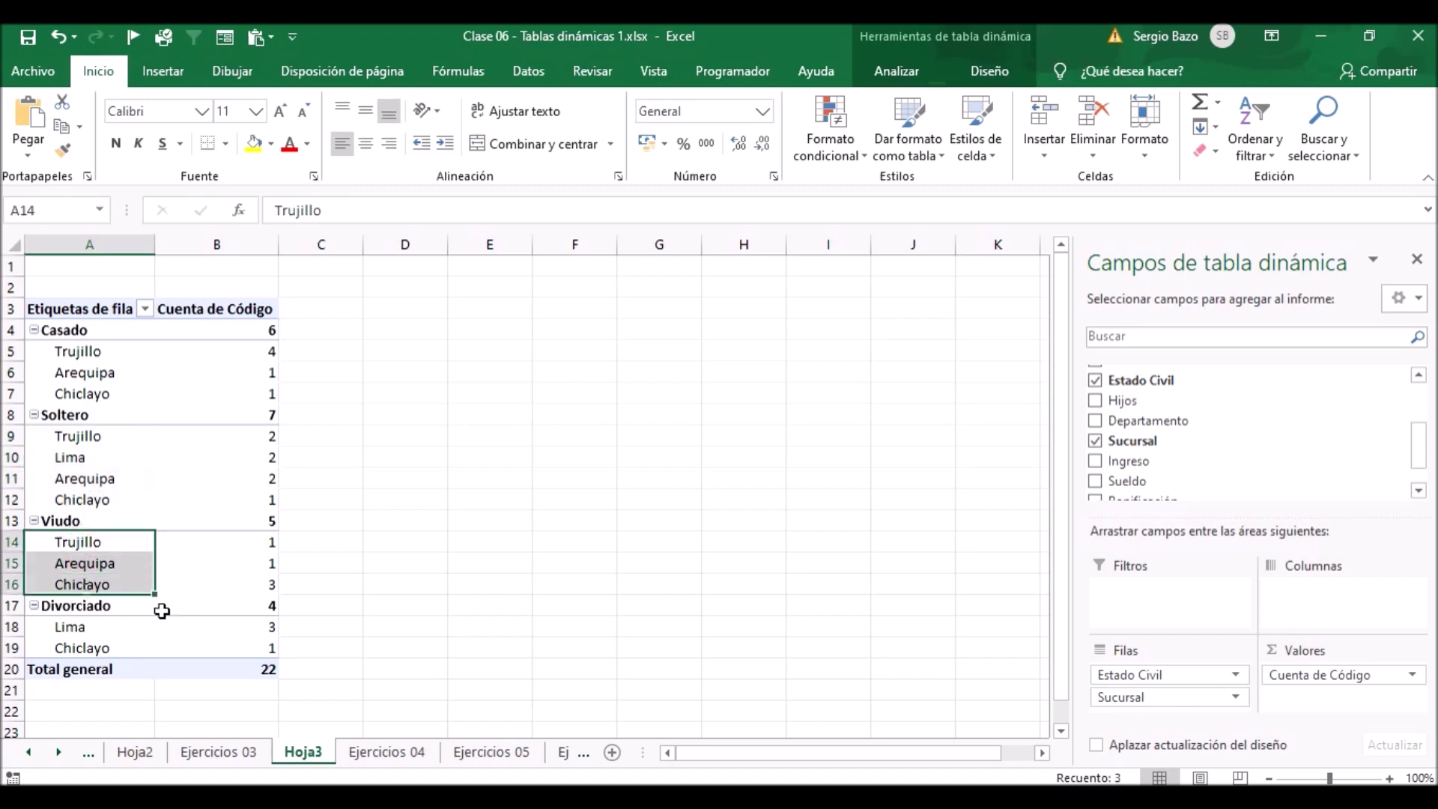
left_click_drag(64, 626, 70, 646)
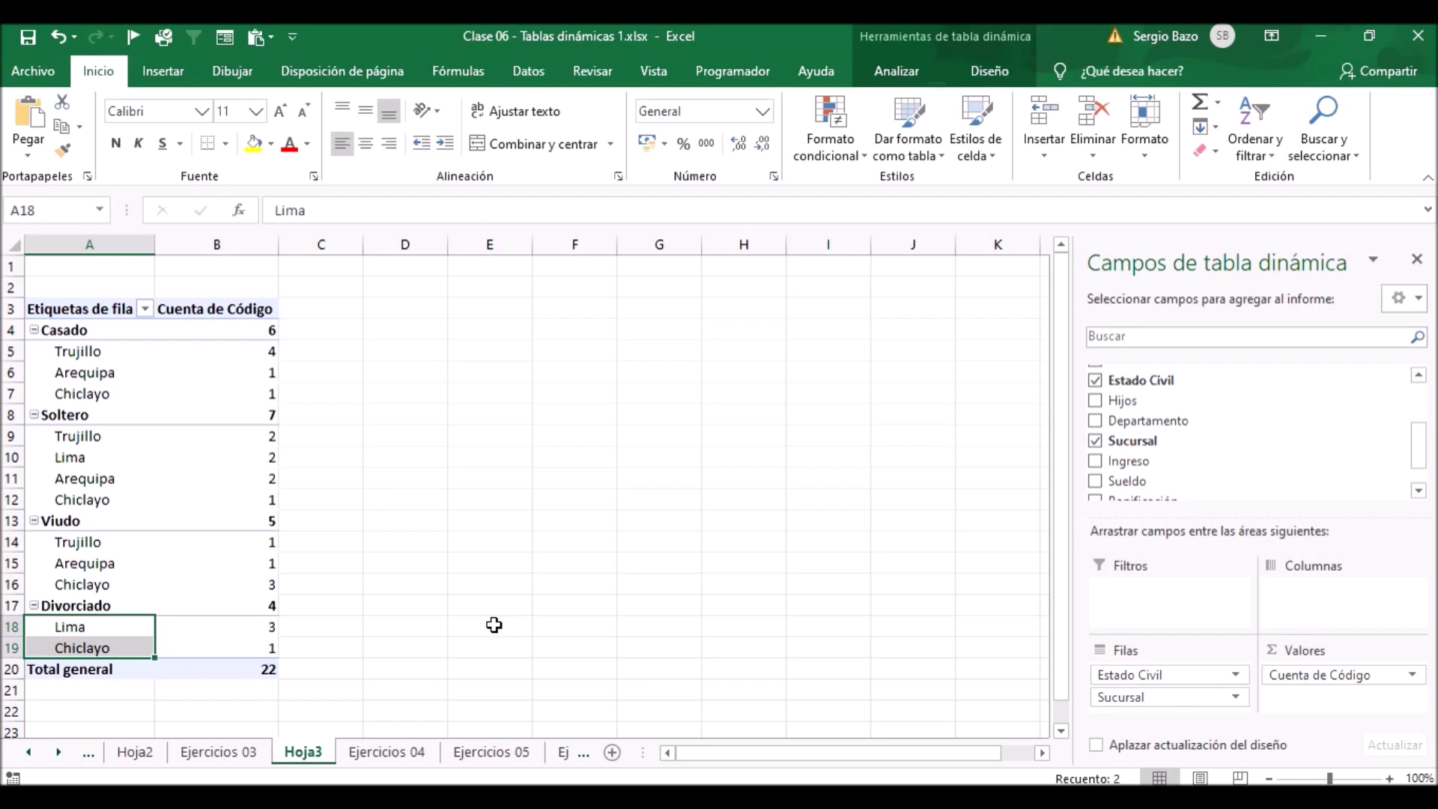
left_click(74, 331)
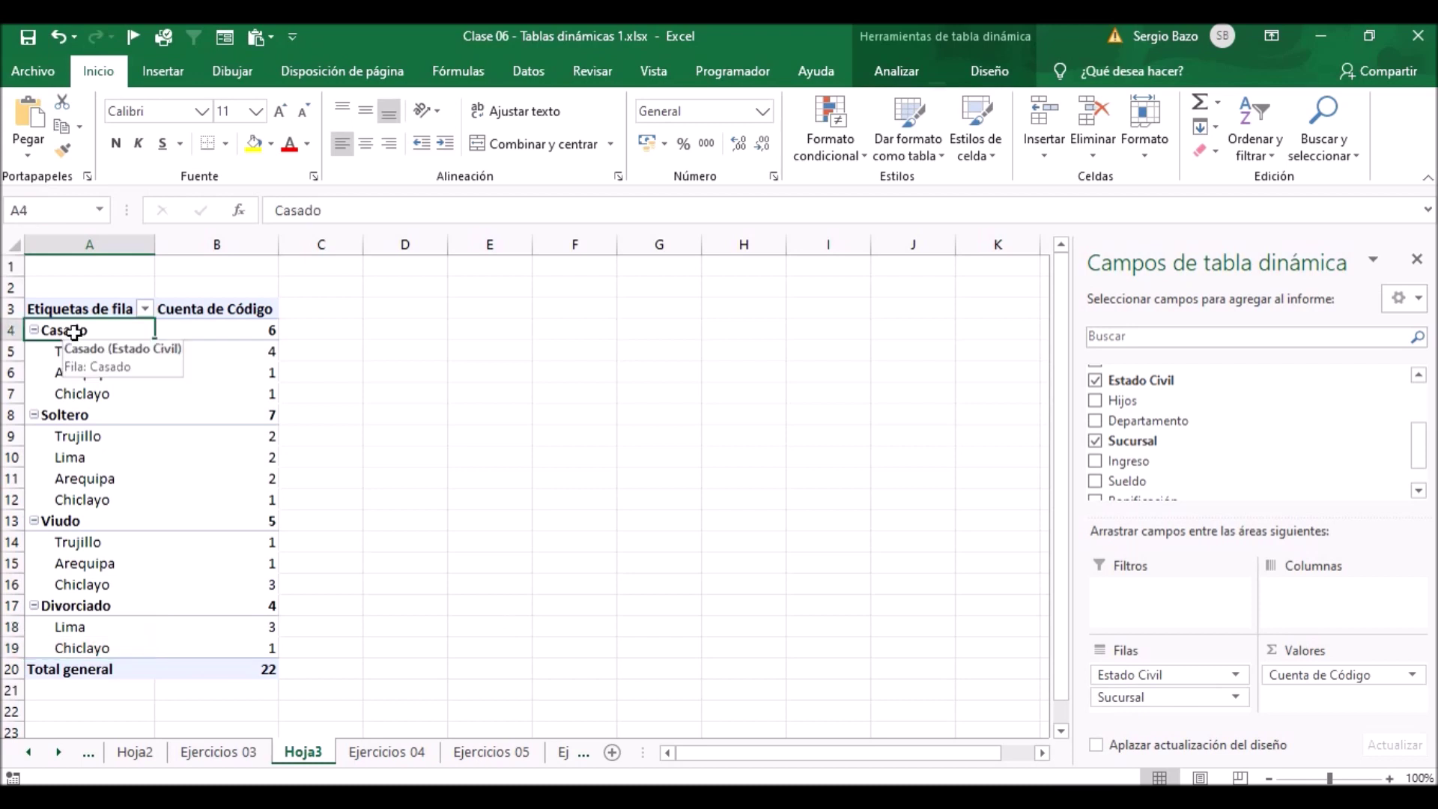
left_click_drag(74, 332, 59, 667)
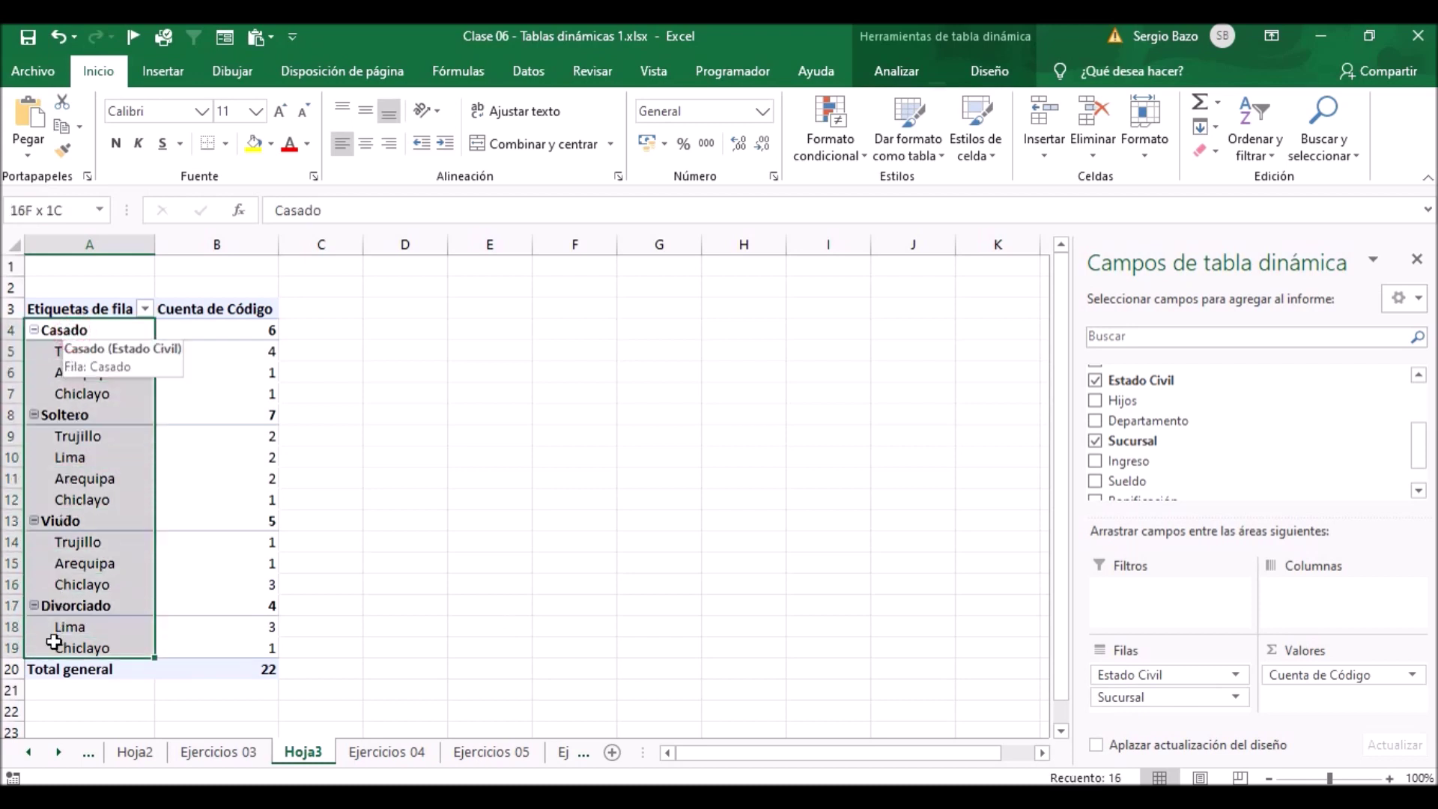
left_click(92, 328)
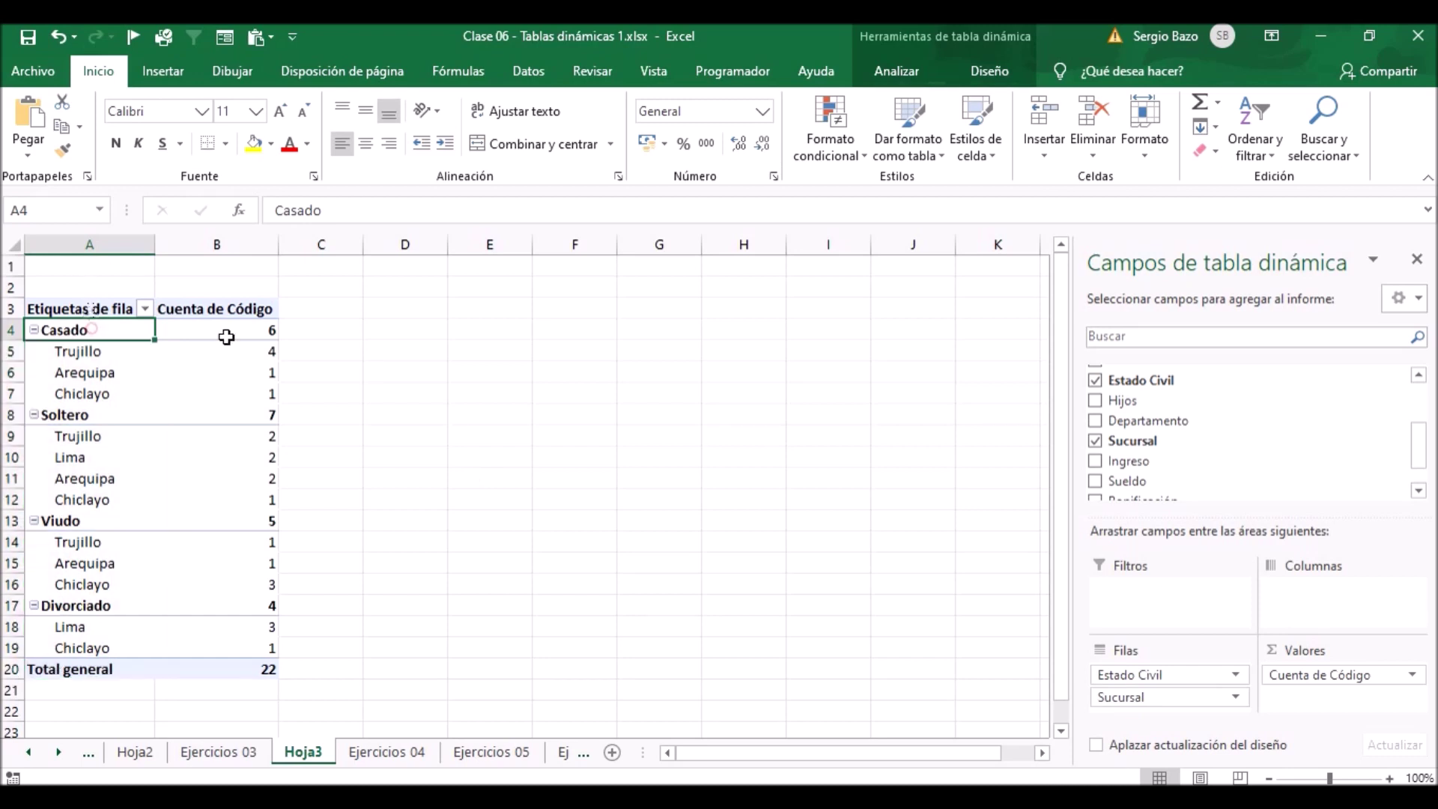
left_click(180, 394)
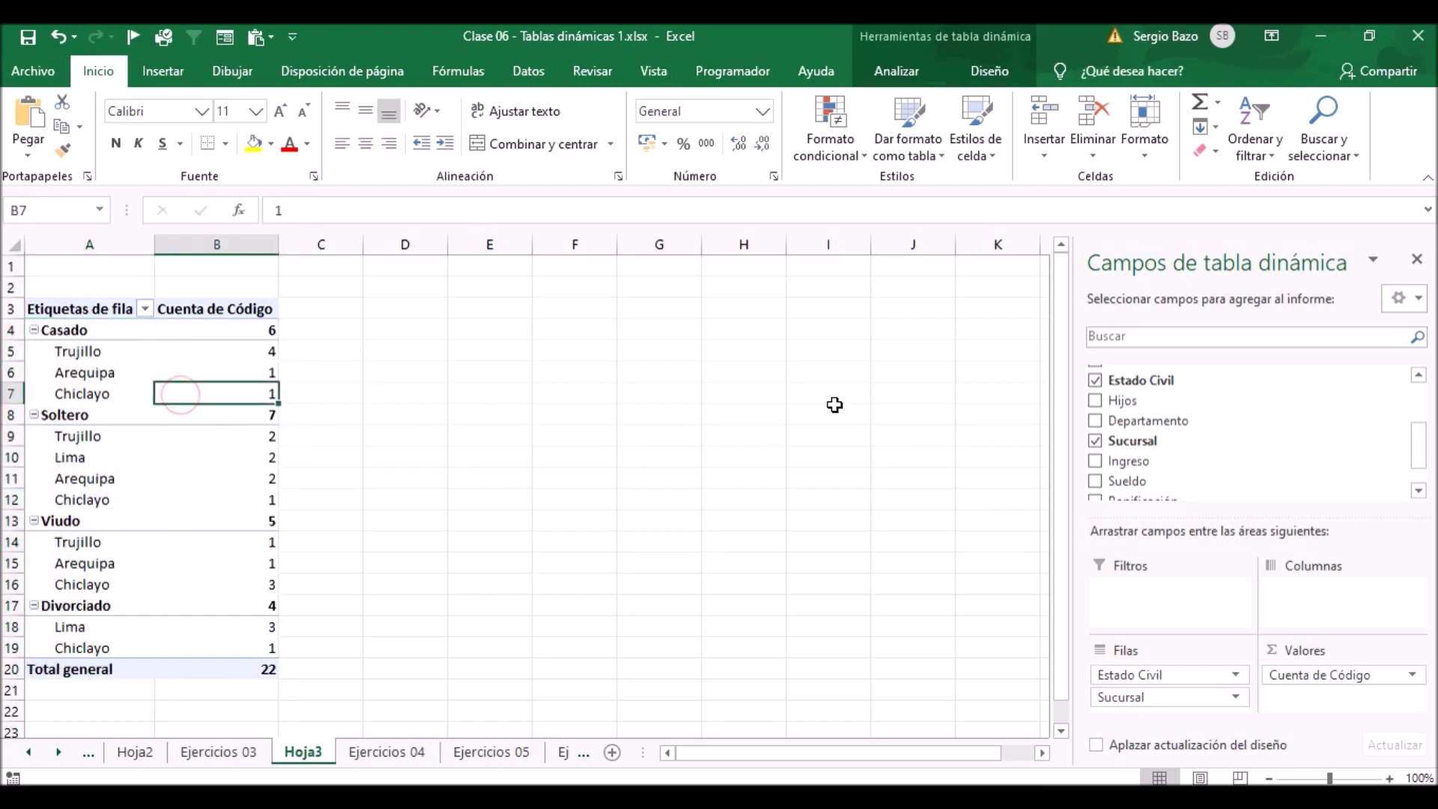
left_click(1002, 69)
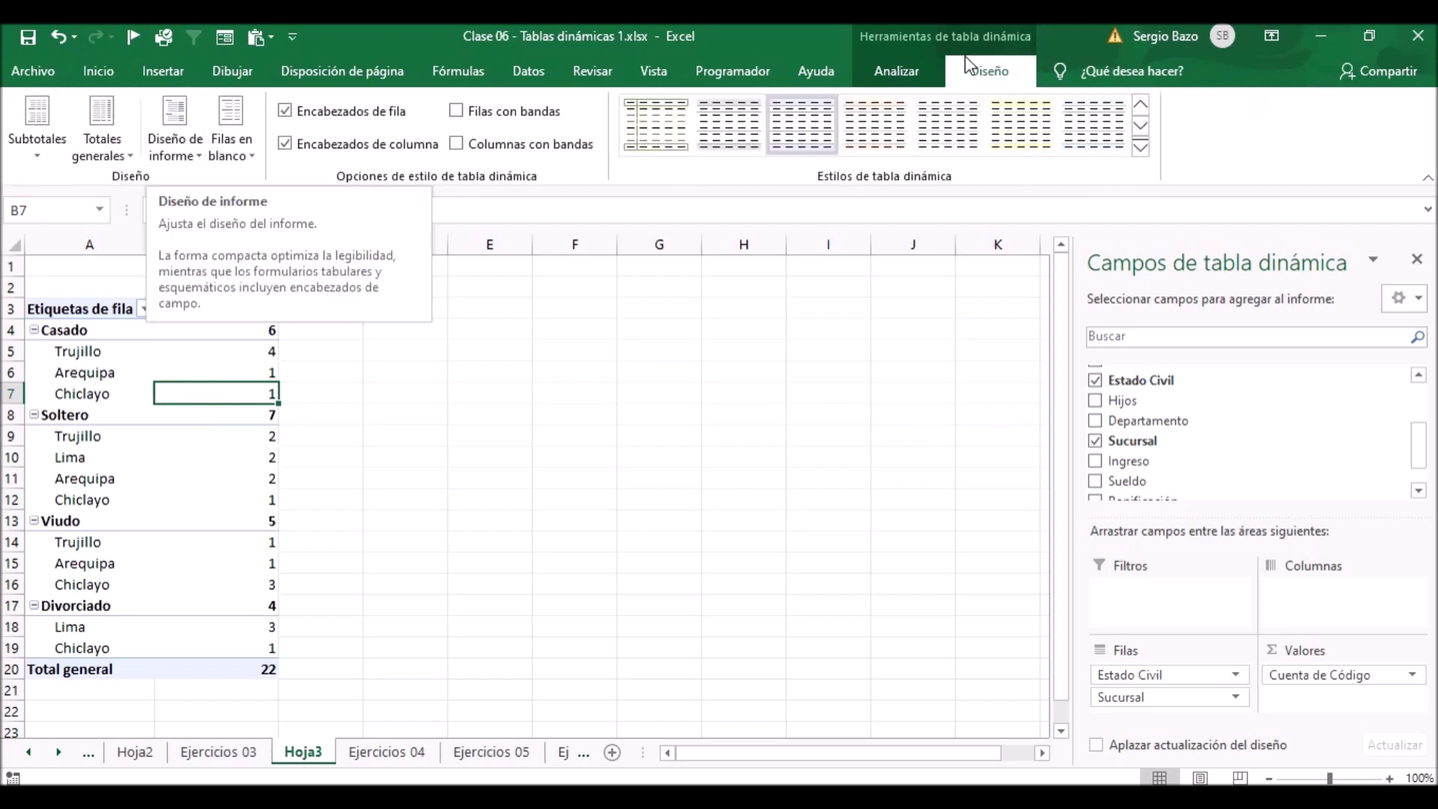
left_click(26, 138)
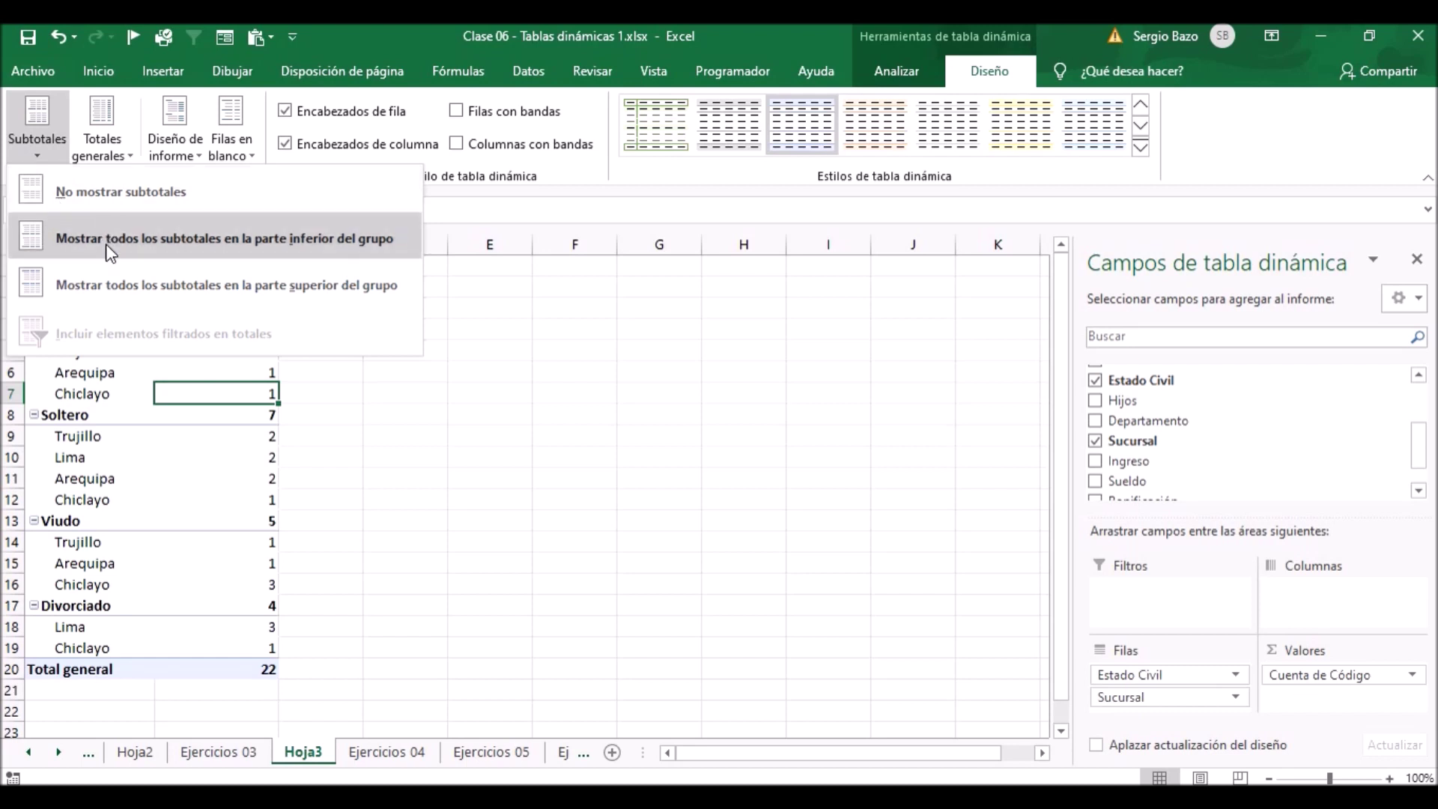
left_click(611, 352)
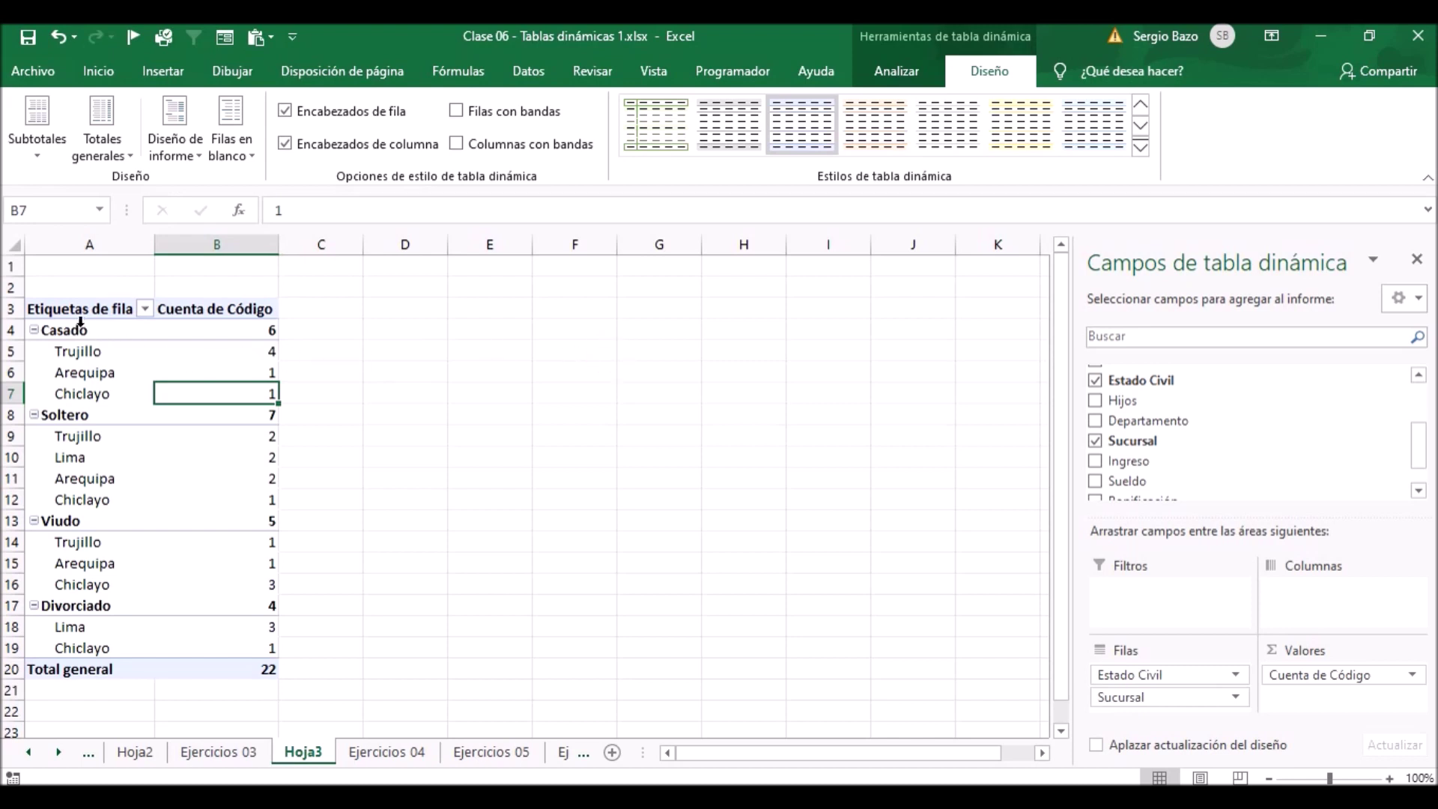
left_click(240, 333)
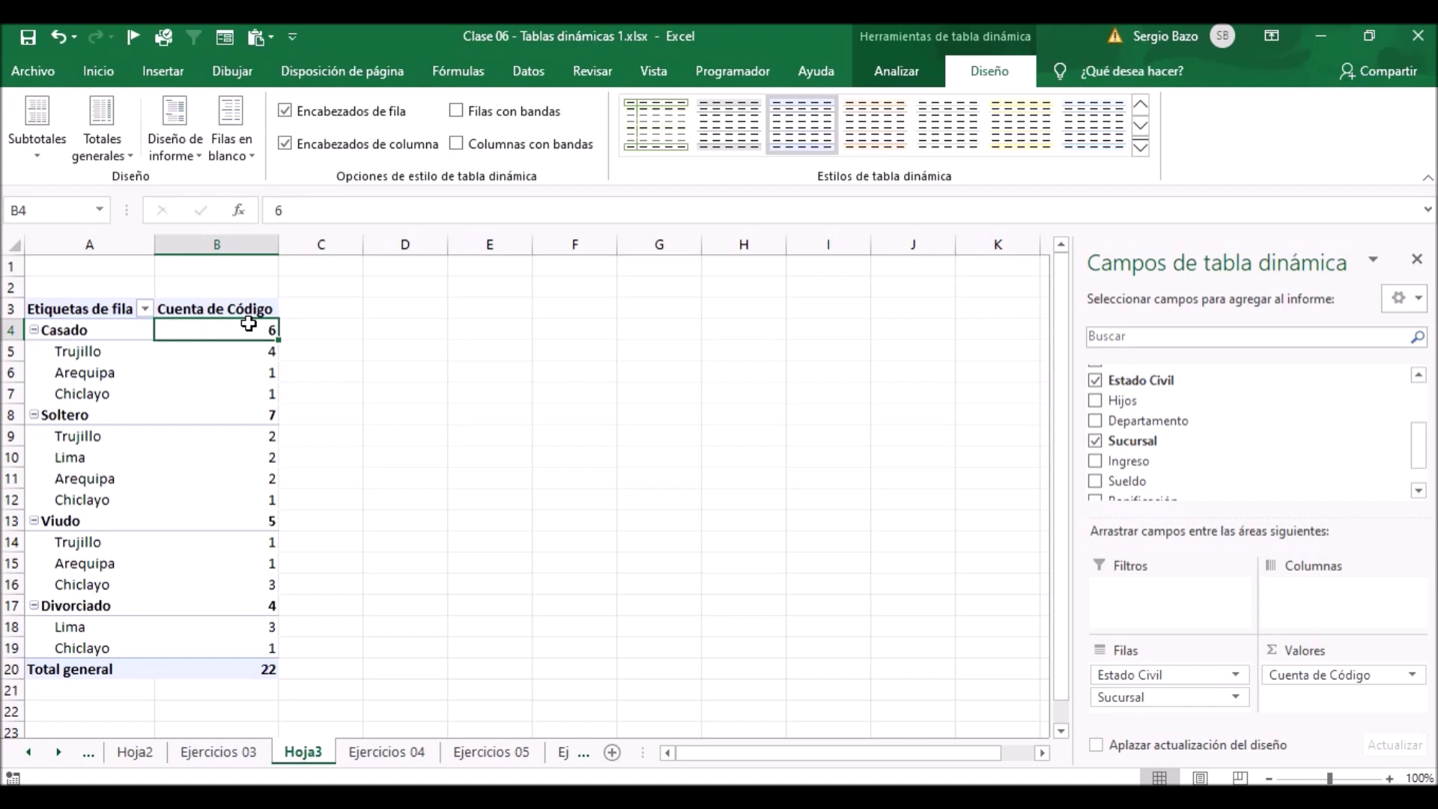
left_click(236, 354)
left_click(235, 372)
left_click(235, 392)
left_click(238, 372)
left_click(236, 351)
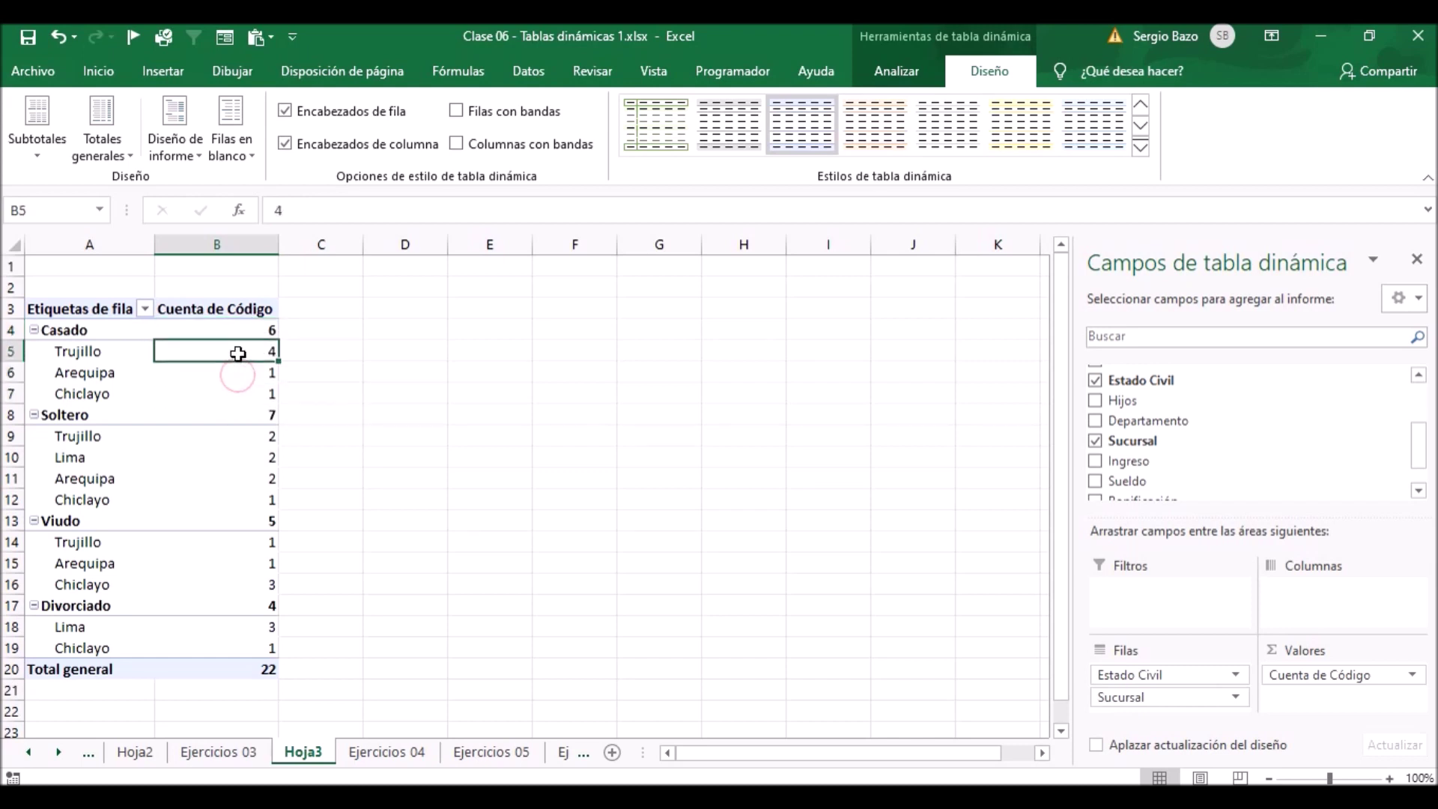
left_click(269, 327)
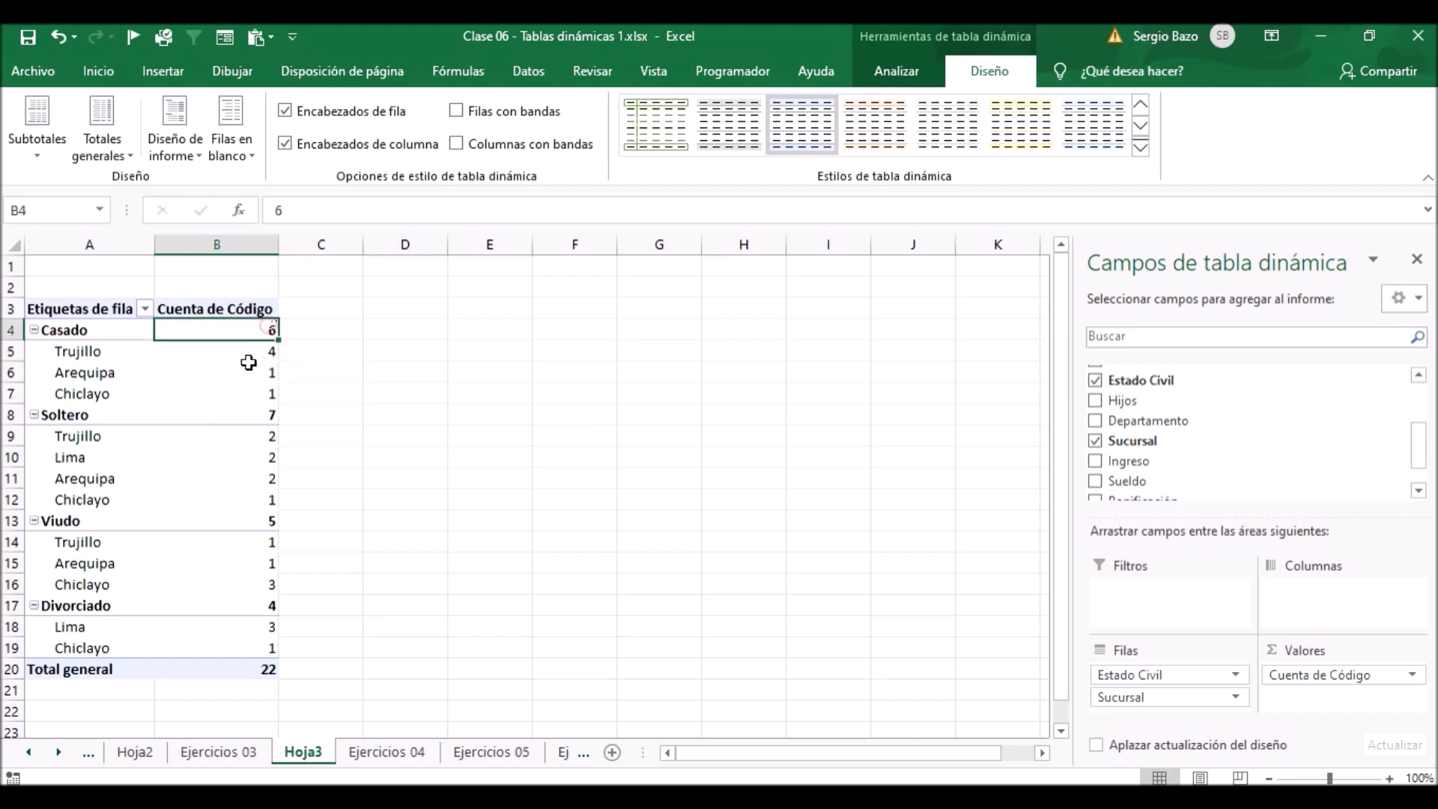
left_click(266, 413)
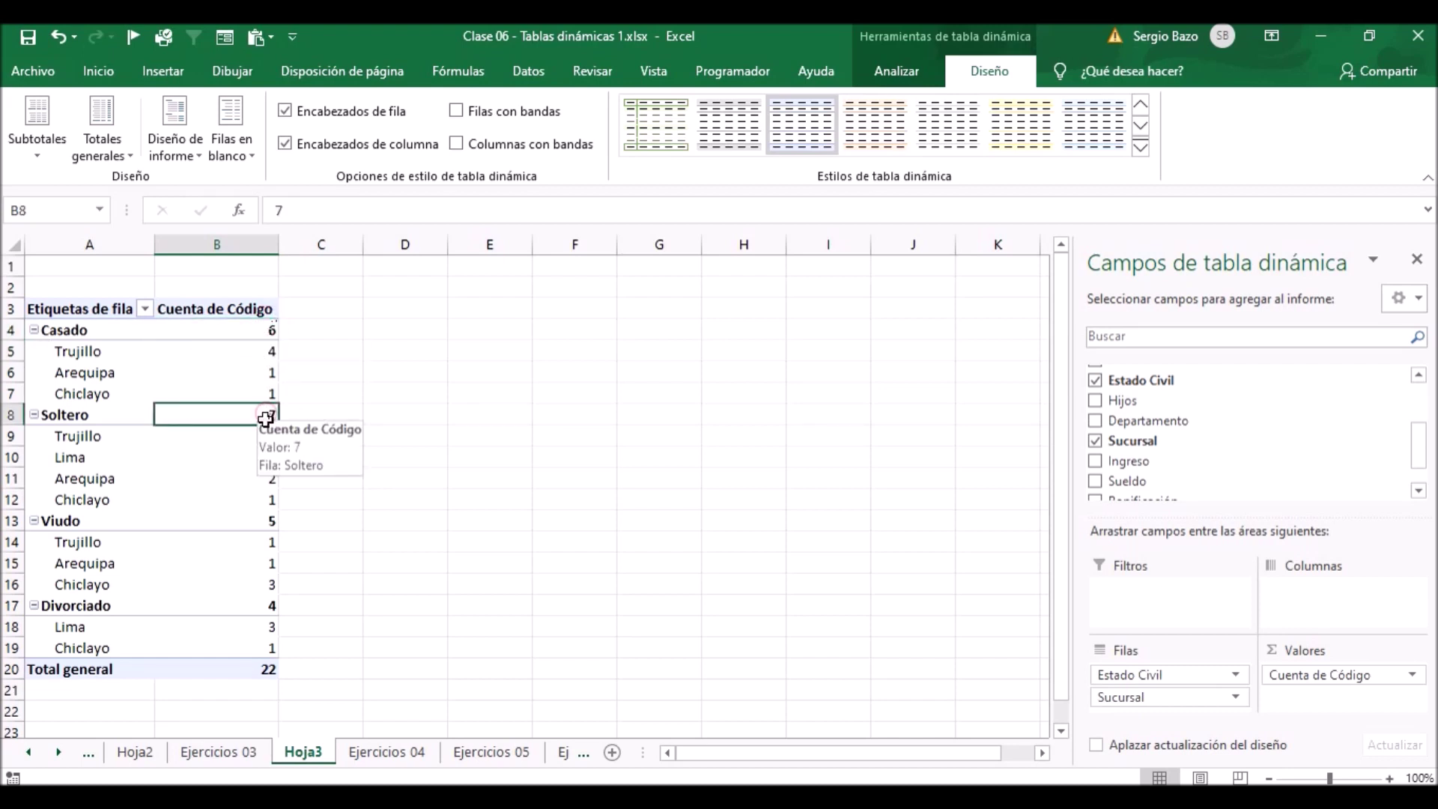
left_click(248, 519)
left_click(247, 604)
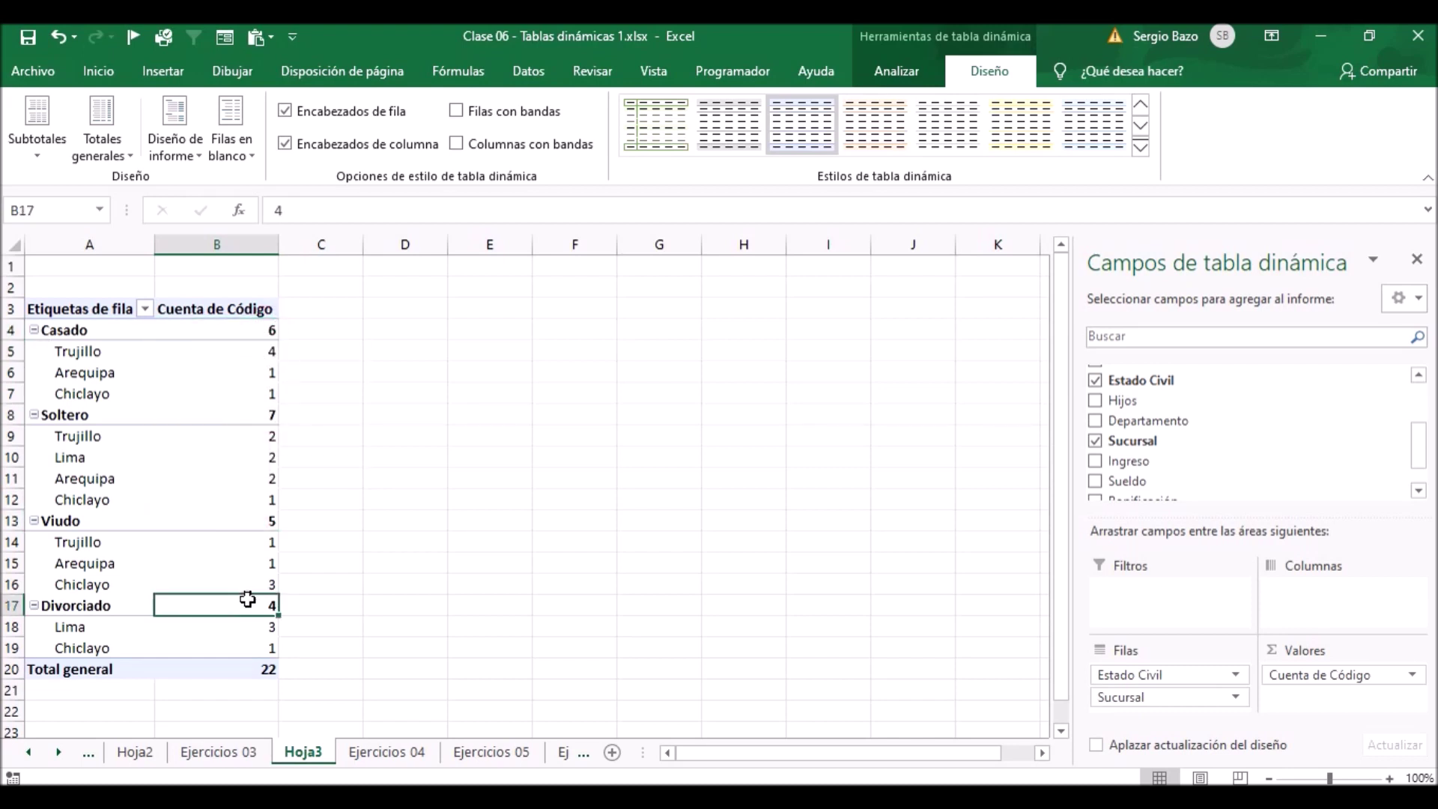
left_click(258, 330)
left_click(252, 412)
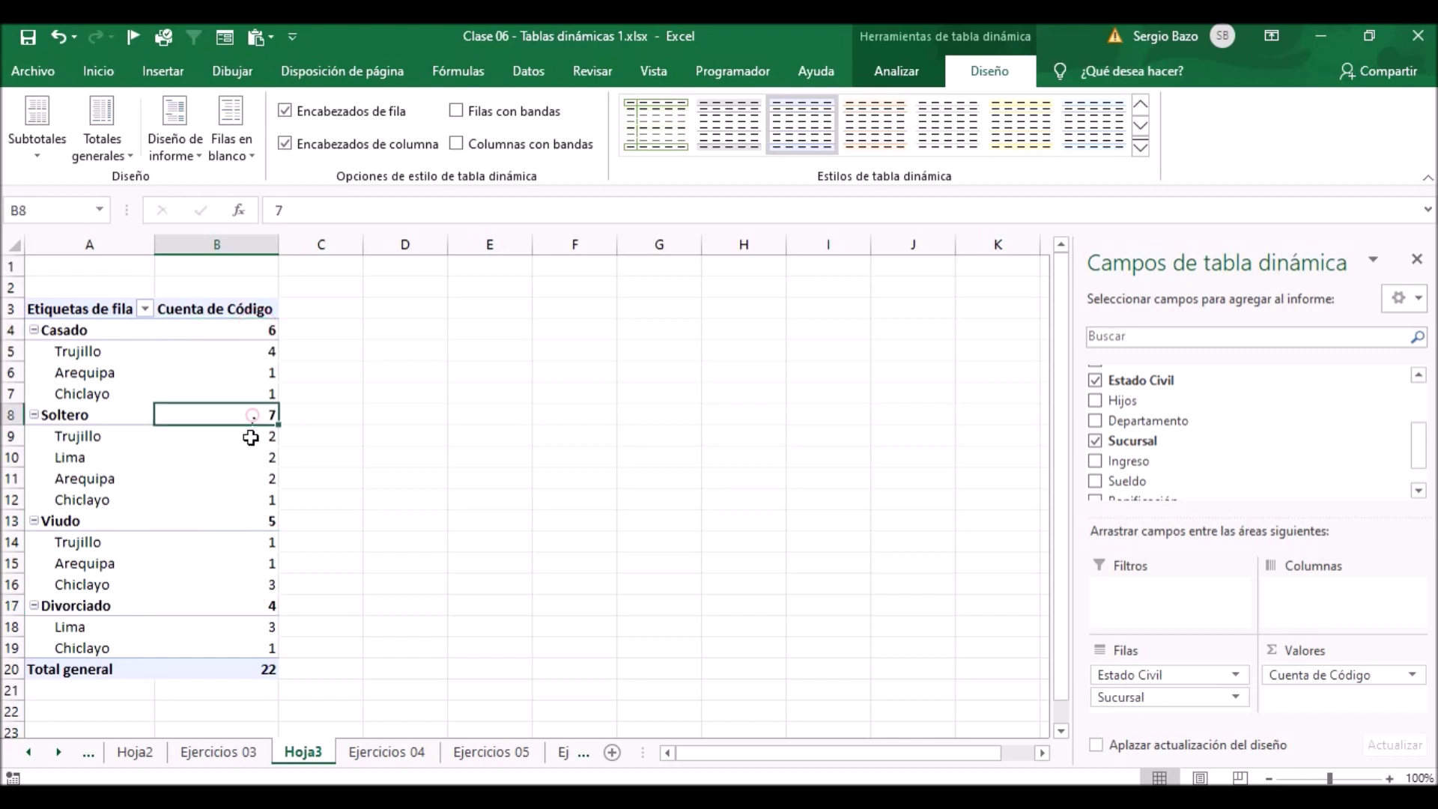
left_click(247, 520)
left_click(247, 604)
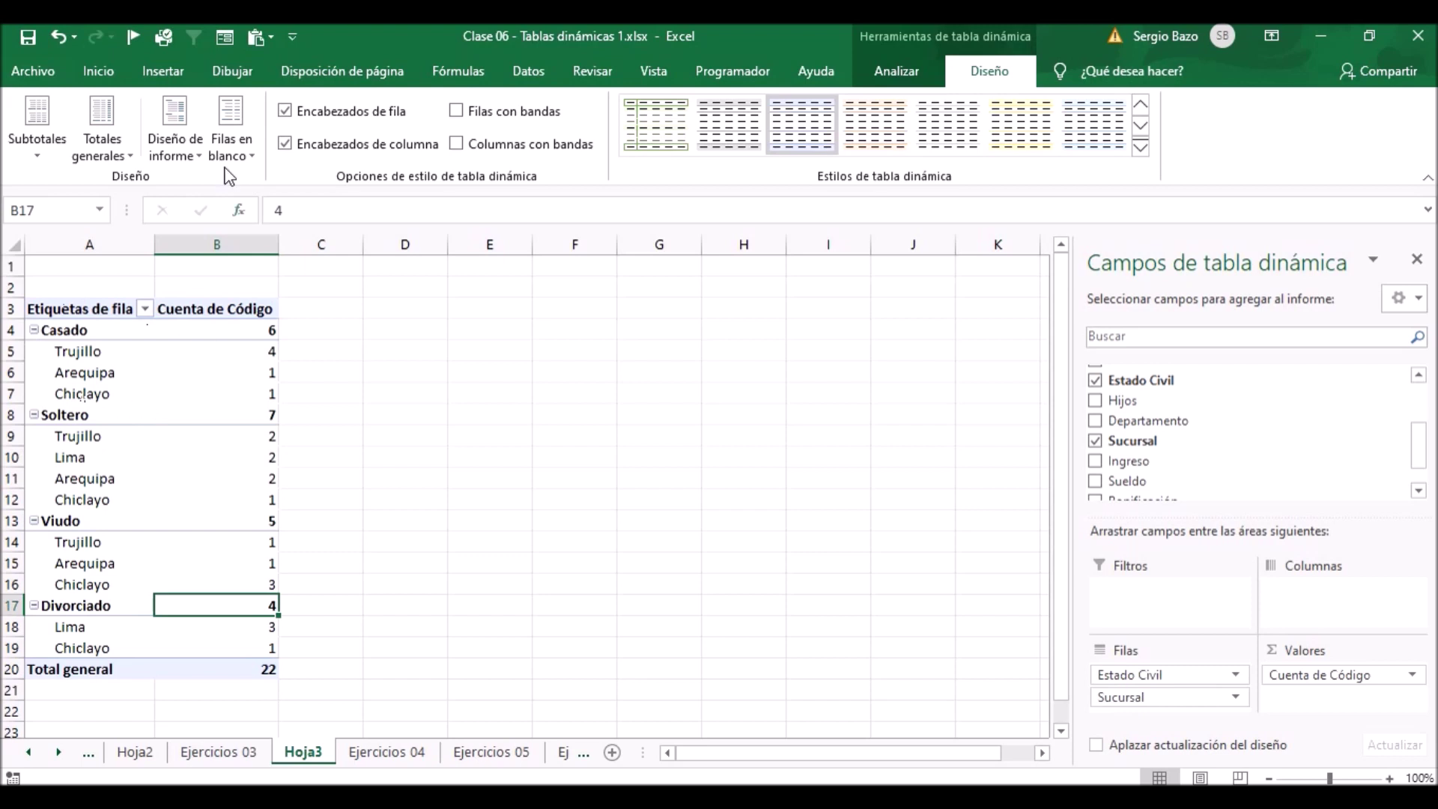
left_click(30, 140)
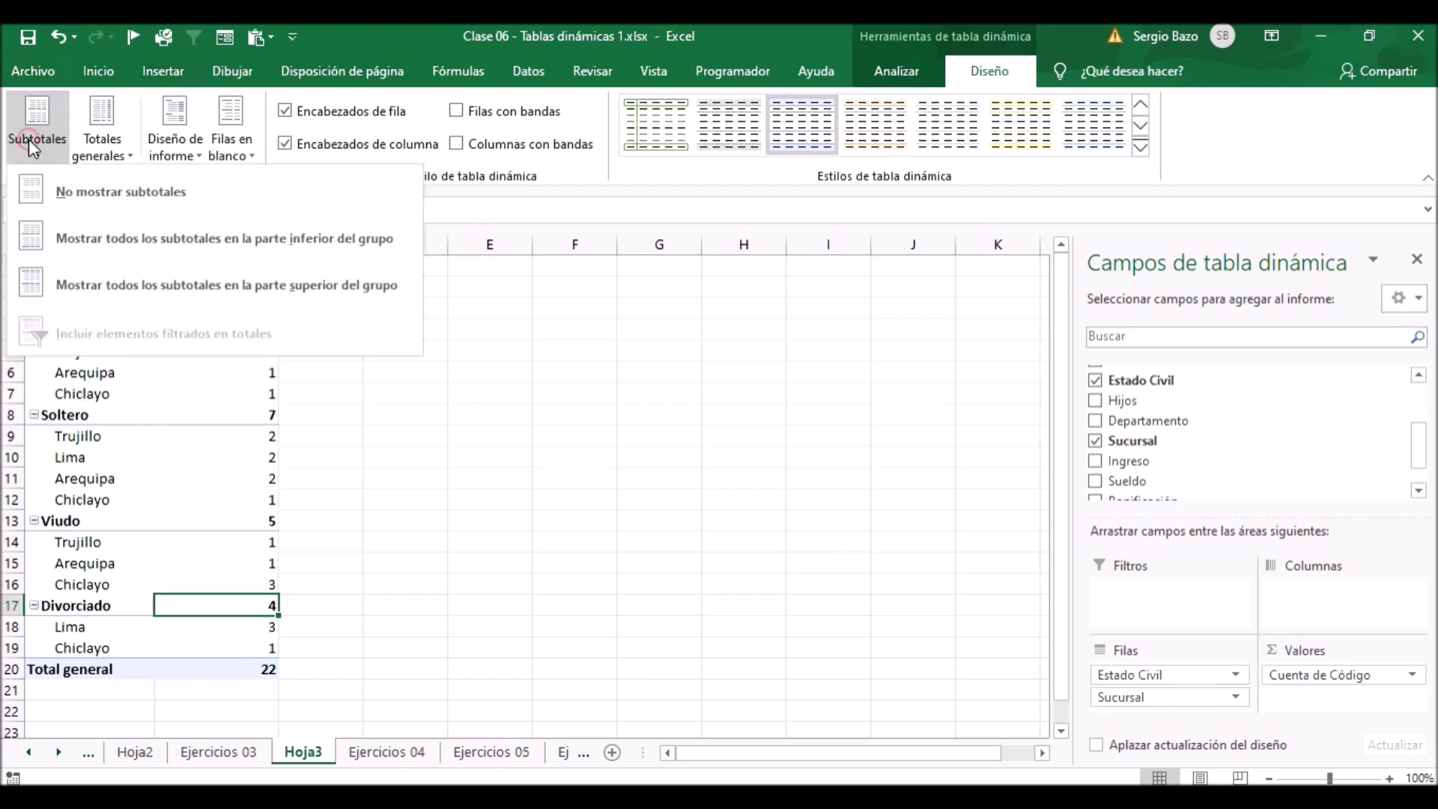
left_click(75, 199)
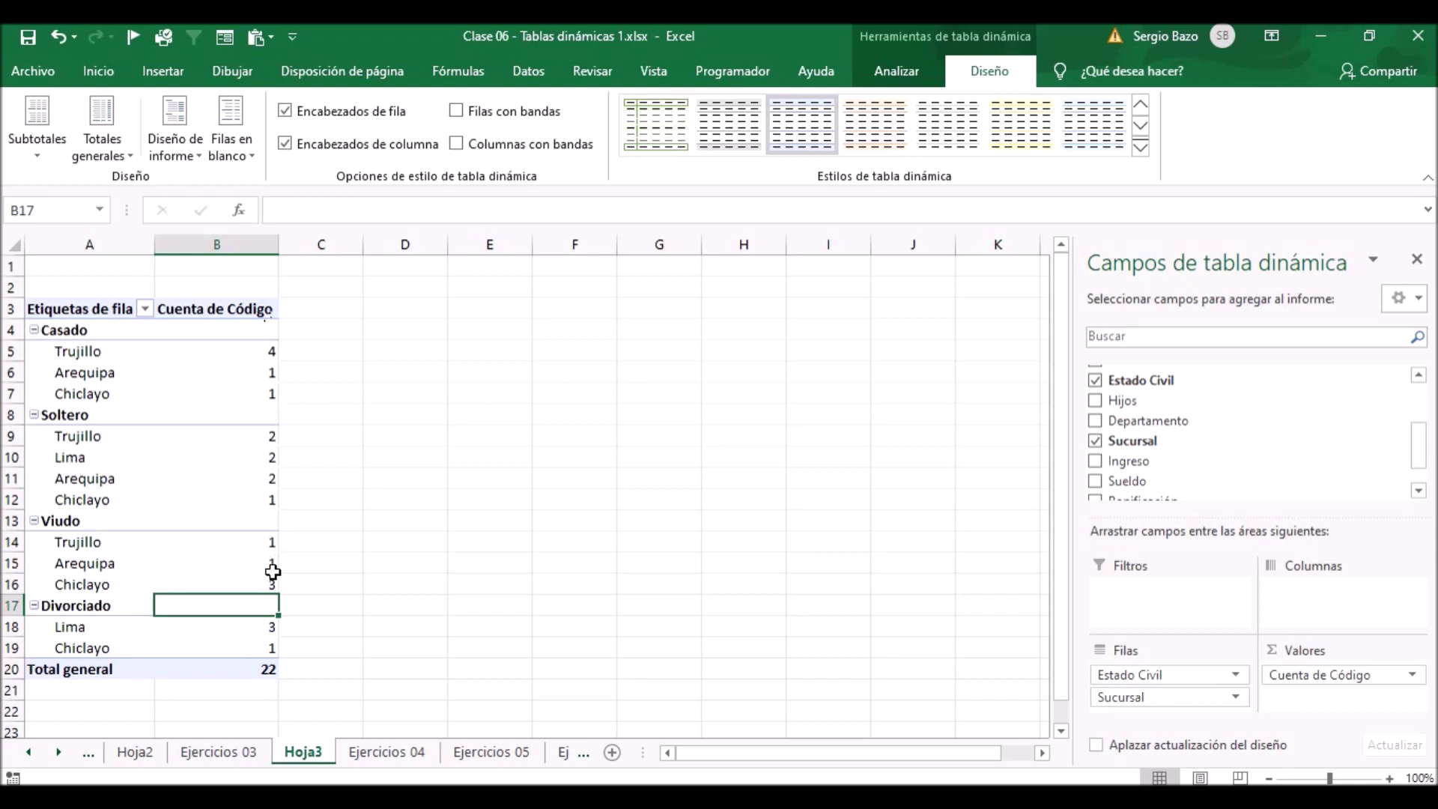
left_click(36, 124)
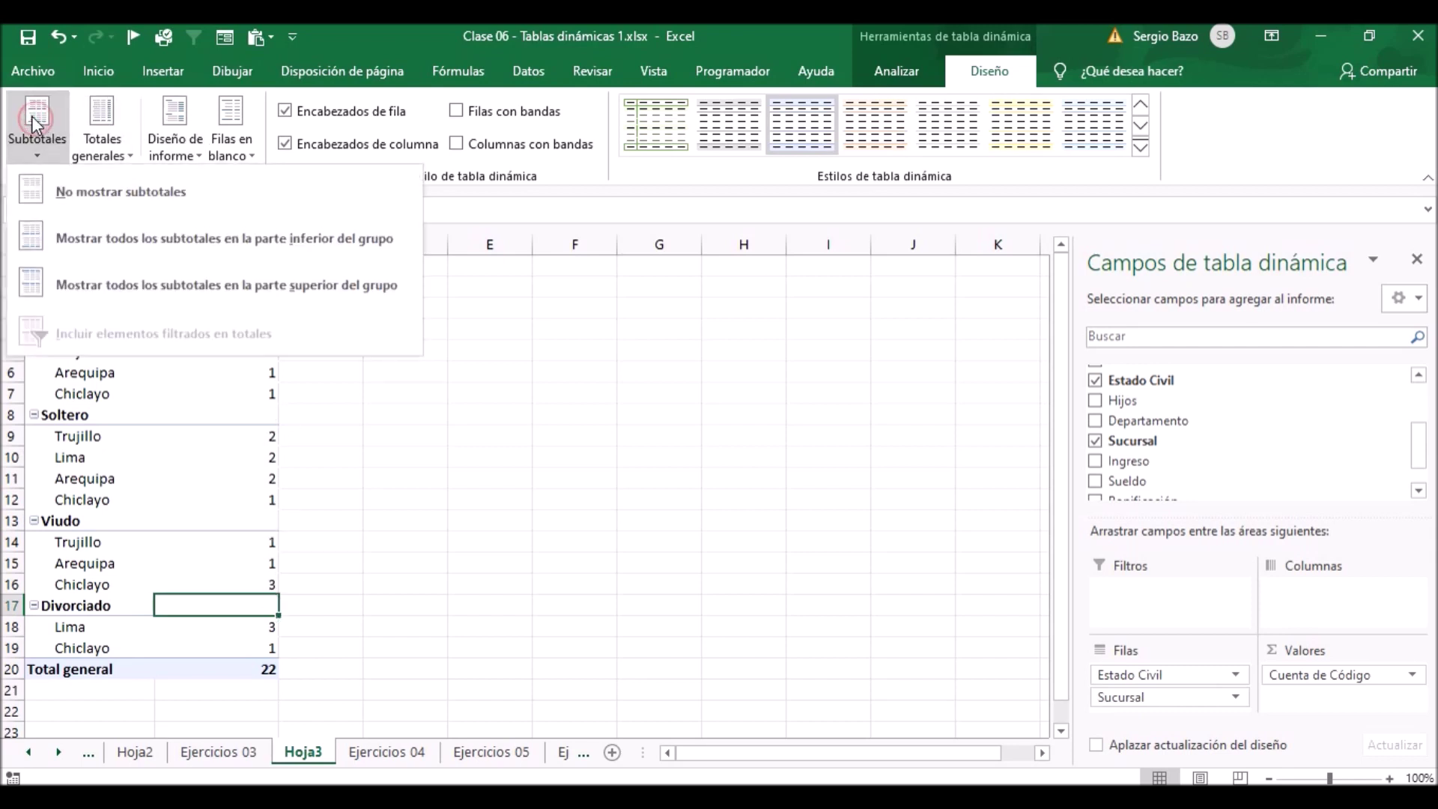
left_click(122, 240)
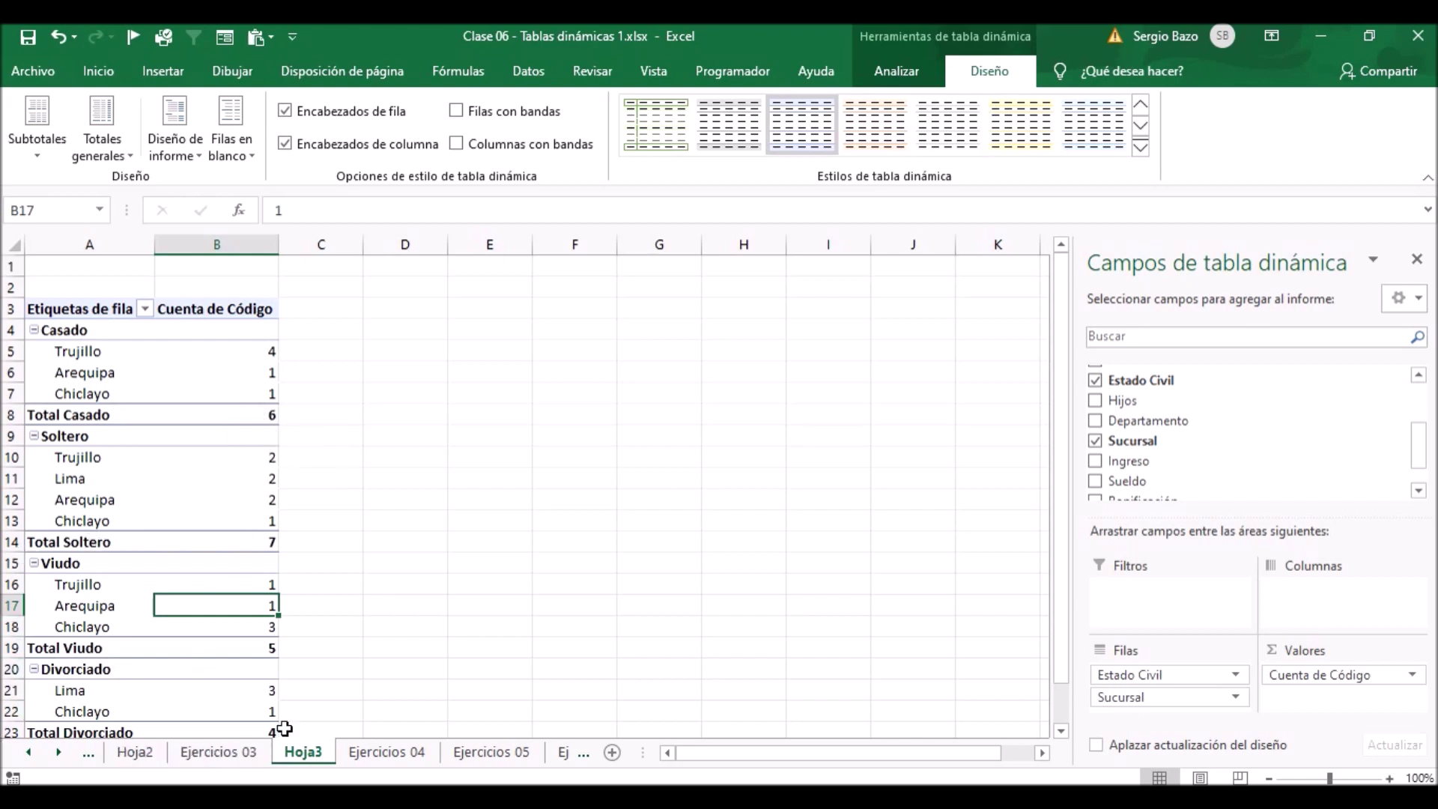
scroll(523, 573, "down", 1)
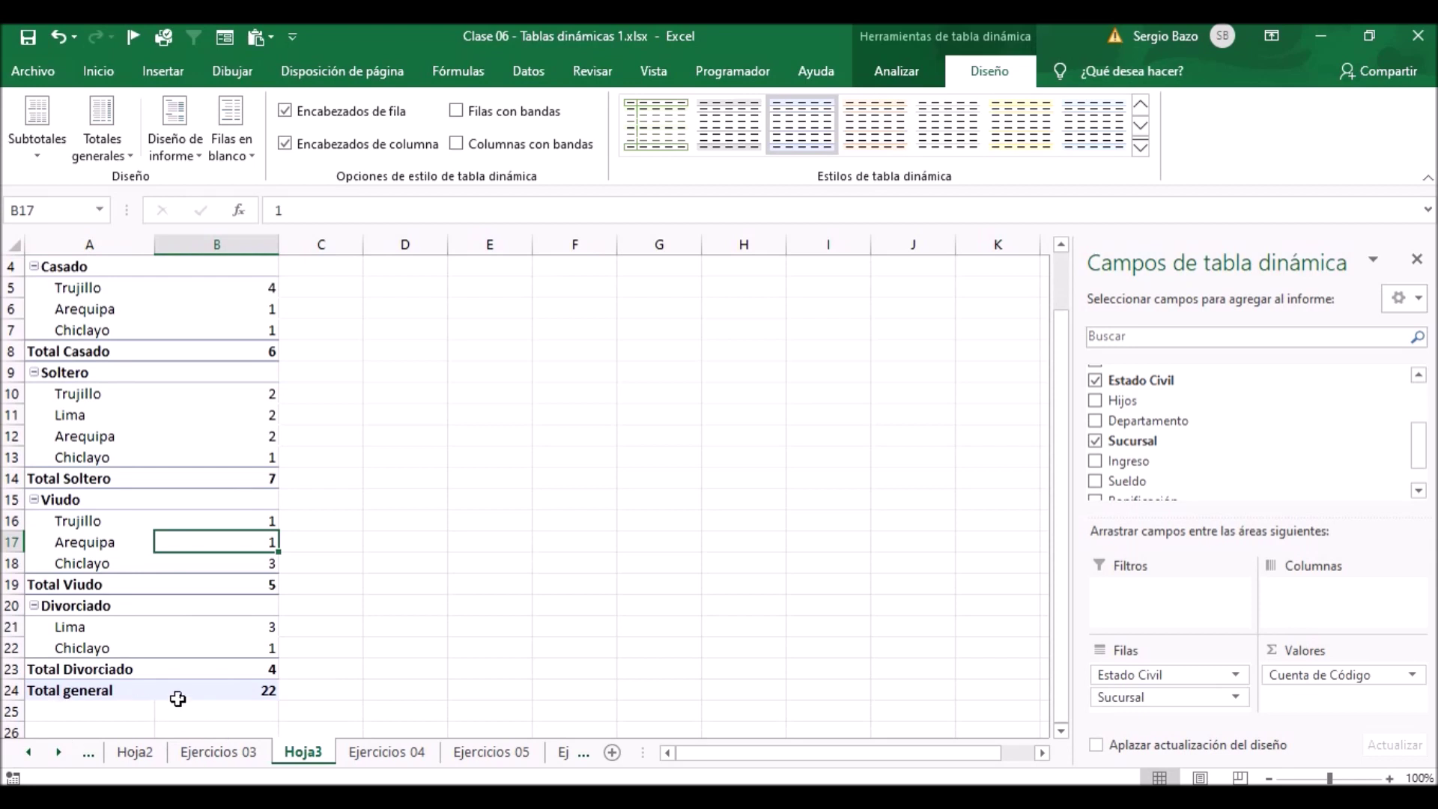
scroll(563, 503, "up", 1)
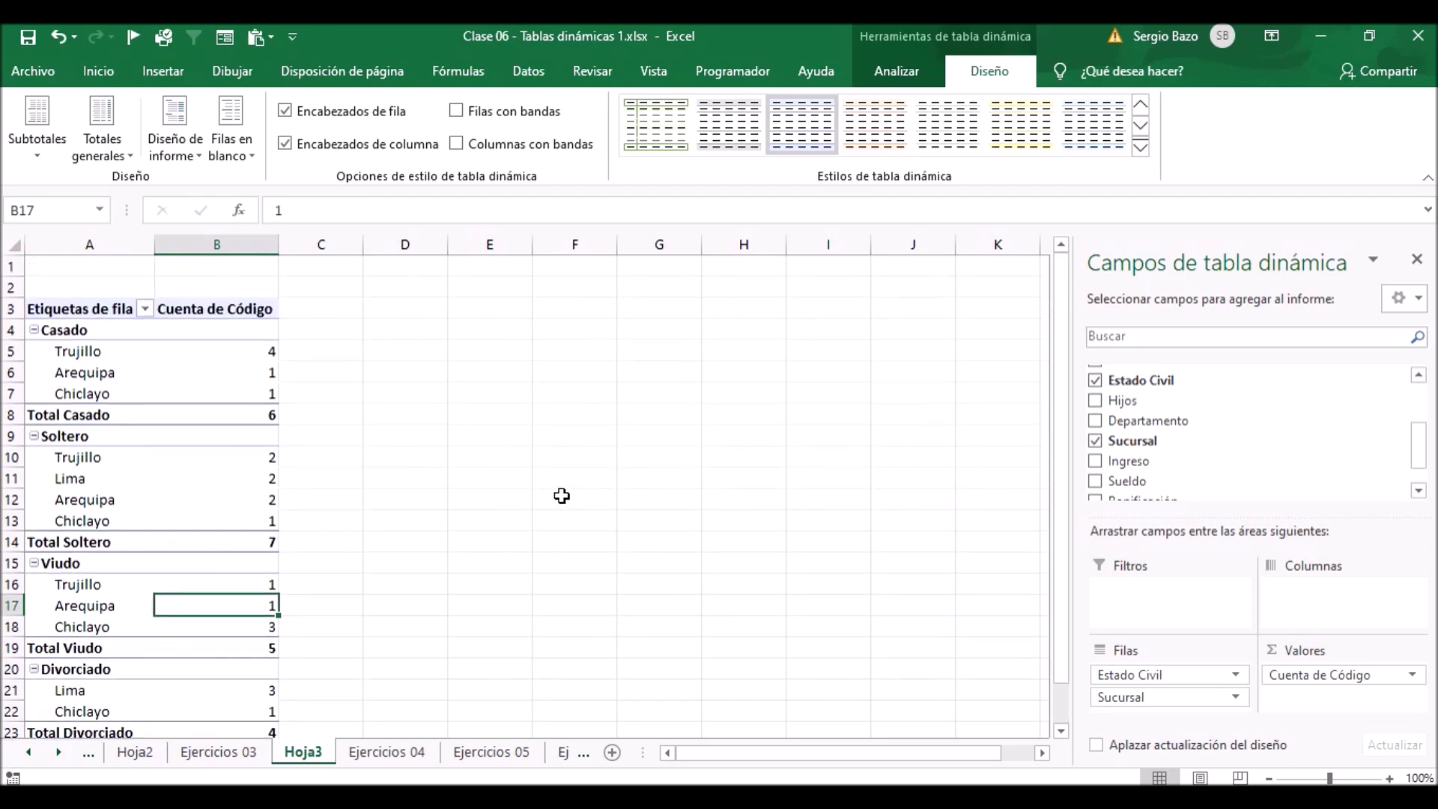
left_click(110, 126)
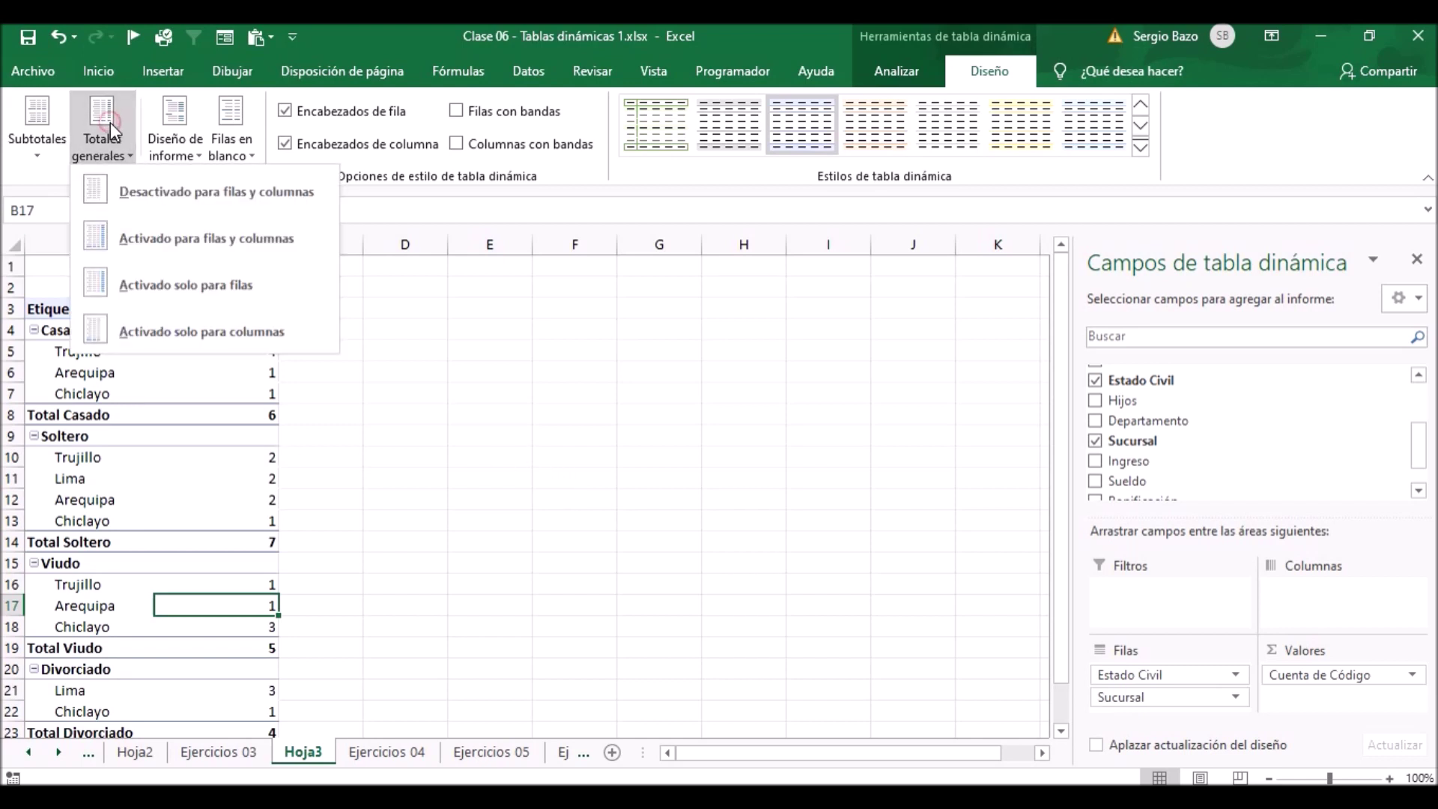
left_click(128, 183)
left_click(37, 128)
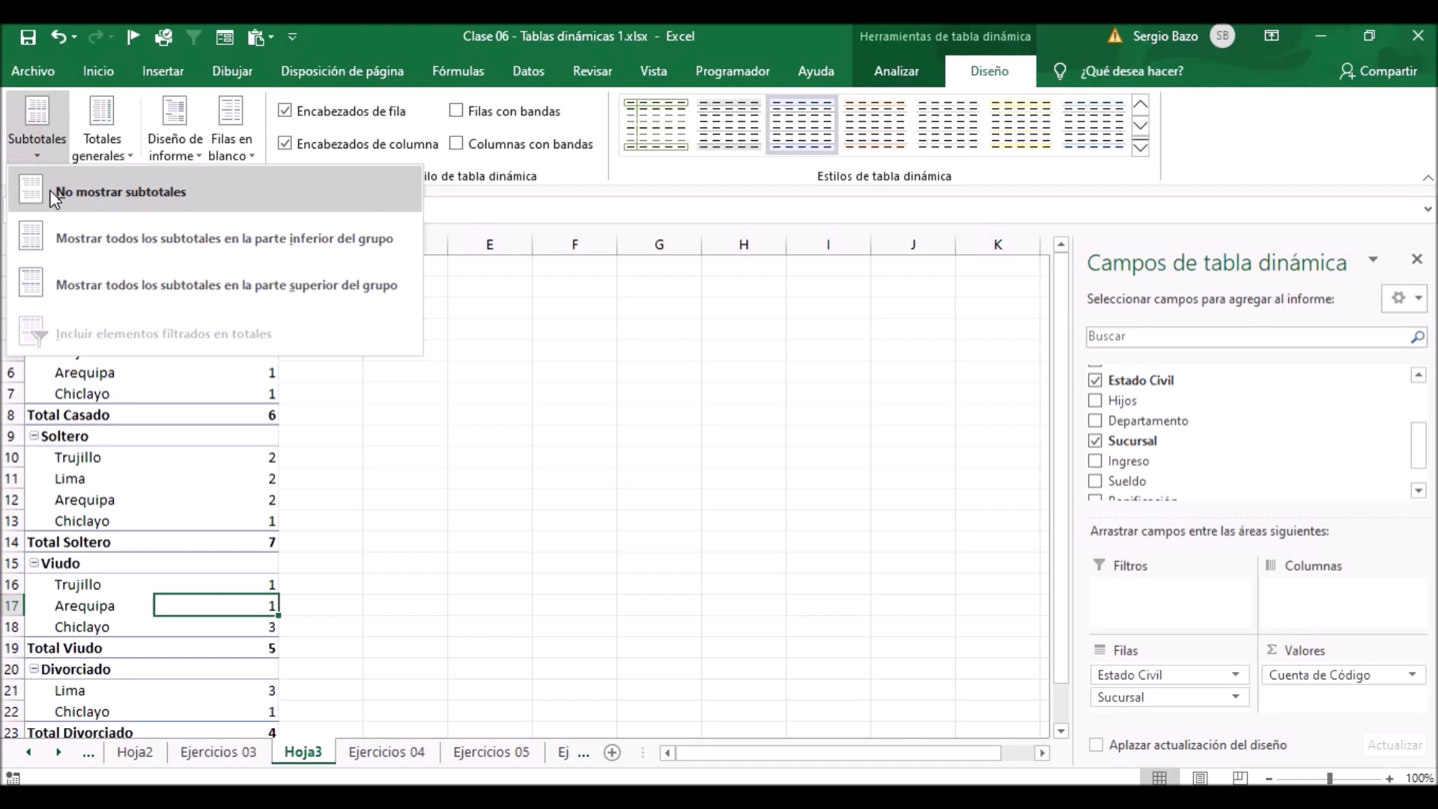
left_click(80, 279)
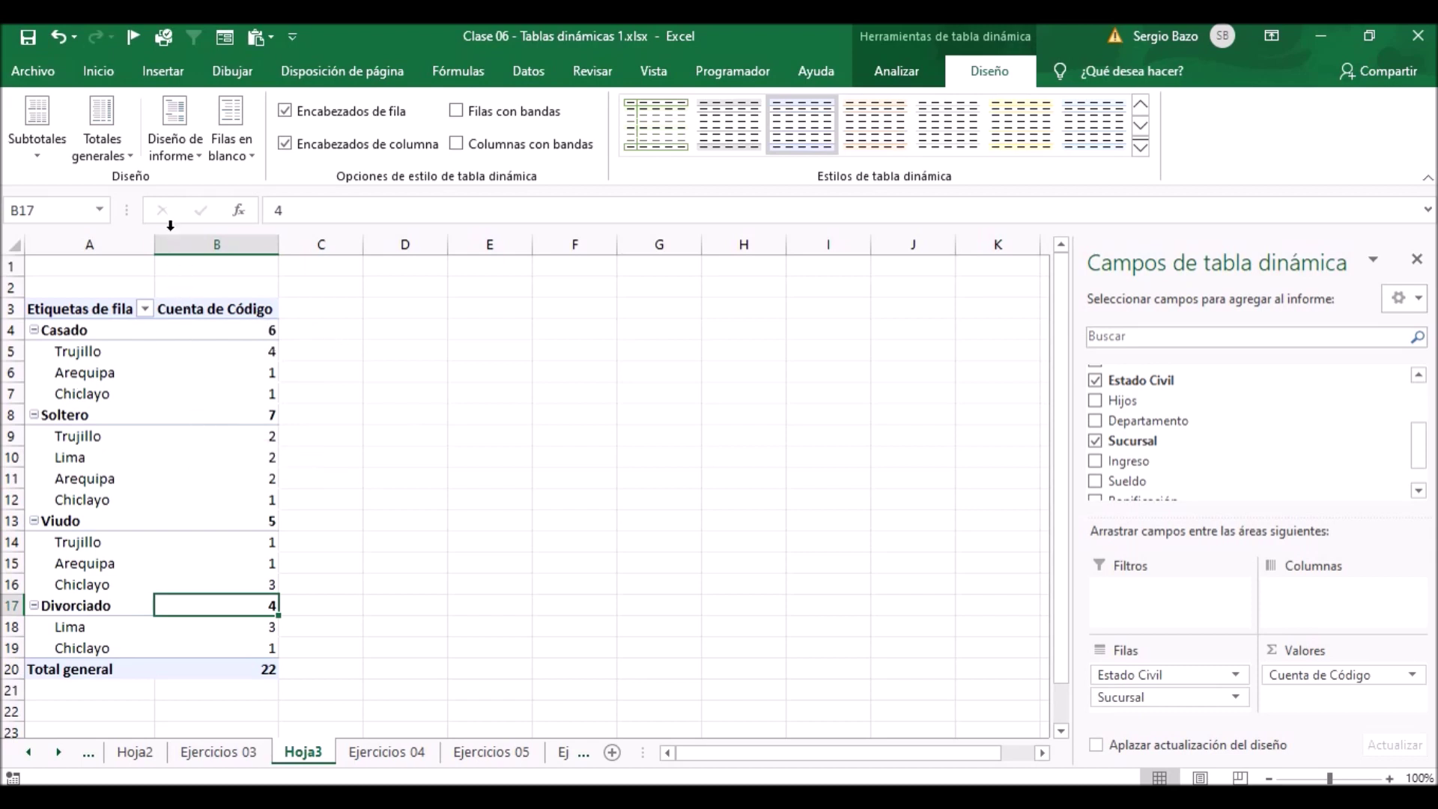
Show the Hoja3 pivot in outline form with subtotals at the bottom of each group.
left_click(178, 142)
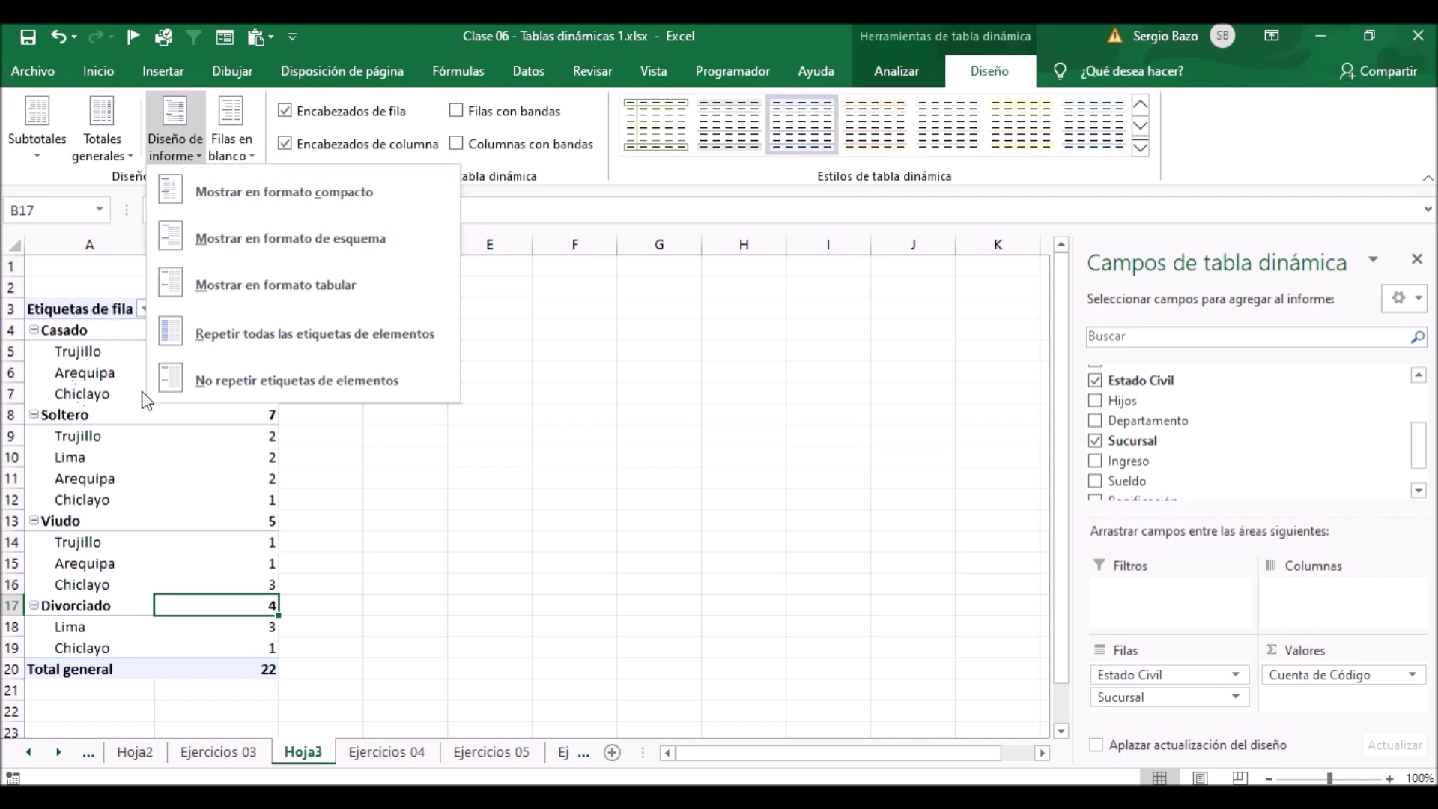
left_click(208, 238)
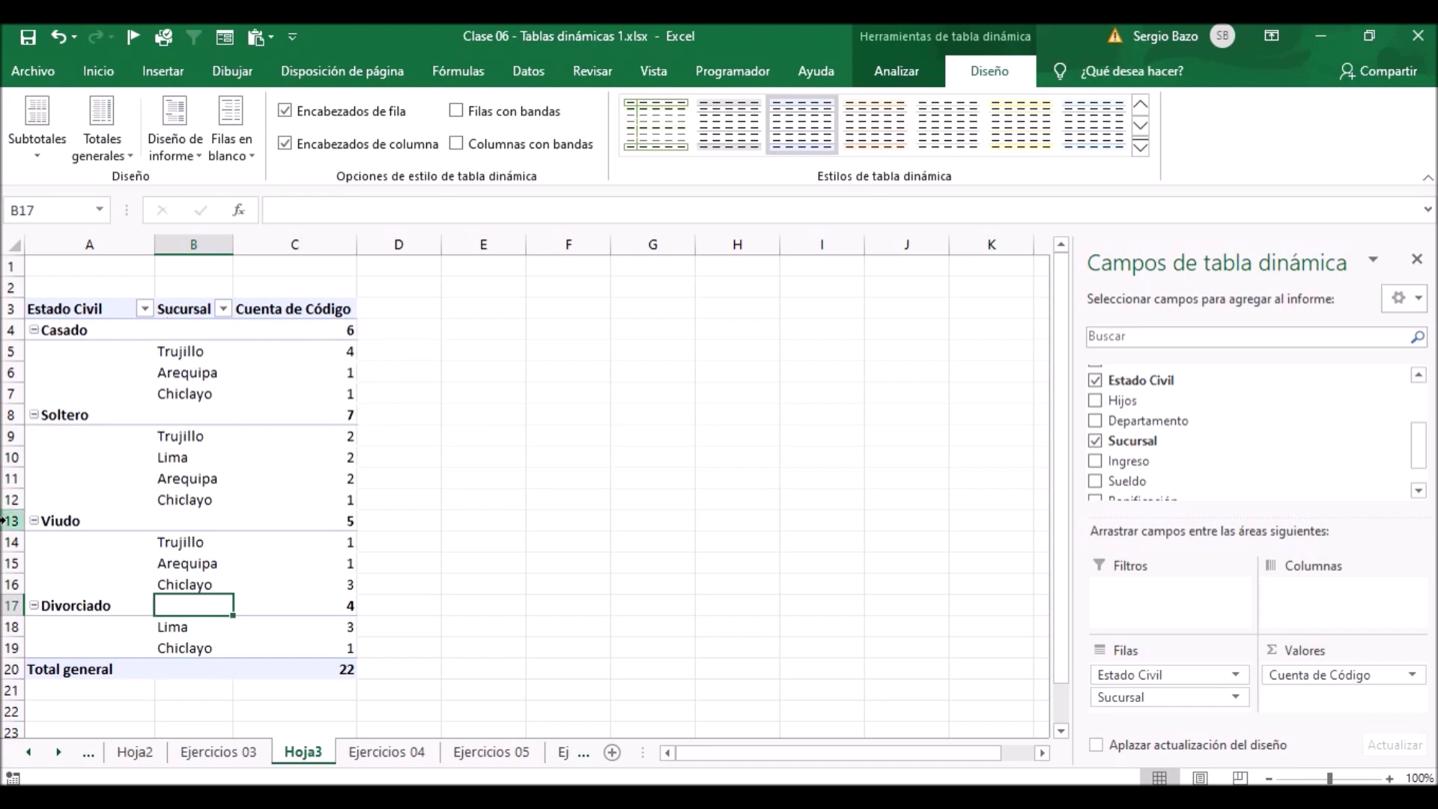
left_click(38, 141)
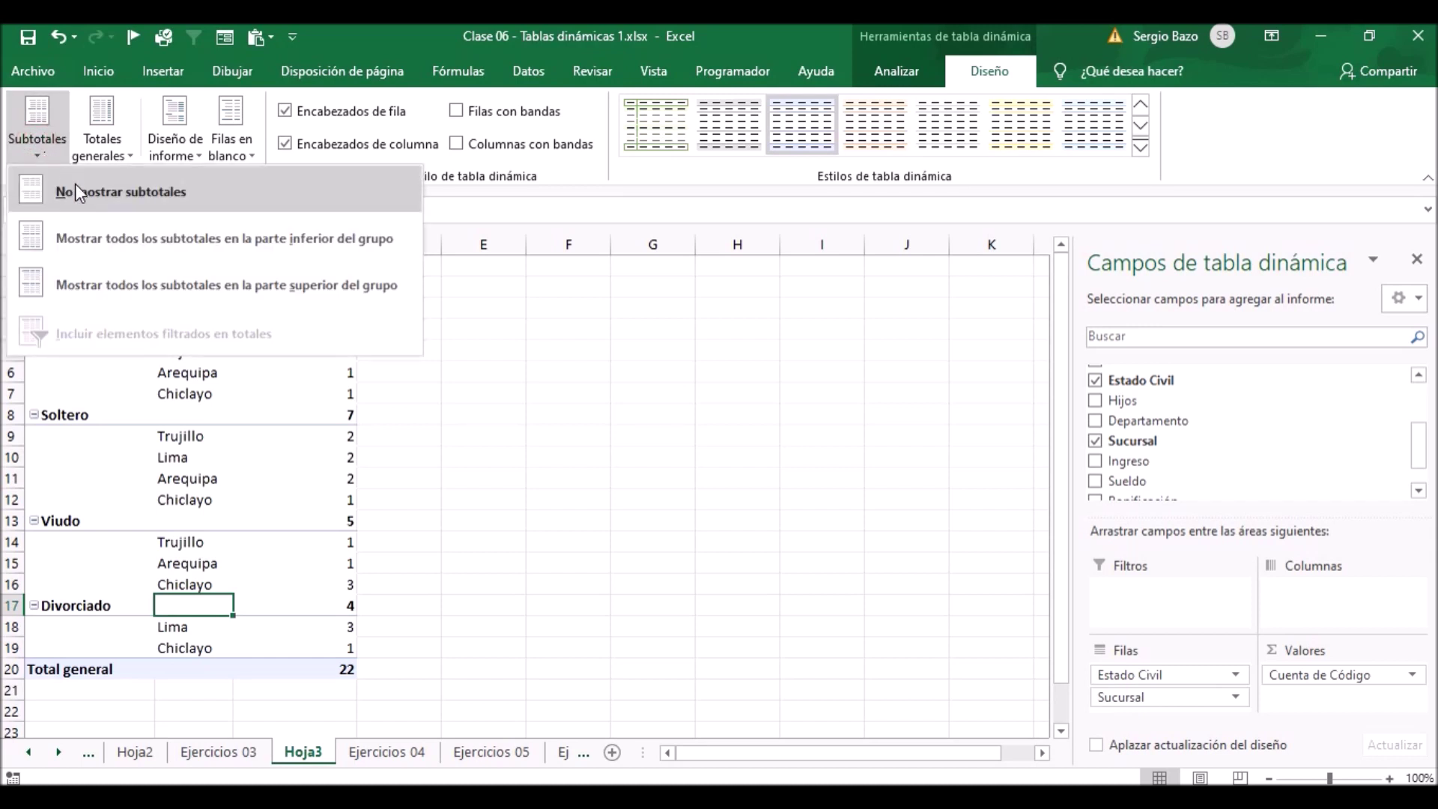
left_click(110, 236)
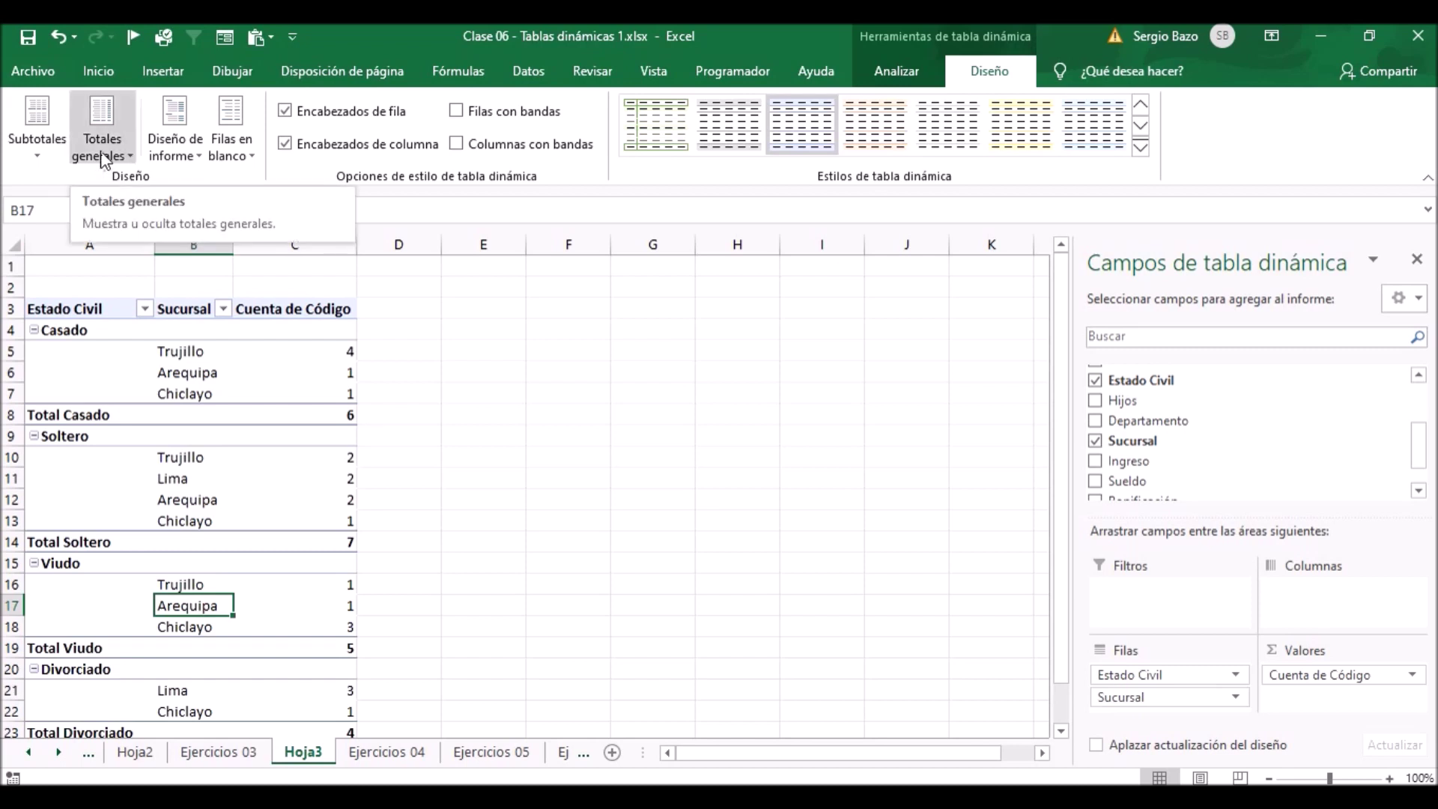
Move subtotals back to the top of each group and switch the pivot to tabular form.
left_click(37, 120)
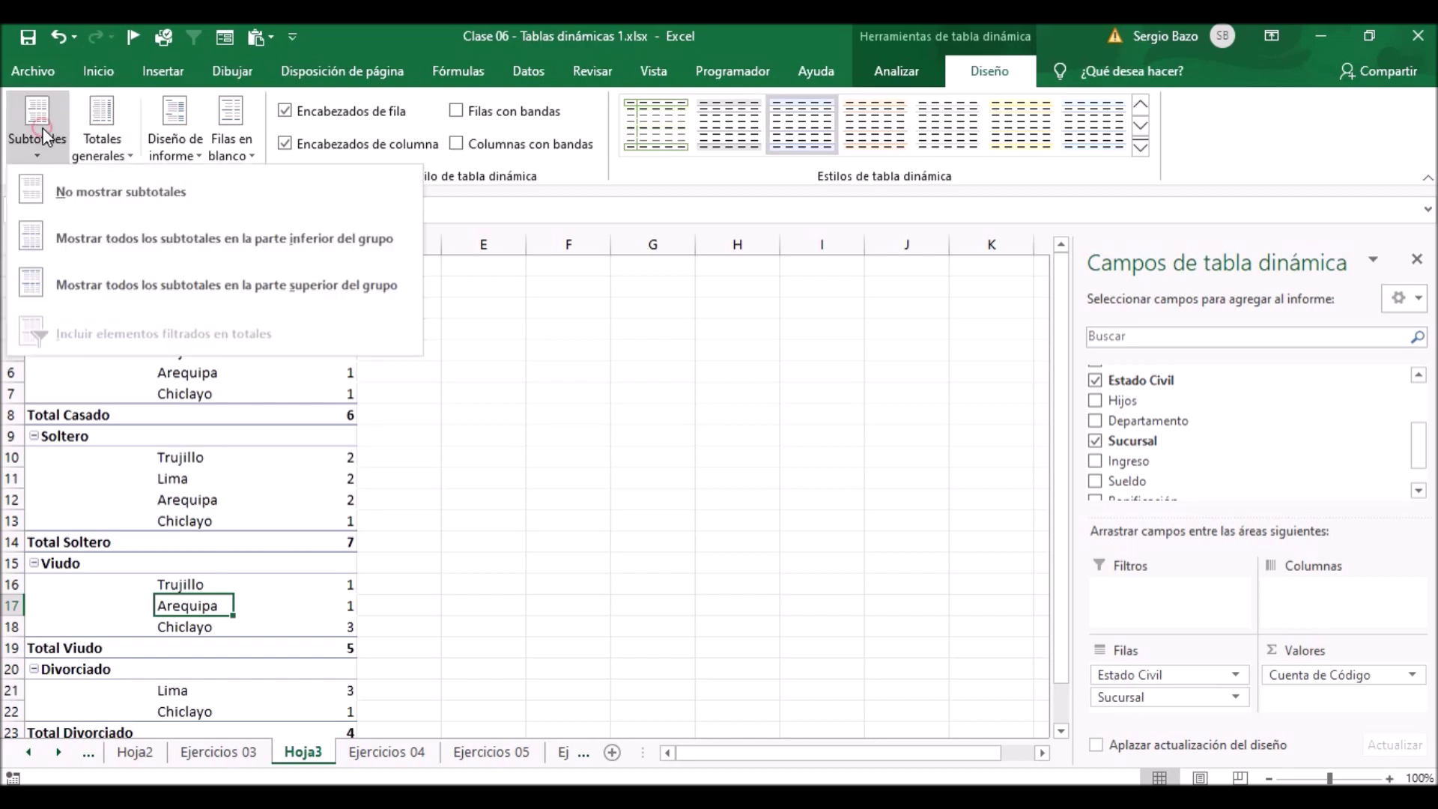
left_click(104, 283)
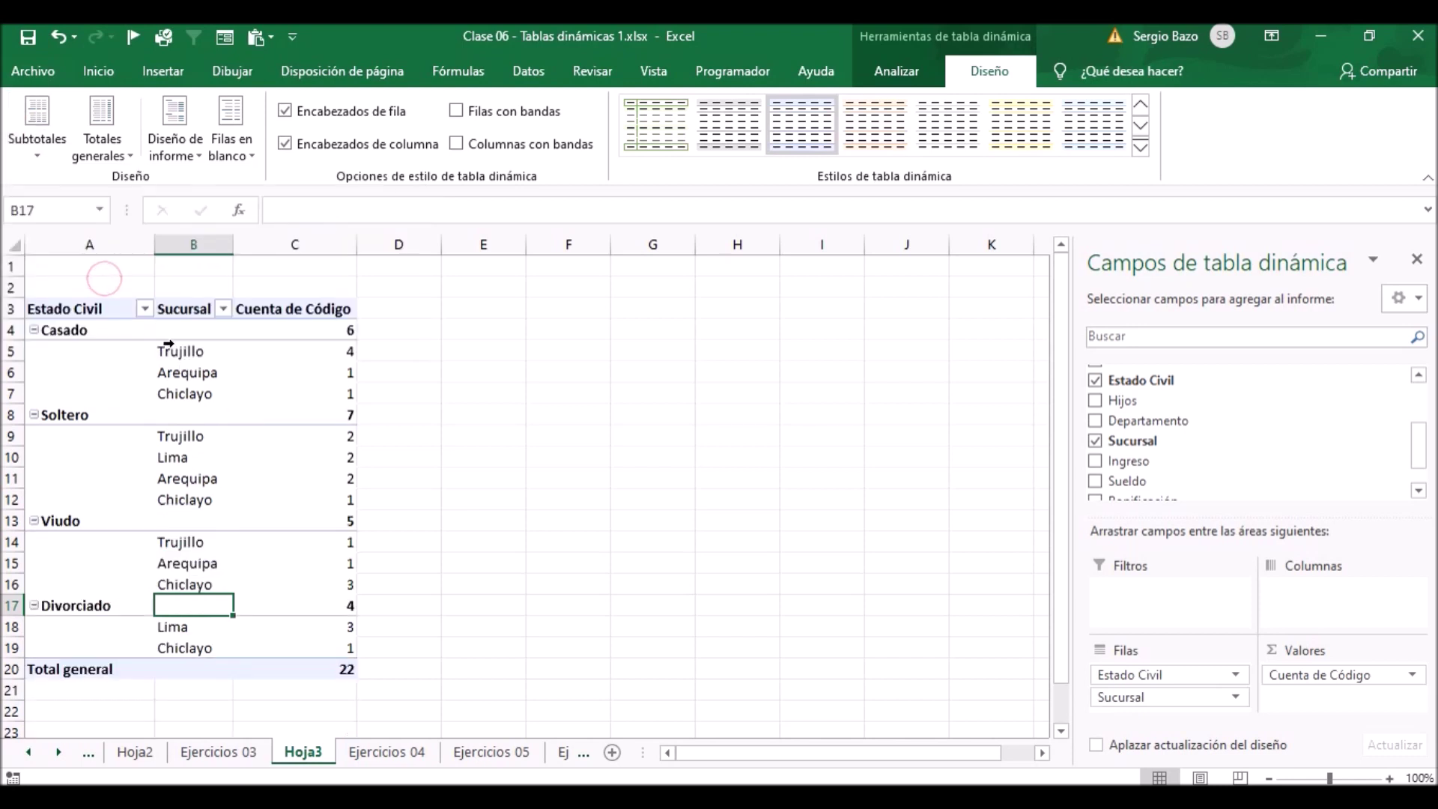
left_click(175, 142)
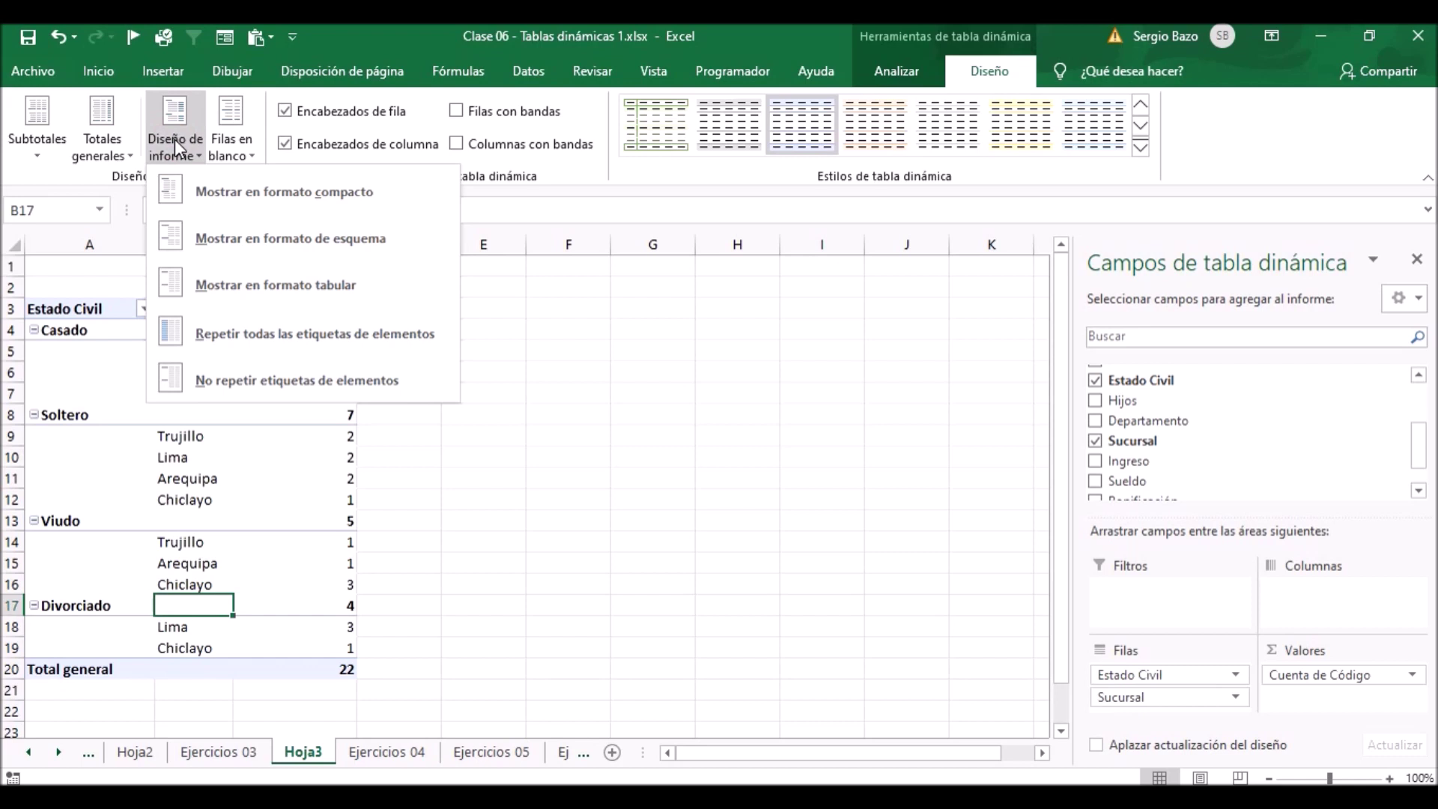
left_click(244, 285)
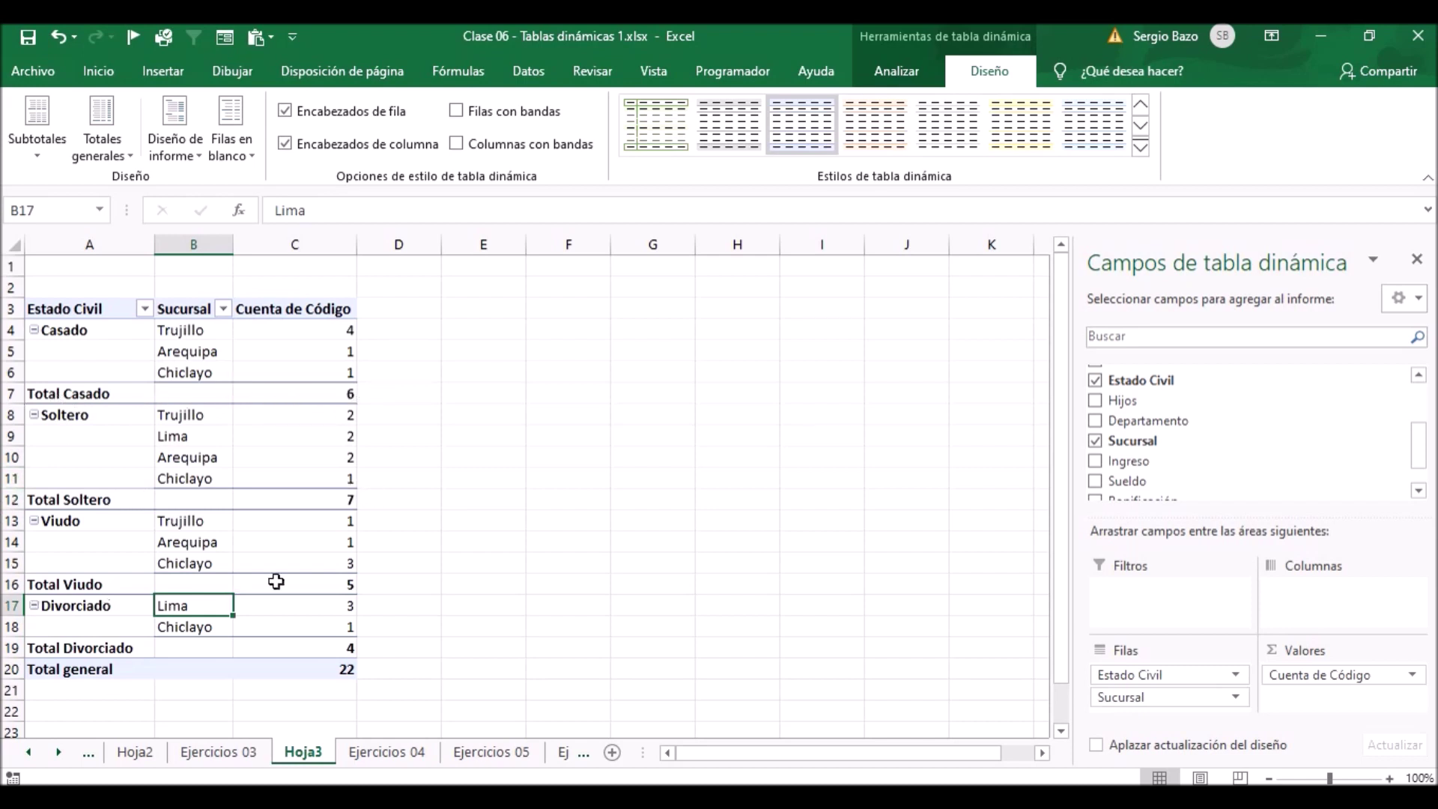
left_click(158, 144)
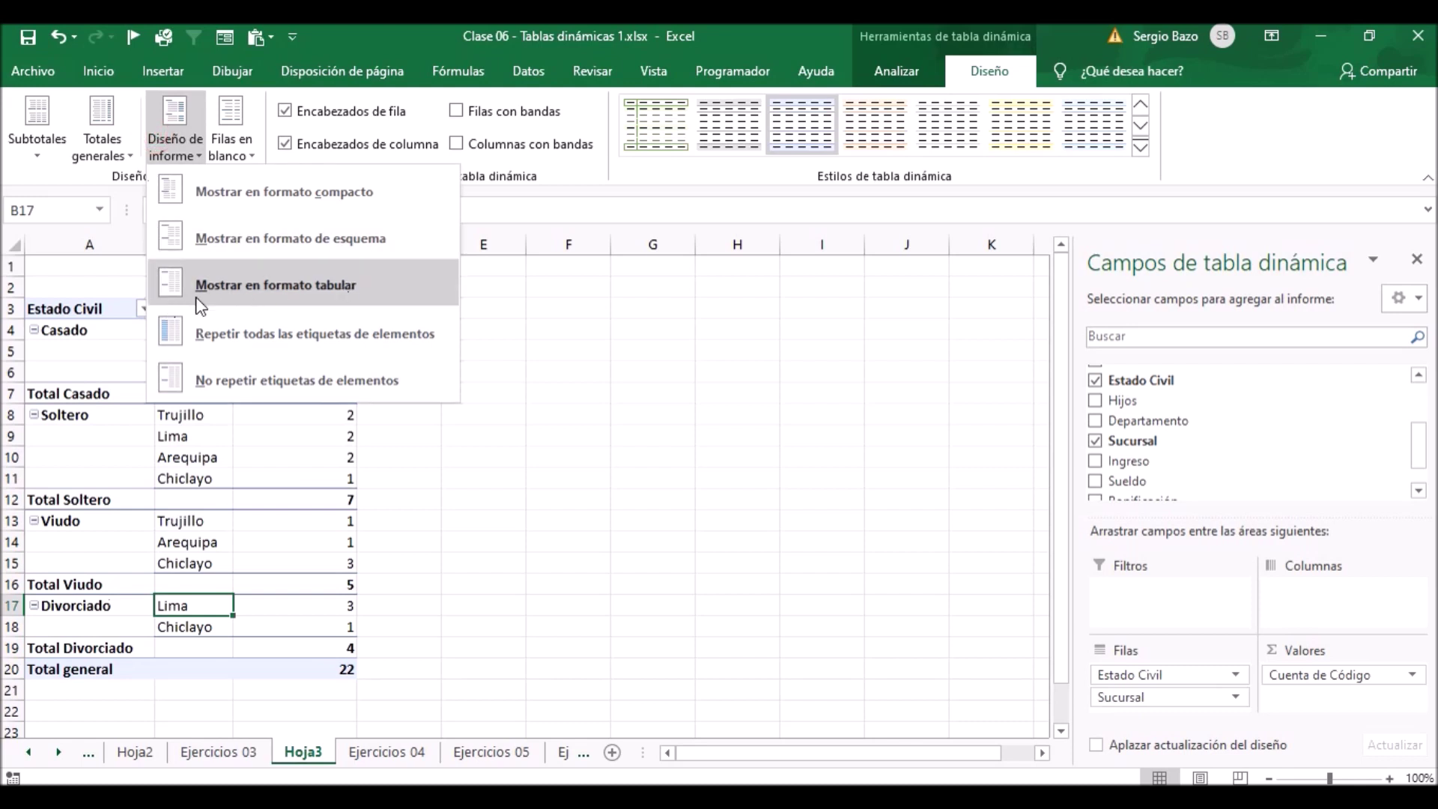
left_click(373, 284)
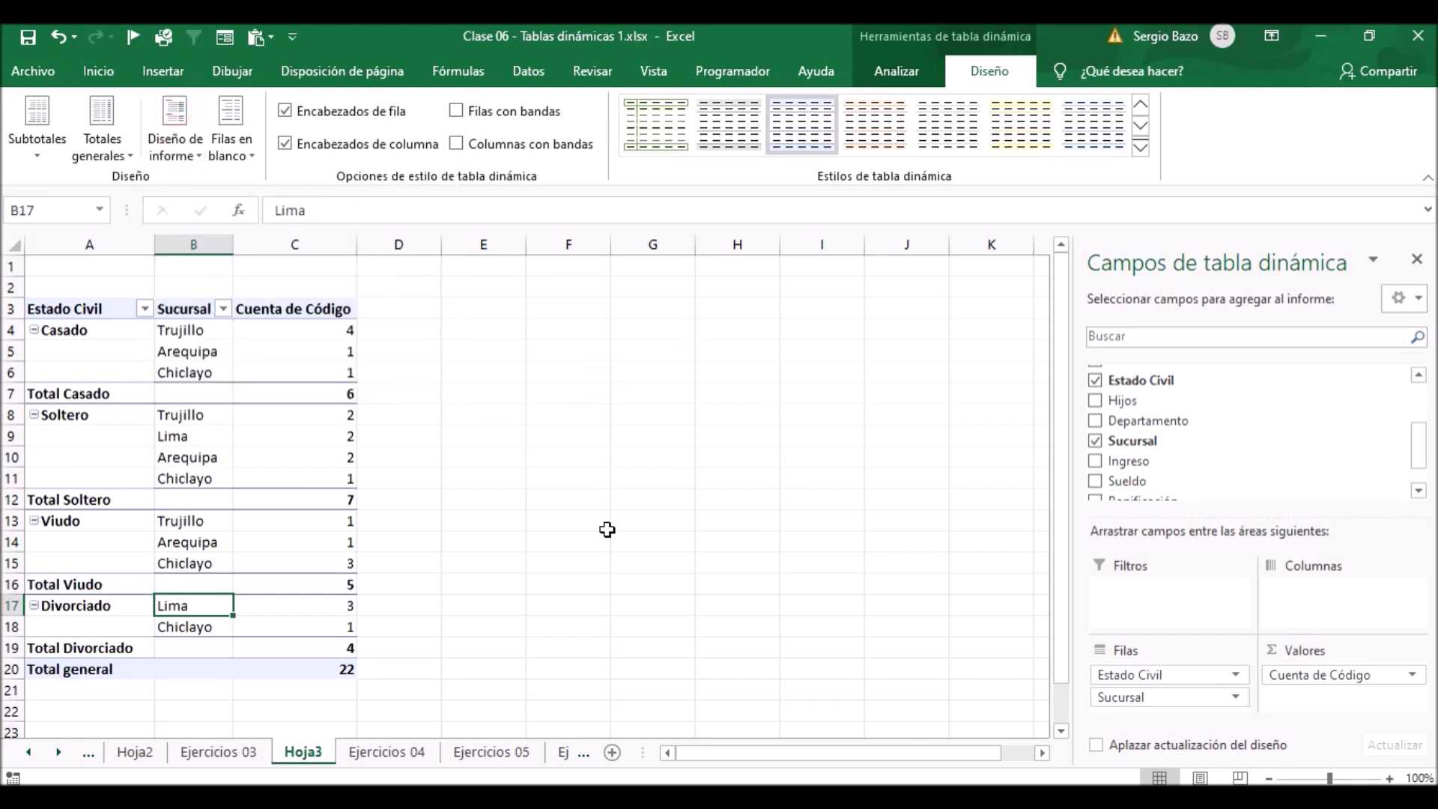
left_click(191, 139)
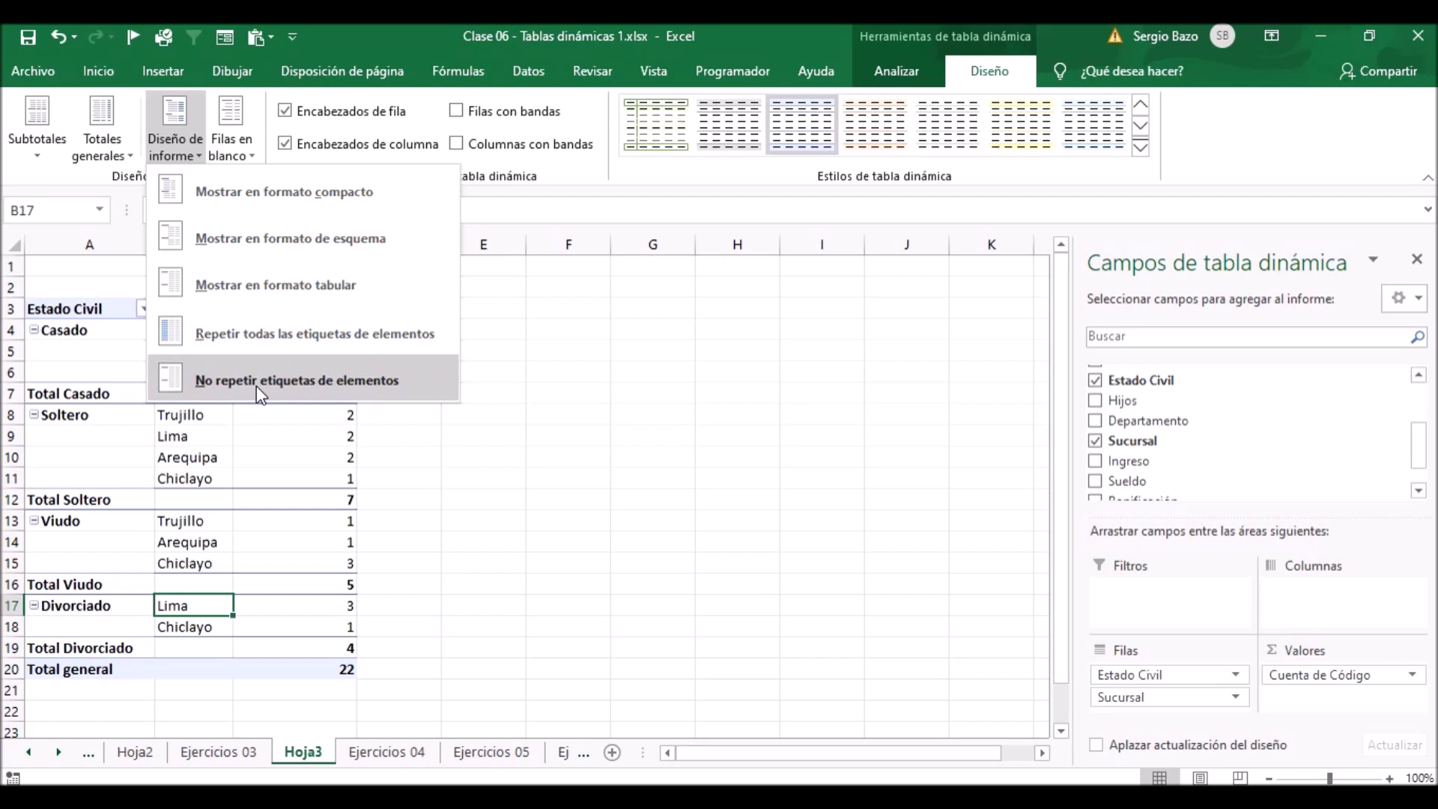
left_click(245, 332)
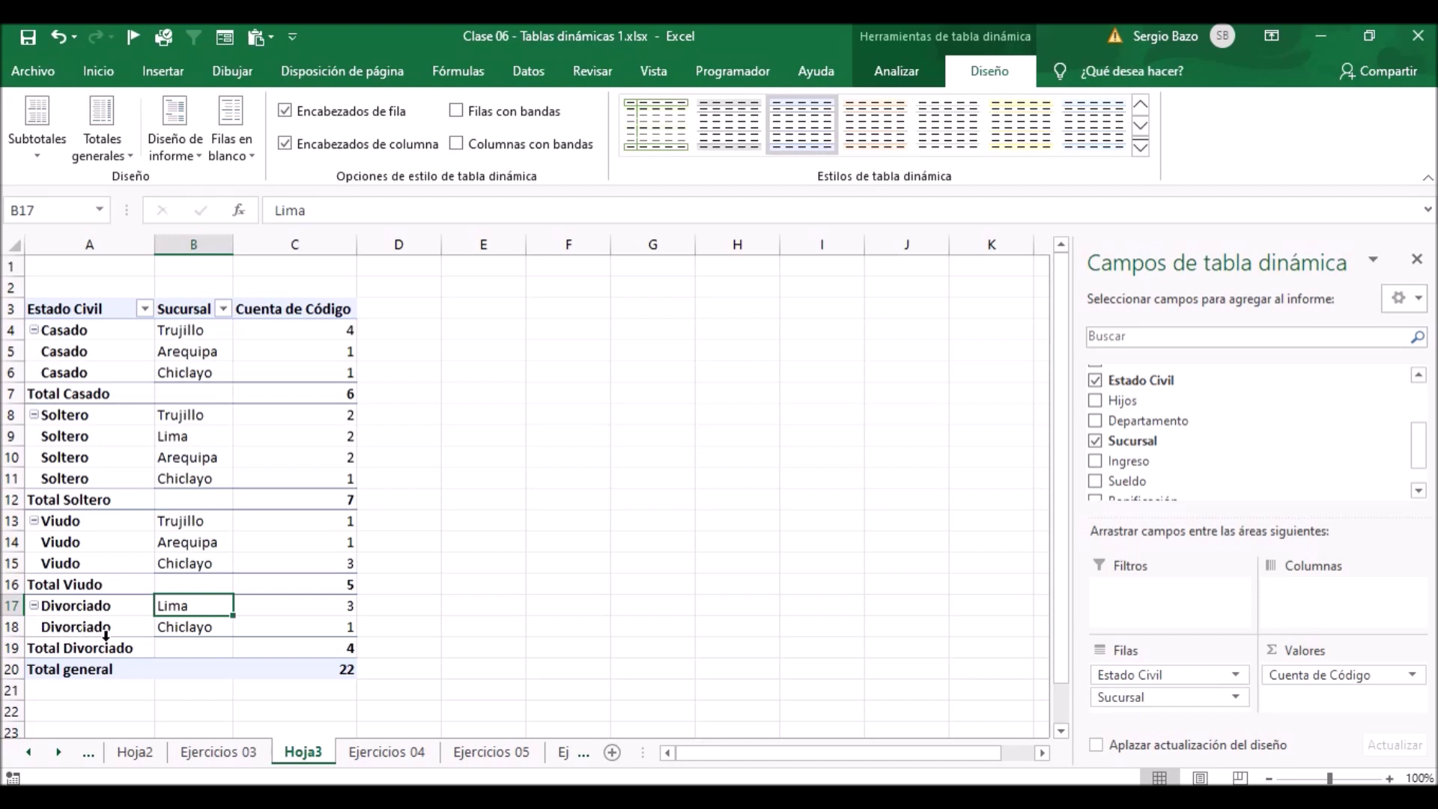
left_click(174, 127)
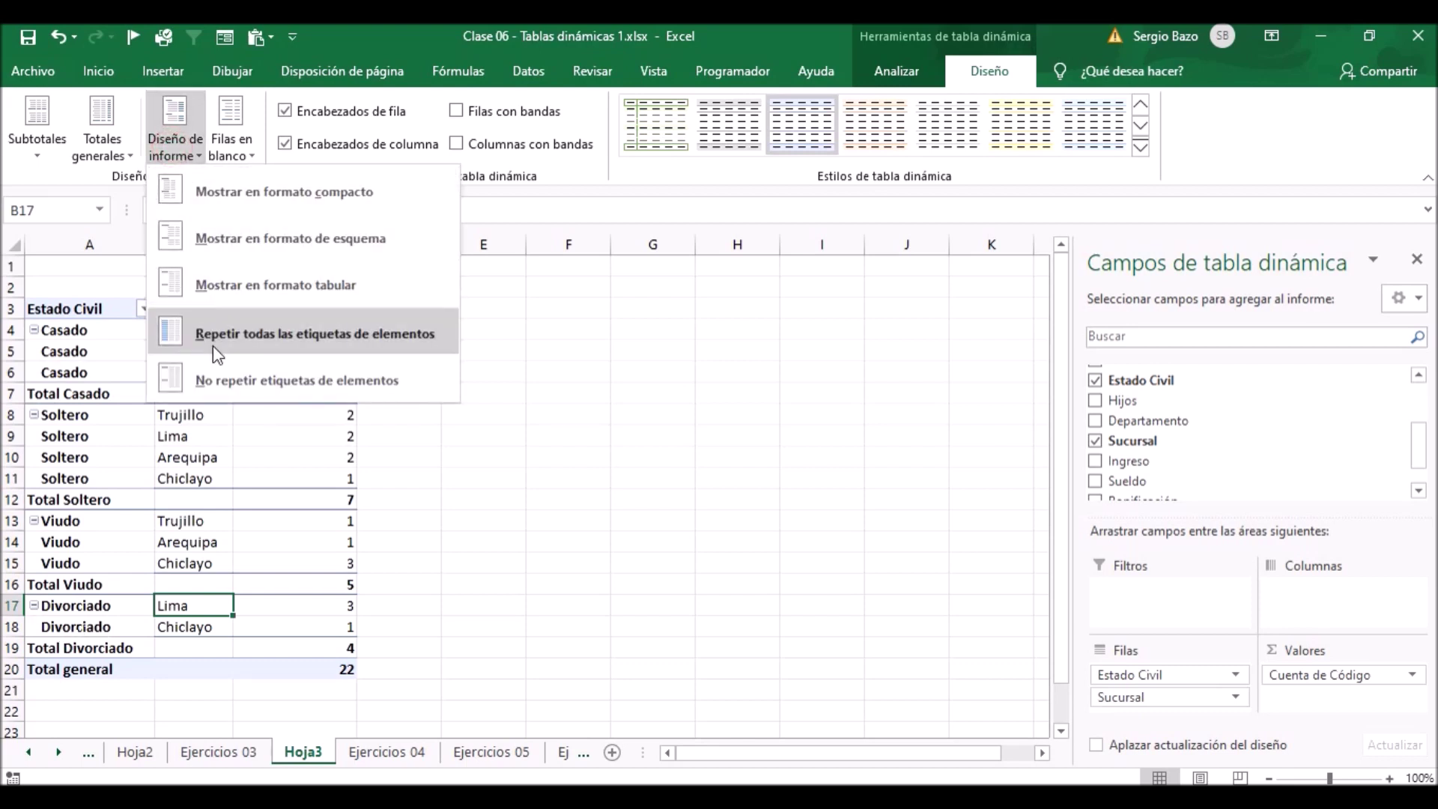
left_click(226, 382)
left_click(277, 356)
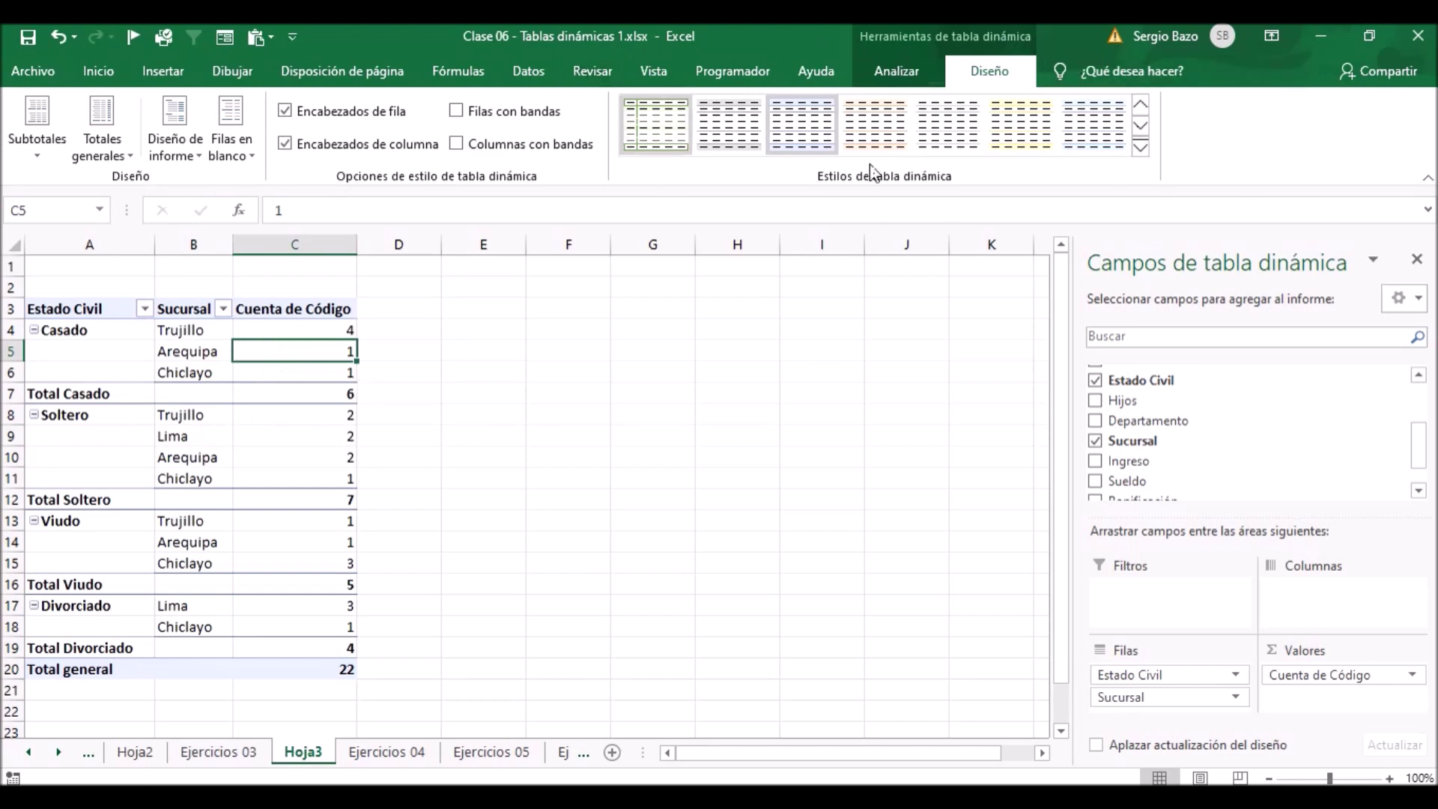
Apply the dark blue Estilo de tabla dinámica oscuro 16 from the pivot styles gallery.
left_click(1140, 147)
left_click_drag(1139, 355, 1139, 581)
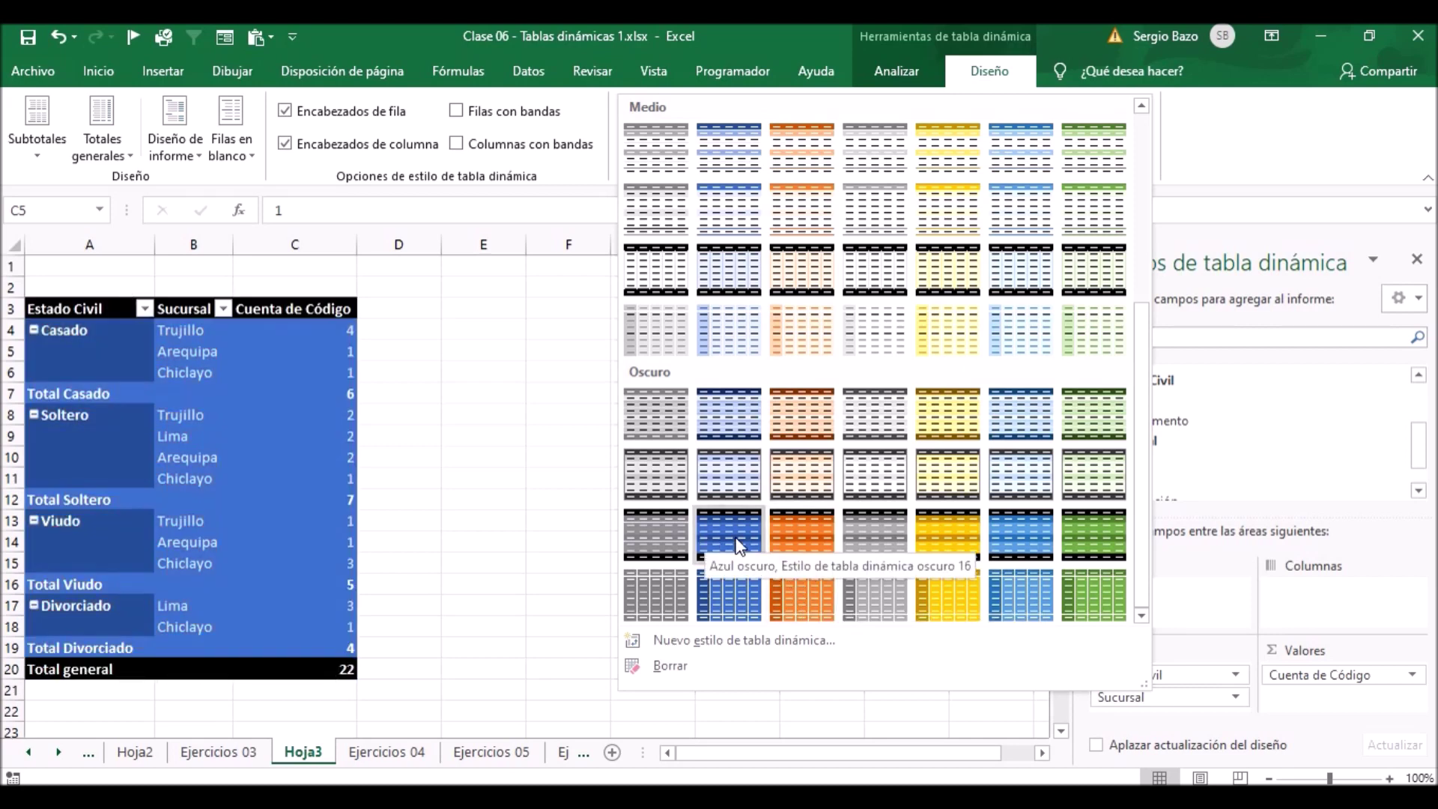
left_click(740, 545)
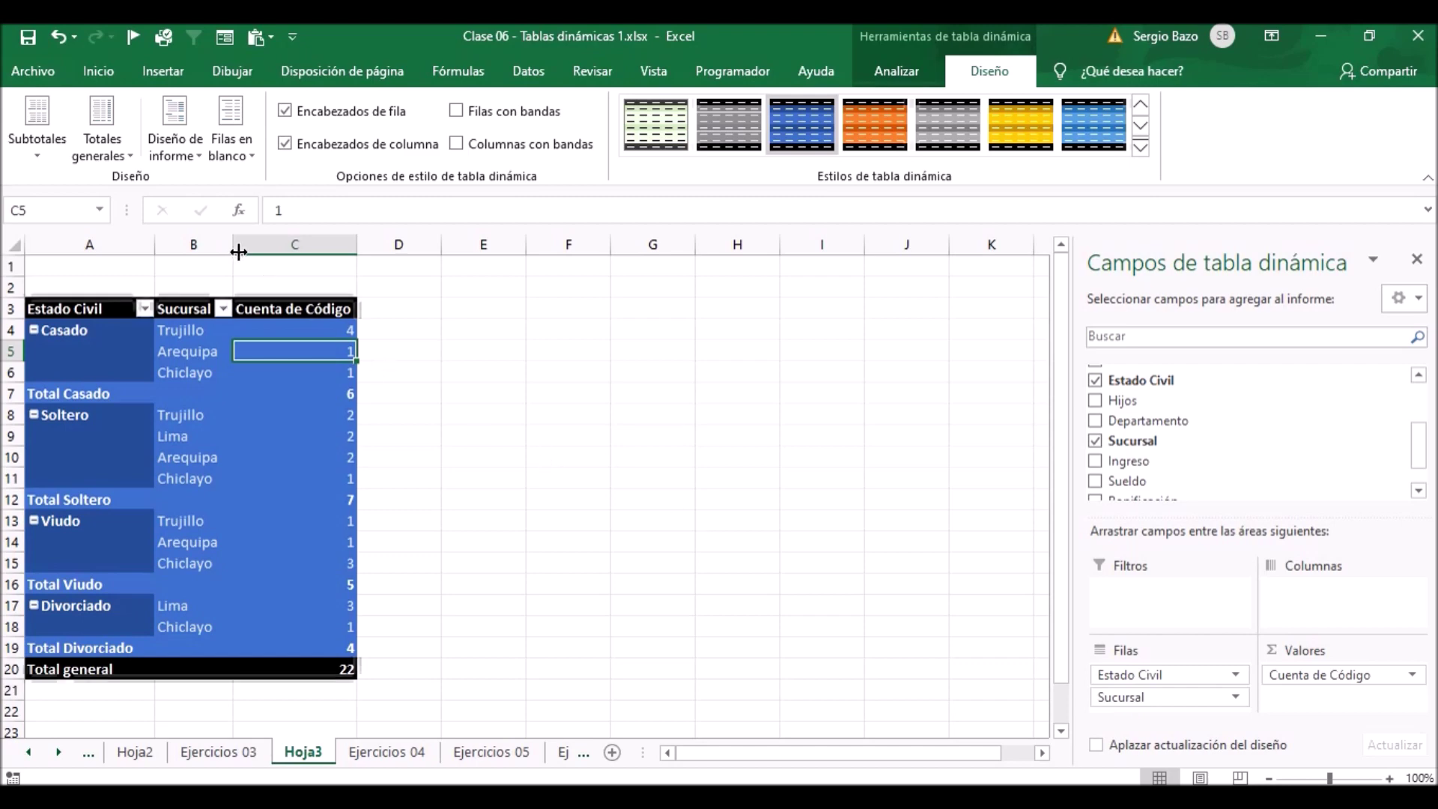
left_click(225, 143)
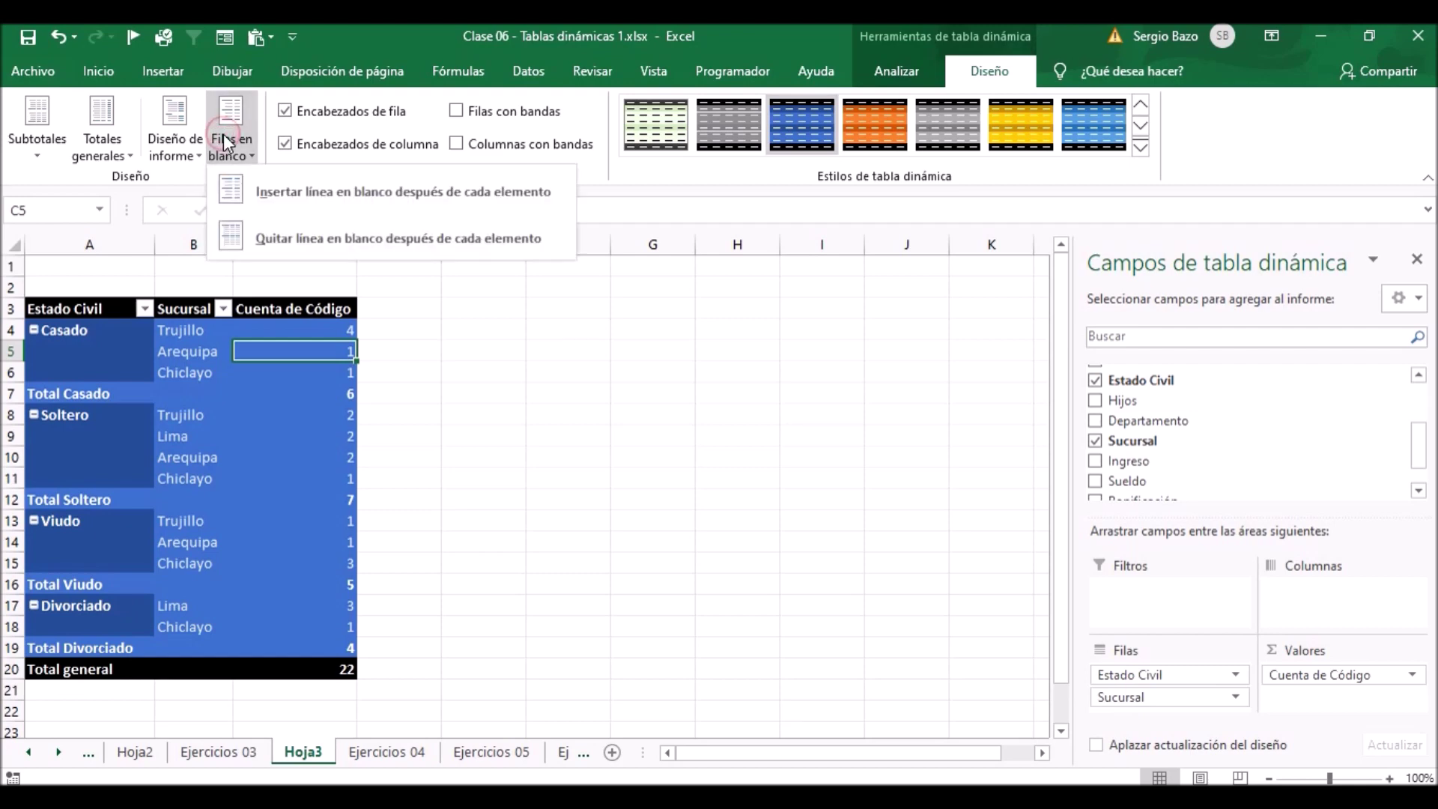
left_click(256, 193)
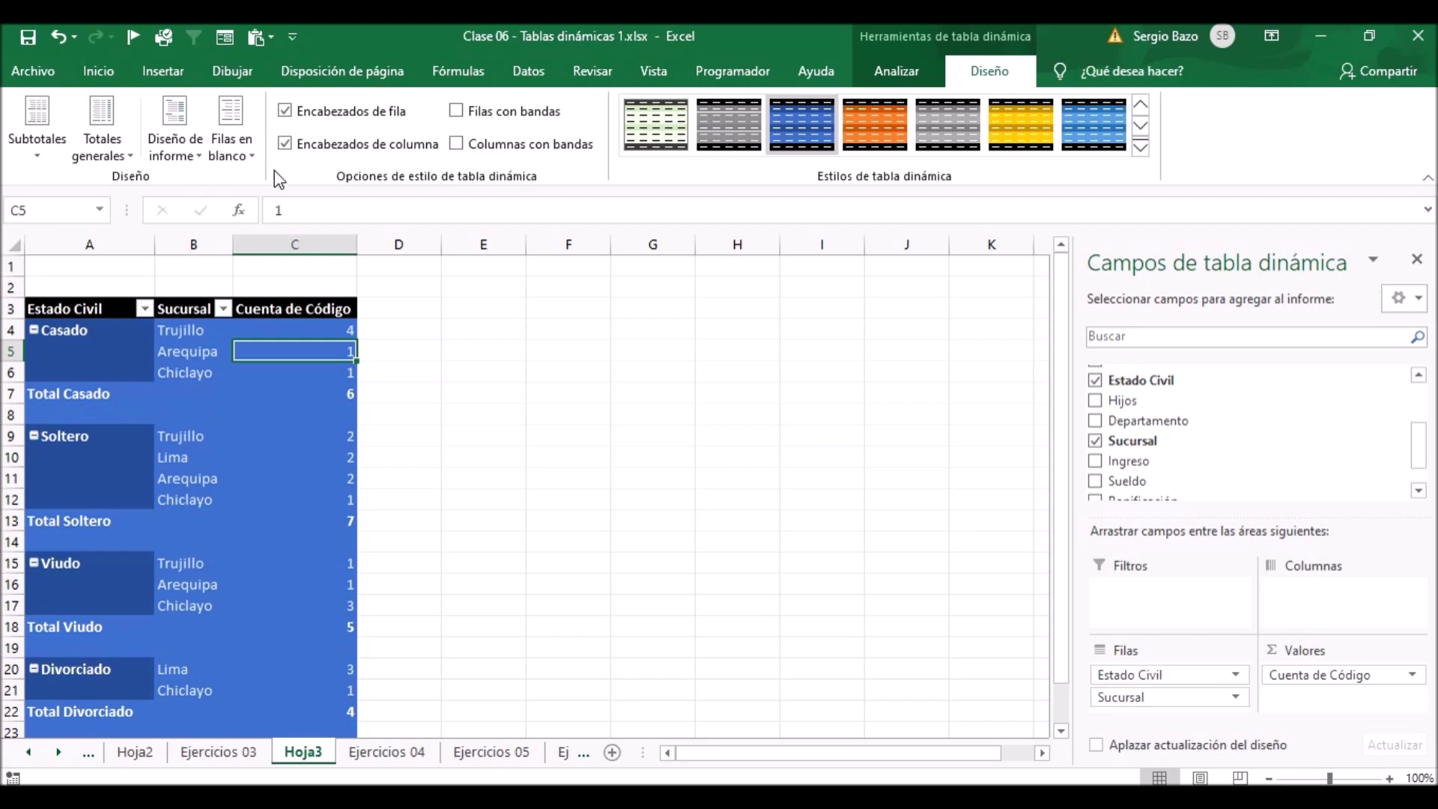
left_click(233, 121)
left_click(277, 243)
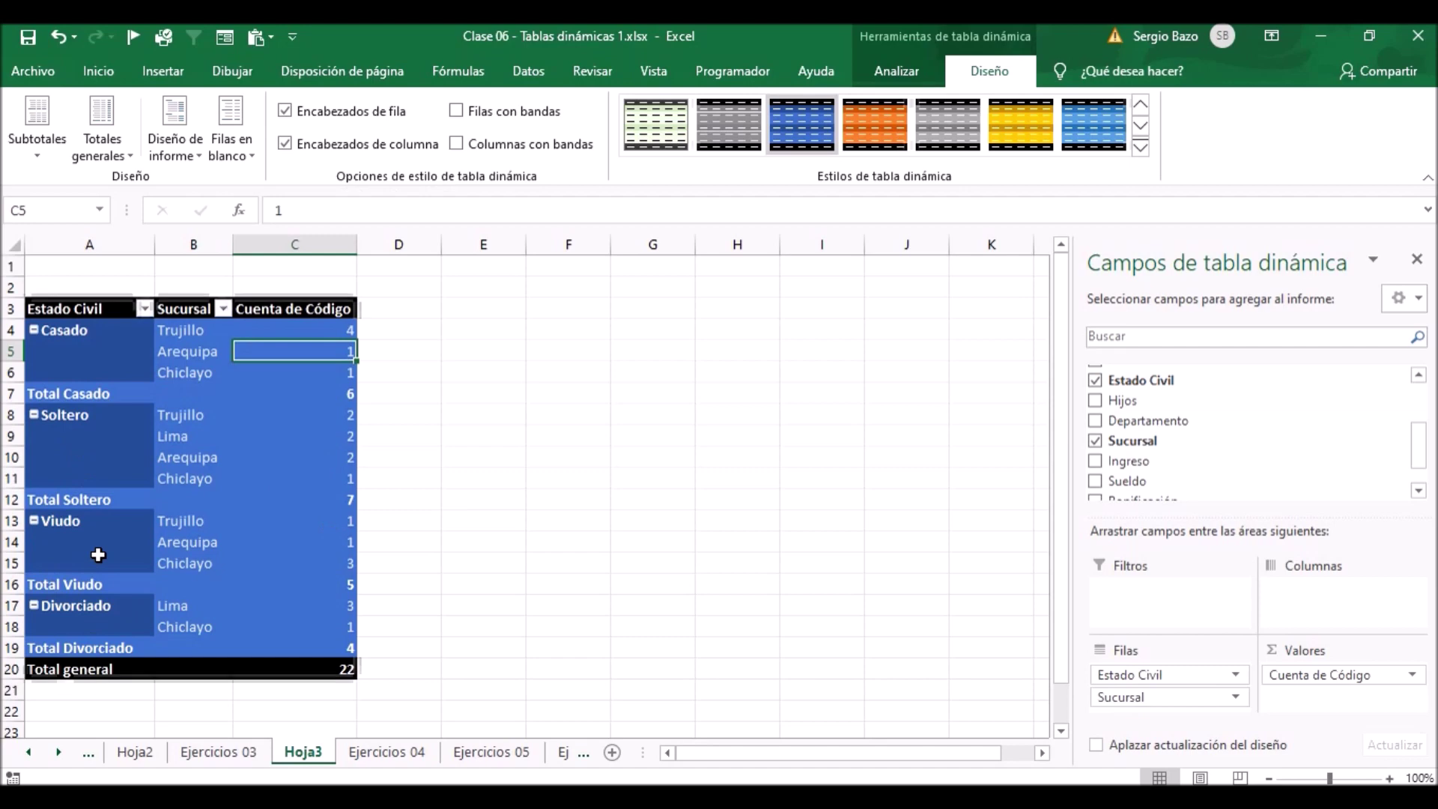
left_click(285, 112)
left_click(285, 112)
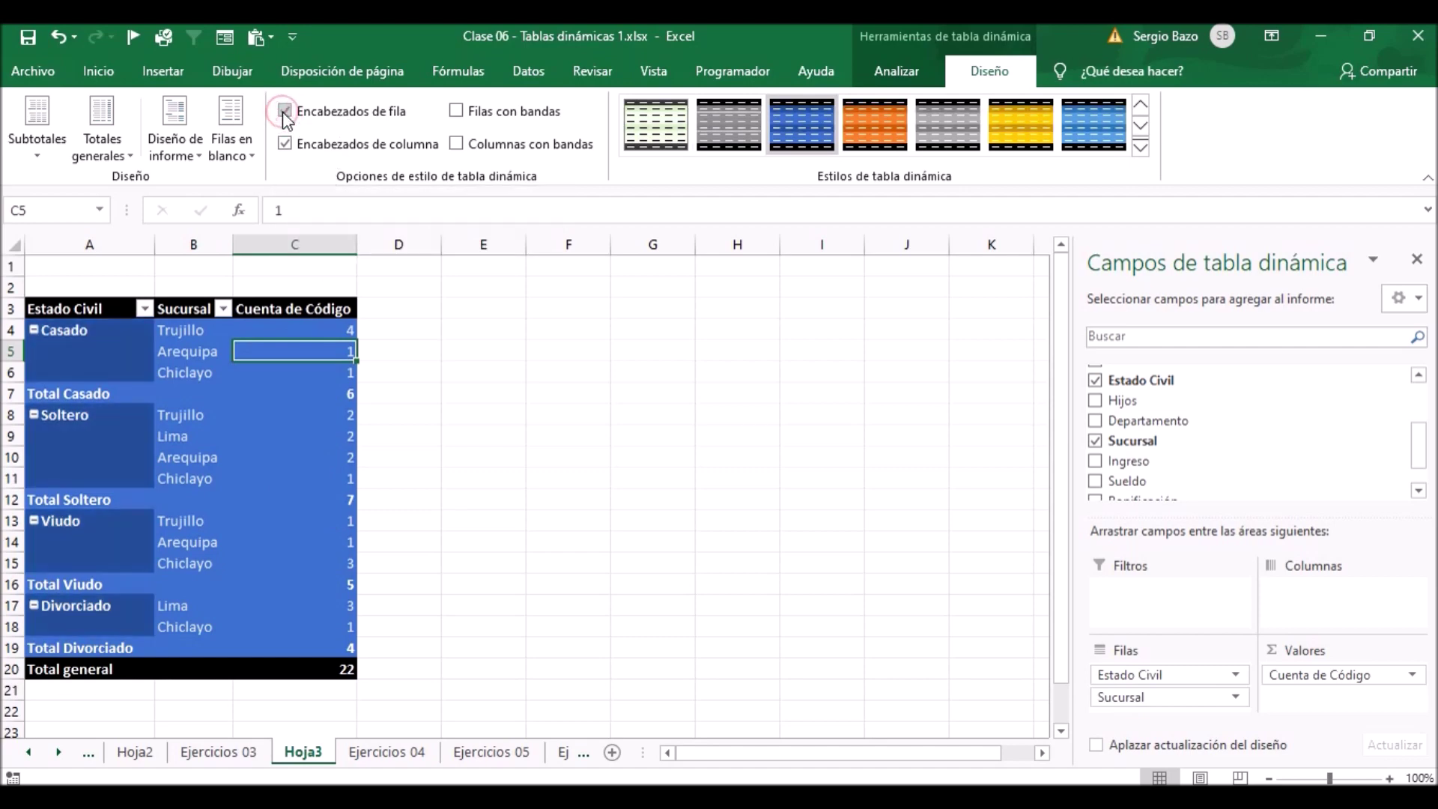
left_click(285, 112)
left_click(285, 112)
left_click(302, 114)
left_click(302, 112)
left_click(317, 148)
left_click(318, 149)
left_click(318, 149)
left_click(318, 149)
left_click(536, 112)
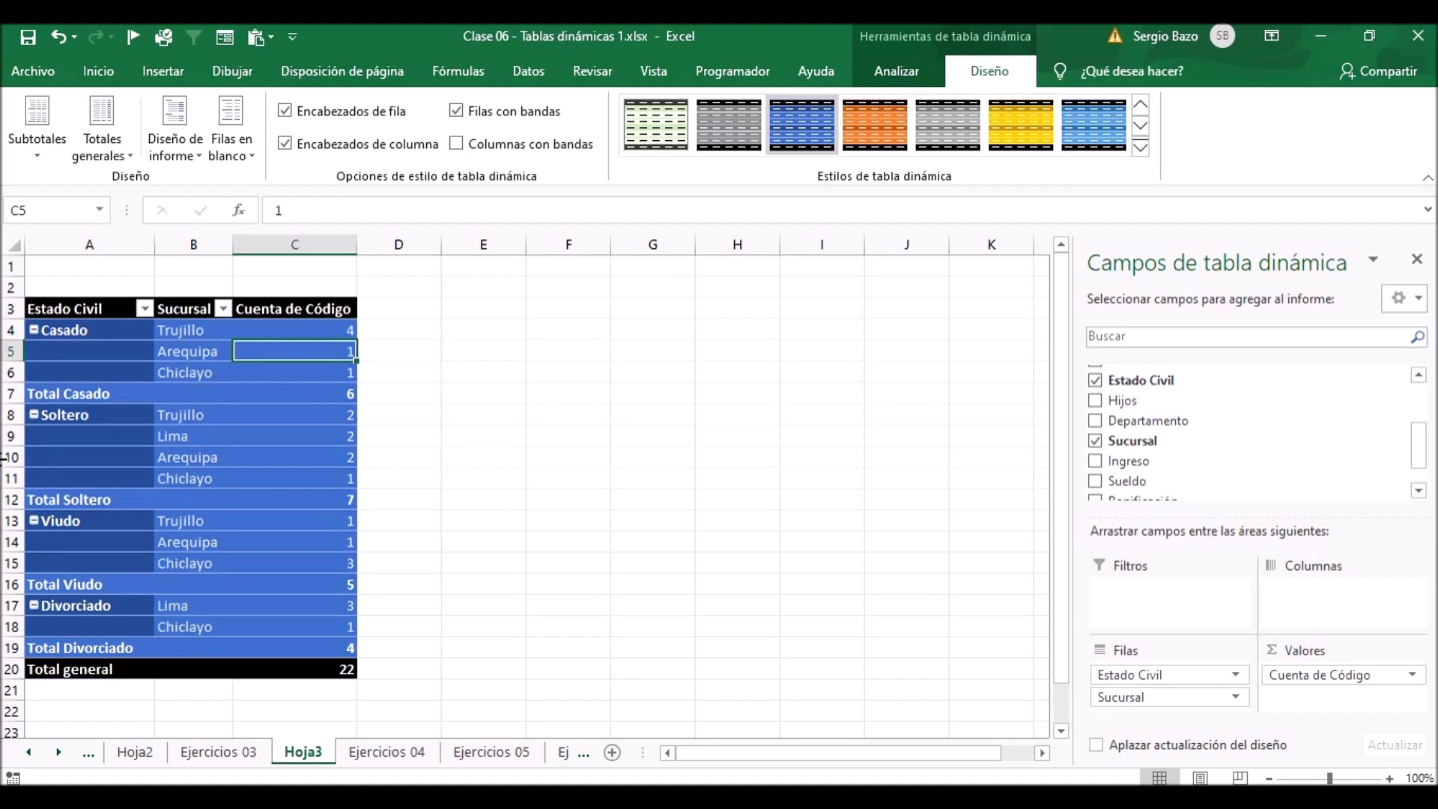
left_click(492, 114)
left_click(496, 144)
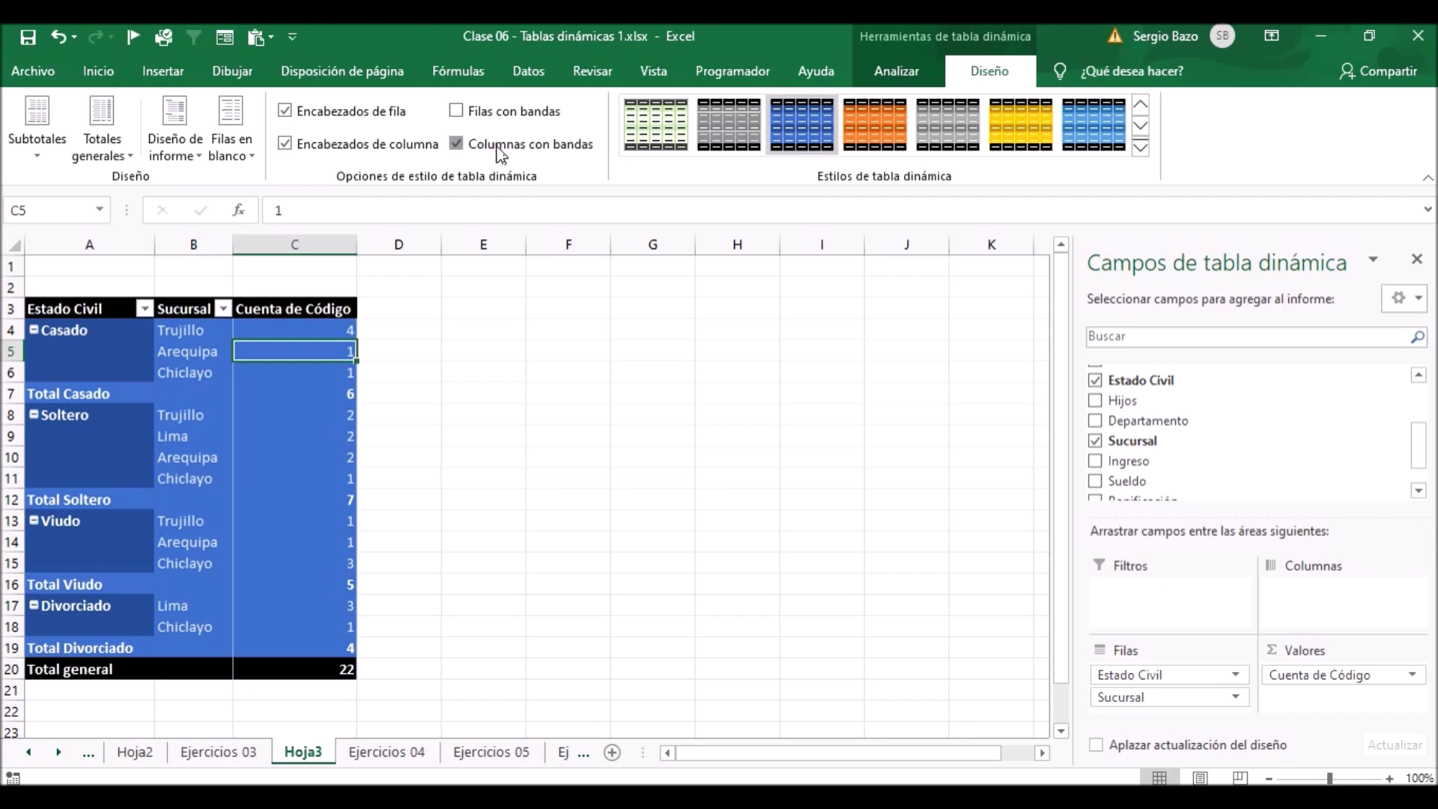
left_click(496, 147)
left_click(247, 454)
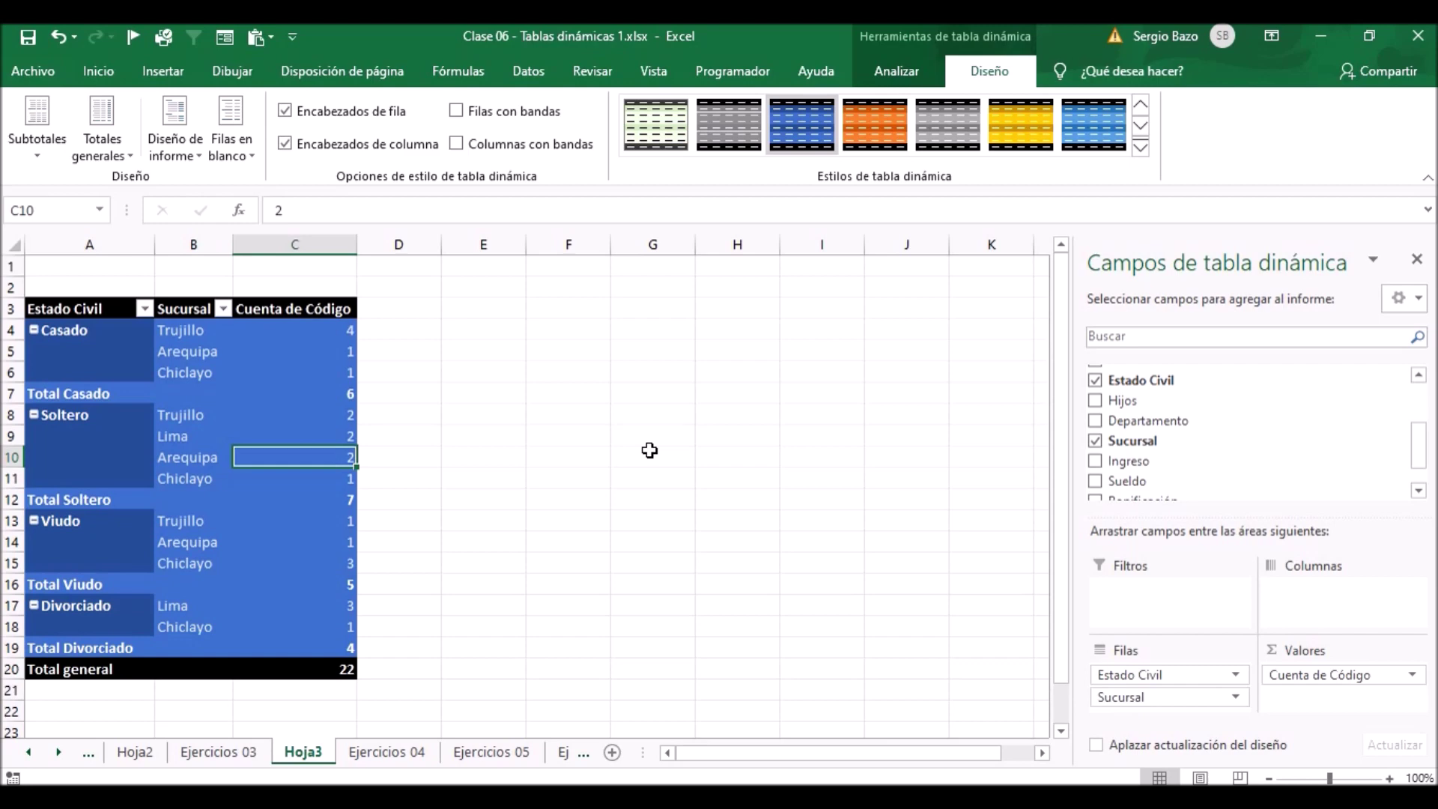
left_click(58, 752)
left_click(58, 752)
left_click(58, 752)
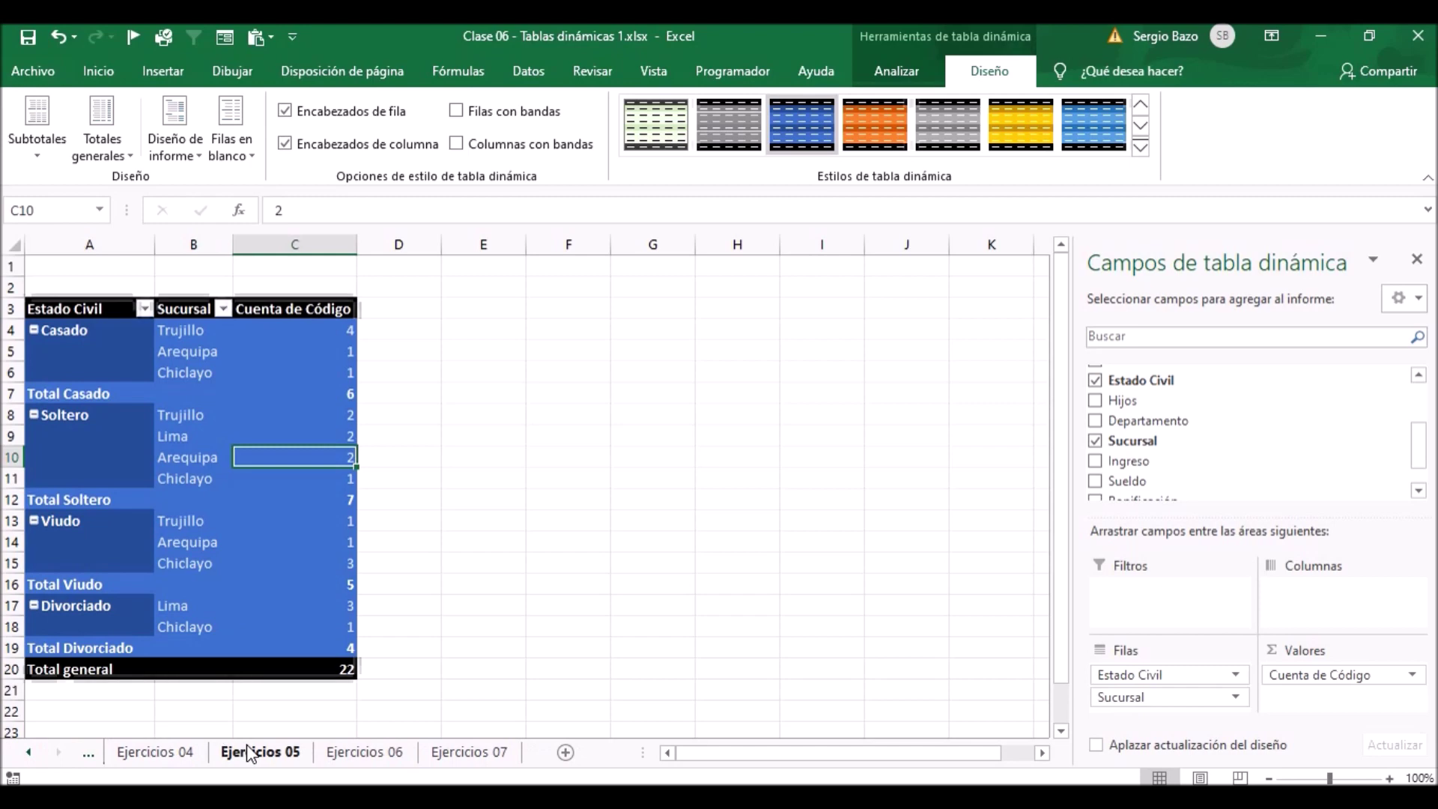
Switch to the Ejercicios 05 sheet, keeping the Hoja3 tab in view.
left_click(251, 752)
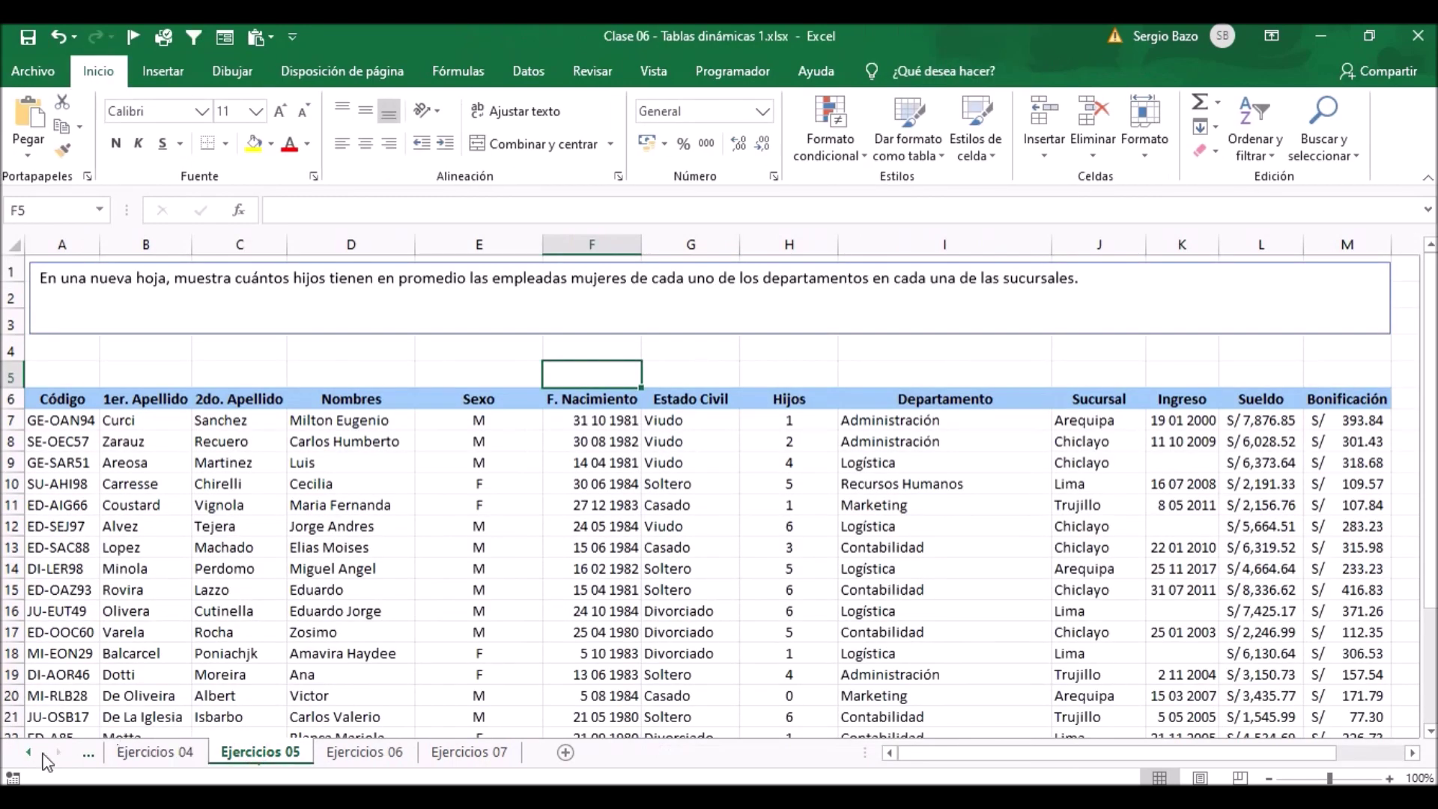
left_click(29, 752)
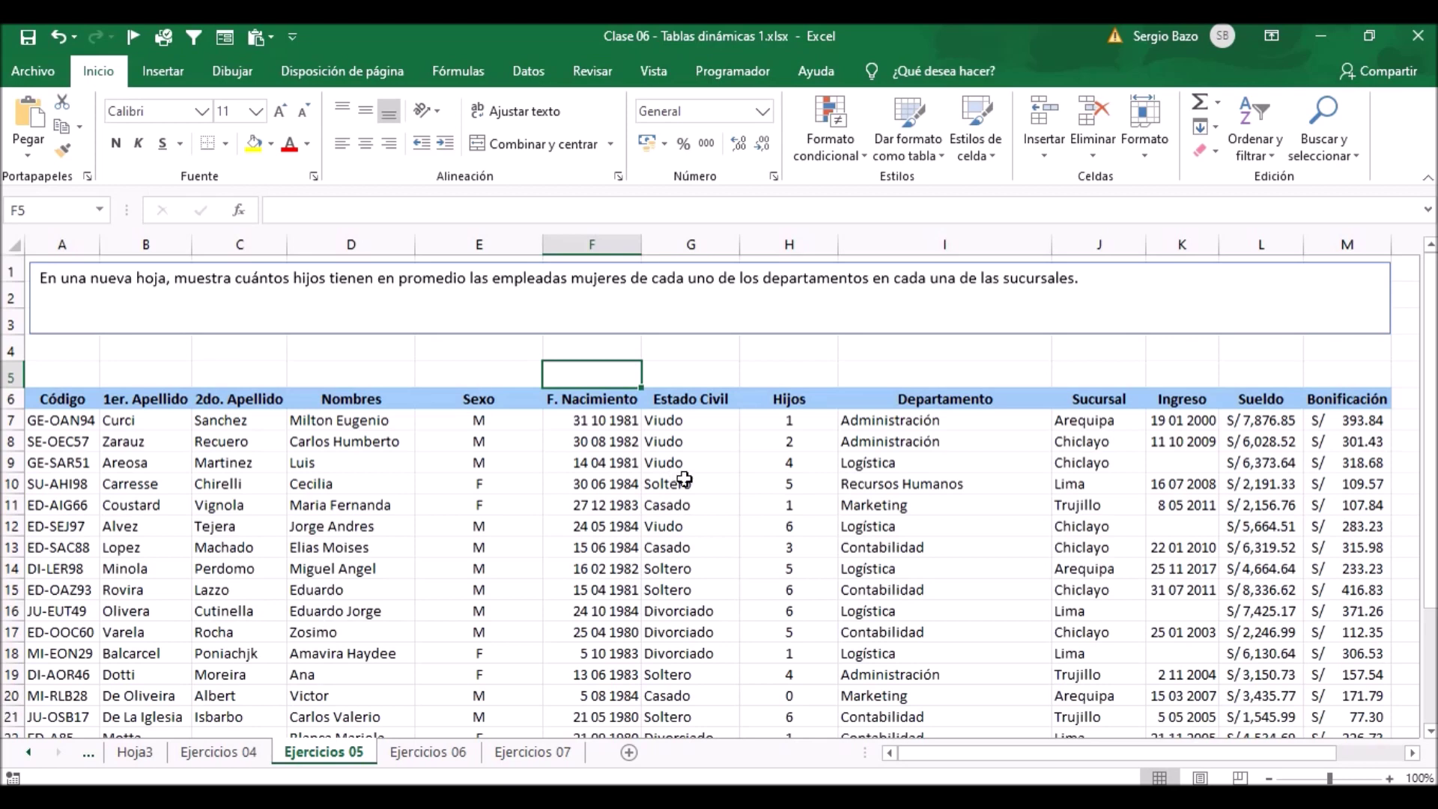
Insert a pivot table from the Ejercicios 05 data onto new sheet Hoja4, then return to it.
left_click(699, 604)
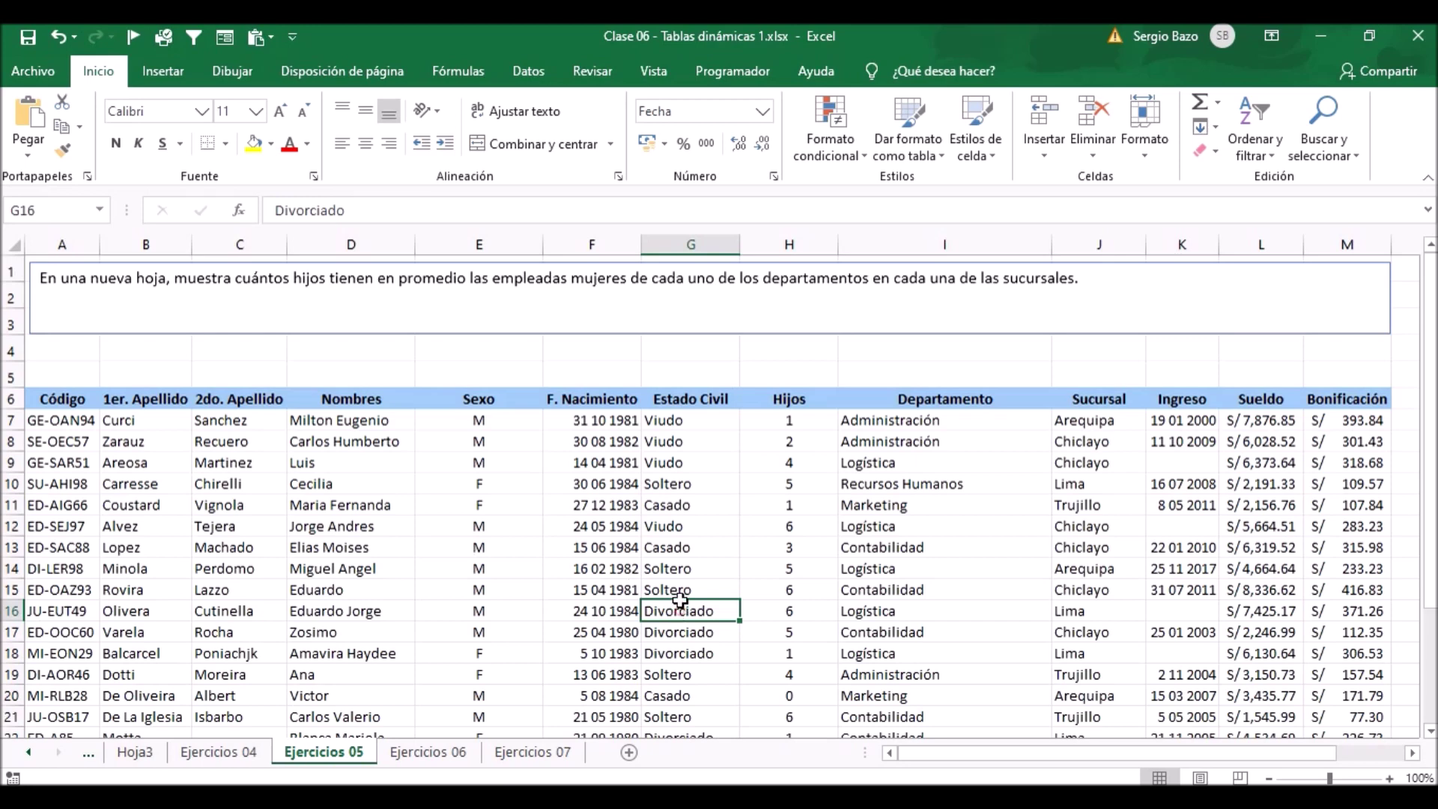
left_click(165, 73)
left_click(35, 126)
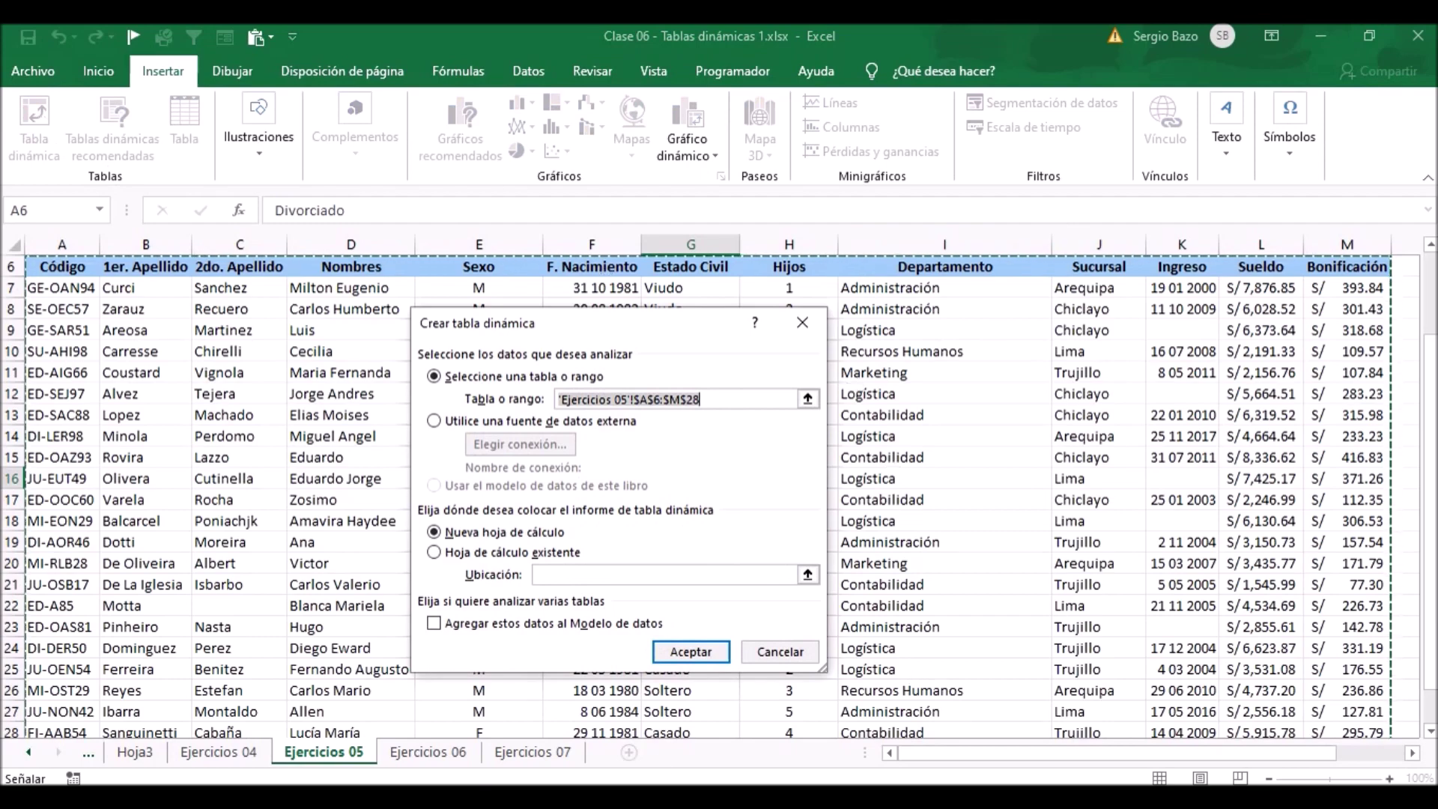
left_click(687, 651)
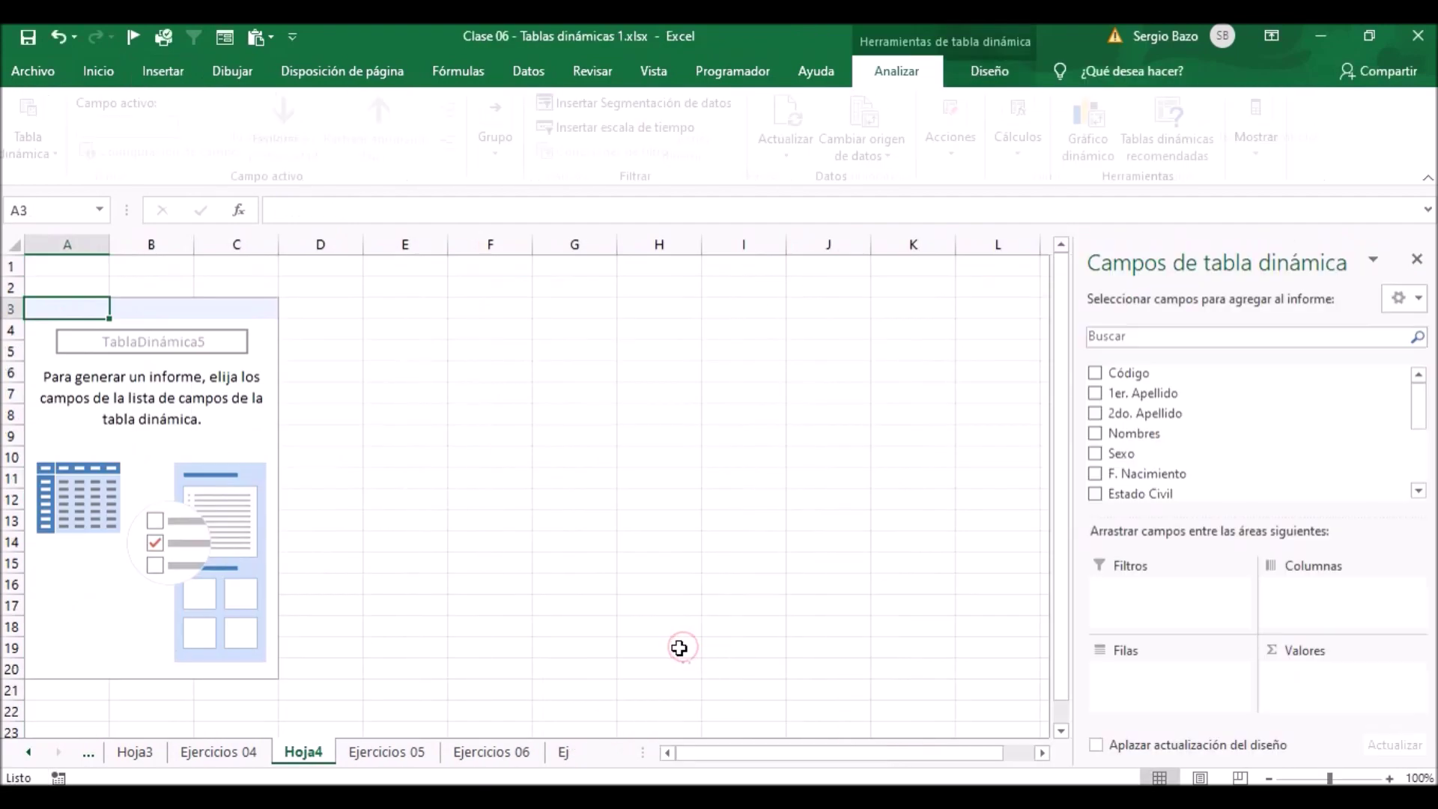
left_click(382, 752)
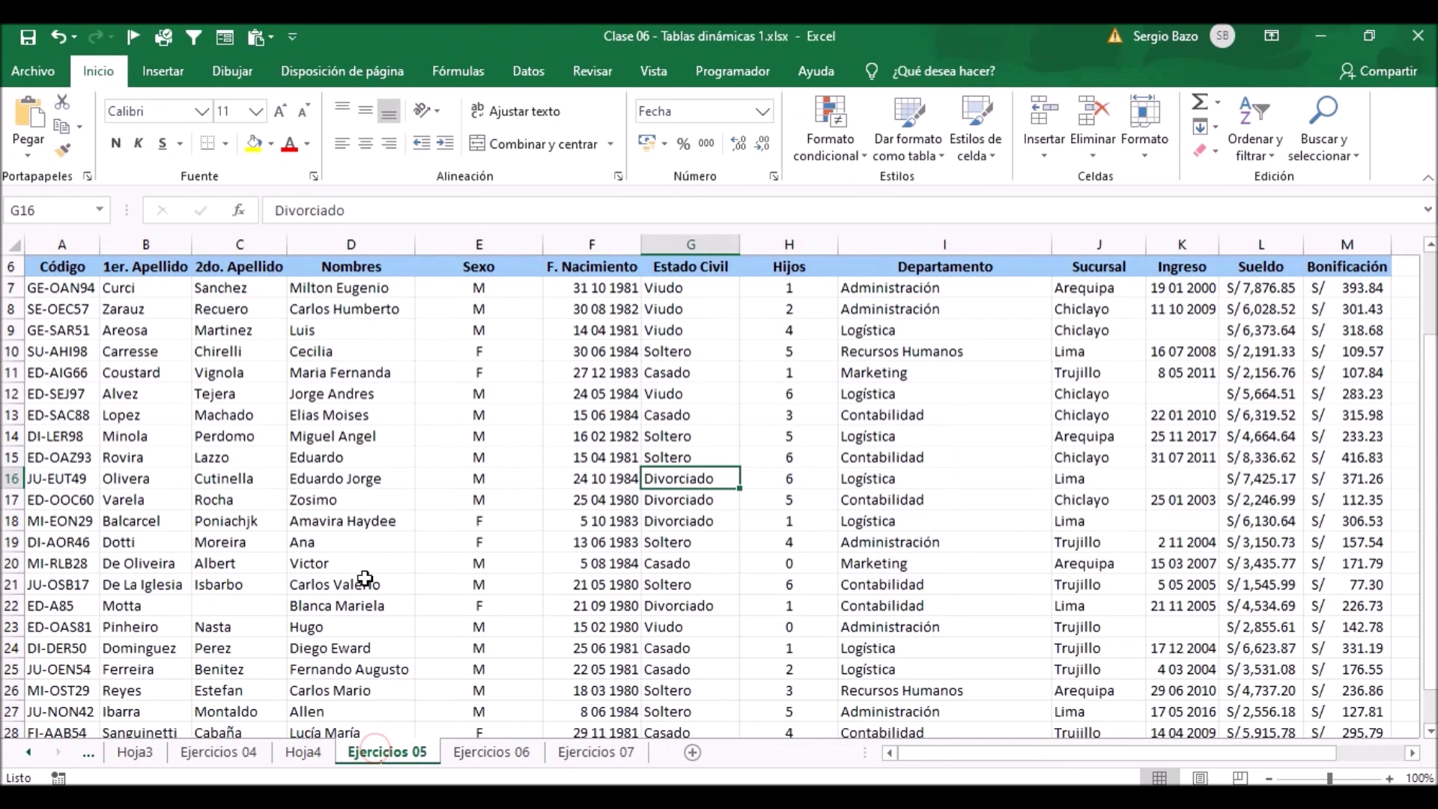
scroll(363, 426, "up", 2)
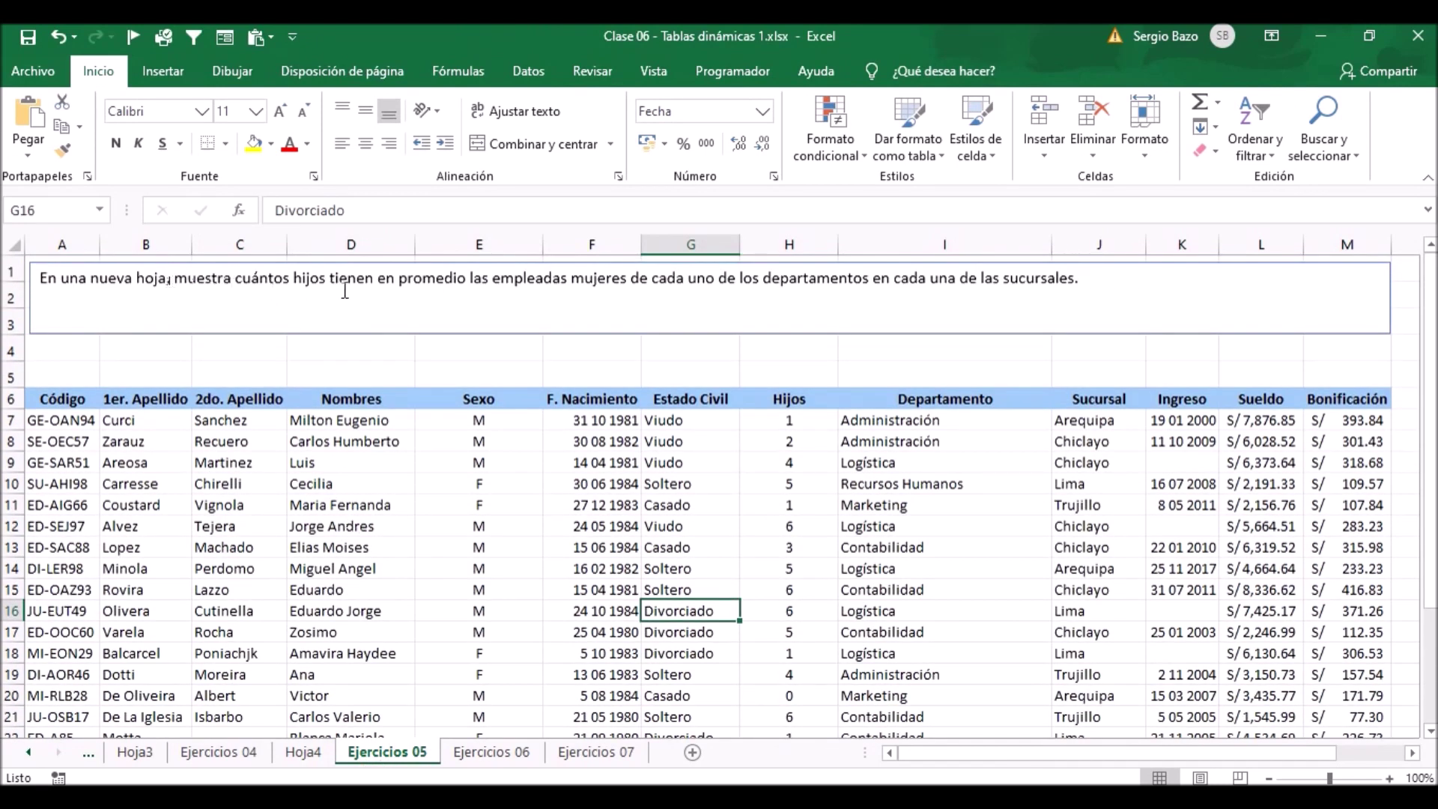
left_click(296, 753)
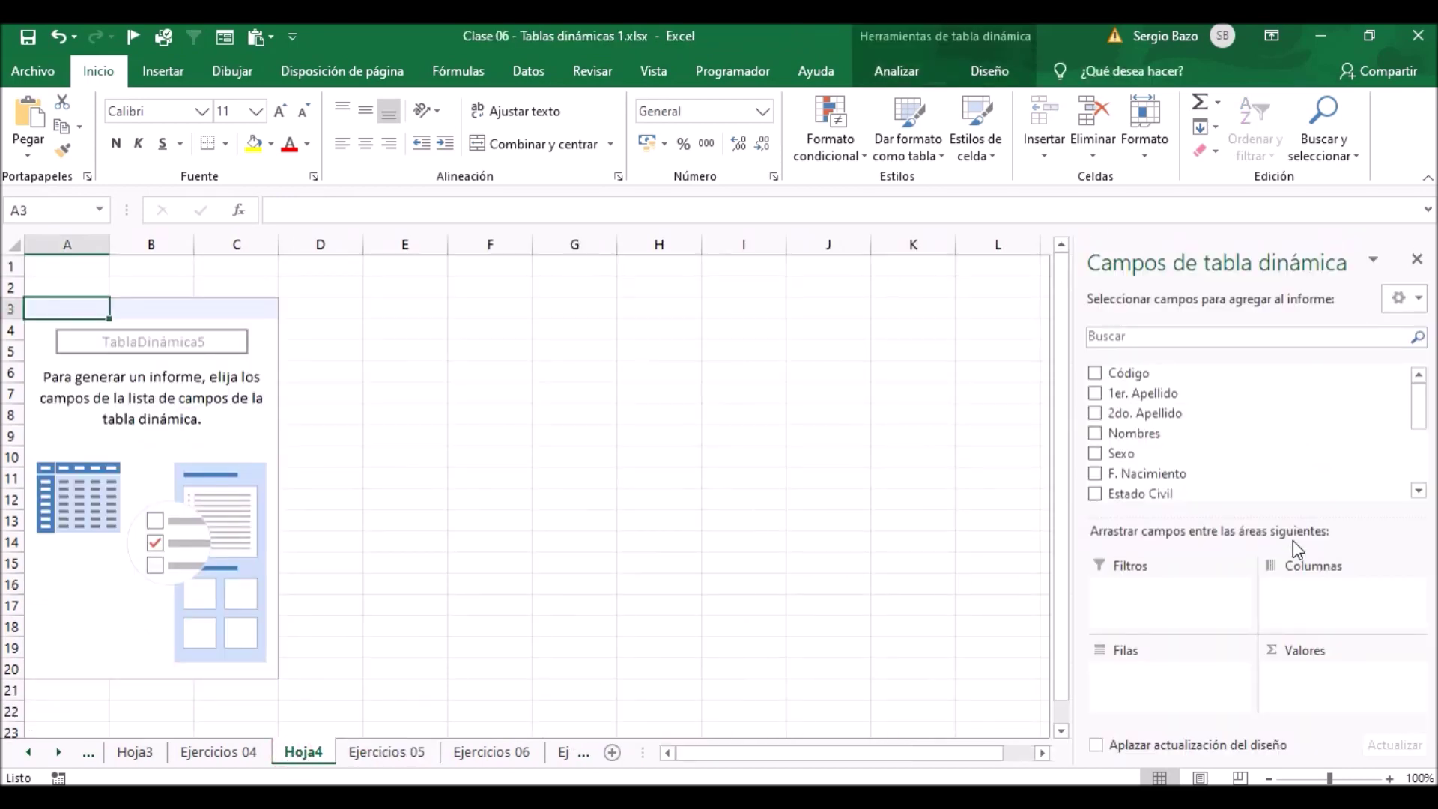
Add Hijos to Values and summarize it by Promedio, giving 3.227272727.
left_click(1418, 492)
left_click(1418, 491)
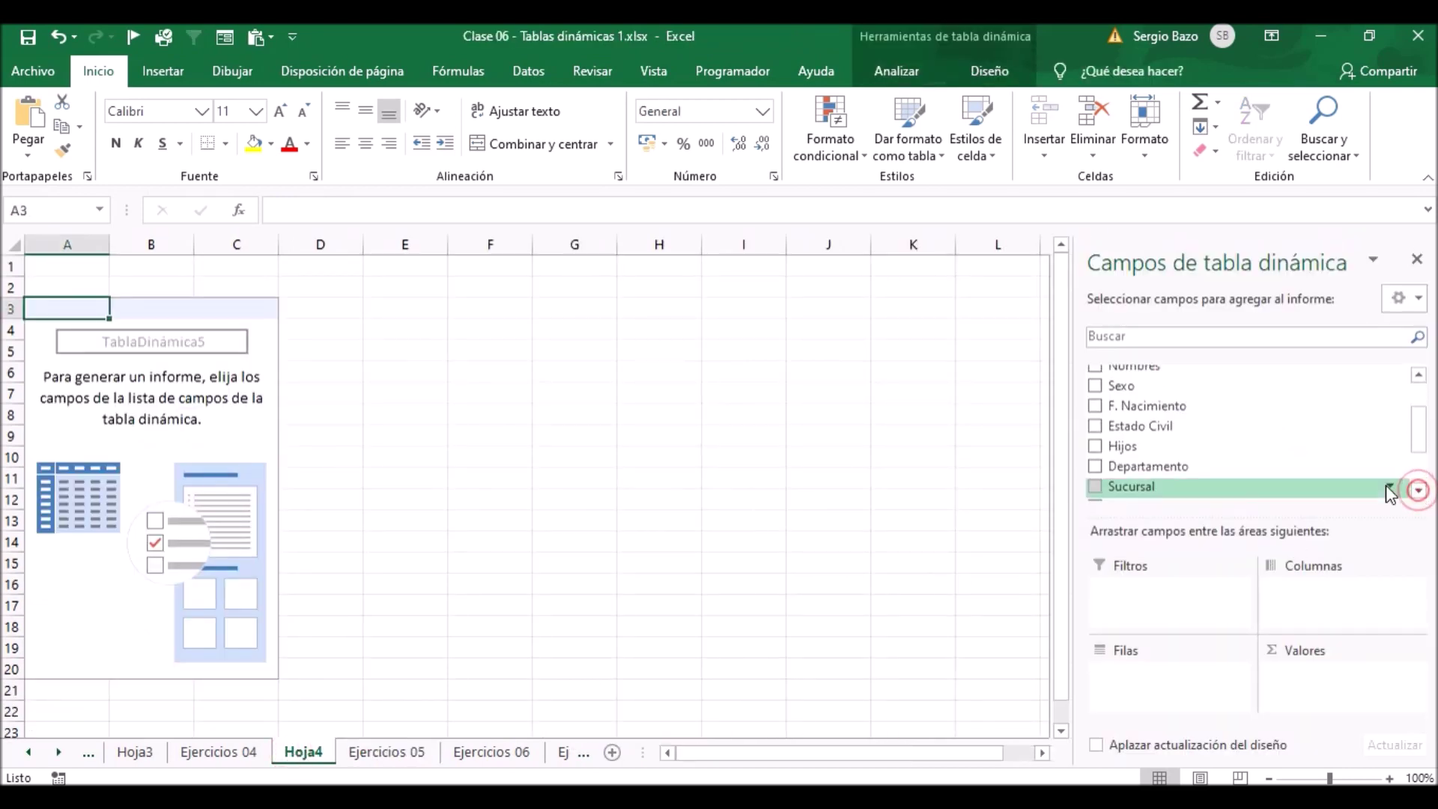
mouse_move(1121, 451)
left_mouse_down()
mouse_move(1338, 692)
mouse_move(1335, 674)
left_mouse_up()
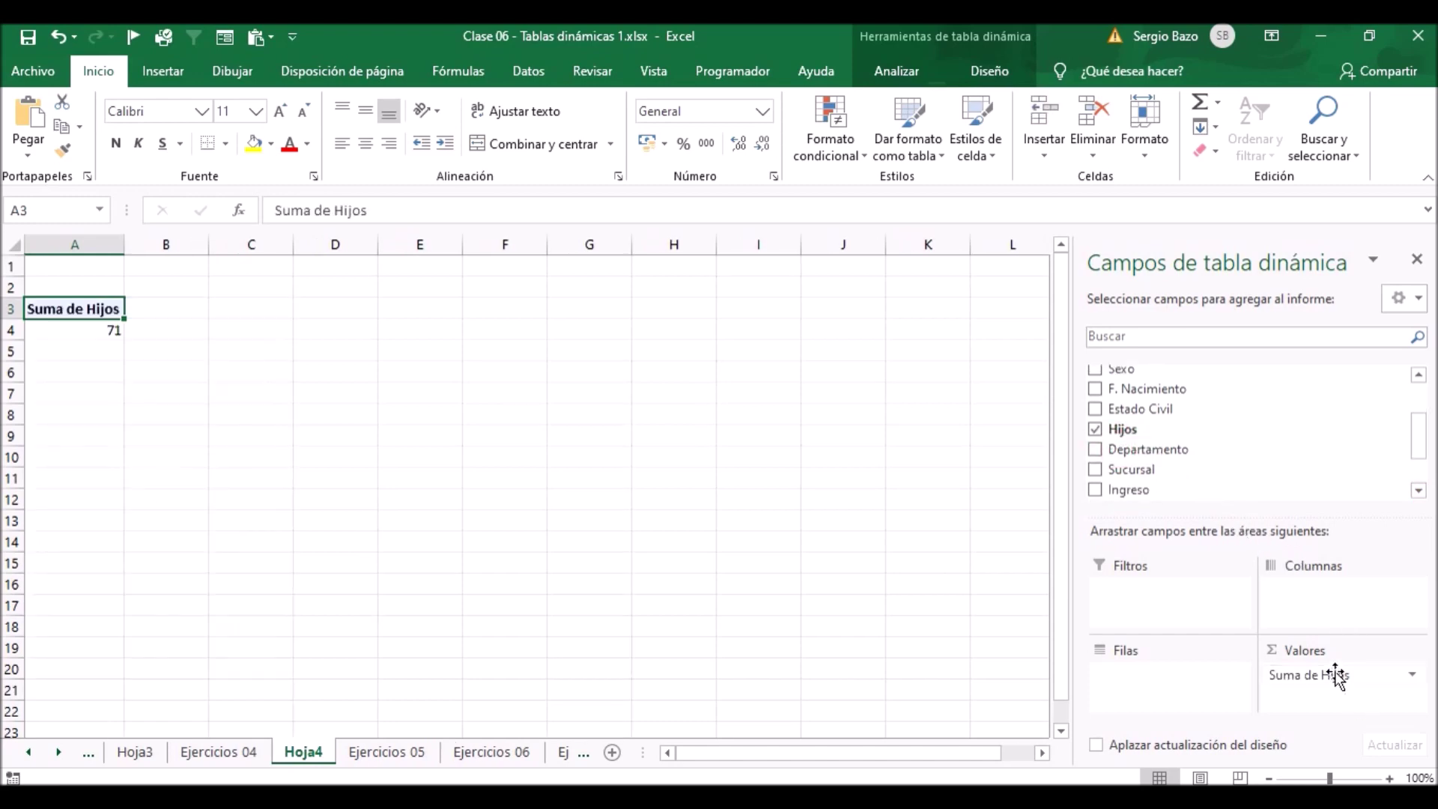
left_click(1335, 673)
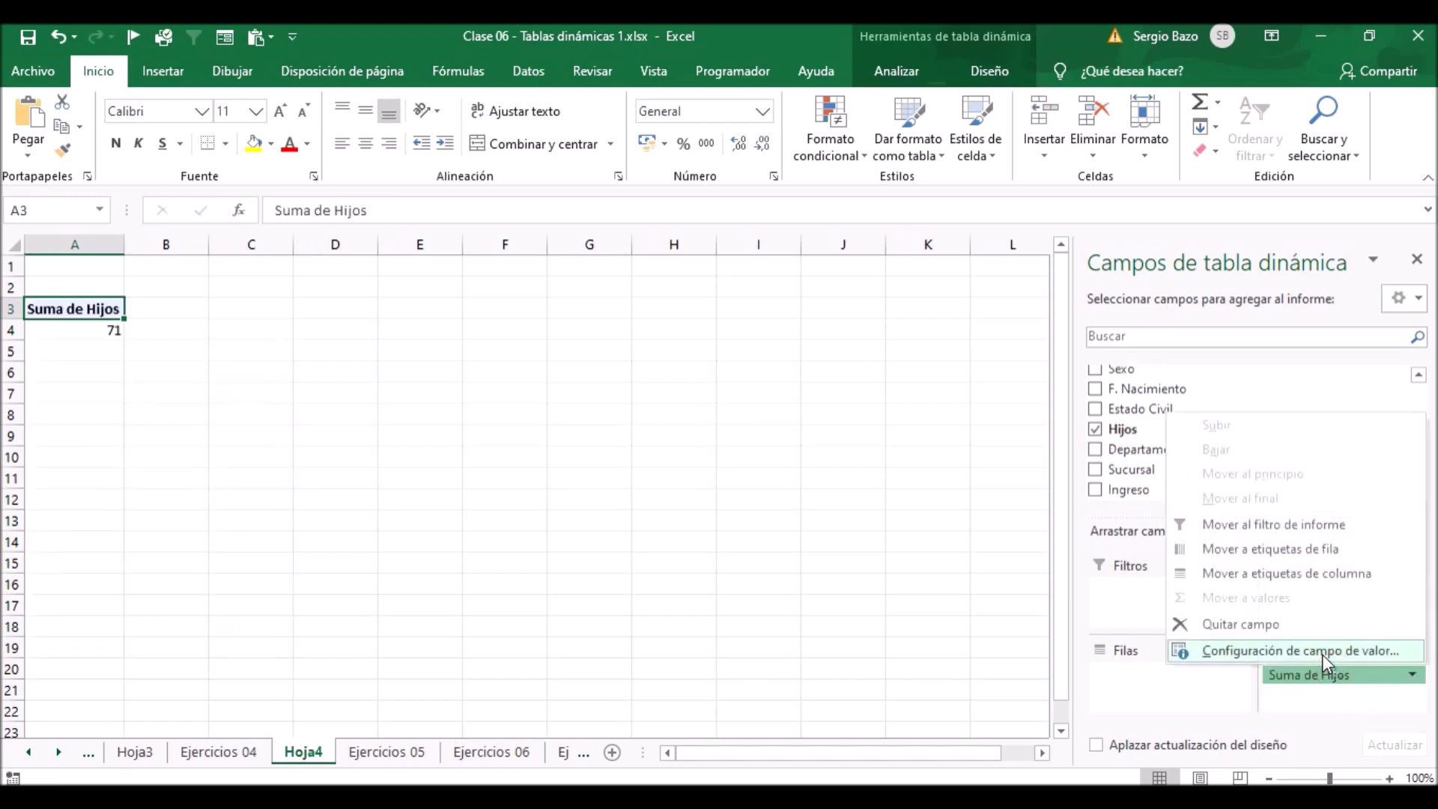
left_click(1323, 652)
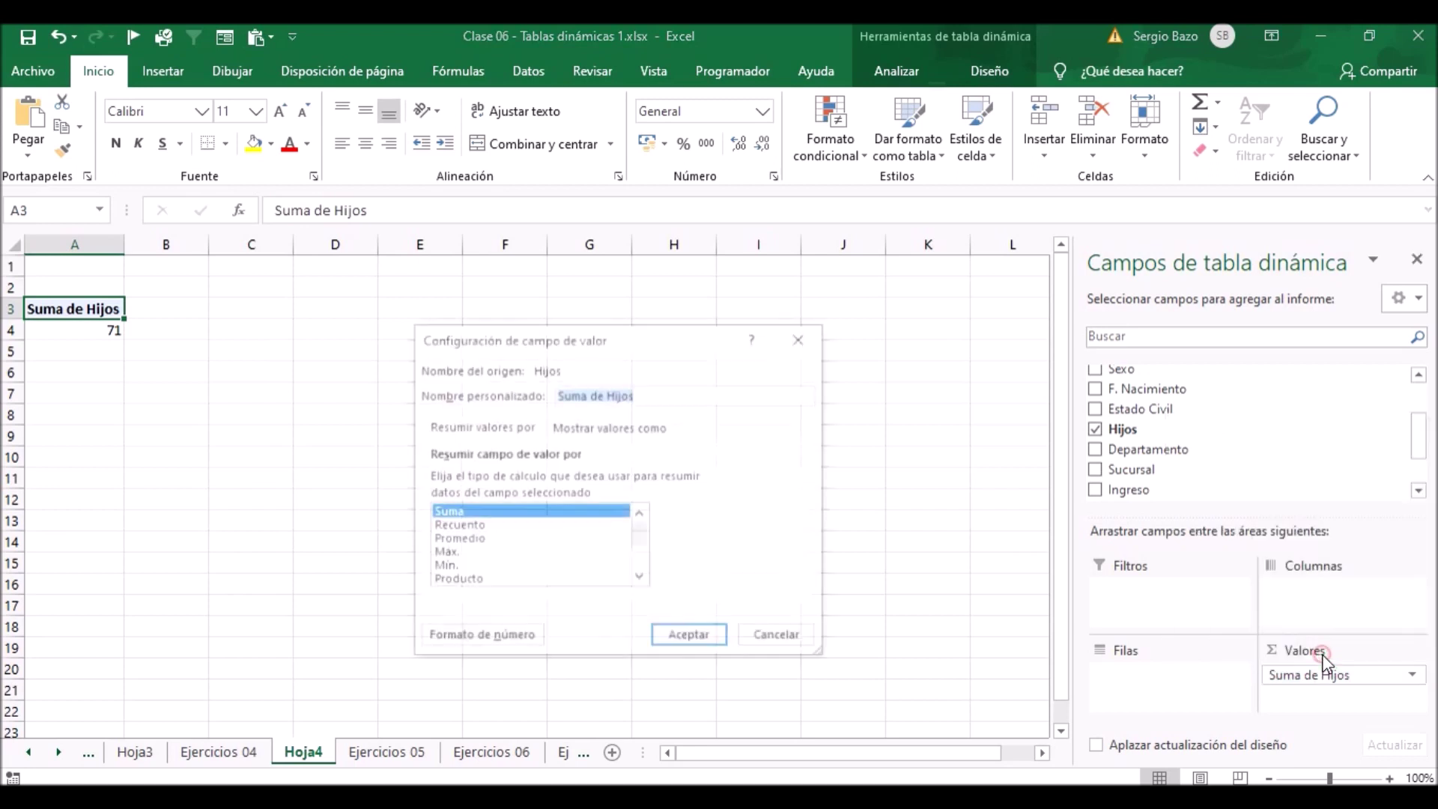
left_click(458, 540)
left_click(681, 642)
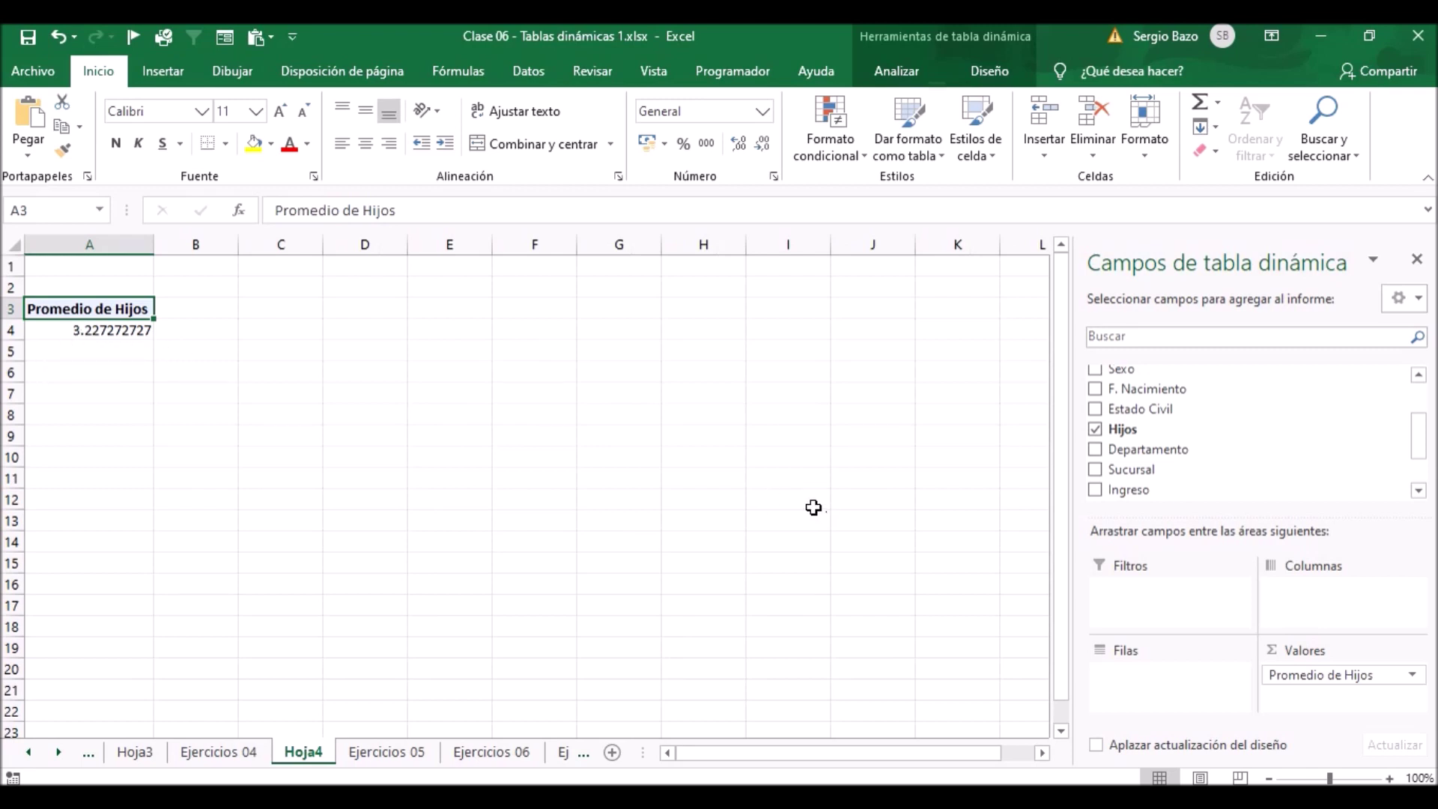
Add Sexo as a report filter set to M, so Promedio de Hijos shows 3.4375.
left_click(364, 755)
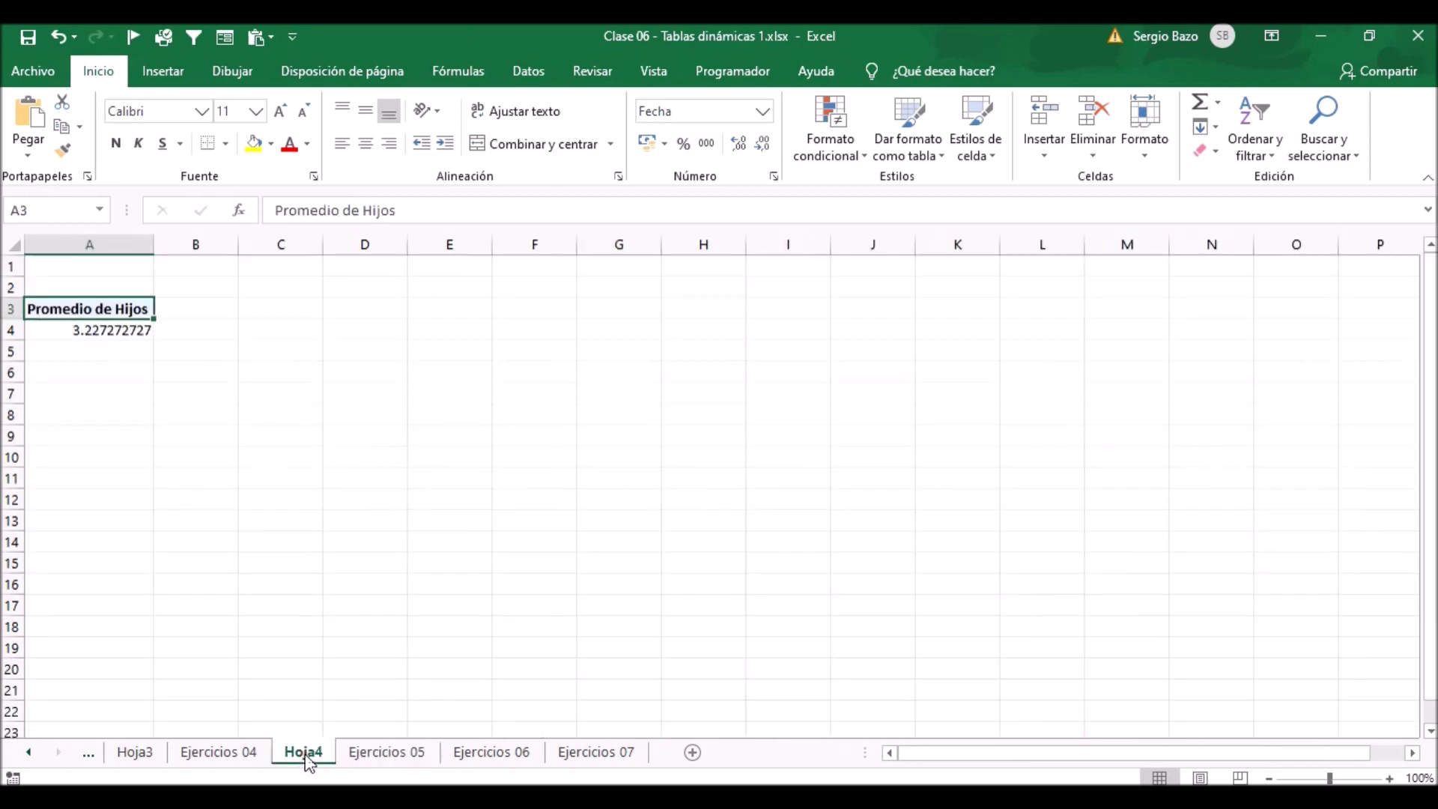
left_click(303, 753)
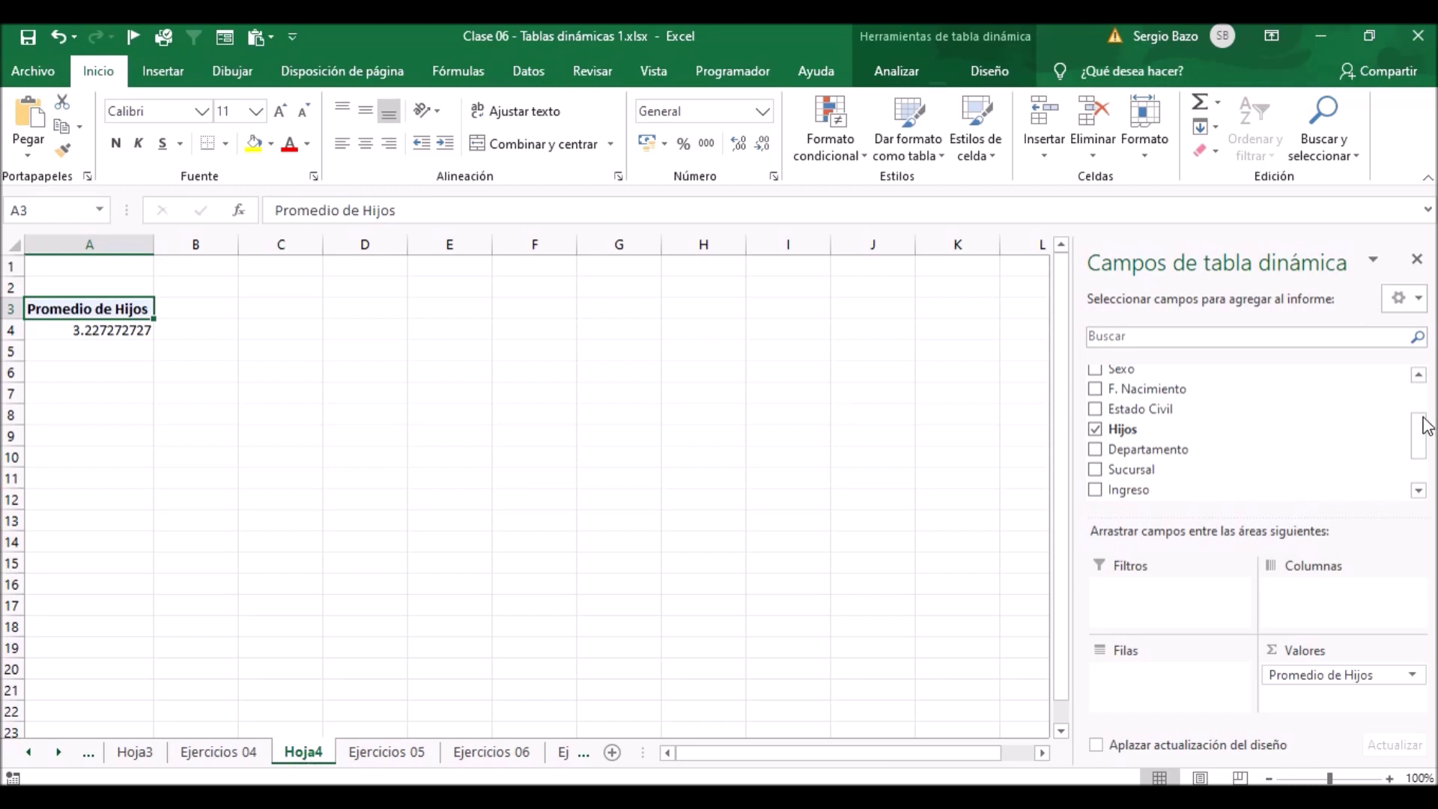
left_click_drag(1426, 424, 1426, 435)
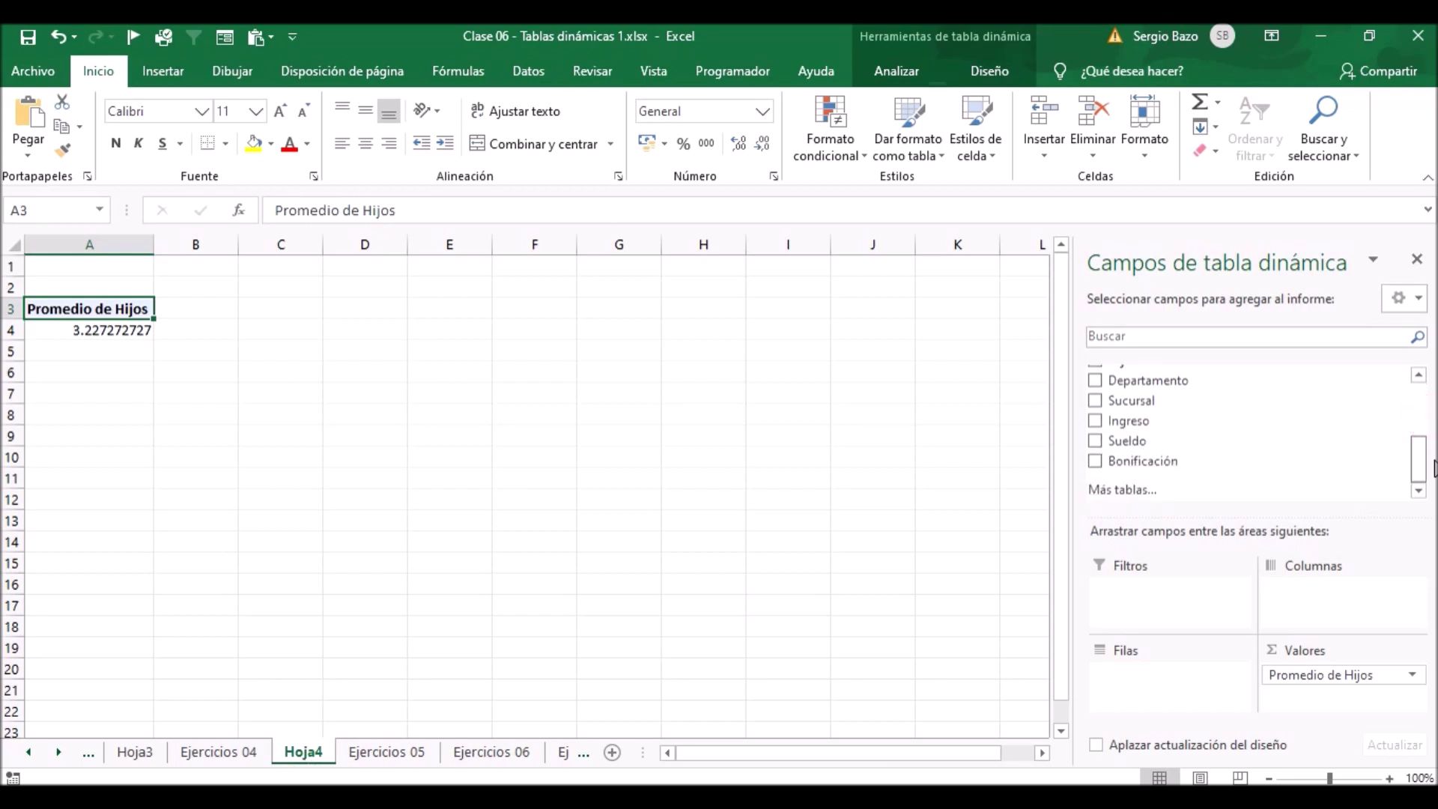
scroll(1250, 434, "up", 1)
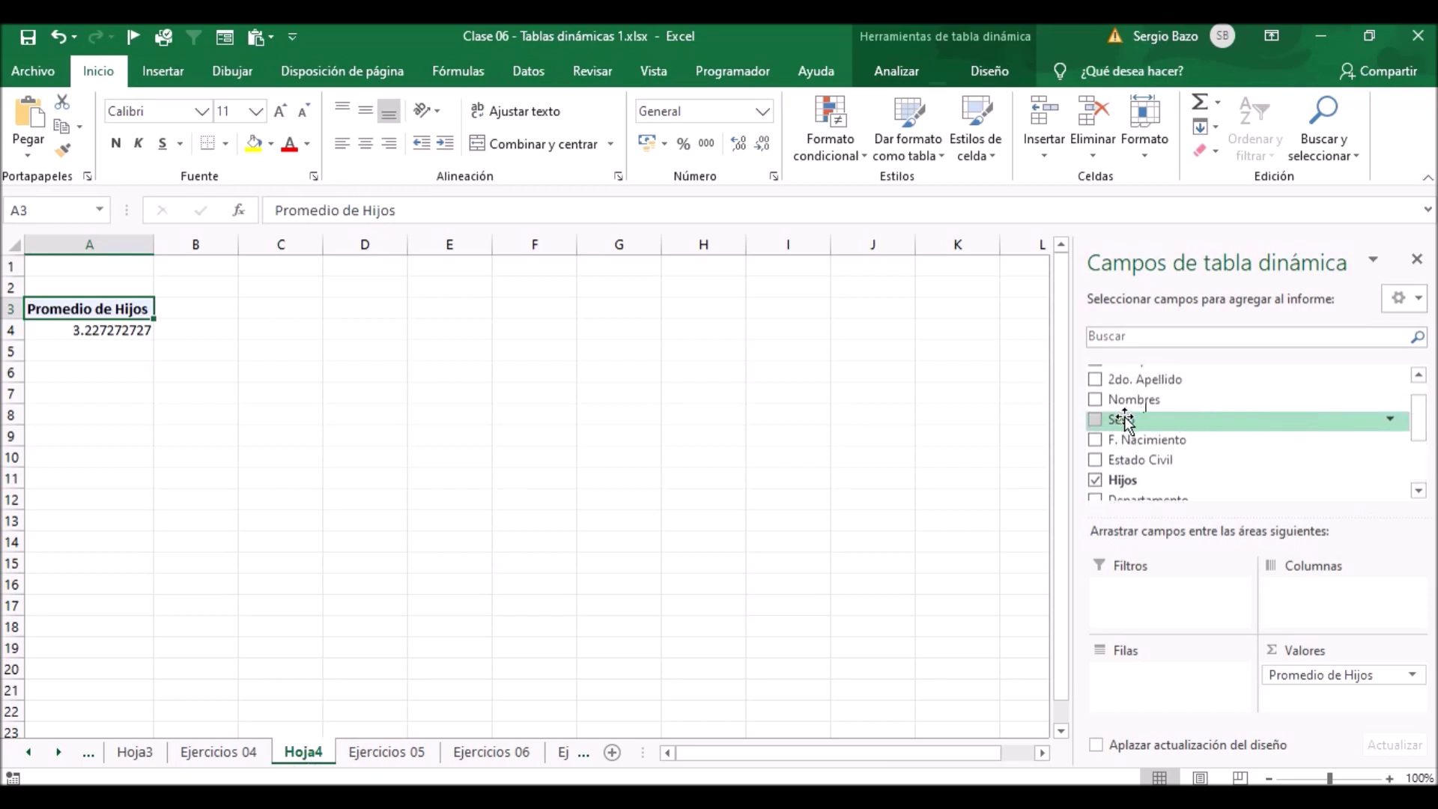
left_click_drag(1123, 419, 1149, 595)
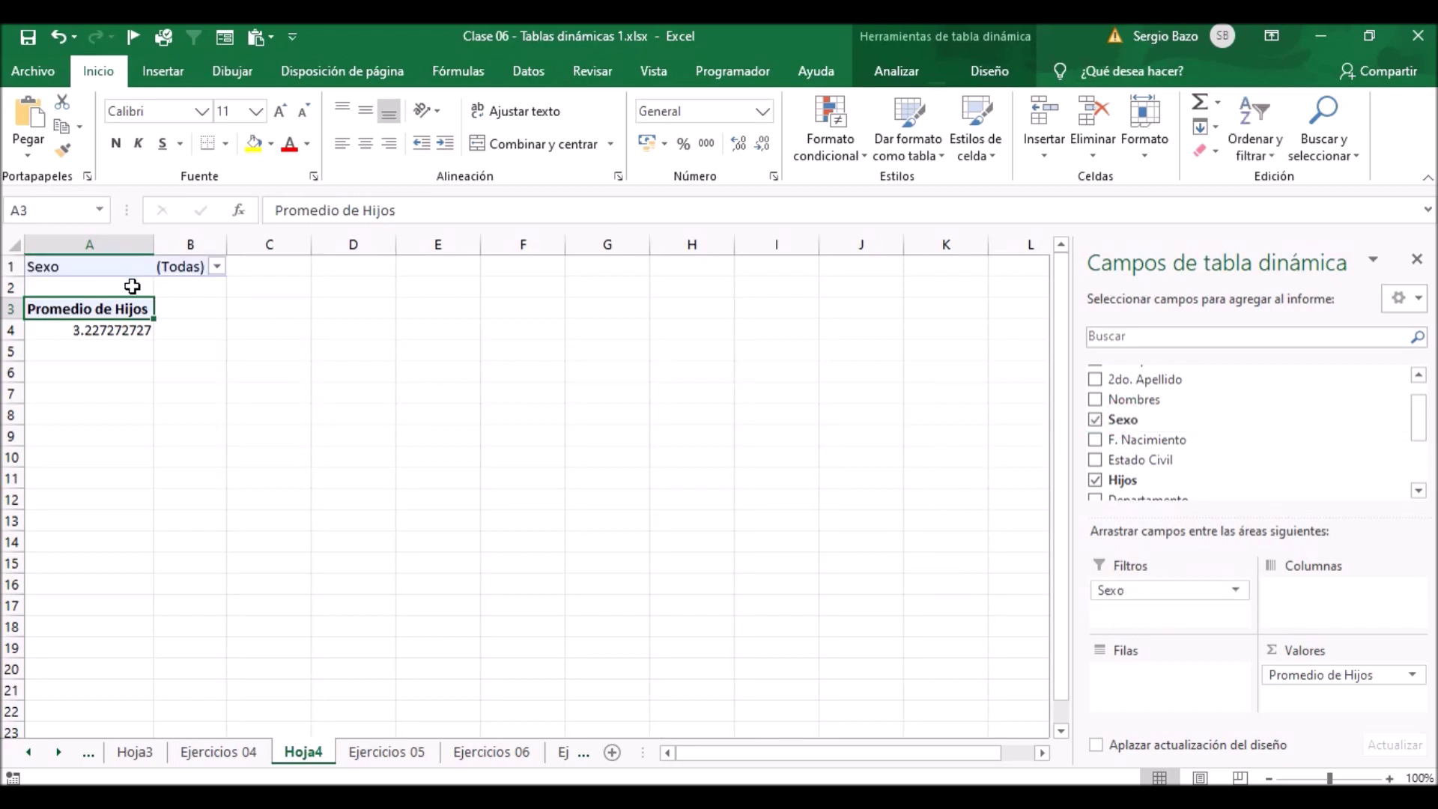
left_click(217, 268)
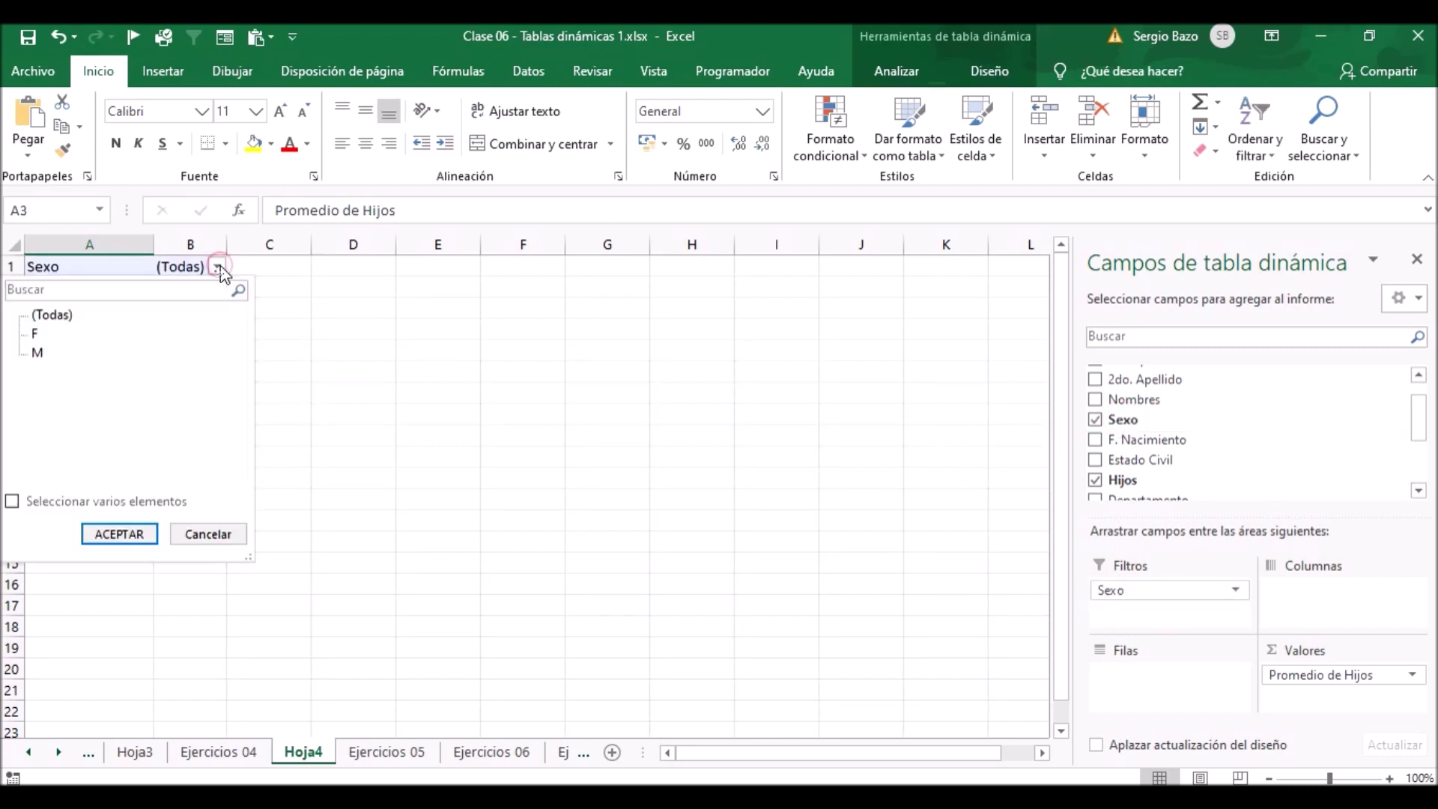
left_click(38, 353)
left_click(115, 535)
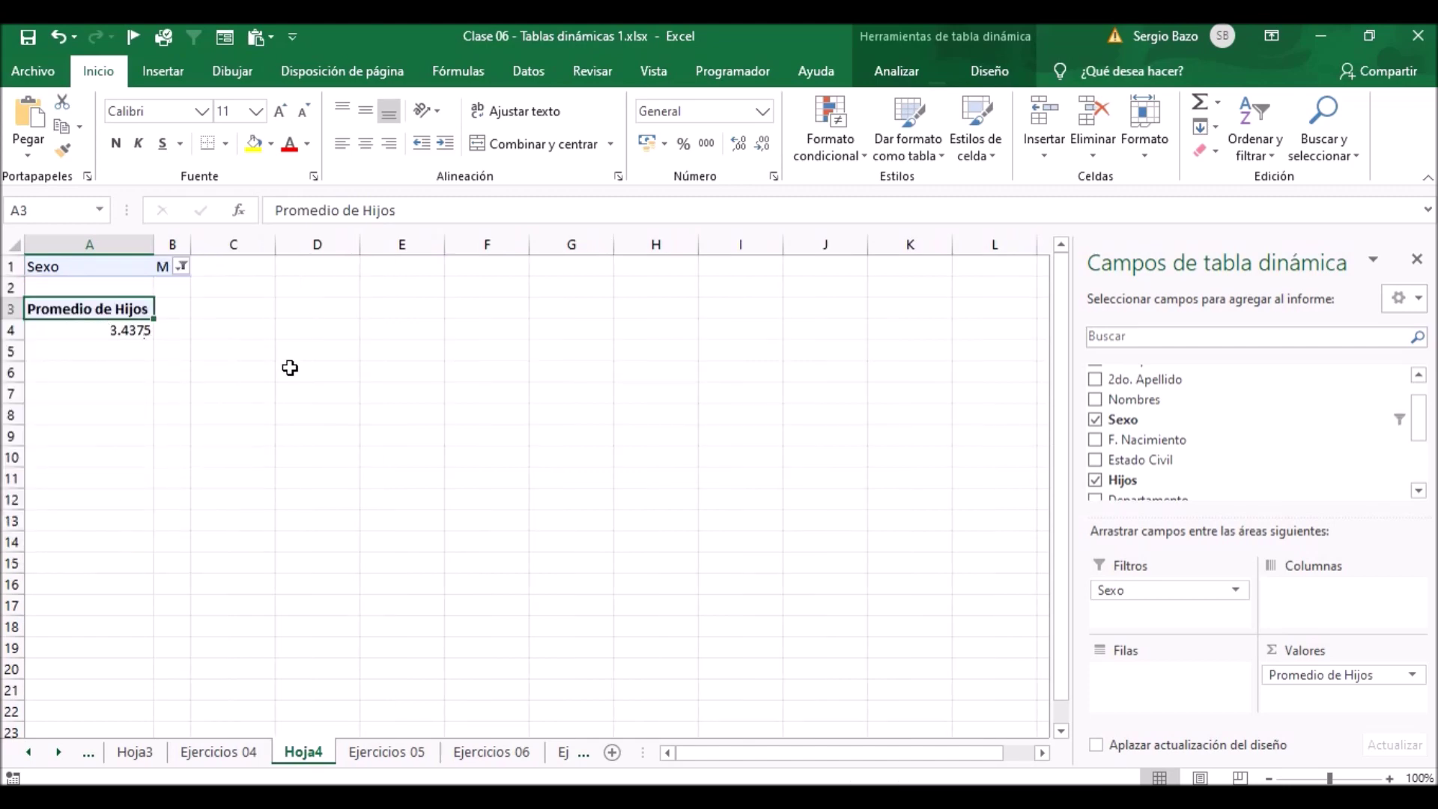
left_click(387, 751)
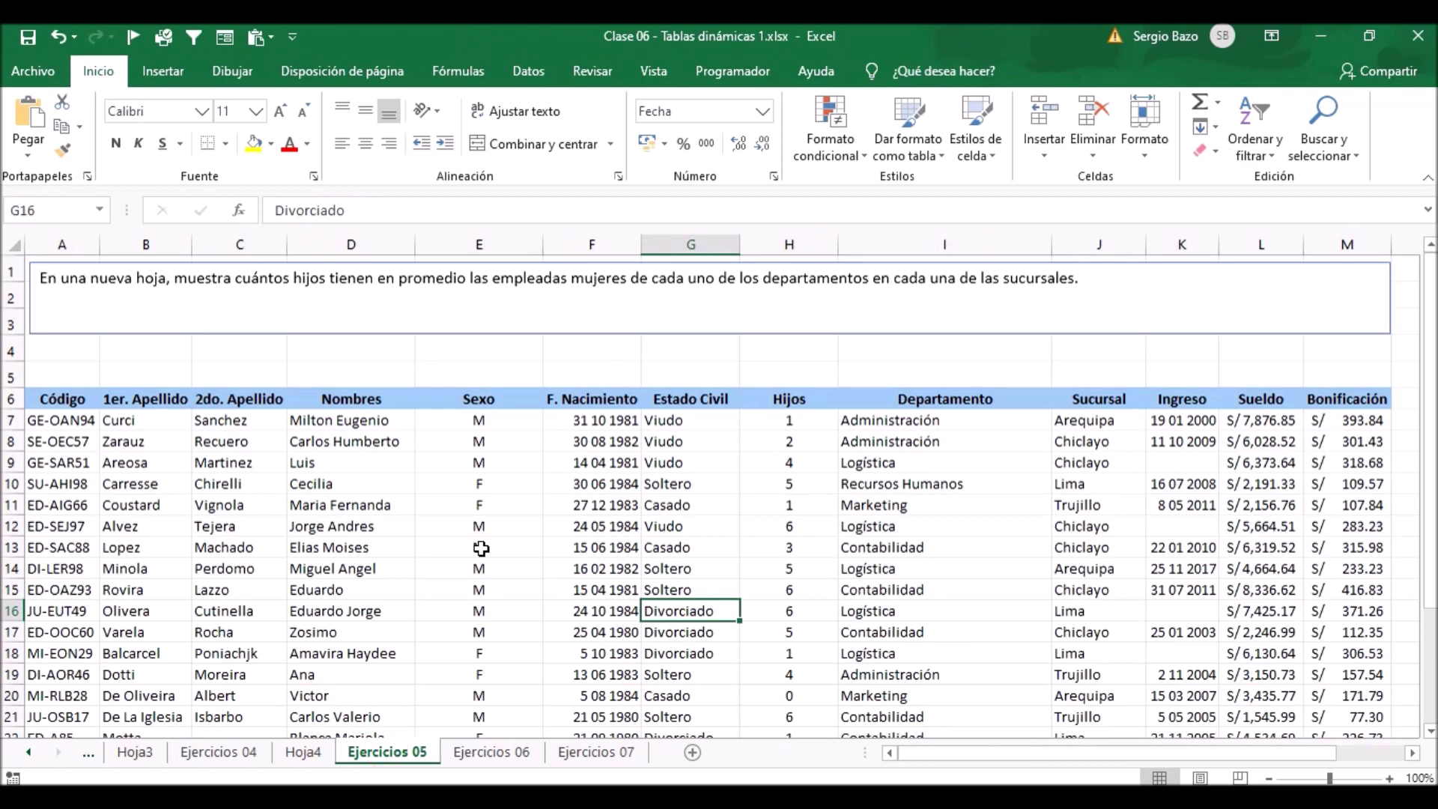
left_click(304, 751)
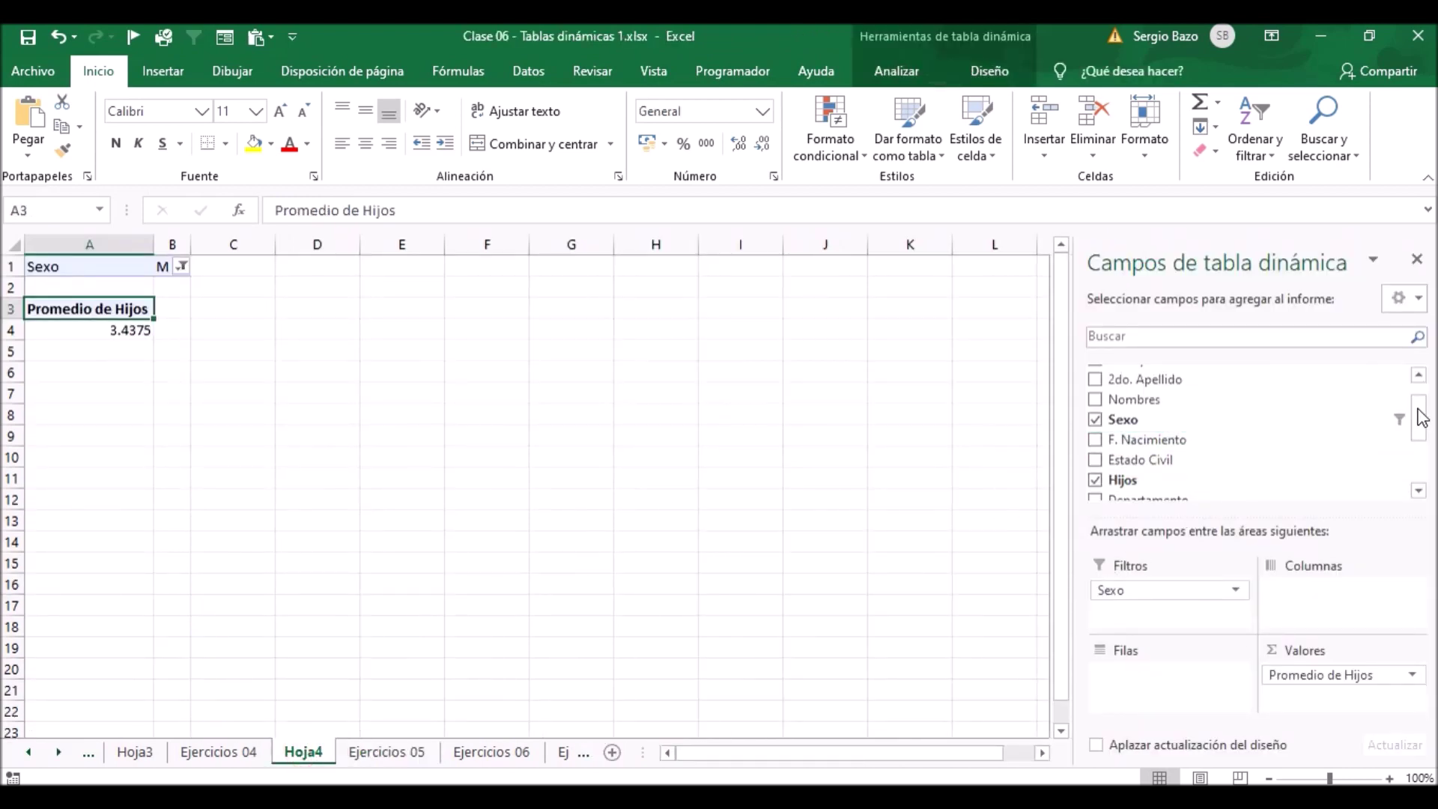
Put Departamento in the pivot rows with Sucursal nested beneath it.
left_click_drag(1421, 419, 1419, 442)
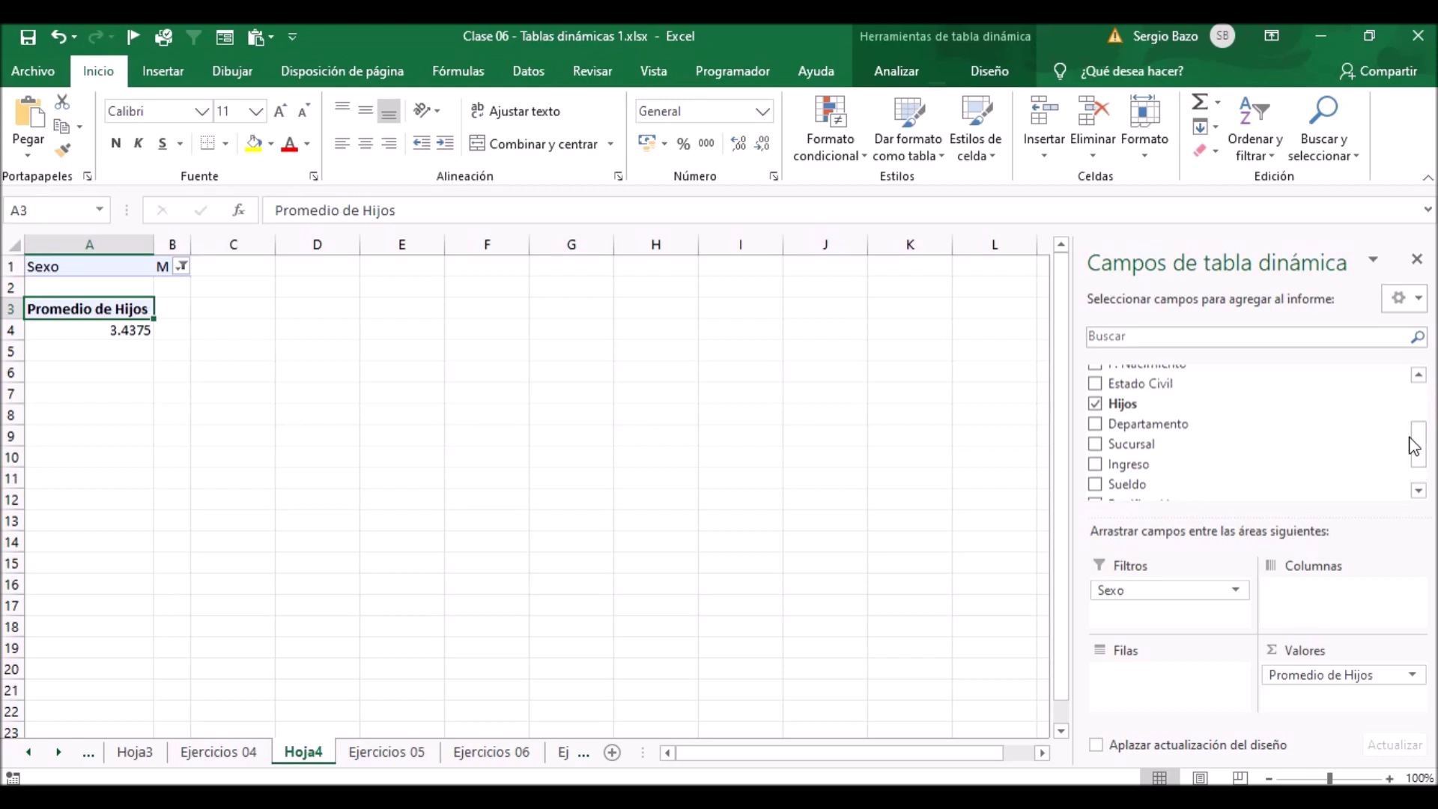
left_click_drag(1128, 433, 1144, 697)
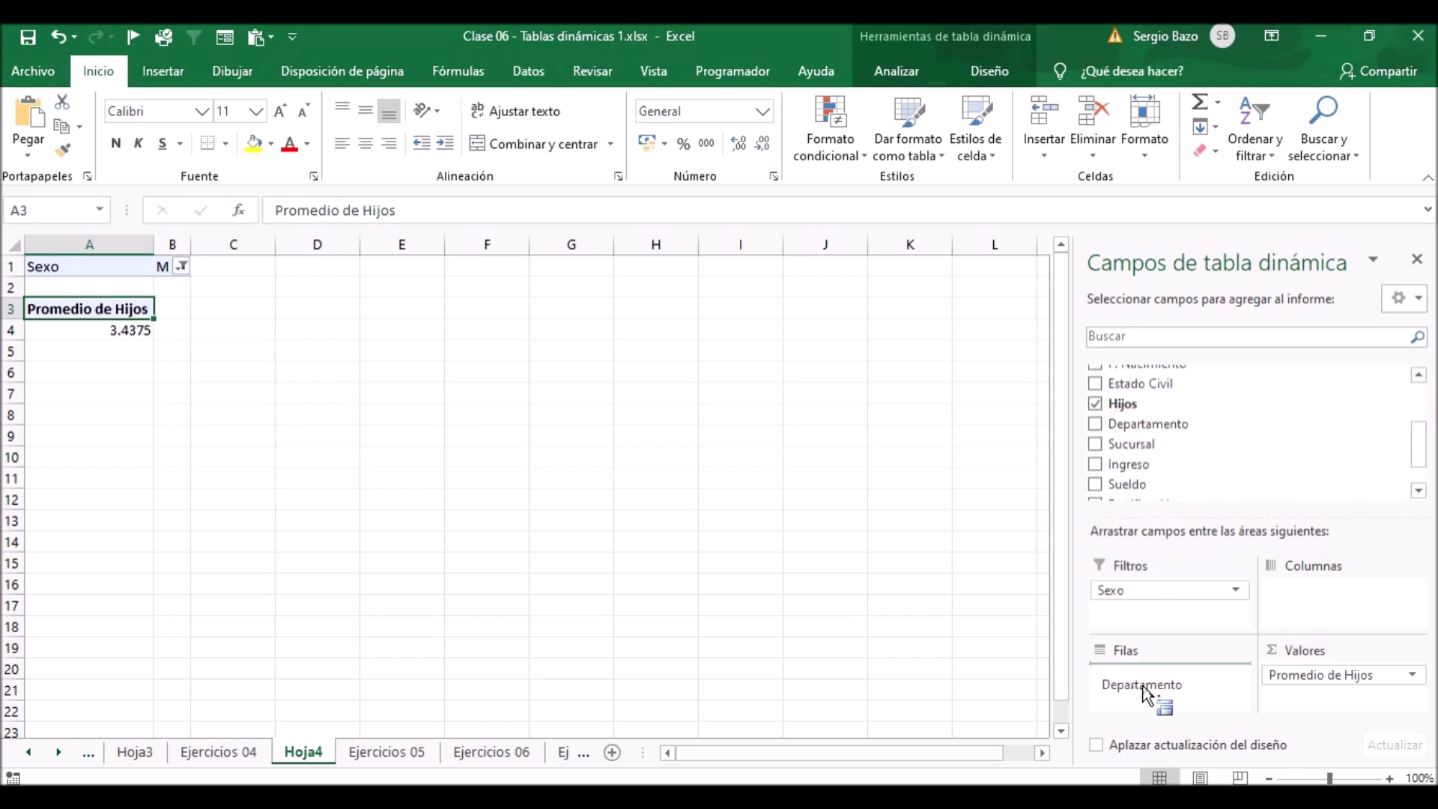
left_click_drag(1146, 446, 1169, 695)
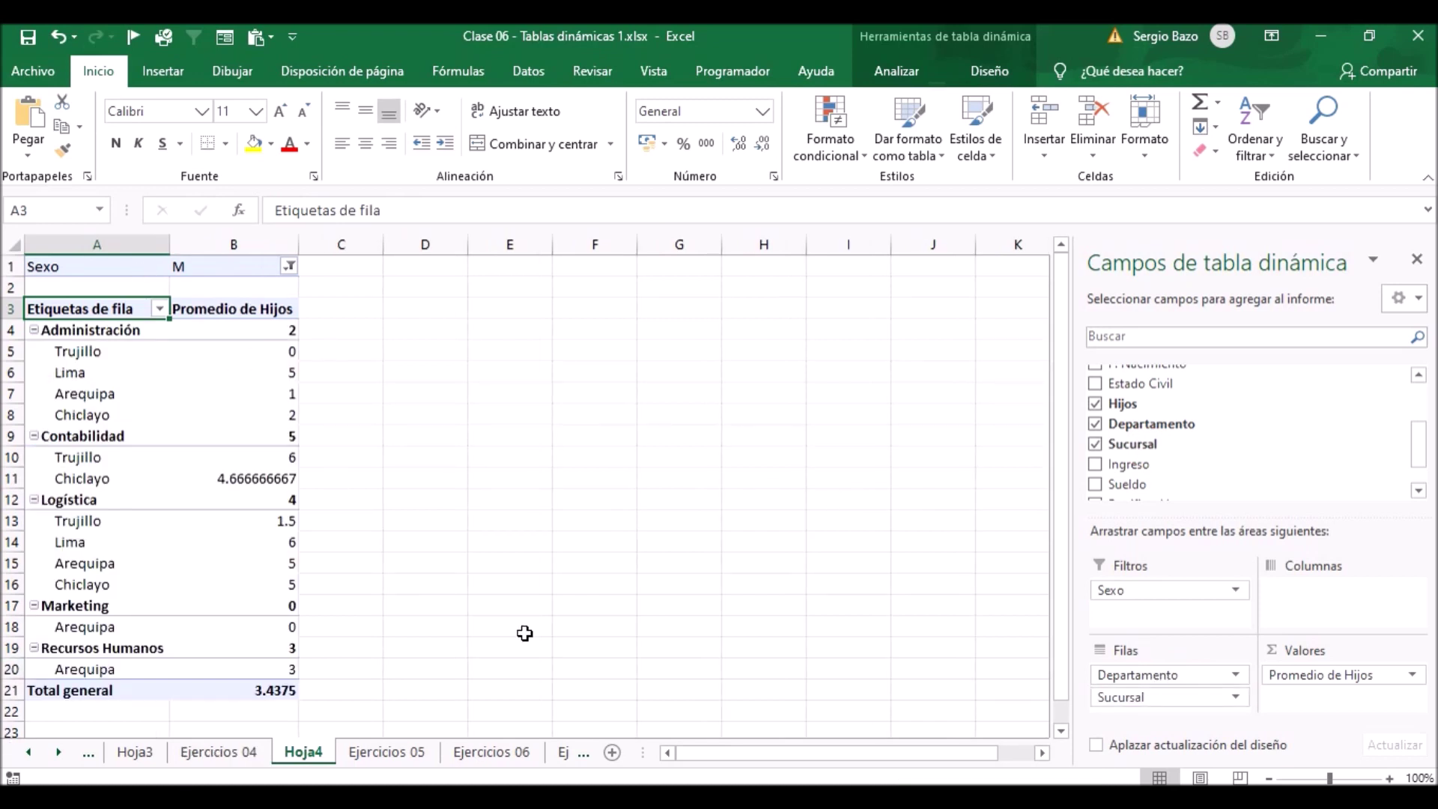
left_click(89, 395)
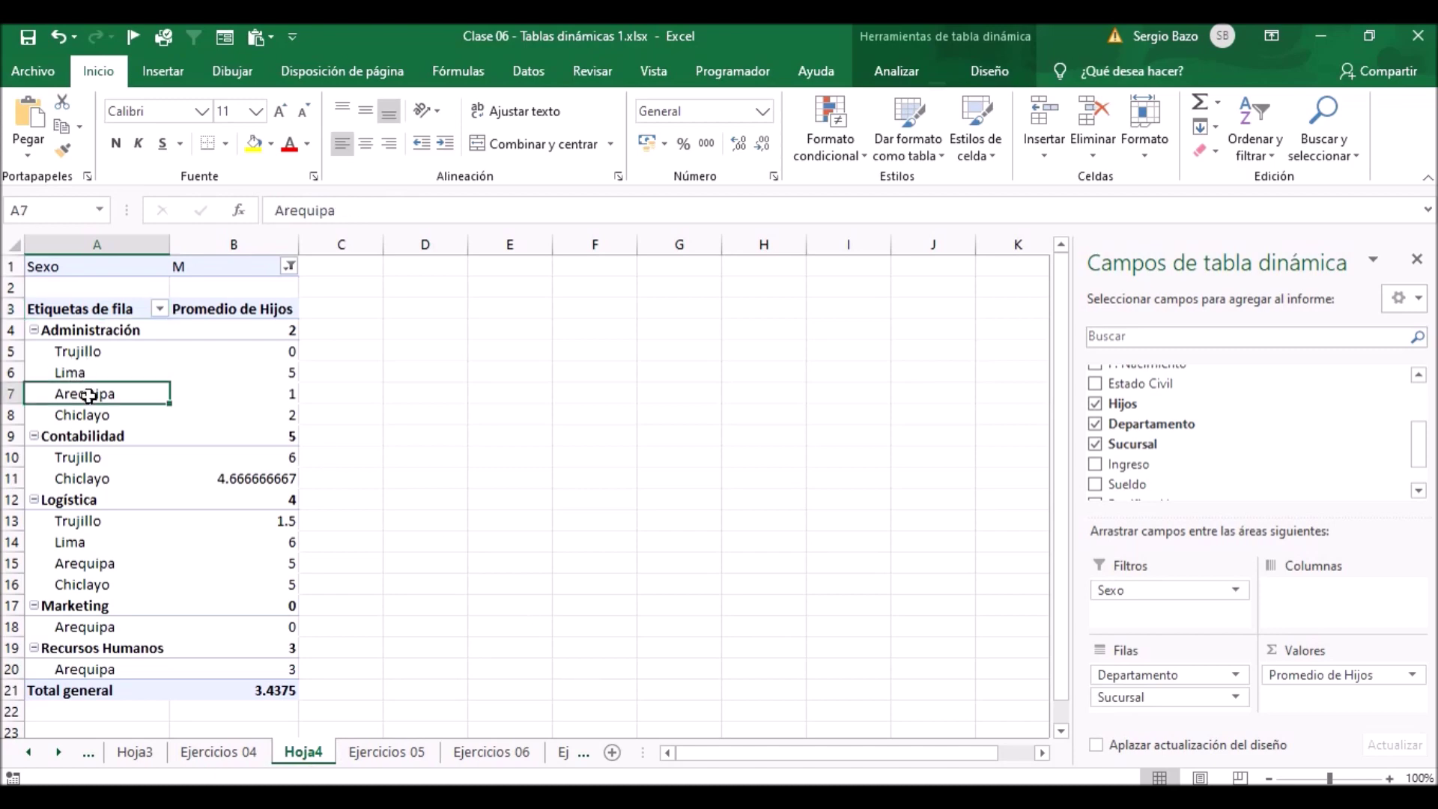
Apply a yellow medium pivot style with banded rows.
left_click(994, 68)
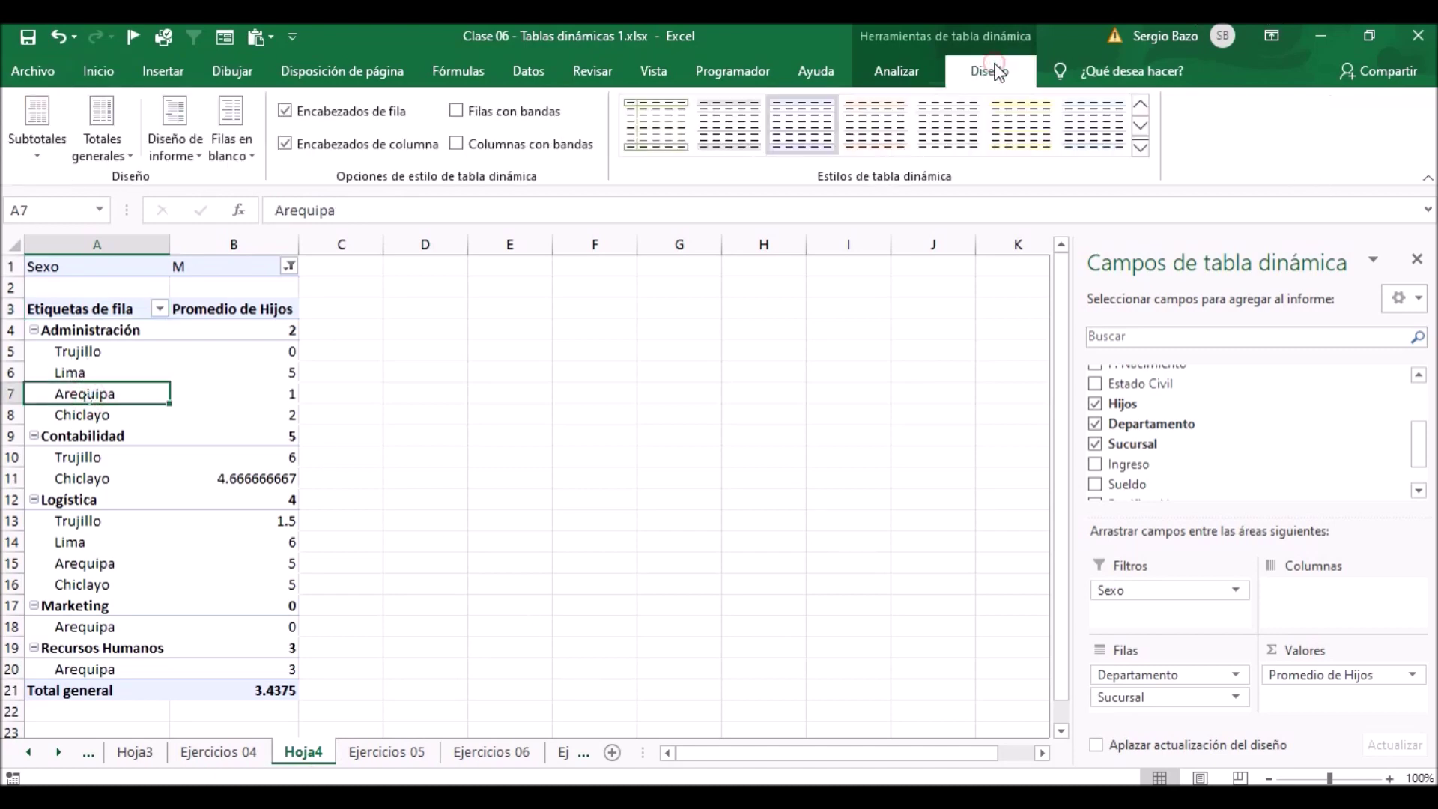
left_click(1140, 148)
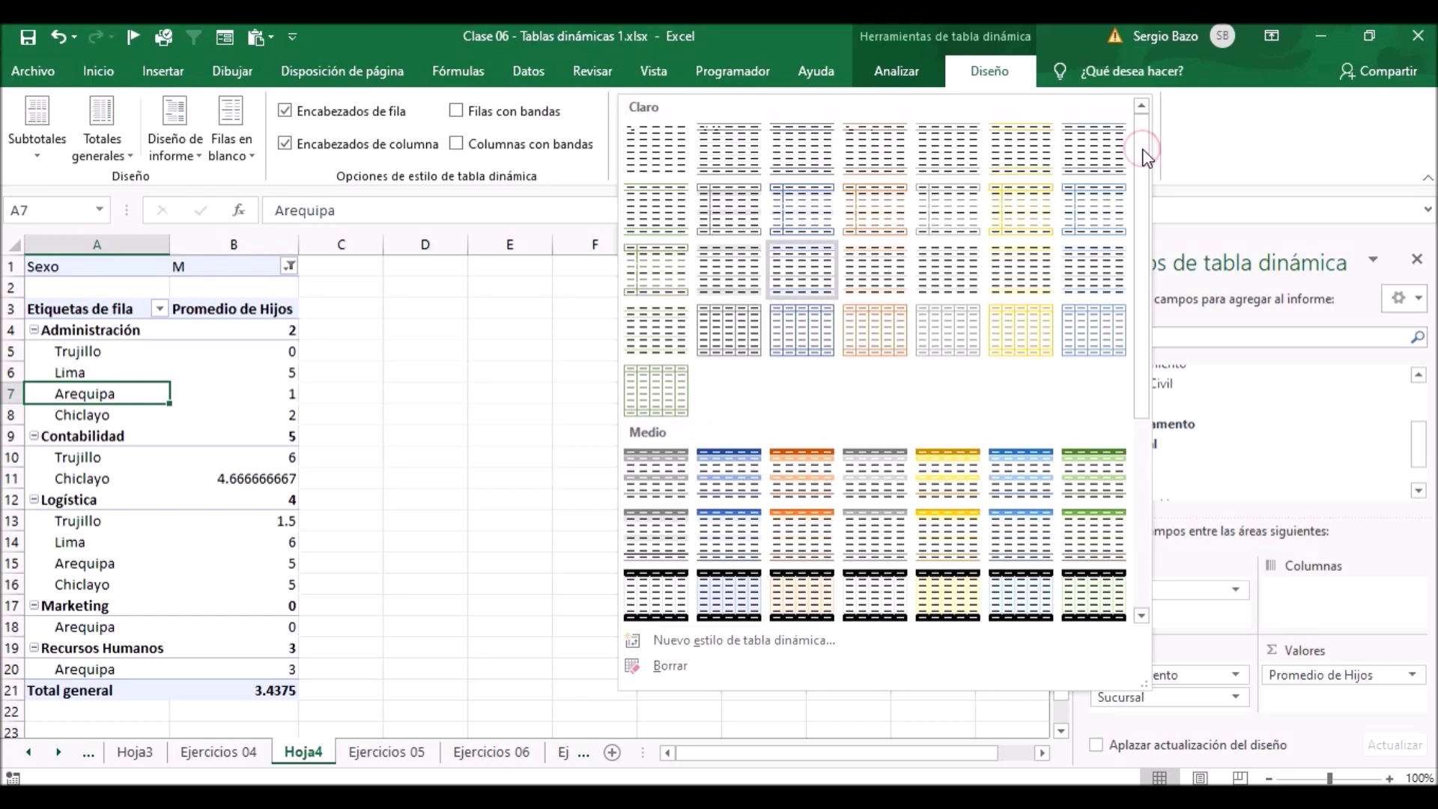
left_click(941, 476)
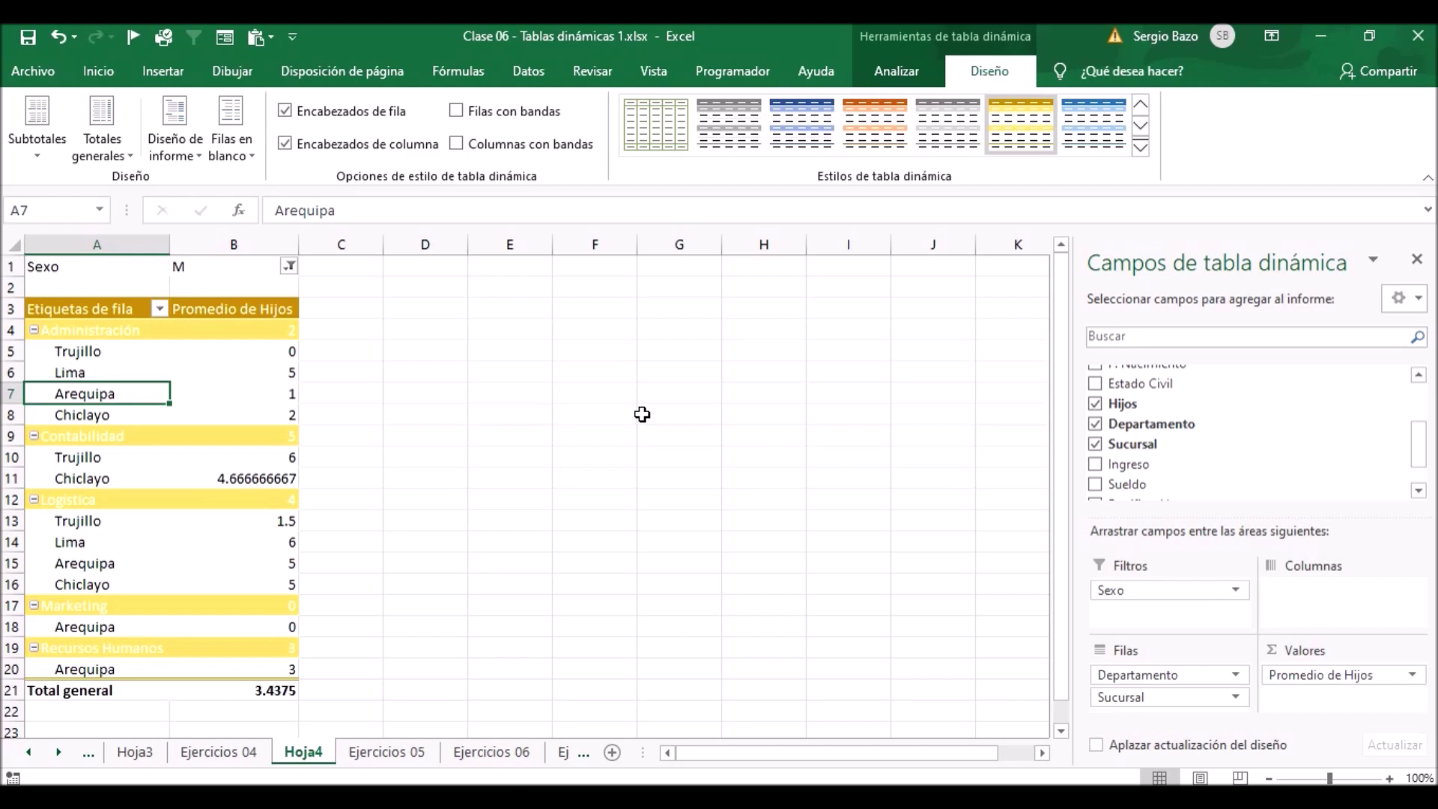
left_click(459, 112)
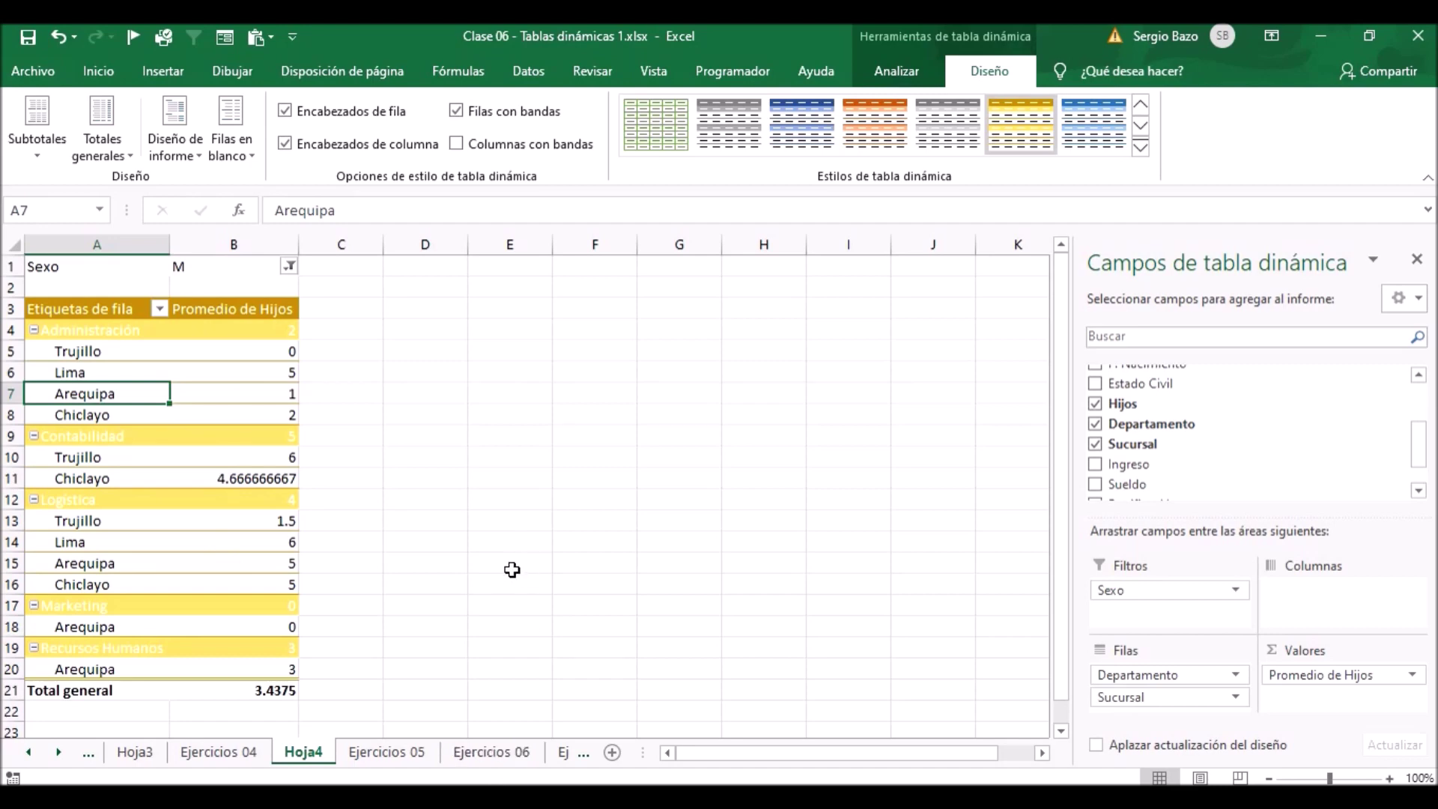
Switch the report layout to tabular form and select the Promedio de Hijos values.
left_click(189, 133)
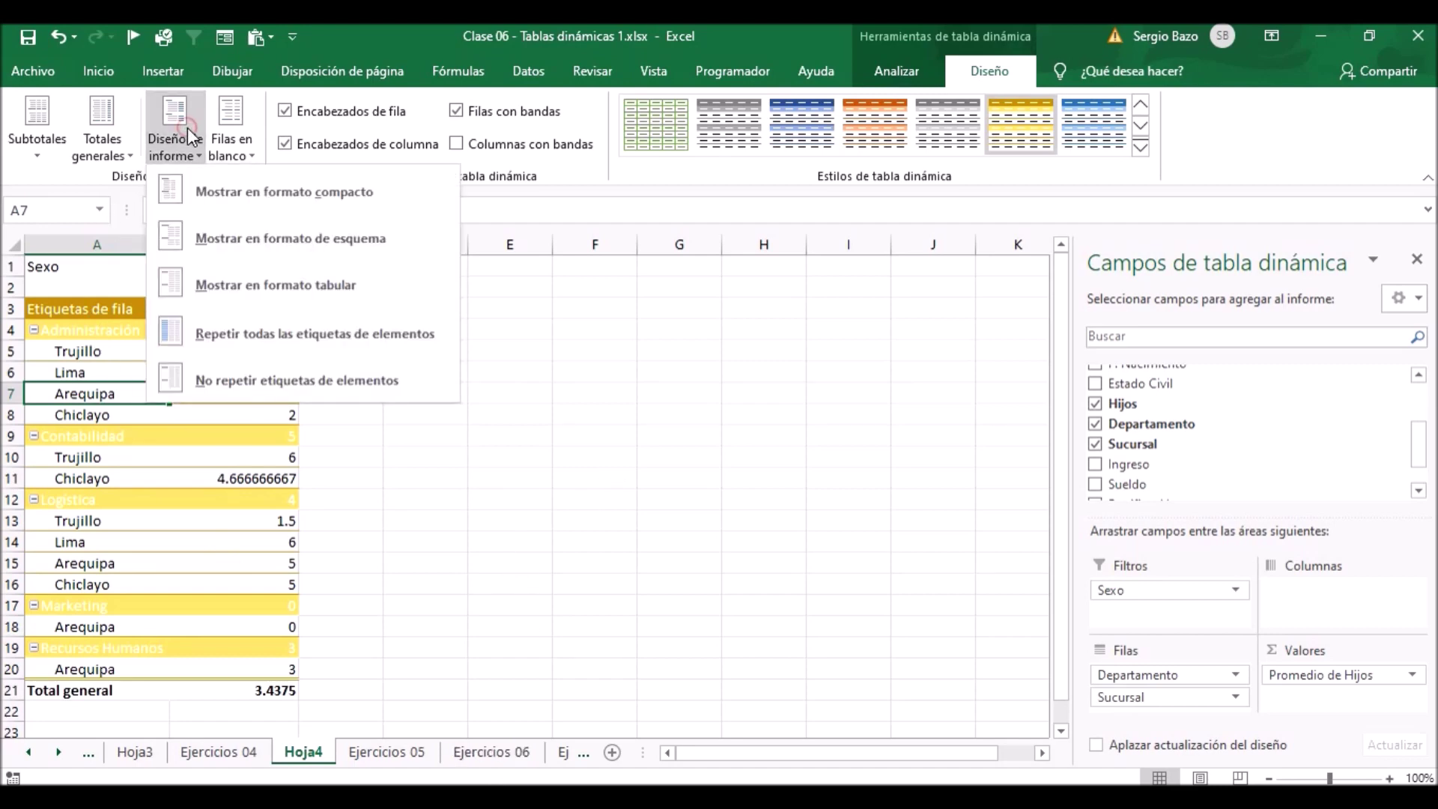
left_click(244, 287)
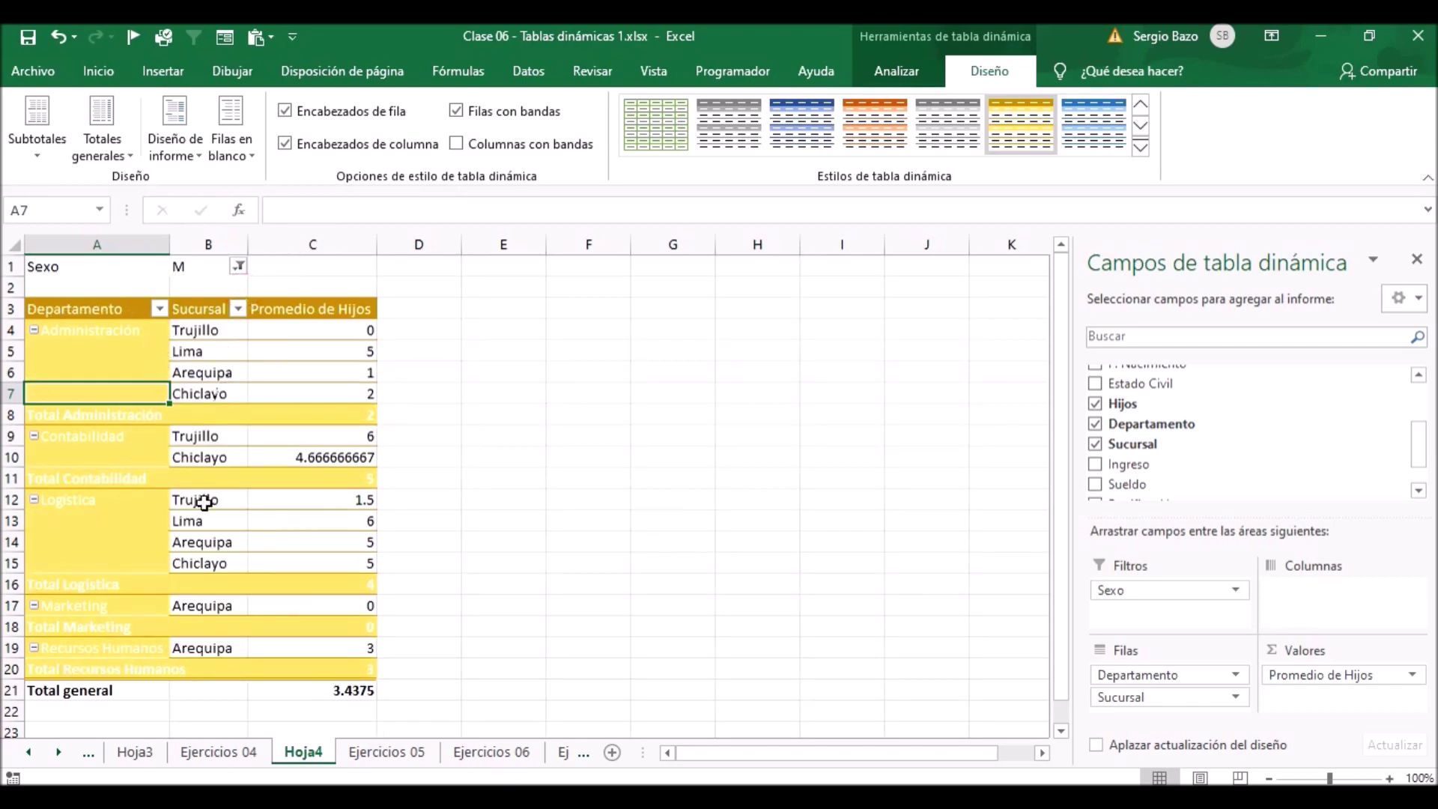
left_click_drag(316, 330, 337, 690)
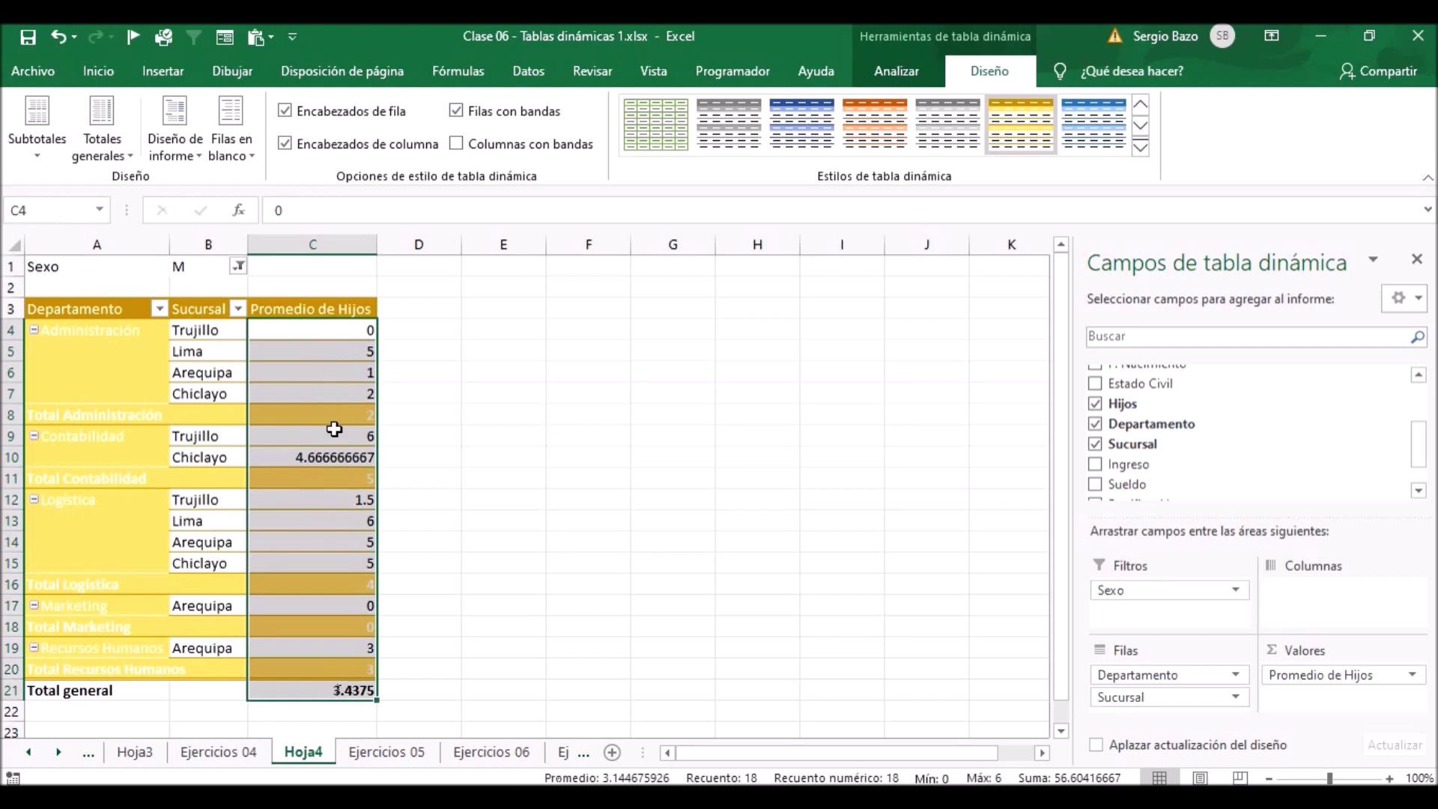
mouse_move(334, 413)
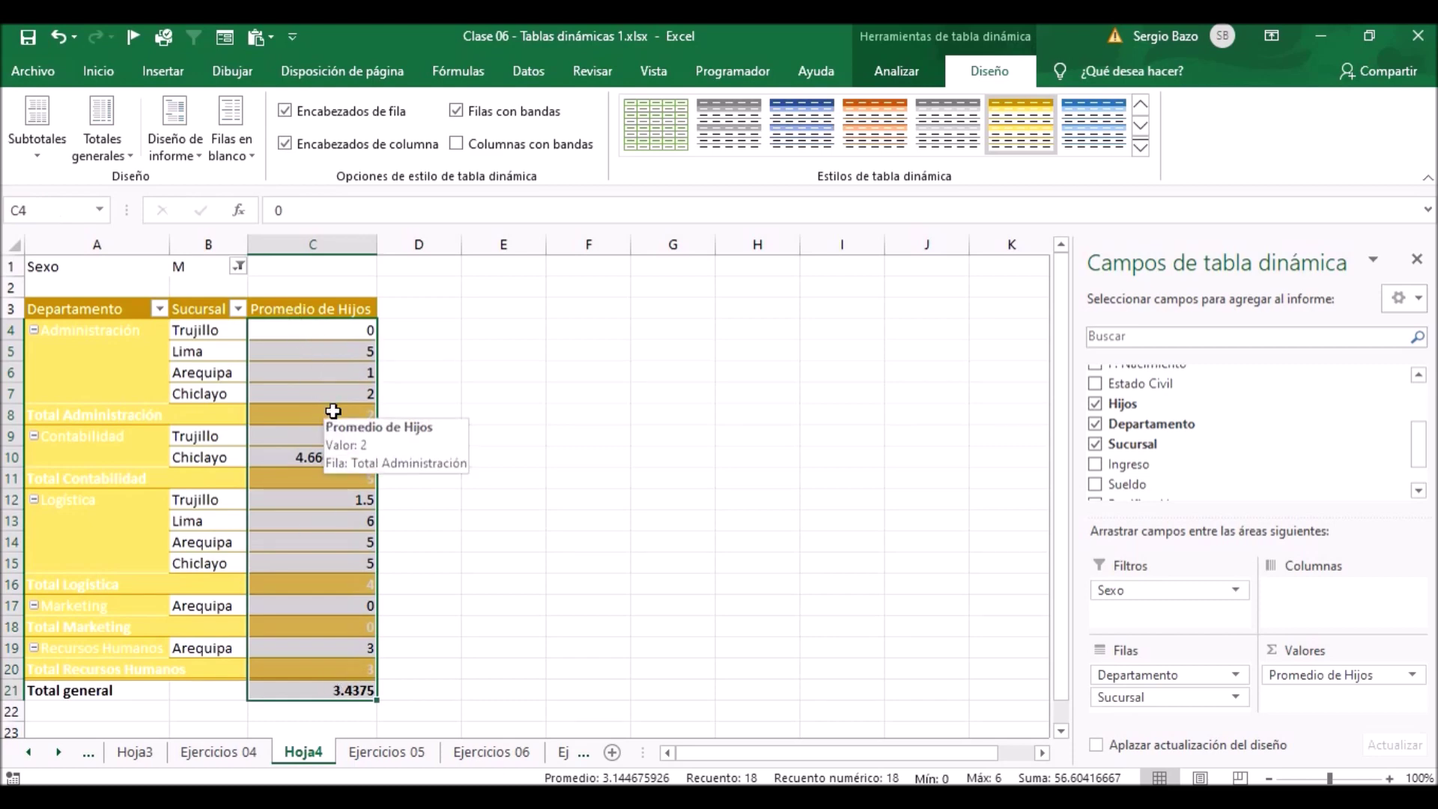
left_click(91, 73)
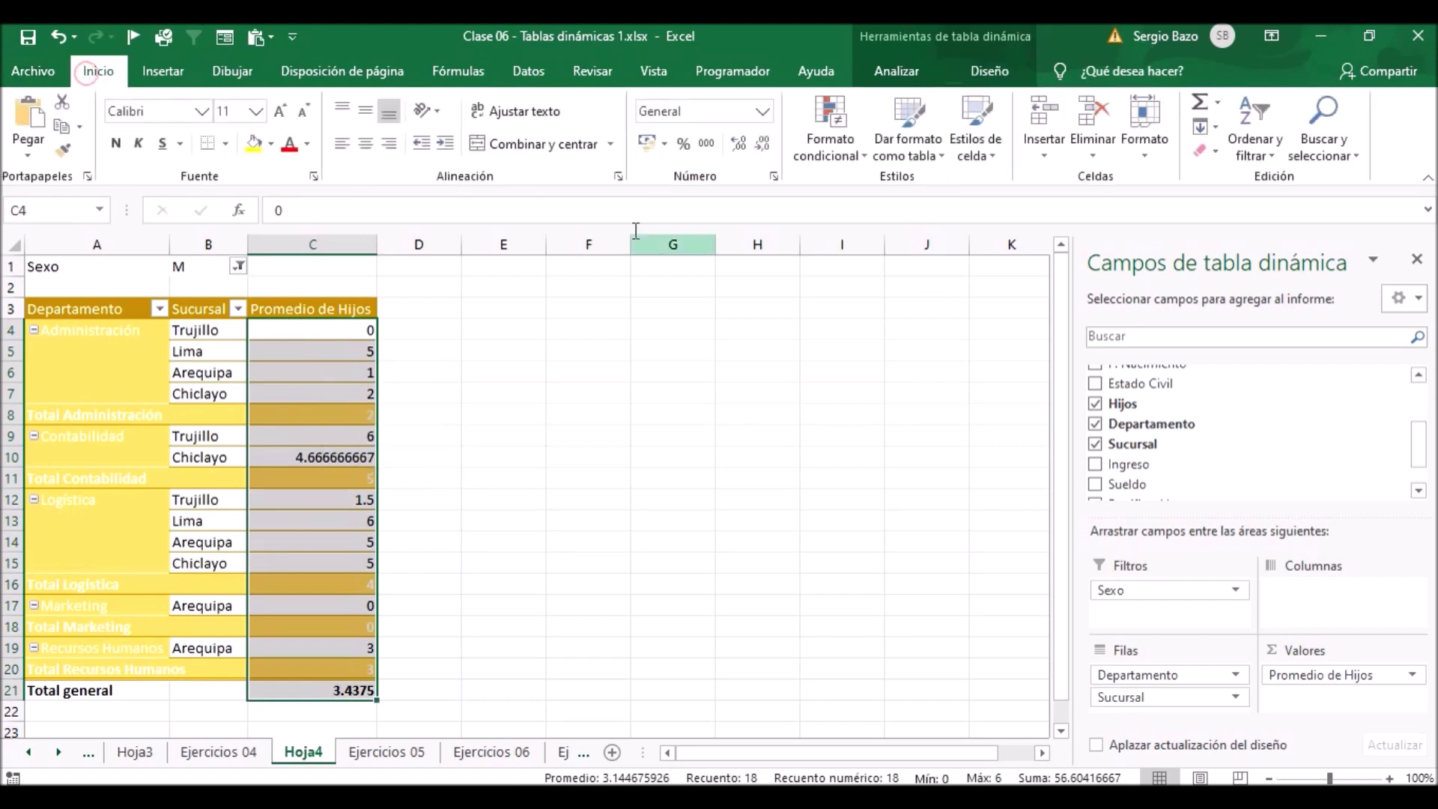
Apply Comma Style to the Promedio de Hijos values and round them to whole numbers.
left_click(704, 143)
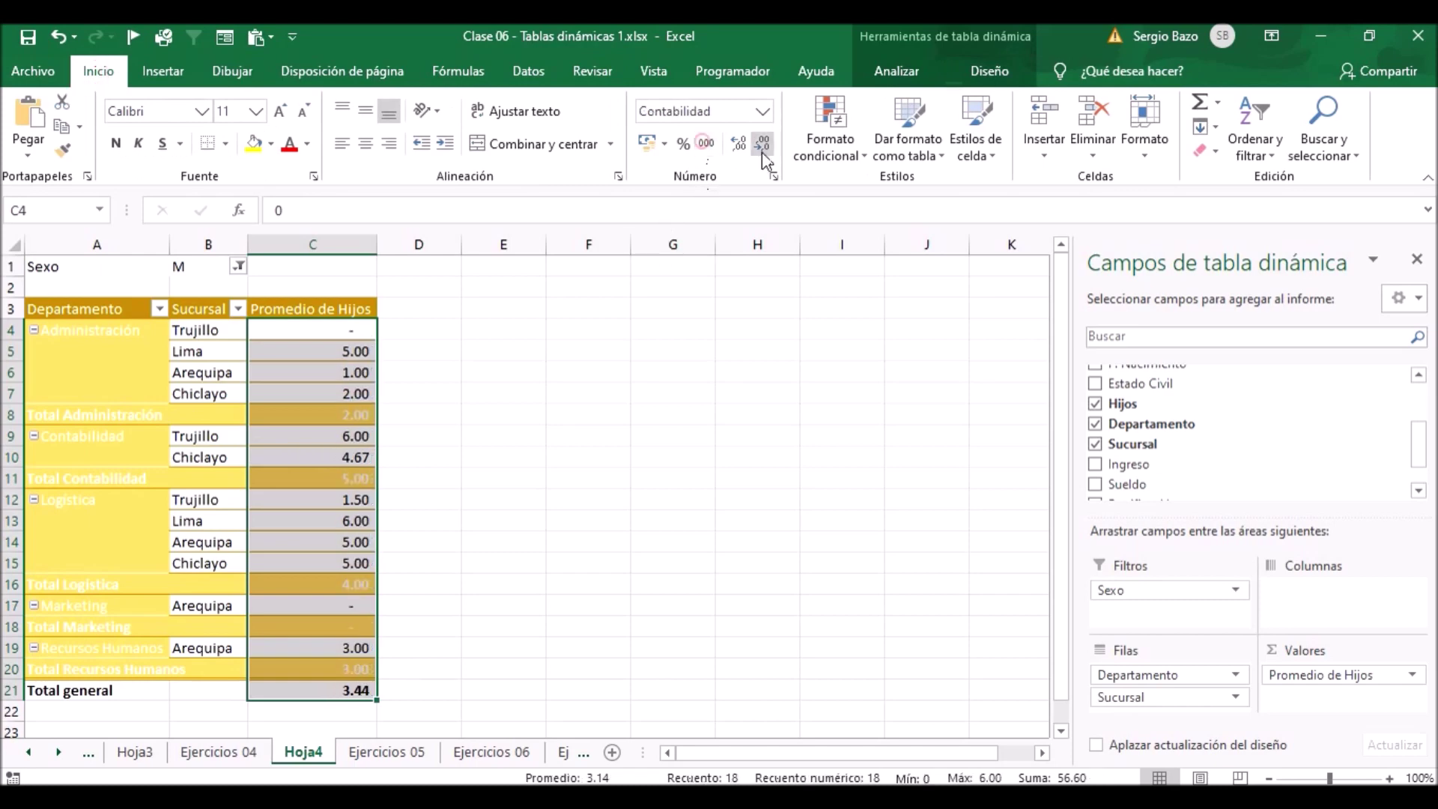
double_click(761, 151)
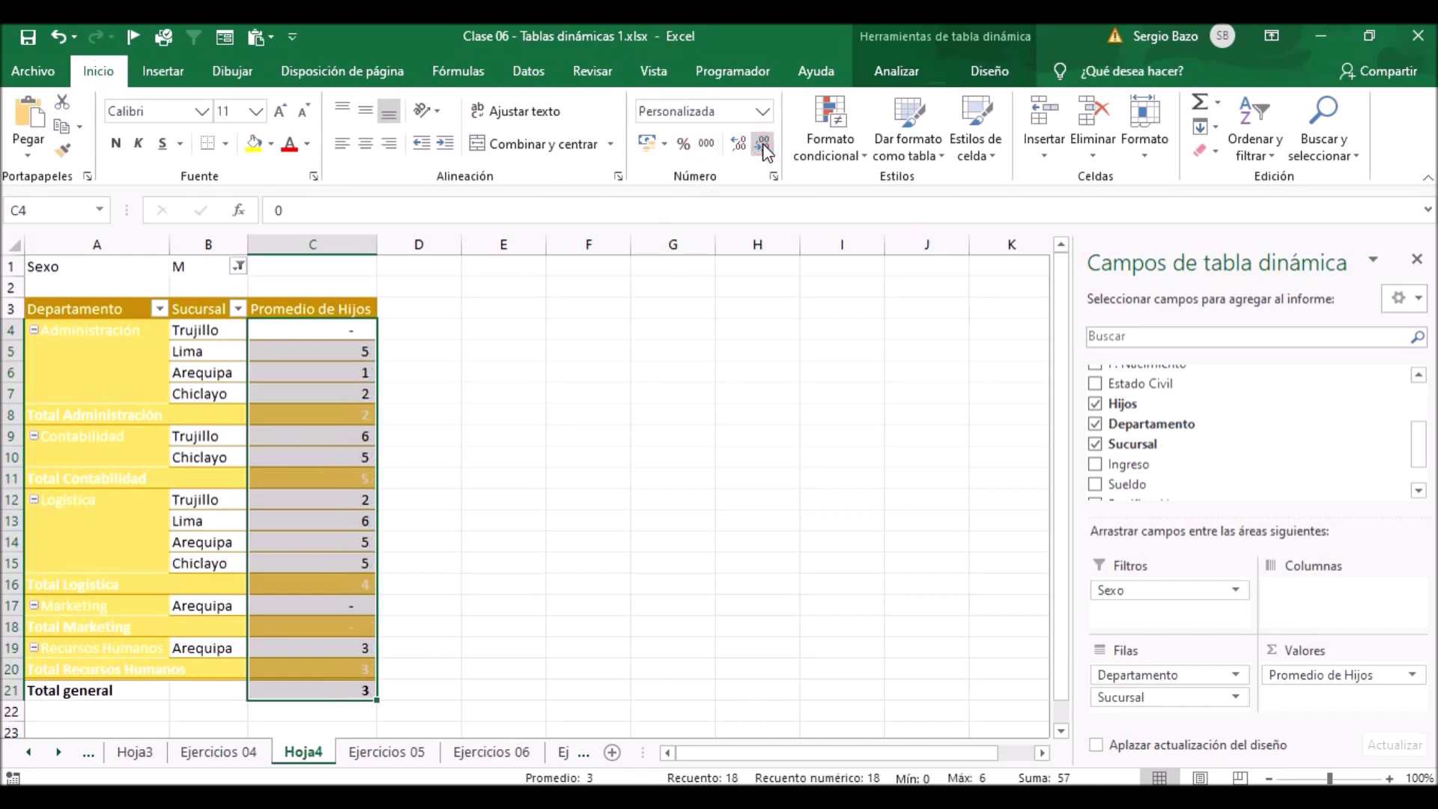
left_click(305, 349)
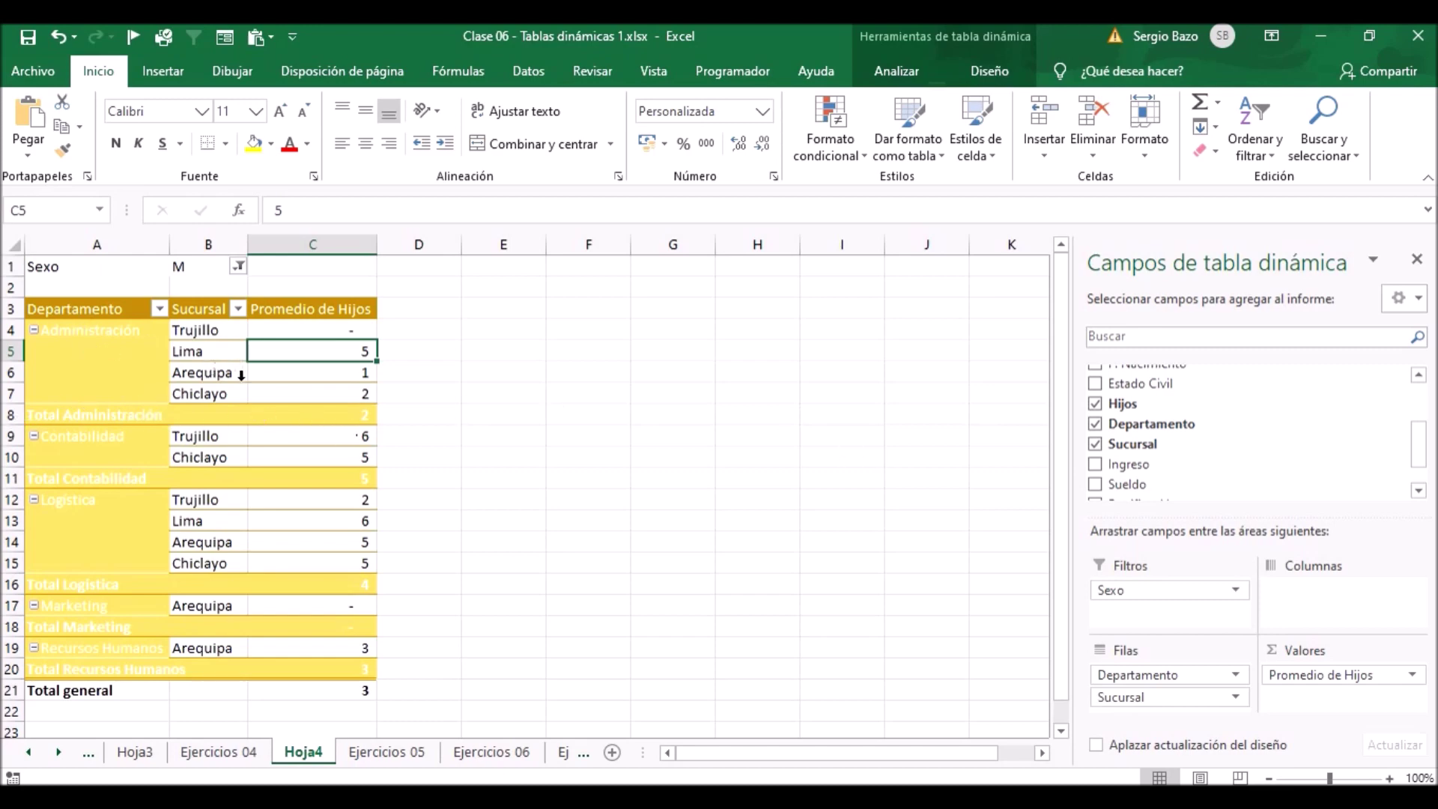
left_click(878, 75)
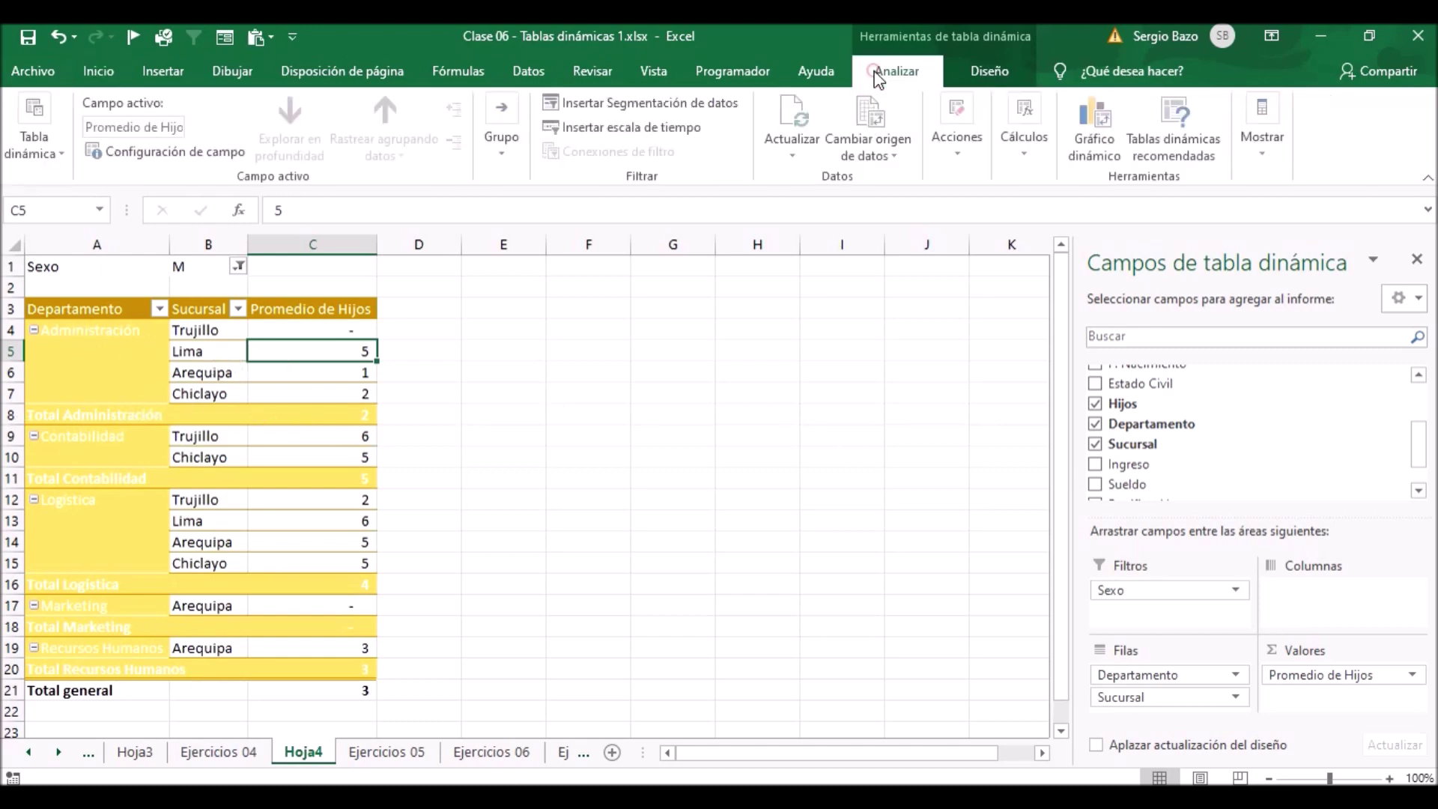
Hide all department subtotals in the pivot, then switch to the Ejercicios 05 sheet.
left_click(989, 70)
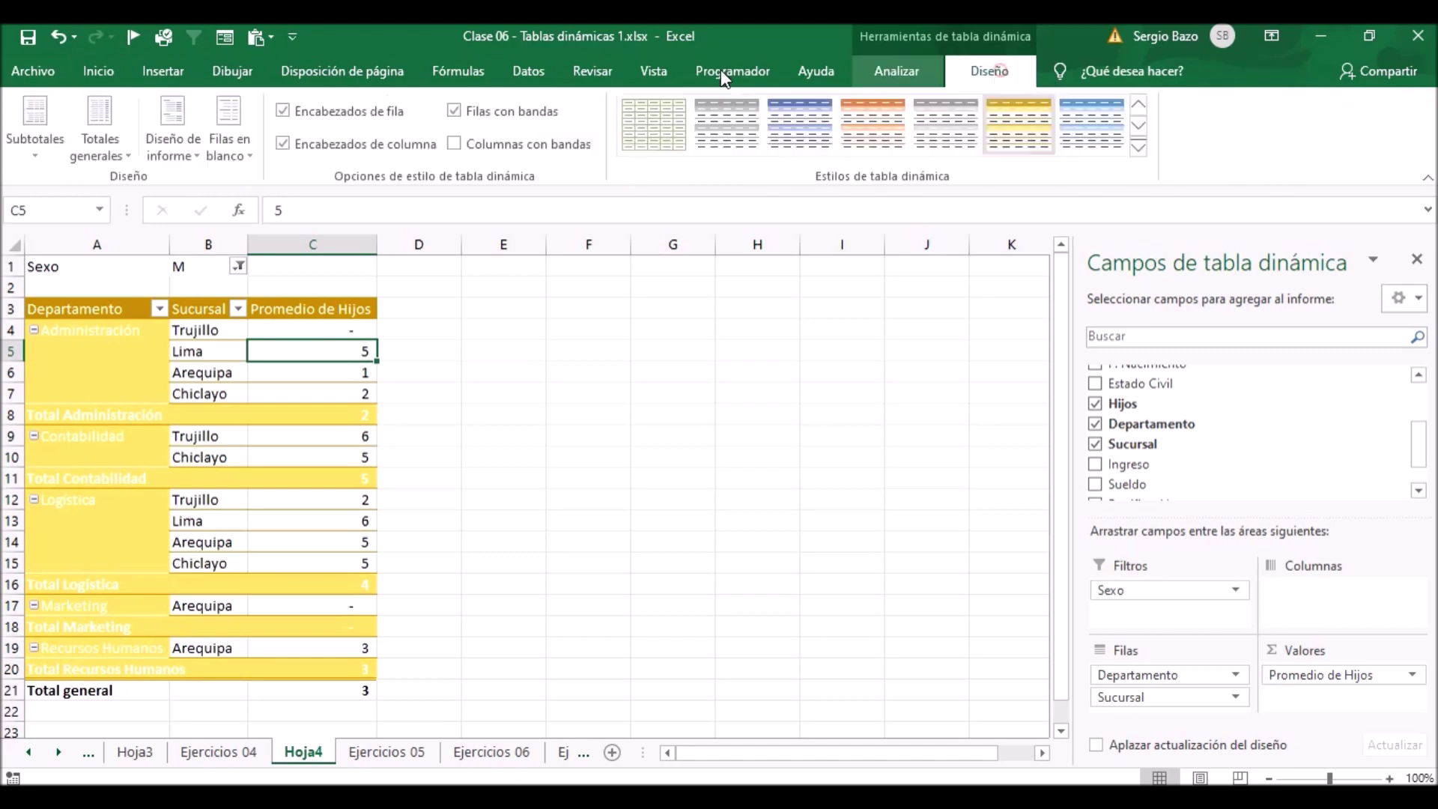
left_click(12, 144)
left_click(60, 188)
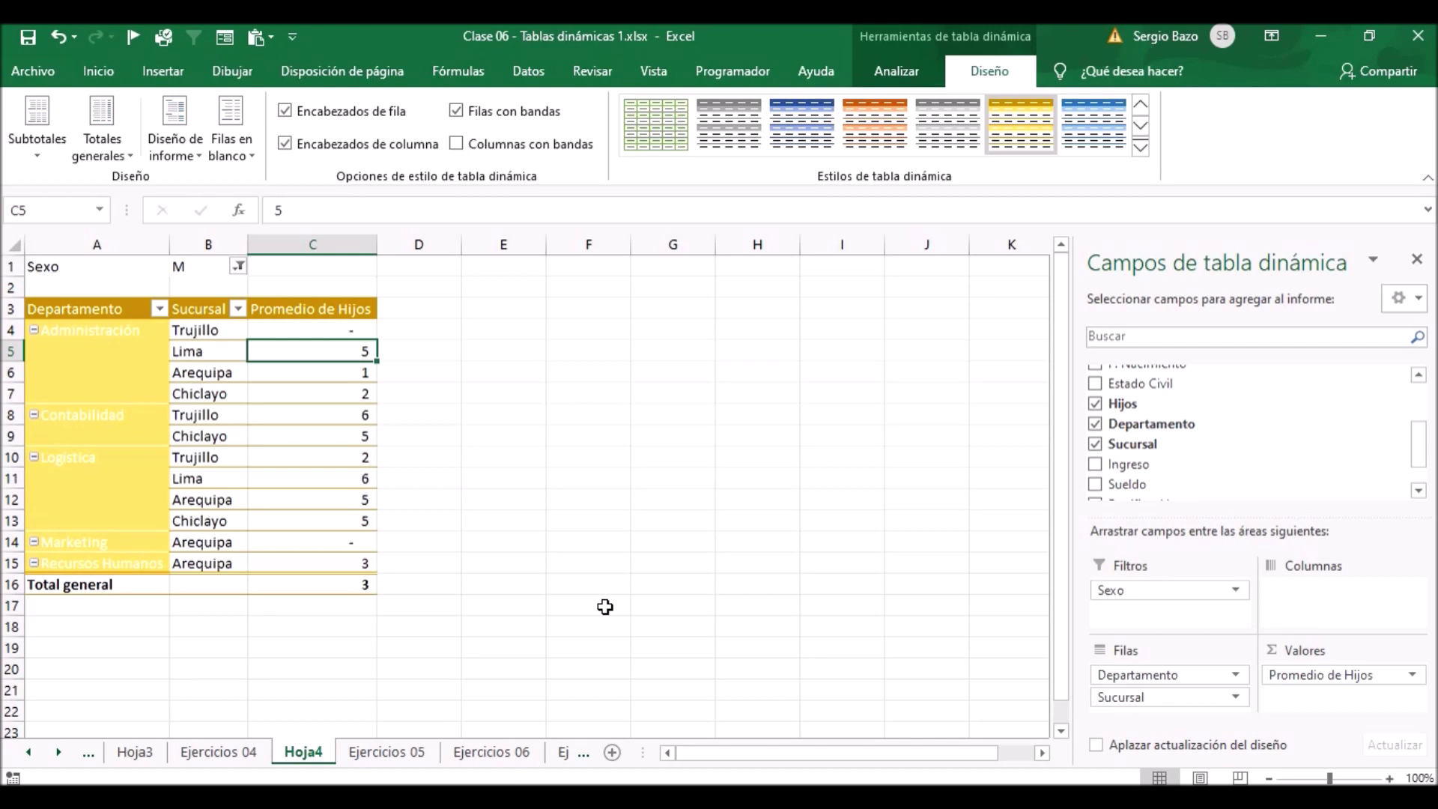
left_click(357, 753)
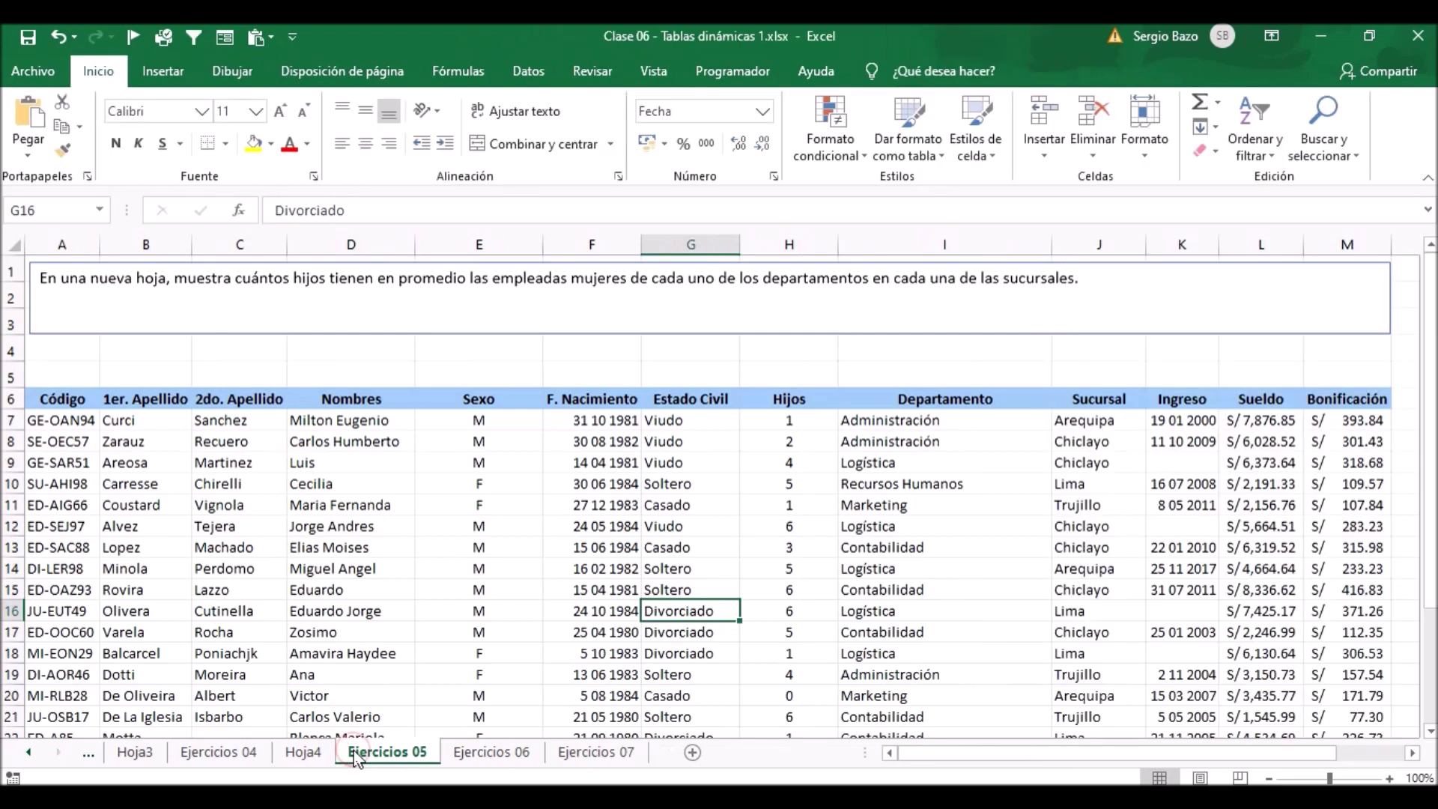
Insert a pivot table from the Ejercicios 06 data onto new sheet Hoja5.
left_click(482, 752)
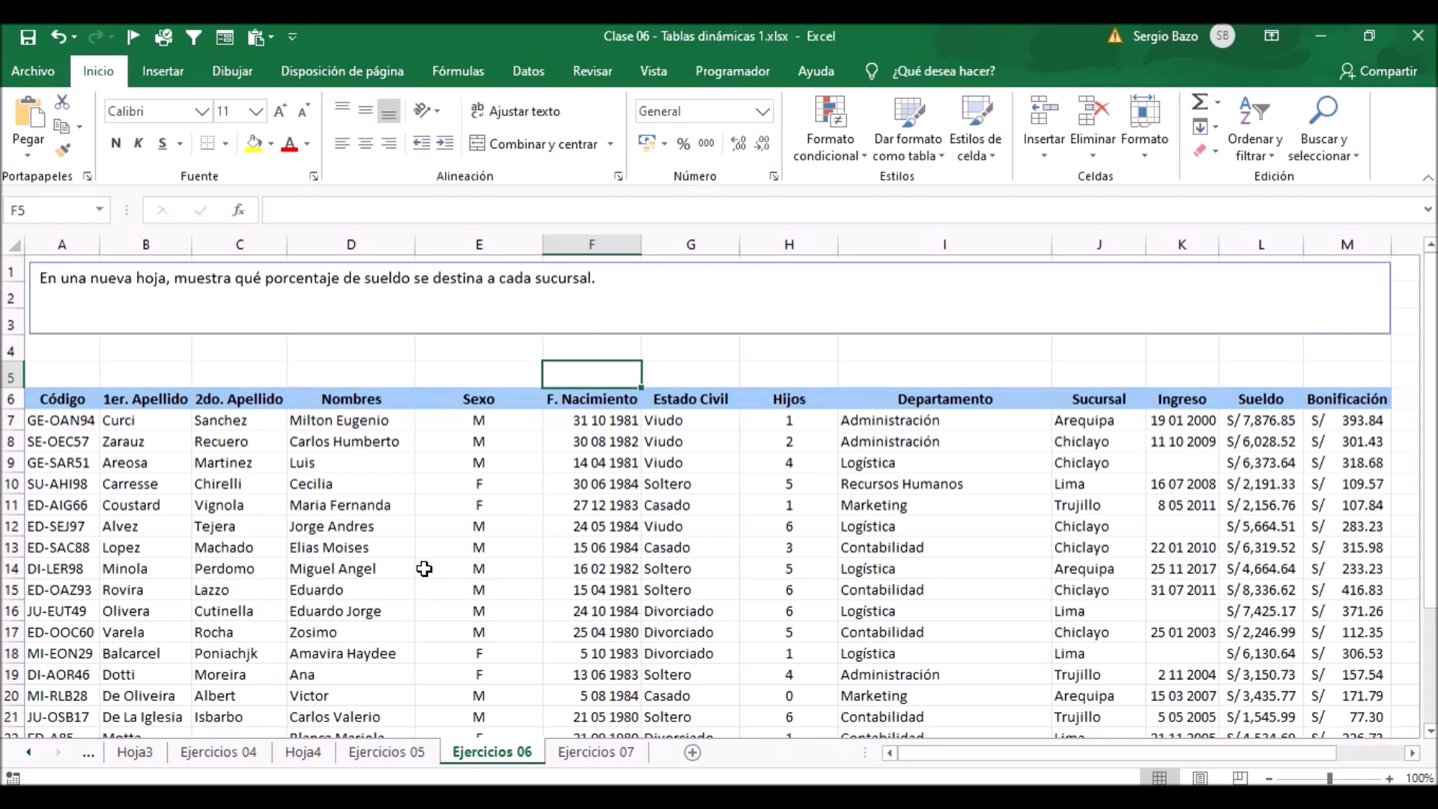
left_click(732, 548)
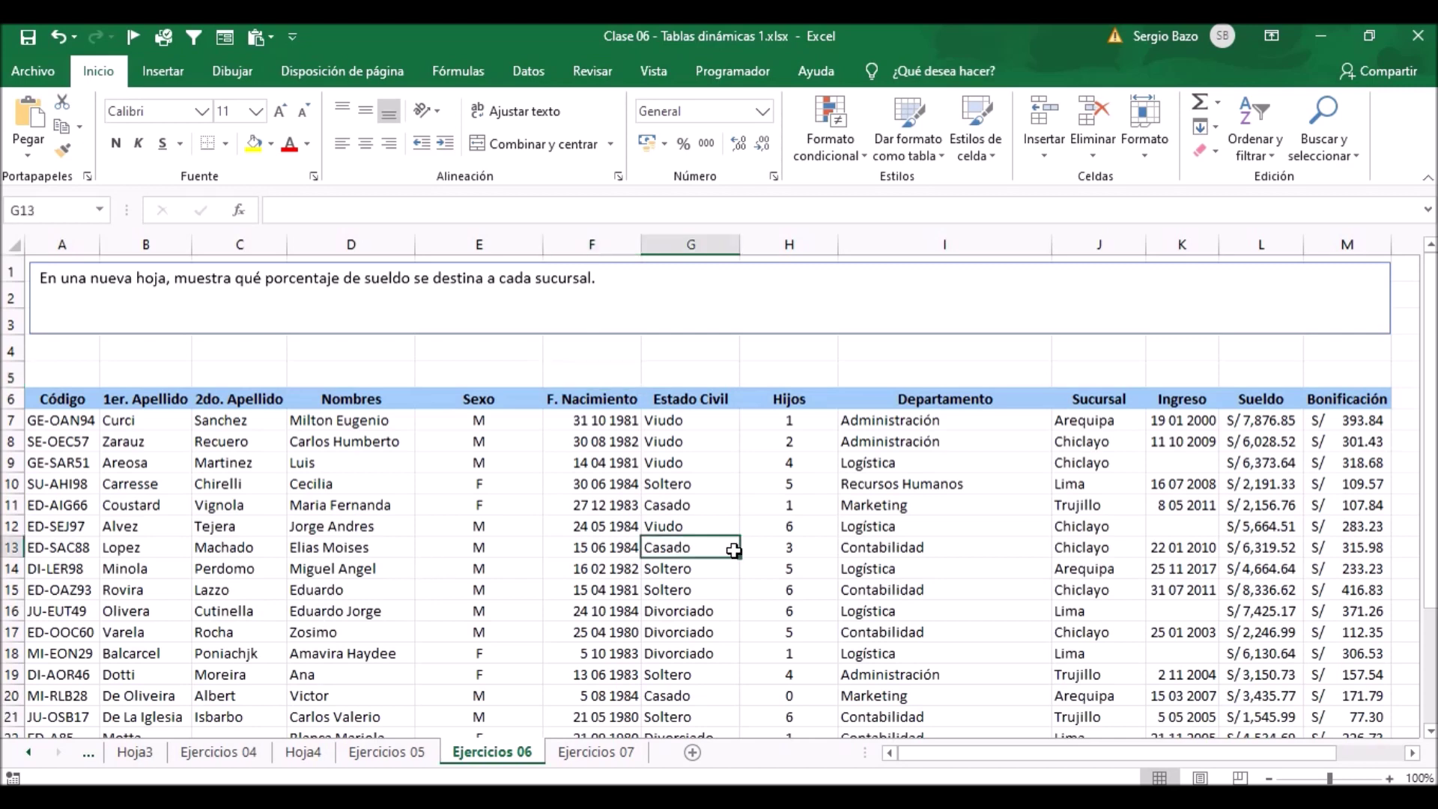
left_click(163, 71)
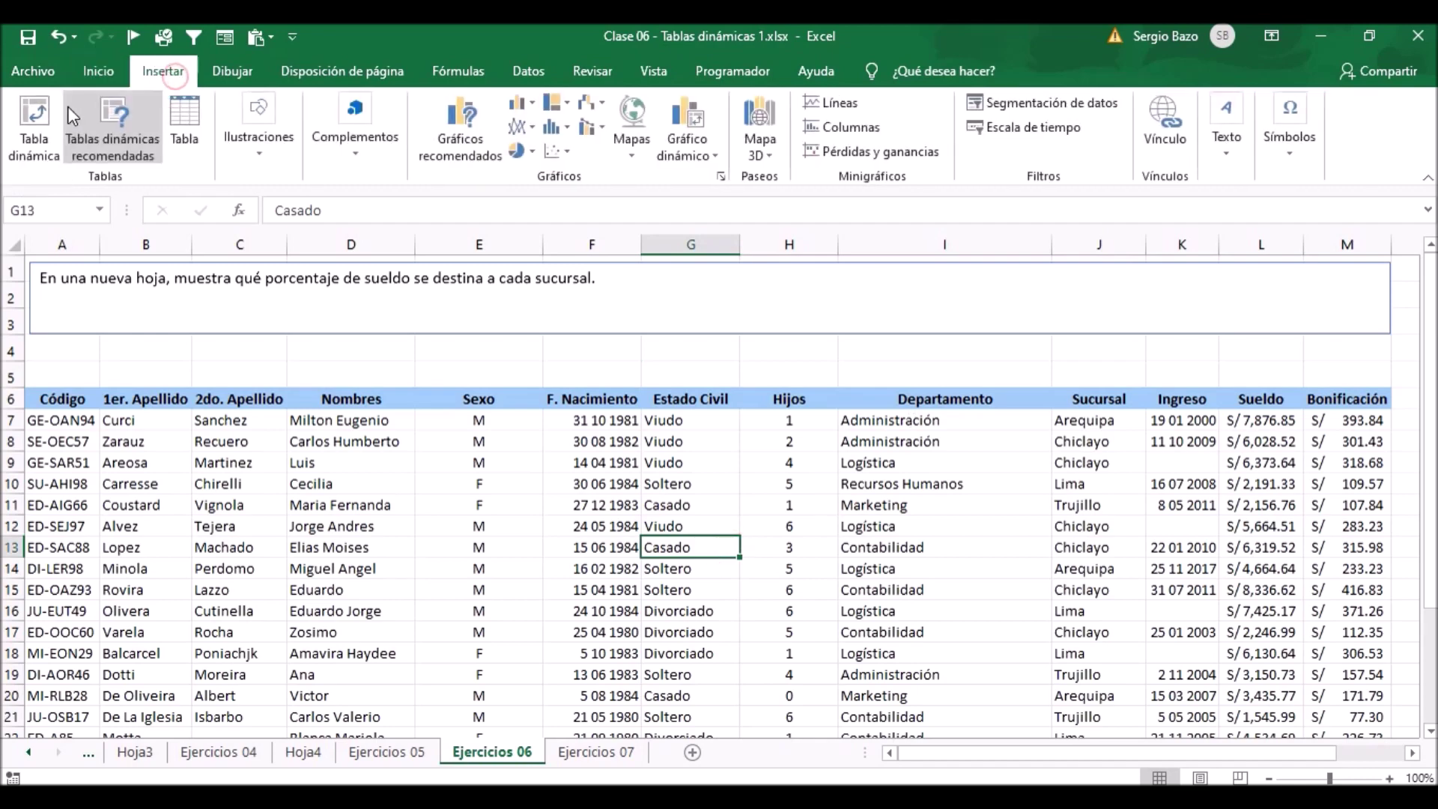
left_click(34, 124)
left_click(667, 654)
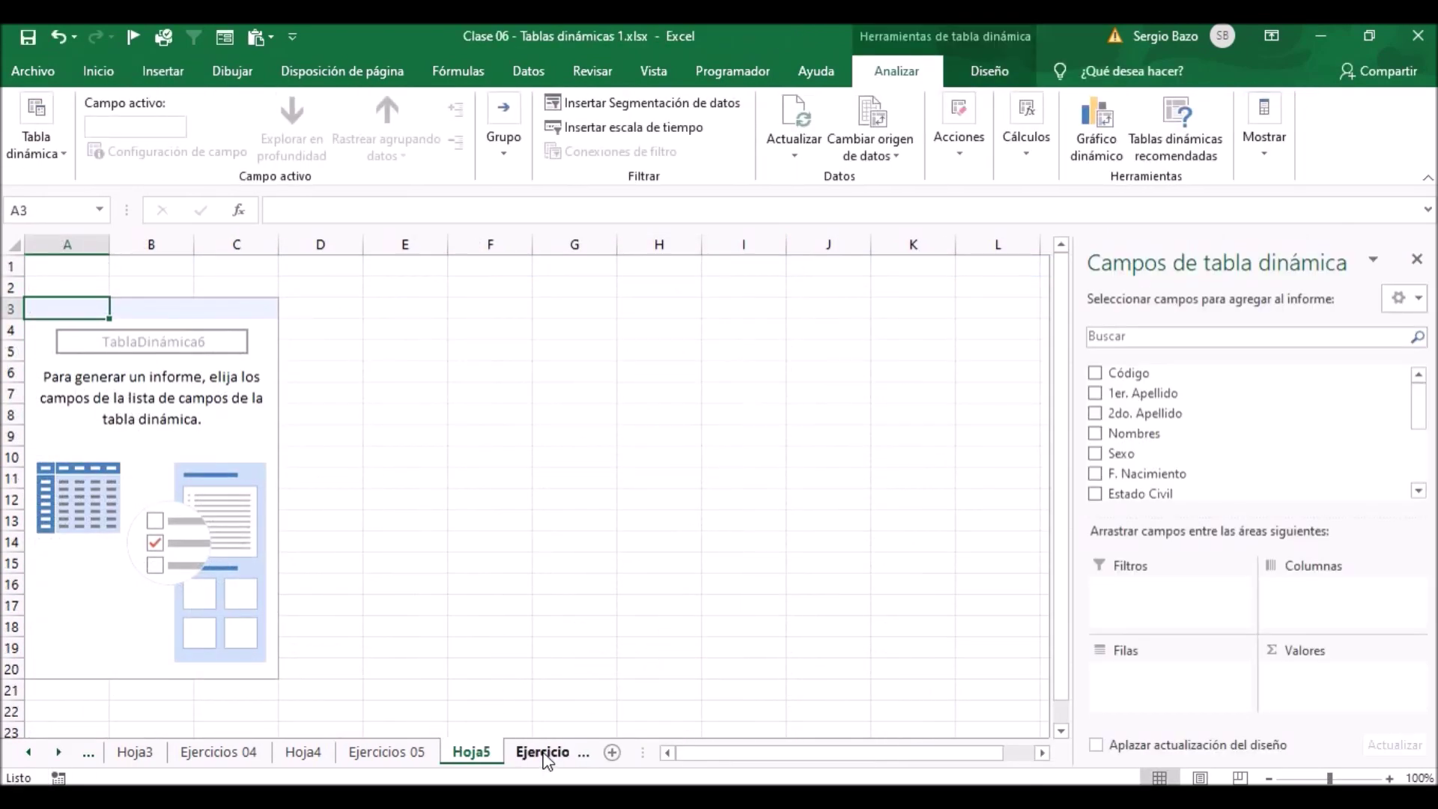
left_click(546, 751)
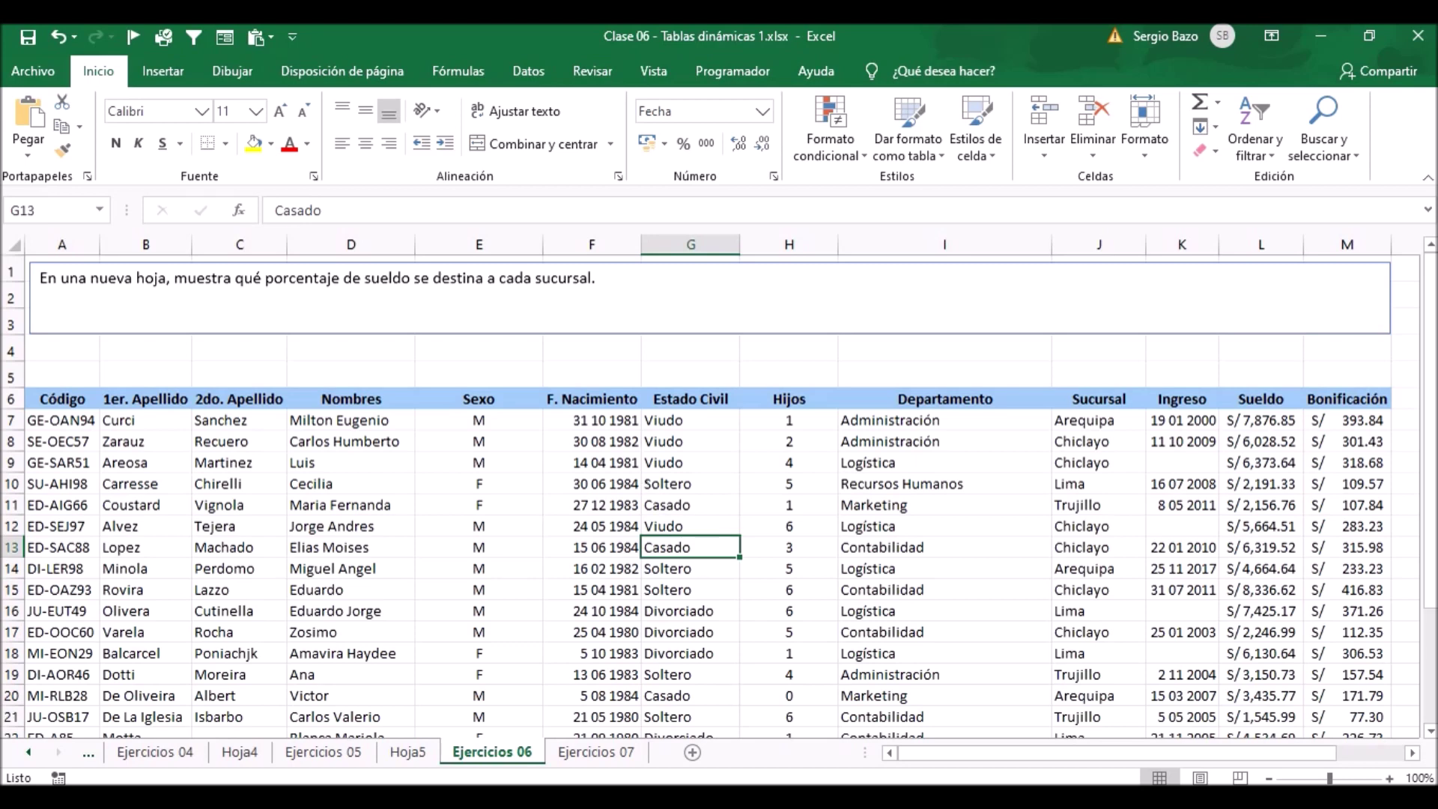
left_click(407, 752)
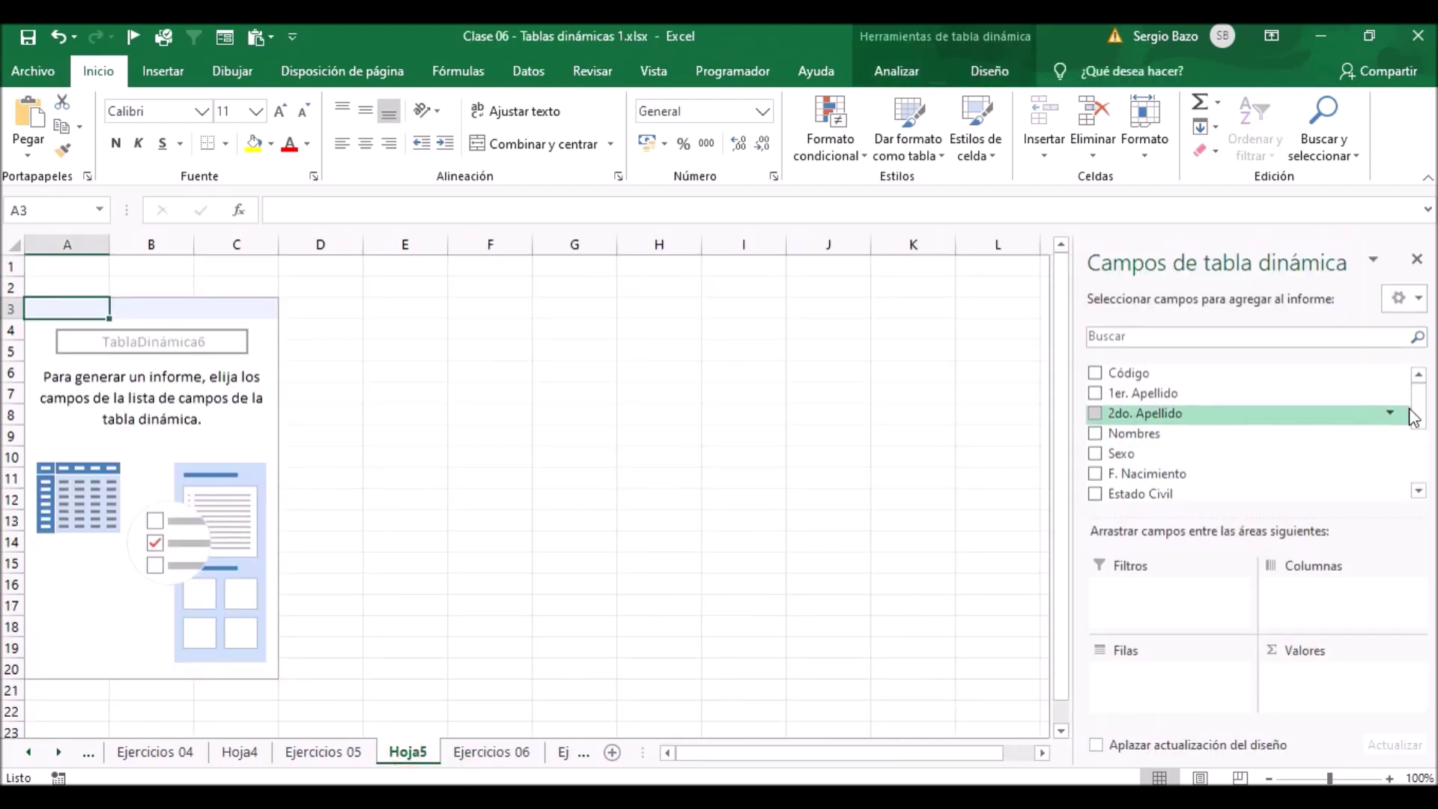
Put Sucursal in the rows and sum Sueldo in the values.
left_click_drag(1421, 409, 1420, 449)
mouse_move(1131, 428)
left_mouse_down()
mouse_move(1151, 465)
mouse_move(1136, 677)
left_mouse_up()
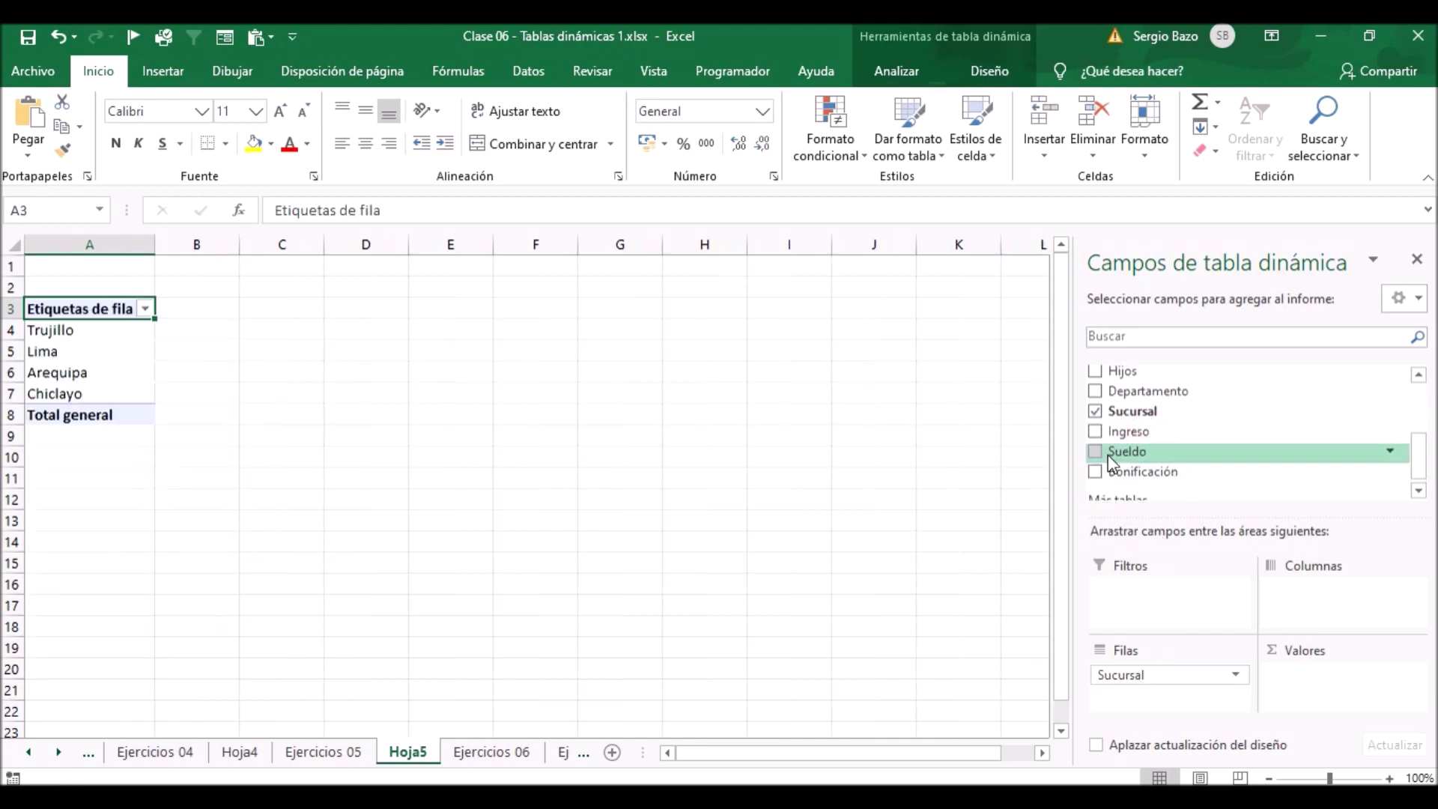
left_click_drag(1116, 448, 1318, 674)
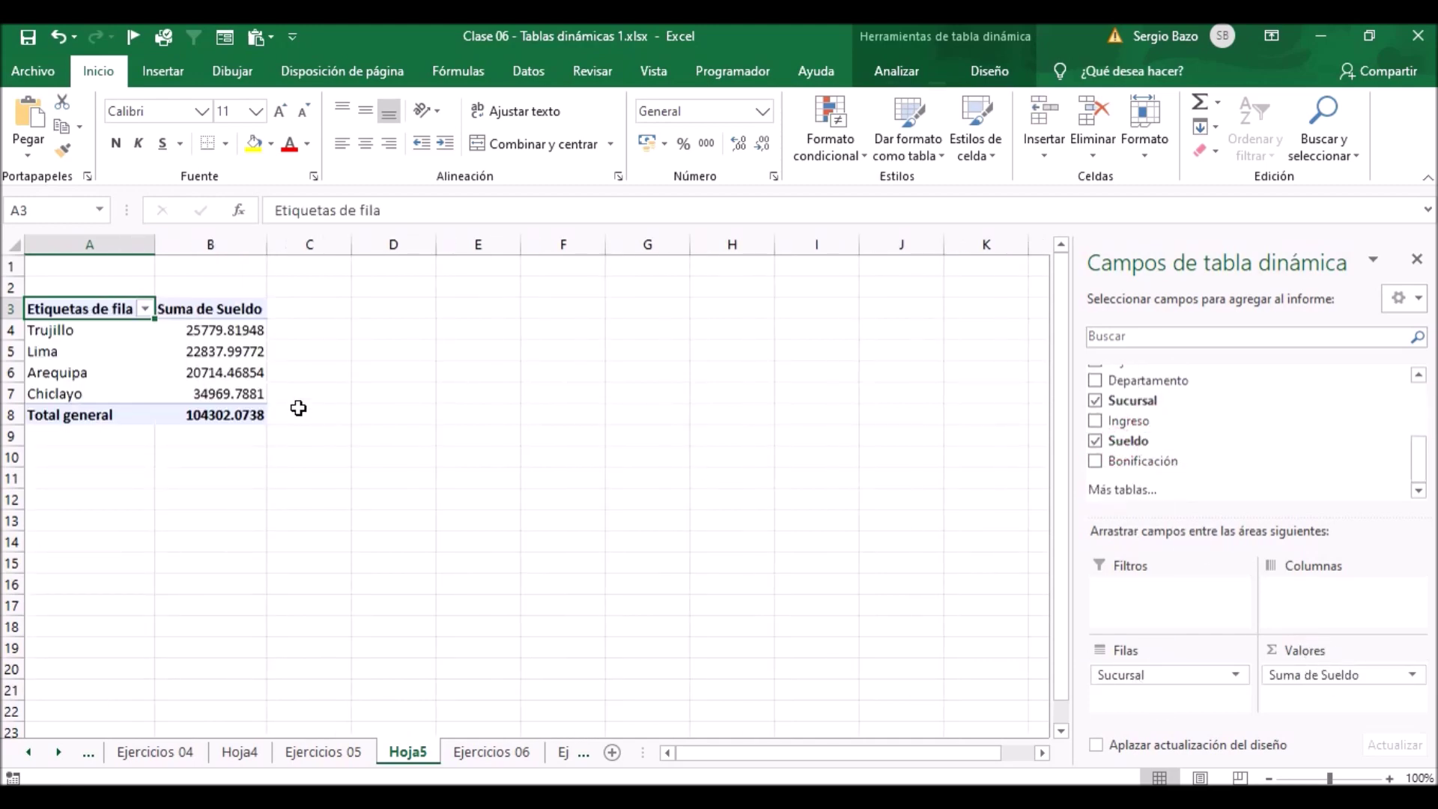
Check the Sueldo totals for Trujillo, Lima, Arequipa, Chiclayo and the 104302.0738 grand total.
left_click_drag(238, 327, 238, 415)
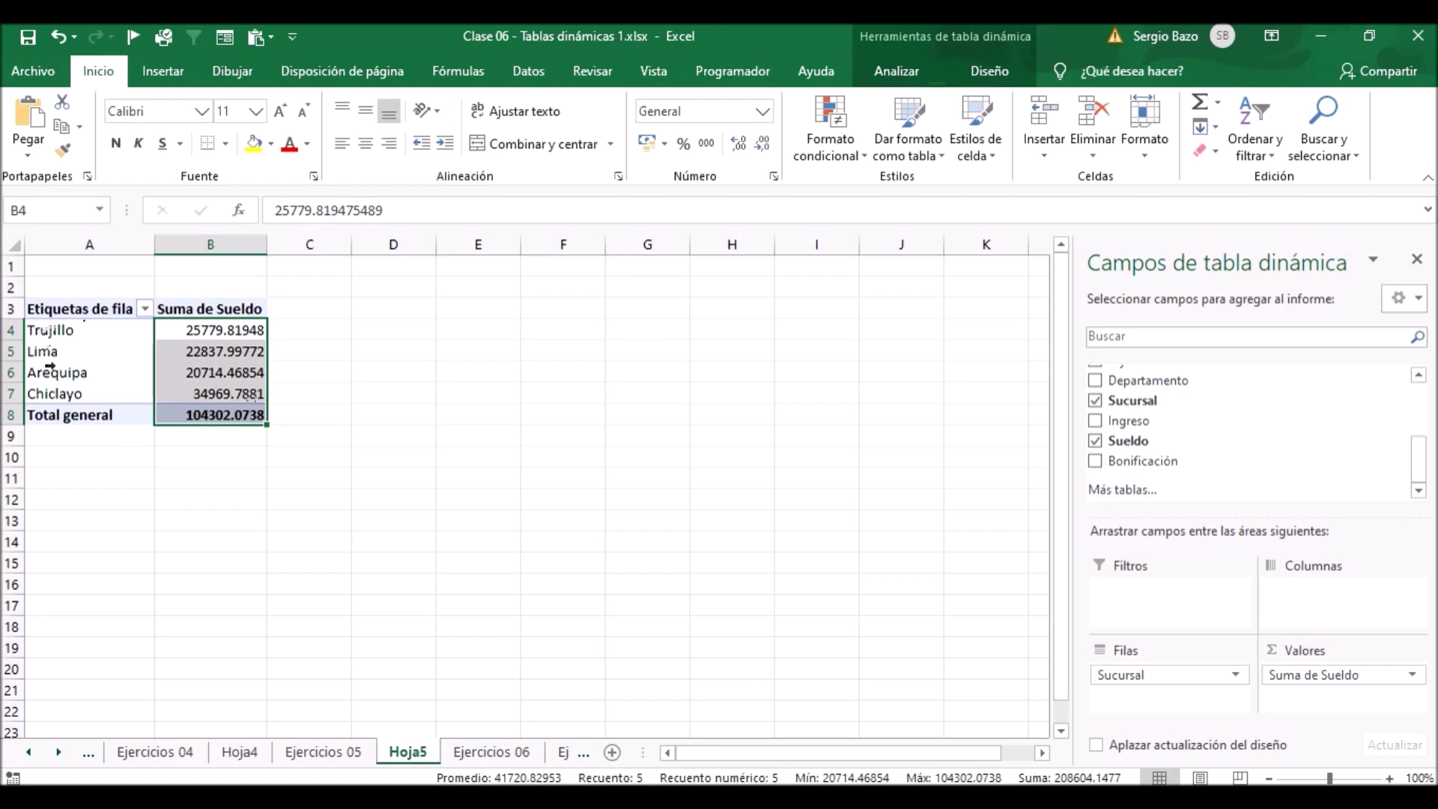
left_click(171, 416)
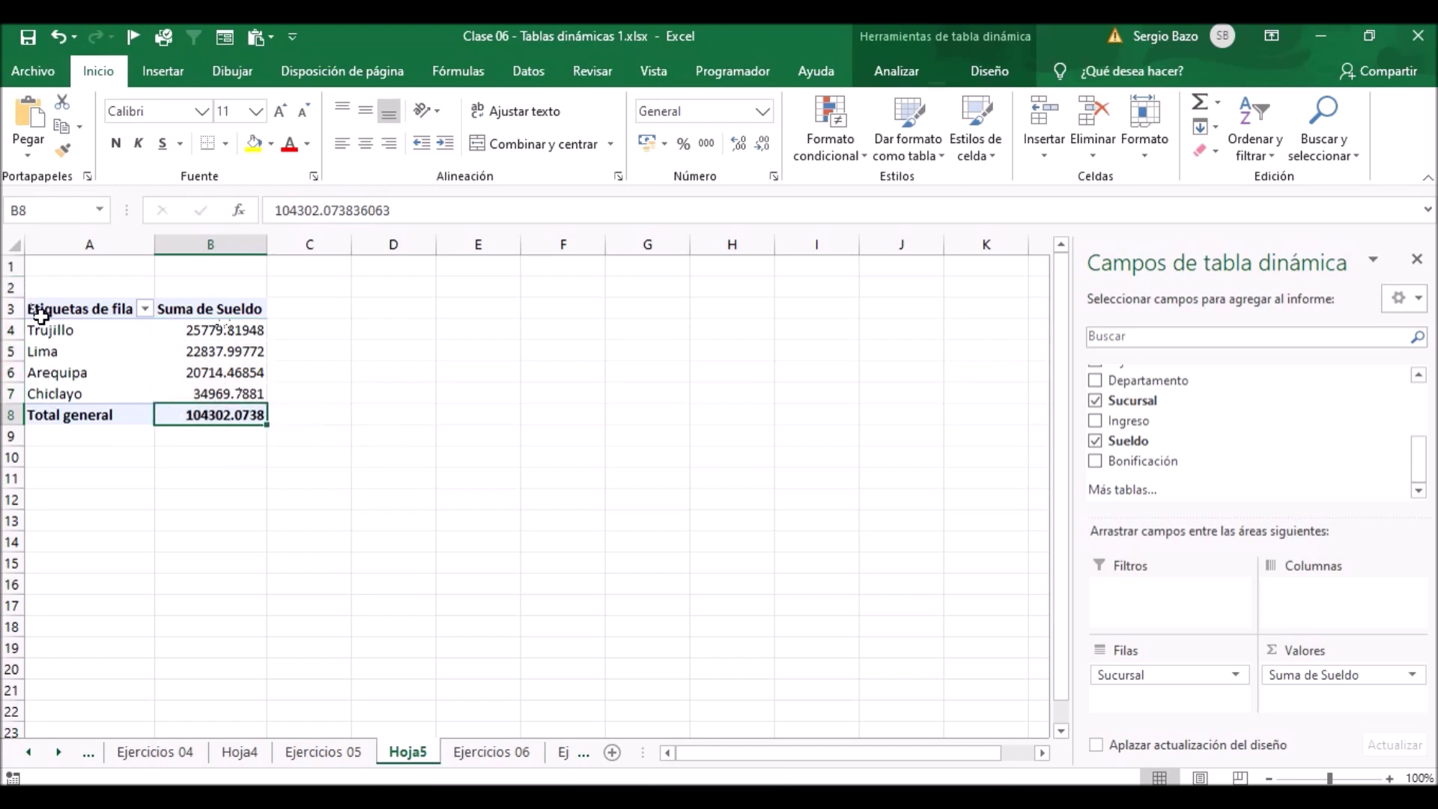
left_click(218, 329)
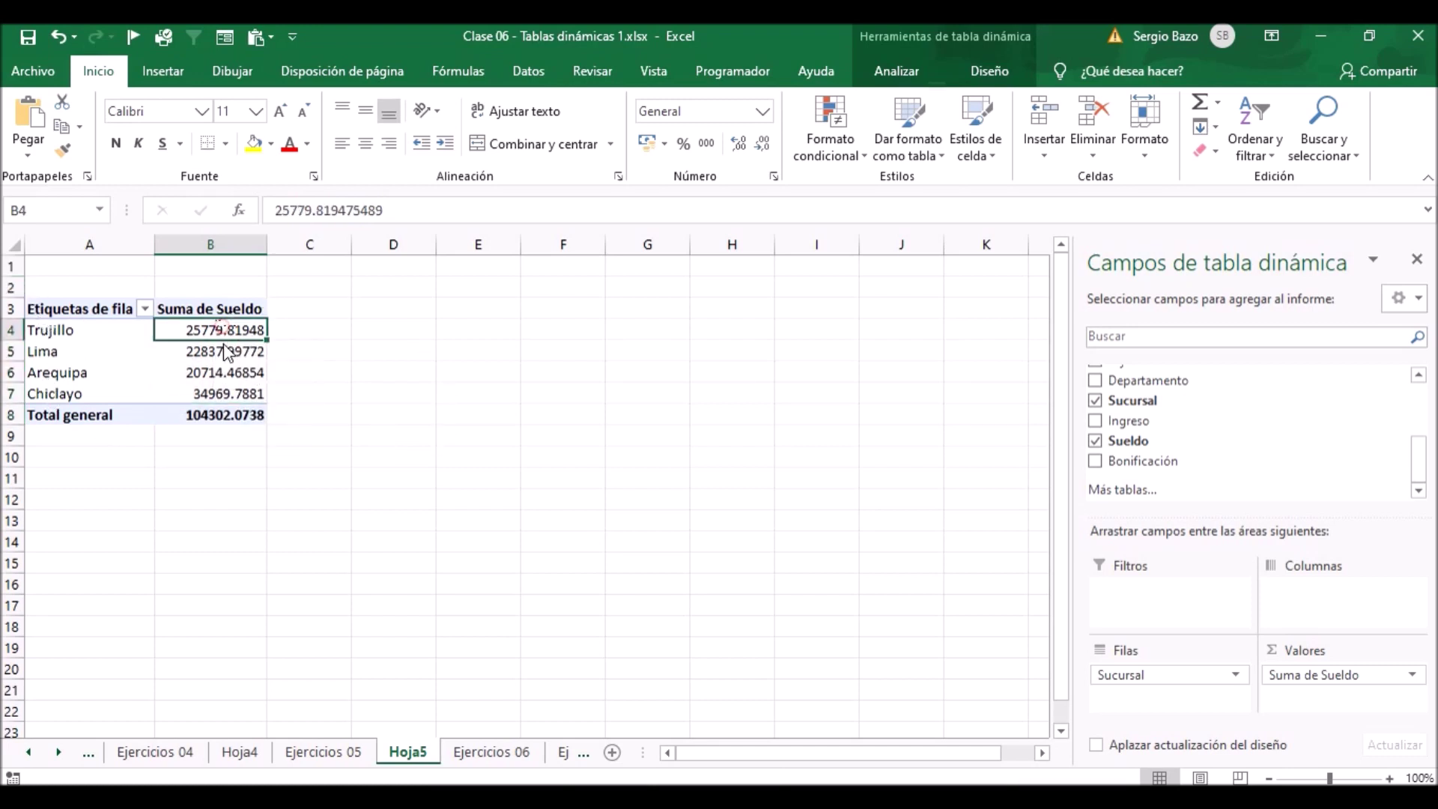
left_click(214, 350)
left_click(217, 372)
left_click(218, 393)
left_click(219, 415)
left_click(217, 329)
left_click(216, 416)
left_click(207, 330)
left_click(215, 350)
left_click(218, 372)
left_click(222, 393)
left_click(213, 351)
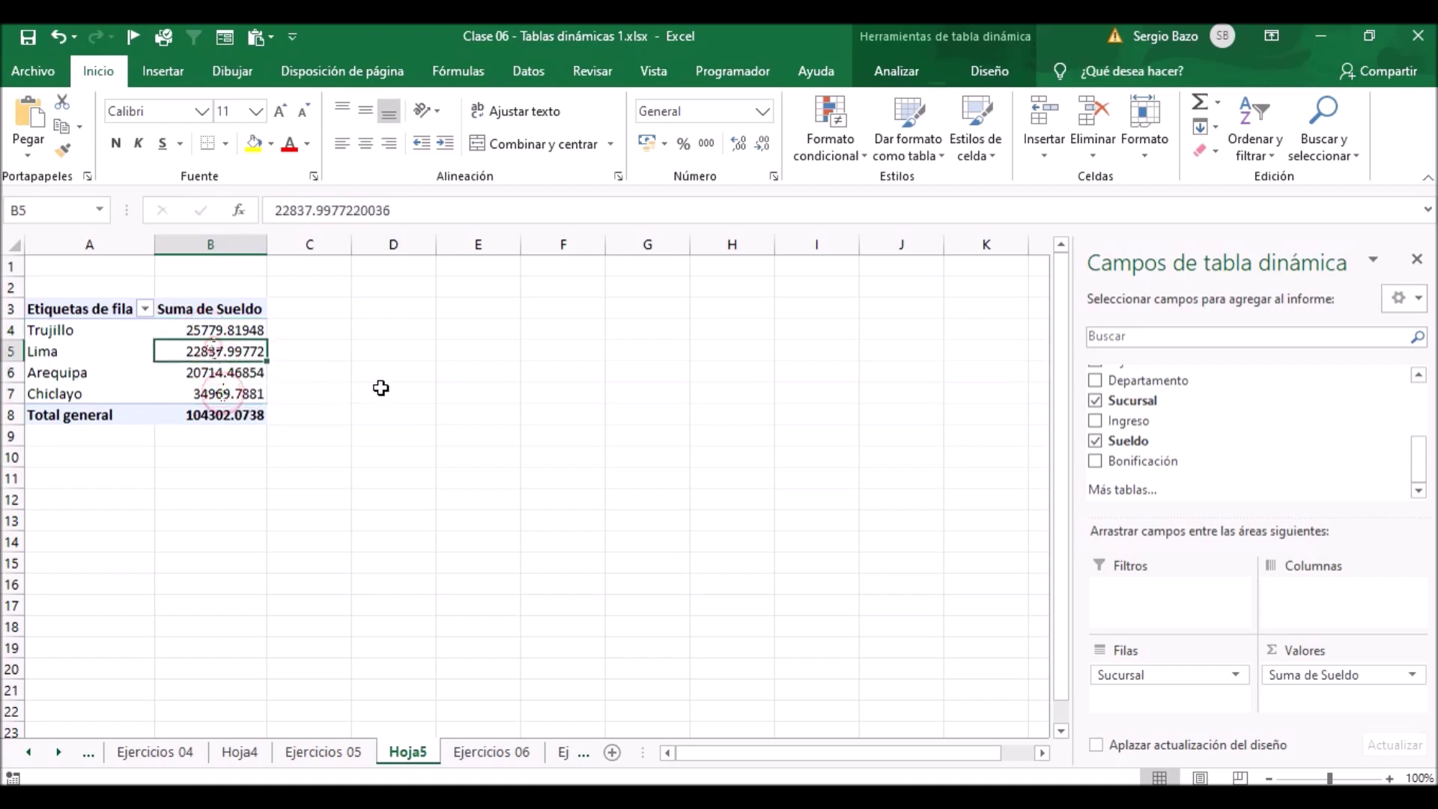
left_click(173, 374)
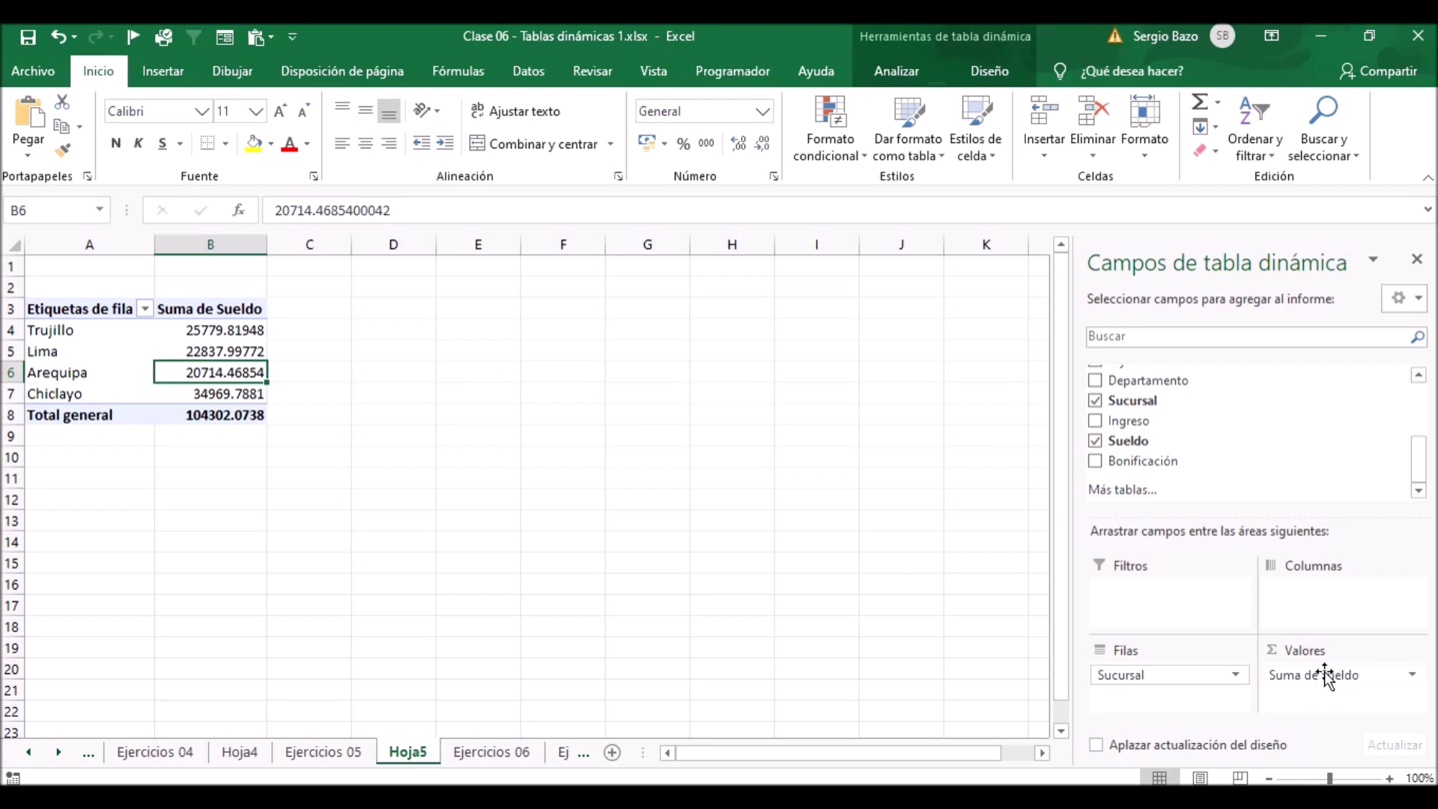
Show Suma de Sueldo as % of Grand Total: Trujillo 24.72%, Lima 21.90%, Arequipa 19.86%, Chiclayo 33.53%.
left_click(1375, 674)
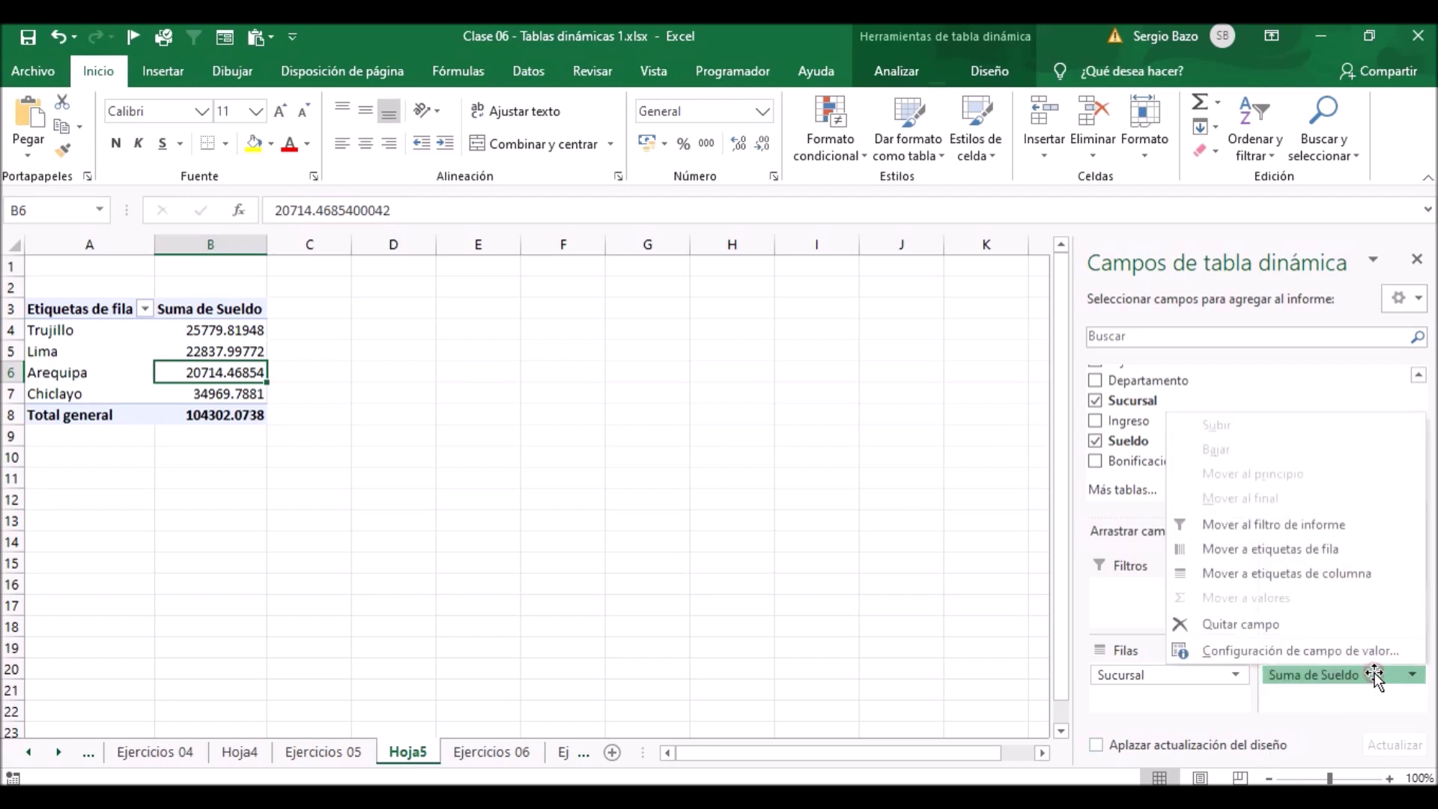
left_click(1313, 649)
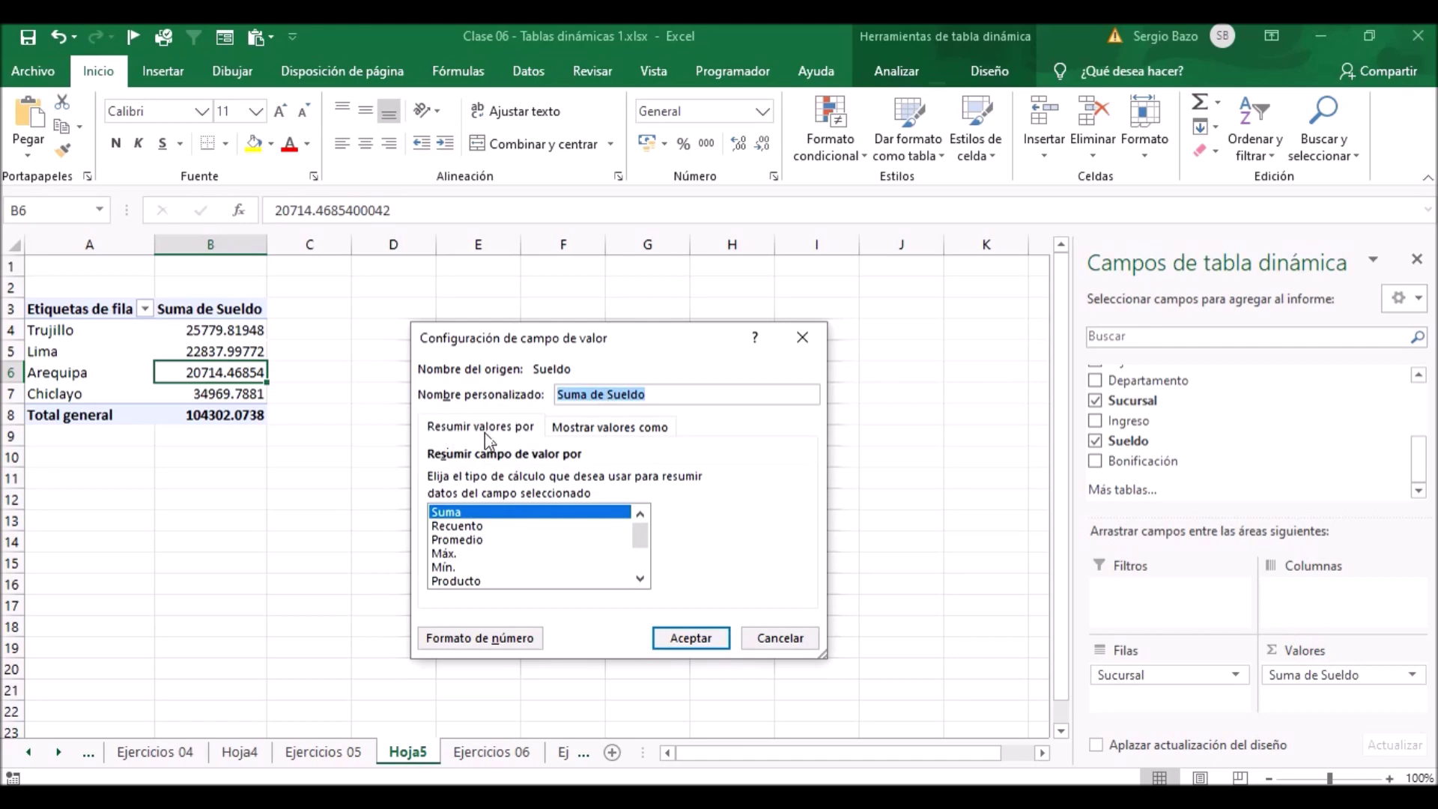
left_click(625, 438)
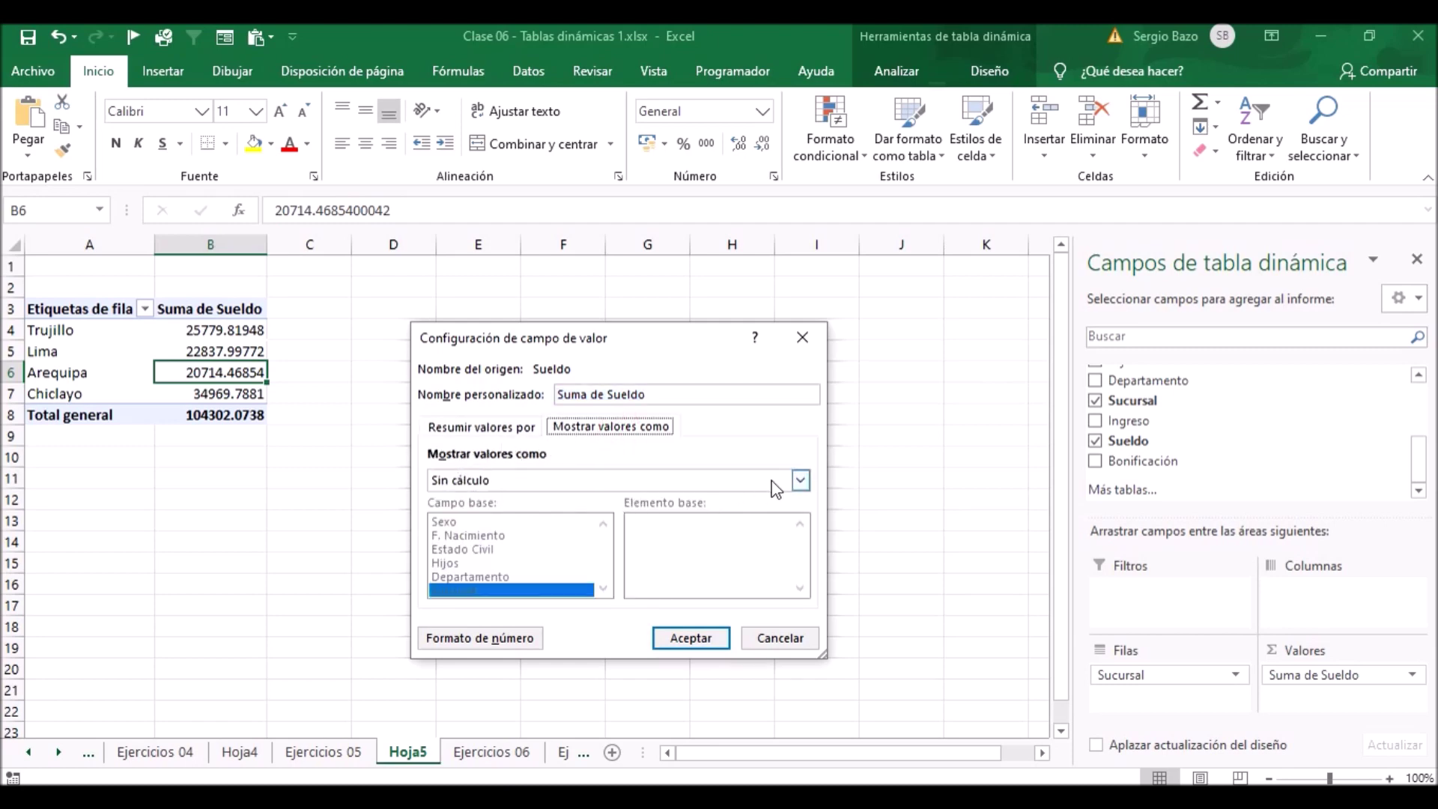
left_click(800, 481)
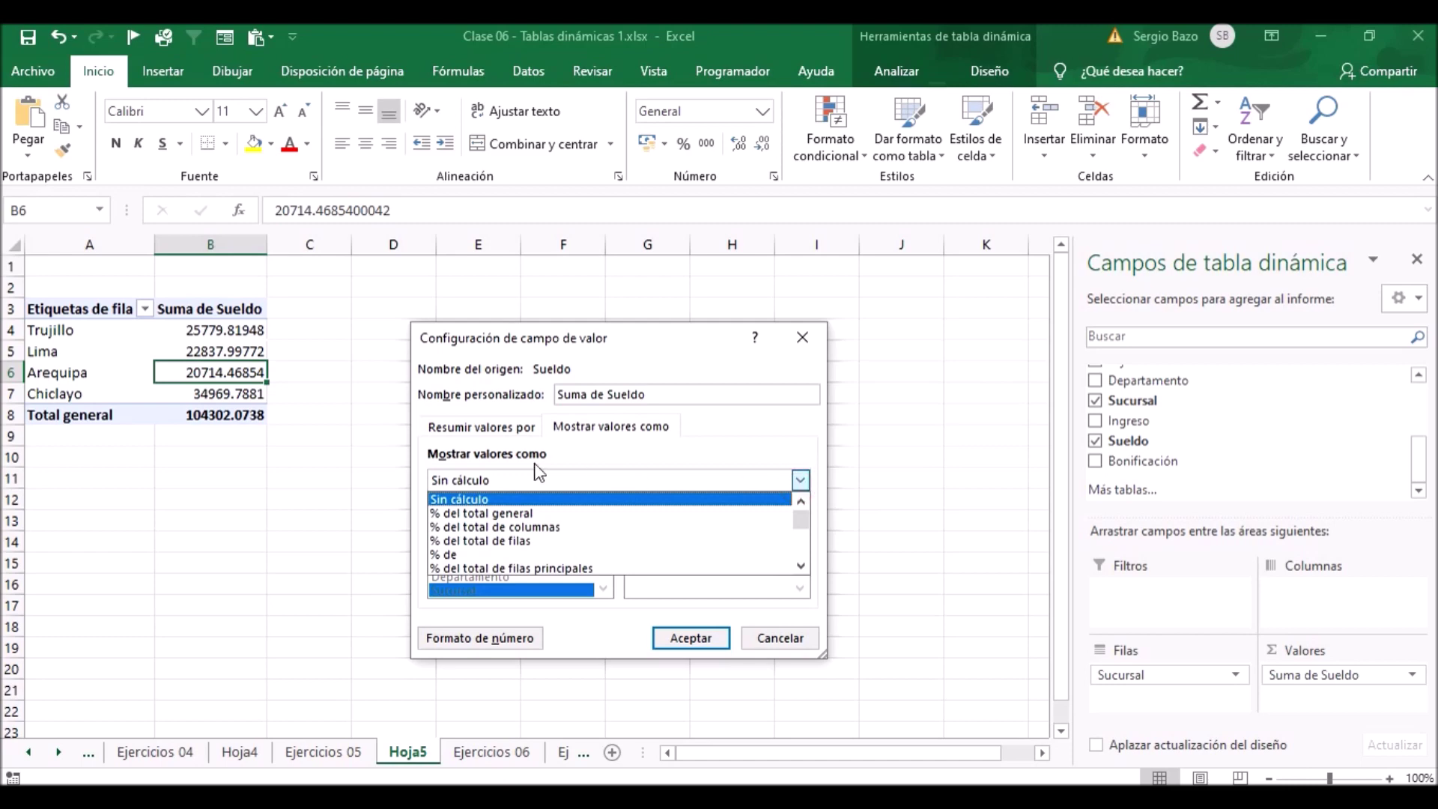
left_click(485, 515)
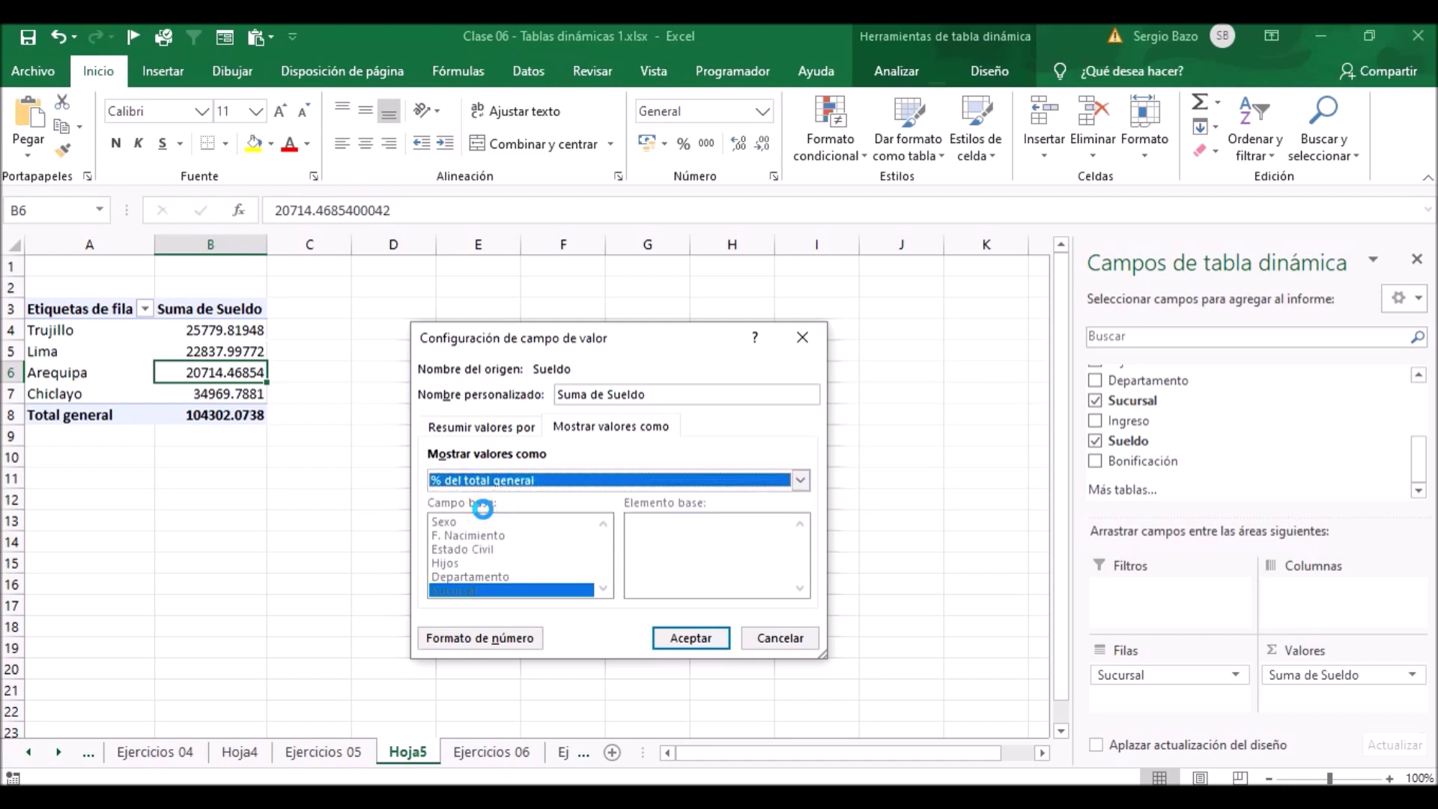
left_click(689, 638)
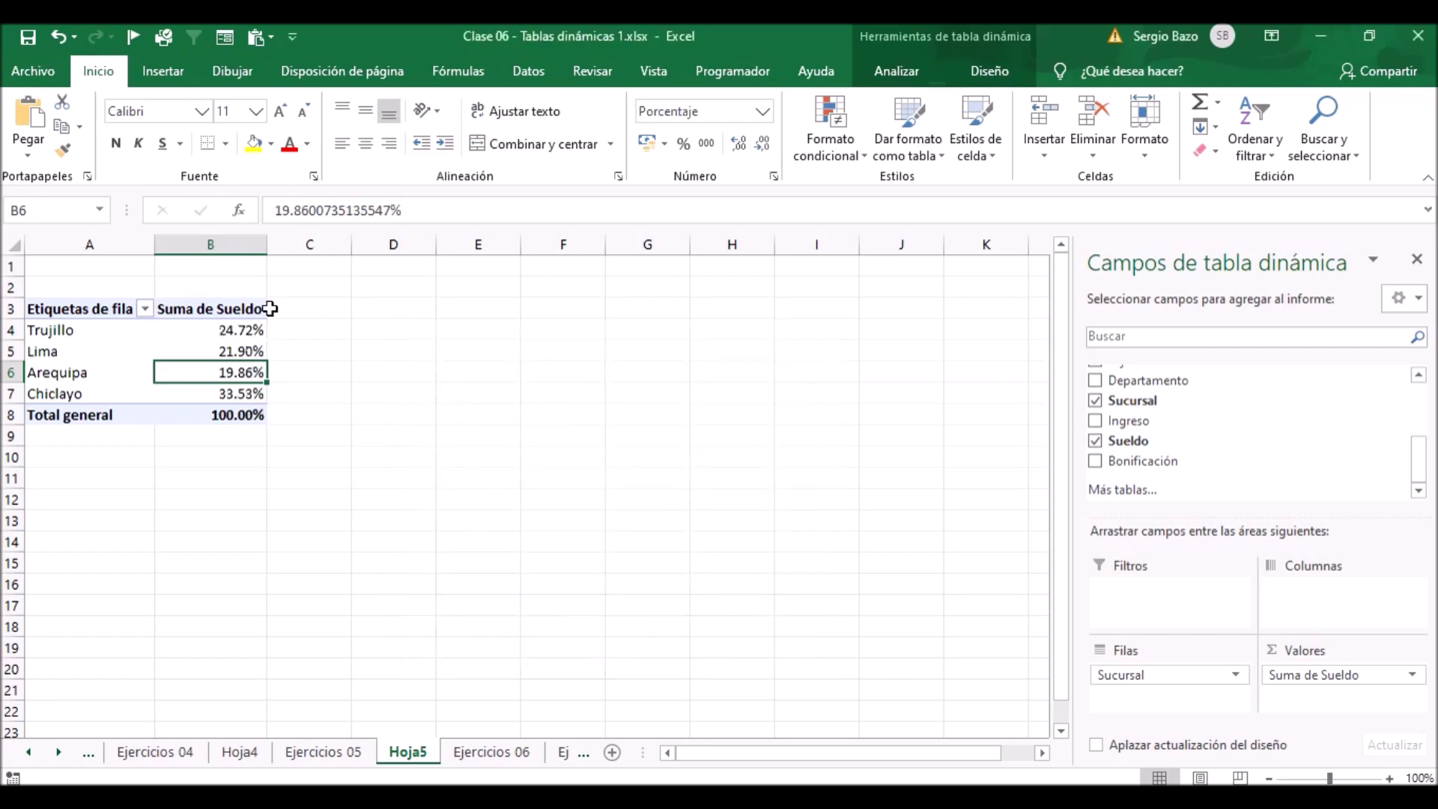
left_click(227, 329)
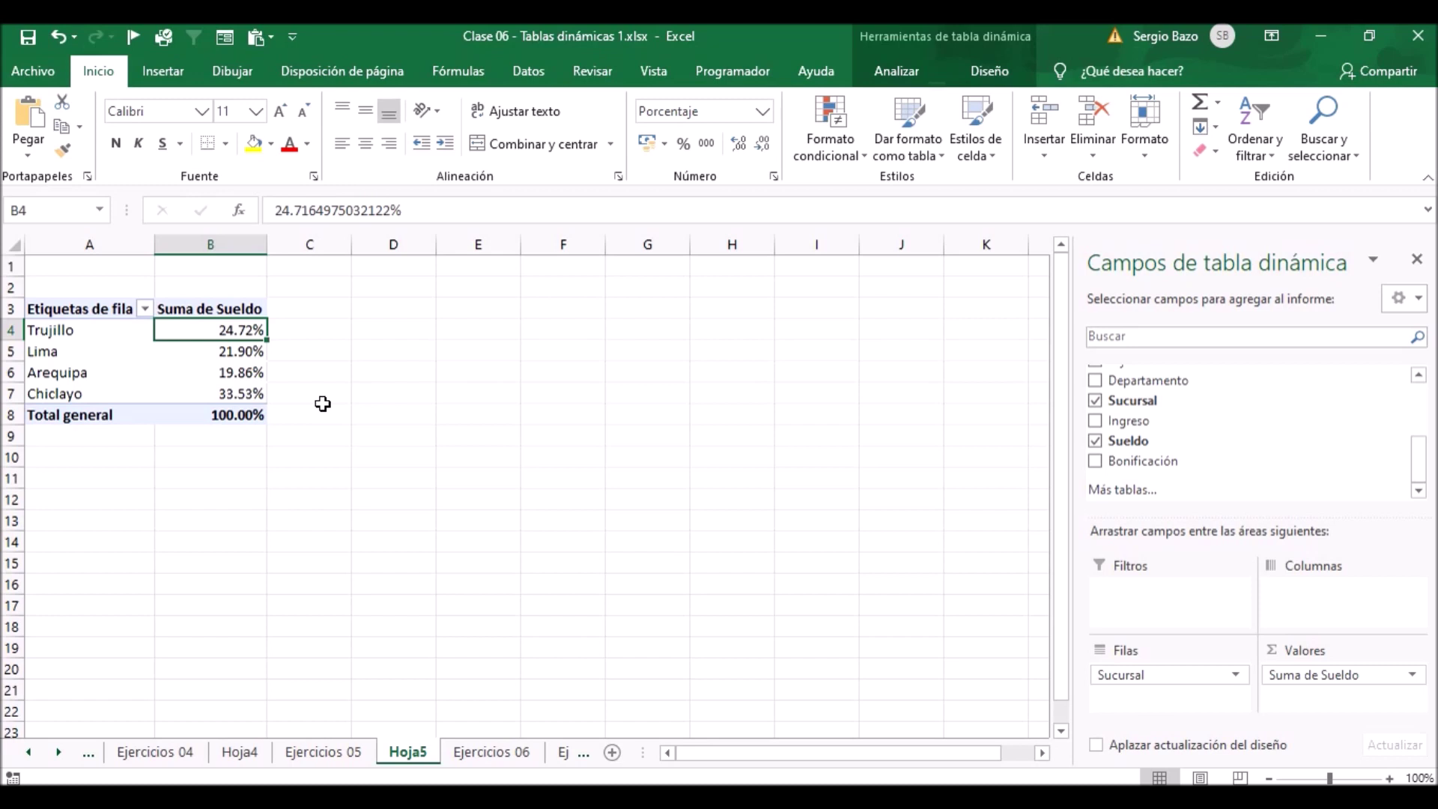
Sort the branches largest to smallest by percentage: Chiclayo, Trujillo, Lima, Arequipa.
right_click(233, 353)
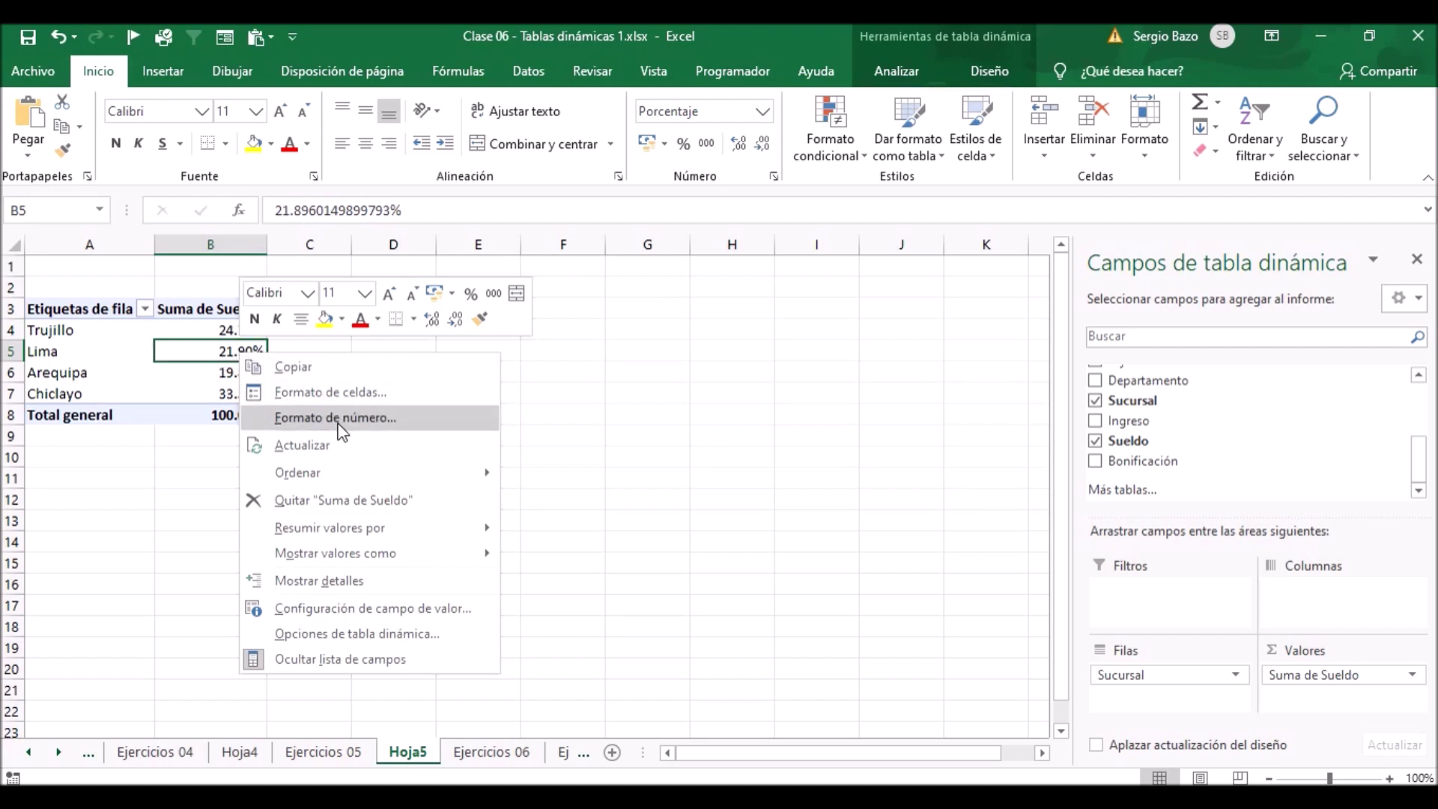
mouse_move(337, 471)
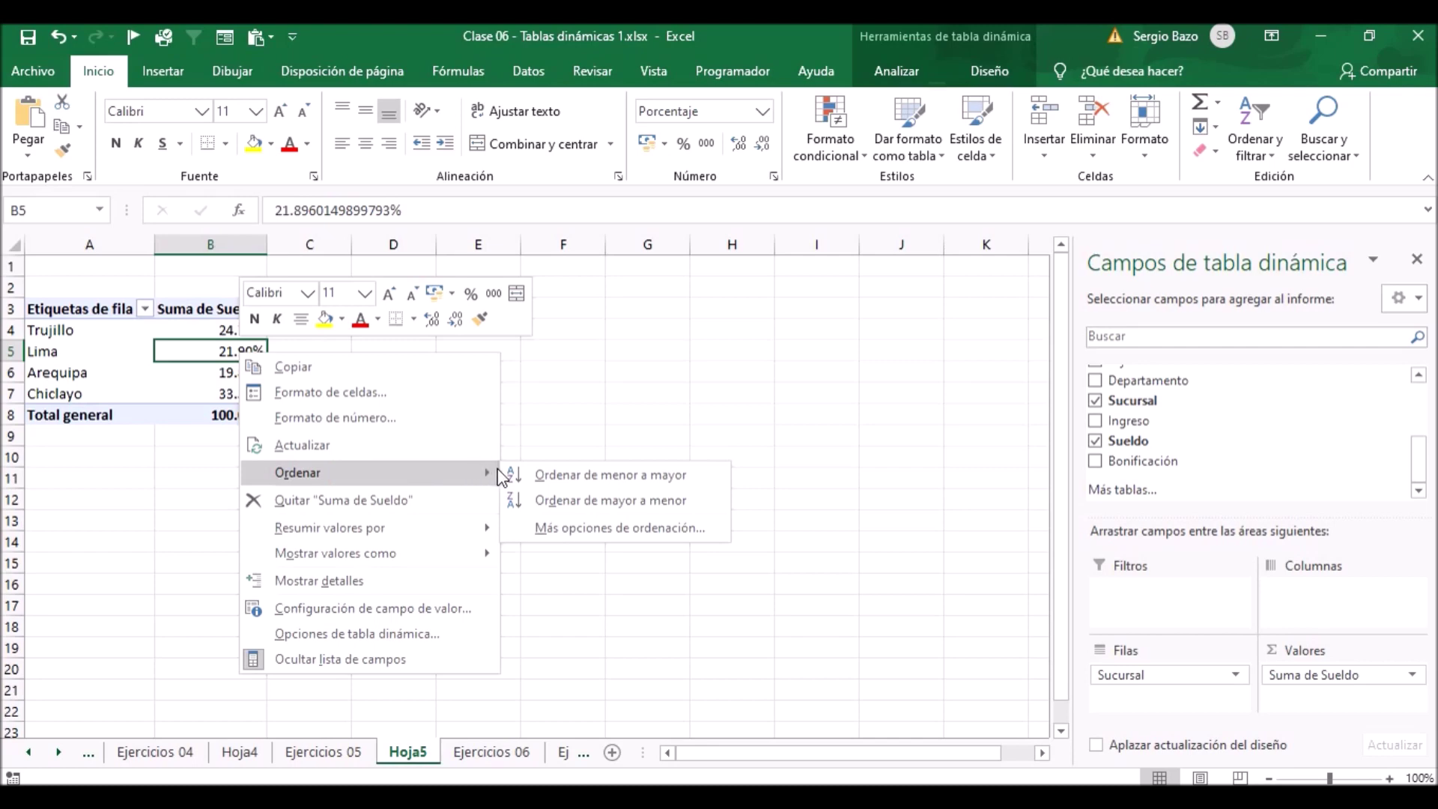
left_click(533, 476)
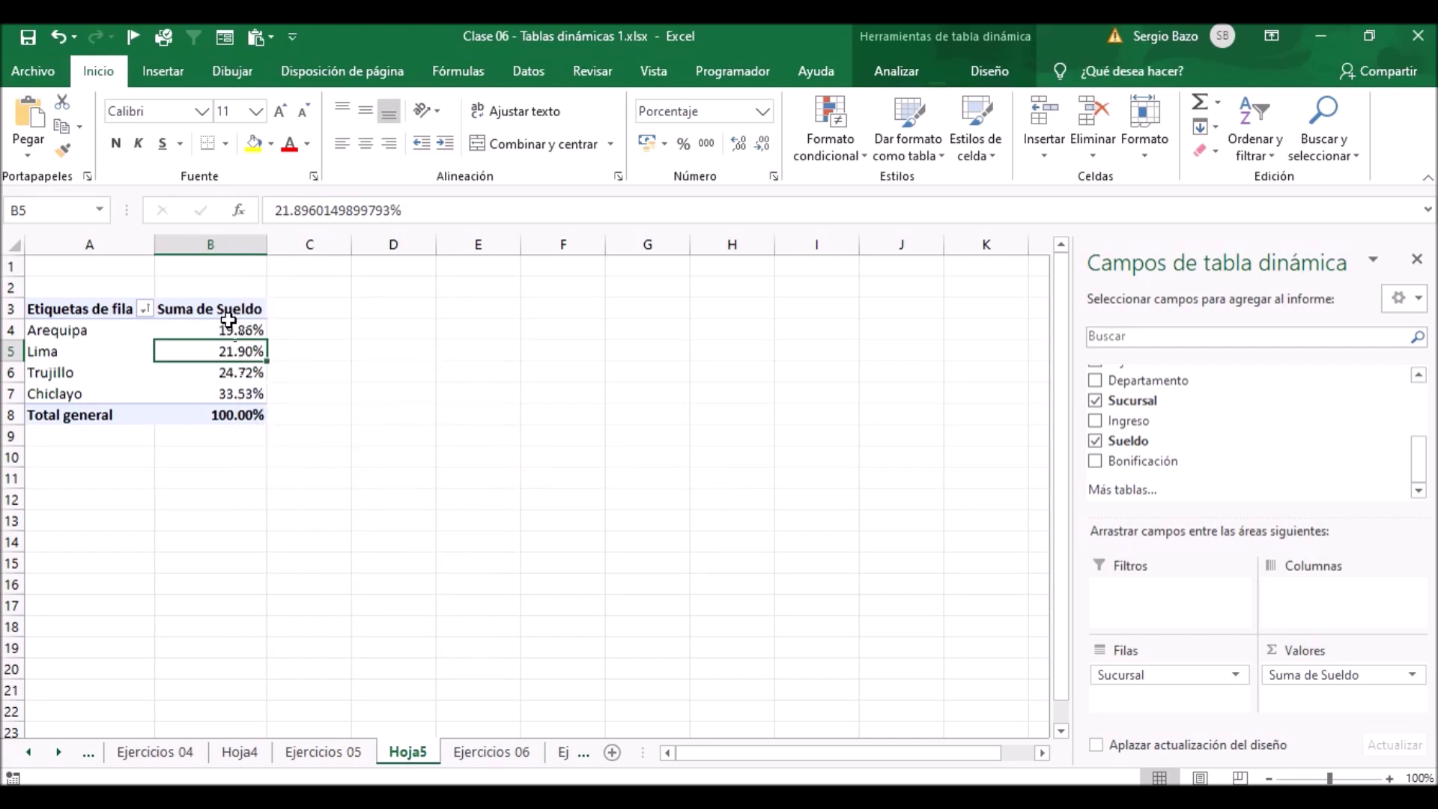
right_click(234, 370)
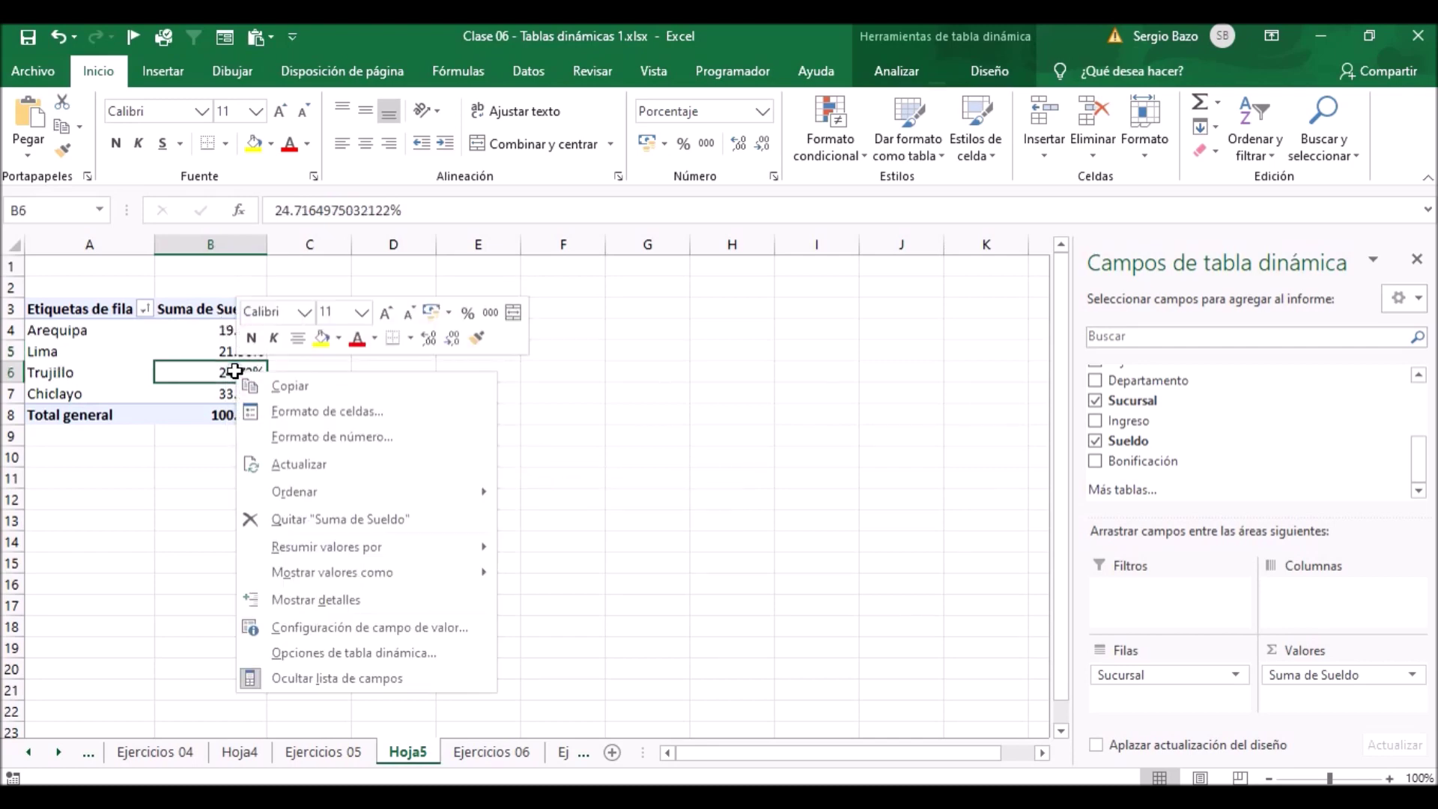
left_click(322, 488)
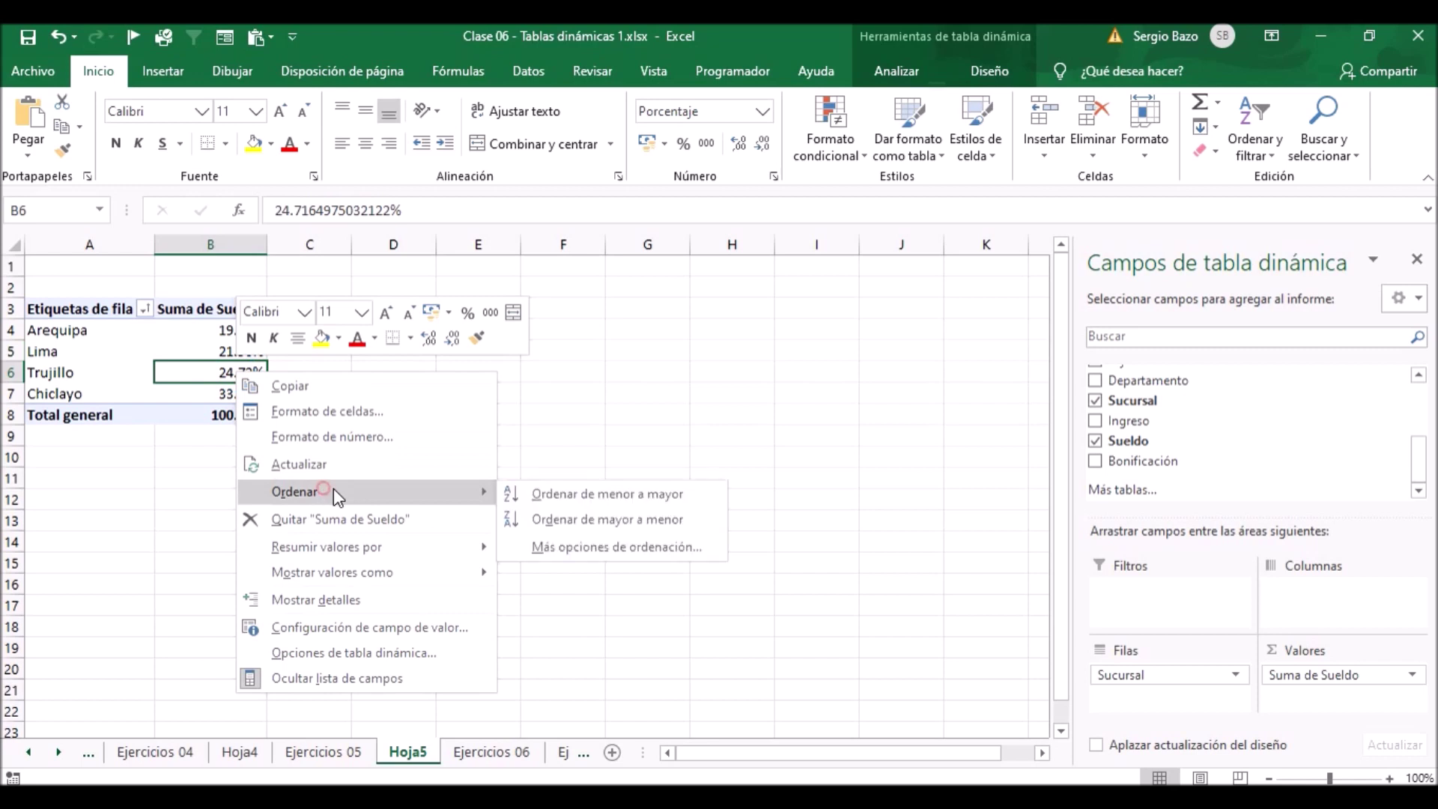
left_click(573, 520)
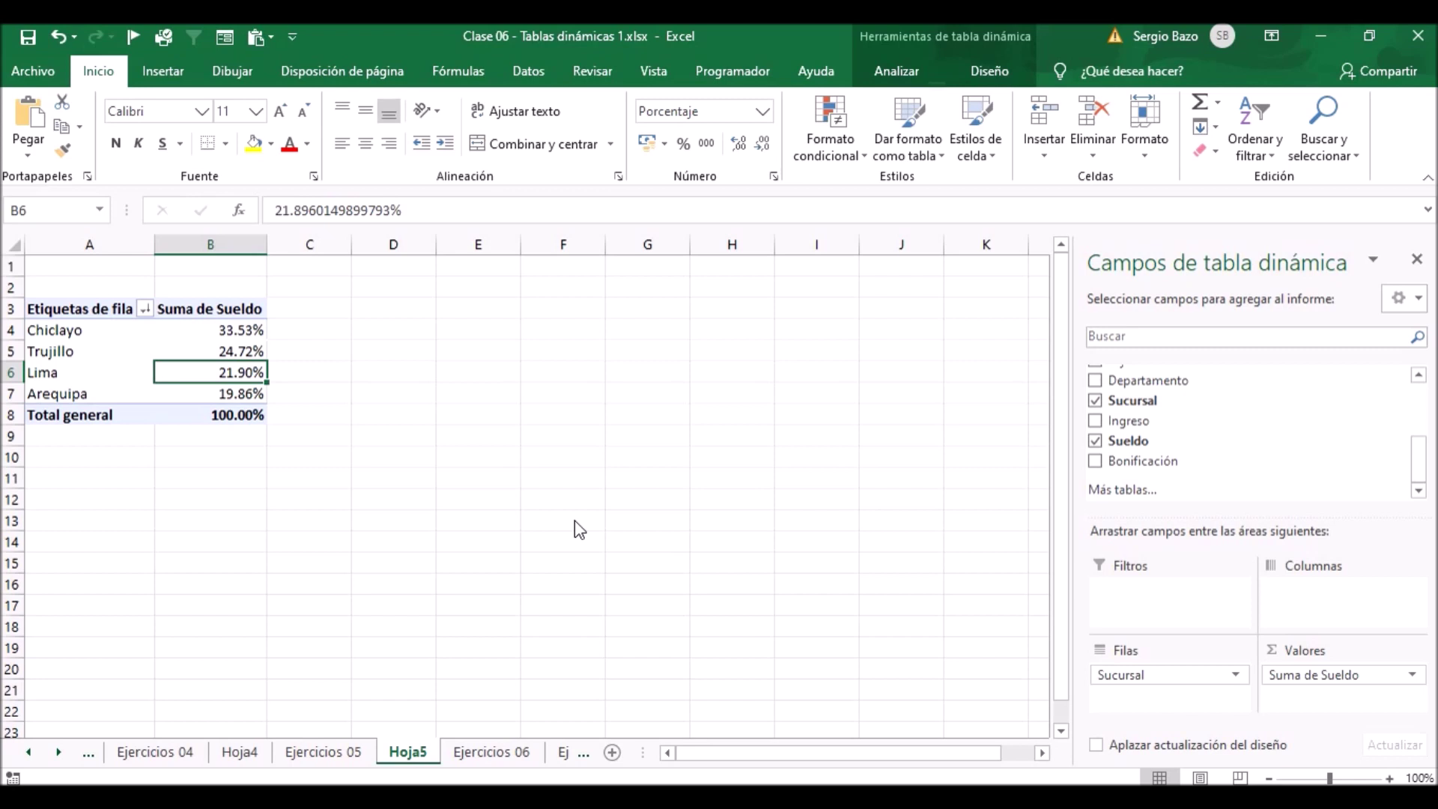
left_click(104, 312)
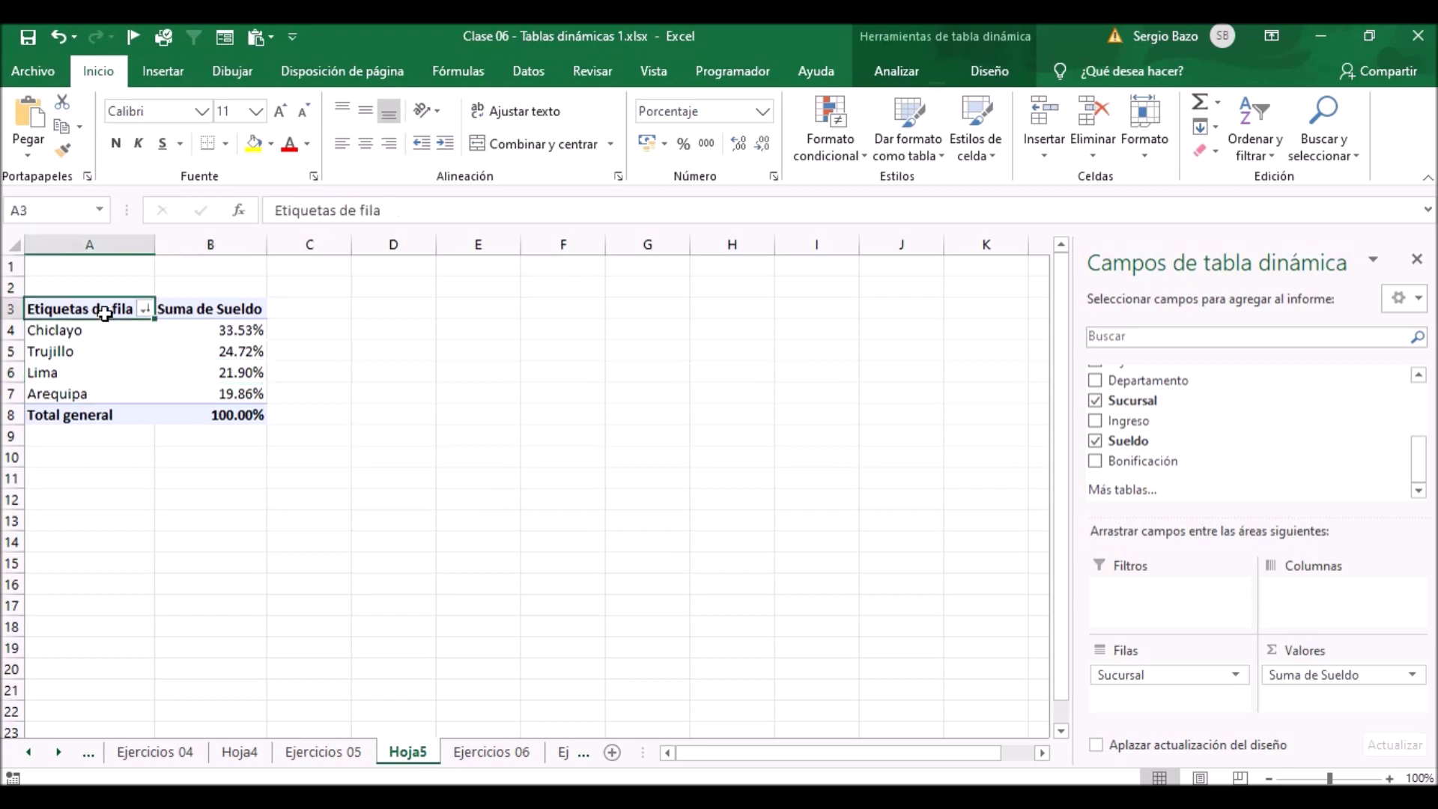
Rename the row header in A3 to Sucursal and apply a green Medium pivot table style.
type("Sucursal")
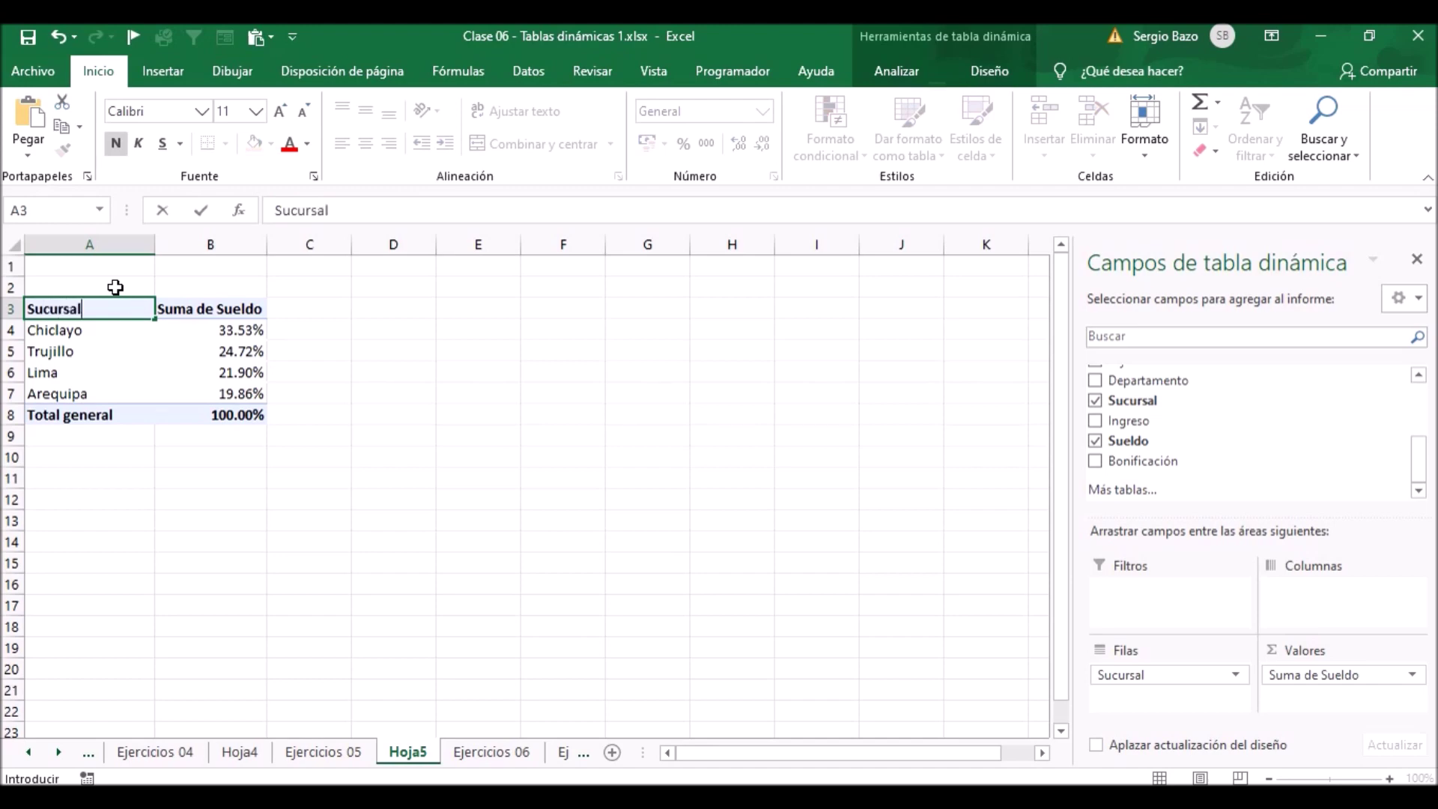
key("Return")
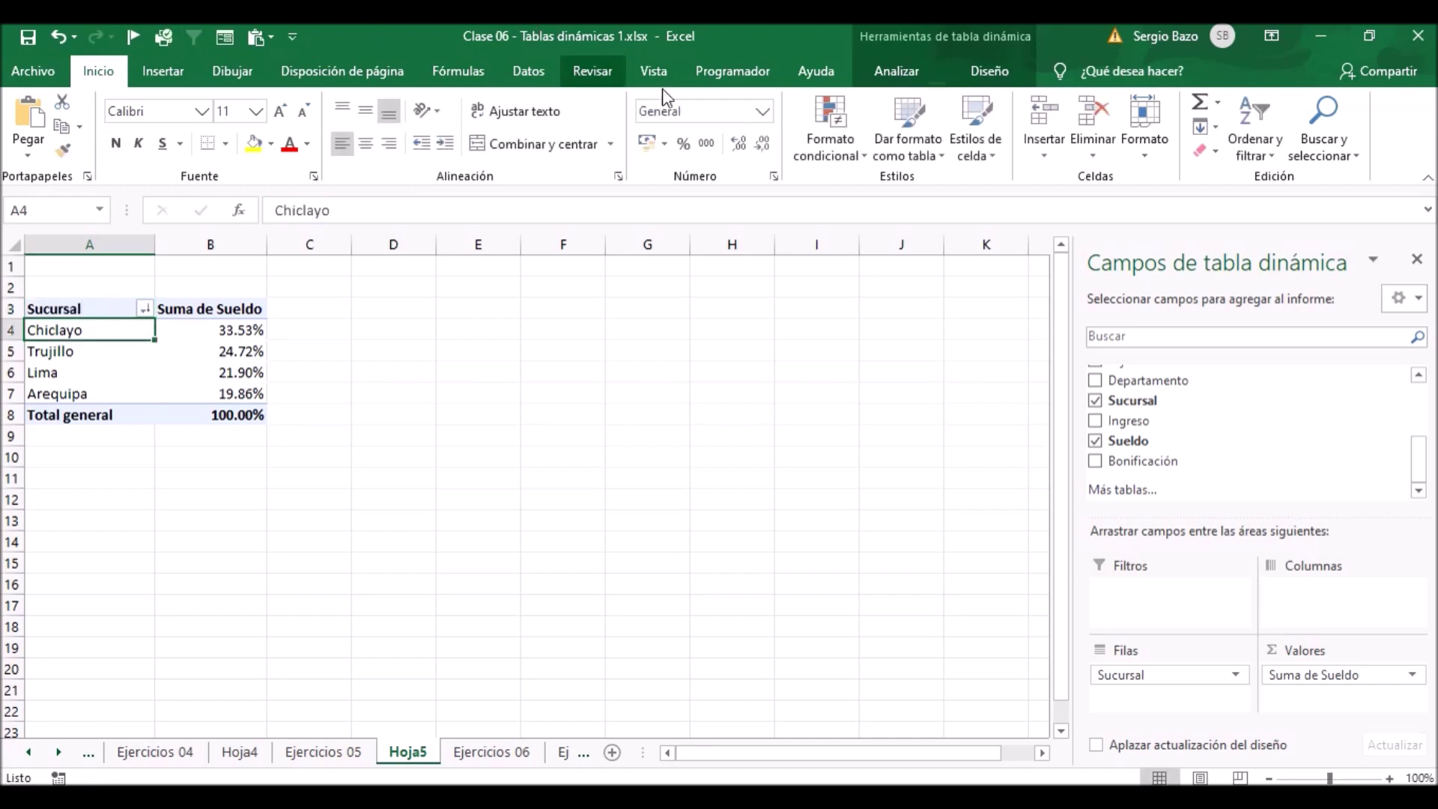
left_click(999, 67)
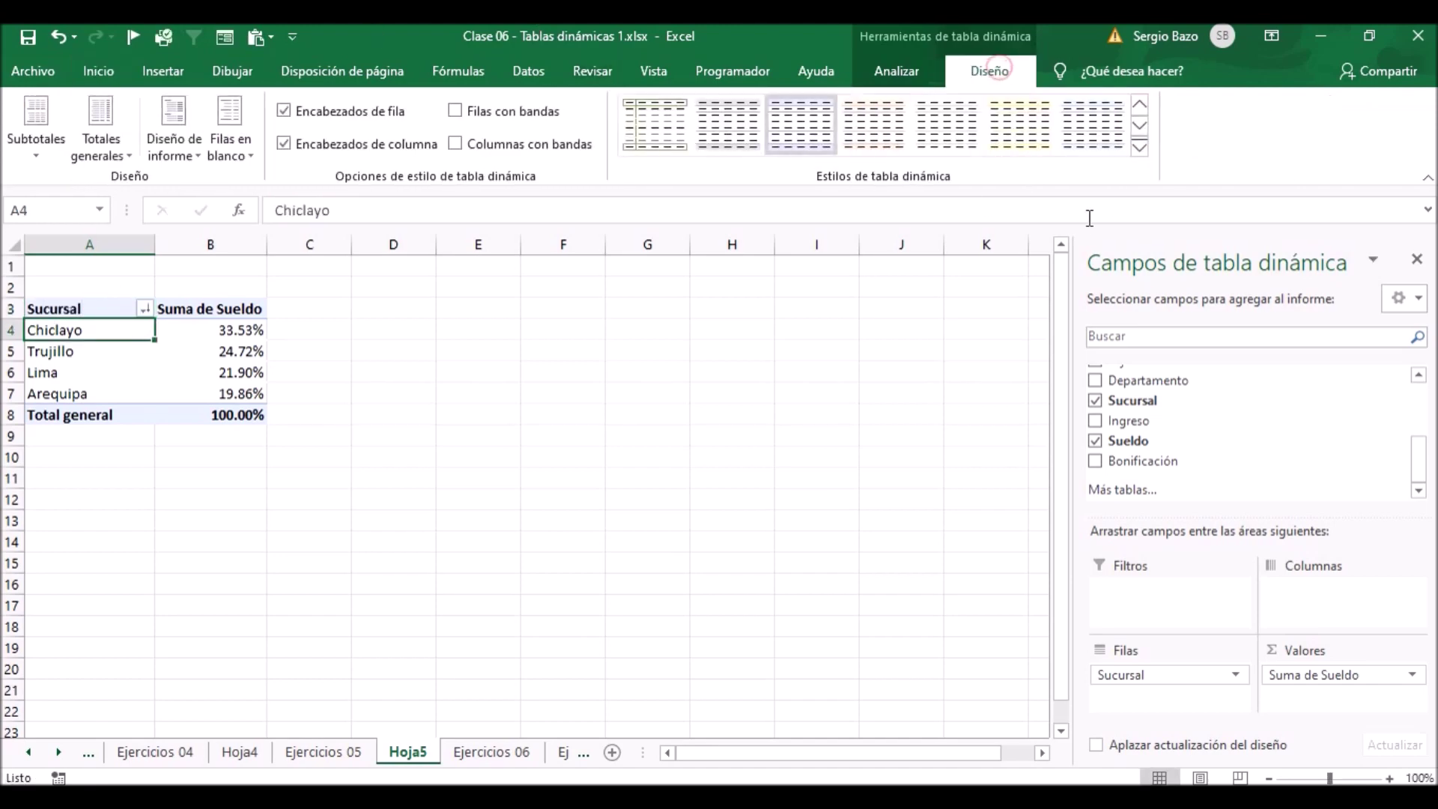
left_click(1139, 147)
left_click(1116, 488)
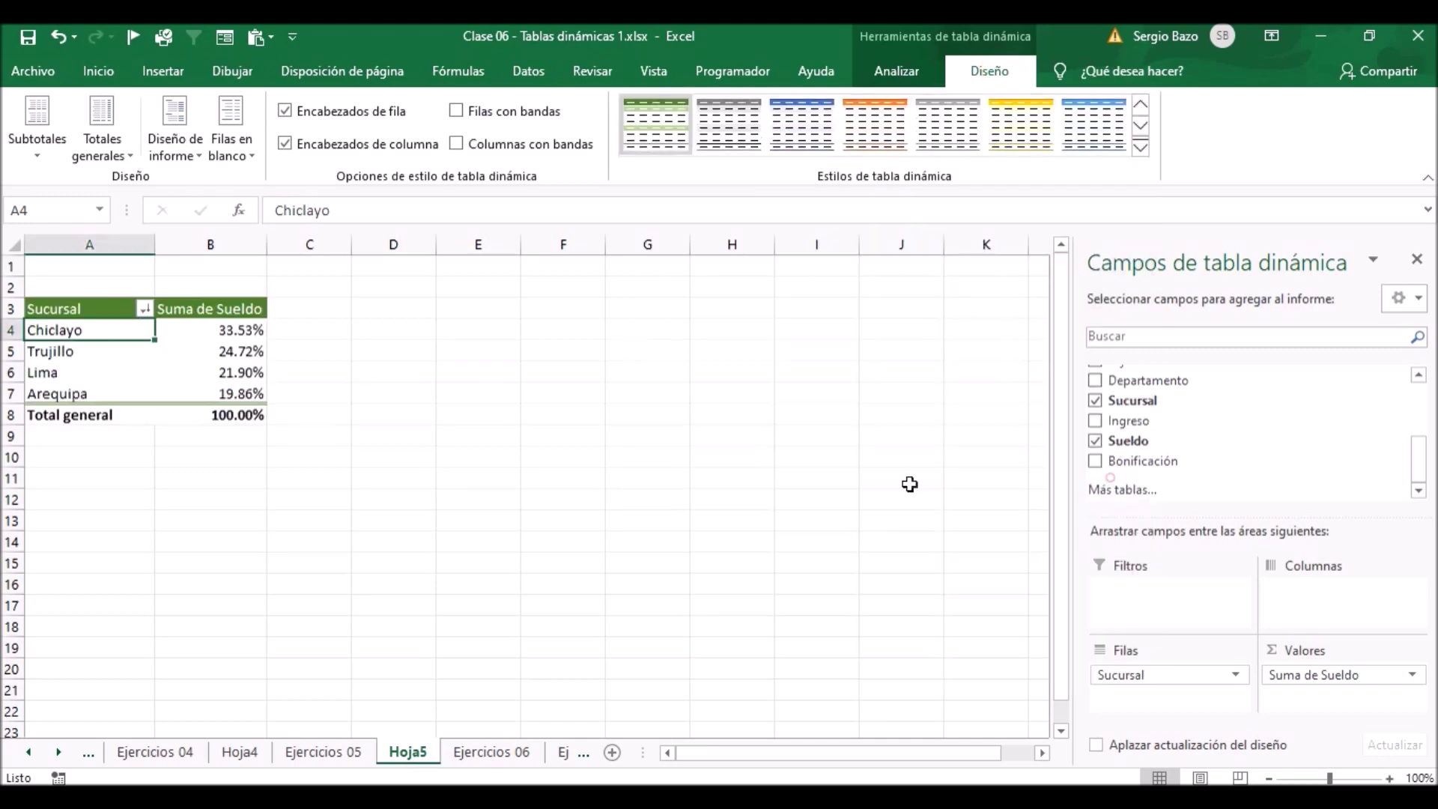
left_click(216, 356)
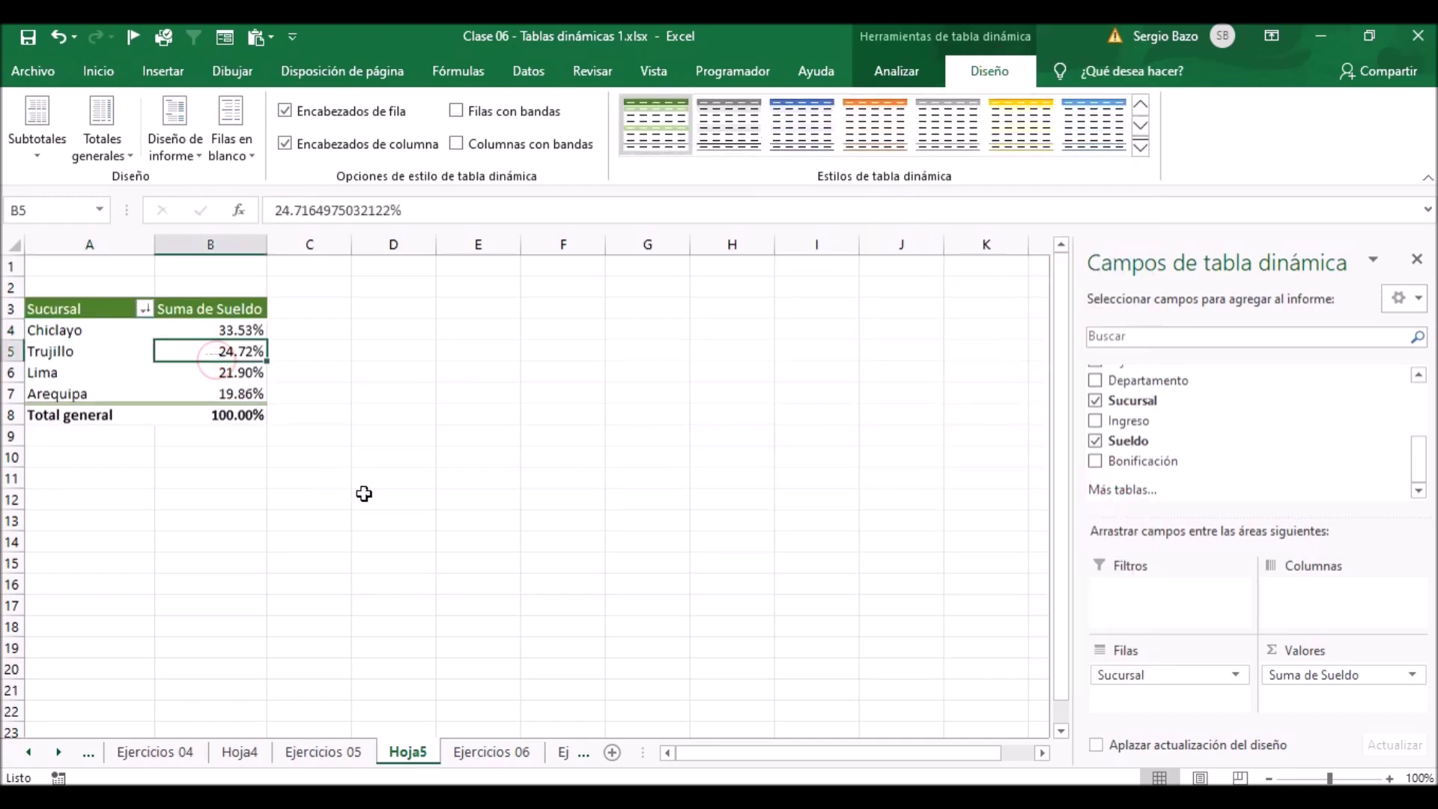
Go to the Ejercicios 07 exercise sheet.
left_click(487, 756)
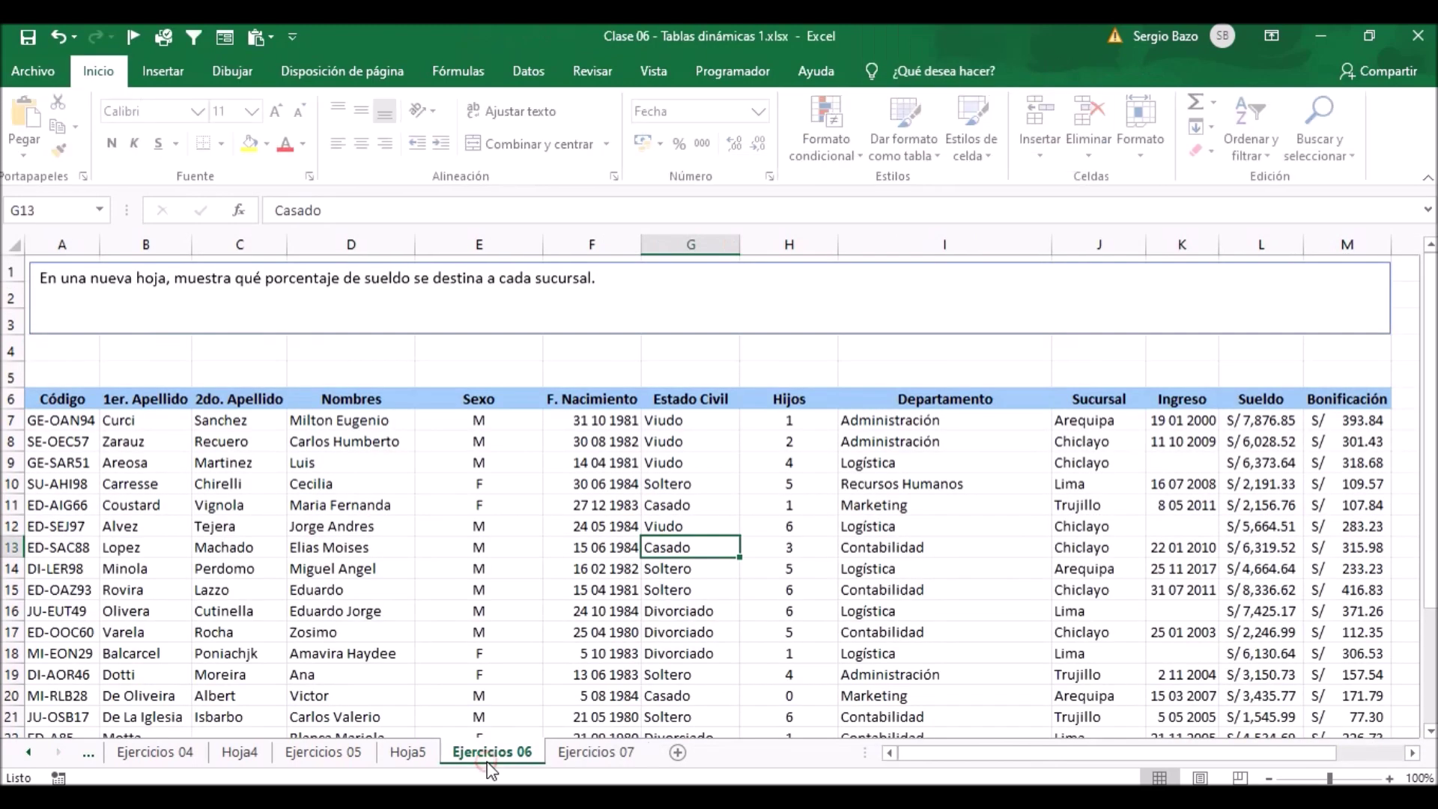
left_click(415, 752)
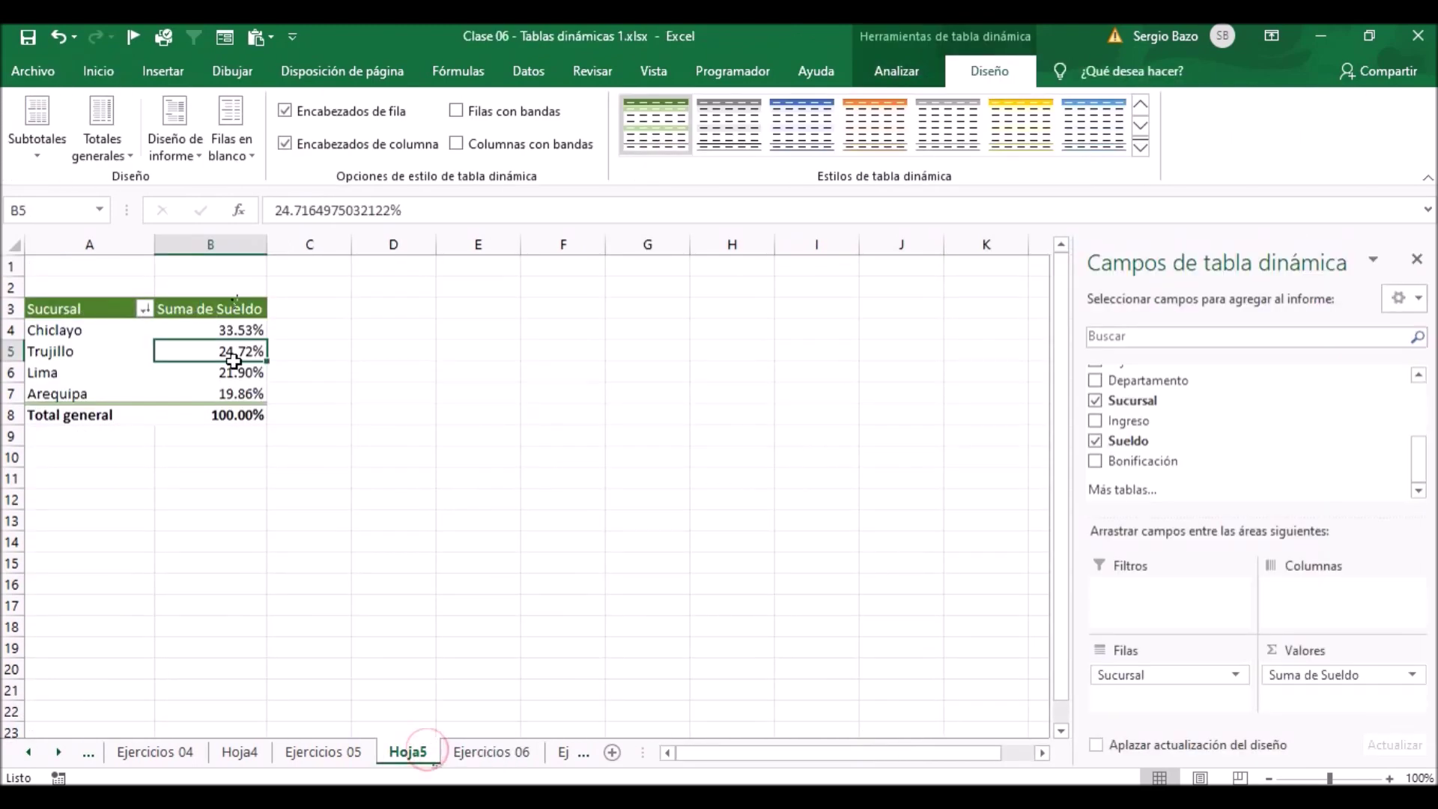
left_click(59, 752)
left_click(494, 752)
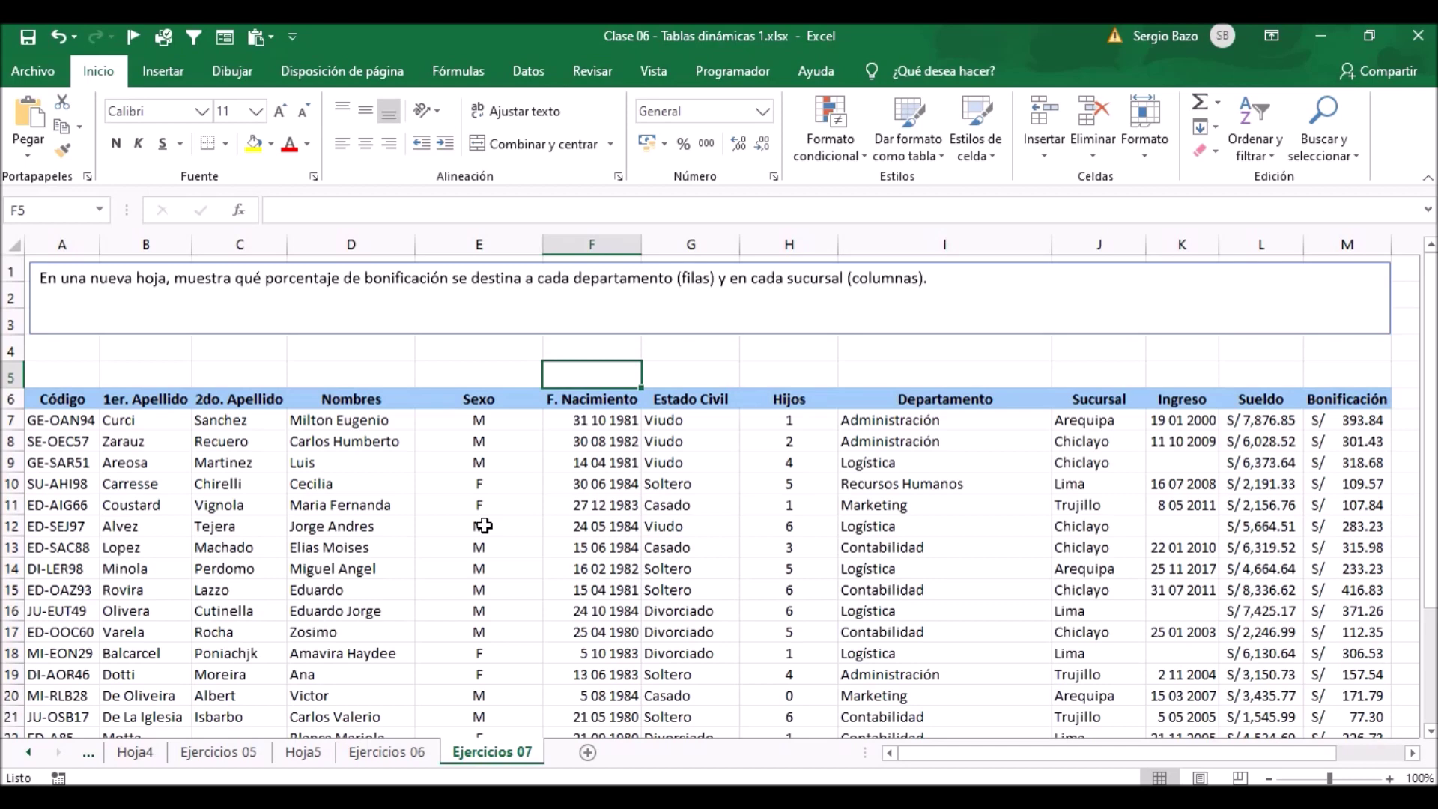
Insert a PivotTable from the Ejercicios 07 employee data onto a new worksheet, Hoja6.
left_click(465, 507)
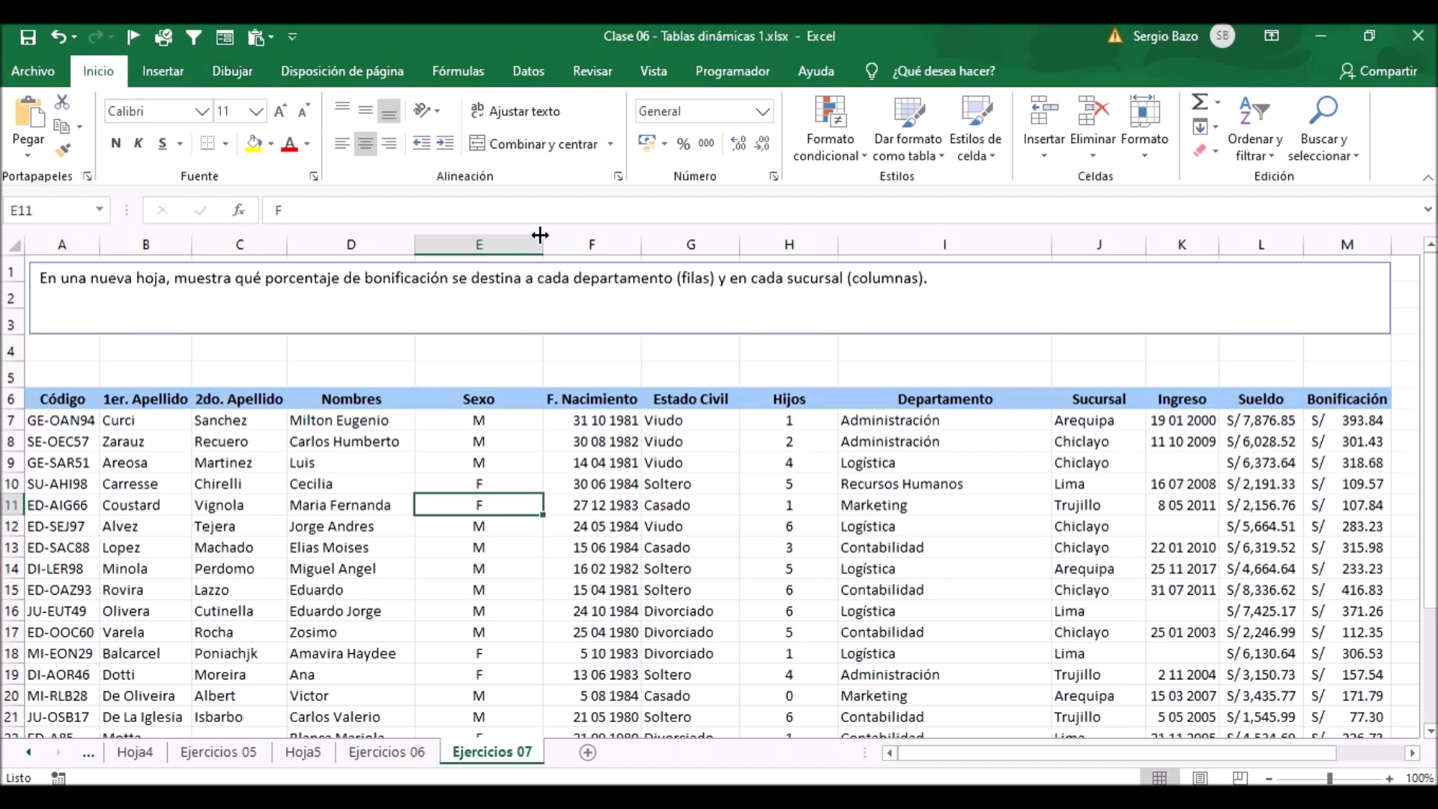
left_click(162, 70)
left_click(46, 123)
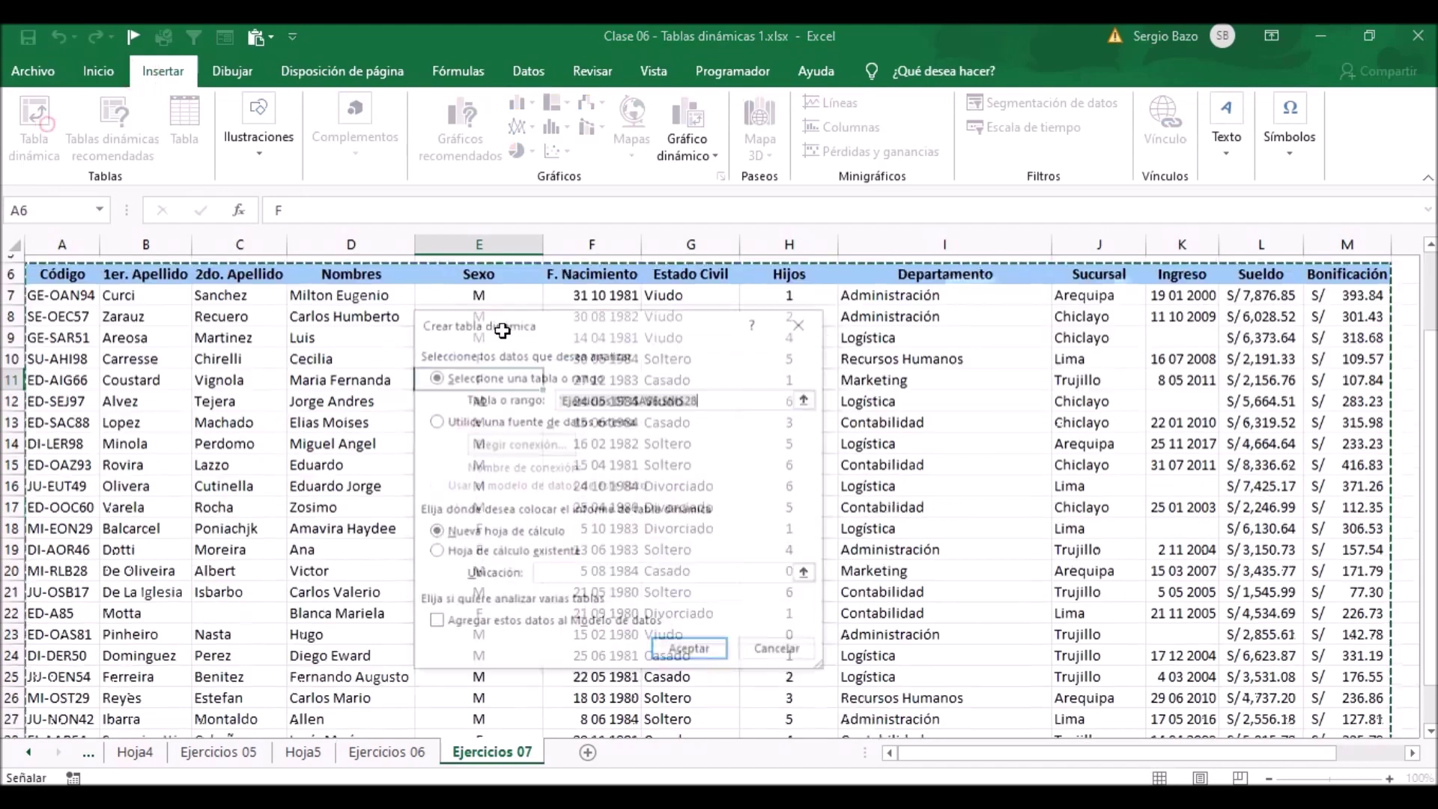
left_click(690, 650)
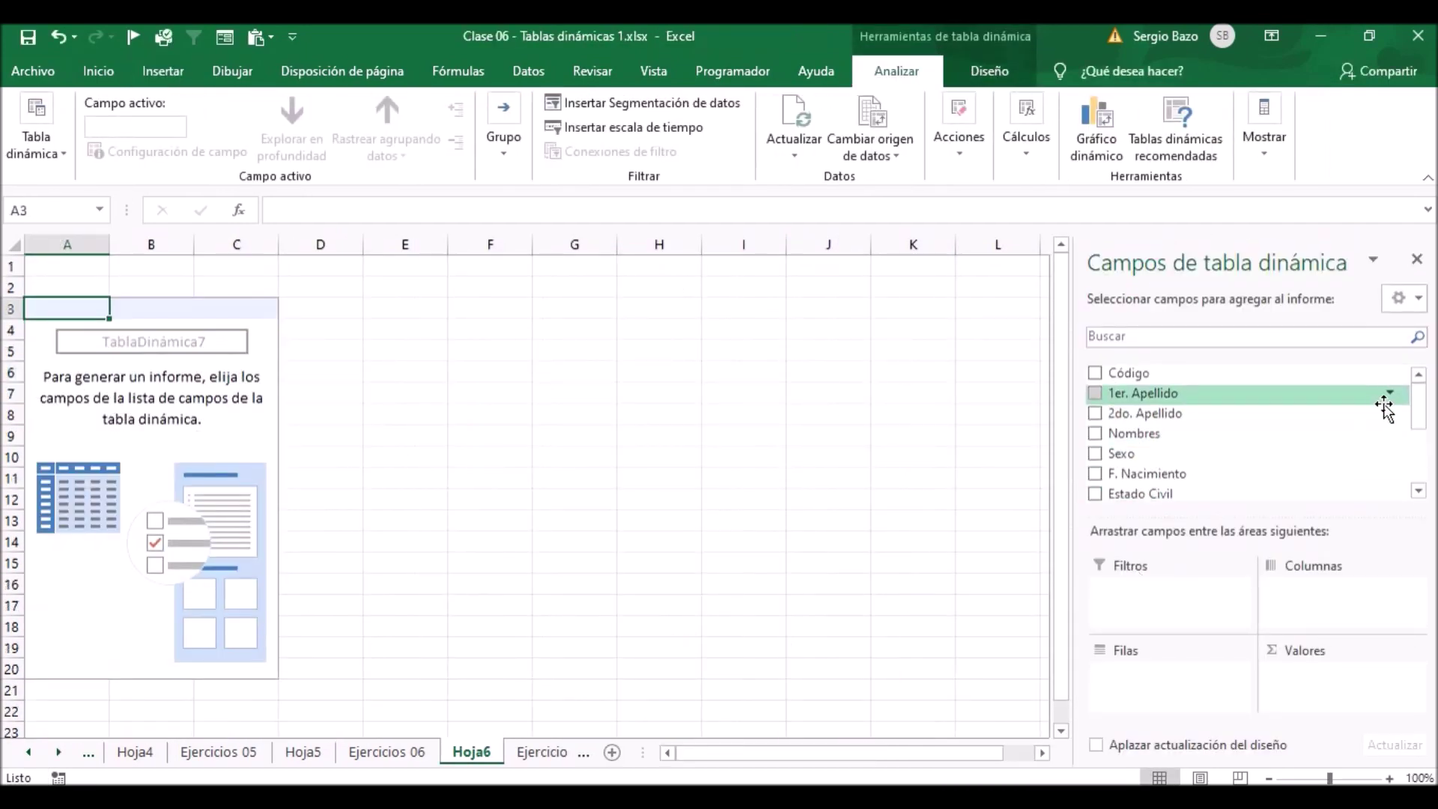
Put Departamento in Rows, Sucursal in Columns and Bonificación in Values.
left_click_drag(1422, 411, 1418, 442)
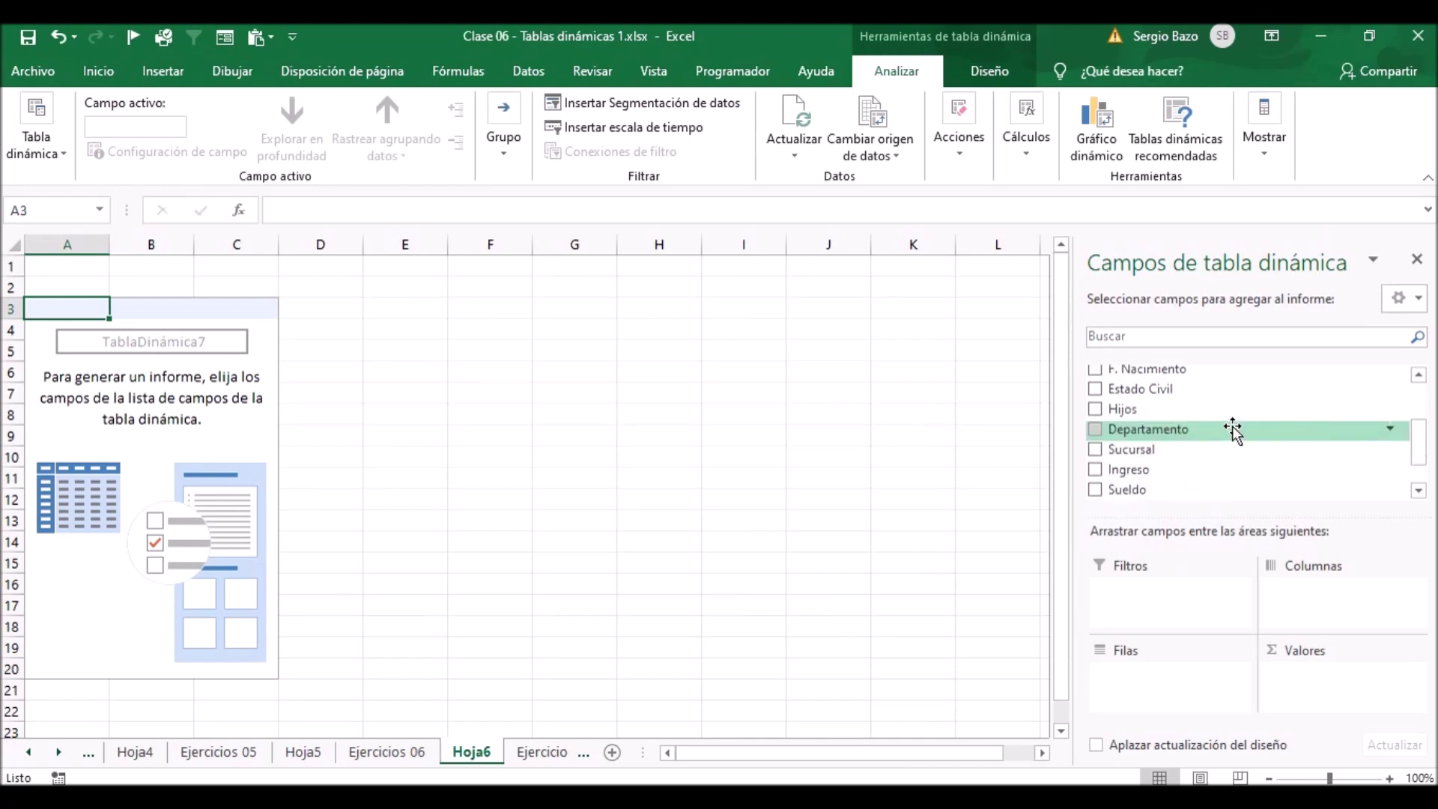
left_click_drag(1193, 429, 1168, 673)
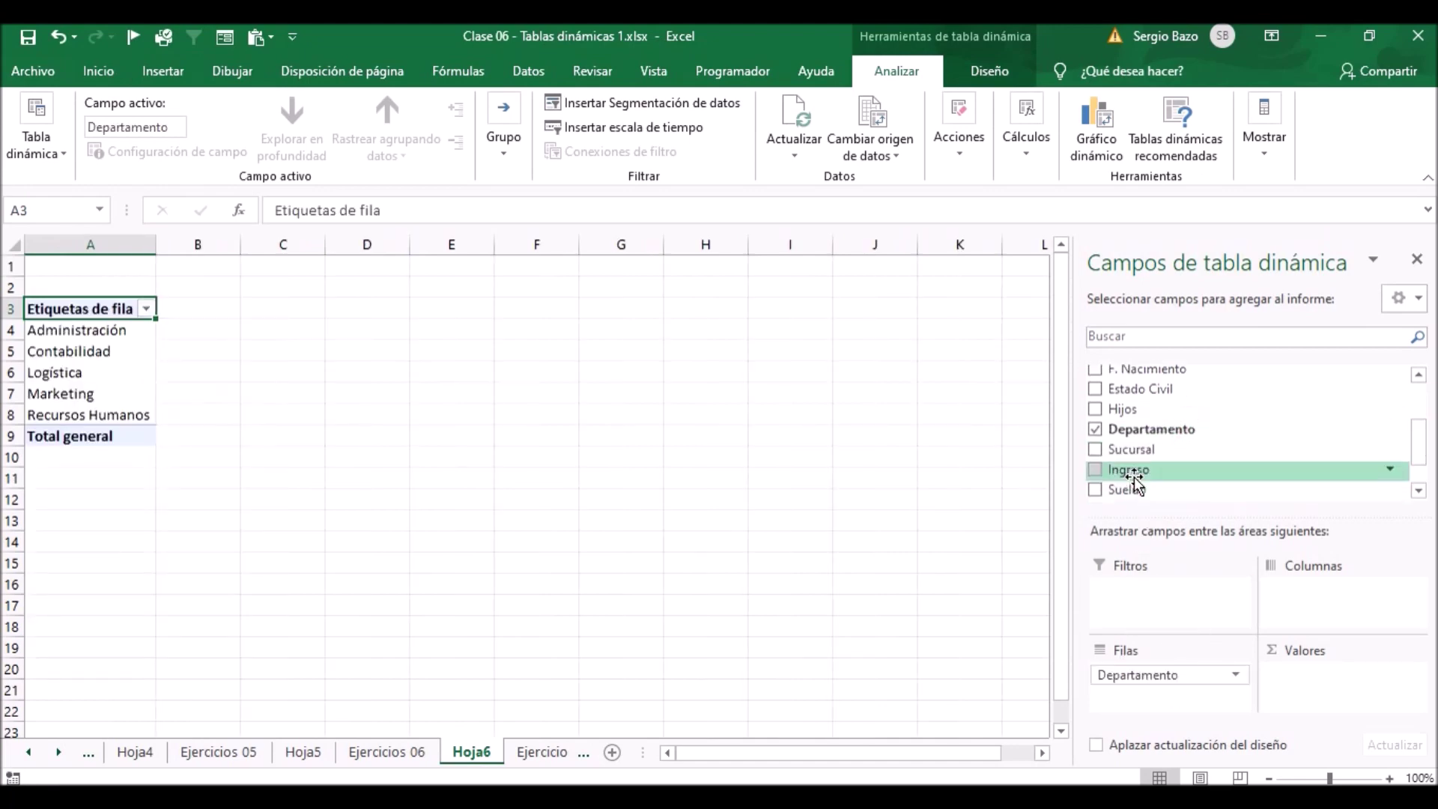
left_click_drag(1137, 452, 1321, 599)
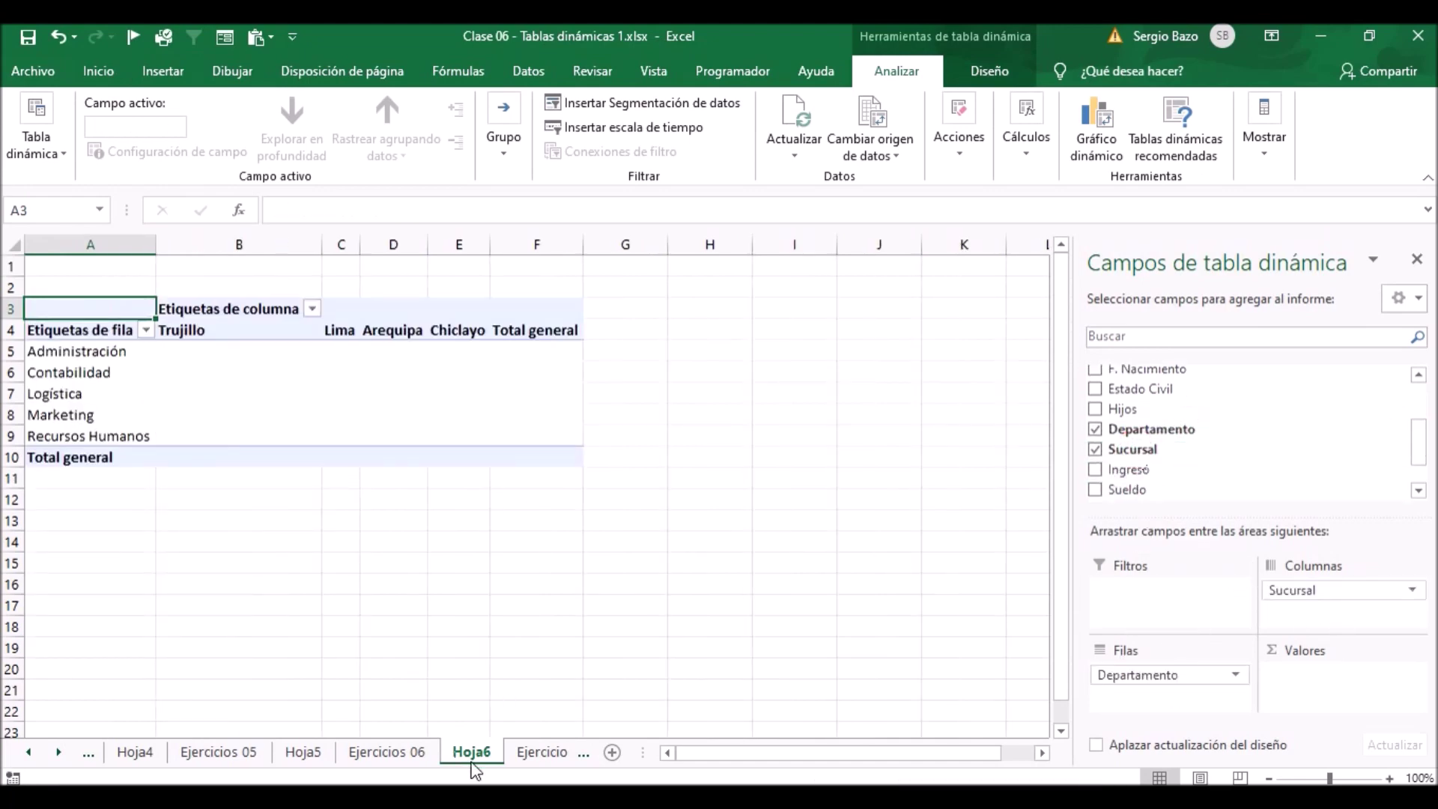
left_click_drag(1417, 456, 1417, 475)
mouse_move(1168, 460)
left_mouse_down()
mouse_move(1157, 500)
mouse_move(1304, 685)
left_mouse_up()
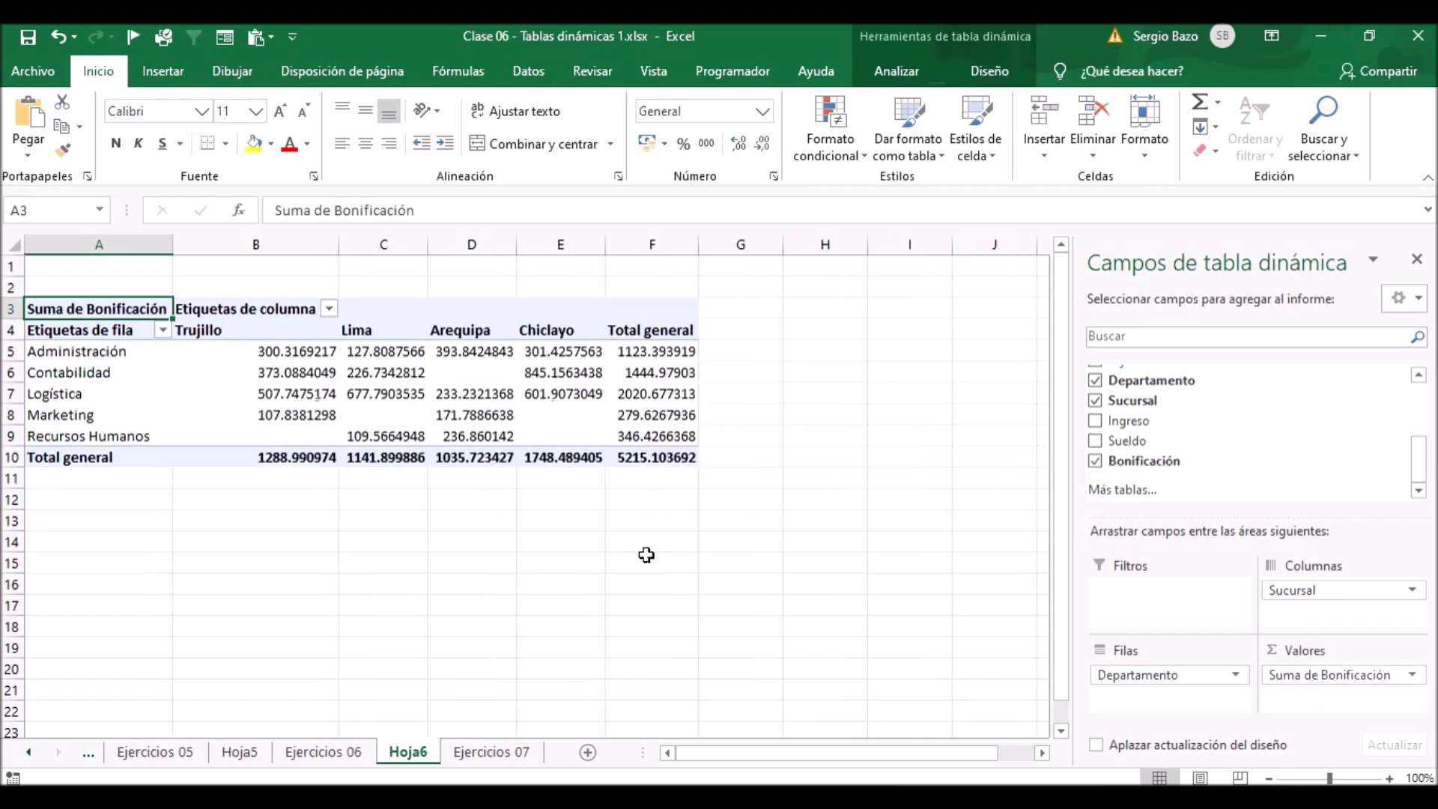
Set Suma de Bonificación to show values as % del total general.
left_click(1344, 677)
left_click(1321, 651)
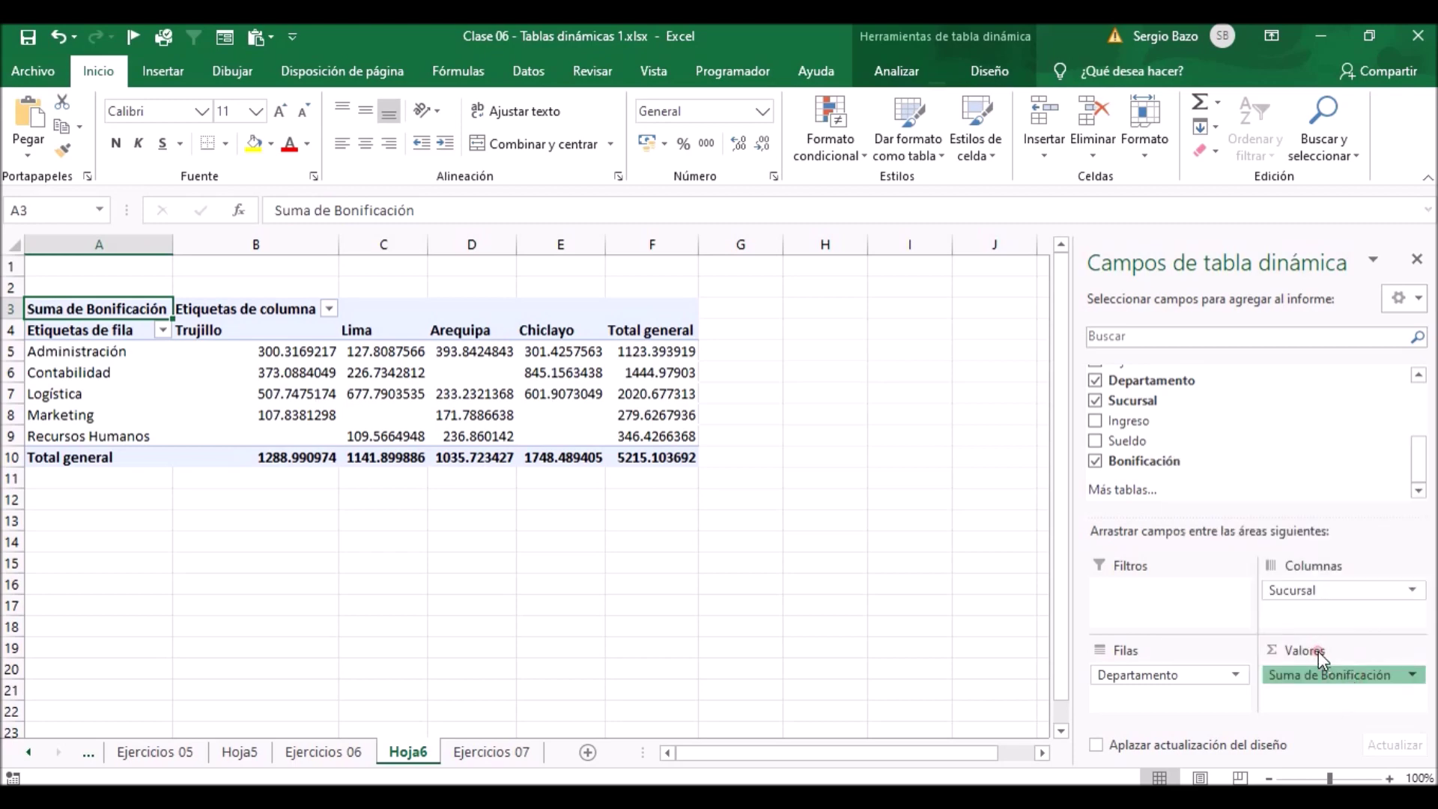
left_click(599, 429)
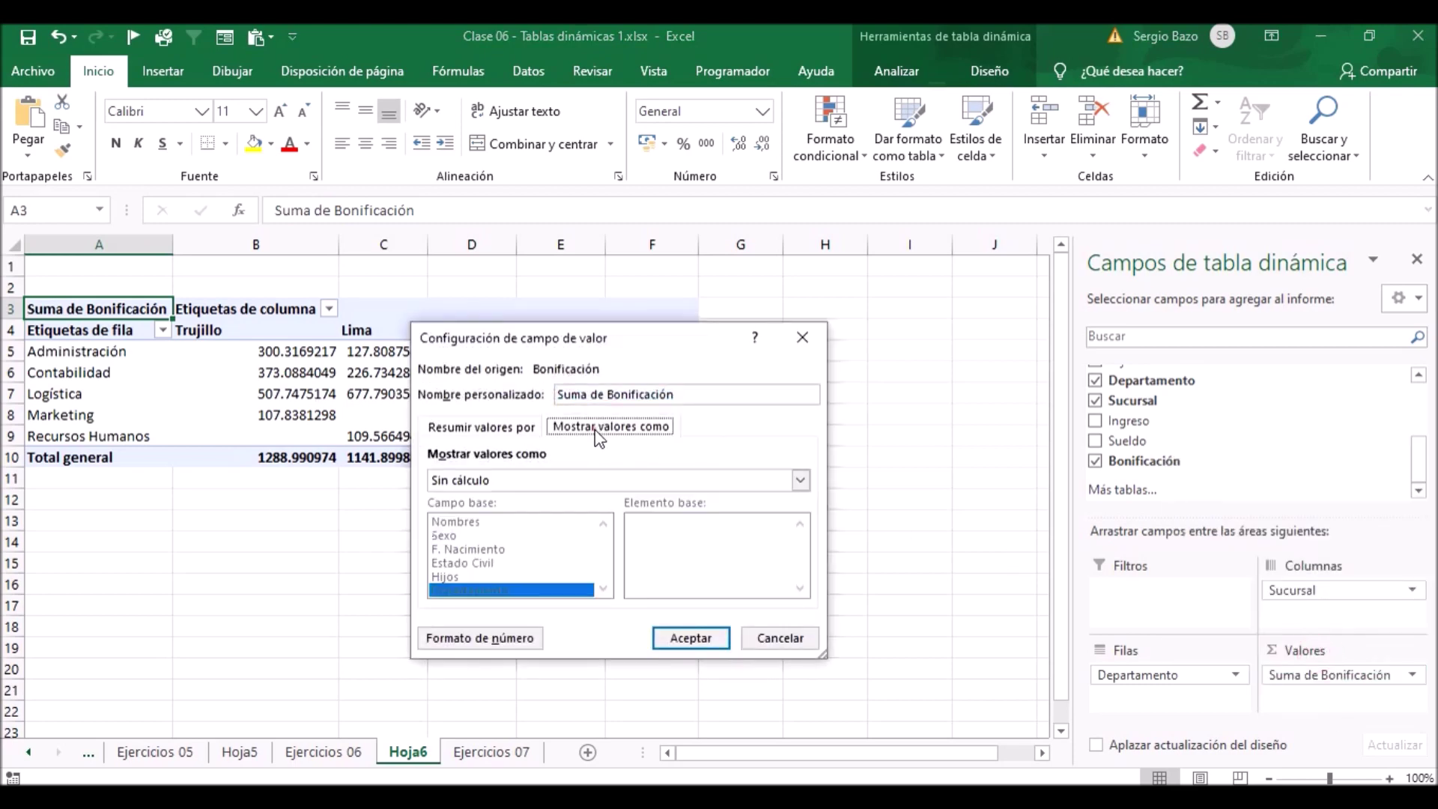
left_click(592, 480)
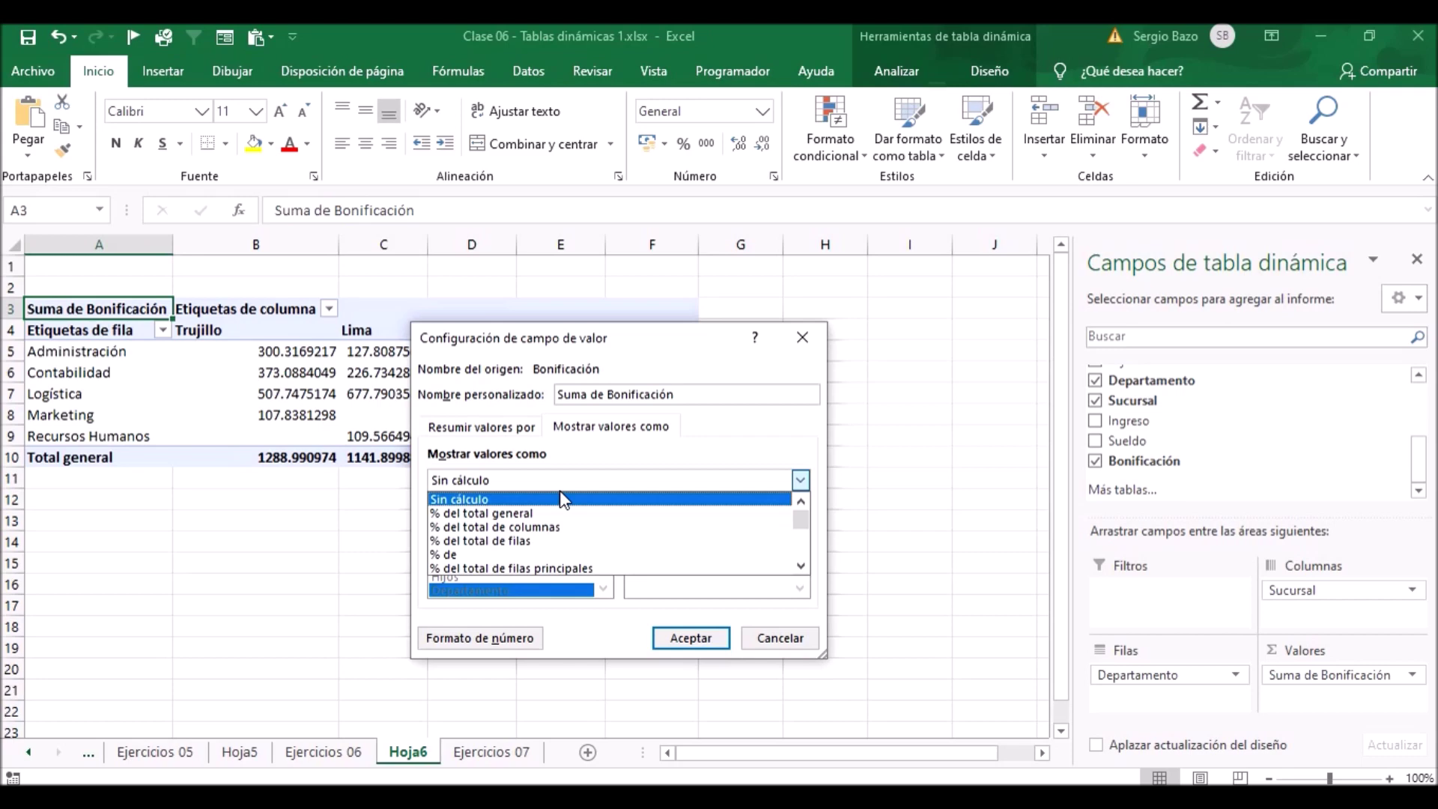
left_click(557, 333)
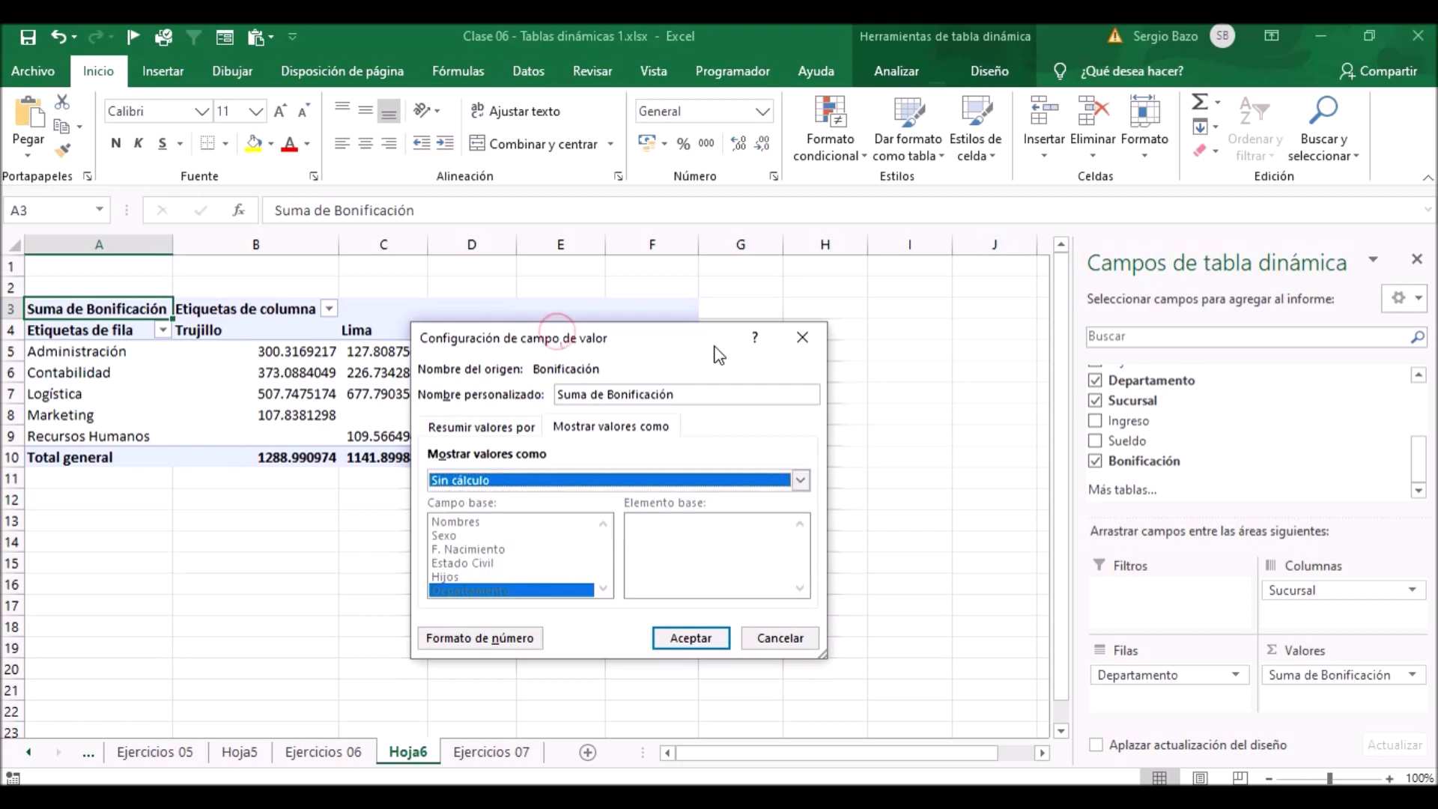
left_click_drag(632, 344, 974, 291)
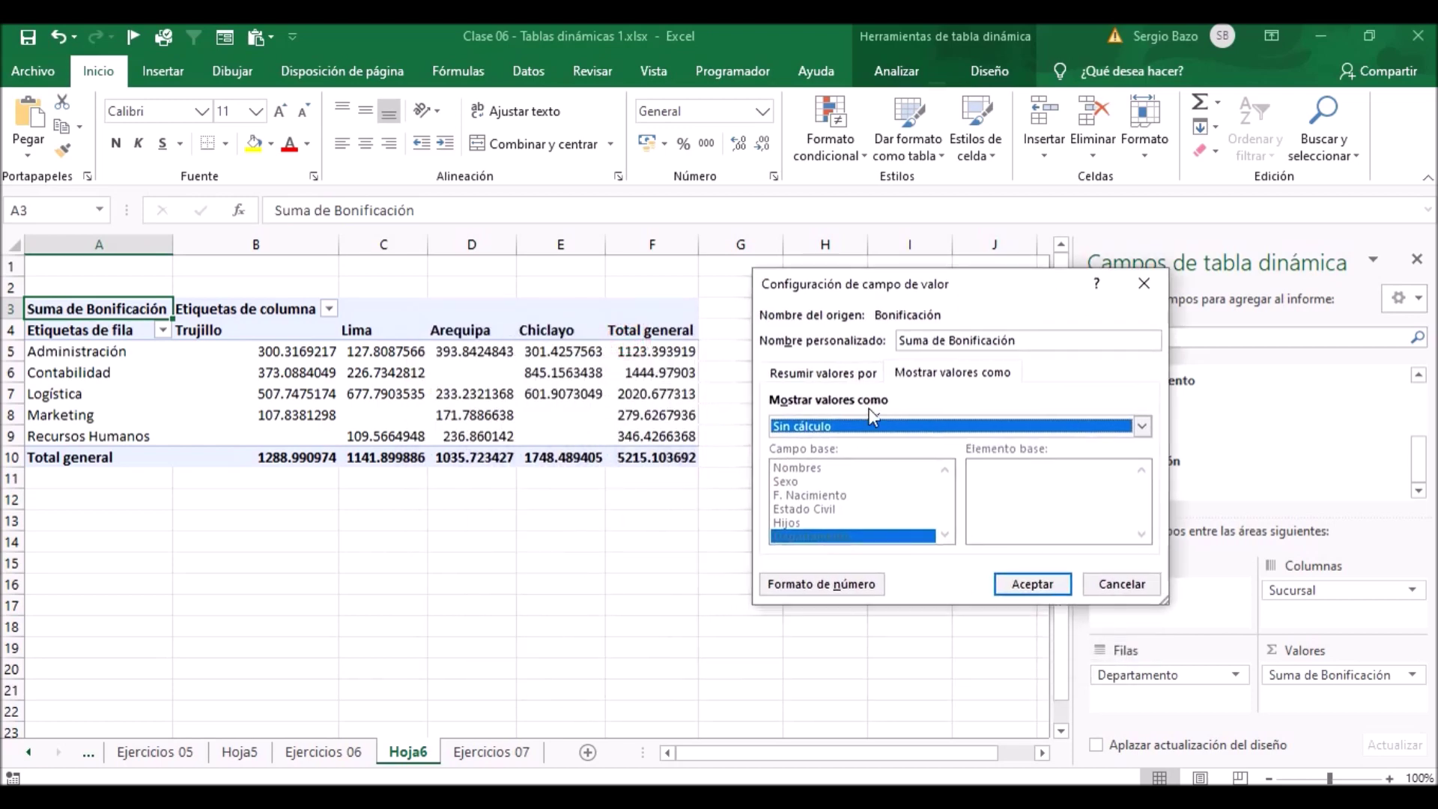
left_click(870, 426)
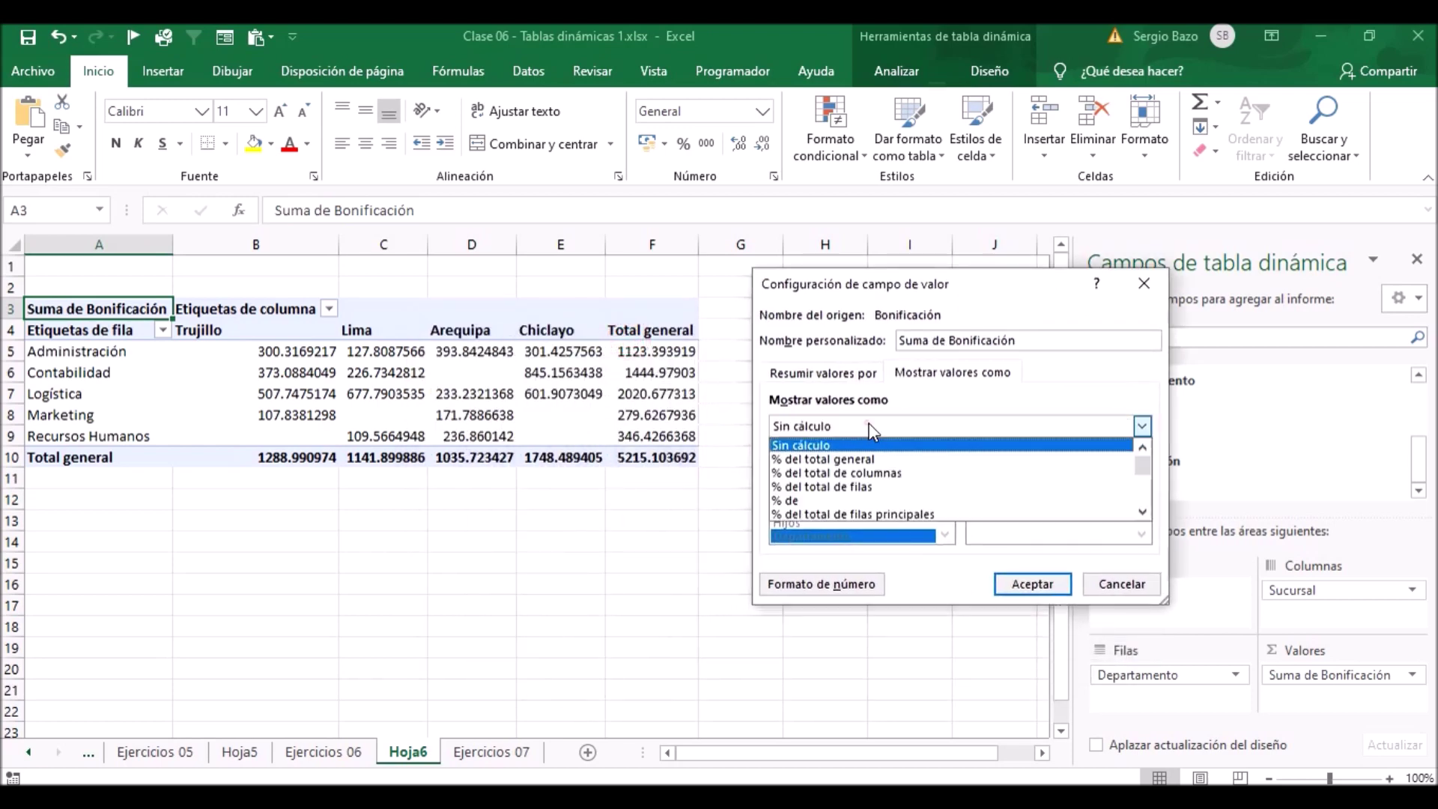
left_click(836, 461)
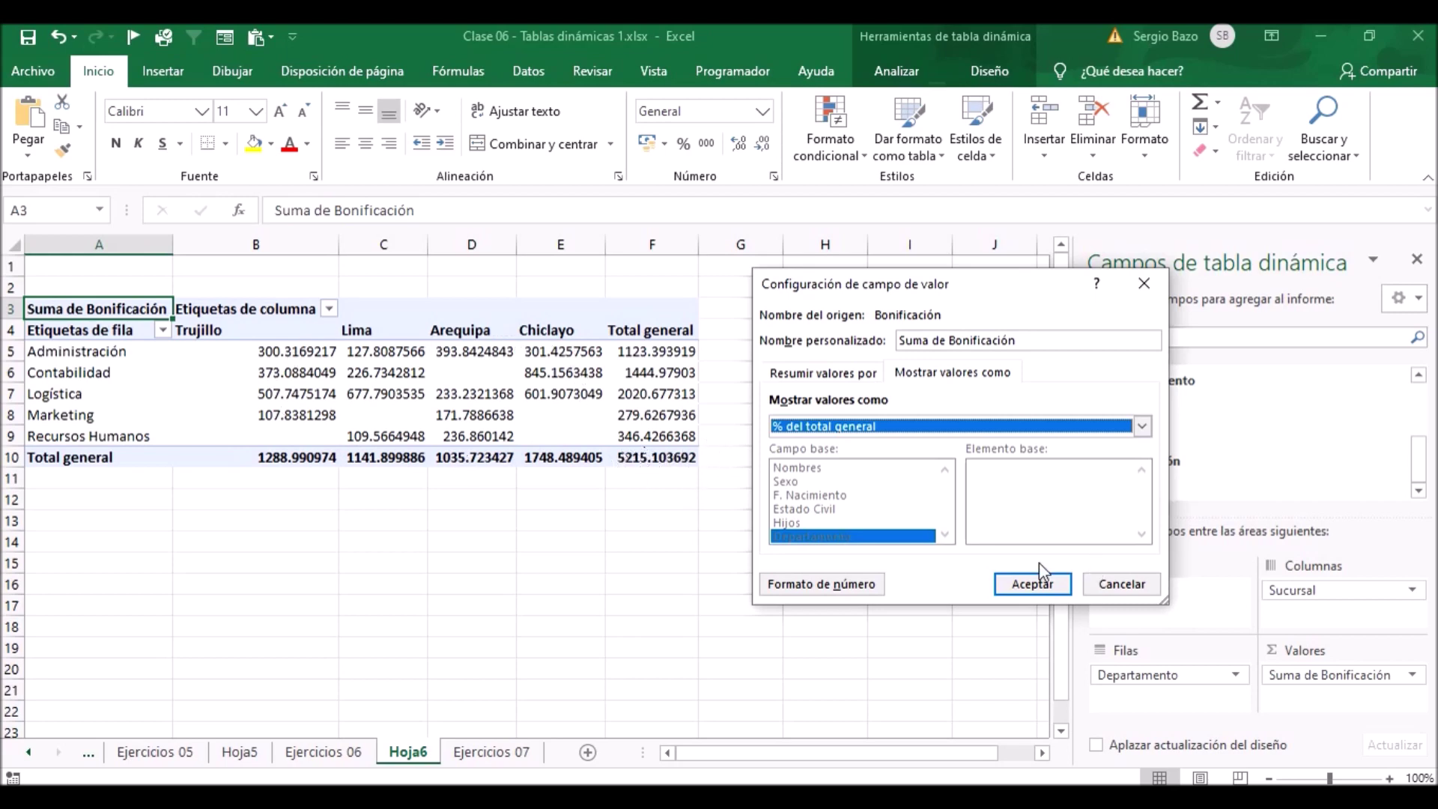
left_click(1033, 584)
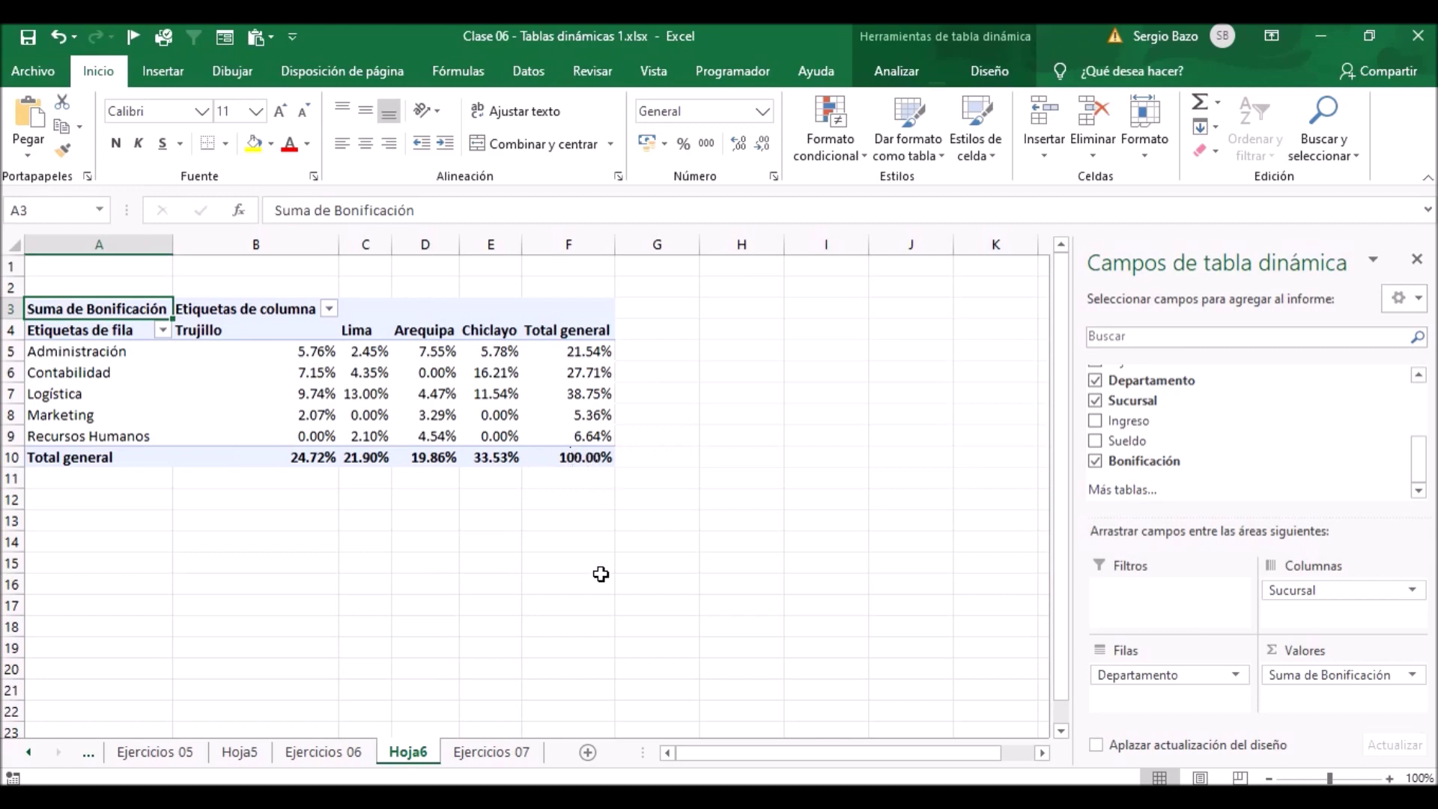
Change Suma de Bonificación to show values as % del total de columnas.
left_click(1319, 674)
left_click(1303, 648)
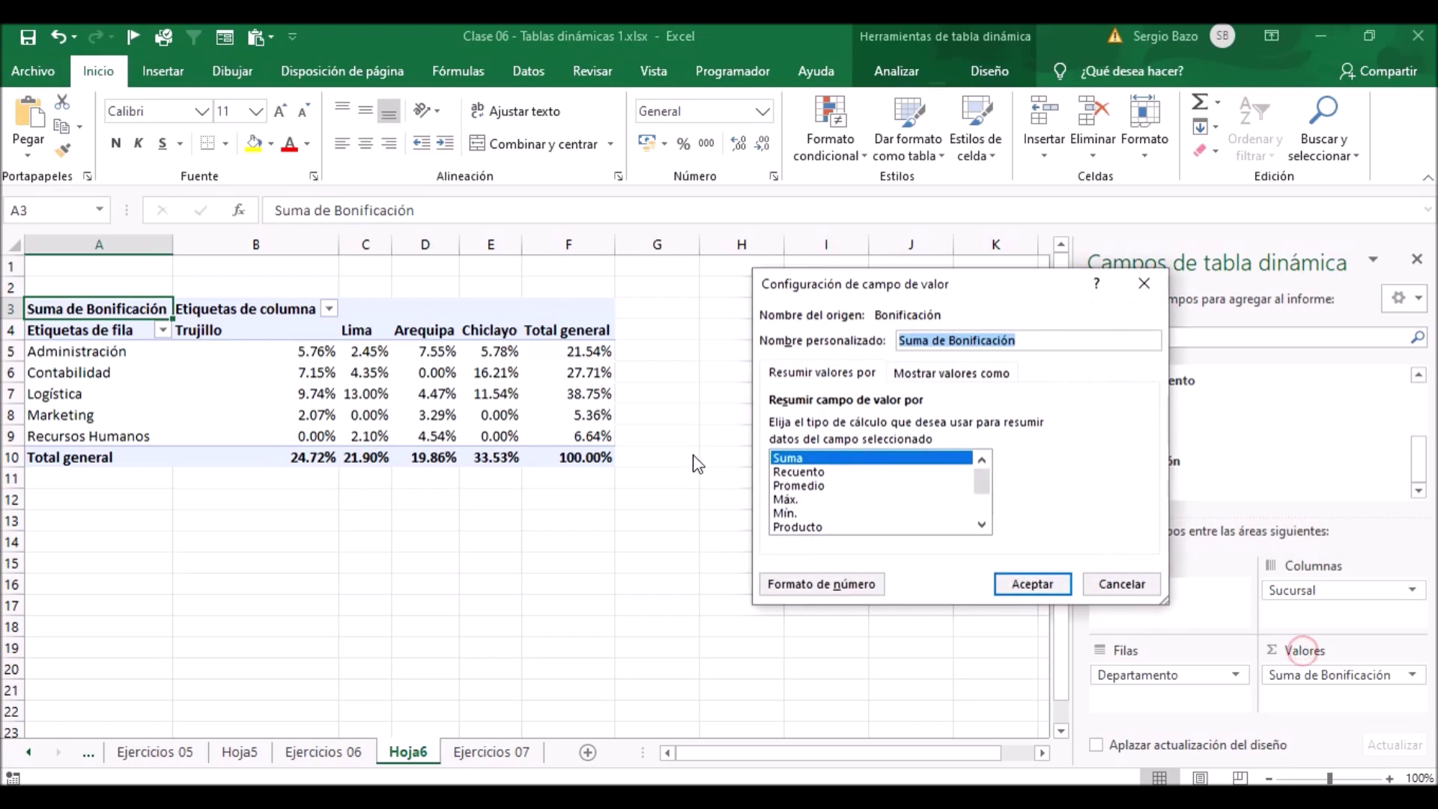
left_click(958, 372)
left_click(833, 427)
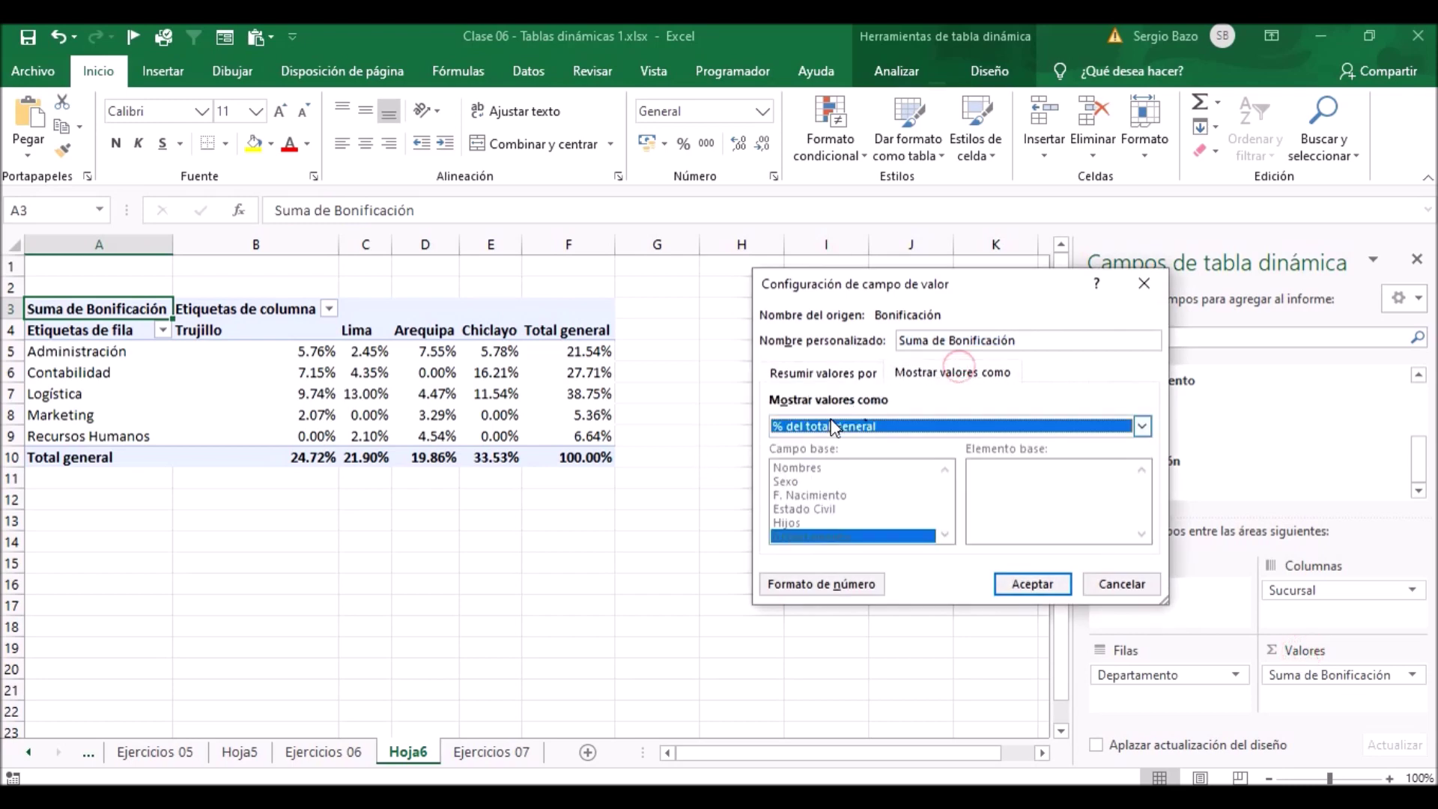
left_click(833, 427)
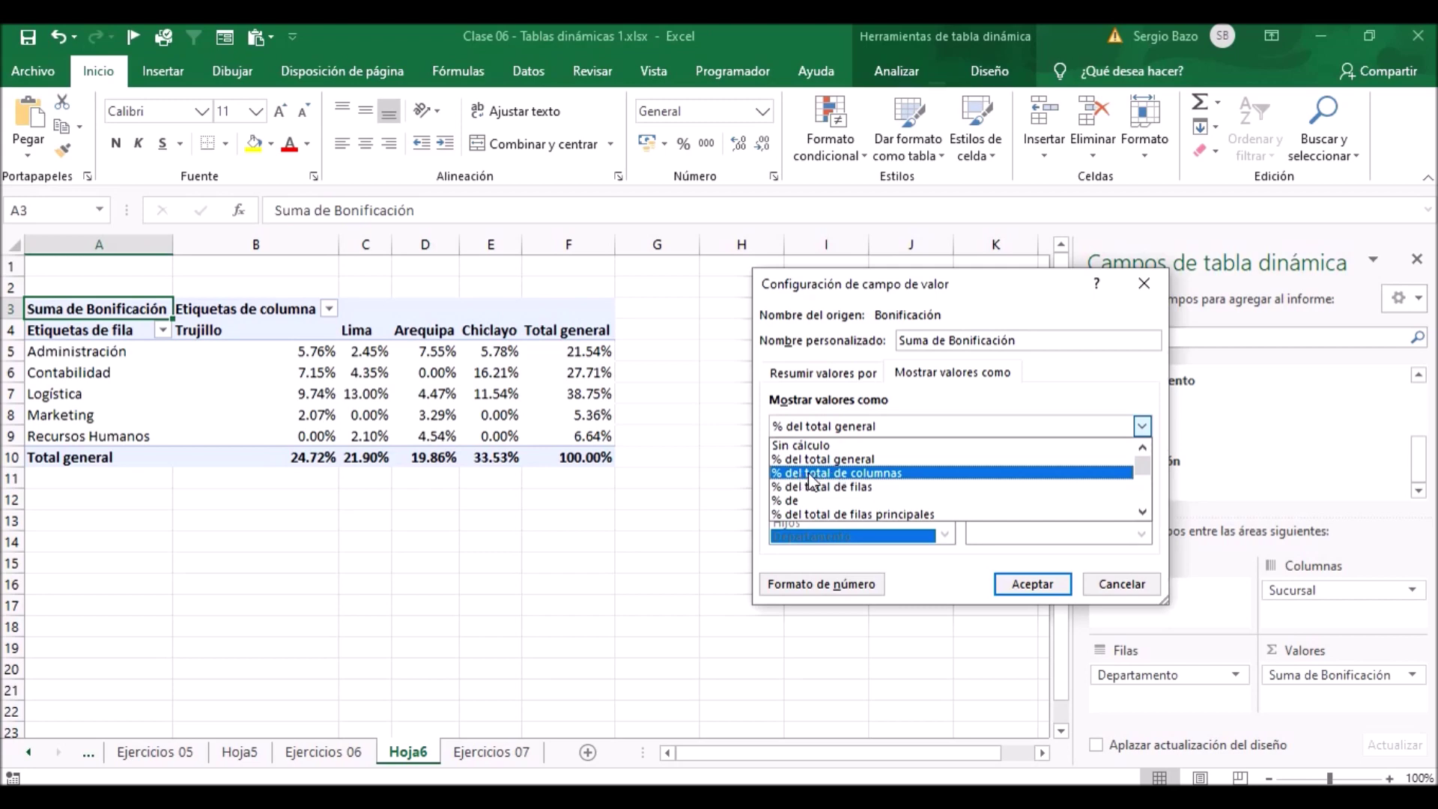
left_click(815, 479)
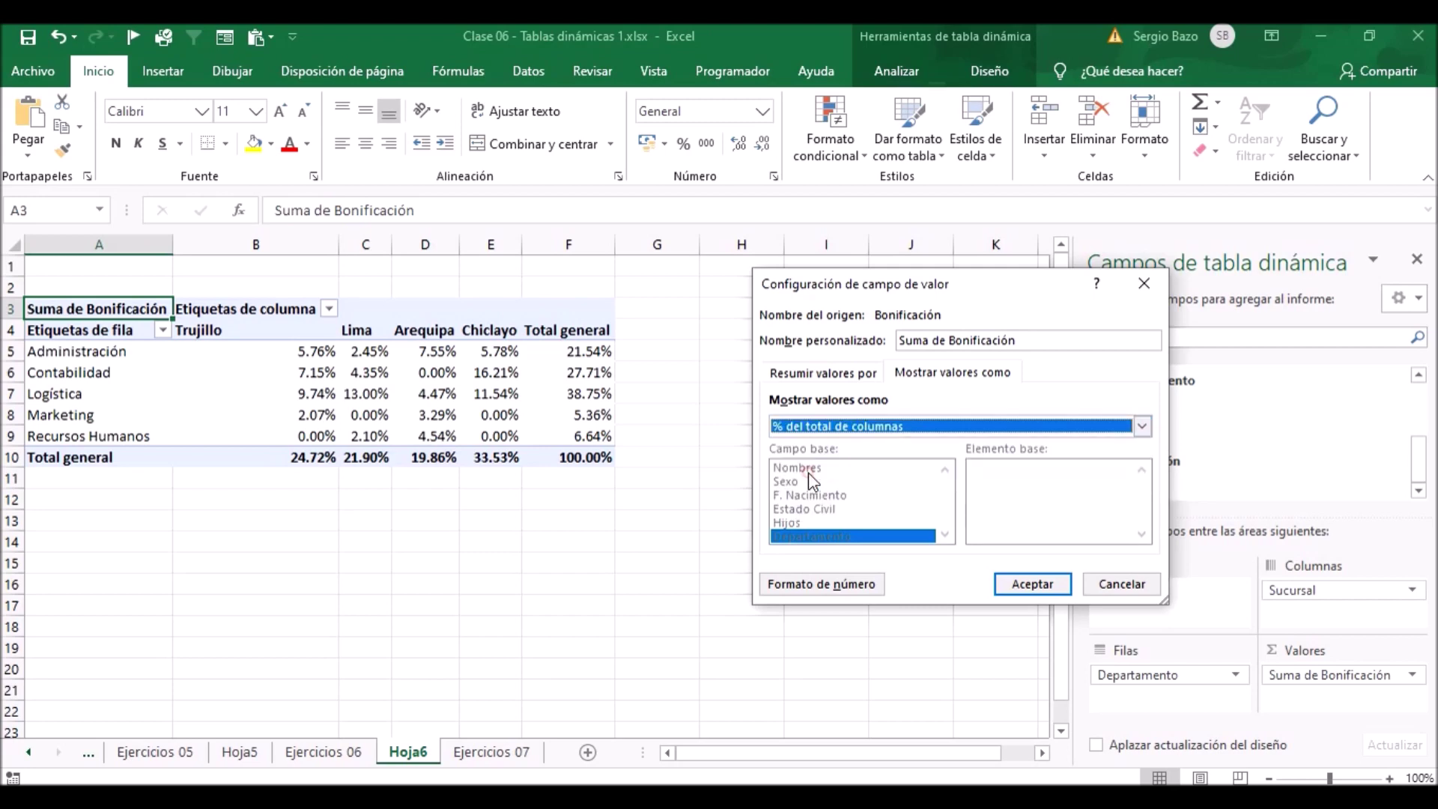
left_click(1036, 586)
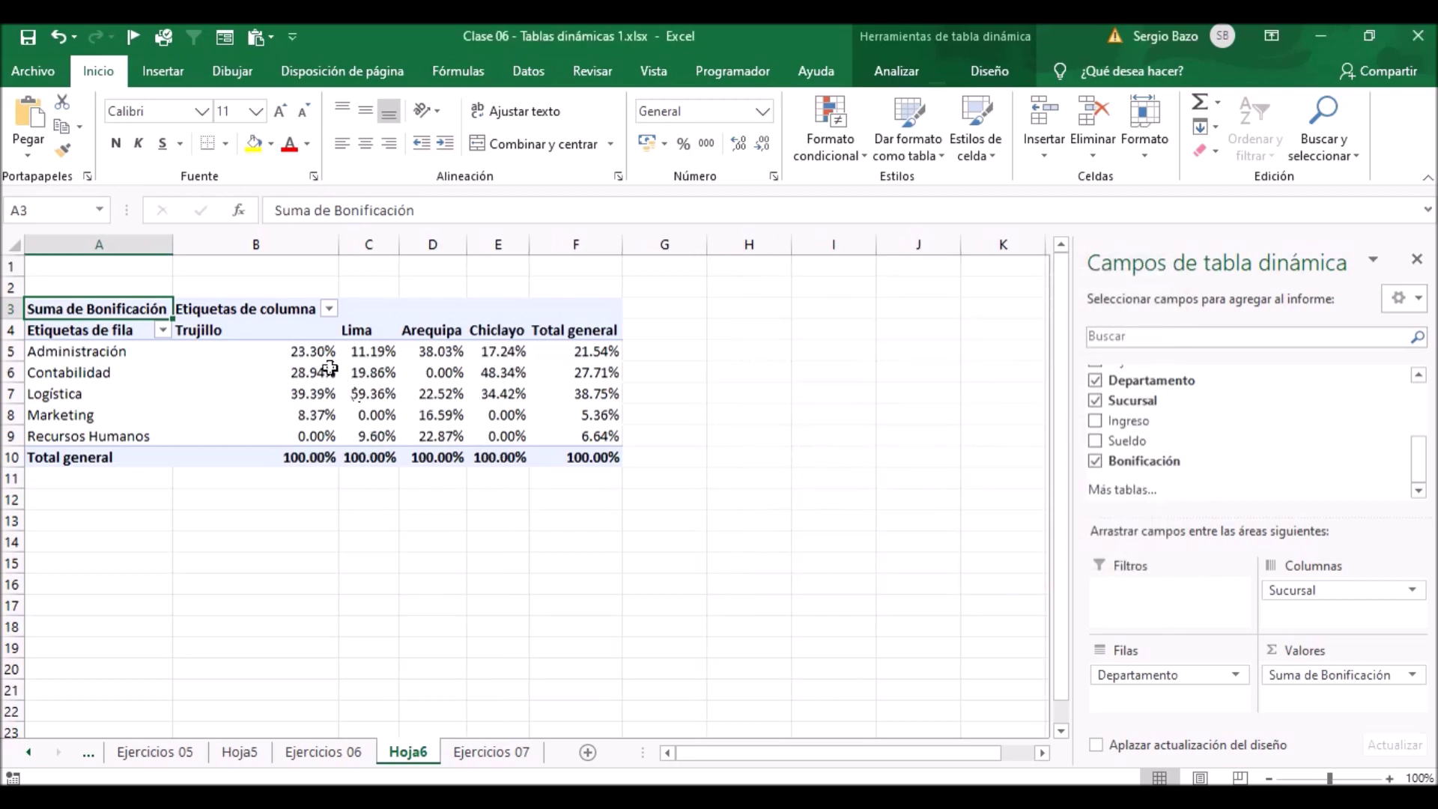
Check that each Sucursal column, Trujillo through Total general, totals 100%.
left_click_drag(319, 351, 318, 457)
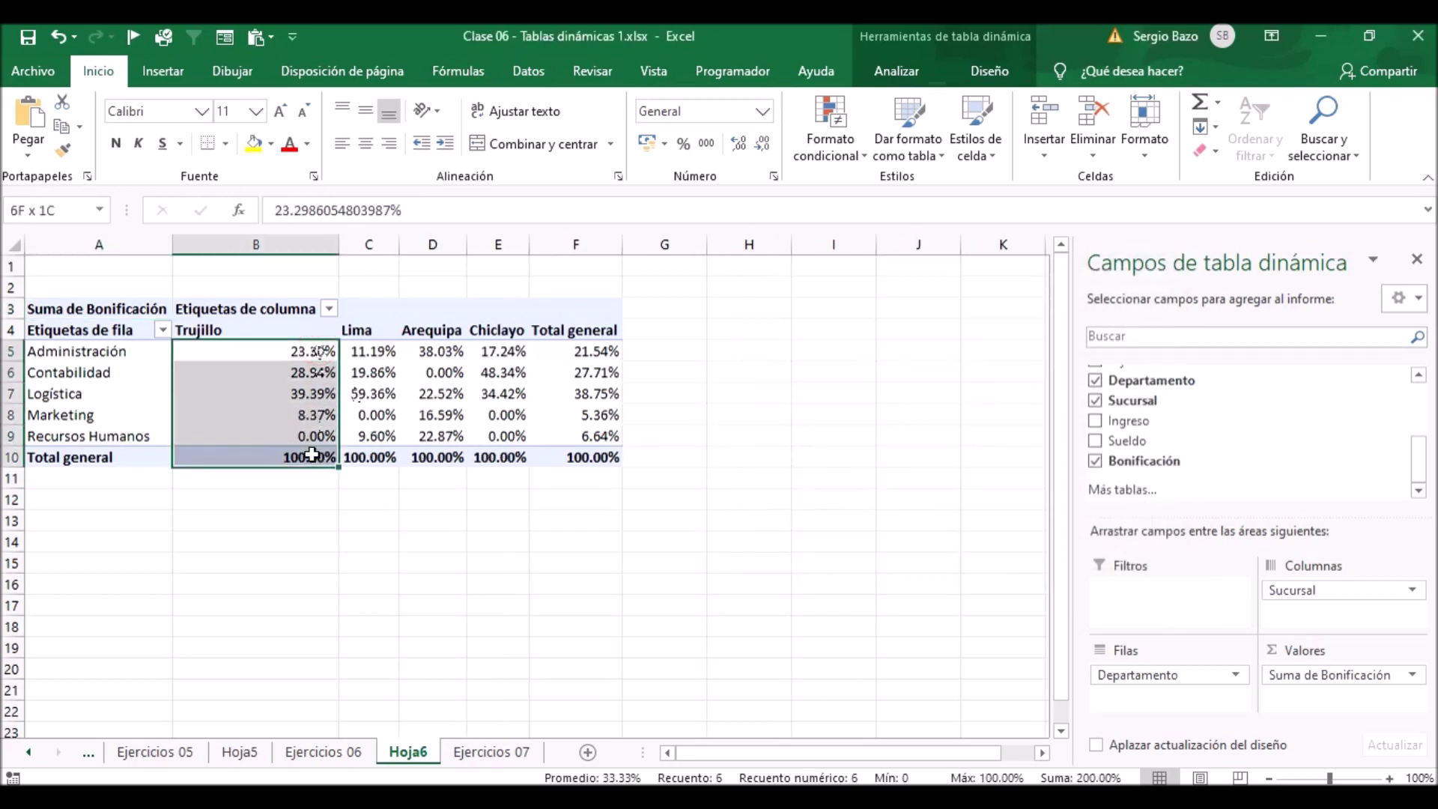
left_click_drag(374, 351, 369, 457)
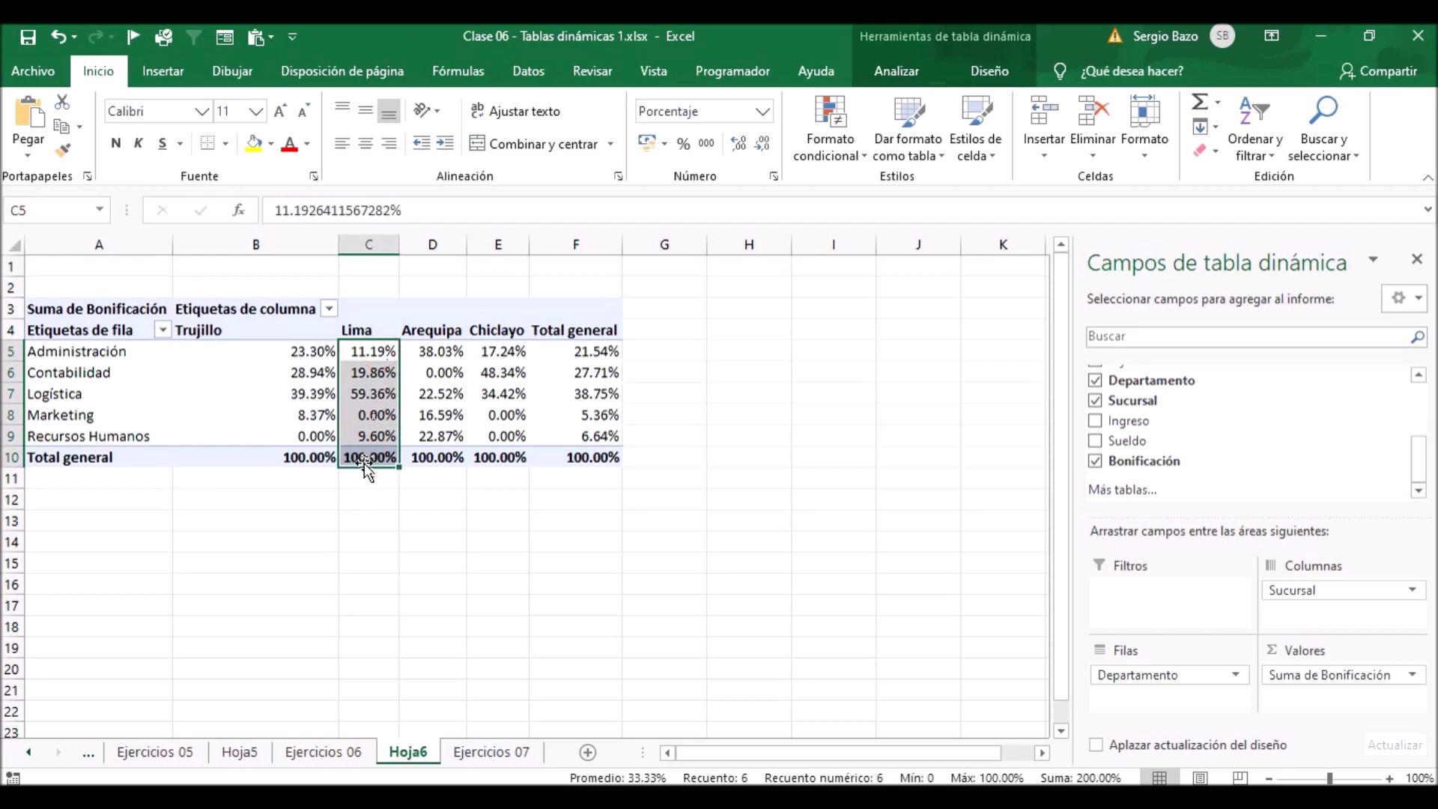
left_click(369, 456)
left_click(427, 457)
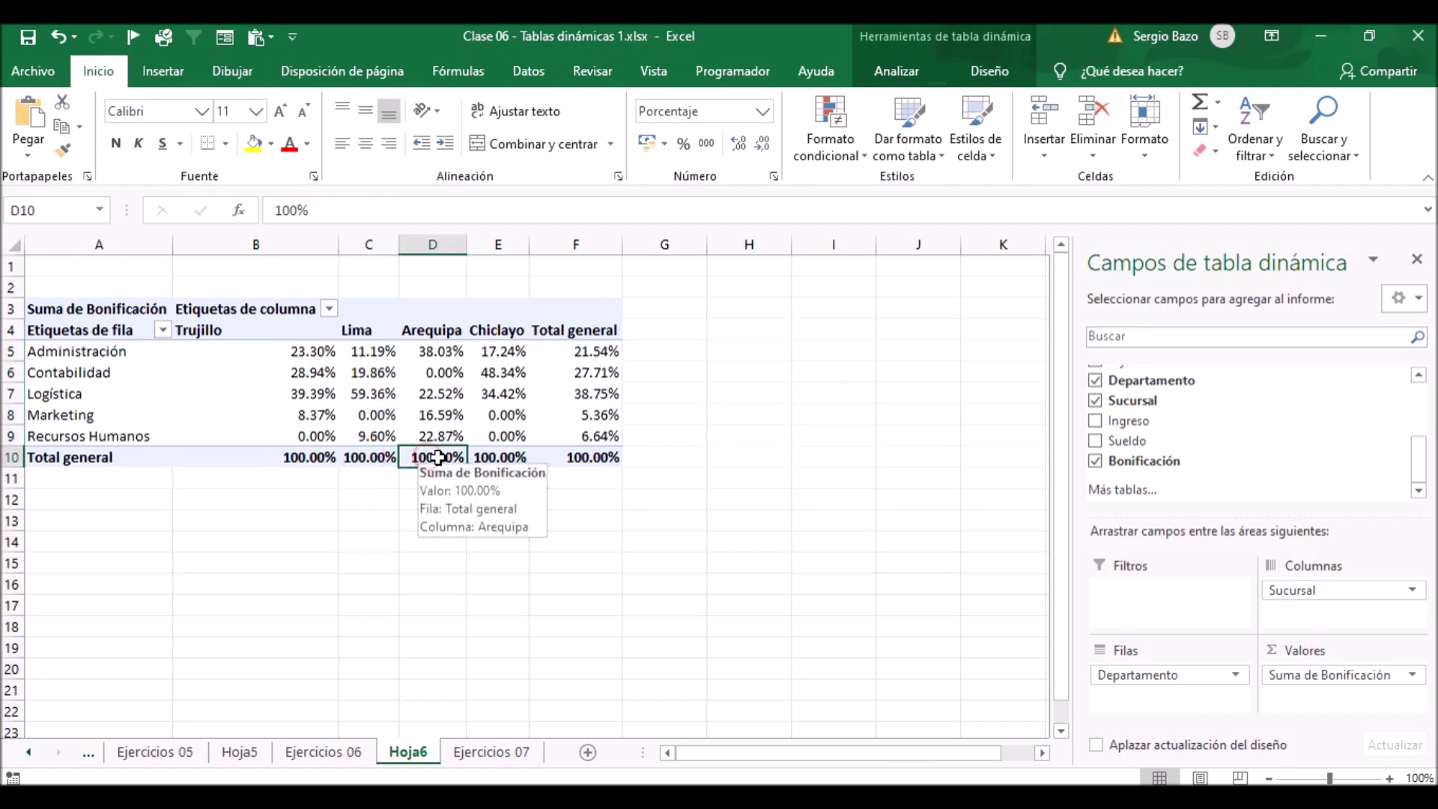
left_click_drag(427, 457, 438, 352)
left_click_drag(604, 352, 609, 458)
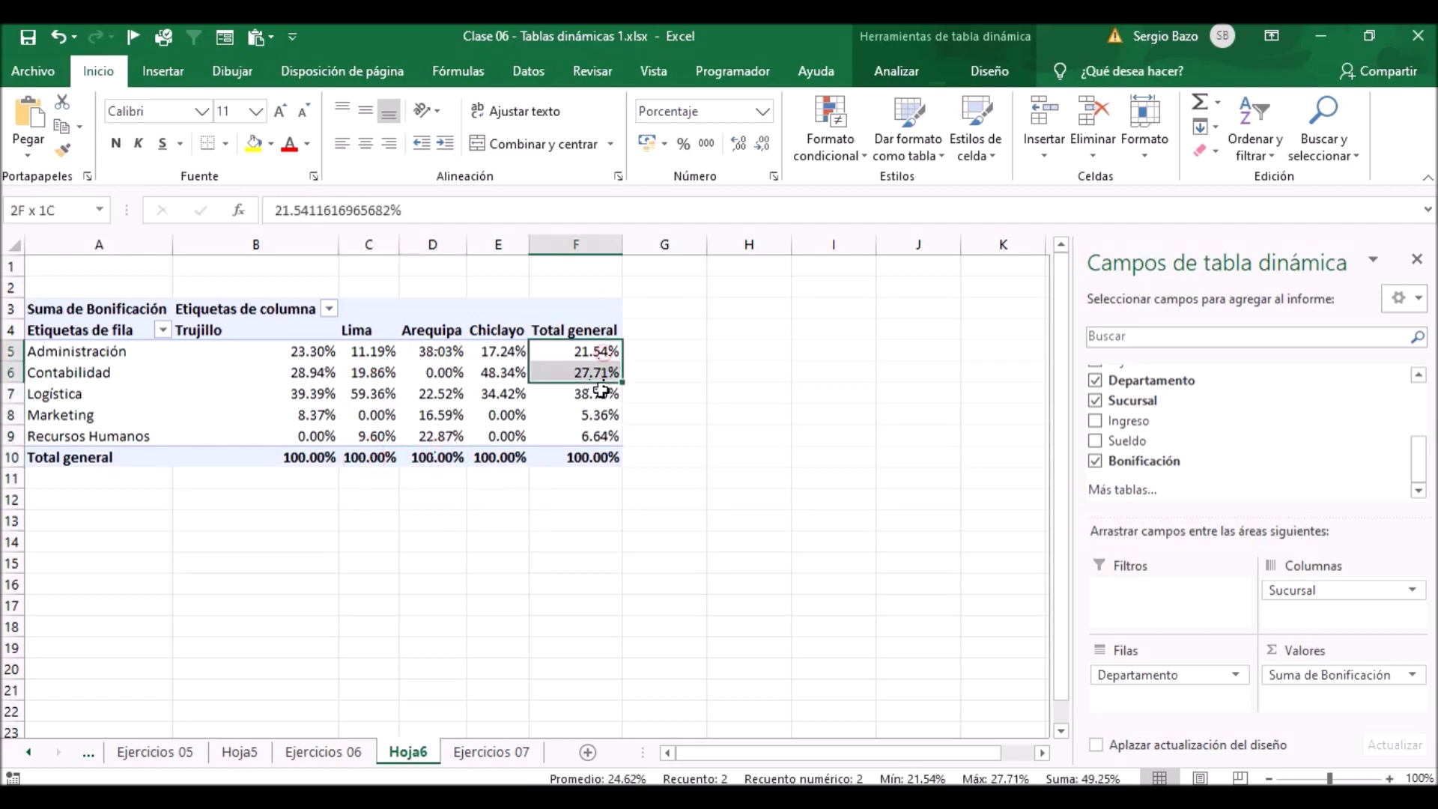
left_click(609, 459)
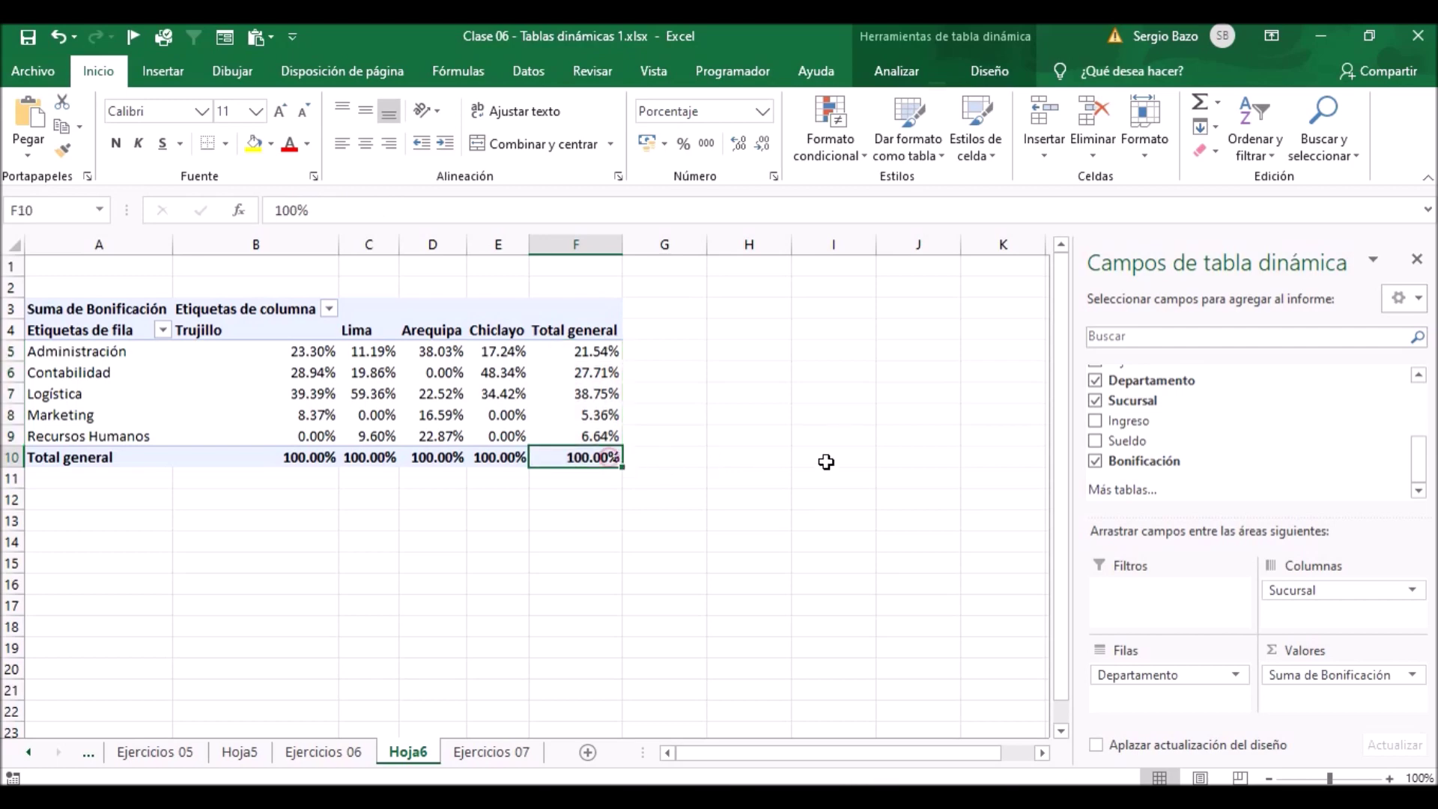
left_click(1300, 676)
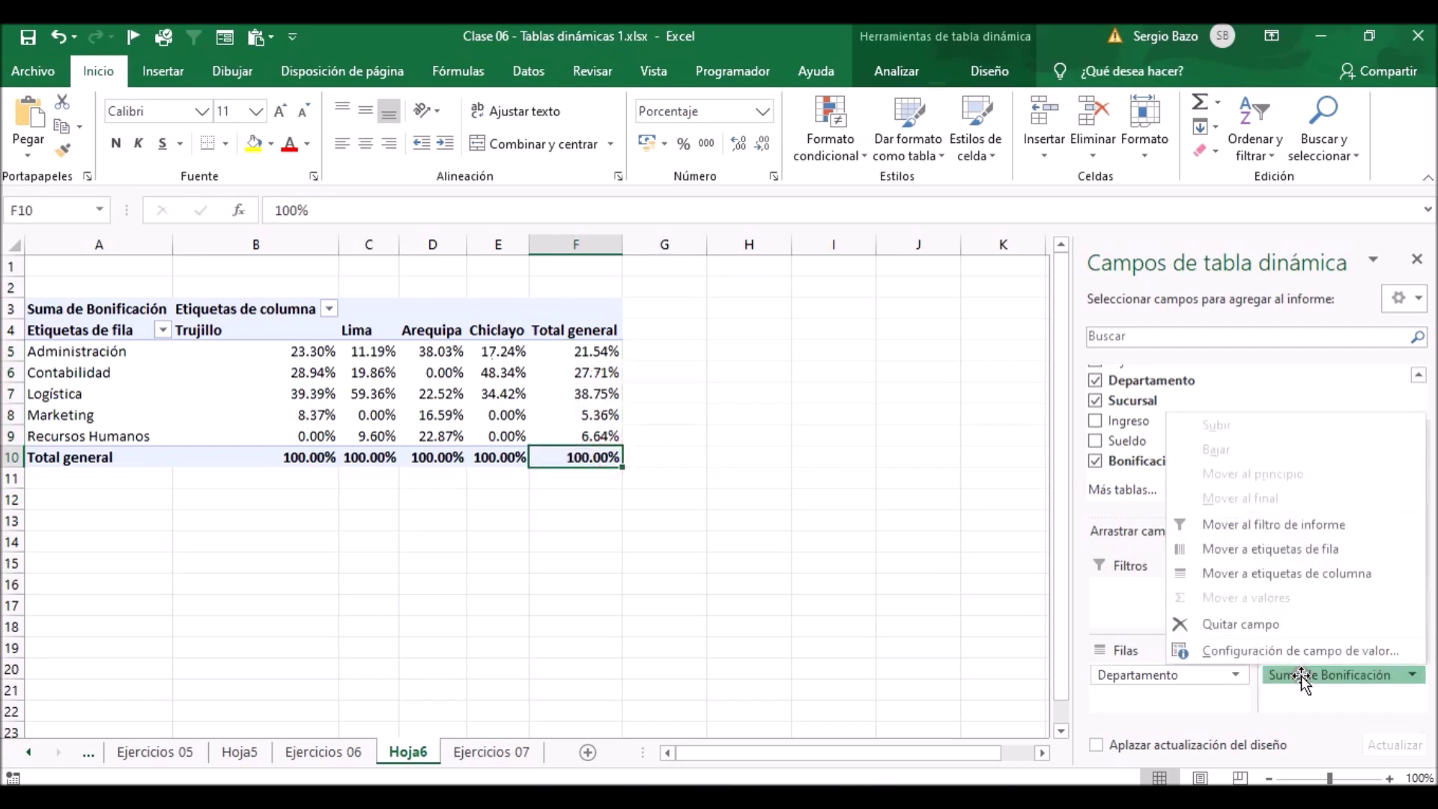
Change Suma de Bonificación to show values as % del total de filas.
left_click(1302, 655)
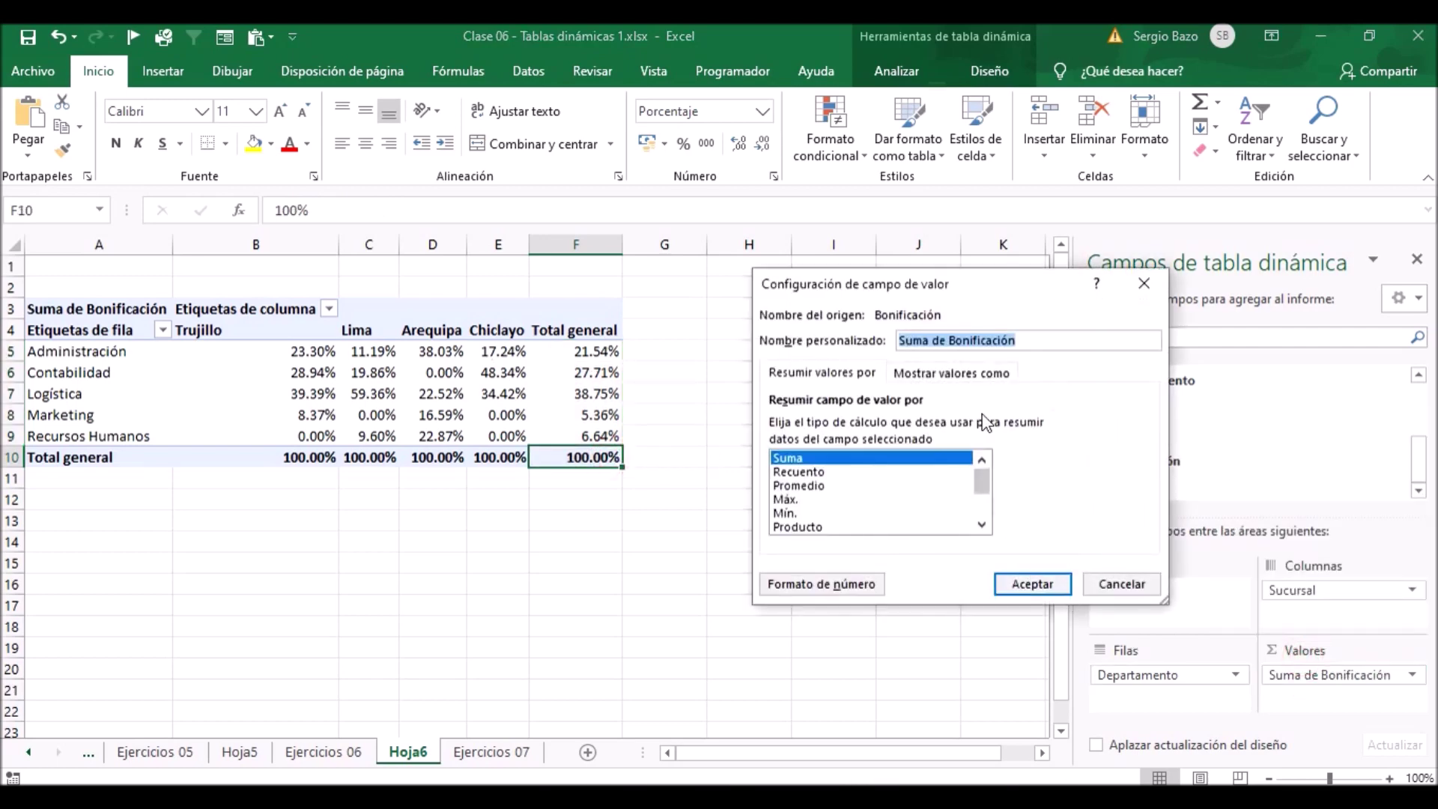
left_click(966, 373)
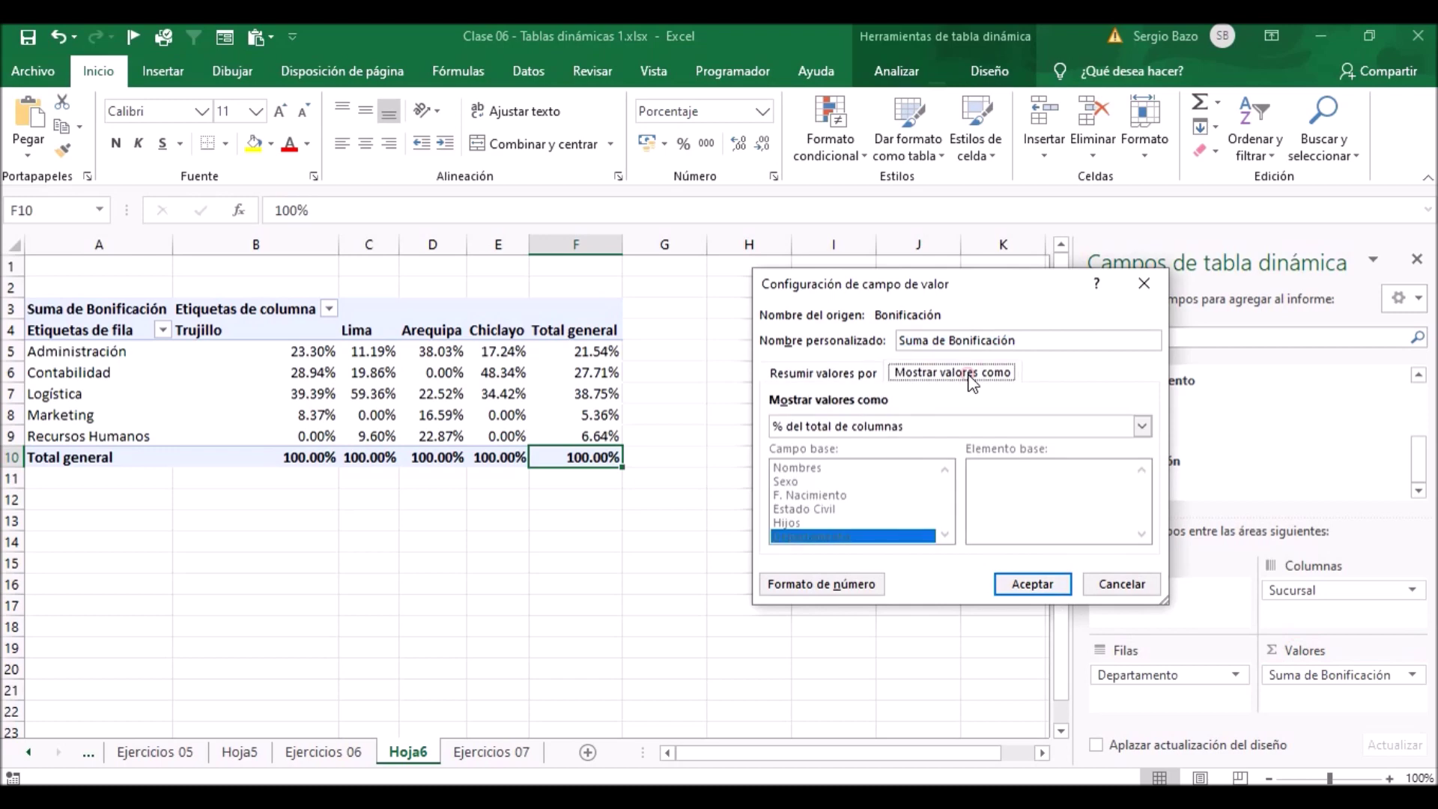
left_click(866, 424)
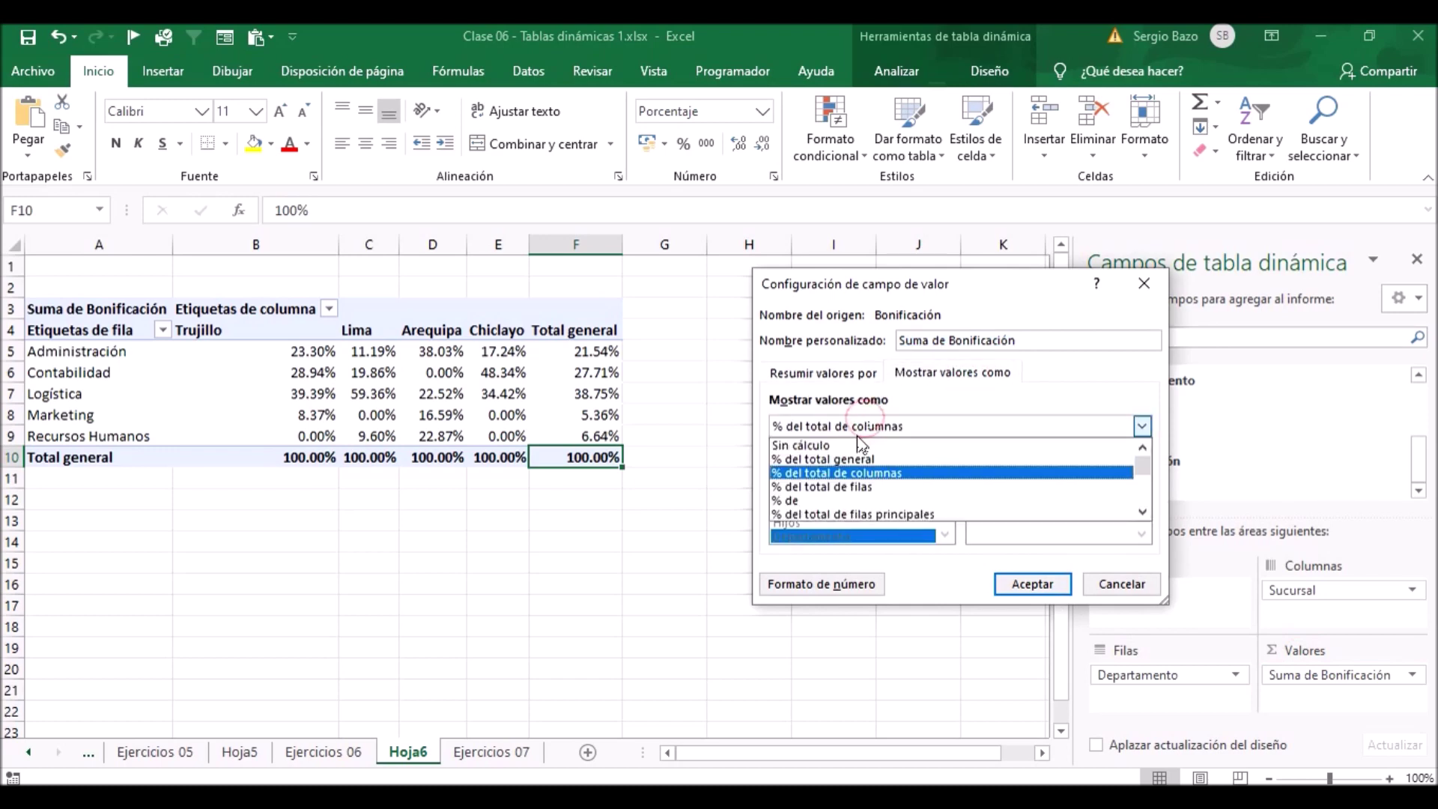
left_click(830, 488)
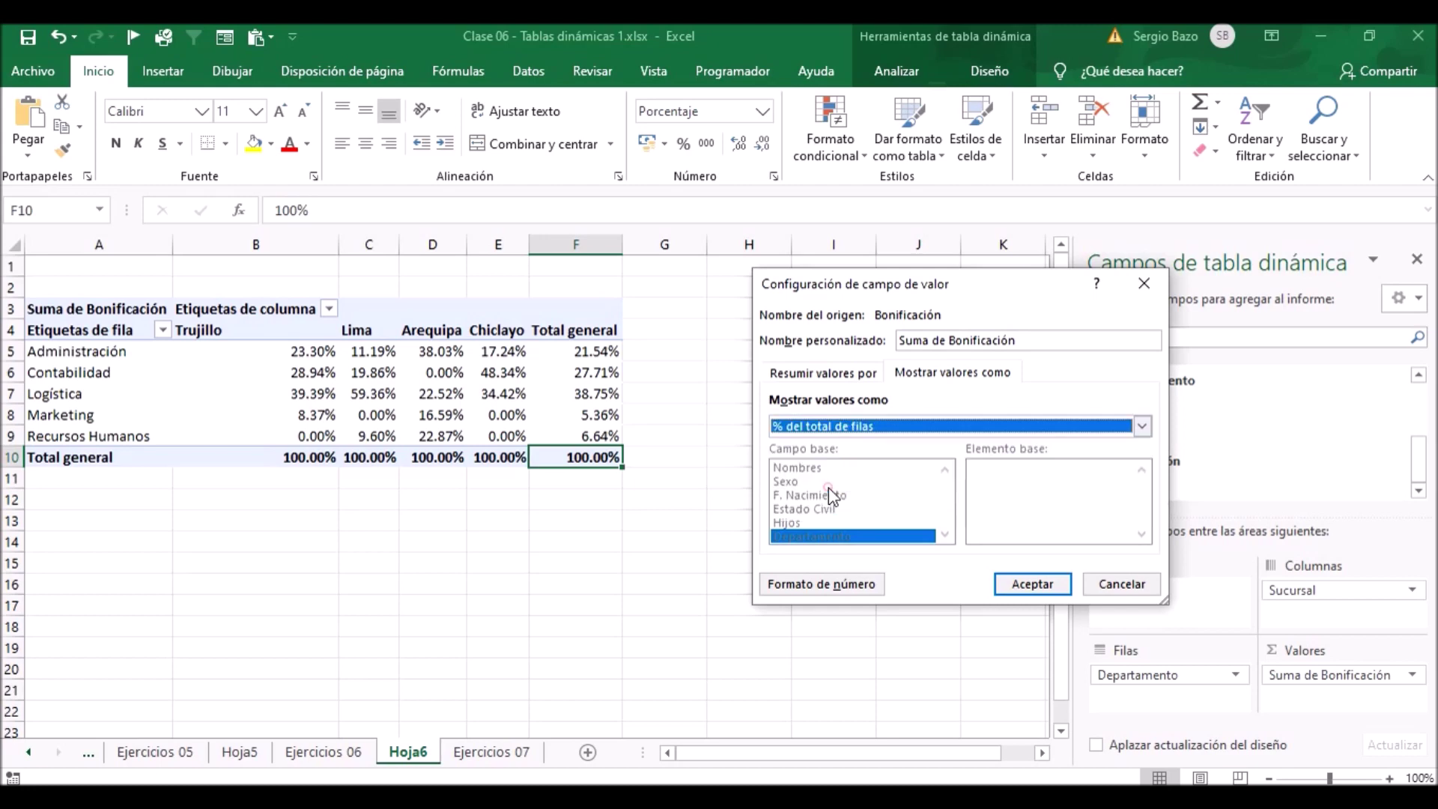
left_click(1035, 587)
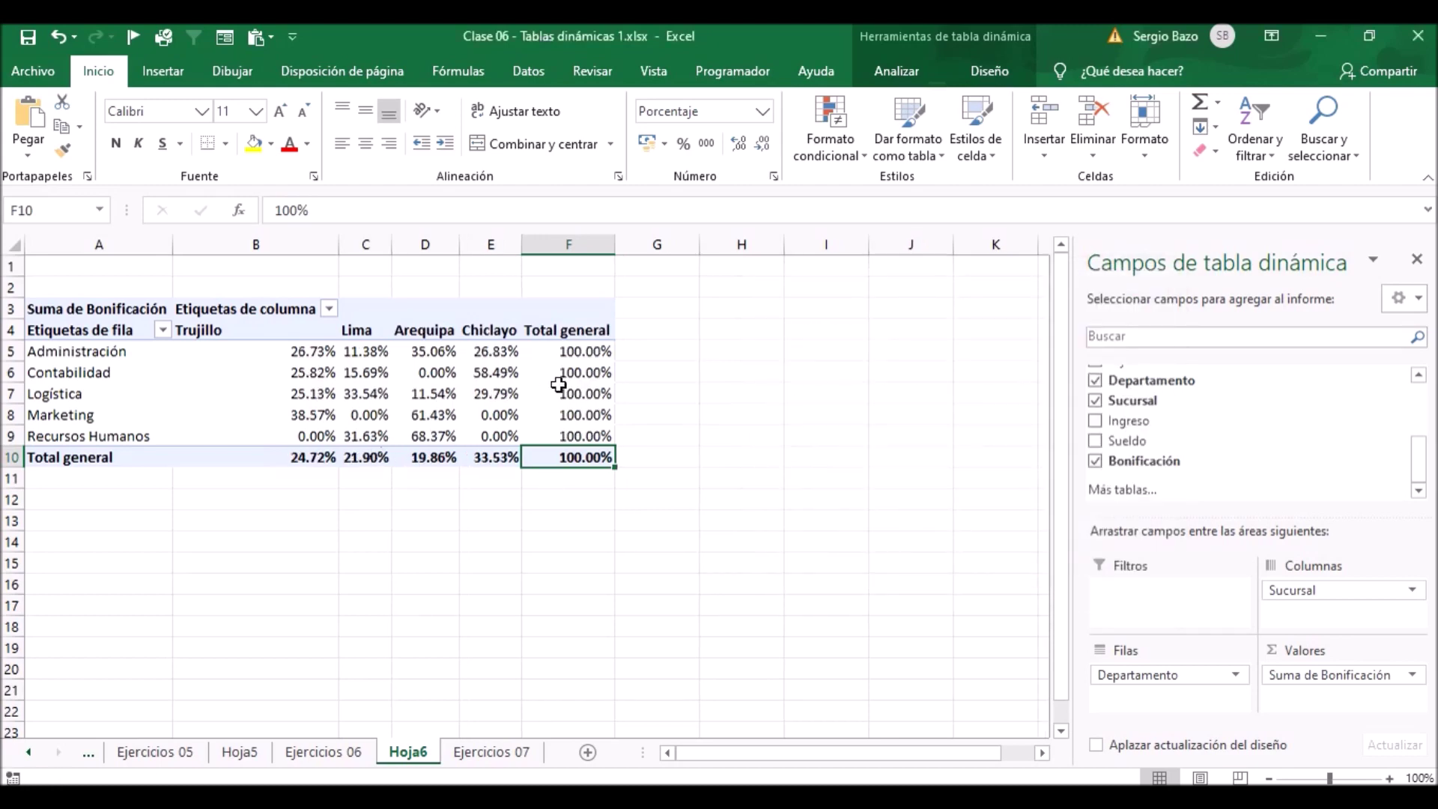
Check that Departamento rows like Administración total 100%, plus the grand total.
left_click(594, 351)
mouse_move(593, 351)
left_mouse_down()
mouse_move(309, 352)
mouse_move(479, 393)
left_mouse_up()
left_click(73, 372)
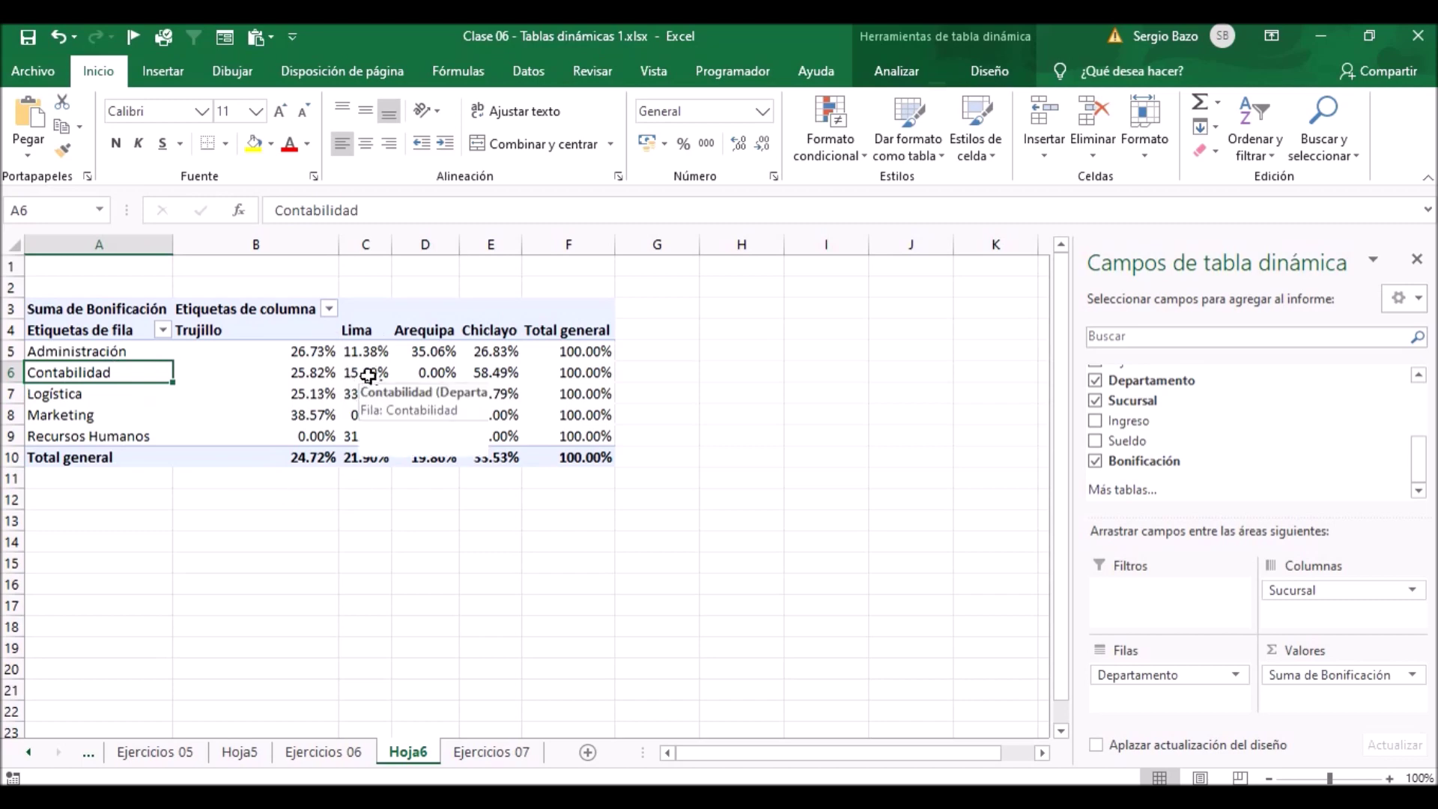
left_click(571, 458)
mouse_move(573, 457)
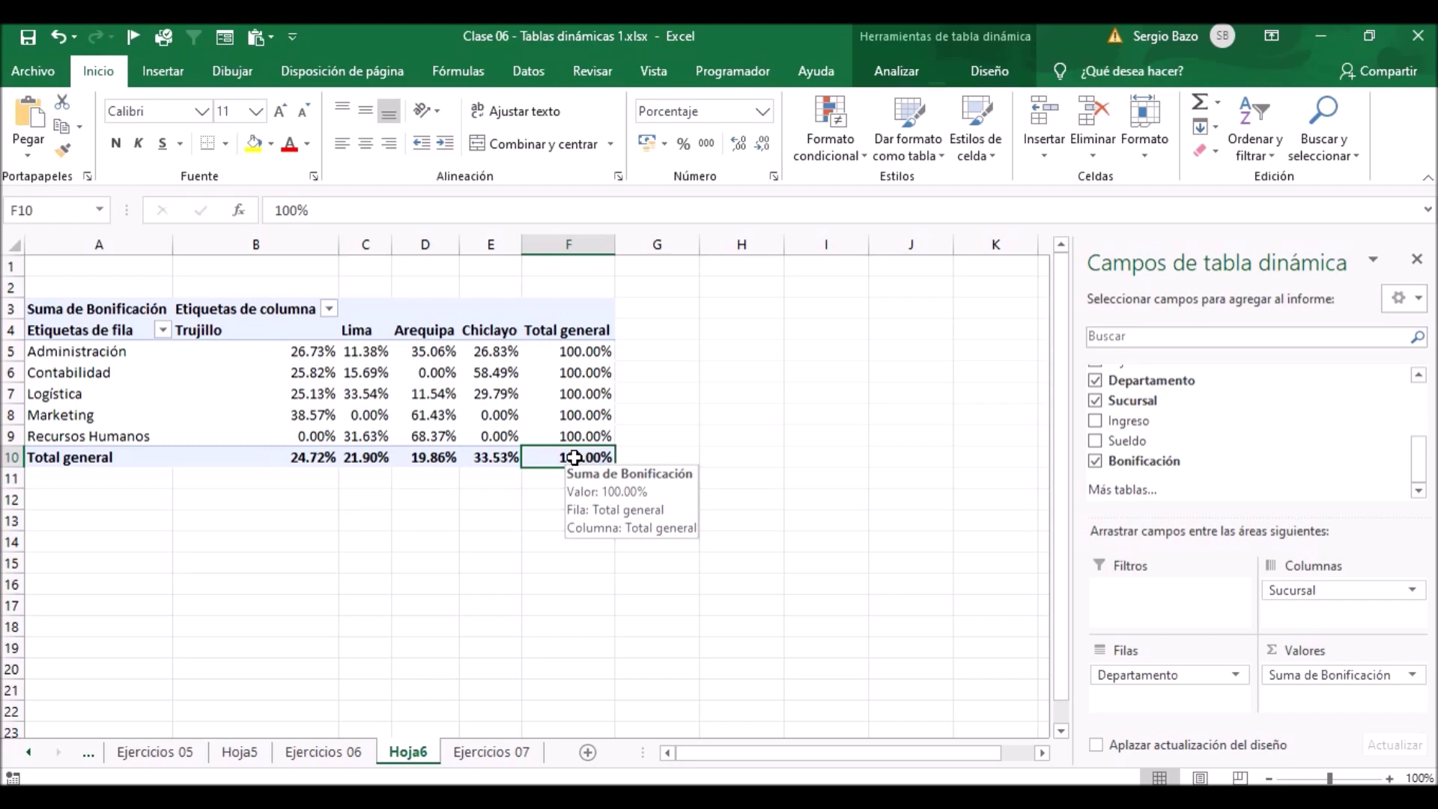